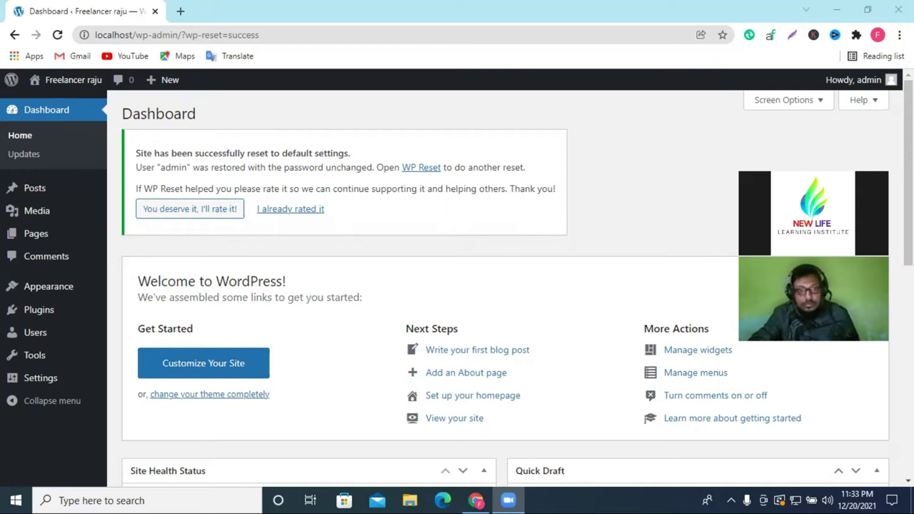
Look over the dashboard, open the Themes page and view the installed themes
scroll(502, 294, "down", 1)
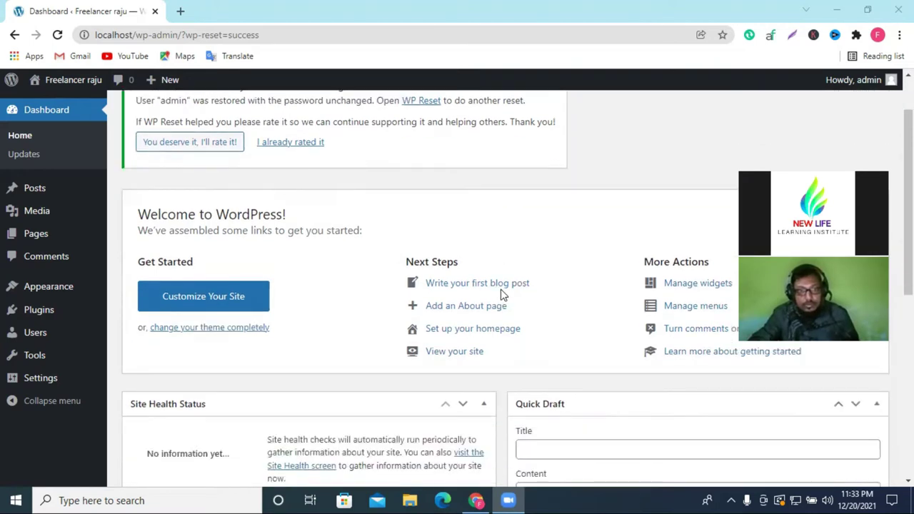
scroll(300, 285, "up", 1)
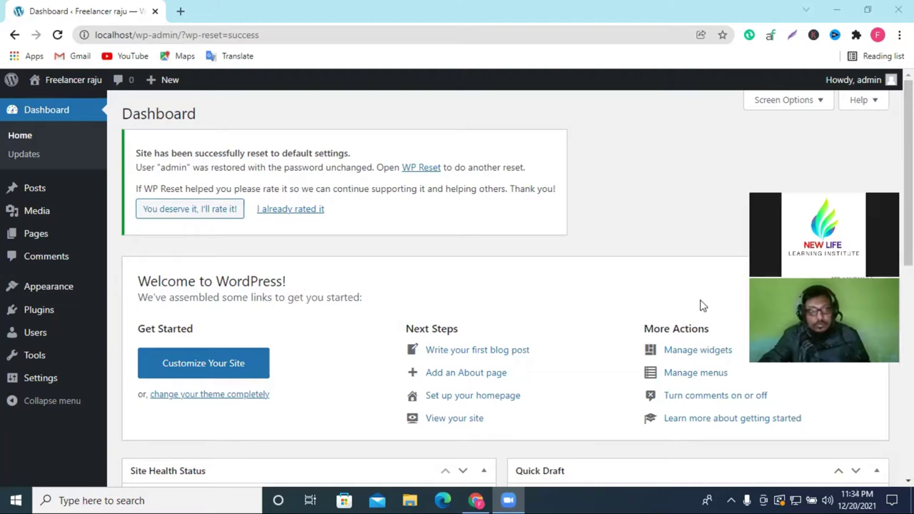
mouse_move(43, 293)
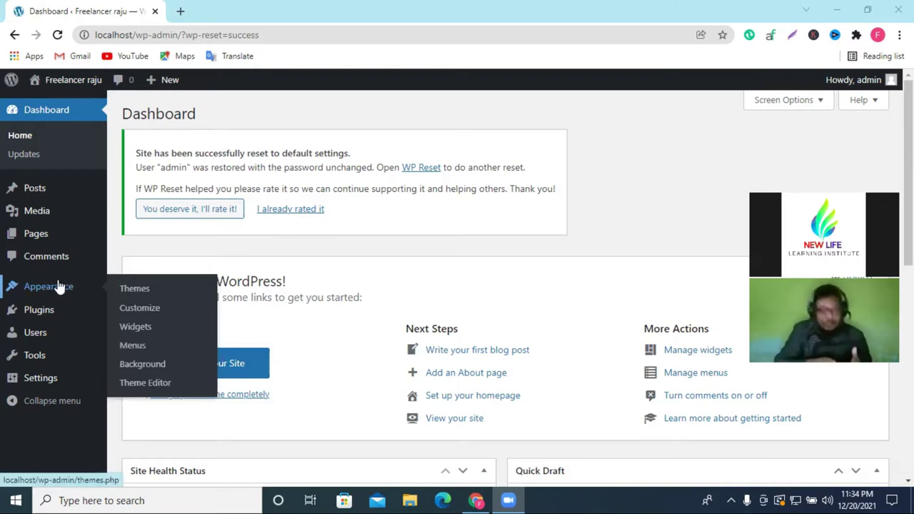
left_click(61, 286)
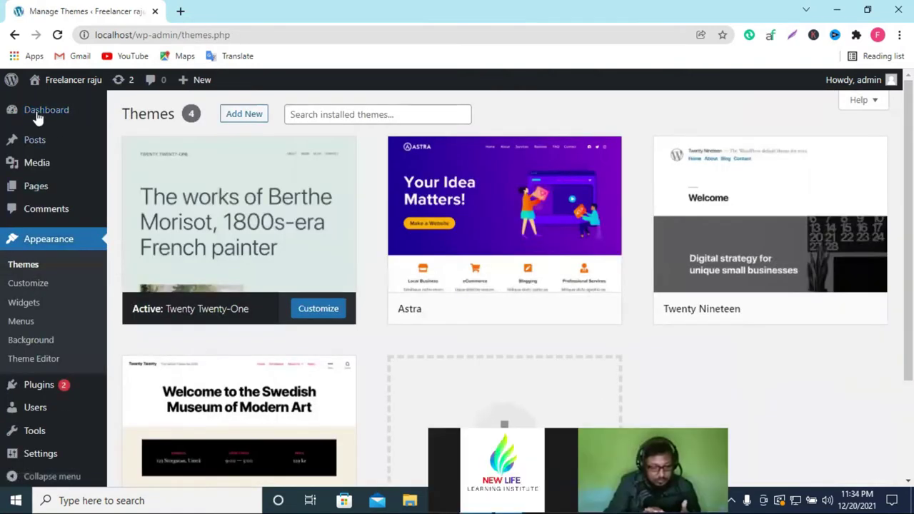
scroll(28, 314, "down", 2)
scroll(40, 353, "up", 2)
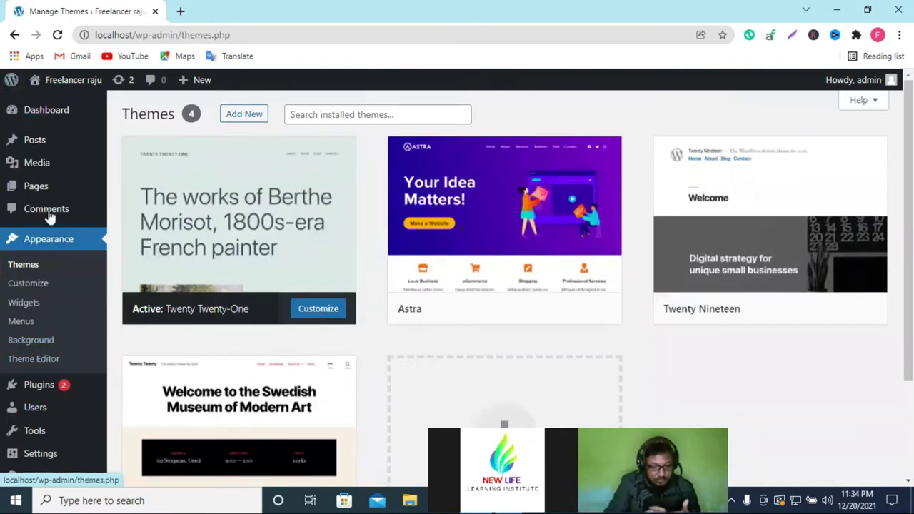
Open the list of installed plugins and look through it down to WPForms Lite
scroll(18, 320, "down", 2)
left_click(37, 378)
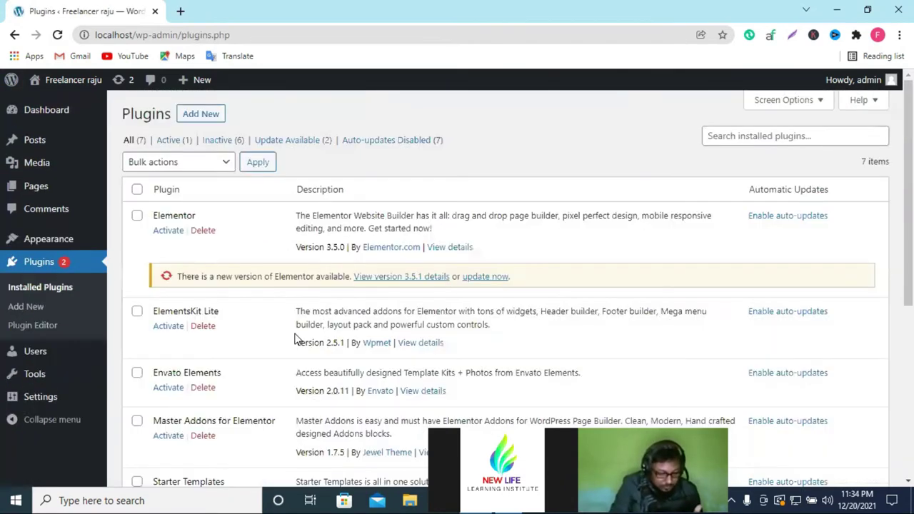
scroll(235, 294, "down", 5)
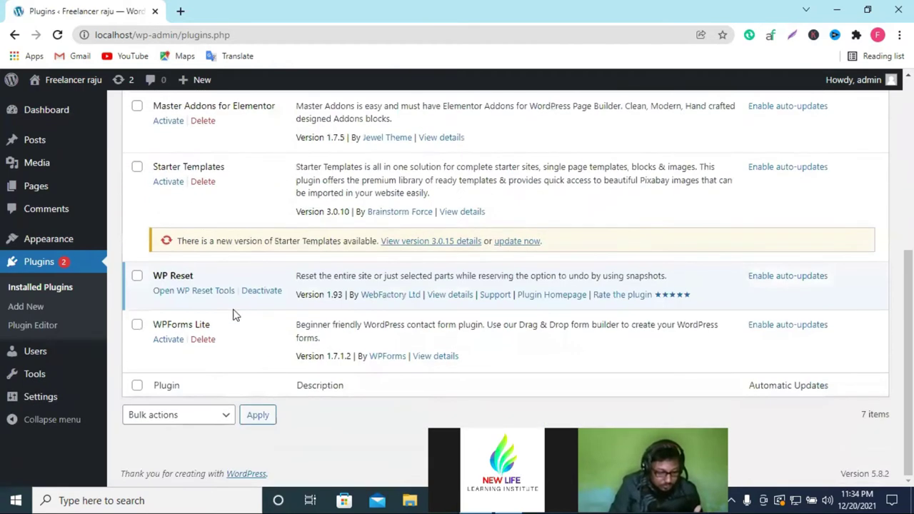
scroll(28, 306, "up", 3)
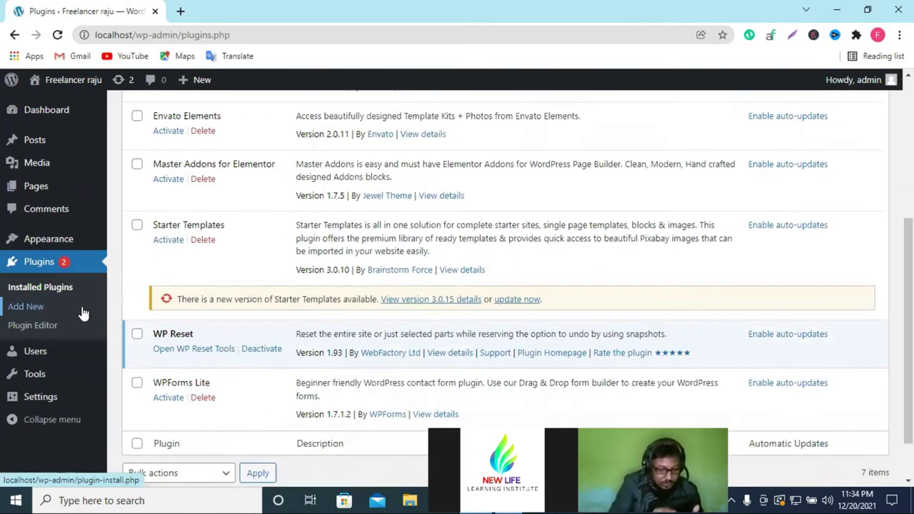
scroll(93, 262, "up", 3)
Open the site's front page in a separate browser tab and view it
mouse_move(43, 85)
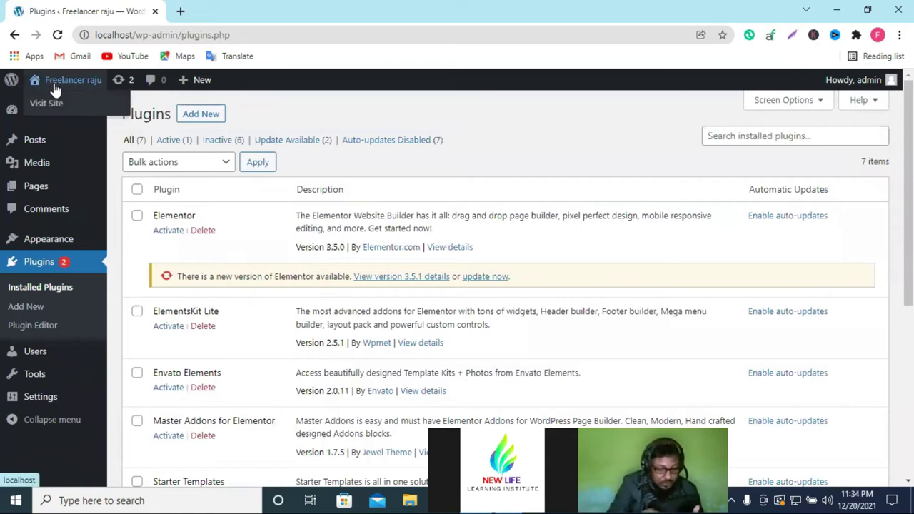
right_click(49, 104)
left_click(78, 112)
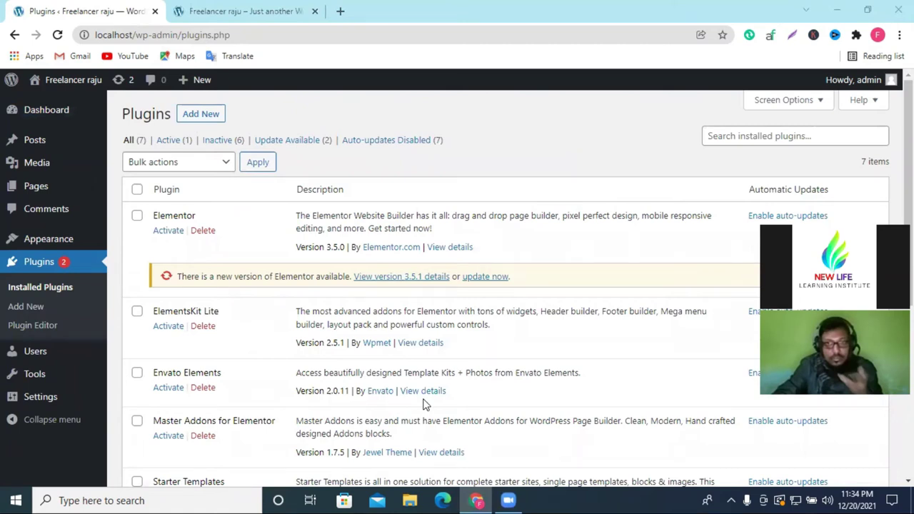
left_click(239, 11)
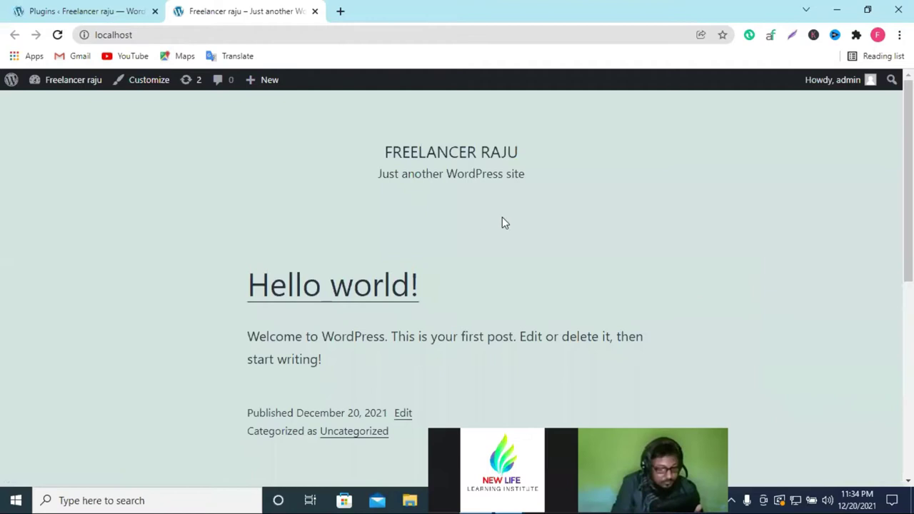
Return to the admin area, search for Astra among the themes to add, and open its details preview
left_click(87, 7)
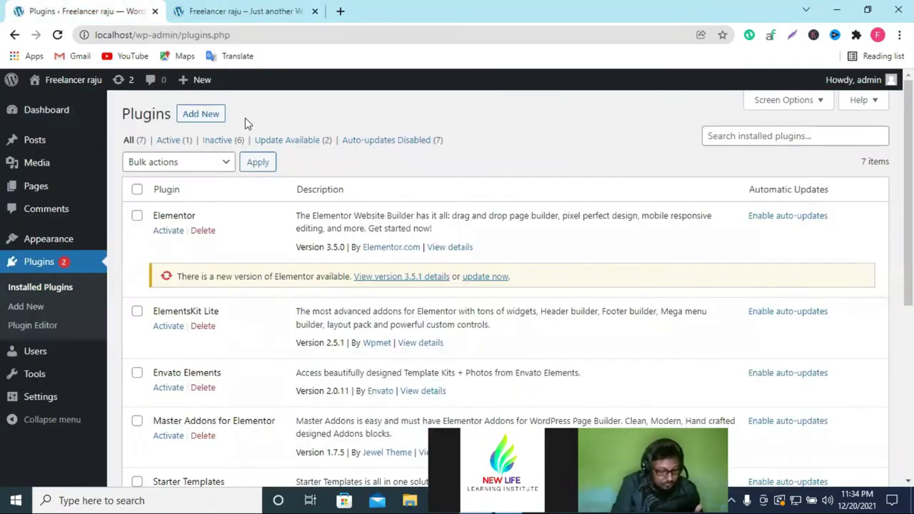
left_click(60, 242)
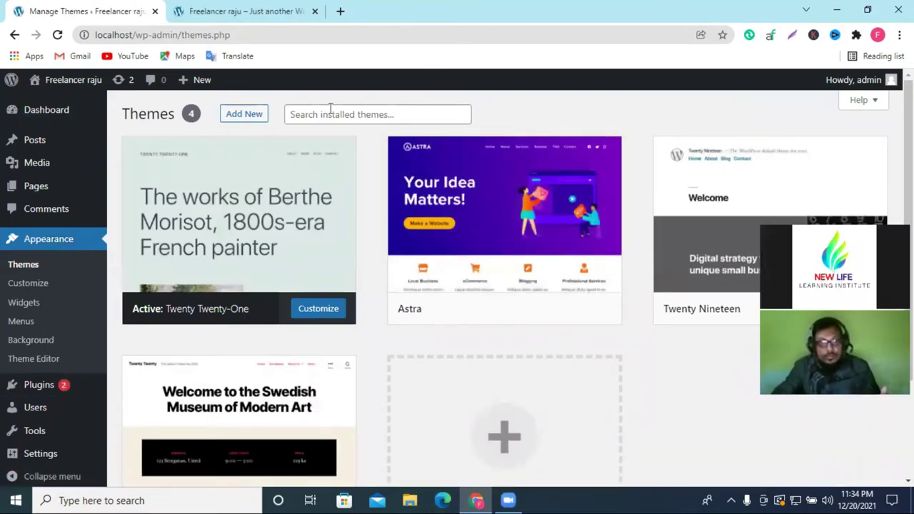
left_click(244, 114)
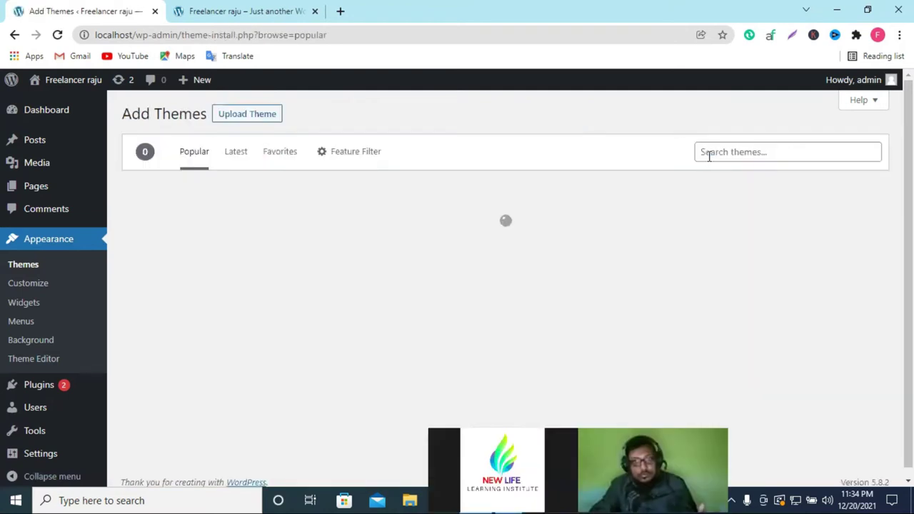
left_click(707, 153)
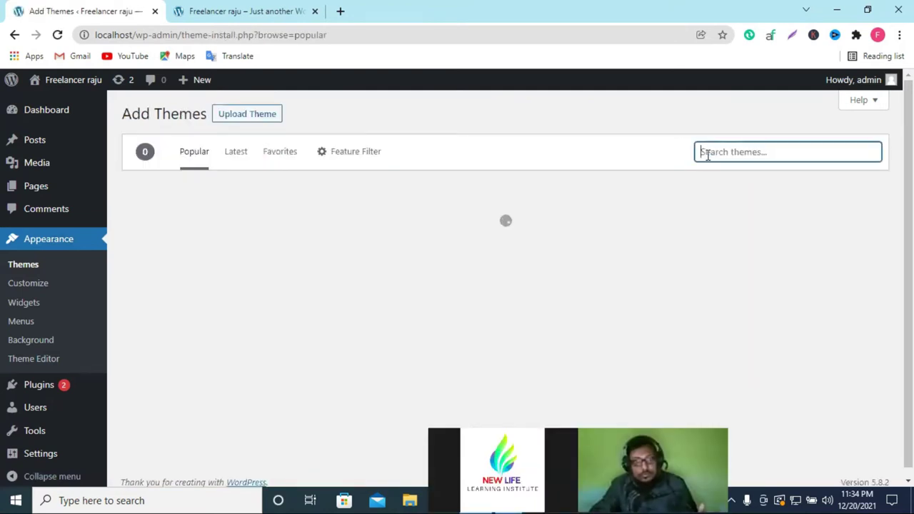
left_click(708, 187)
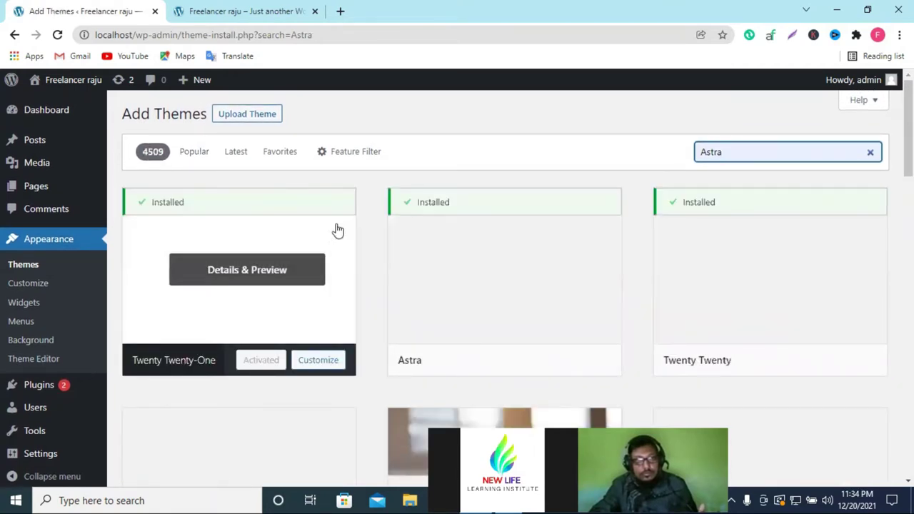
left_click(500, 230)
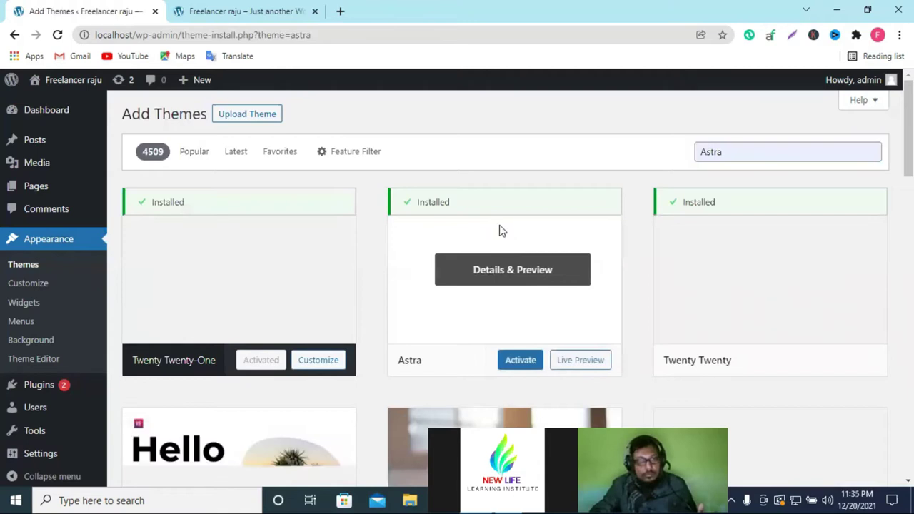
Go back to the installed themes and activate the Astra theme
left_click(14, 34)
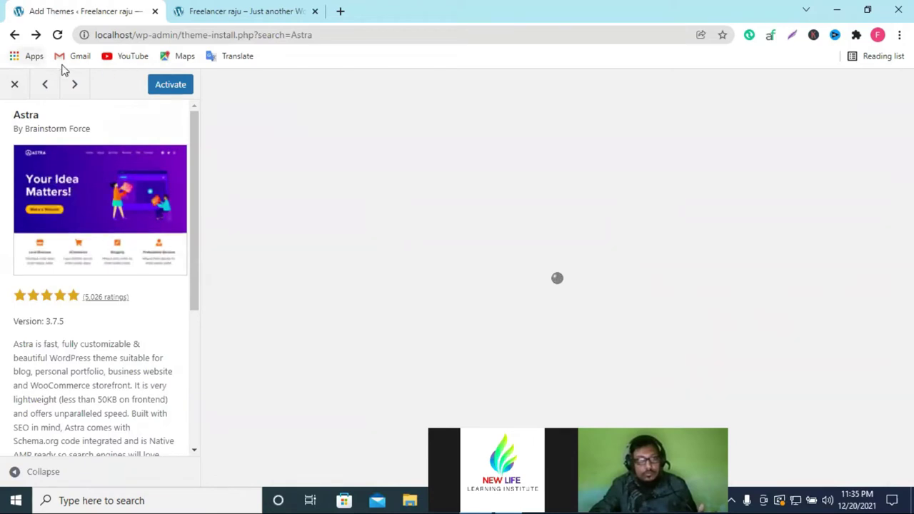
left_click(14, 34)
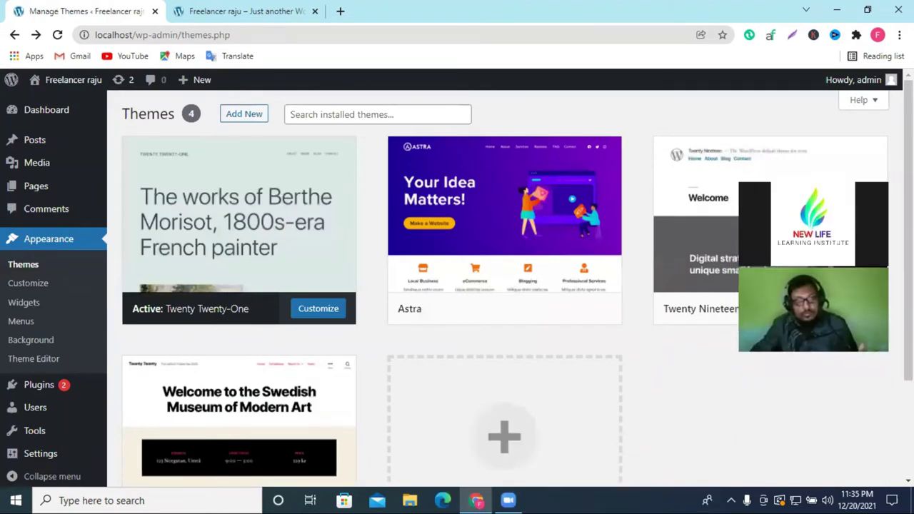
mouse_move(556, 204)
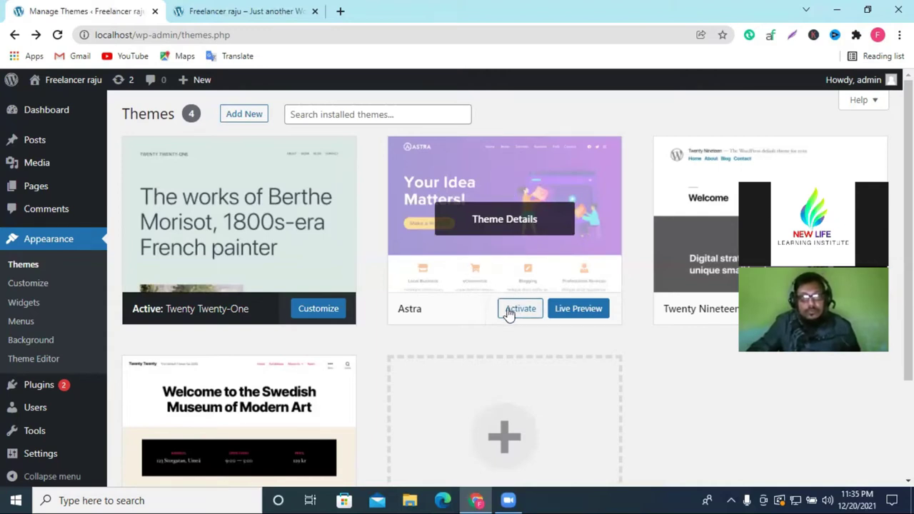
left_click_drag(663, 308, 740, 308)
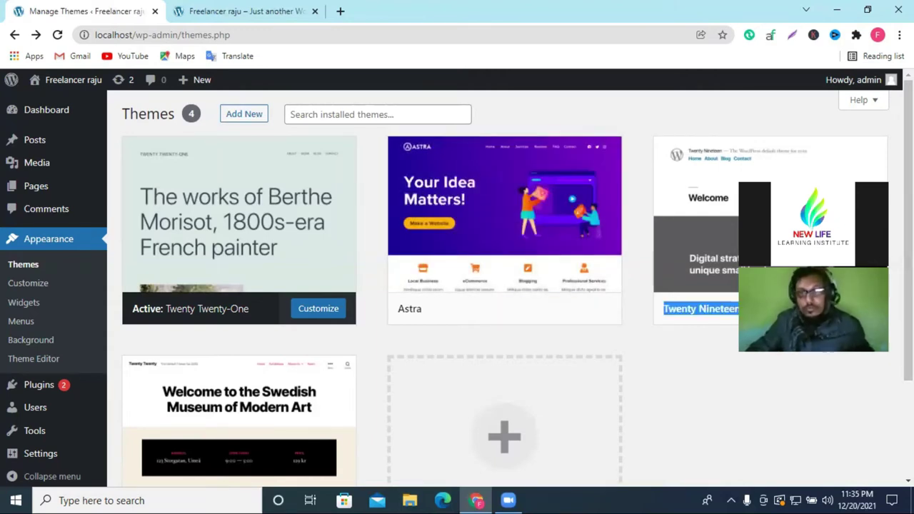
left_click(523, 308)
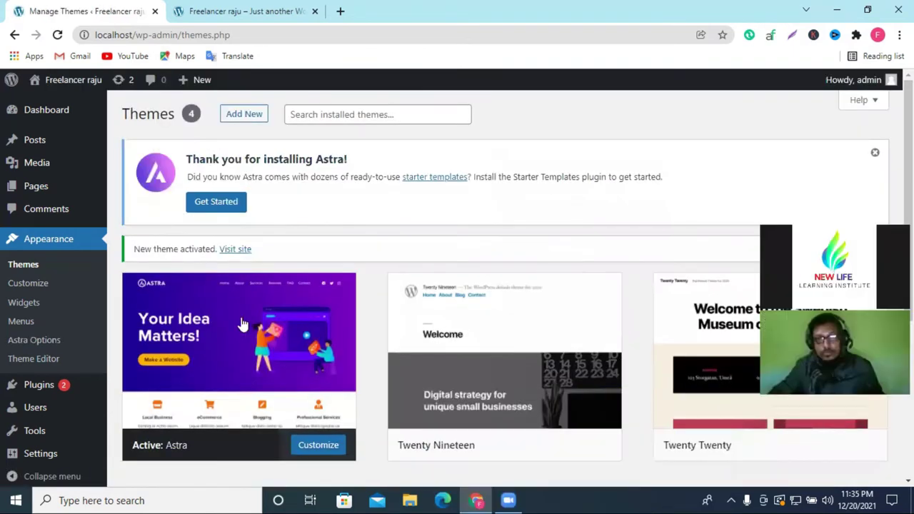
Open the details of the active Astra theme and read its description and tags
scroll(363, 271, "down", 3)
scroll(240, 238, "up", 1)
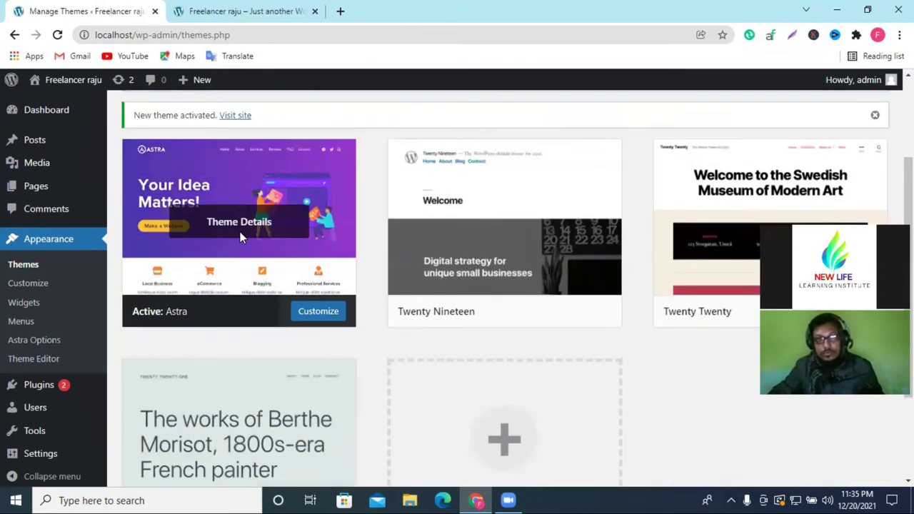
left_click(243, 182)
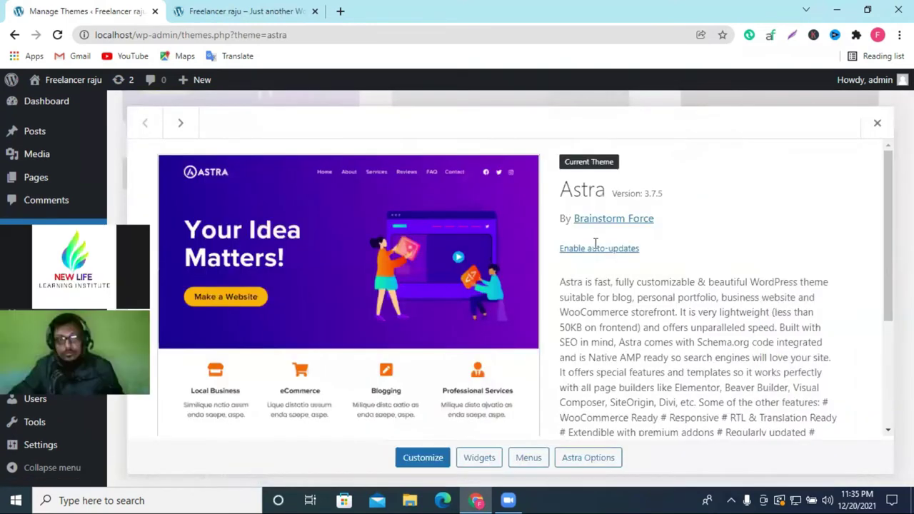
scroll(711, 357, "down", 3)
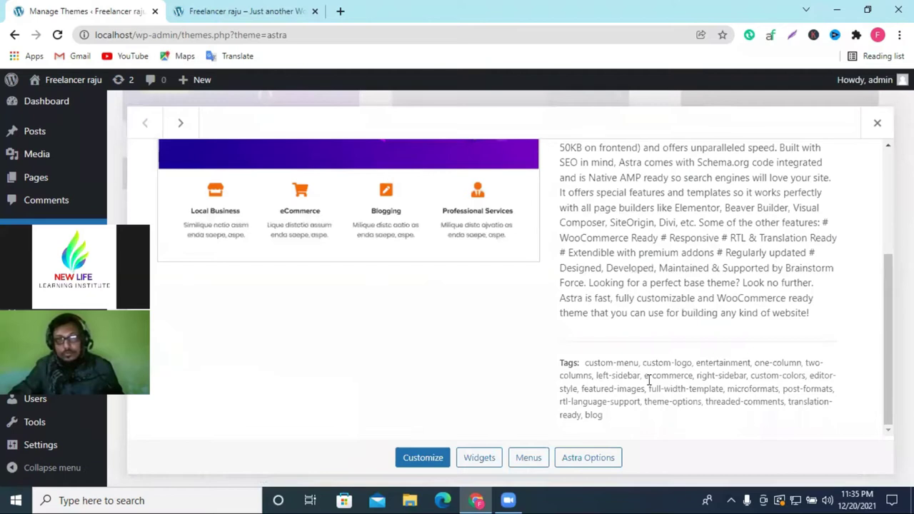
scroll(457, 207, "up", 5)
scroll(685, 232, "down", 1)
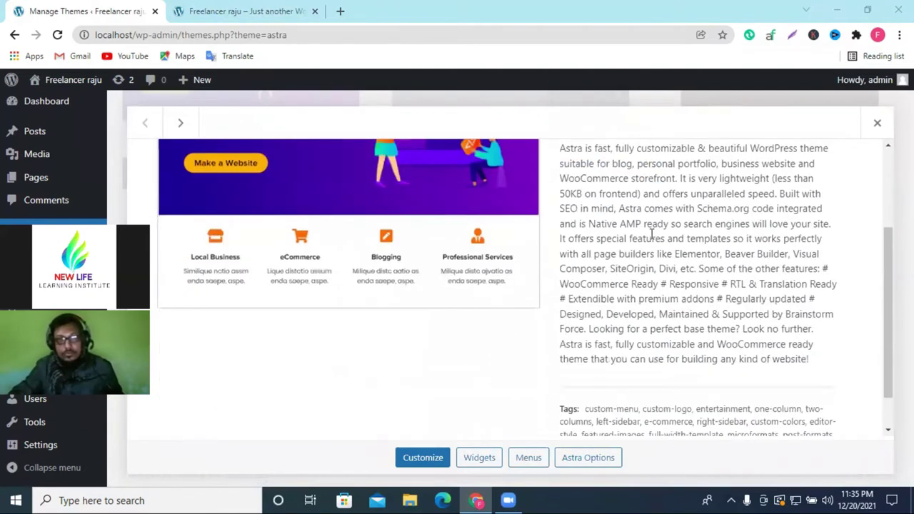
scroll(692, 235, "down", 1)
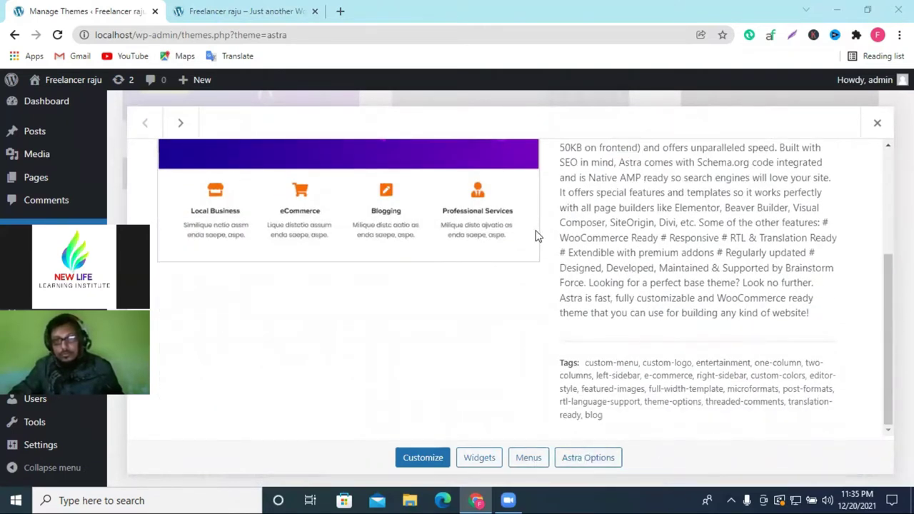
Activate the importer plugin from Astra Options and open the online Starter Templates library linked there
left_click(597, 458)
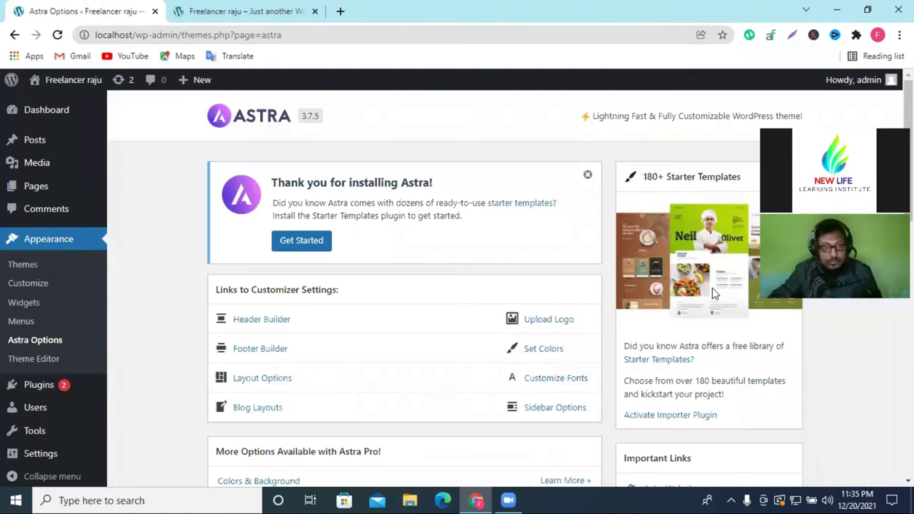
scroll(714, 293, "down", 3)
scroll(714, 240, "up", 2)
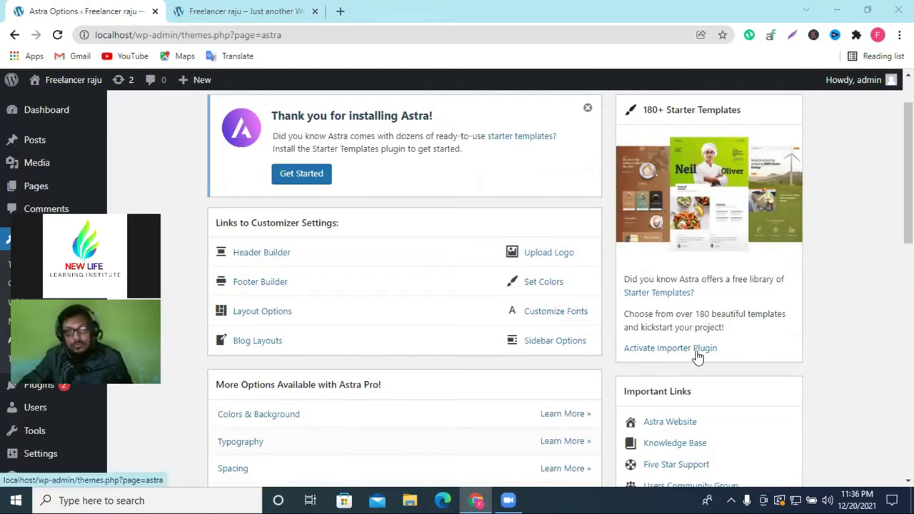
left_click(644, 350)
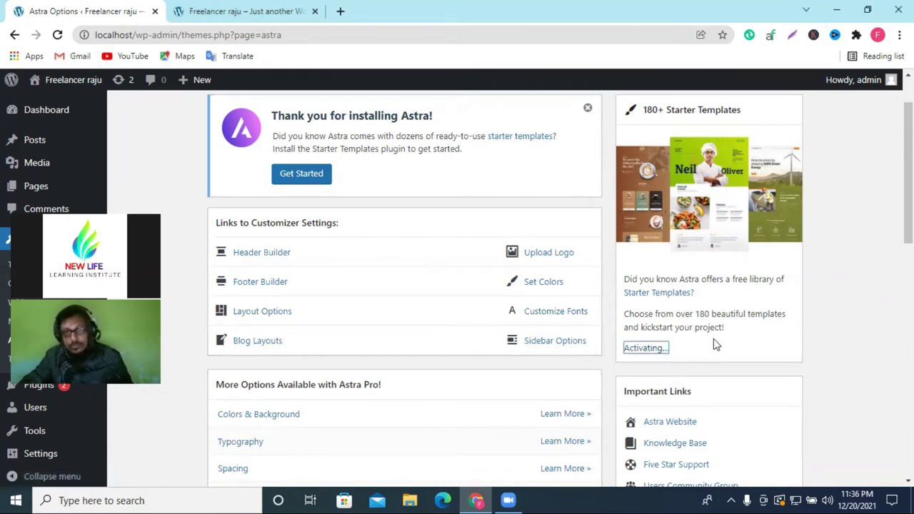
left_click(657, 292)
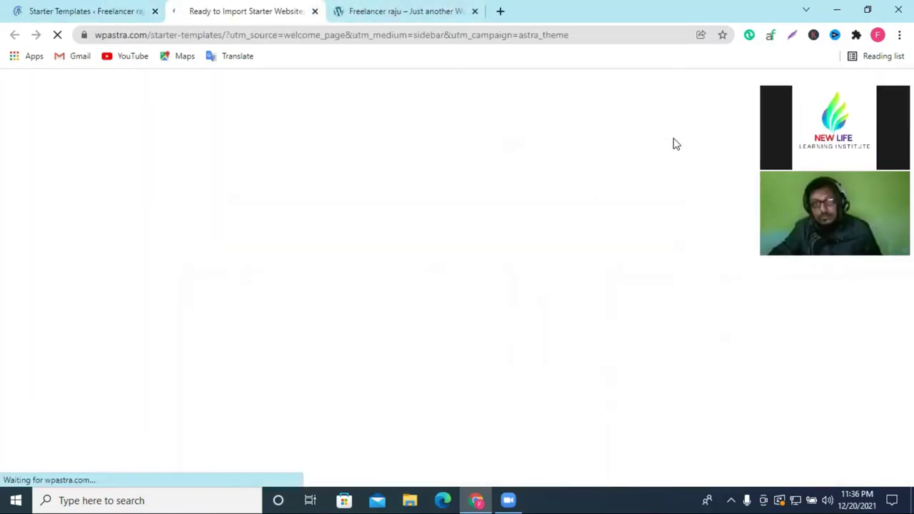
left_click(57, 10)
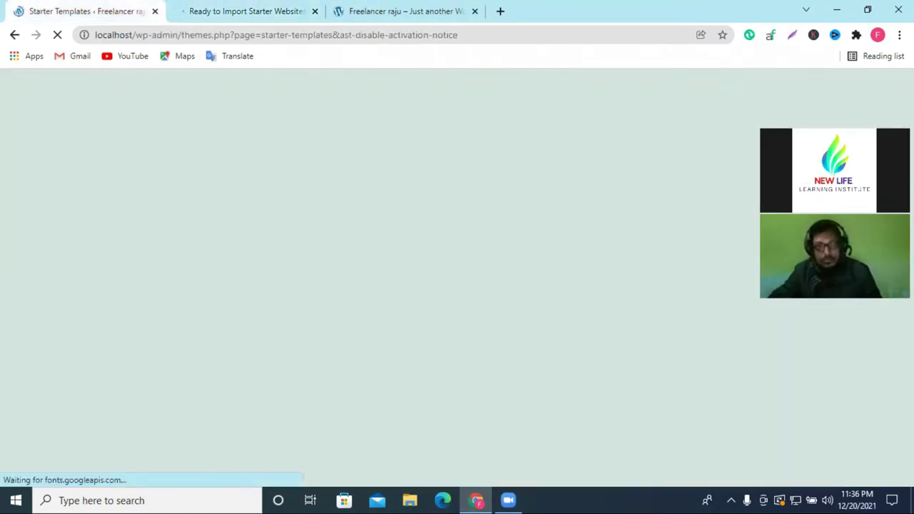
Open the website indiacafe.ca in a new browser tab
left_click(388, 6)
left_click(499, 10)
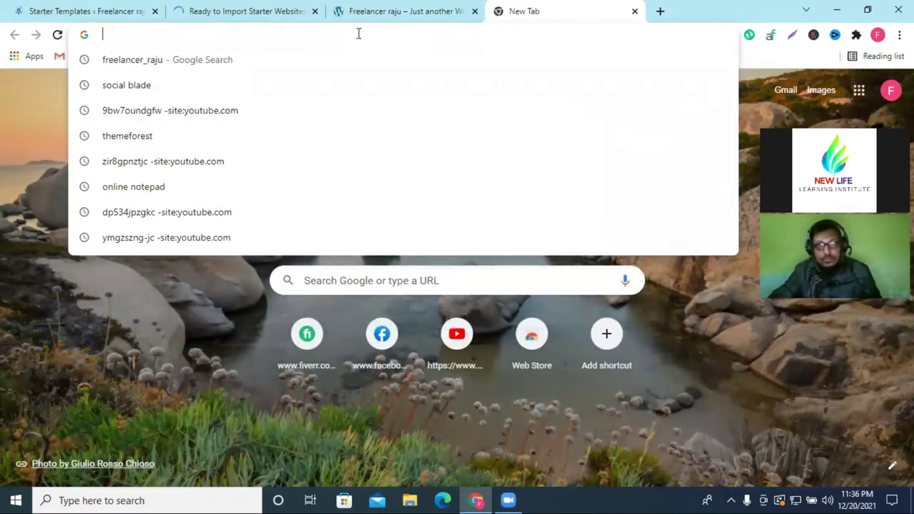
type("i")
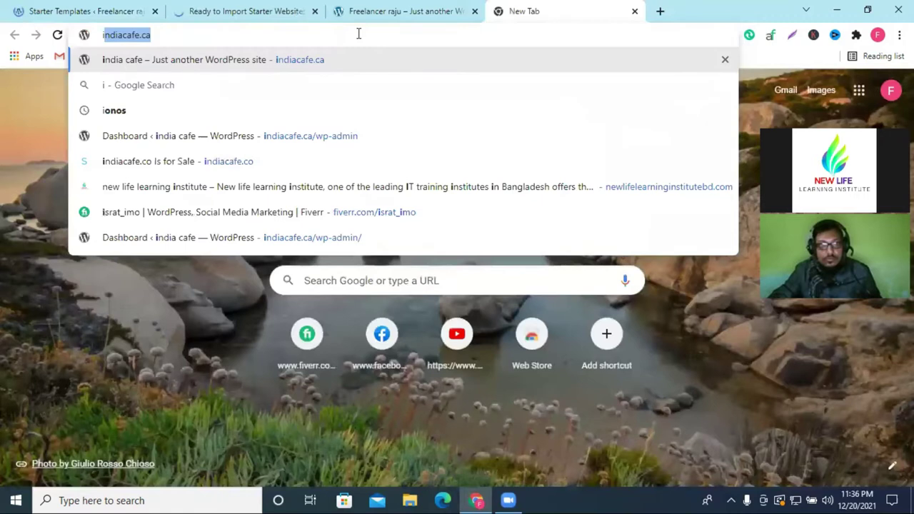
key("Return")
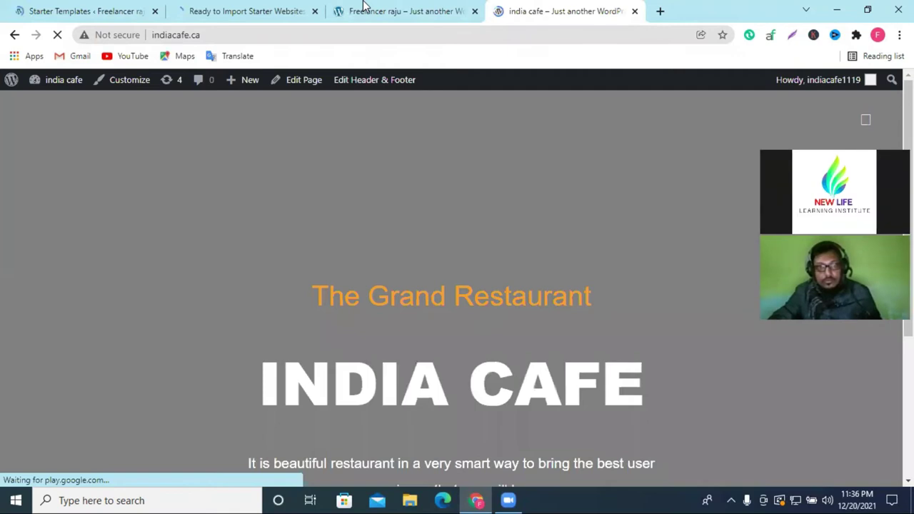
Look through the India Cafe homepage from the hero banner and About Us through the menus, food gallery and map to the footer
scroll(512, 235, "down", 4)
scroll(499, 228, "down", 5)
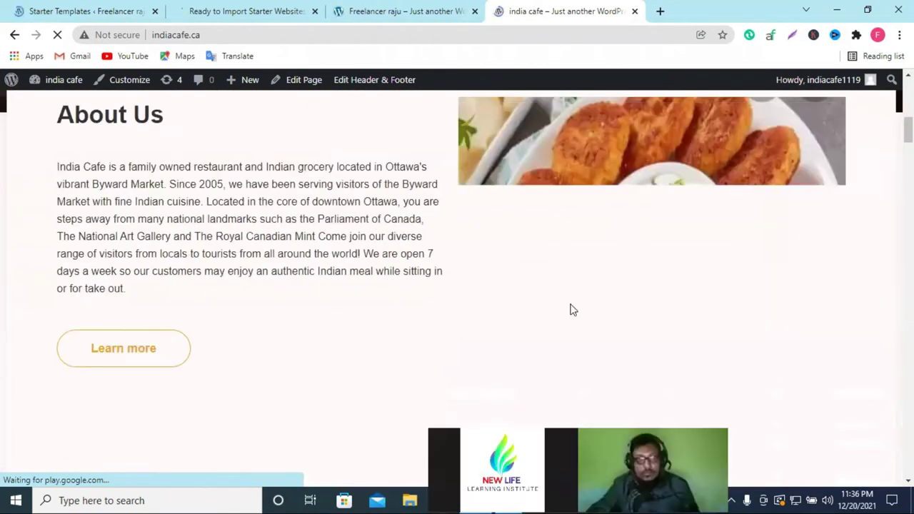
scroll(571, 286, "up", 10)
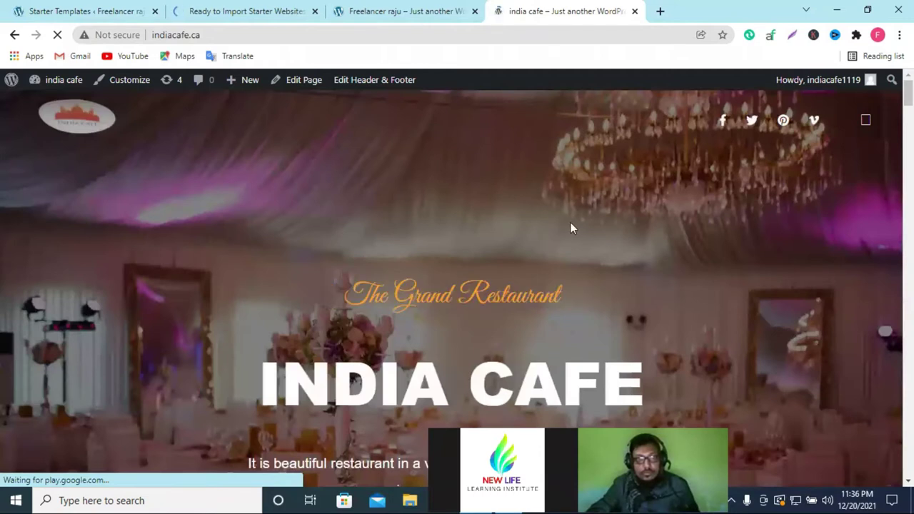
scroll(463, 235, "down", 2)
scroll(642, 178, "up", 2)
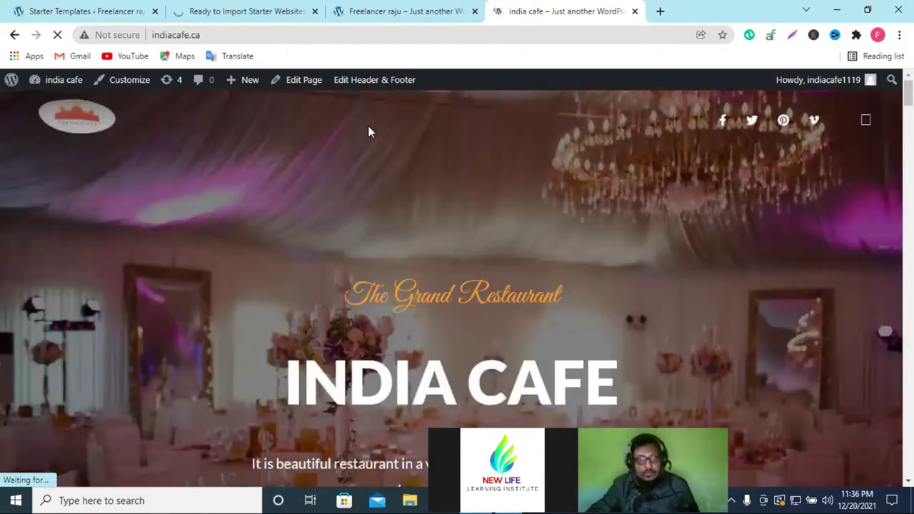
scroll(553, 270, "down", 15)
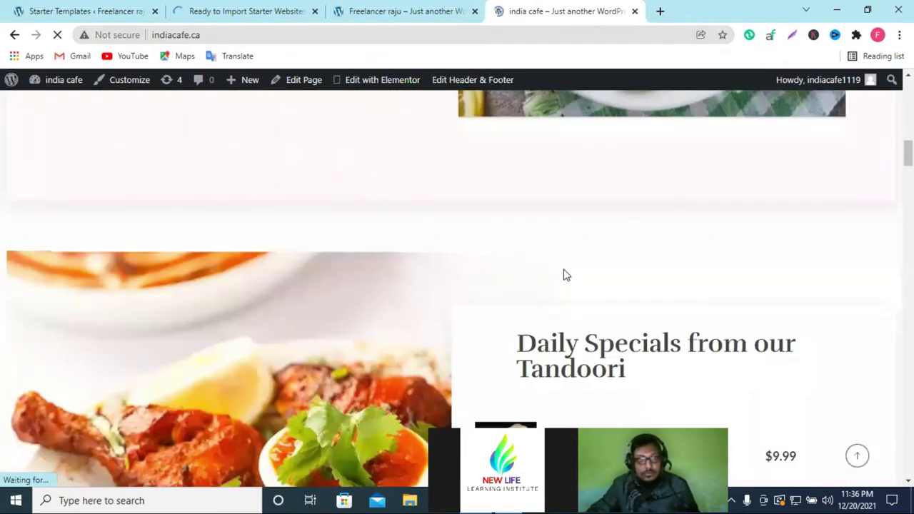
scroll(589, 253, "down", 4)
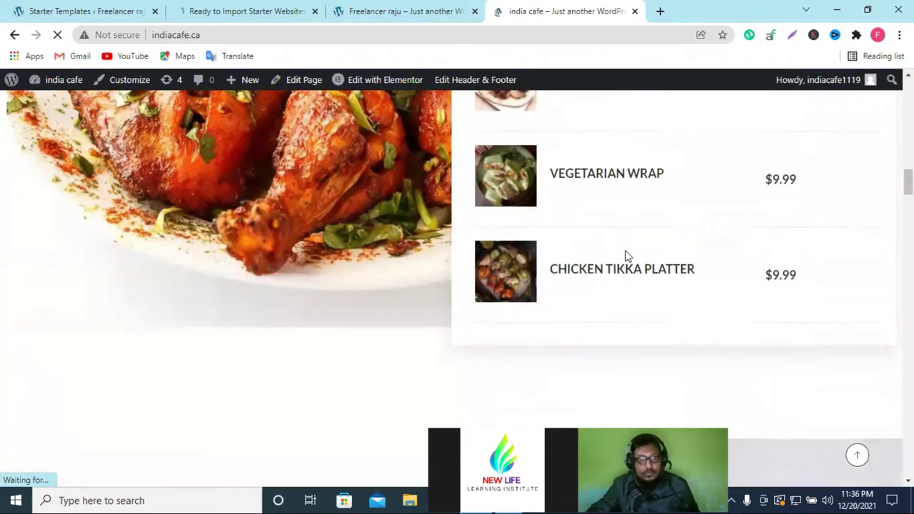
scroll(618, 256, "up", 5)
scroll(642, 272, "down", 20)
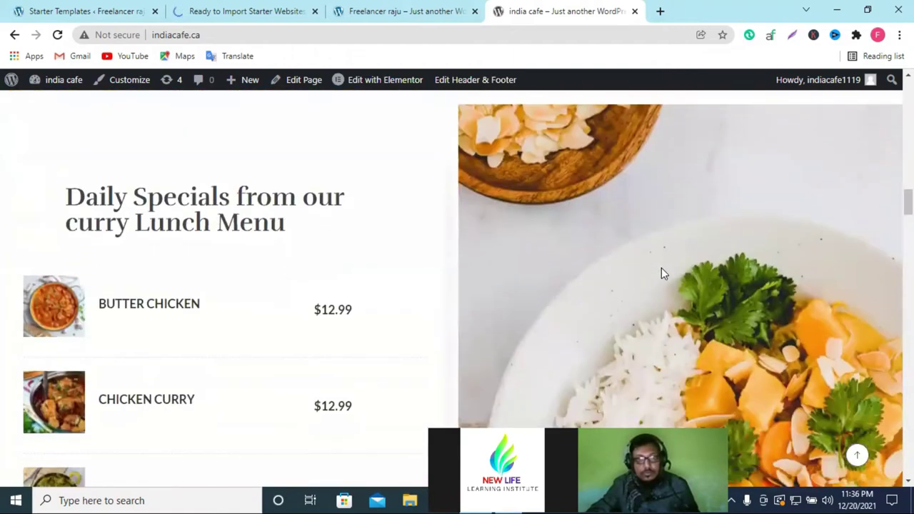
scroll(596, 267, "down", 18)
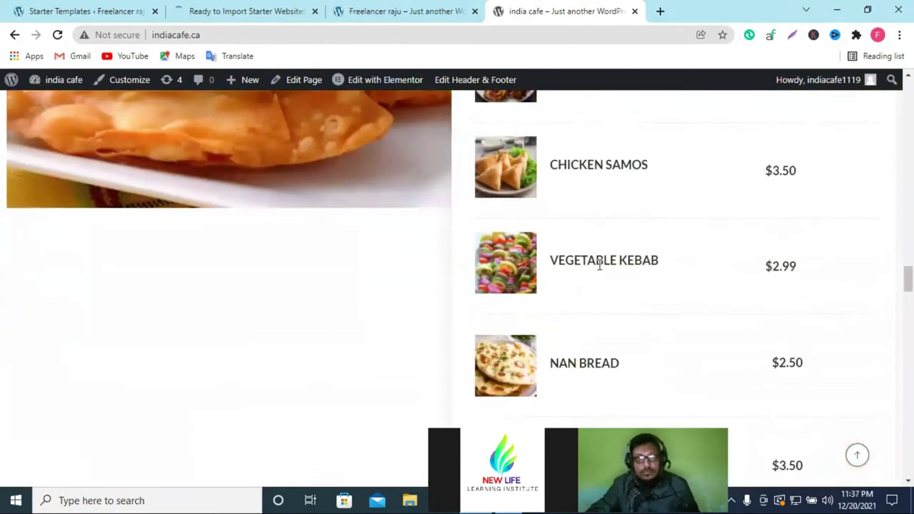
scroll(600, 268, "down", 15)
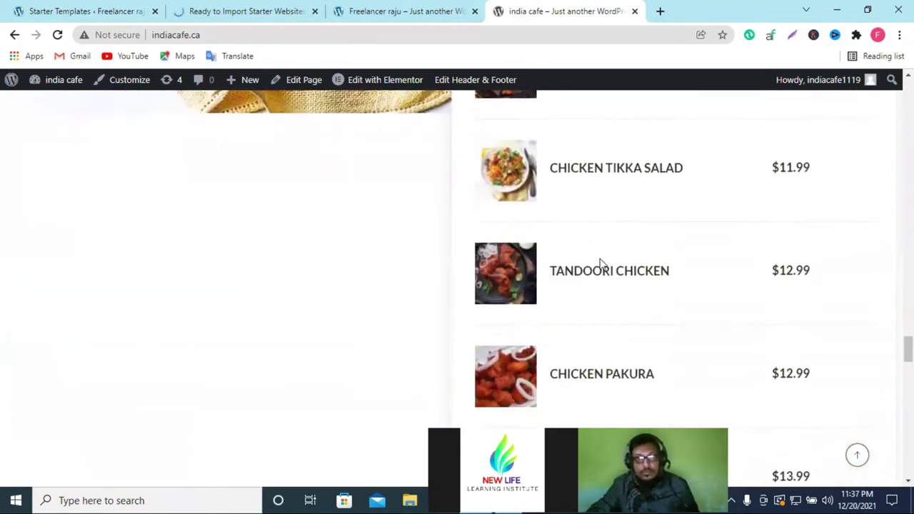
scroll(436, 249, "down", 8)
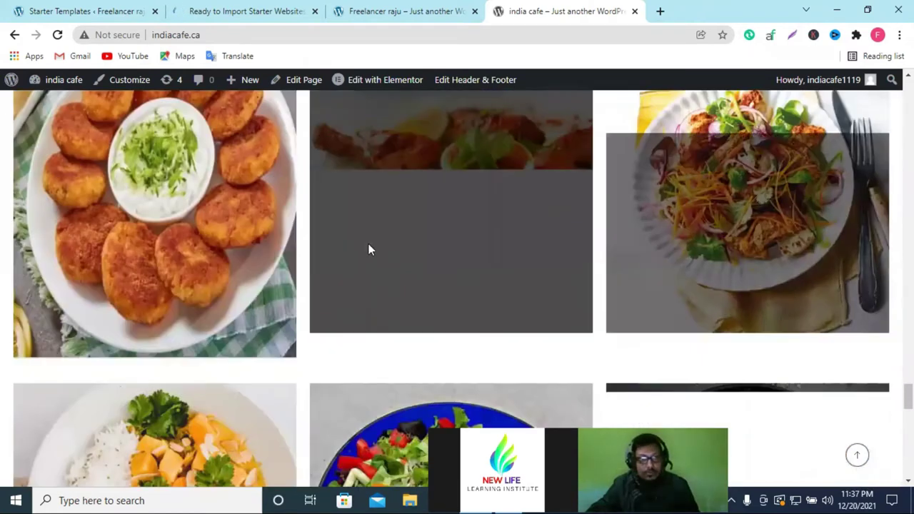
scroll(648, 283, "down", 10)
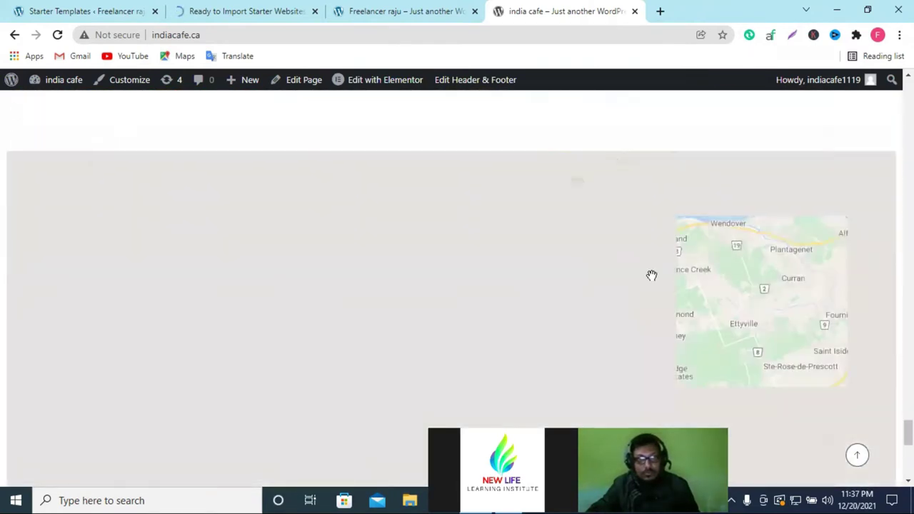
scroll(388, 313, "down", 1)
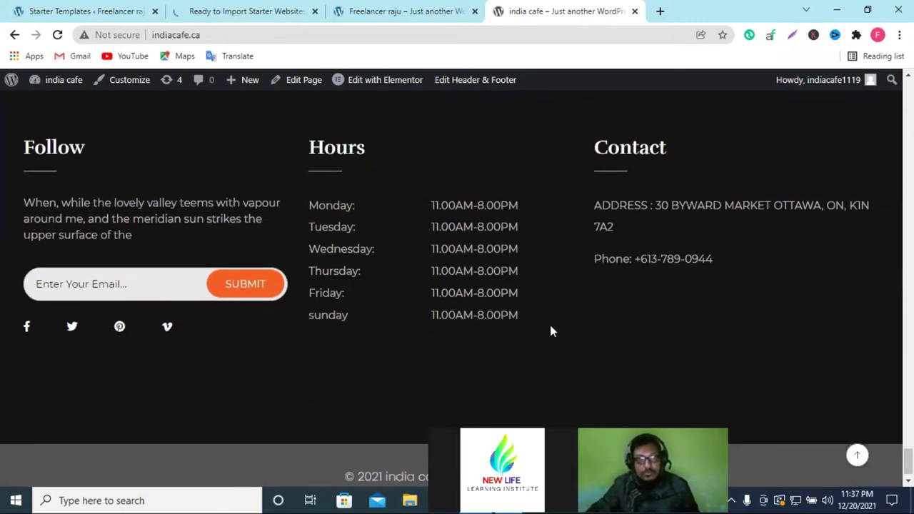
Return to the beginning of the India Cafe homepage and examine its header navigation and hero banner
scroll(449, 325, "up", 15)
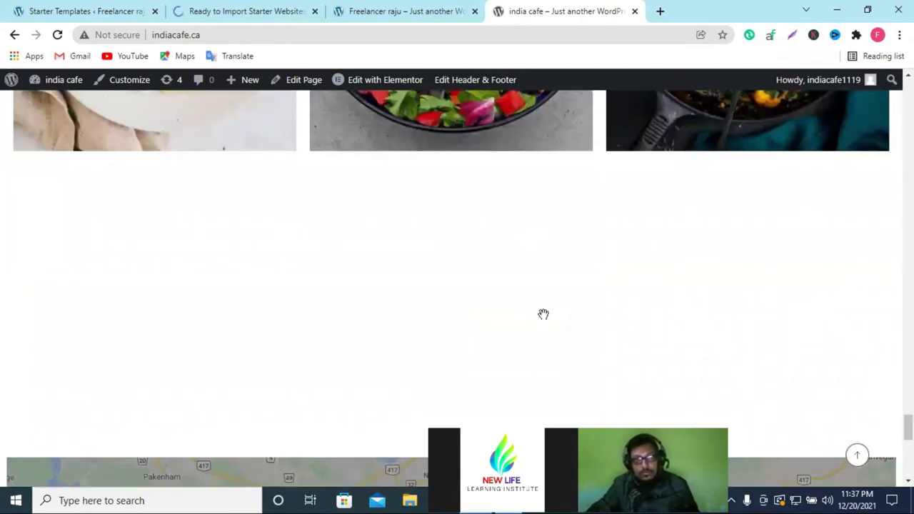
scroll(563, 325, "up", 10)
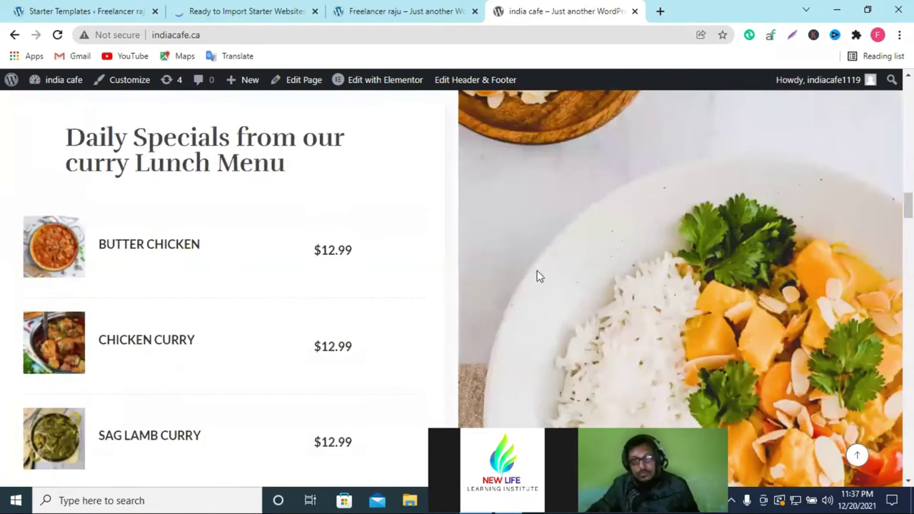
scroll(484, 237, "up", 5)
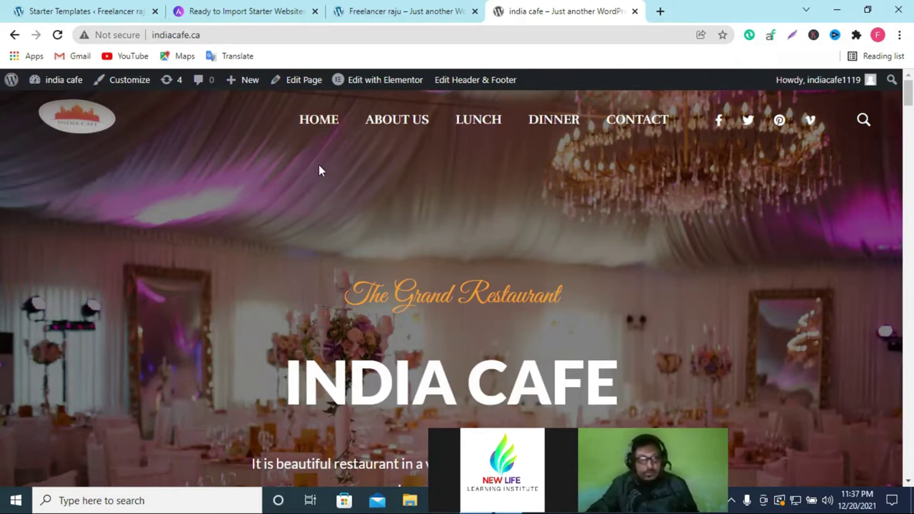
scroll(416, 192, "down", 8)
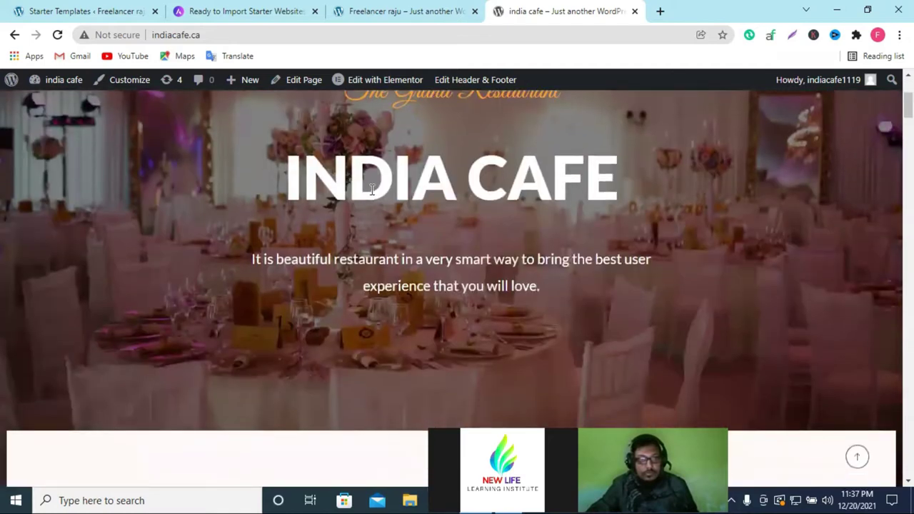
scroll(428, 180, "up", 10)
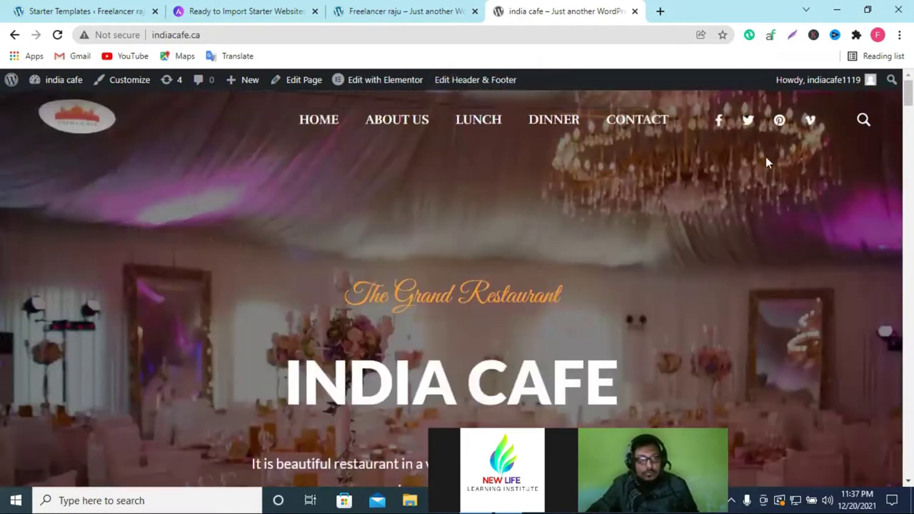
Dismiss the Google sign-in prompt on the online Astra template library and close that page
left_click(402, 12)
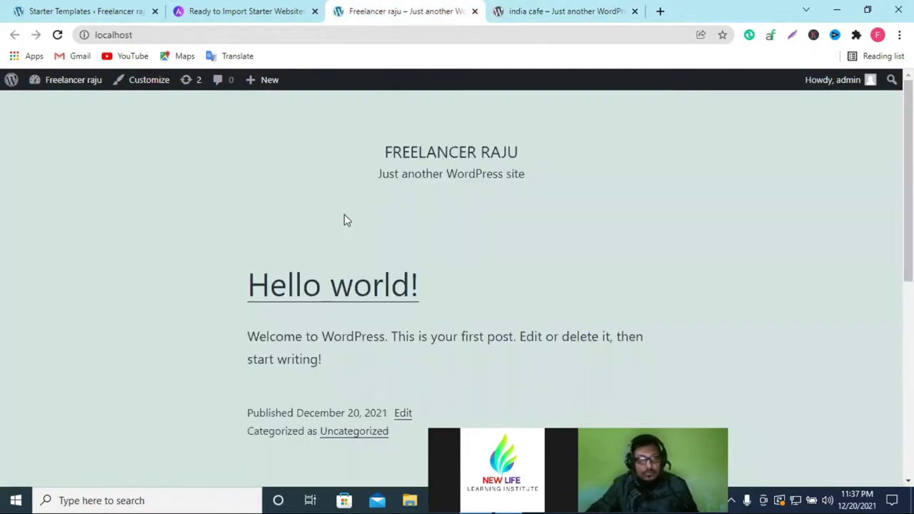
left_click(232, 8)
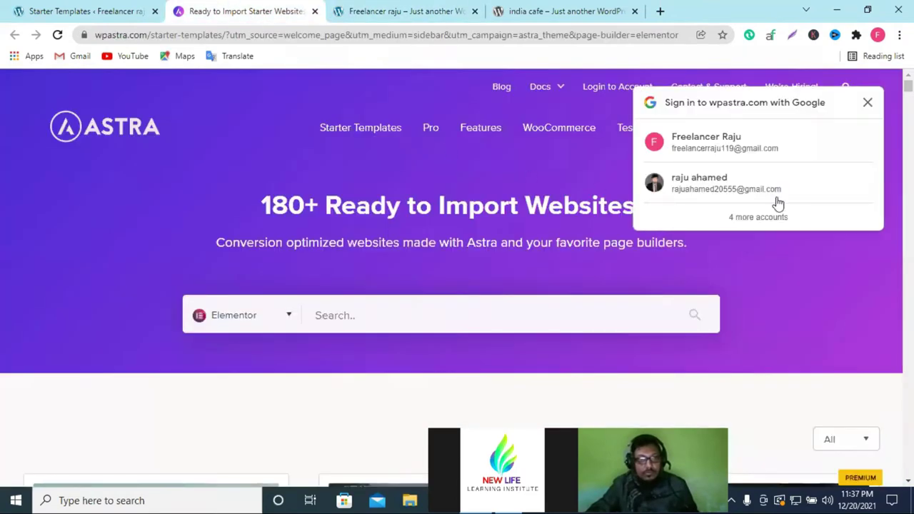
left_click(867, 102)
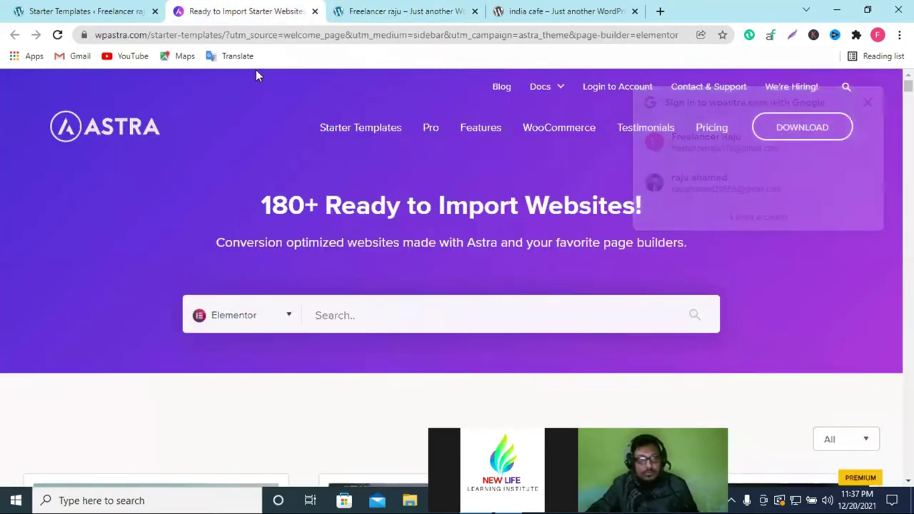
left_click(314, 11)
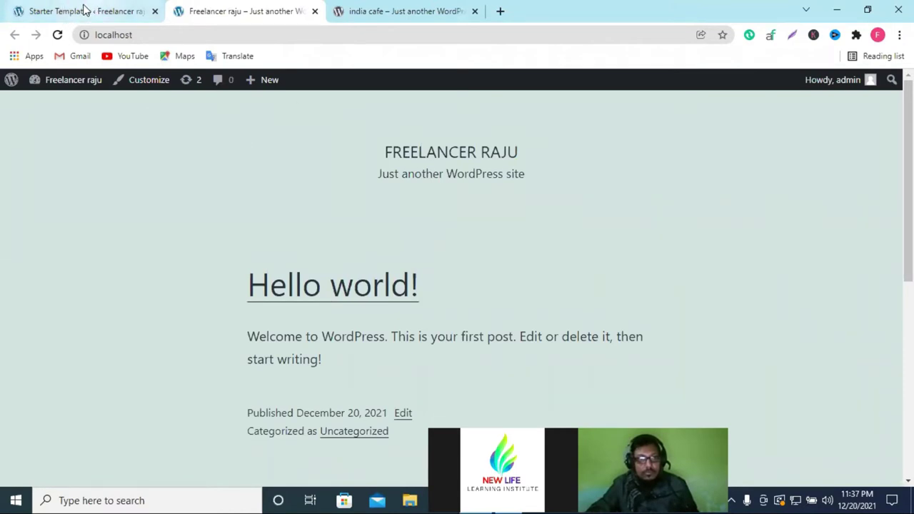
Start building the website in the local site's Starter Templates importer and choose Elementor as the page builder
key("ctrl+shift+Tab")
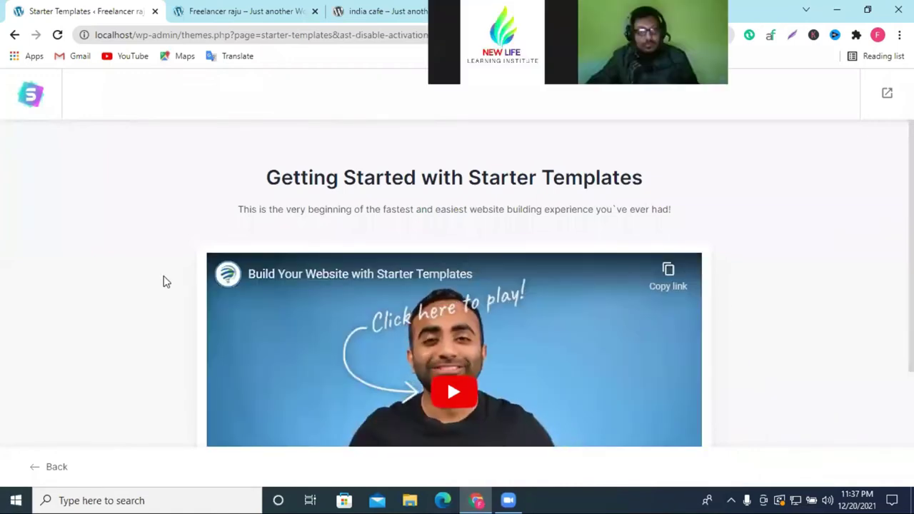
scroll(680, 326, "down", 2)
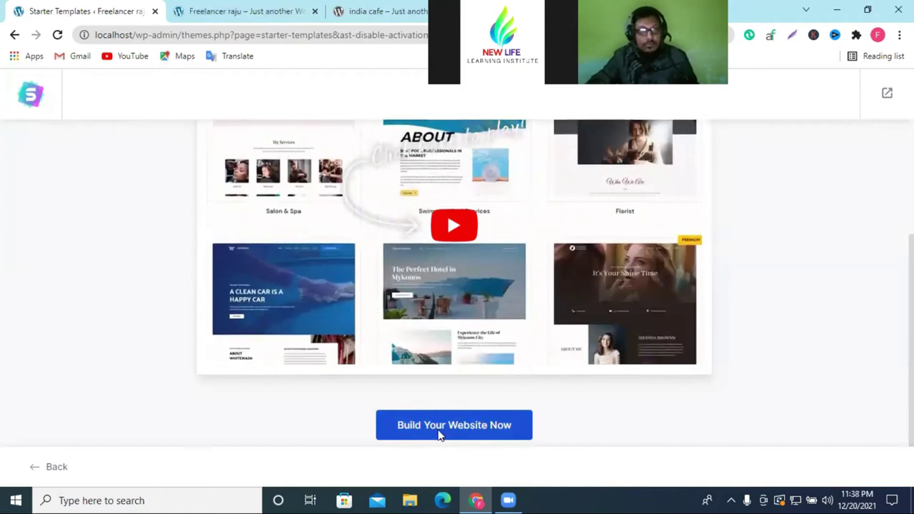
left_click(439, 434)
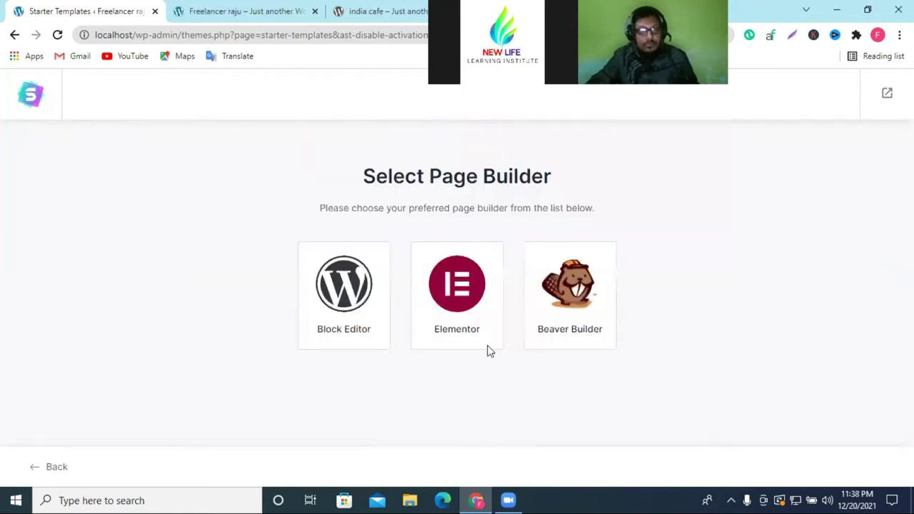
left_click(452, 289)
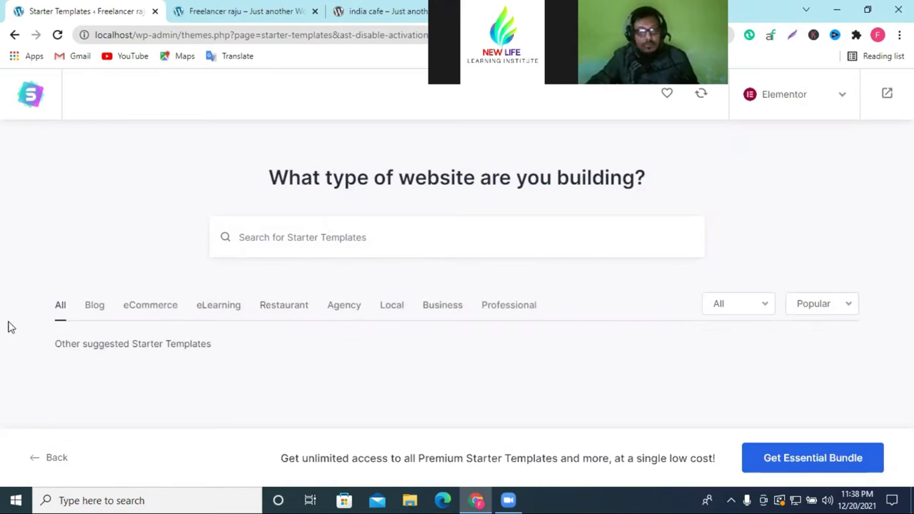
Try the Blog category filter, clear it and reload the Starter Templates page
left_click(92, 309)
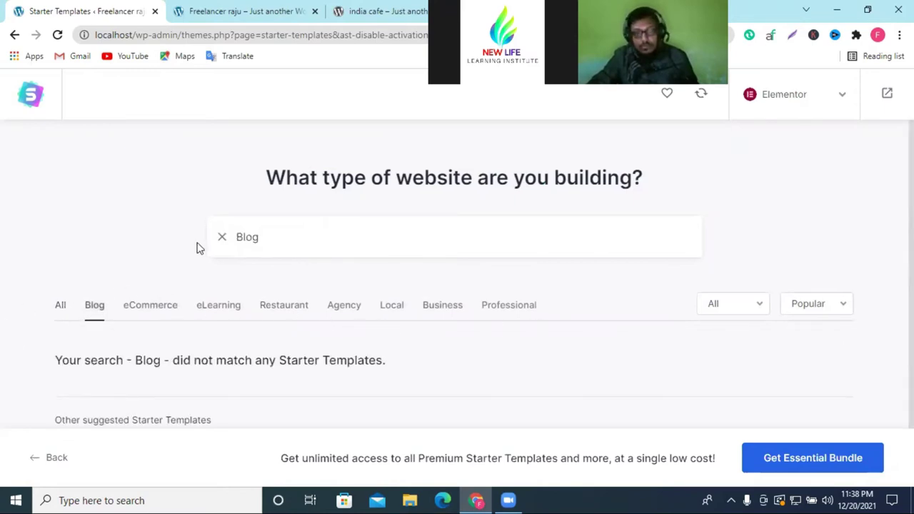
left_click(222, 238)
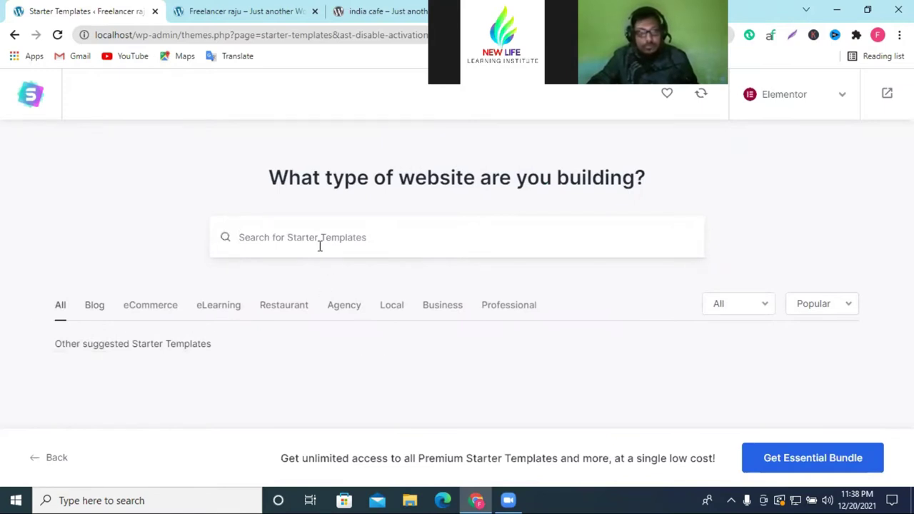
left_click(57, 34)
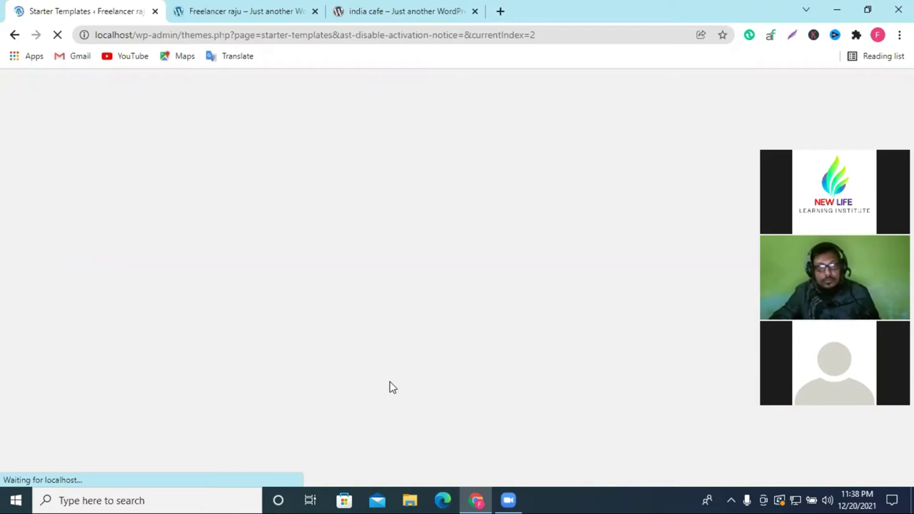
Review the India Cafe homepage again from its hero banner through the menu sections to the footer
left_click(374, 9)
scroll(507, 364, "down", 3)
scroll(507, 364, "up", 3)
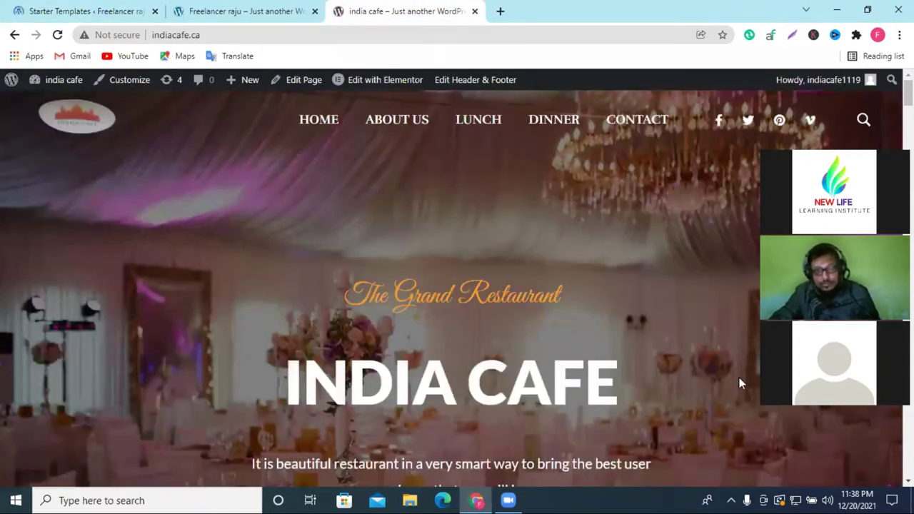
scroll(486, 343, "down", 10)
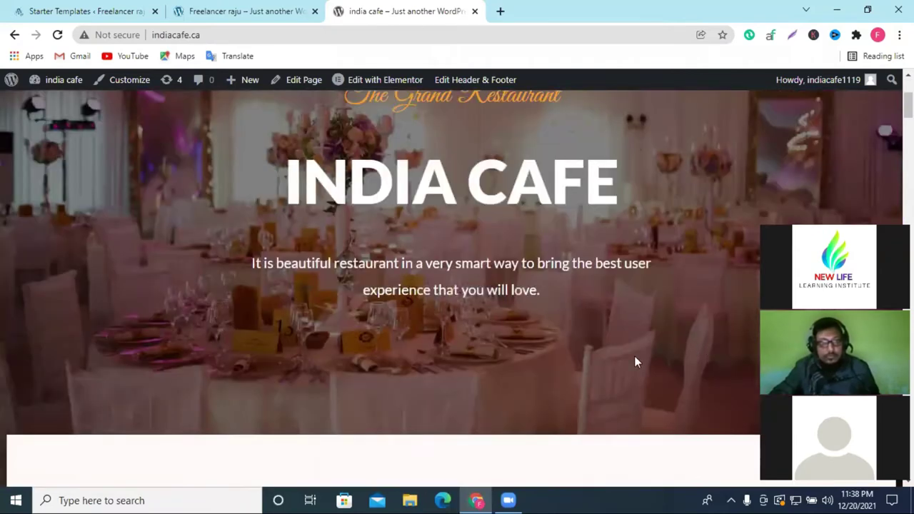
scroll(539, 323, "down", 15)
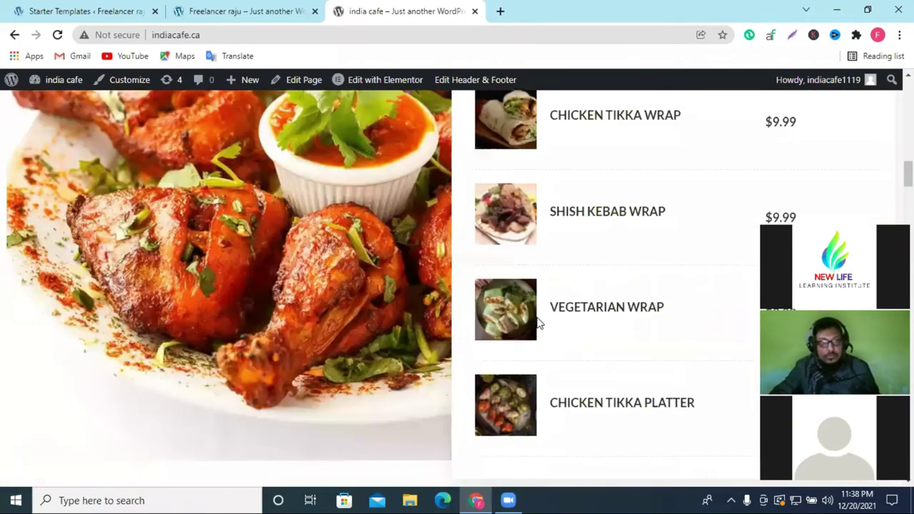
scroll(539, 323, "down", 15)
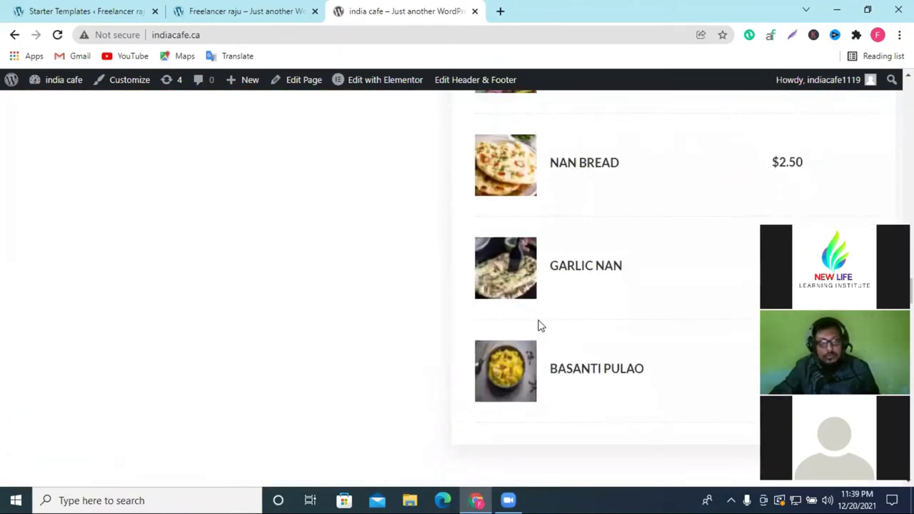
scroll(460, 308, "down", 20)
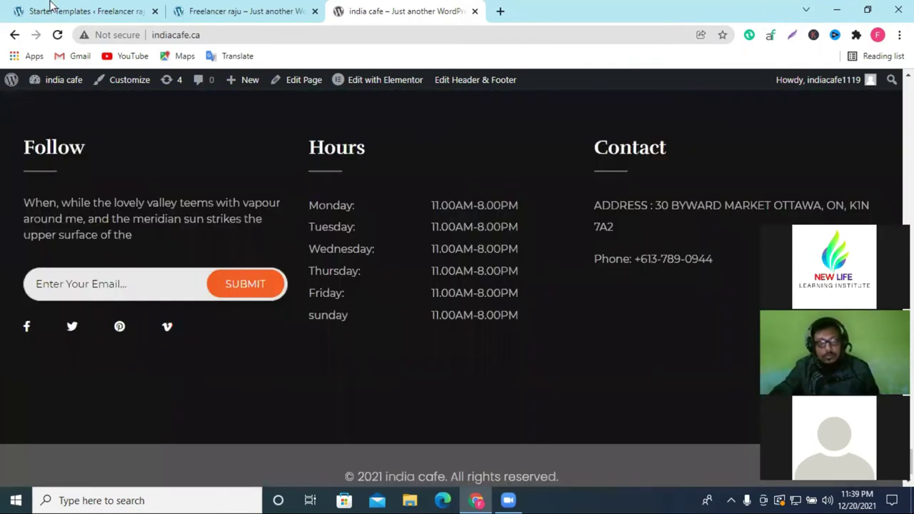
Go back to the importer's Starter Templates library and browse the available Elementor website templates
left_click(57, 5)
left_click(350, 9)
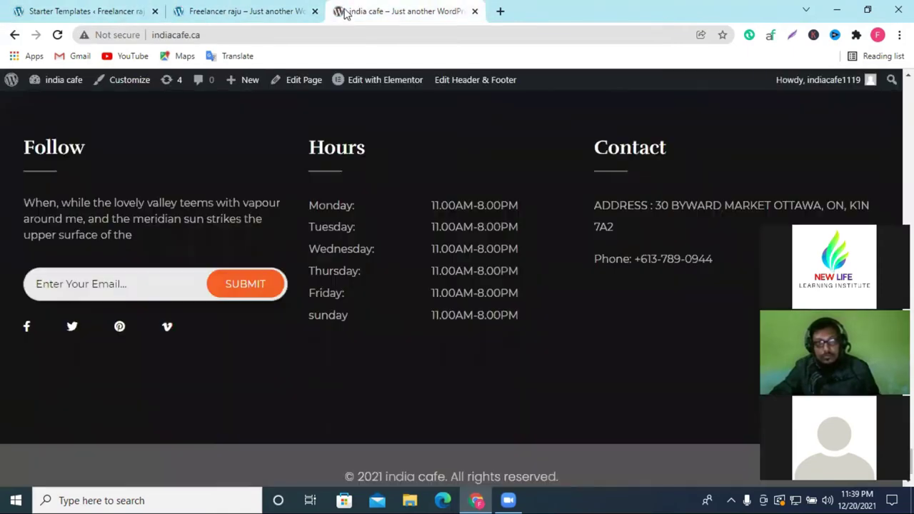
left_click(85, 6)
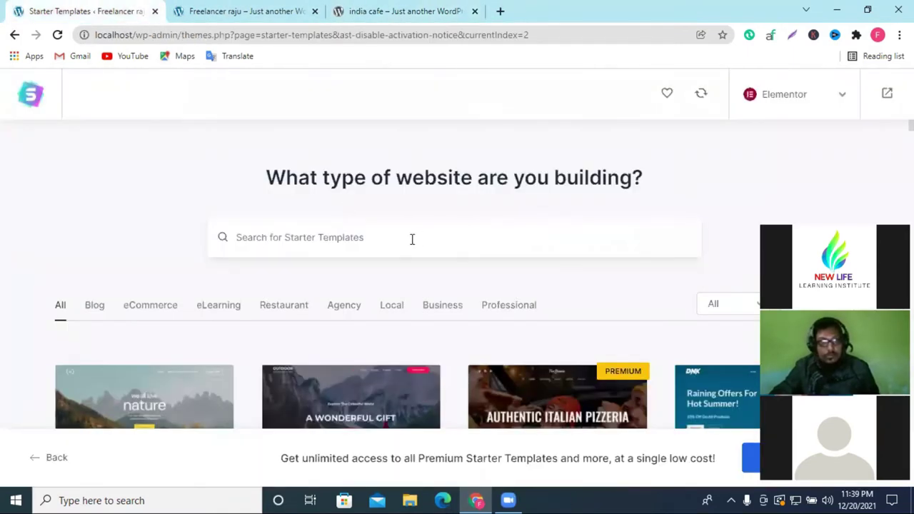
scroll(413, 243, "down", 3)
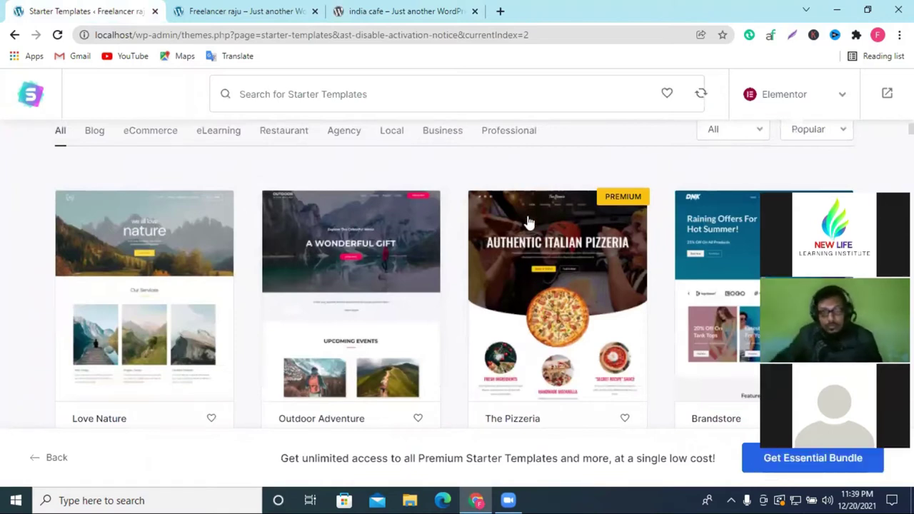
Compare the free and premium Elementor templates in the library's first rows, from Love Nature to Fast Food Restaurant
scroll(550, 229, "down", 5)
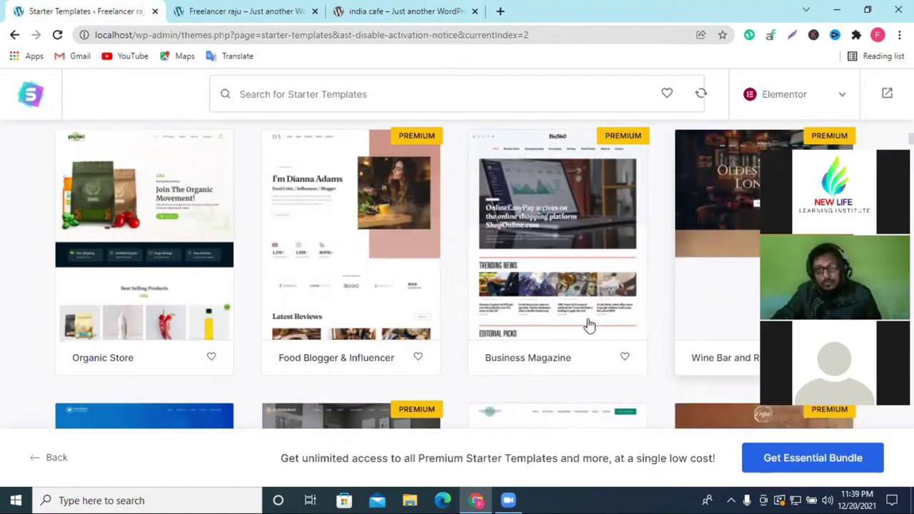
scroll(589, 325, "down", 8)
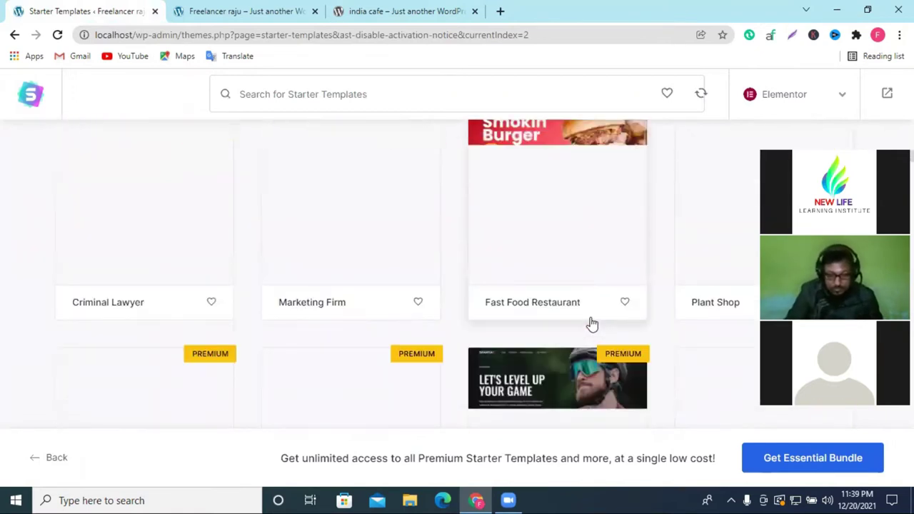
scroll(592, 324, "up", 3)
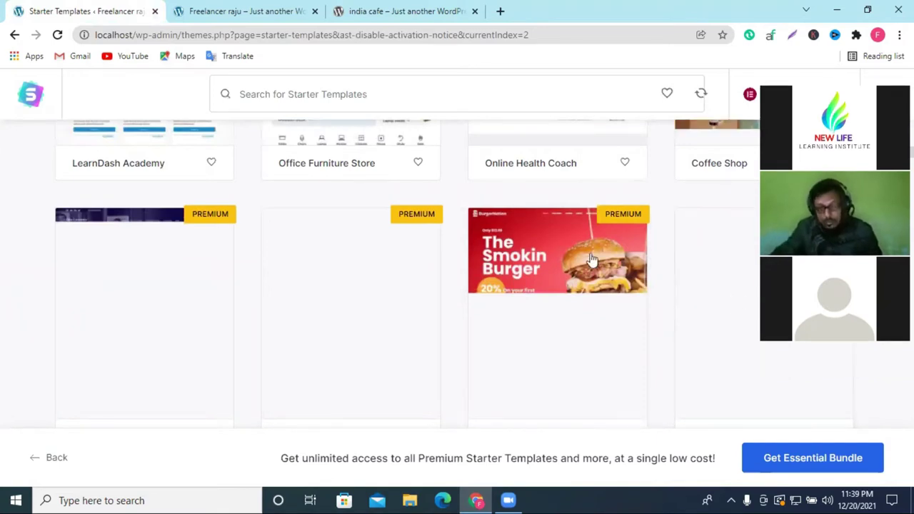
scroll(613, 243, "down", 2)
scroll(614, 243, "up", 2)
scroll(617, 244, "up", 2)
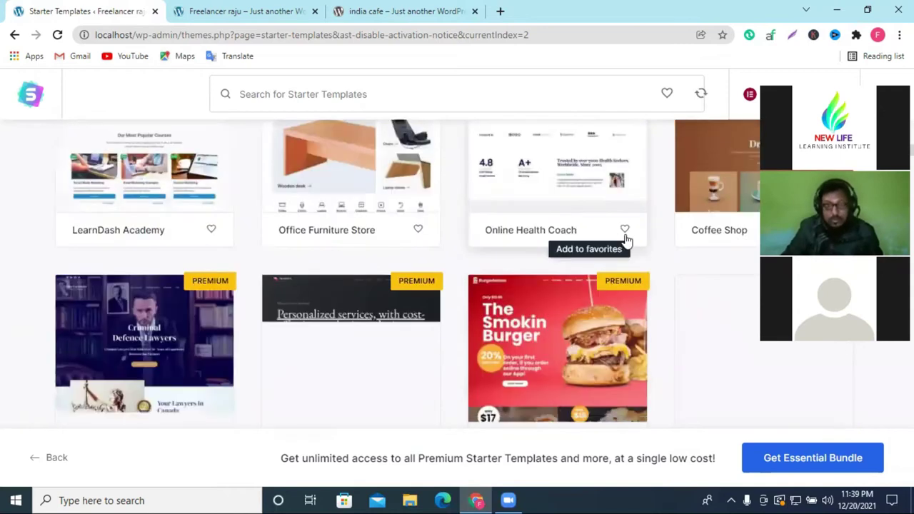
scroll(625, 241, "up", 4)
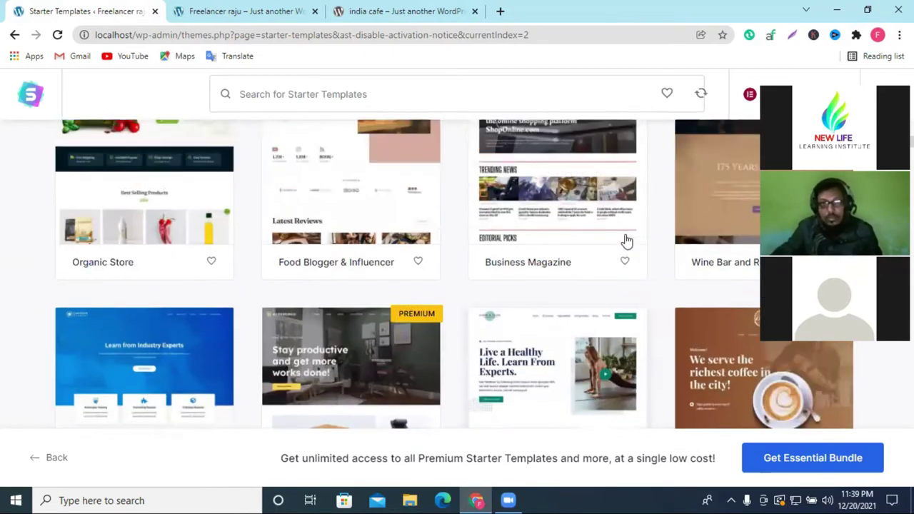
scroll(627, 238, "up", 2)
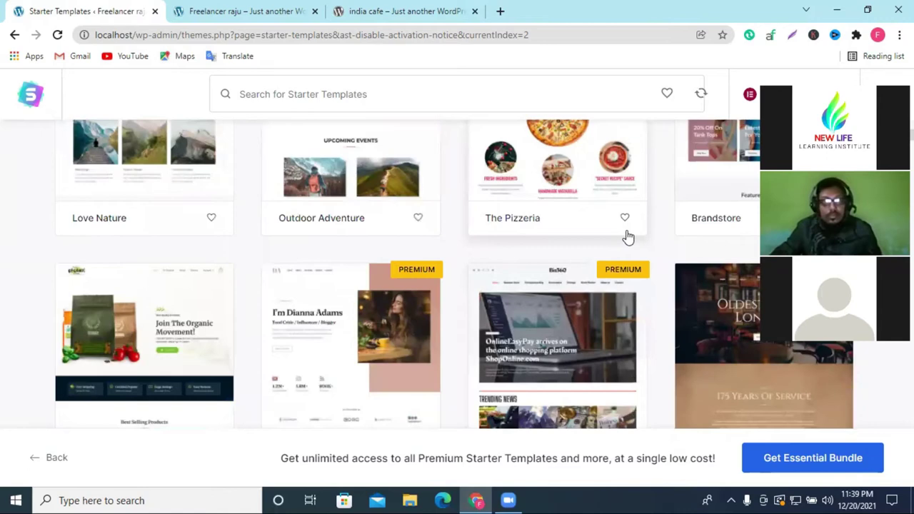
Browse the template library from the Organic Store row past Sports Wear Store to the Pub and Bar and Budget Hotel designs
scroll(615, 272, "down", 5)
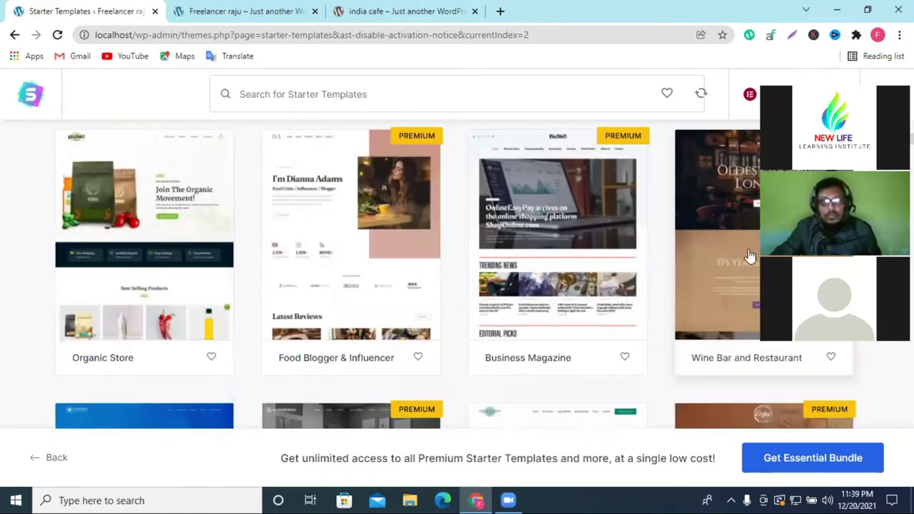
scroll(601, 304, "down", 6)
scroll(601, 303, "up", 2)
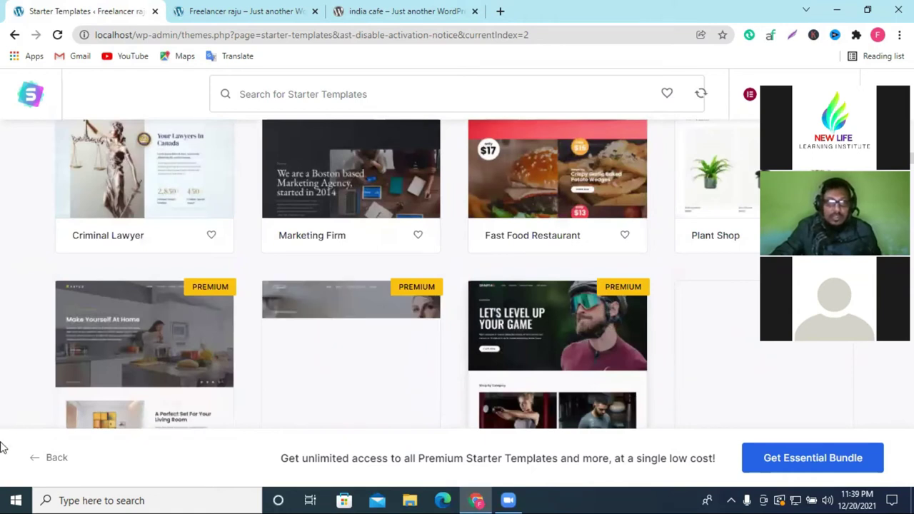
scroll(126, 357, "down", 2)
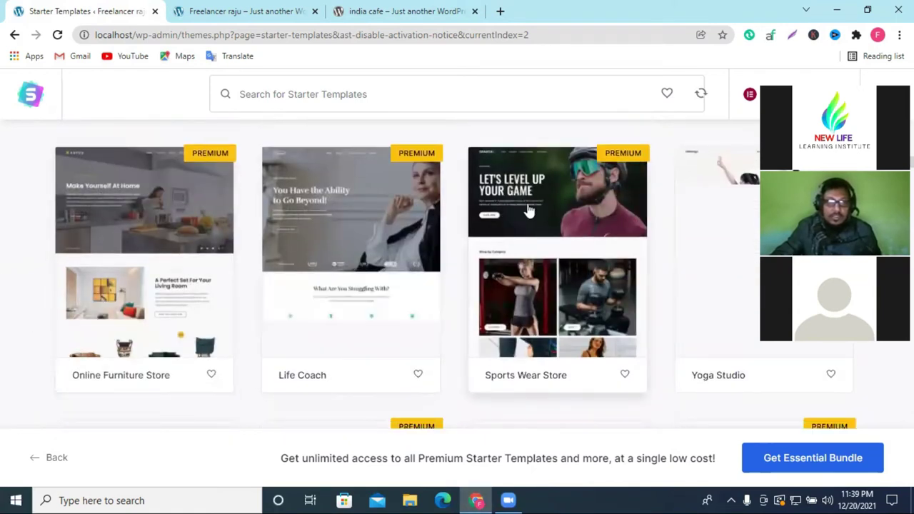
scroll(589, 199, "down", 4)
scroll(589, 198, "up", 2)
scroll(589, 198, "down", 5)
scroll(589, 198, "down", 10)
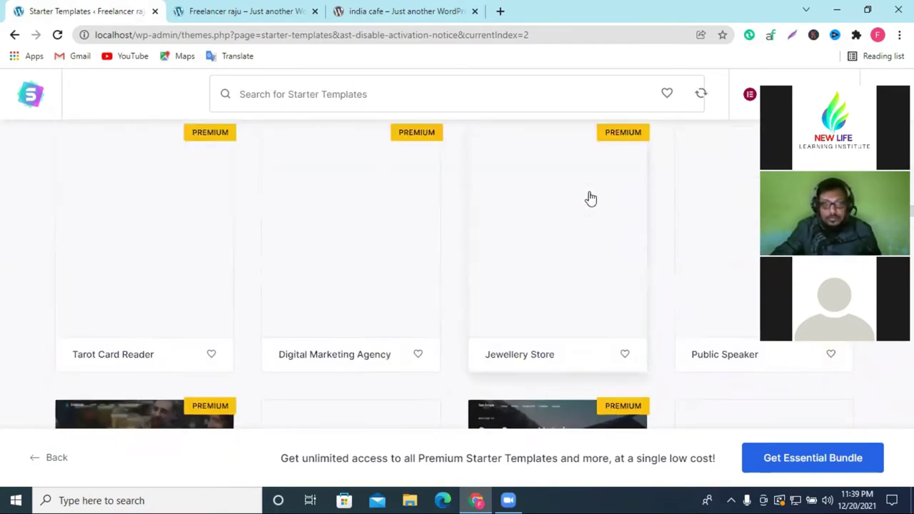
scroll(591, 199, "down", 3)
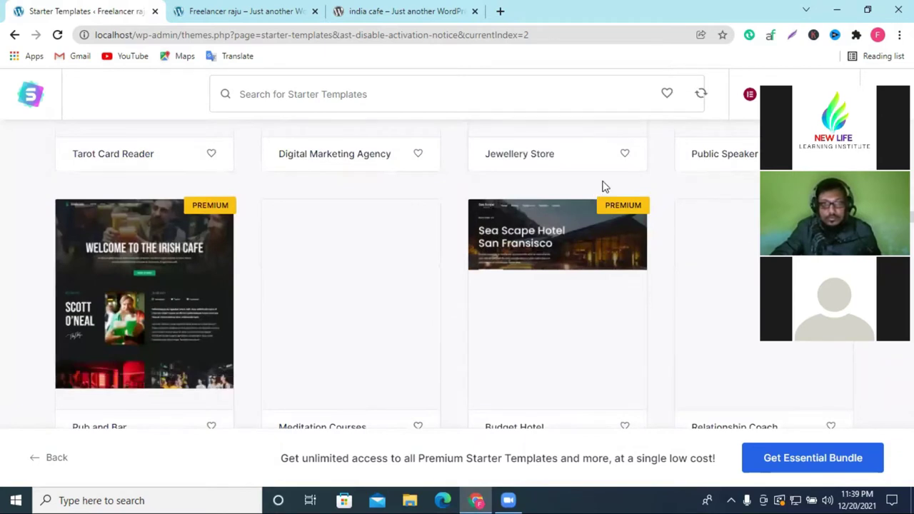
scroll(449, 230, "down", 3)
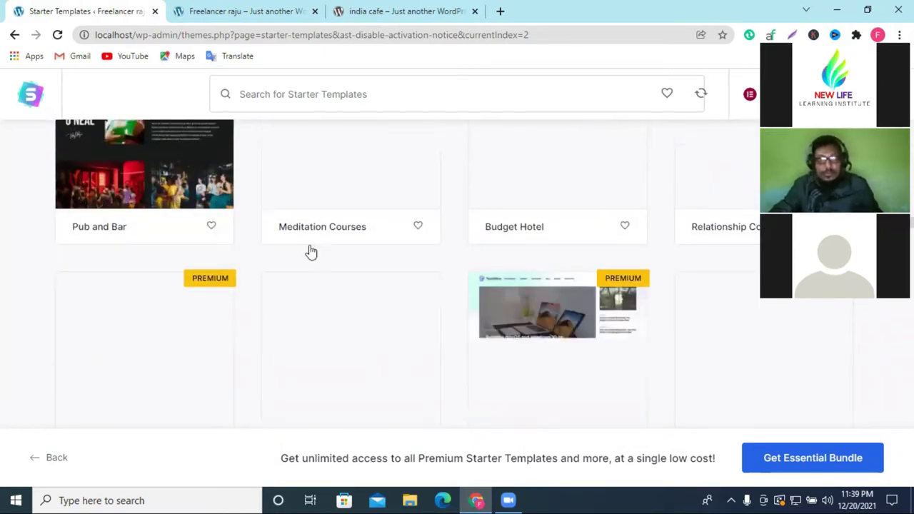
scroll(393, 286, "down", 5)
Return to the Skin Cleanser Store row and examine the template previews from there to Digital Agency, Mountain and Pet Care
scroll(495, 259, "up", 10)
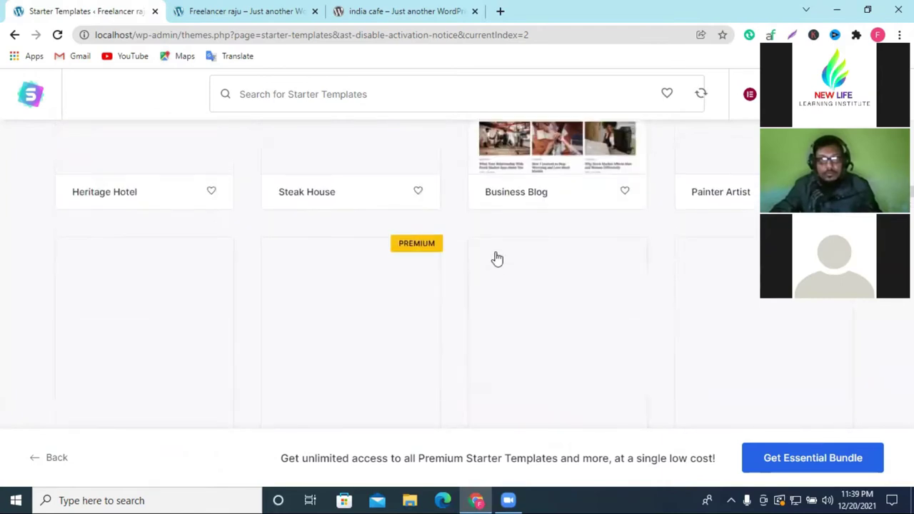
scroll(537, 291, "up", 2)
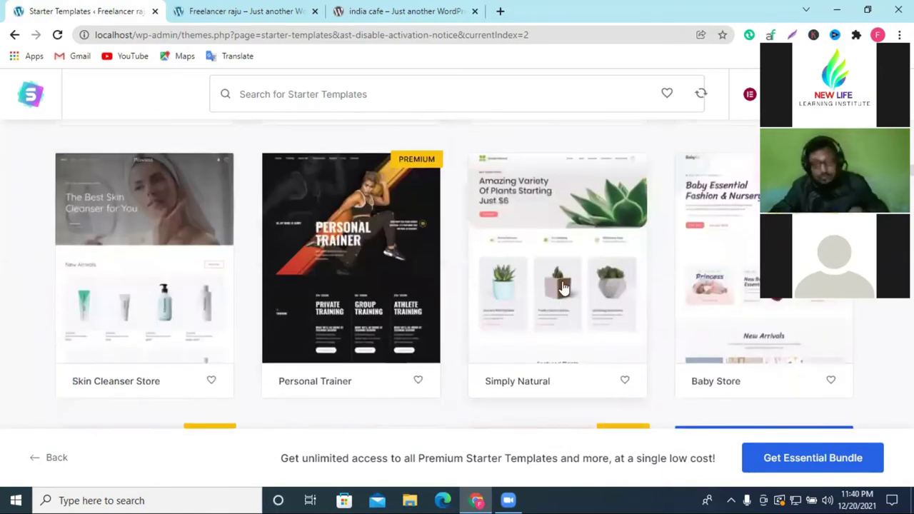
scroll(595, 281, "down", 2)
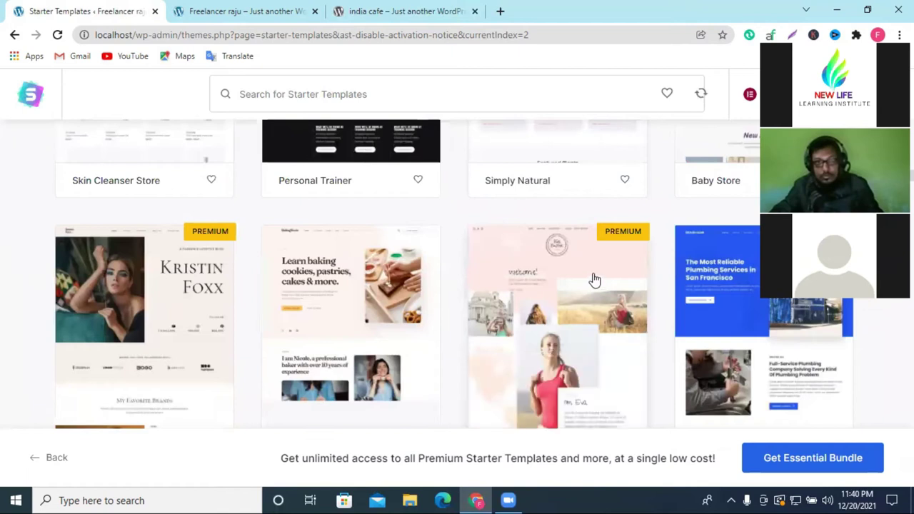
scroll(593, 282, "down", 2)
scroll(579, 277, "up", 4)
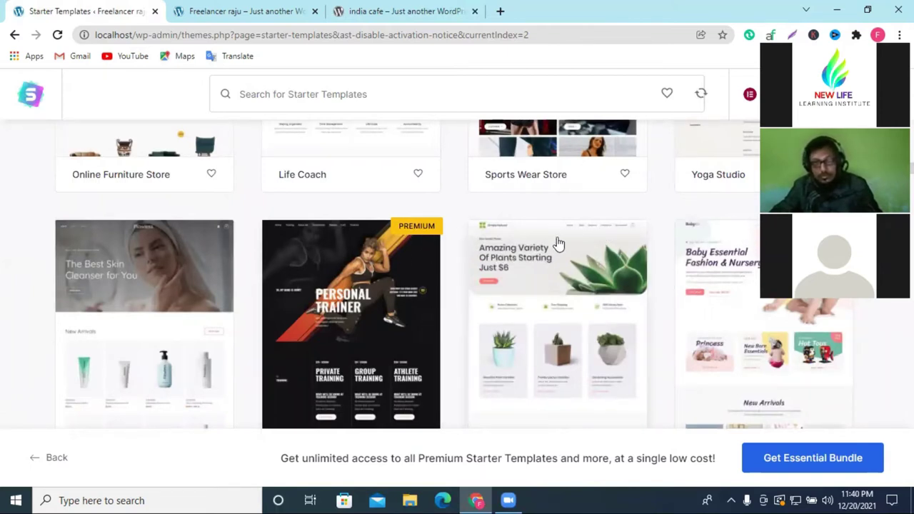
scroll(536, 249, "down", 2)
scroll(533, 247, "down", 5)
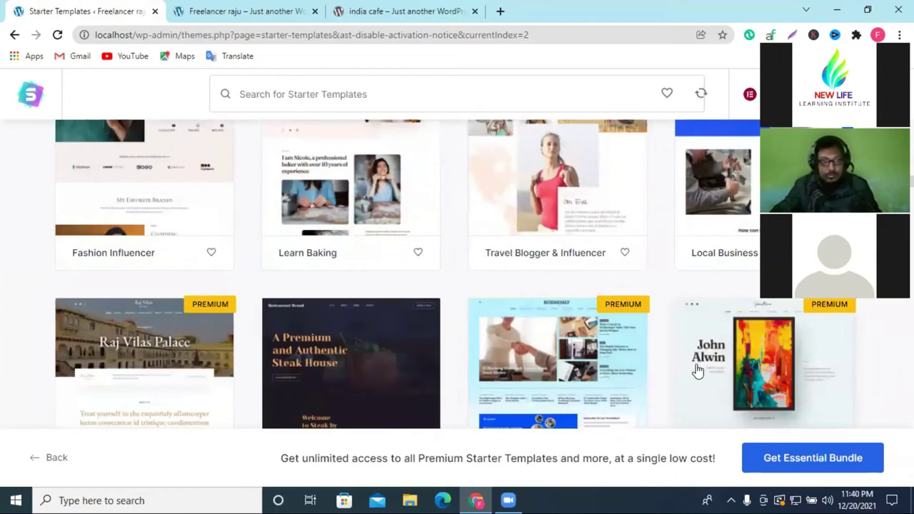
scroll(698, 363, "down", 3)
scroll(699, 362, "up", 1)
scroll(613, 396, "down", 5)
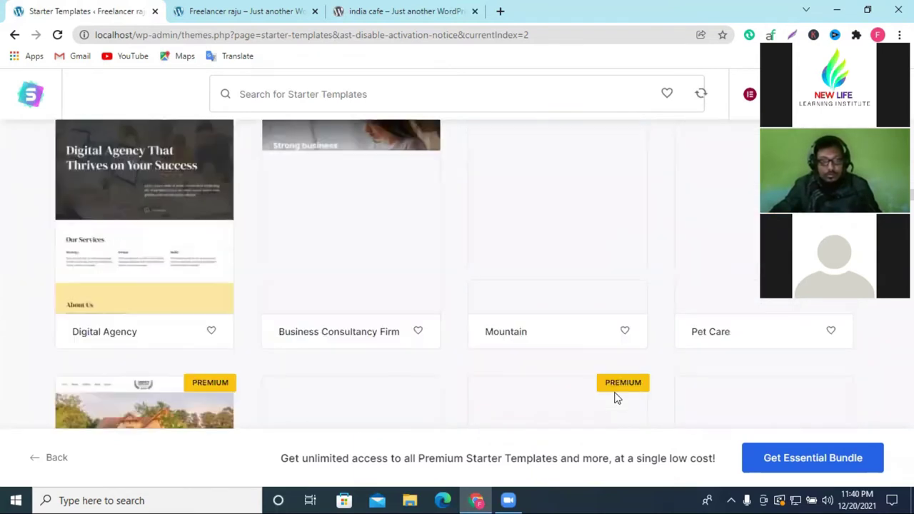
scroll(669, 345, "up", 2)
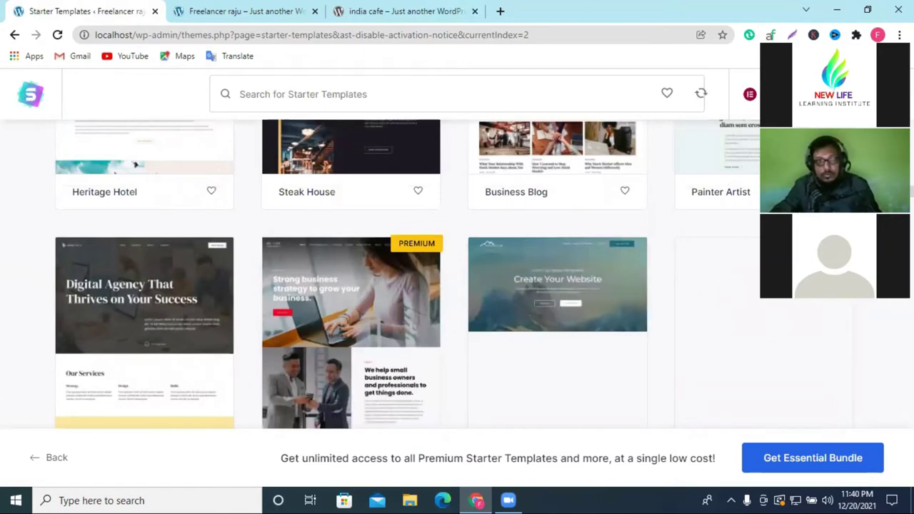
scroll(659, 310, "down", 3)
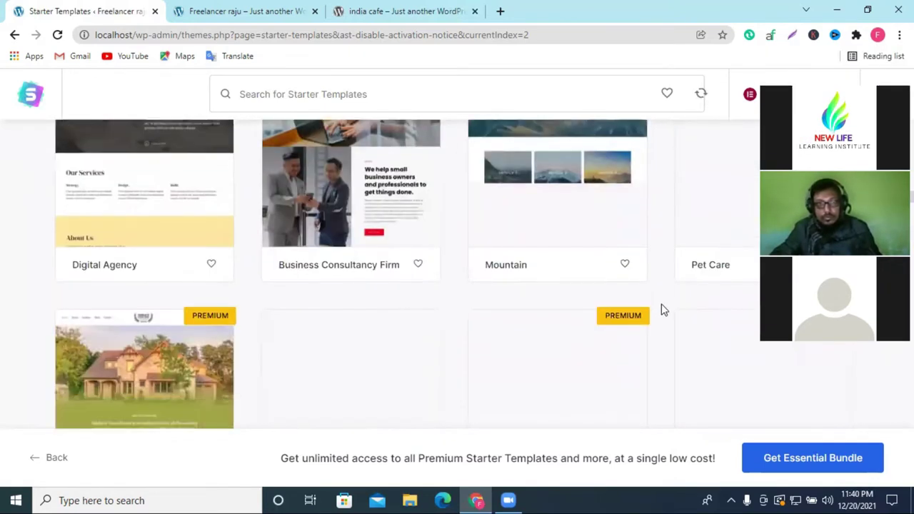
scroll(660, 310, "up", 2)
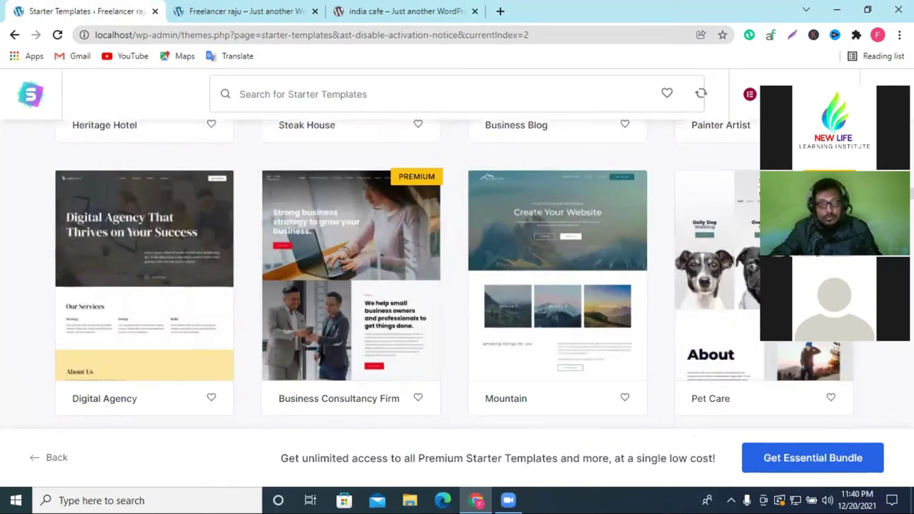
scroll(606, 332, "down", 3)
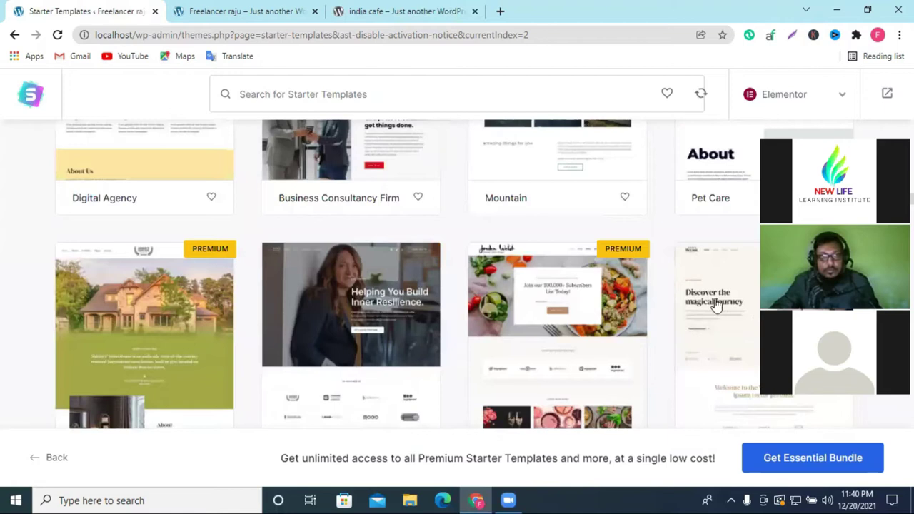
Examine the template previews from Tarot Card Reader through Tech Blogger and Food Truck to Theatre Artist and Online Courses
scroll(661, 305, "down", 5)
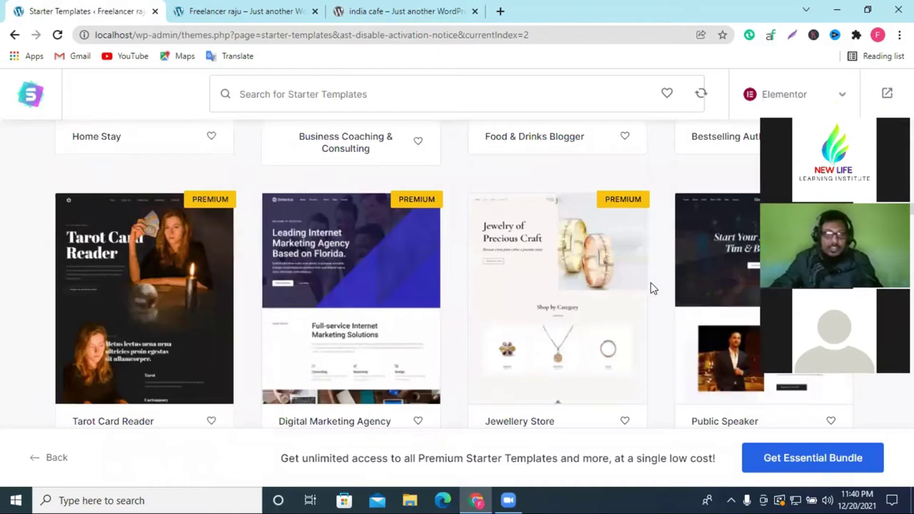
scroll(652, 285, "down", 3)
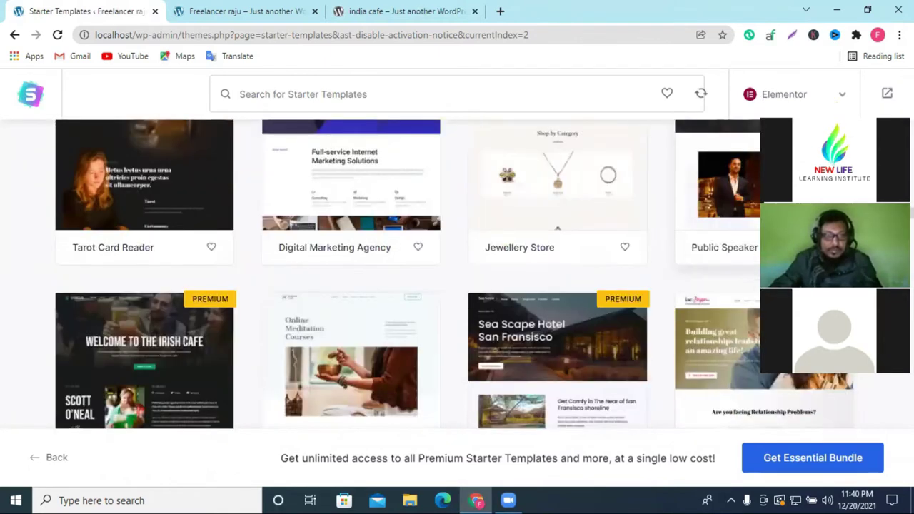
scroll(721, 299, "down", 6)
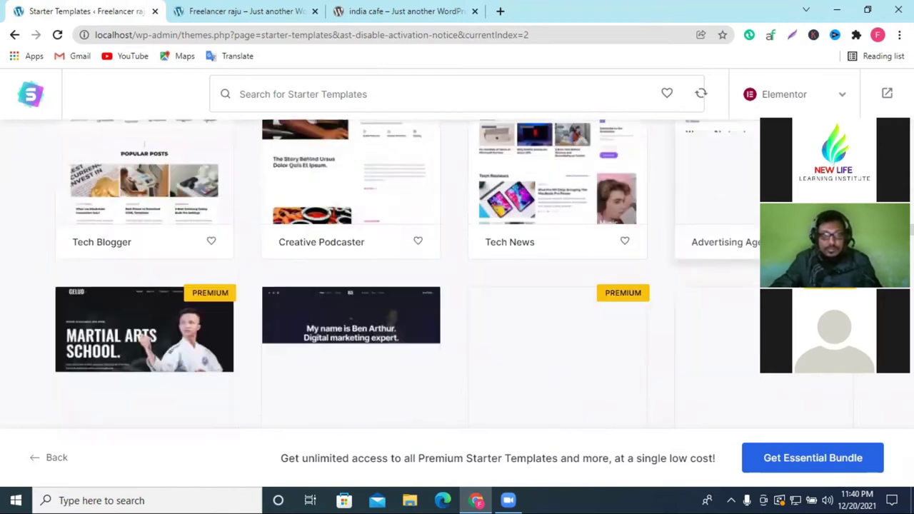
scroll(721, 300, "down", 2)
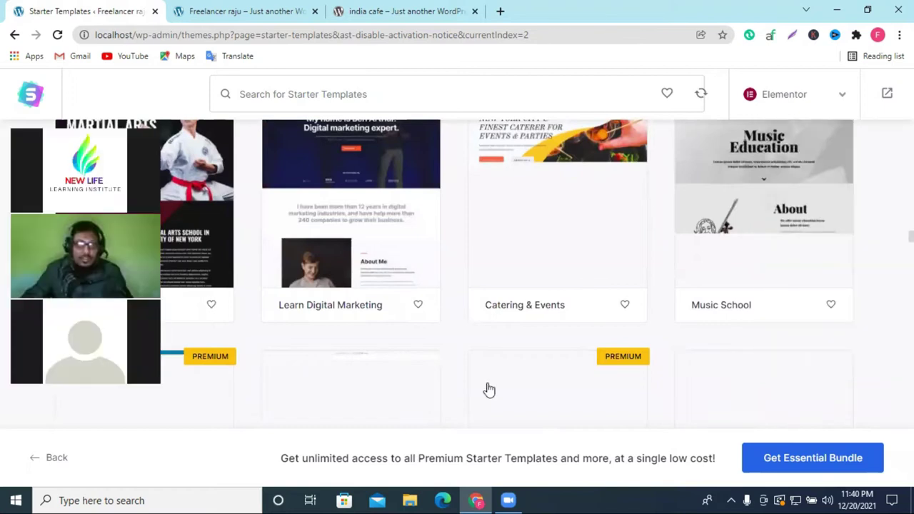
scroll(489, 389, "down", 7)
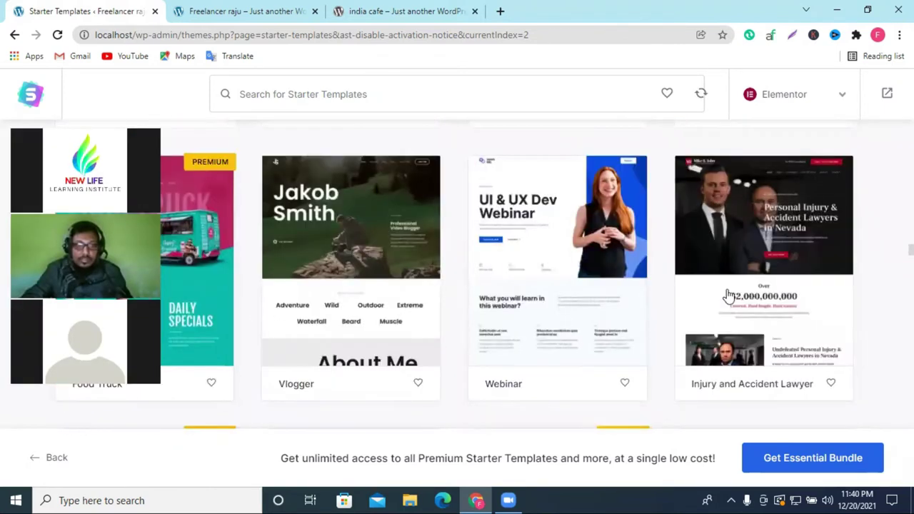
scroll(727, 295, "down", 10)
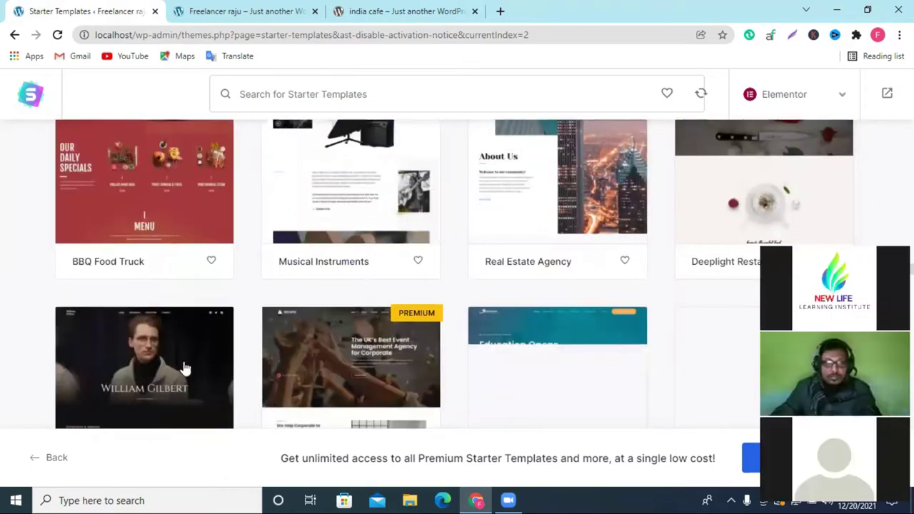
scroll(184, 367, "up", 3)
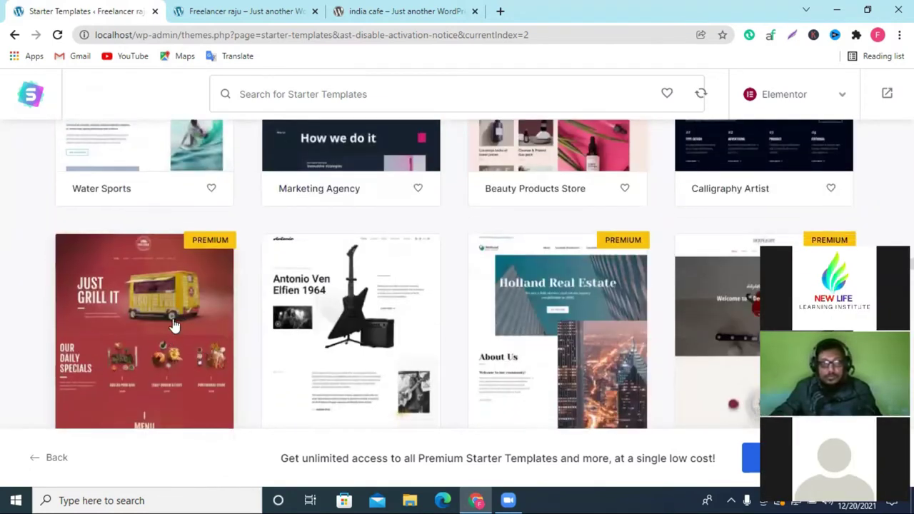
scroll(584, 325, "down", 2)
scroll(583, 325, "down", 8)
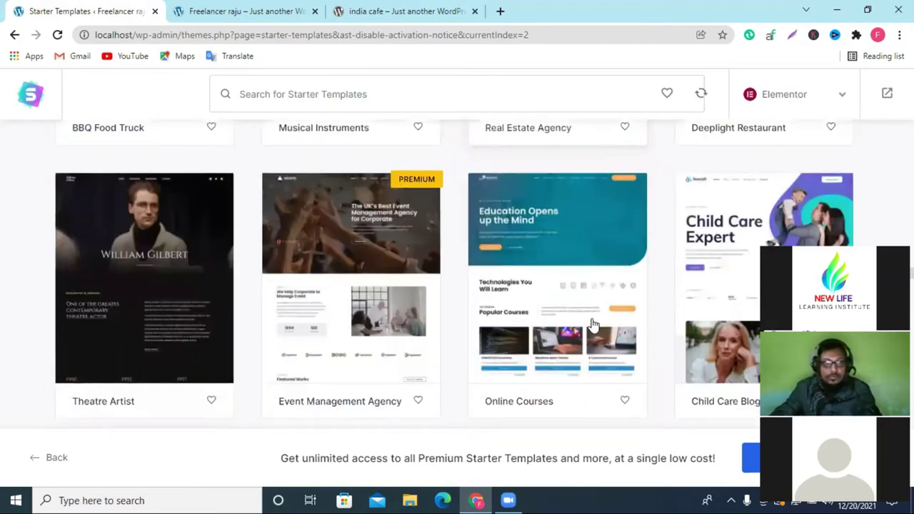
Look through the further template rows from Luxury Hotel past Piano Tutor and Travel Agency to BBQ Restaurant and Plant Shop
scroll(592, 326, "down", 8)
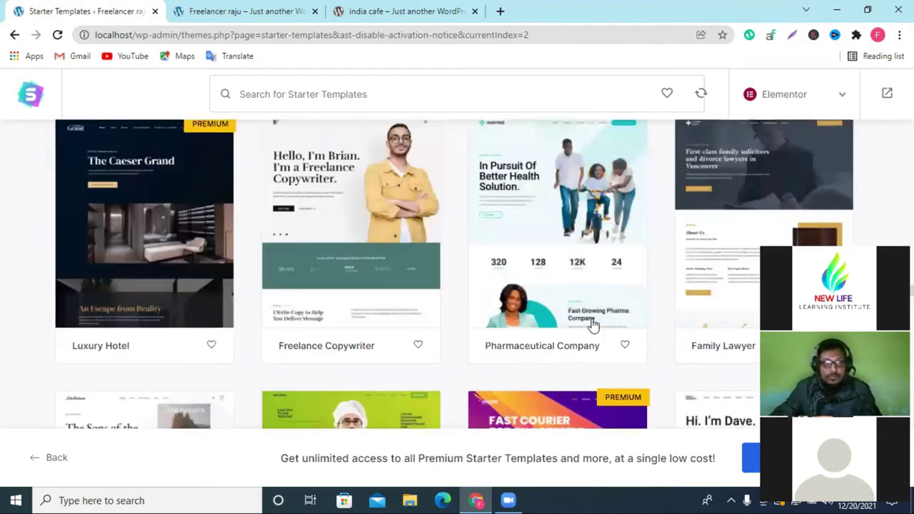
scroll(593, 326, "down", 4)
scroll(592, 325, "down", 4)
scroll(592, 325, "up", 4)
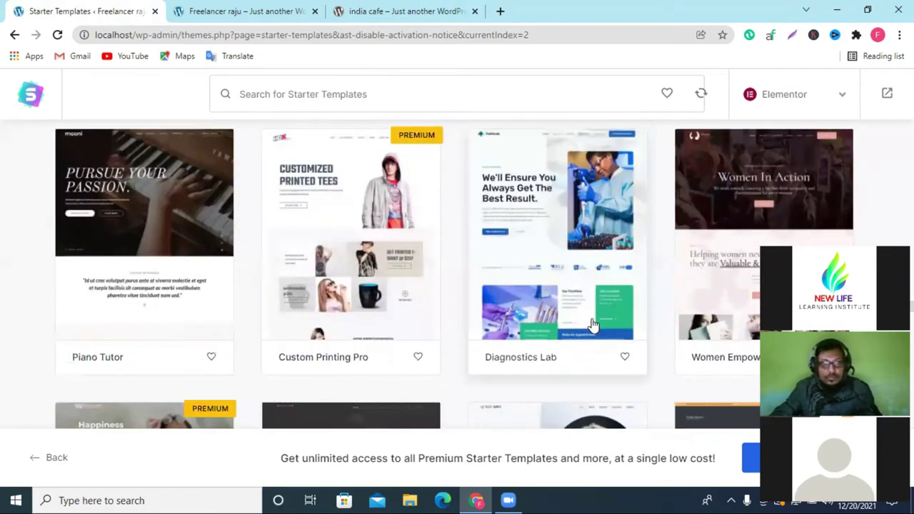
scroll(592, 326, "down", 8)
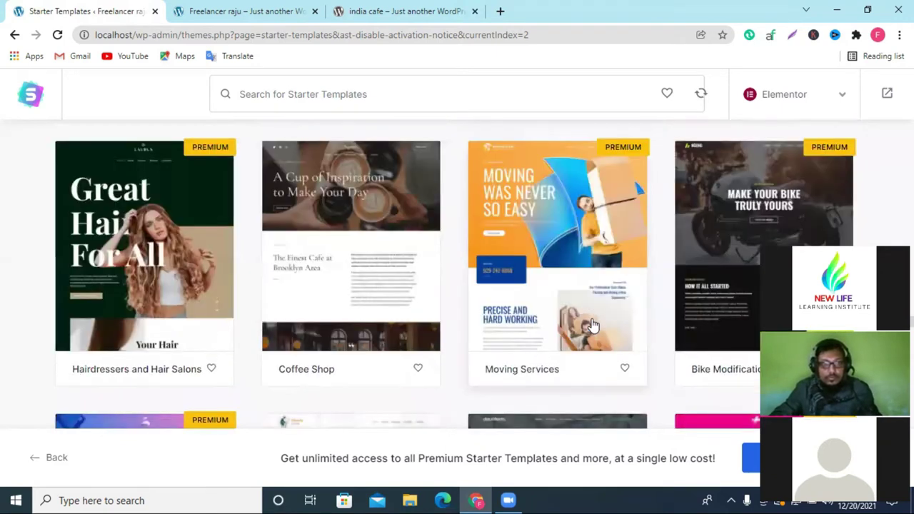
scroll(592, 326, "down", 8)
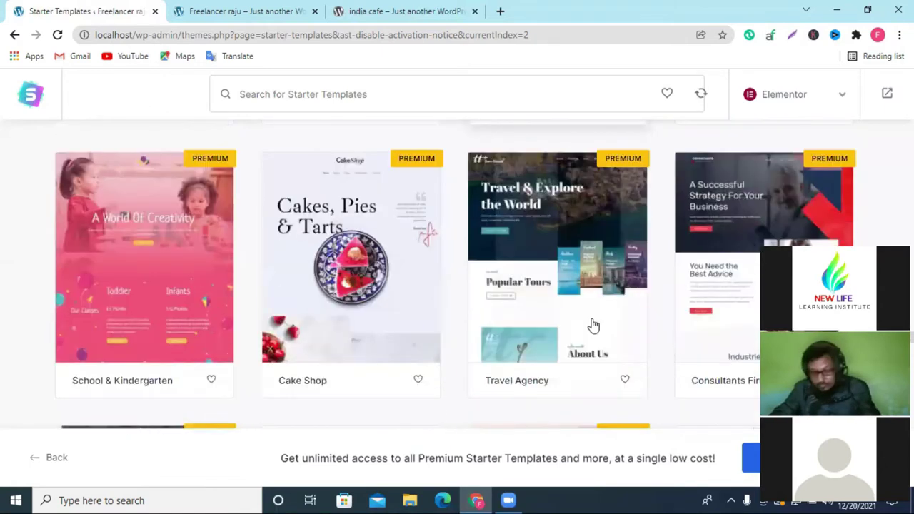
scroll(596, 325, "down", 5)
scroll(597, 325, "down", 4)
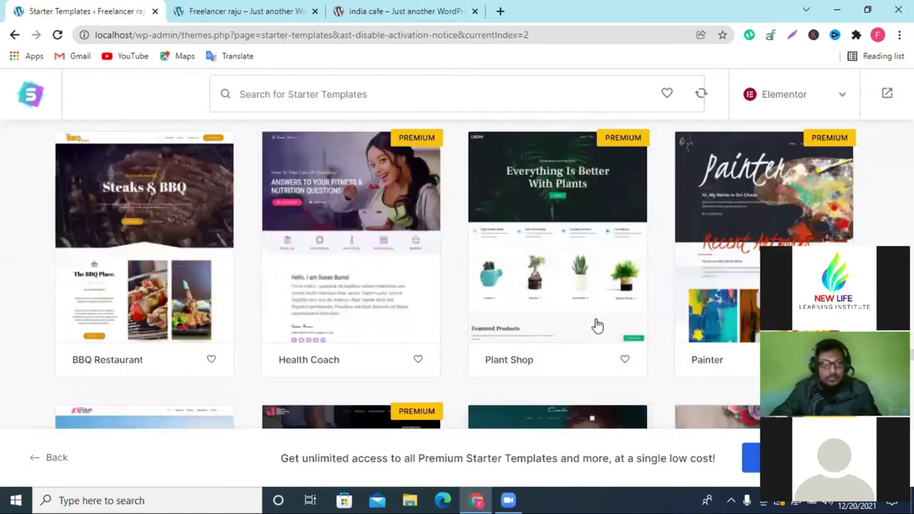
Browse the template rows from Yoga Instructor past Architecture Firm and Personal Fitness Trainer to Pet Services and Custom Printing
scroll(597, 325, "down", 4)
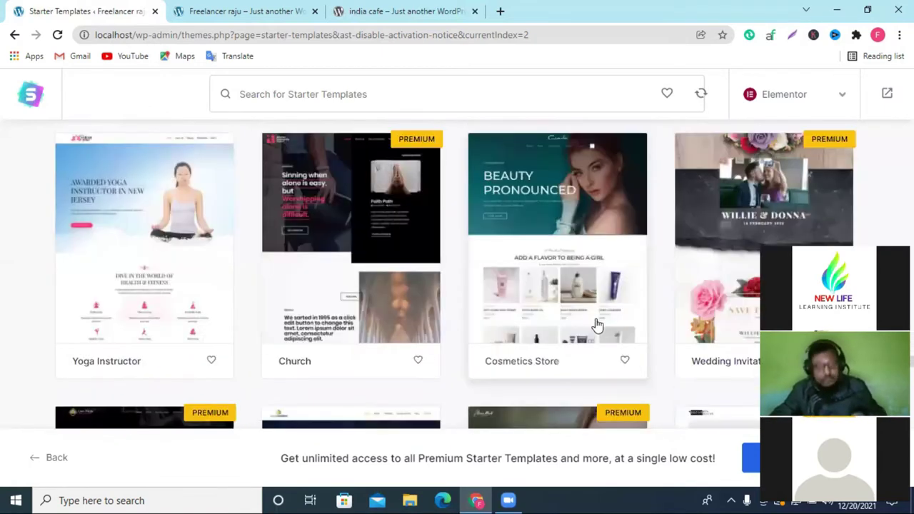
scroll(597, 326, "down", 4)
scroll(597, 326, "down", 4)
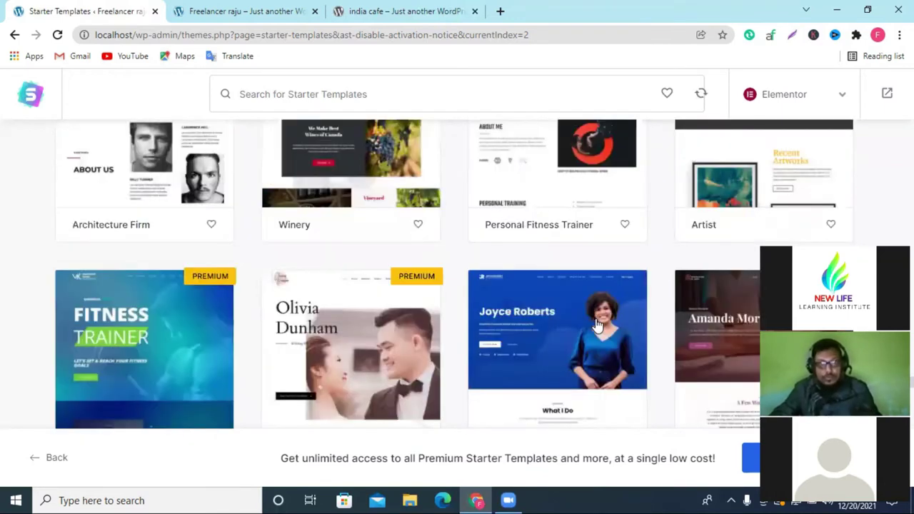
scroll(597, 325, "up", 4)
scroll(596, 325, "down", 1)
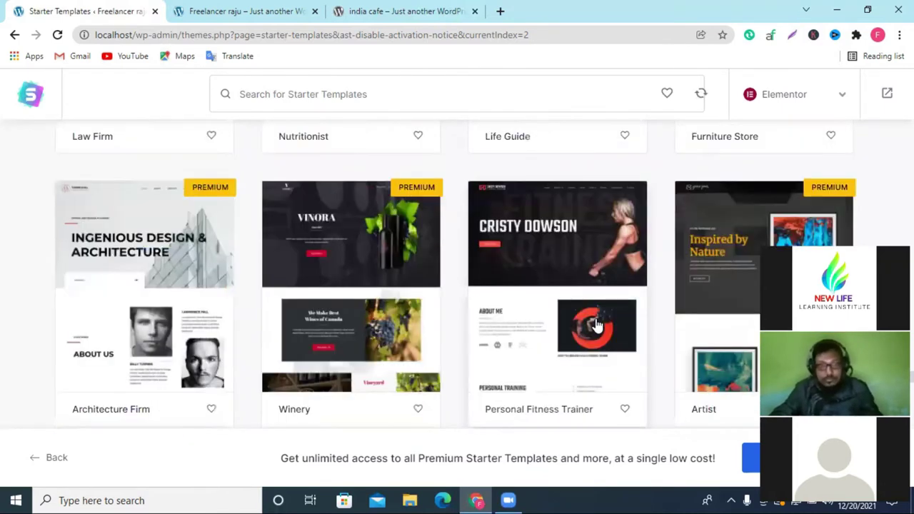
scroll(597, 326, "down", 4)
scroll(597, 325, "down", 5)
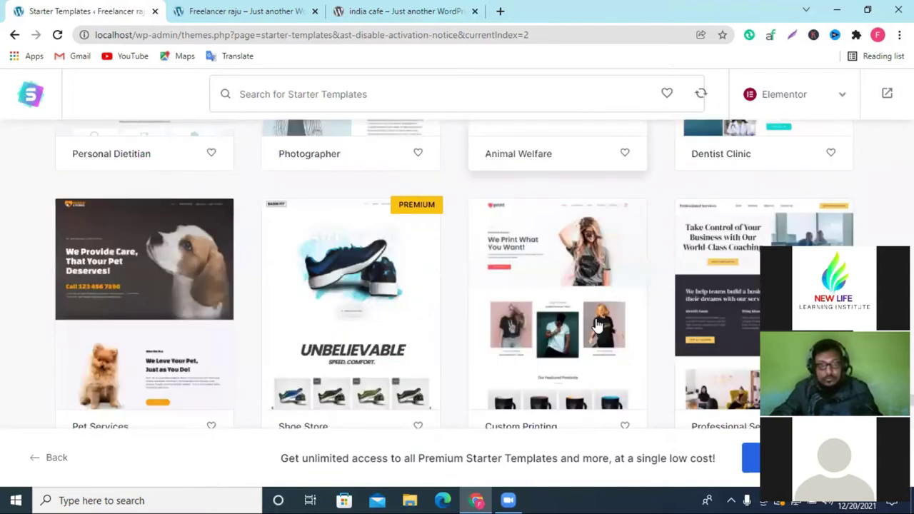
scroll(596, 325, "down", 4)
scroll(597, 326, "down", 1)
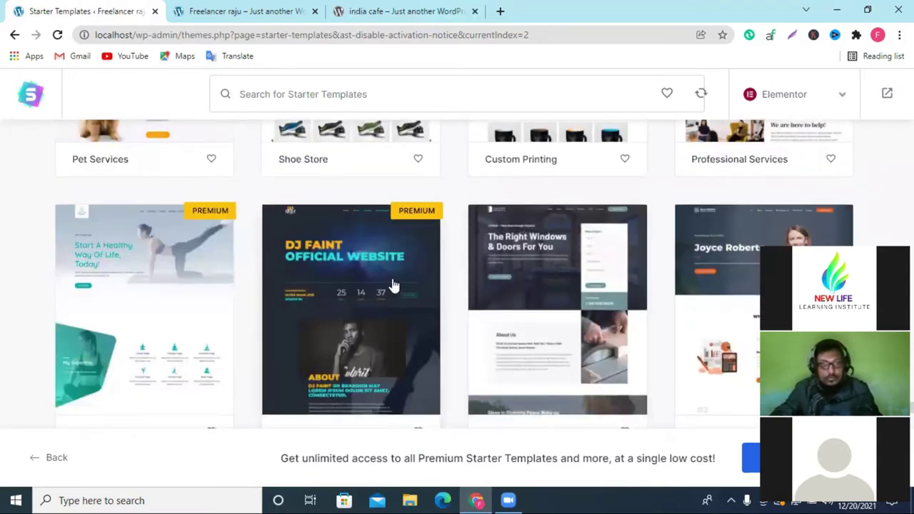
Examine the template previews from Health & Wellness and Construction through Car Wash to Event Landing Page and Interior Designer
scroll(570, 299, "down", 2)
scroll(589, 297, "down", 5)
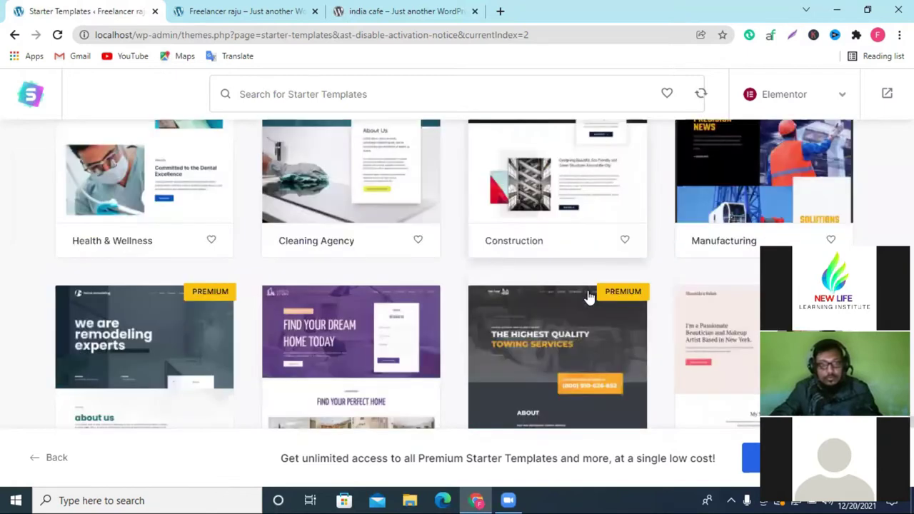
scroll(588, 297, "up", 3)
scroll(509, 279, "down", 5)
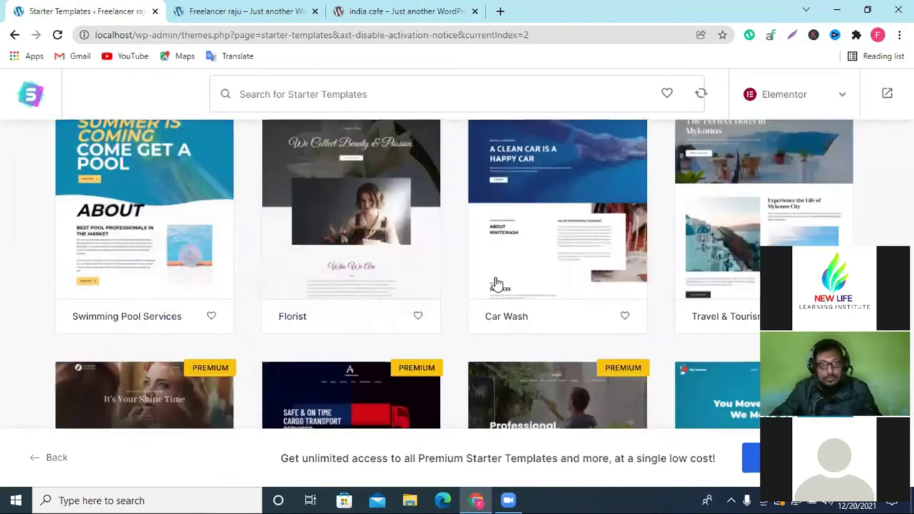
scroll(512, 279, "down", 3)
scroll(513, 279, "down", 5)
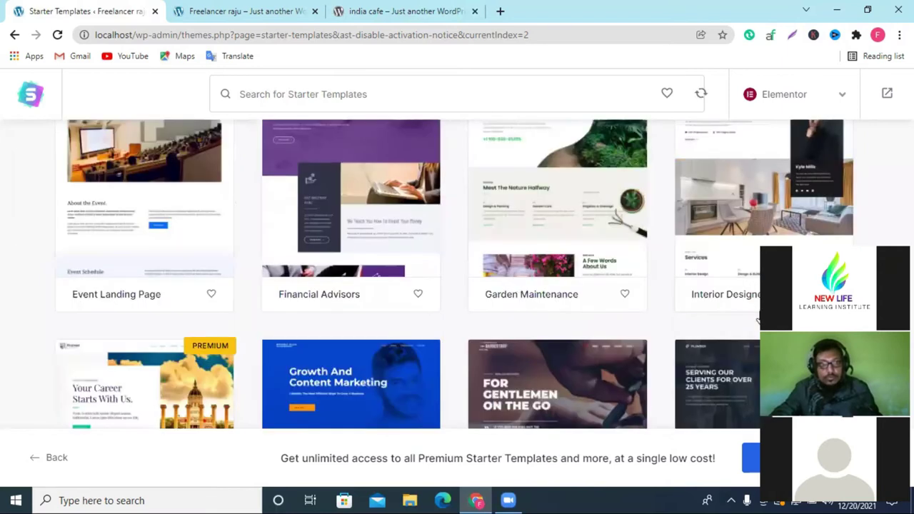
scroll(758, 321, "down", 2)
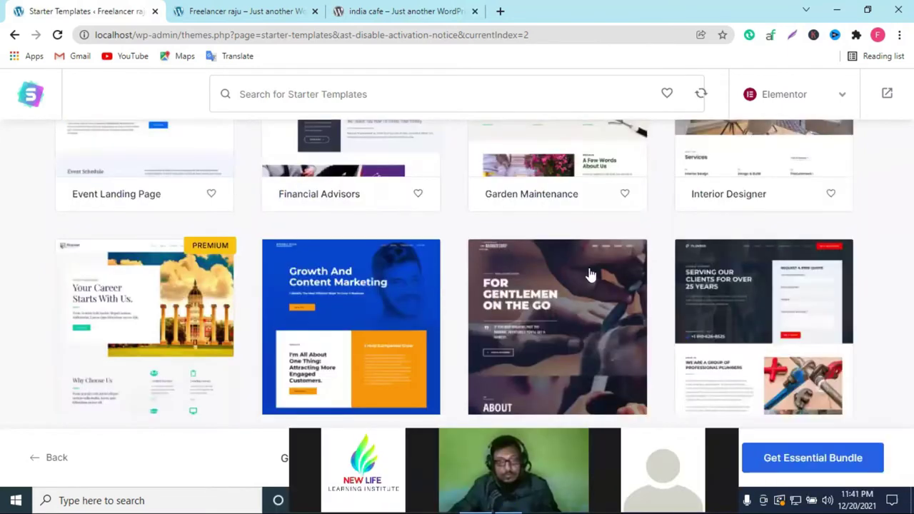
Look through the remaining templates from Photography Portfolio and Italian Restaurant to University, Kindergarten and Ayurveda at the library's end
scroll(558, 212, "down", 2)
scroll(581, 229, "down", 2)
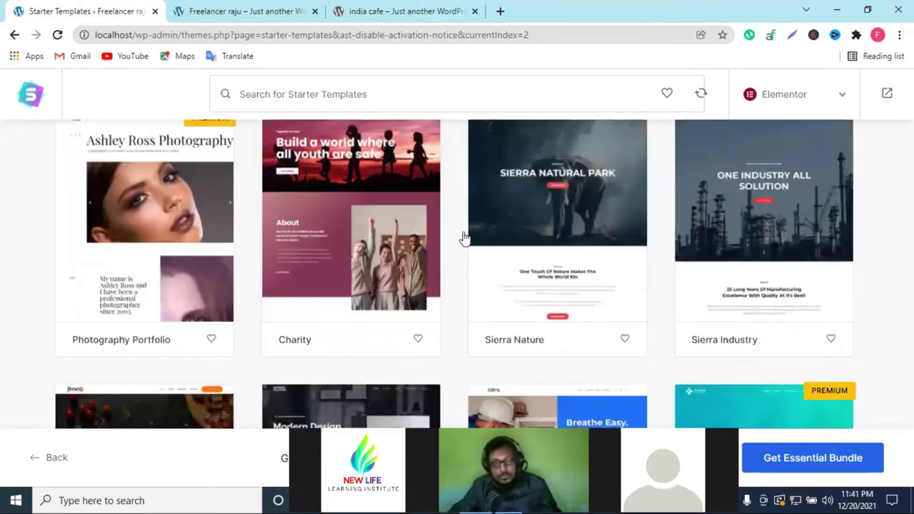
scroll(407, 265, "down", 3)
scroll(115, 207, "down", 1)
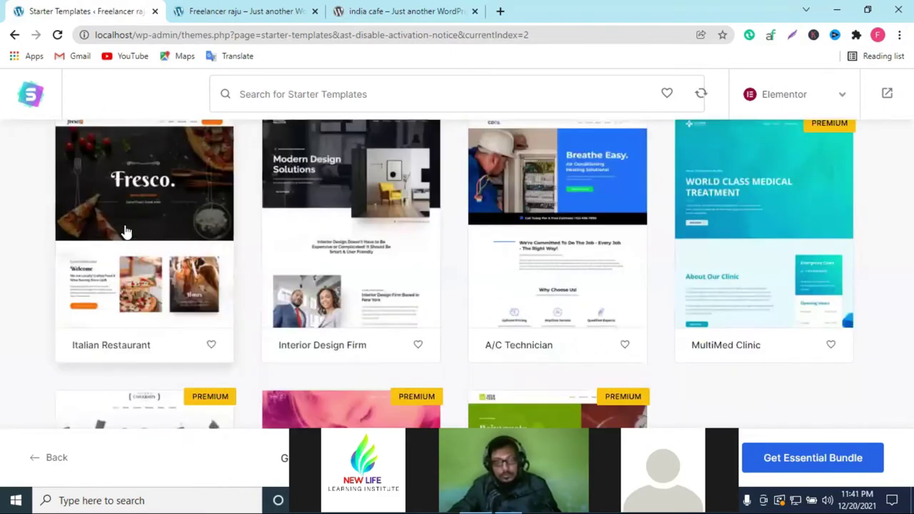
scroll(118, 266, "up", 1)
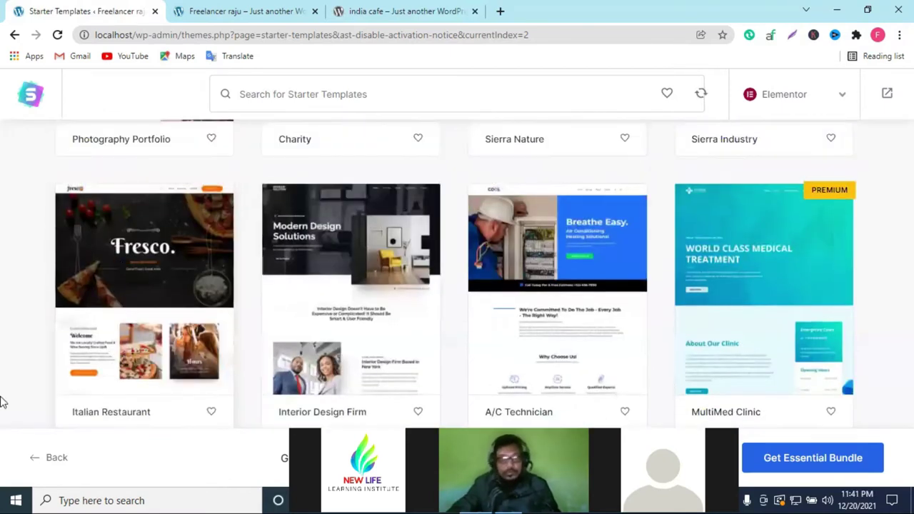
scroll(693, 336, "down", 3)
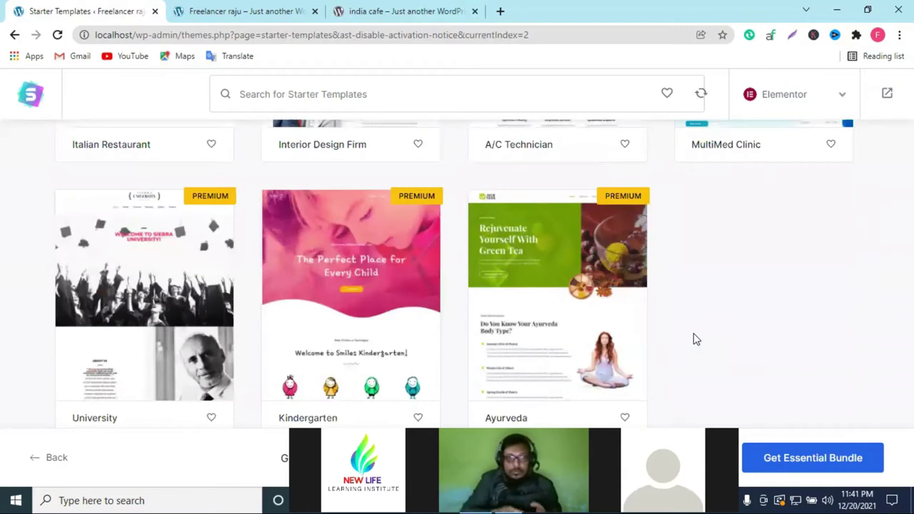
Review the template rows in reverse from Sierra Industry past Plumber and Garden Maintenance to Transport Services and Fly Movers
scroll(390, 338, "up", 5)
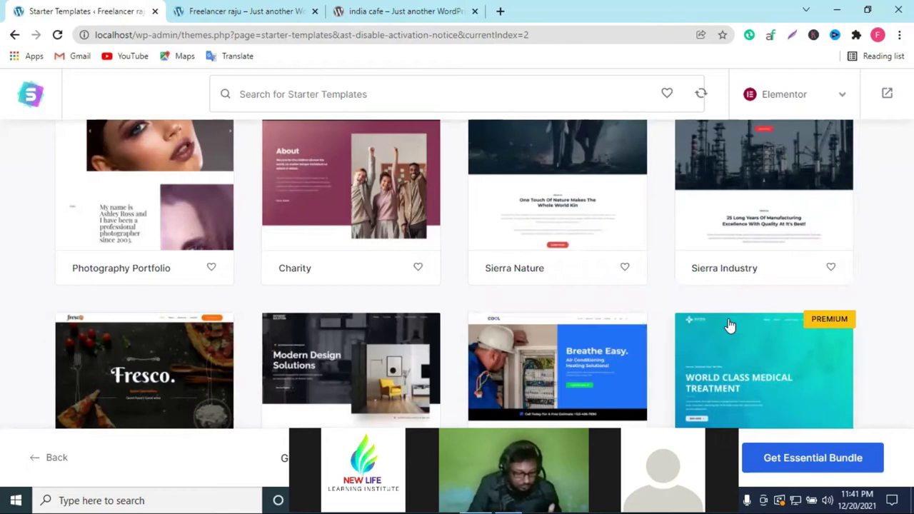
scroll(729, 326, "down", 5)
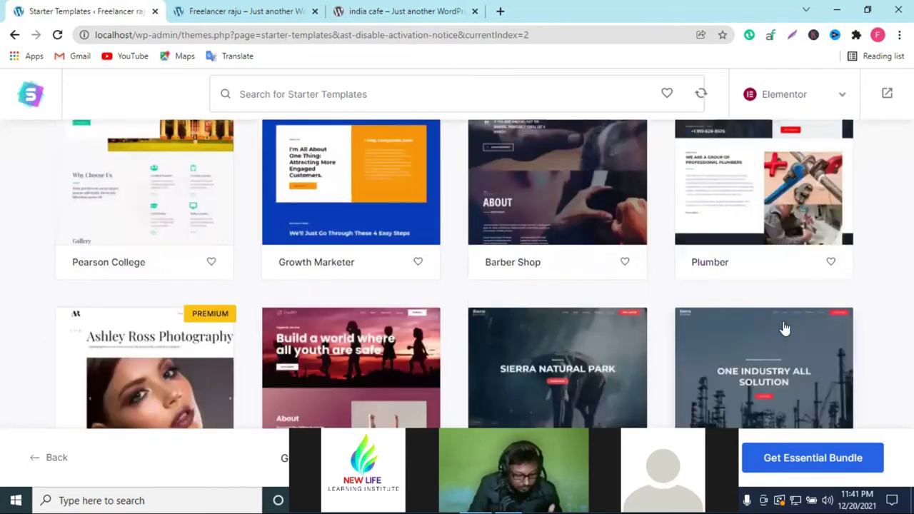
scroll(530, 292, "down", 5)
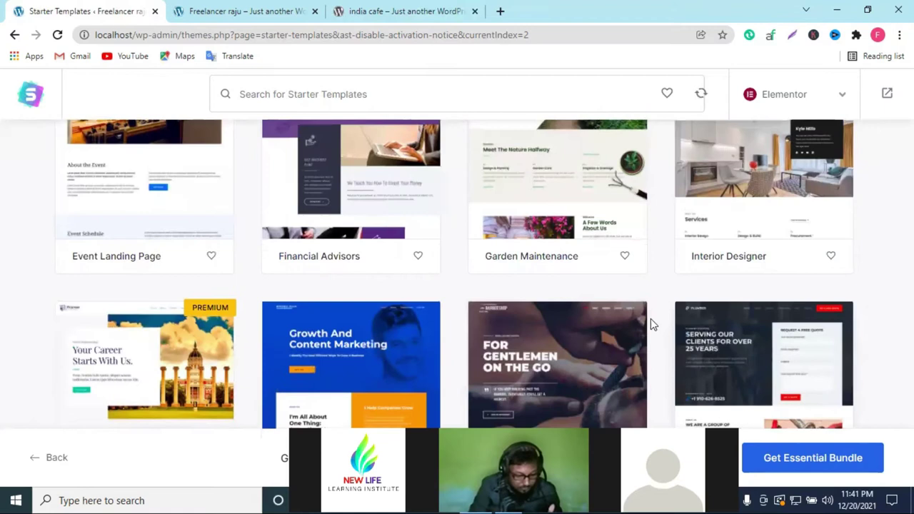
scroll(592, 327, "down", 1)
scroll(713, 328, "up", 1)
scroll(714, 328, "up", 2)
scroll(714, 328, "up", 3)
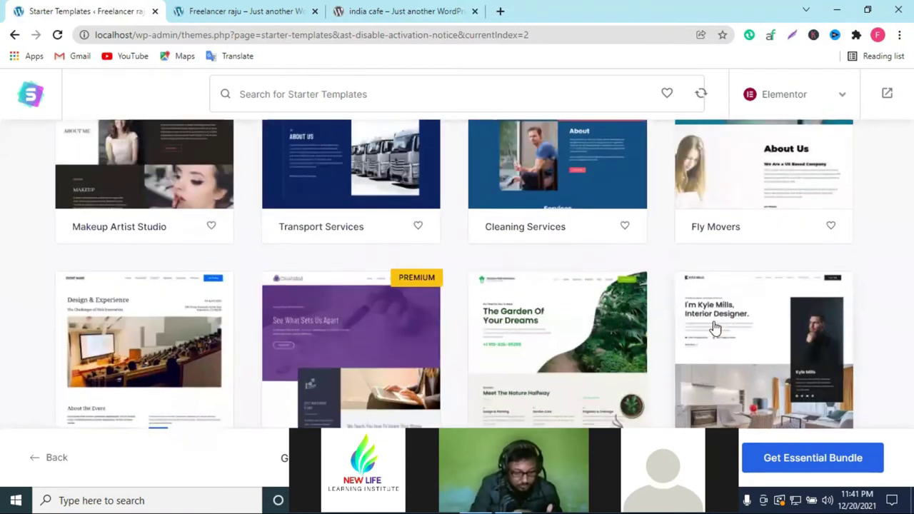
scroll(714, 328, "up", 2)
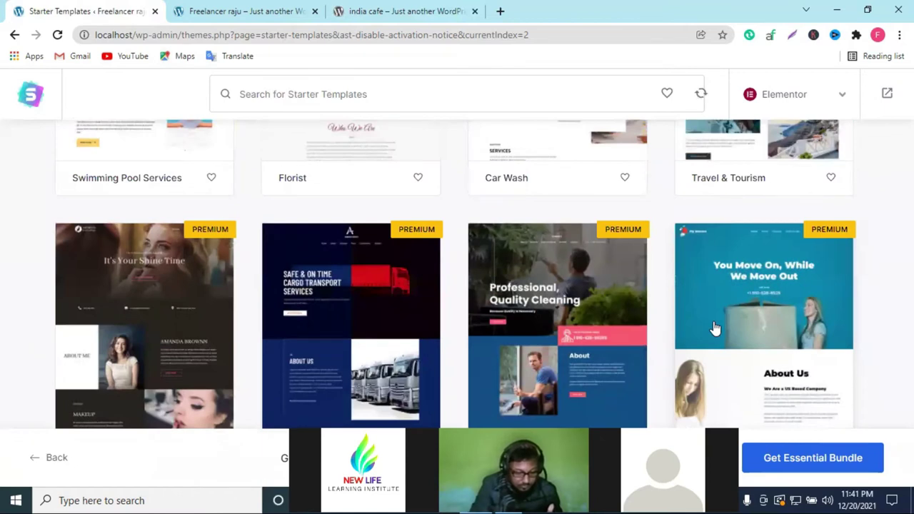
Re-examine the designs from Home Remodeling and Real Estate back past Accountant to the Dentist Clinic row
scroll(714, 328, "up", 4)
scroll(714, 328, "up", 3)
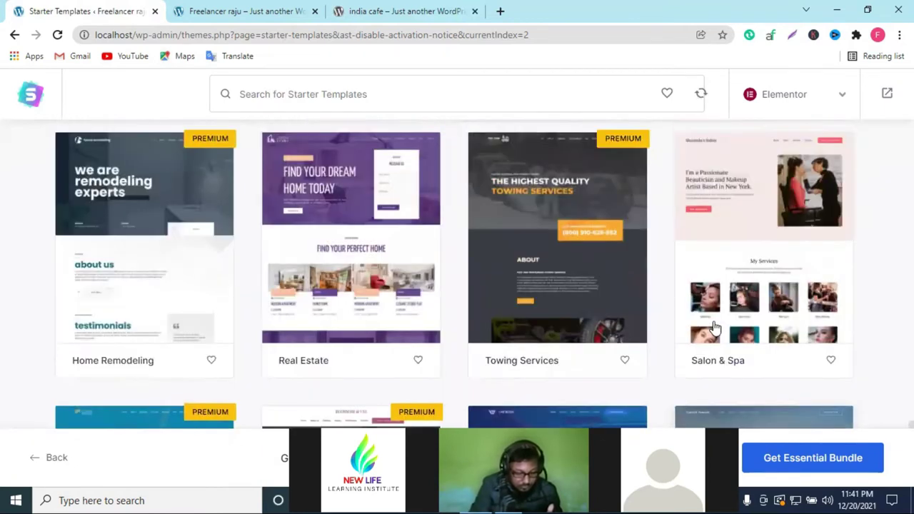
scroll(713, 328, "up", 2)
scroll(713, 328, "up", 2)
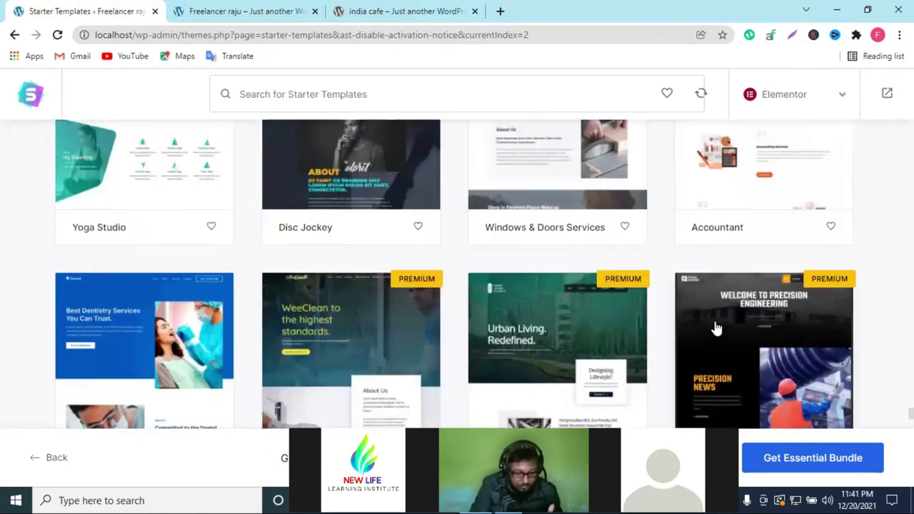
scroll(716, 327, "up", 3)
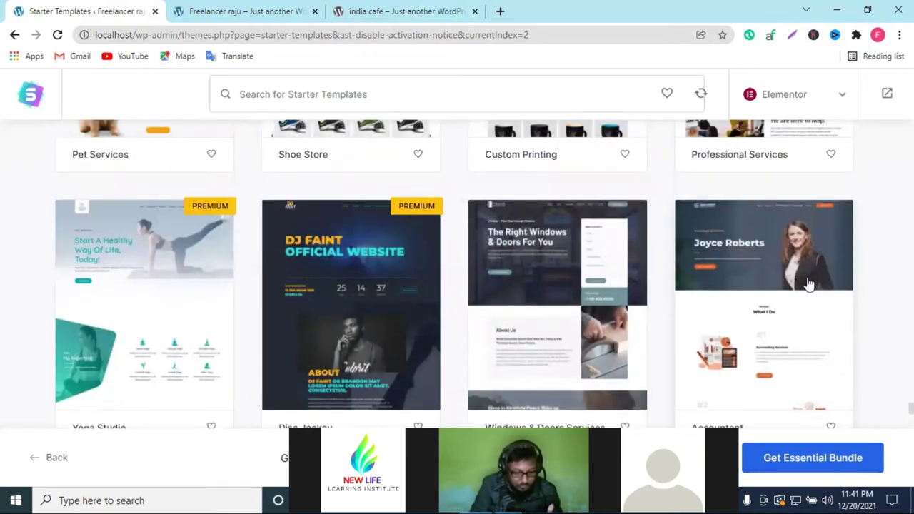
scroll(808, 285, "up", 5)
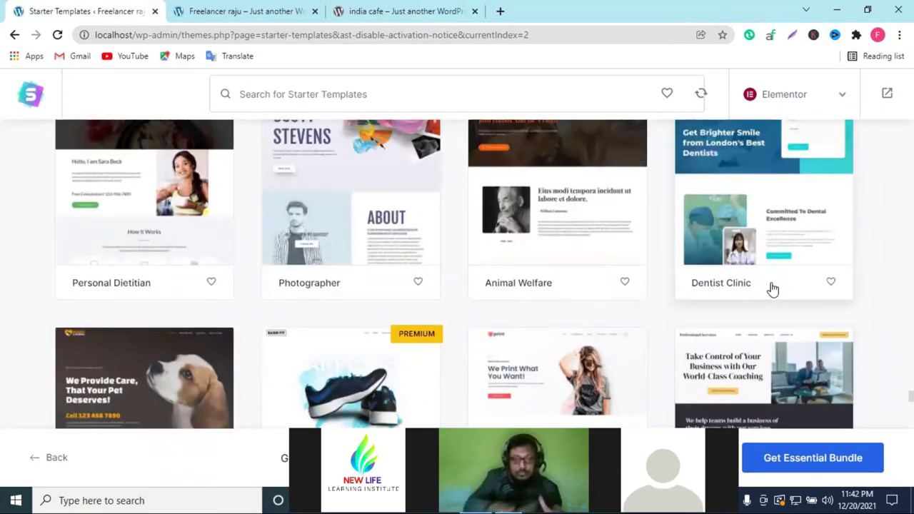
Continue back through the library from Wedding Organizer past Law Firm and Cosmetics Store to Cafe and Gift Shop
scroll(771, 288, "up", 3)
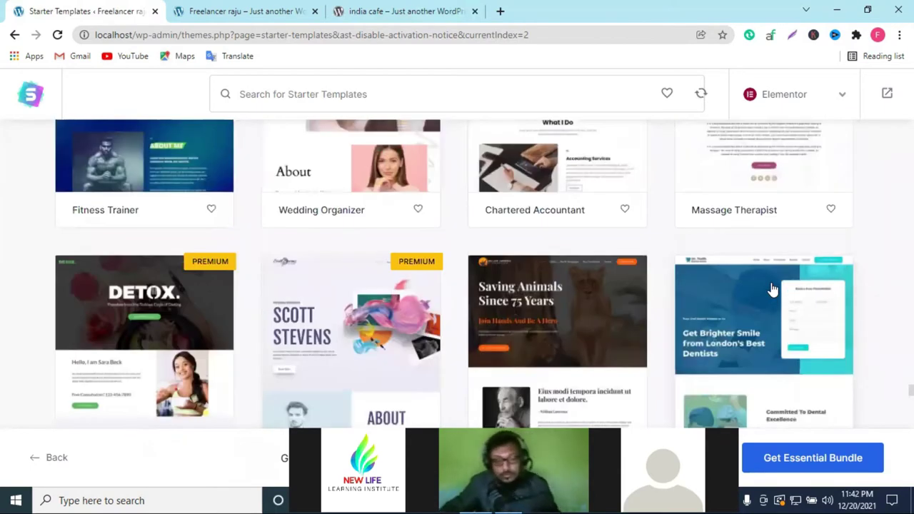
scroll(772, 289, "up", 3)
scroll(771, 288, "up", 4)
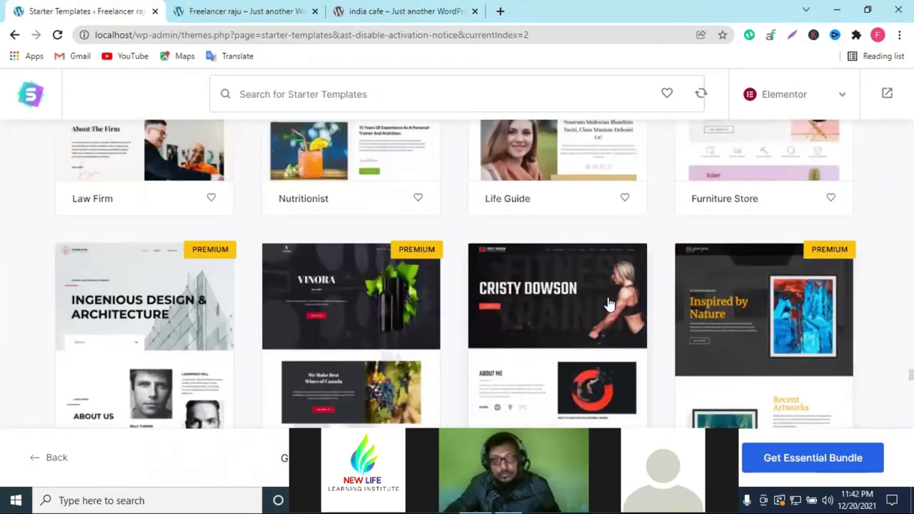
scroll(784, 304, "up", 5)
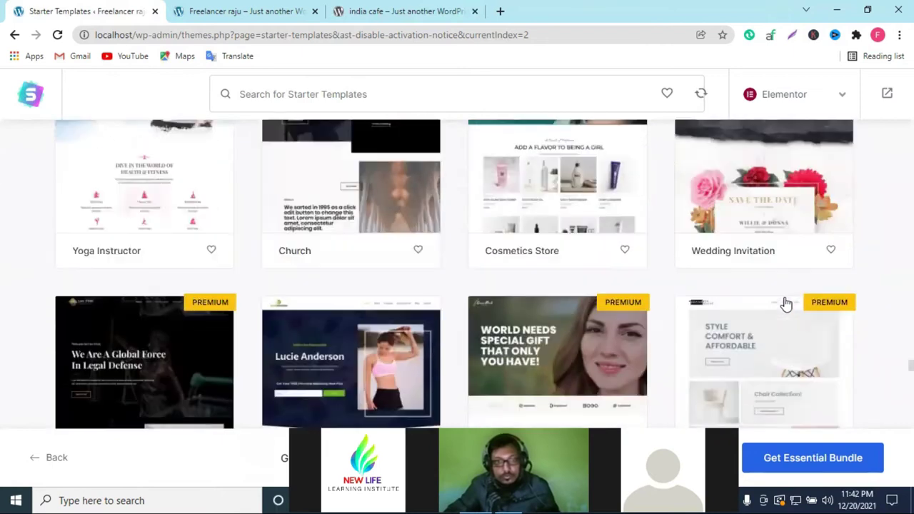
scroll(784, 303, "up", 3)
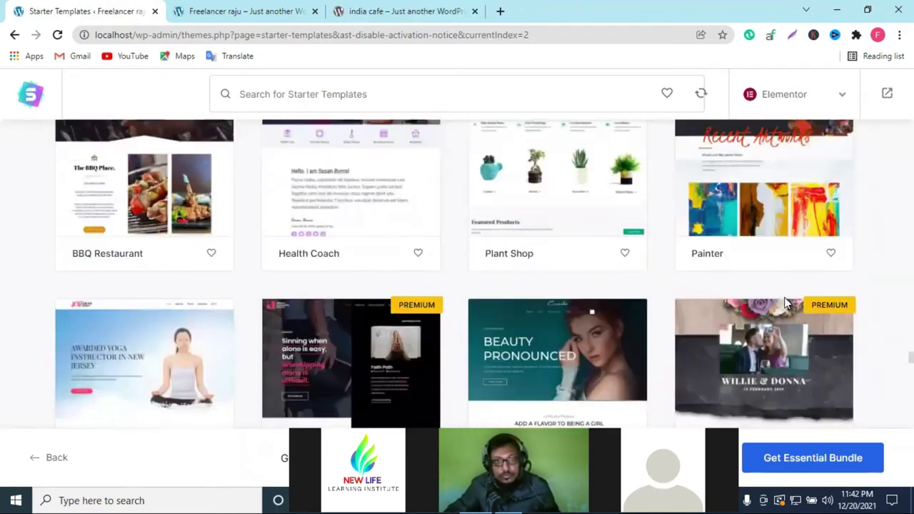
scroll(784, 303, "up", 3)
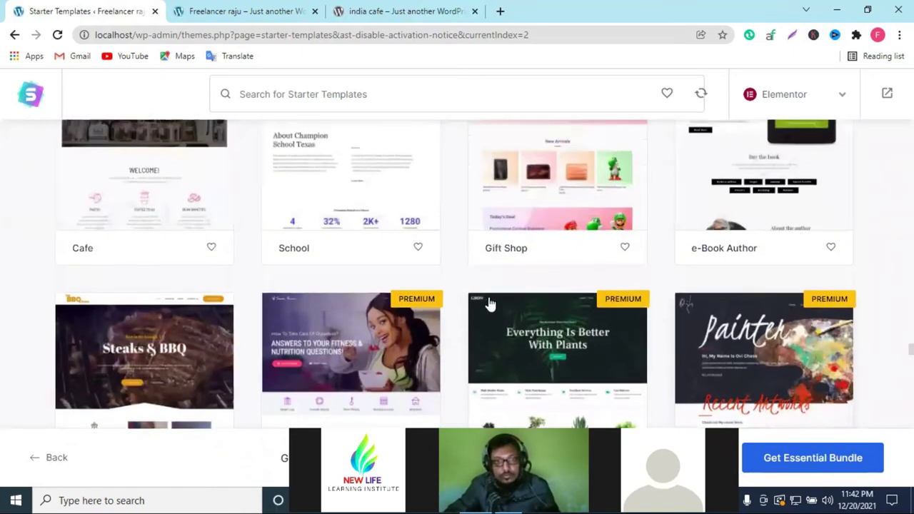
Return to the row with Hairdressers and Moving Services and choose the Coffee Shop template
scroll(678, 277, "up", 3)
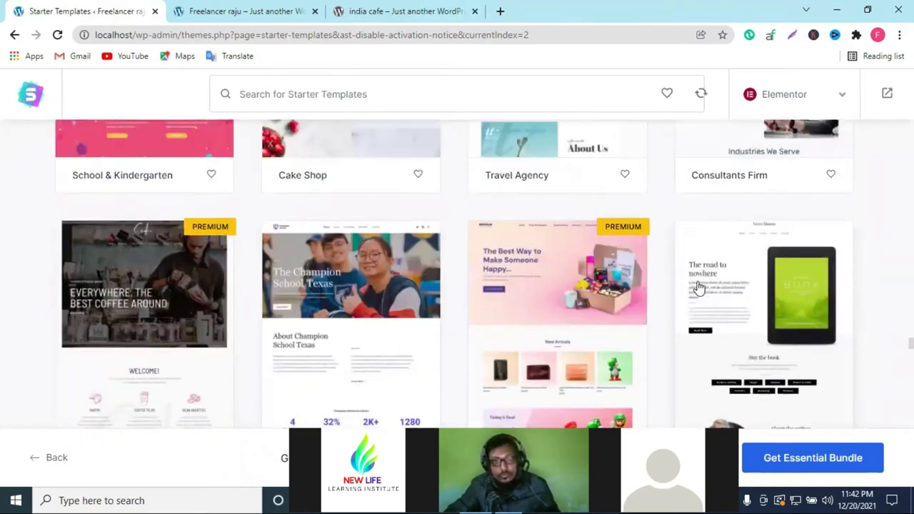
scroll(699, 285, "up", 5)
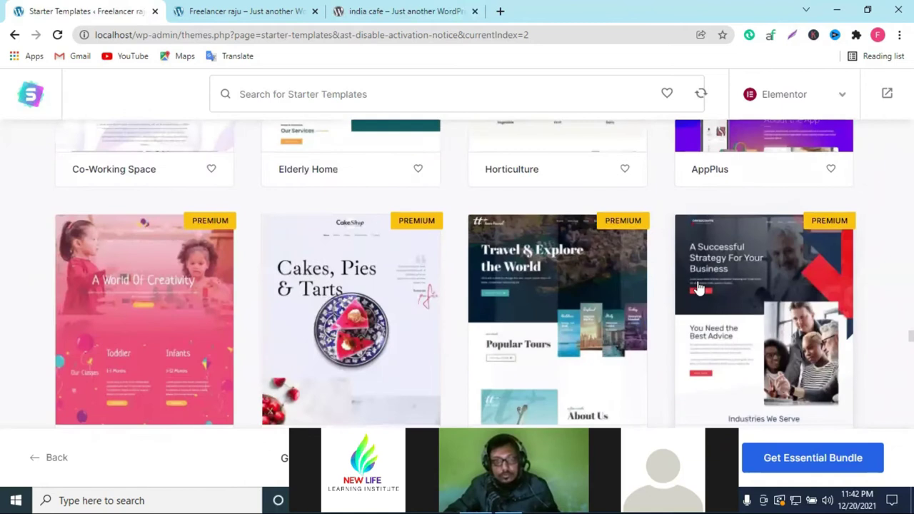
scroll(699, 287, "up", 3)
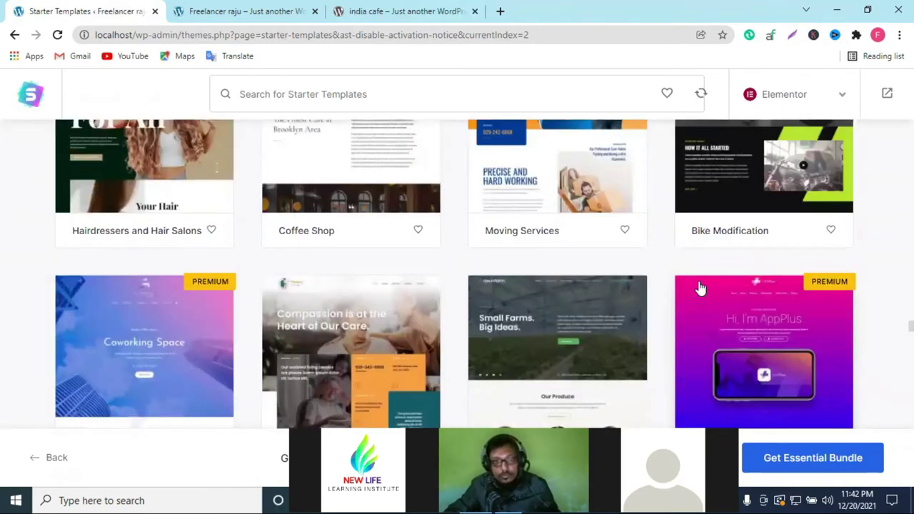
scroll(698, 287, "up", 3)
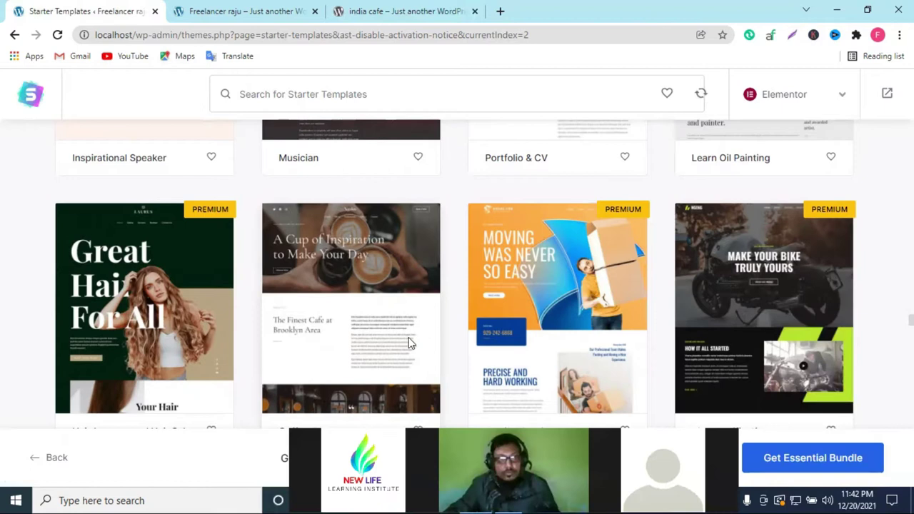
left_click(411, 344)
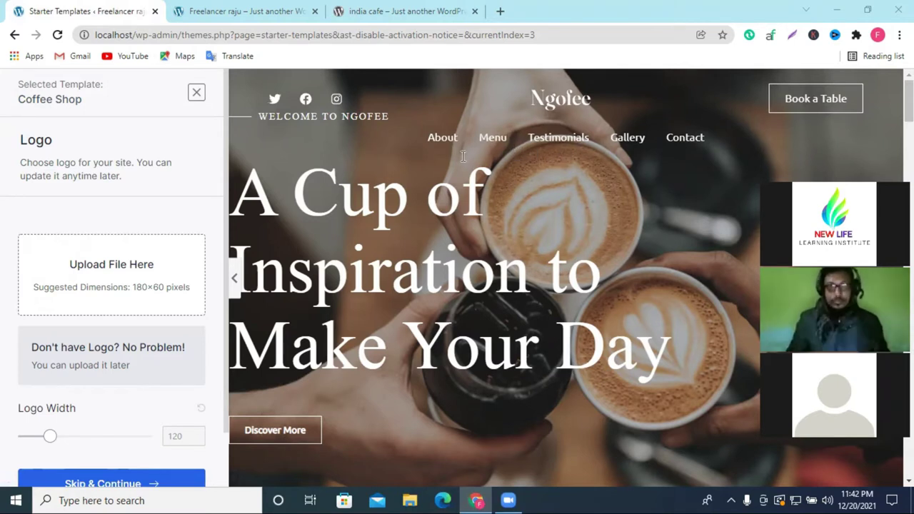
Examine the Coffee Shop template's preview from the header and About Us section down to the Coffee Lover's Club banner
scroll(516, 177, "down", 5)
scroll(508, 190, "up", 5)
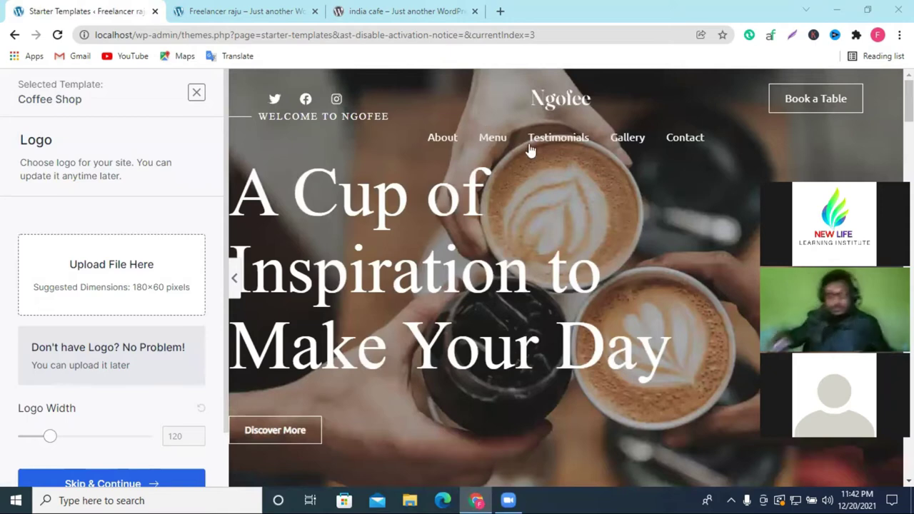
scroll(235, 285, "down", 2)
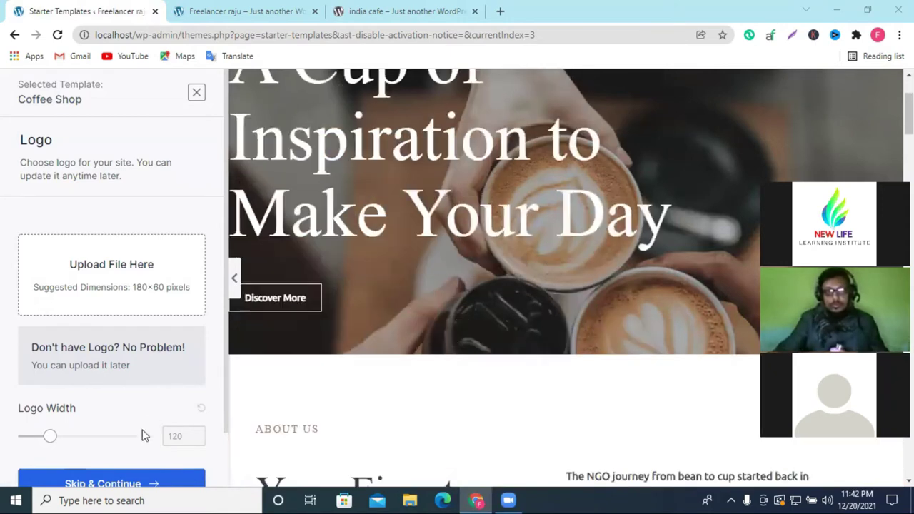
scroll(563, 289, "down", 1)
scroll(568, 284, "down", 15)
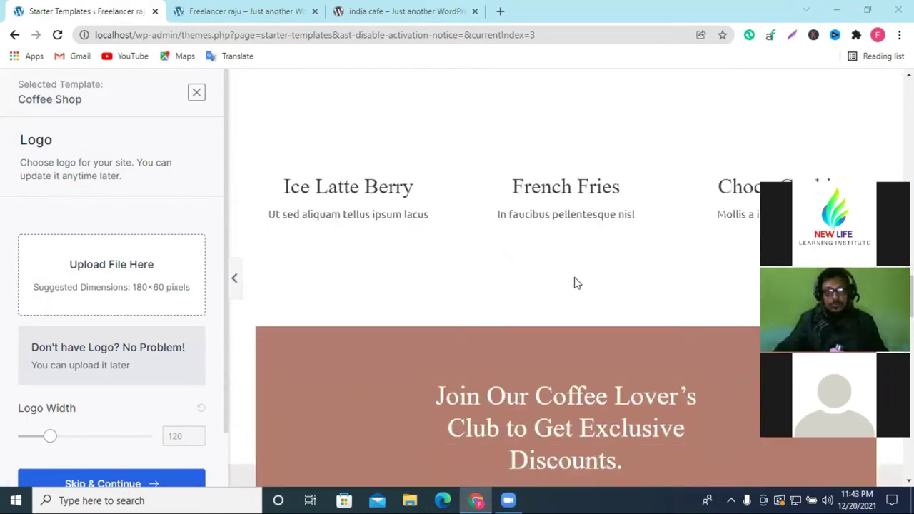
Examine the address, opening hours and reservation footer of the Coffee Shop preview, and skip the logo upload
scroll(579, 283, "down", 1)
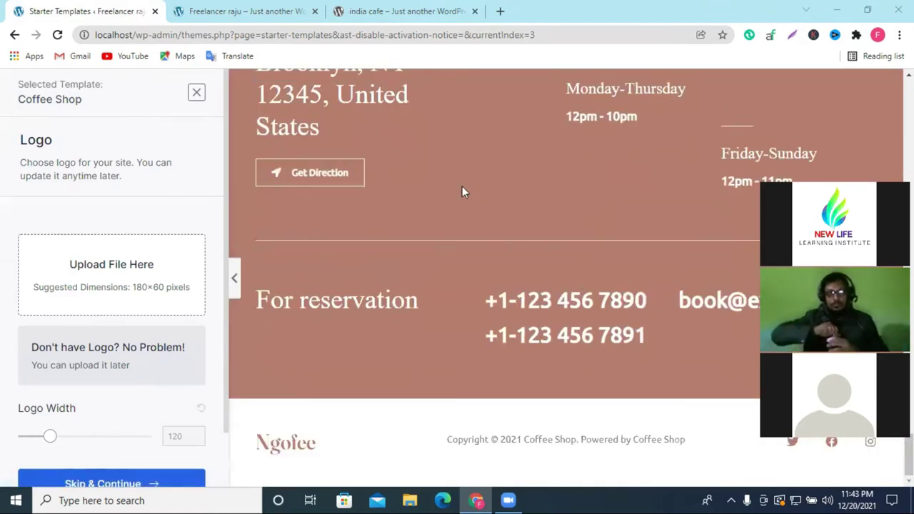
scroll(386, 228, "up", 2)
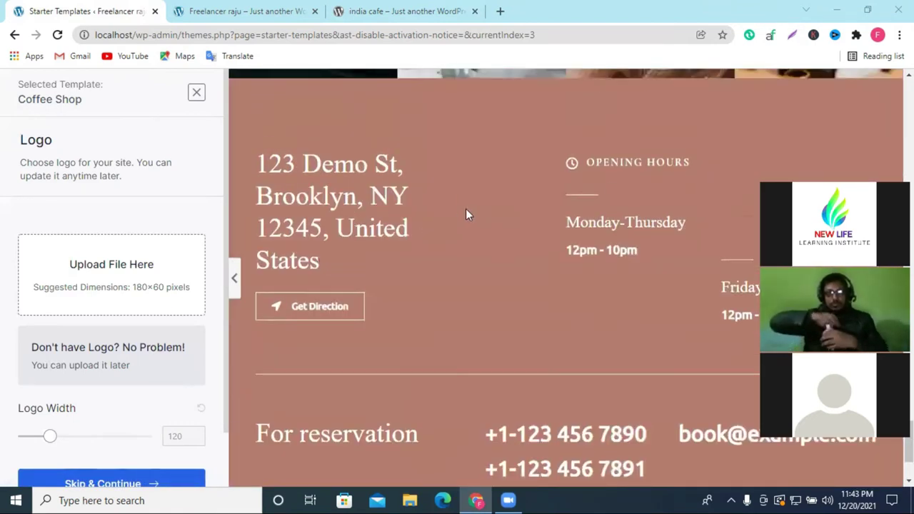
scroll(490, 231, "down", 2)
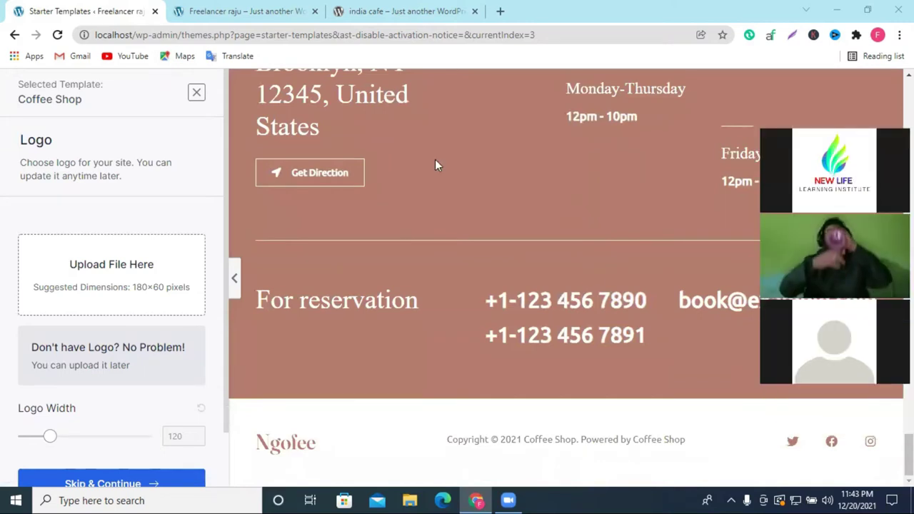
left_click(102, 485)
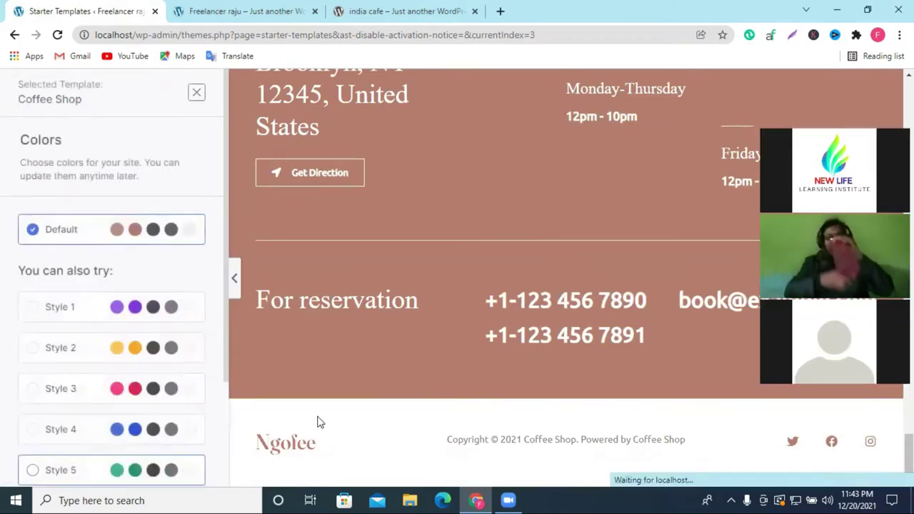
Try the Style 2, Style 3 and Style 4 color palettes on the Coffee Shop preview
scroll(169, 317, "down", 2)
scroll(176, 321, "up", 2)
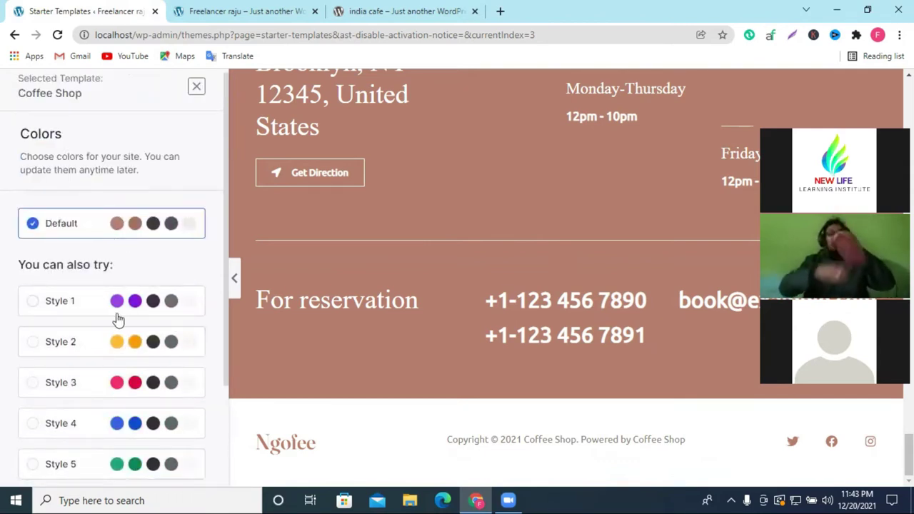
left_click(70, 344)
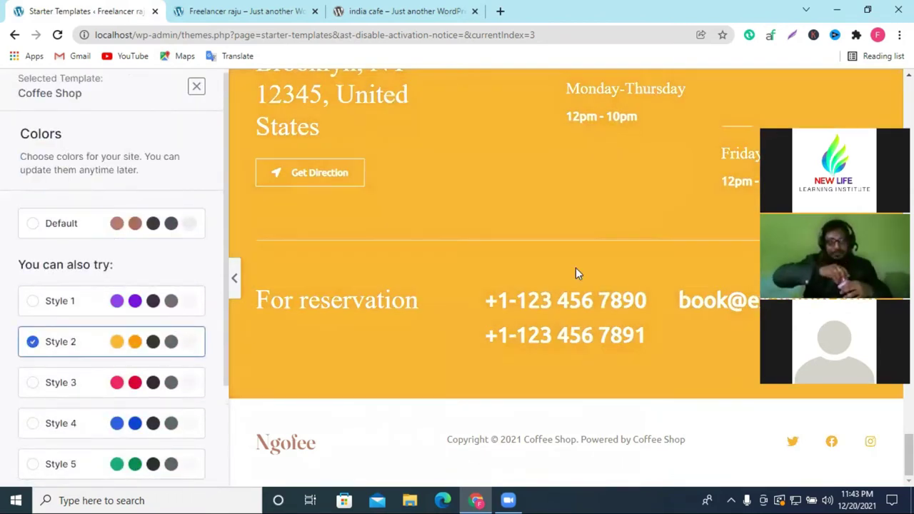
left_click(57, 384)
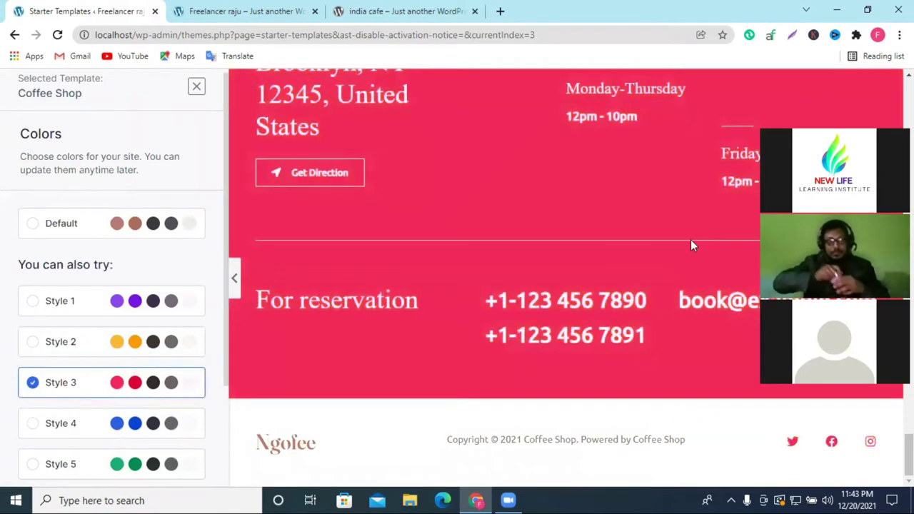
scroll(192, 337, "down", 1)
scroll(193, 338, "down", 2)
left_click(45, 296)
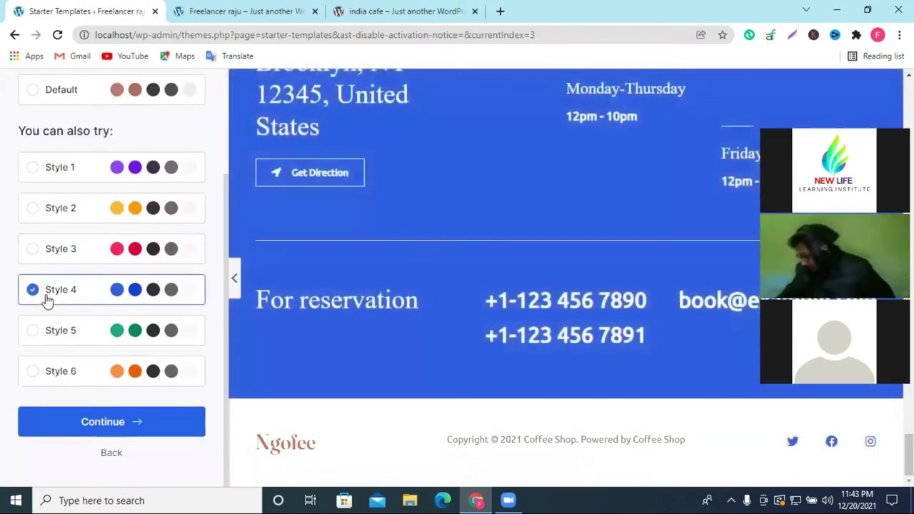
Compare the Style 5 and Style 6 color palettes on the preview and settle on Style 5
left_click(47, 332)
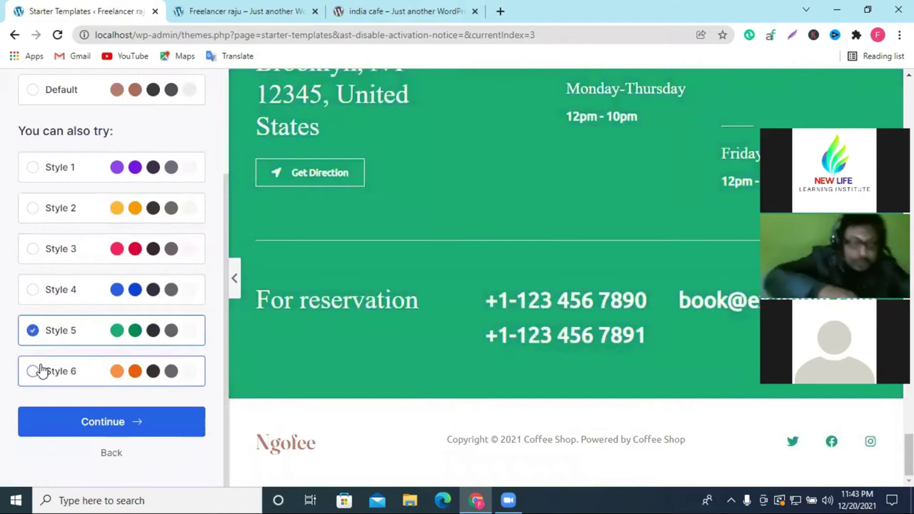
scroll(354, 336, "up", 3)
scroll(353, 336, "down", 2)
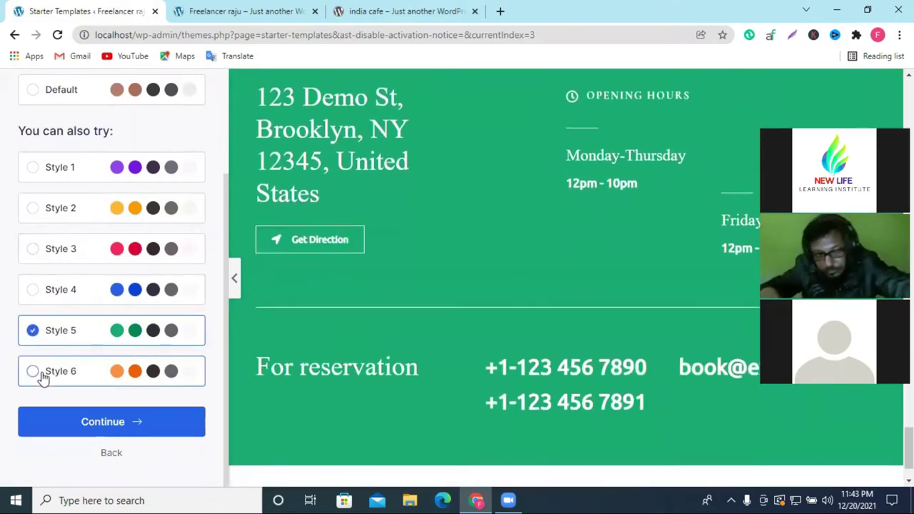
left_click(34, 371)
left_click(55, 338)
Check the Style 5 colors from the testimonials up to the preview's header, and confirm the palette
scroll(630, 225, "up", 2)
scroll(632, 234, "down", 10)
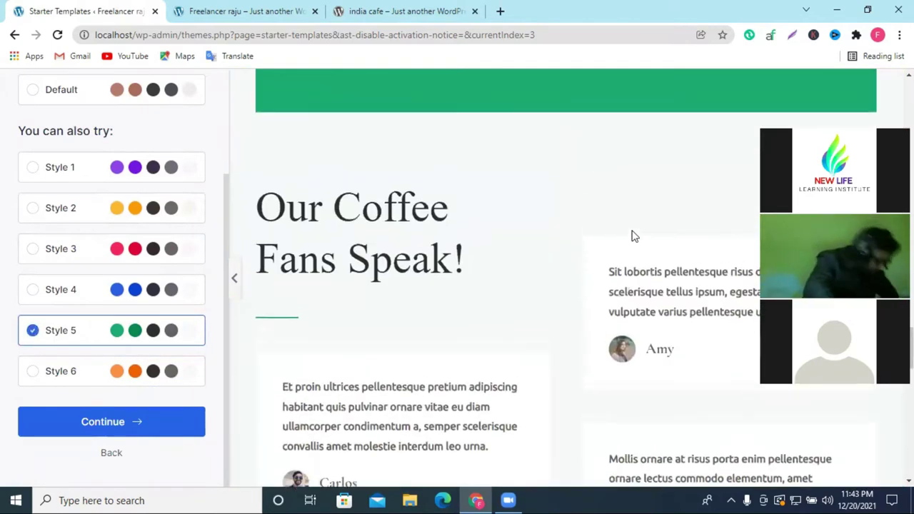
scroll(632, 235, "up", 15)
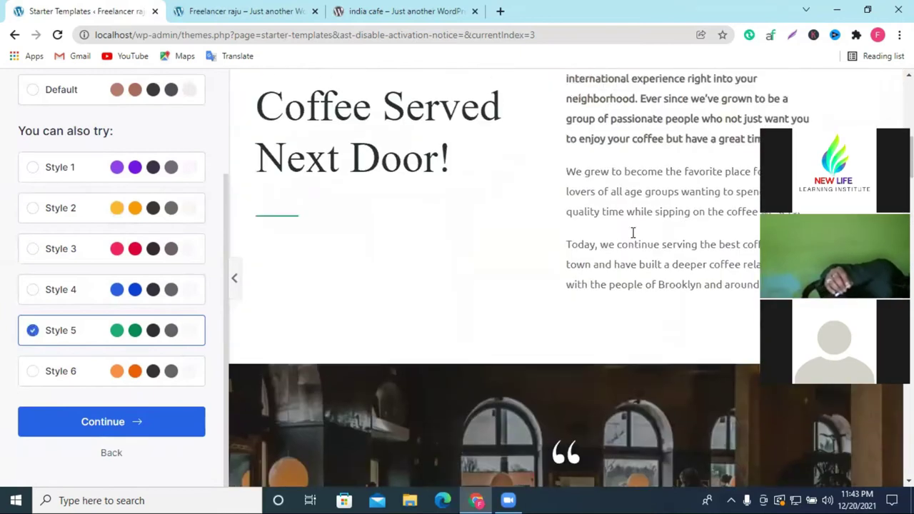
scroll(631, 231, "down", 1)
scroll(632, 231, "up", 1)
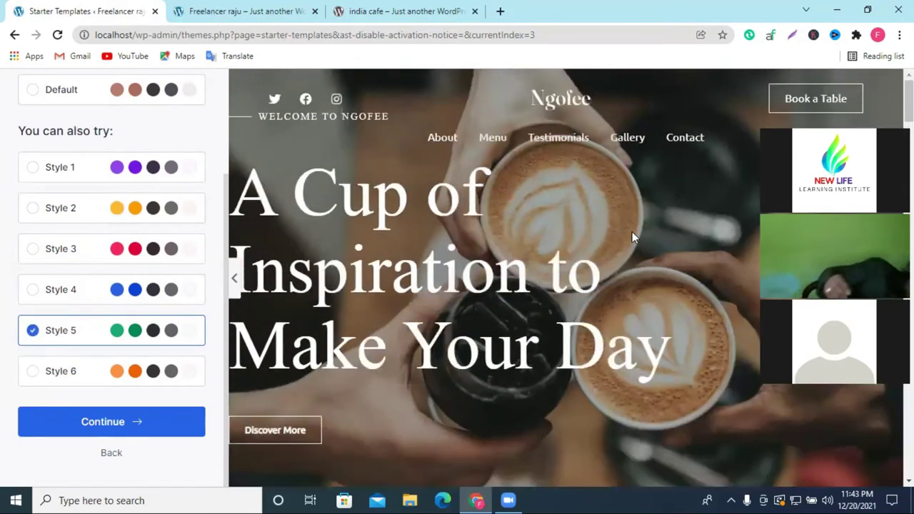
left_click(142, 432)
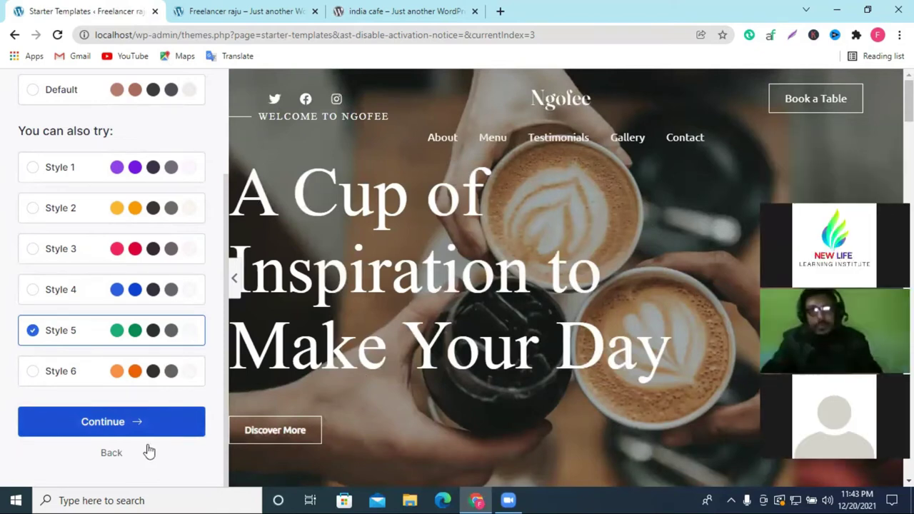
Select the default Cormorant Garamond / Lato font pair and confirm the font choice
left_click(100, 284)
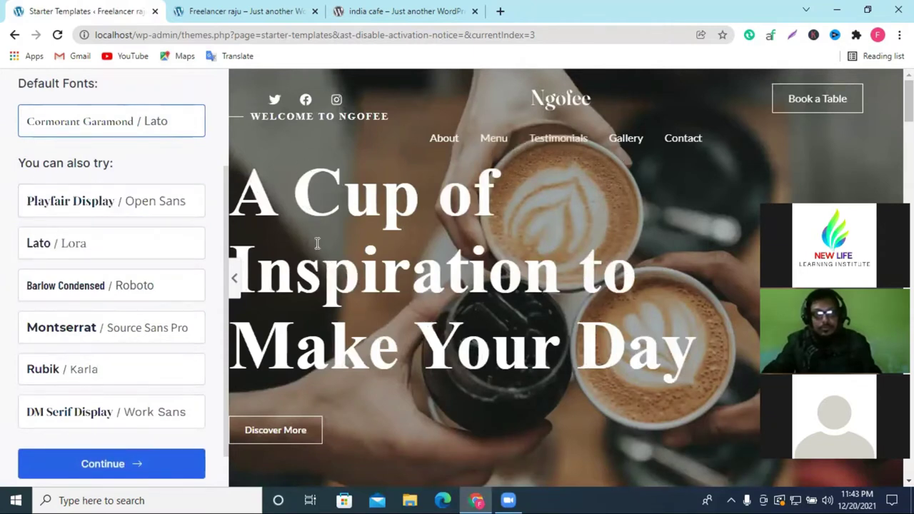
scroll(159, 315, "down", 1)
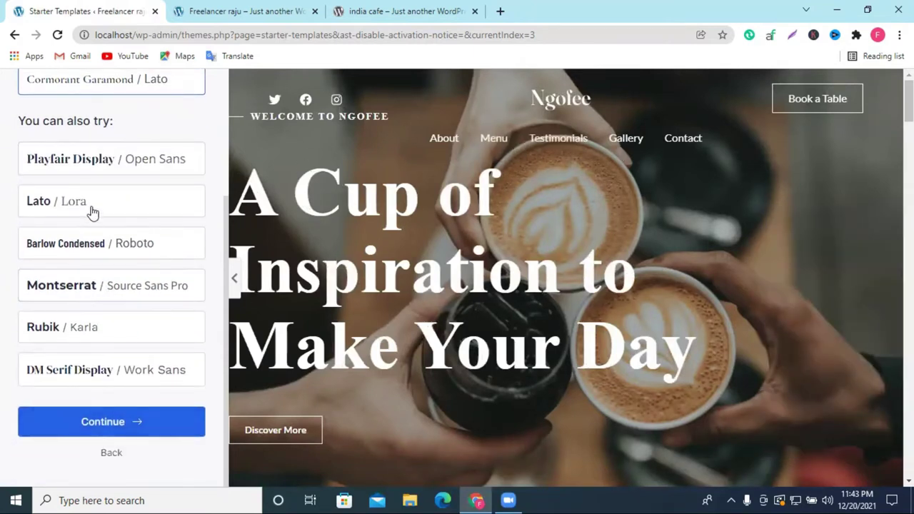
left_click(155, 428)
Start building the website with customizer settings, widgets, required plugins and content all included in the import
scroll(322, 198, "down", 2)
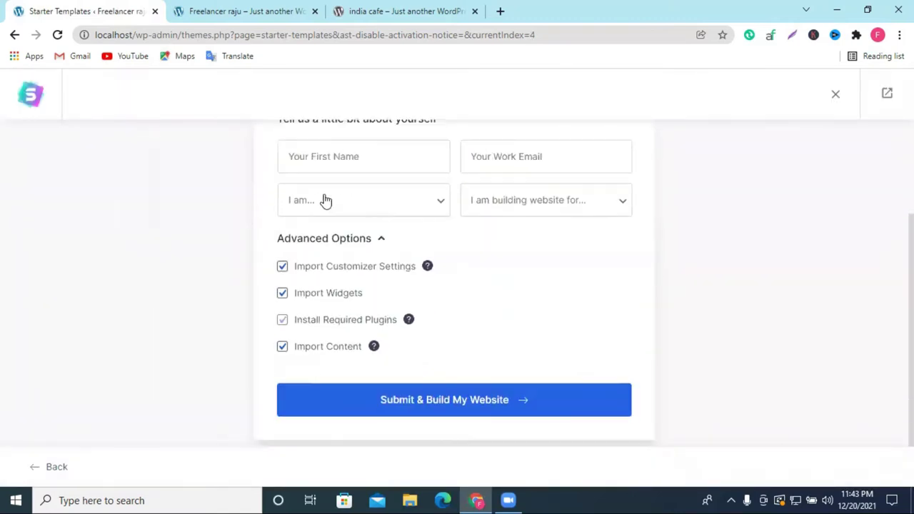
scroll(367, 239, "up", 1)
scroll(471, 248, "down", 1)
left_click(439, 406)
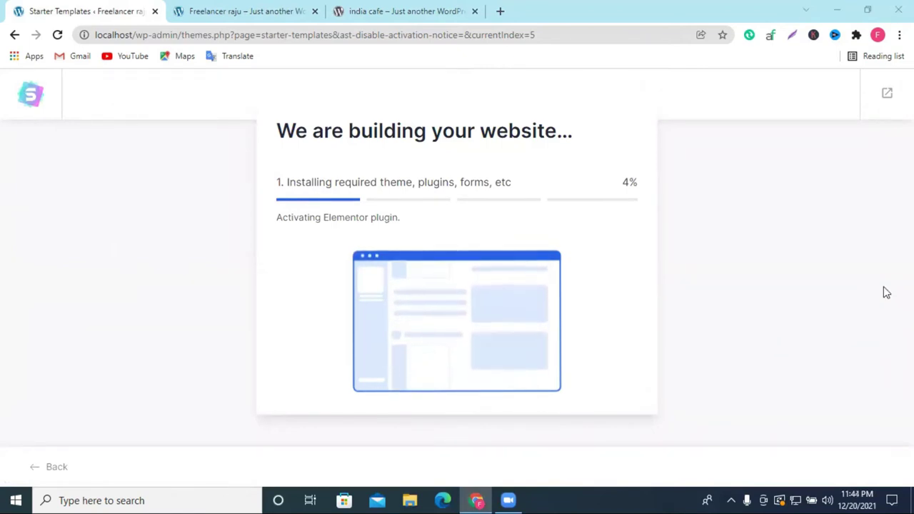
Look at the india cafe site's footer and the local site's current homepage, and return to the build progress
left_click(467, 8)
scroll(373, 150, "up", 5)
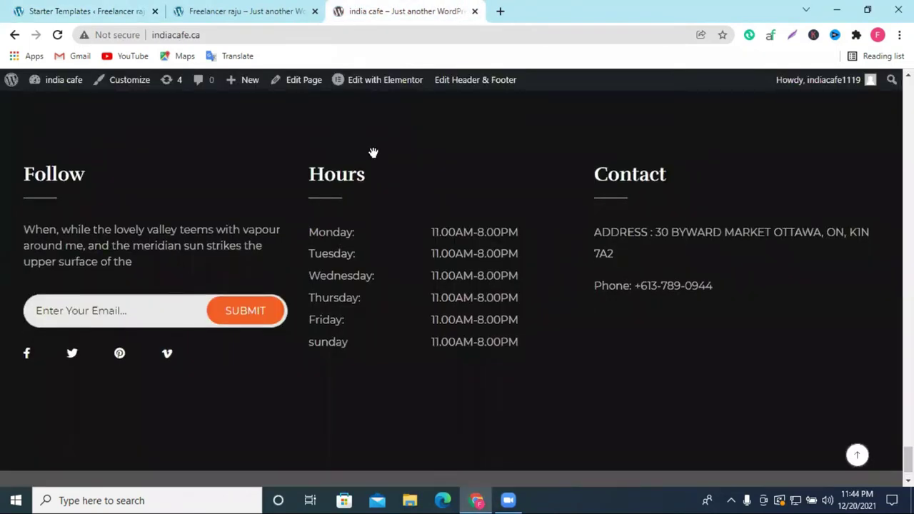
left_click(229, 8)
scroll(335, 154, "down", 2)
scroll(378, 161, "up", 2)
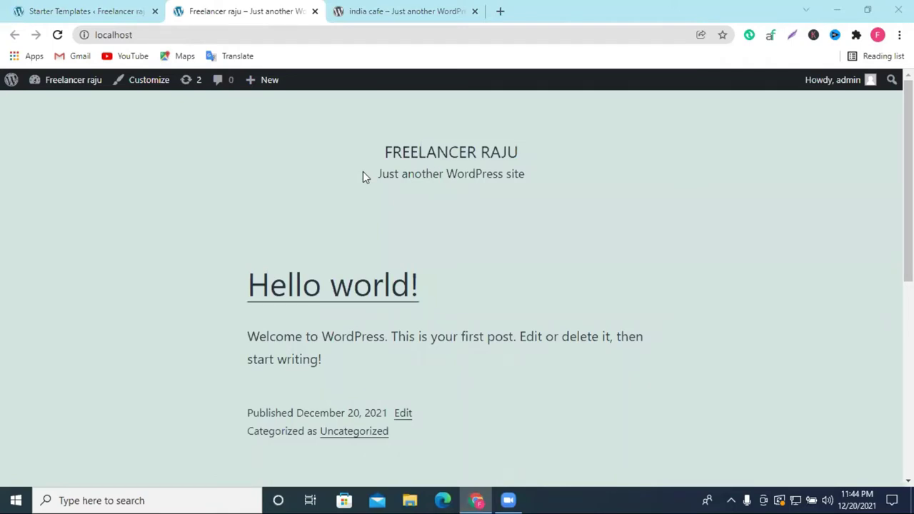
left_click(45, 9)
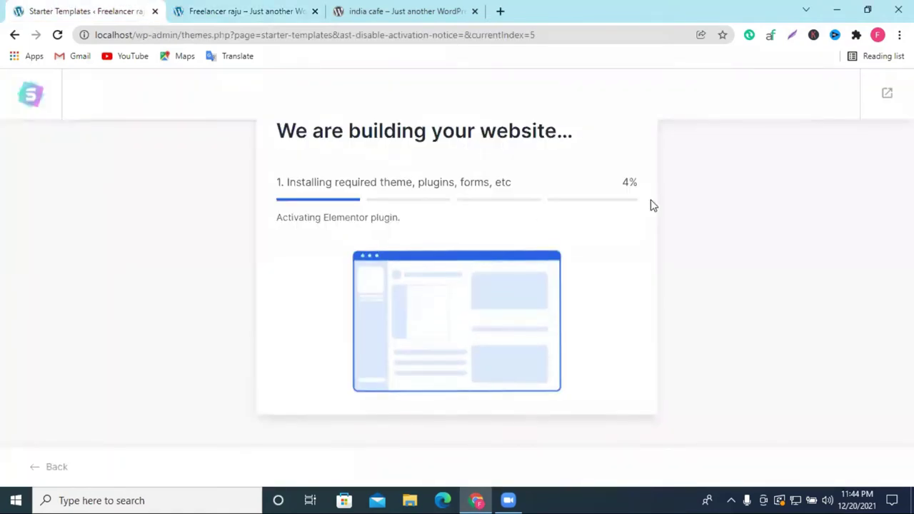
double_click(628, 182)
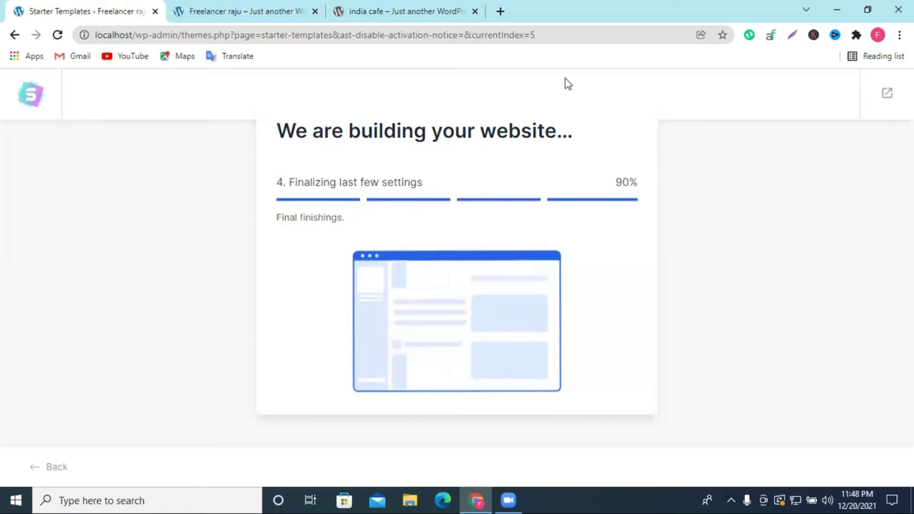
Search Google in a new browser tab for "worpress use"
key("ctrl+t")
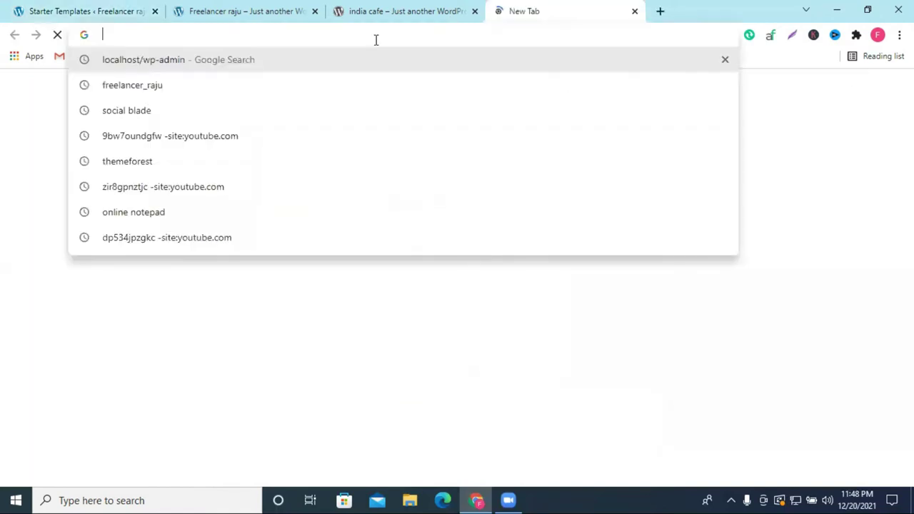
type("w")
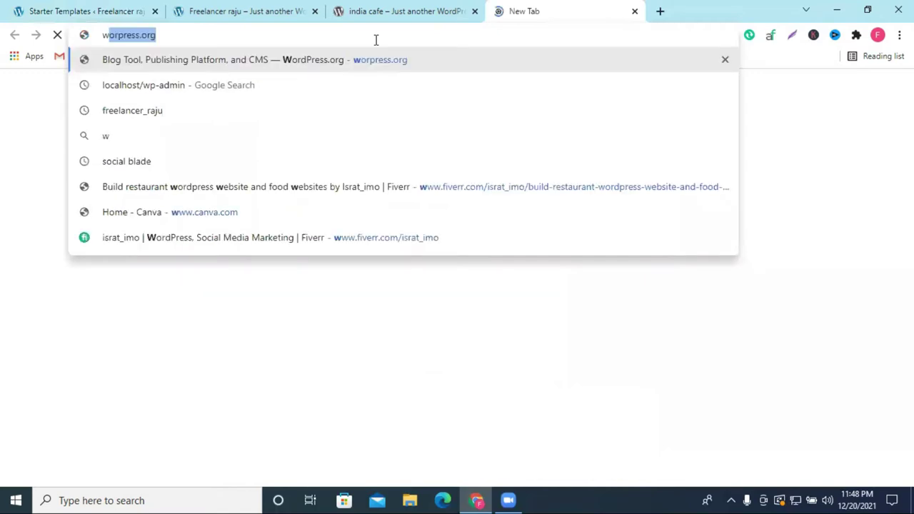
type("orpress")
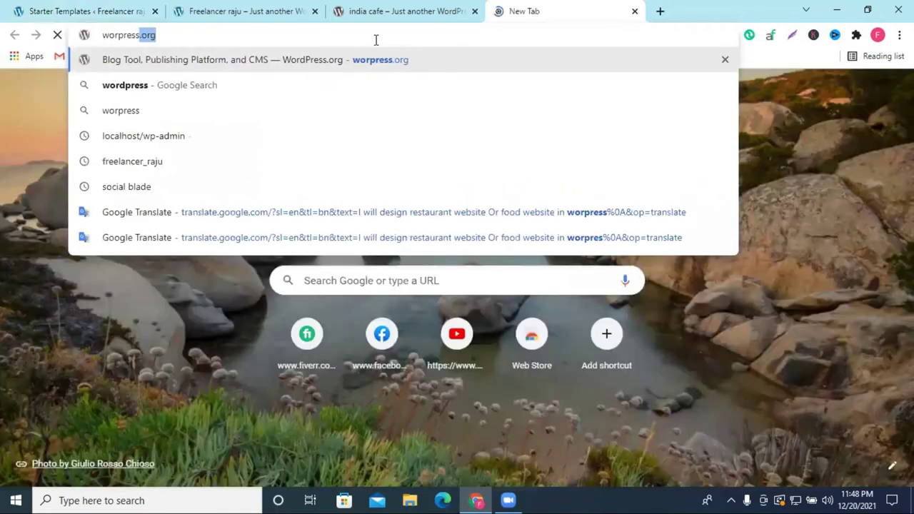
key("BackSpace")
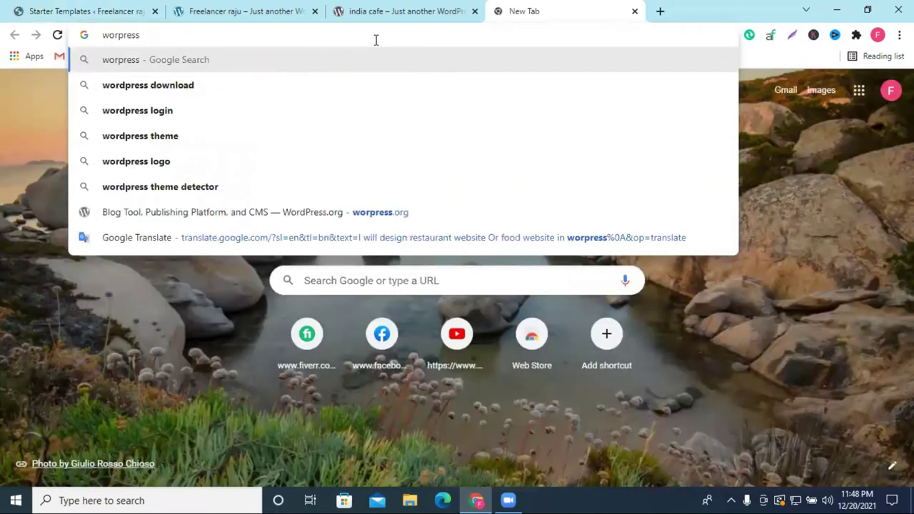
type("user")
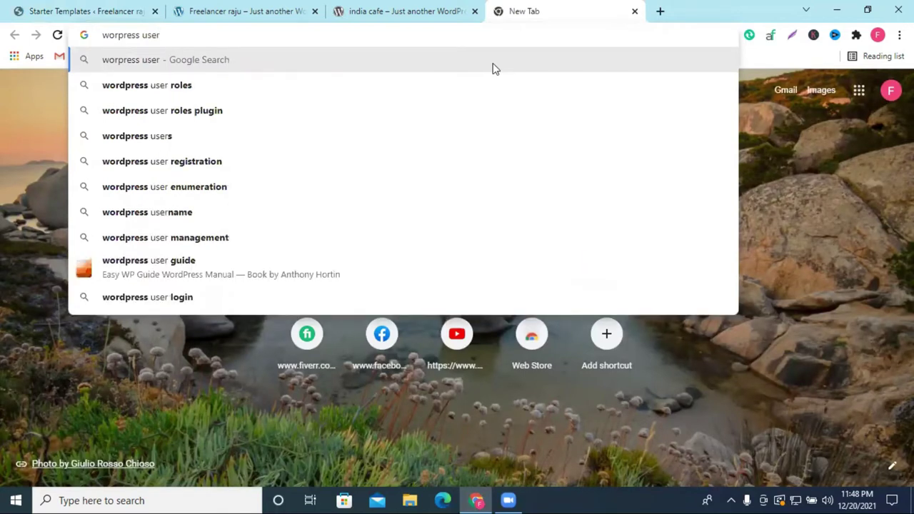
key("BackSpace")
key("Return")
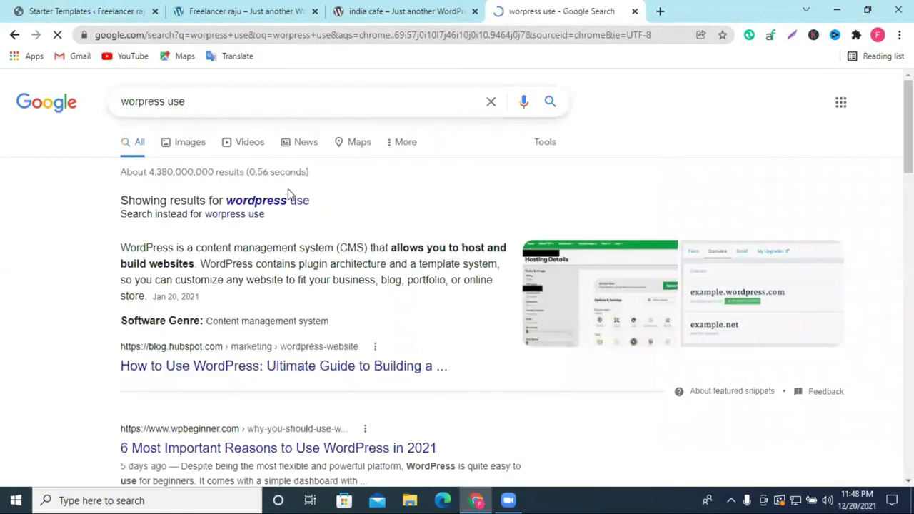
Extend the Google search to "worpress user worldwide"
left_click(224, 101)
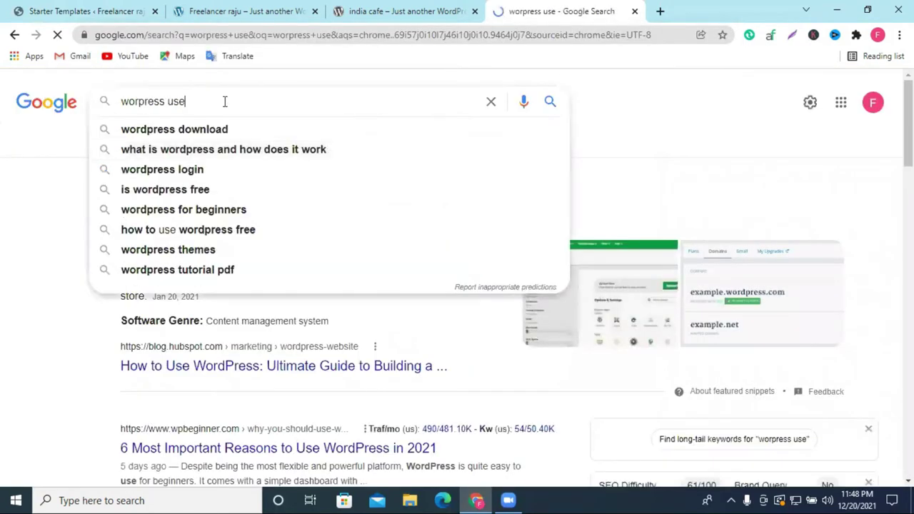
type("r wold")
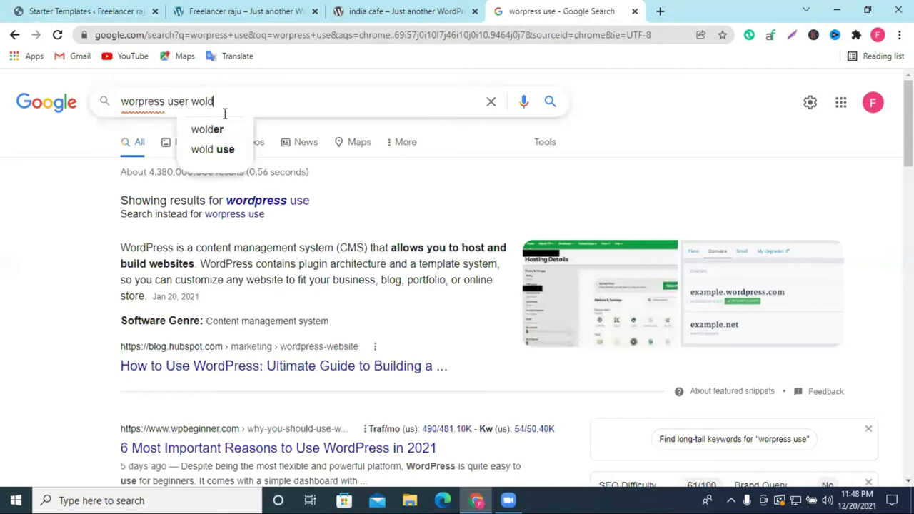
type("w")
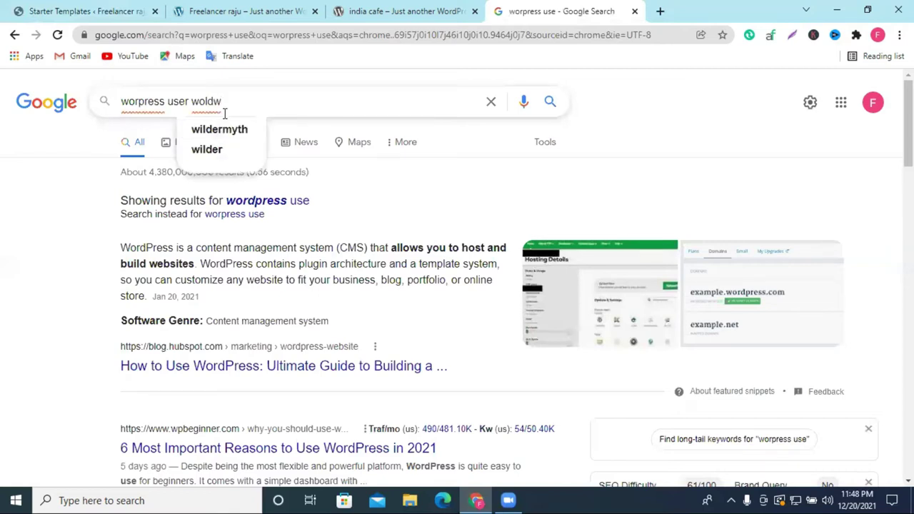
type("ide")
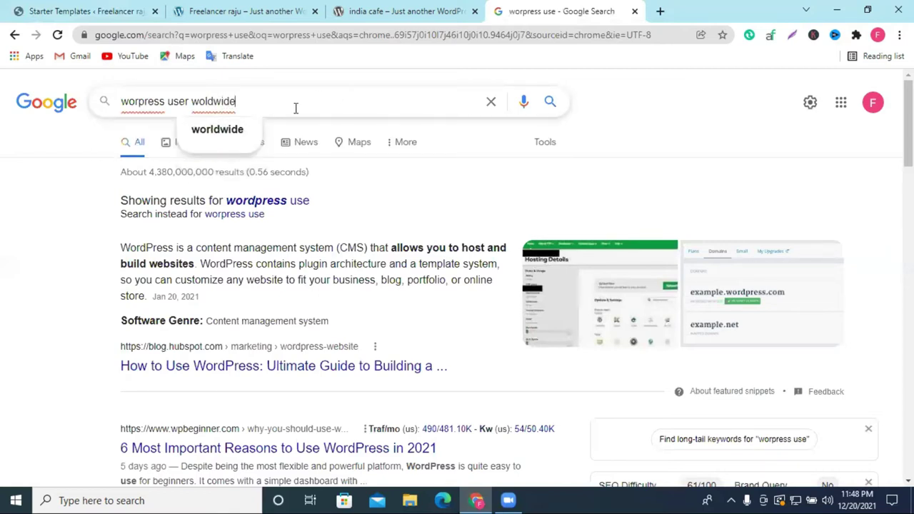
left_click(222, 135)
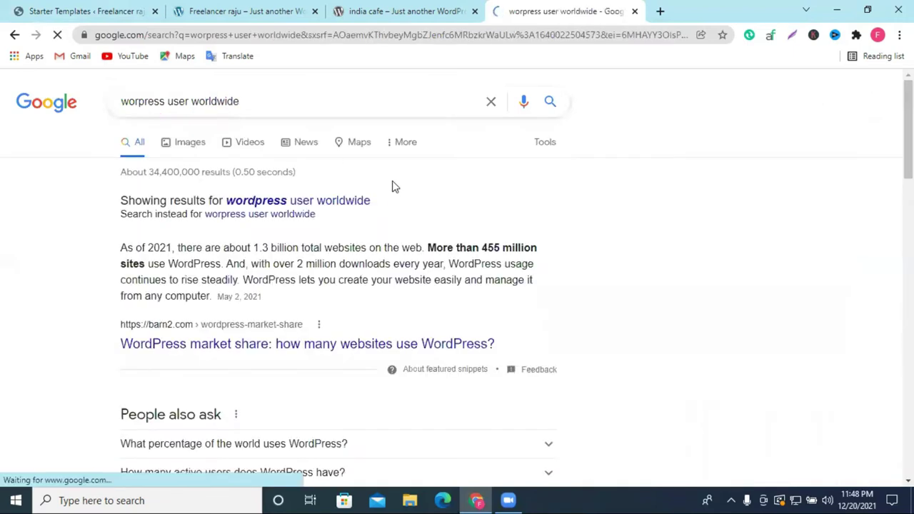
Highlight the number of million sites using WordPress in the featured search answer
mouse_move(481, 247)
left_mouse_down()
mouse_move(511, 247)
mouse_move(496, 247)
left_mouse_up()
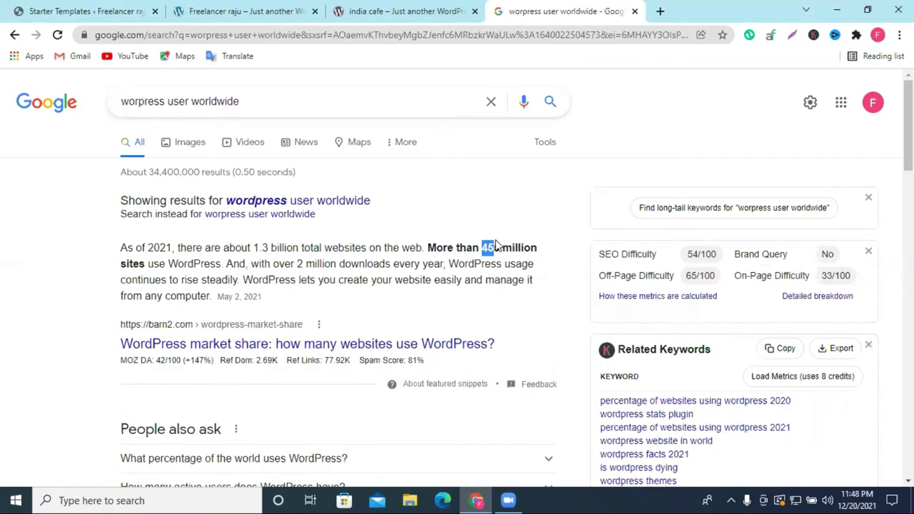
left_click_drag(500, 247, 485, 249)
left_click(485, 246)
left_click_drag(485, 247, 482, 247)
double_click(484, 247)
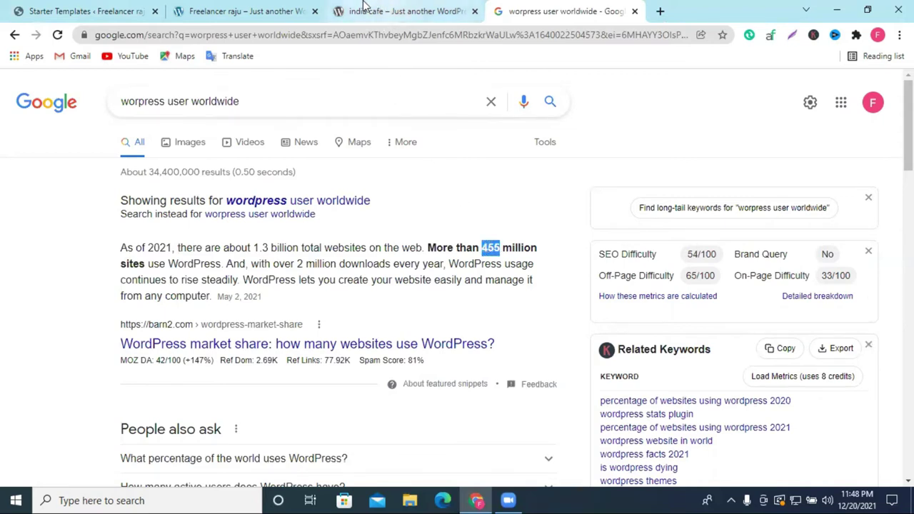
Return to the Starter Templates completion page and open the newly built website in a new browser tab
left_click(427, 13)
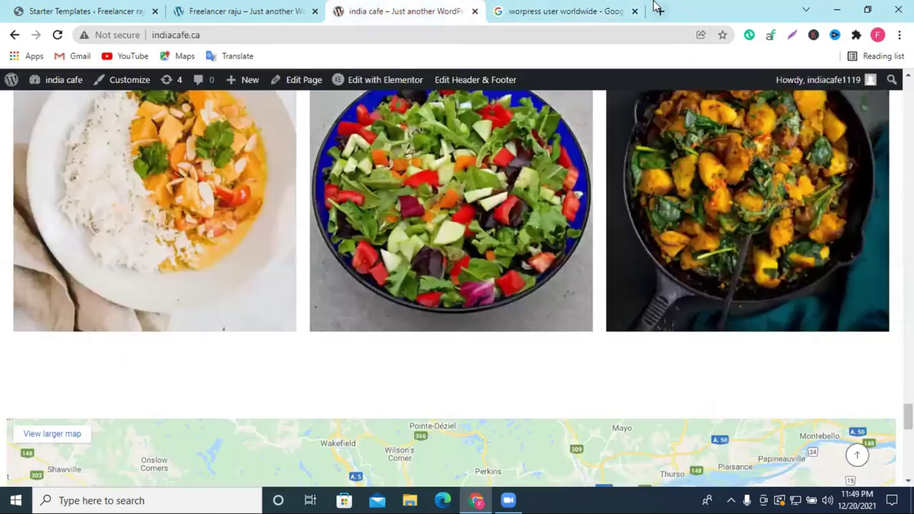
left_click(261, 9)
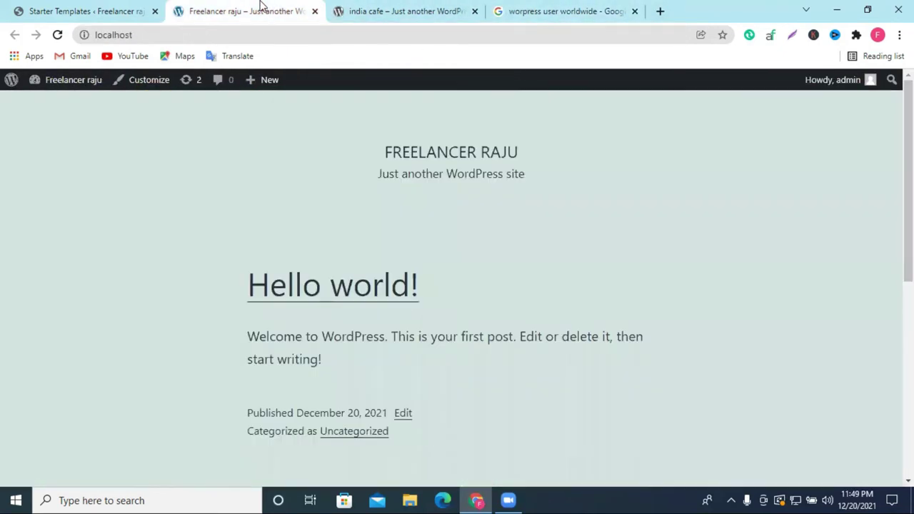
left_click(108, 9)
scroll(561, 333, "down", 2)
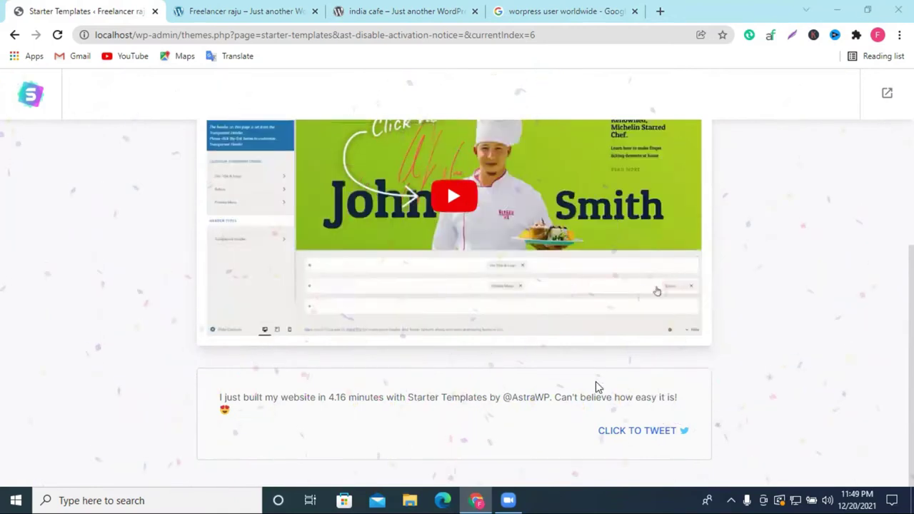
scroll(595, 383, "up", 2)
left_click(587, 201)
Navigate back from the Starter Templates completion page to the WordPress Manage Themes page
left_click(75, 10)
left_click(15, 35)
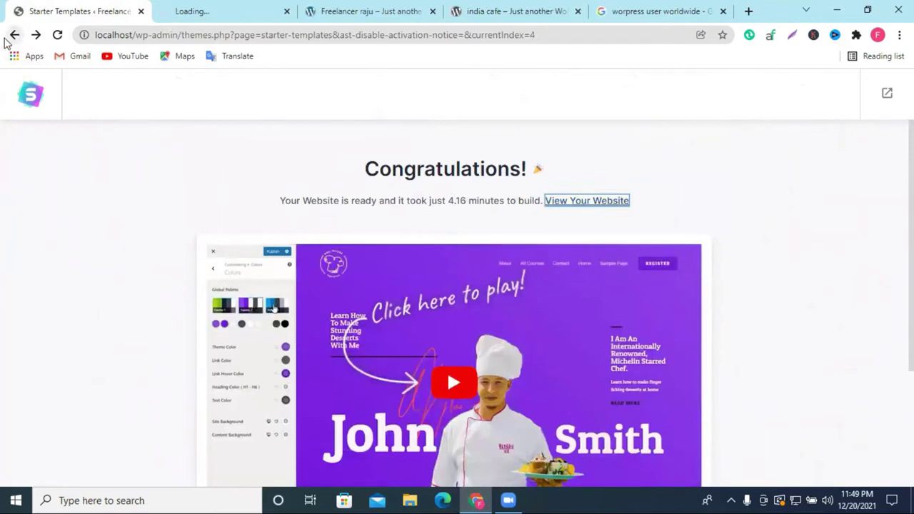
left_click(5, 39)
left_click(5, 40)
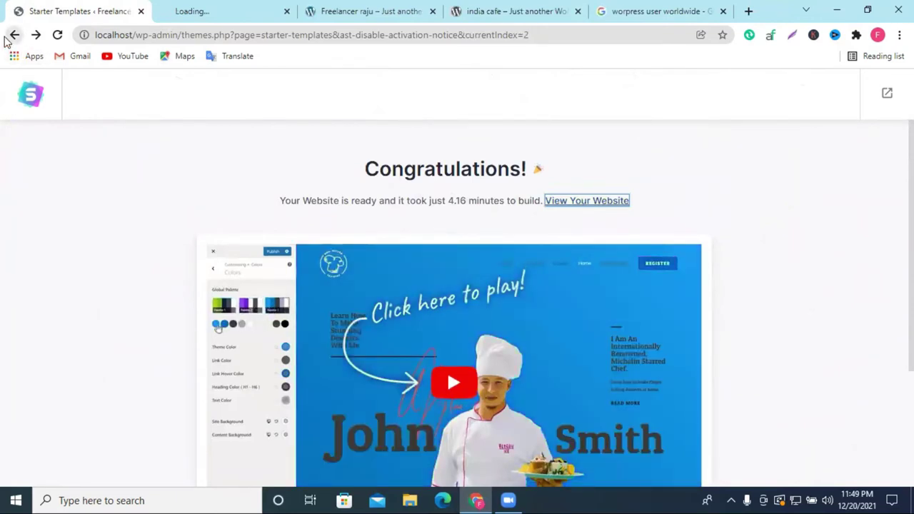
left_click(5, 39)
left_click(5, 39)
left_click(5, 40)
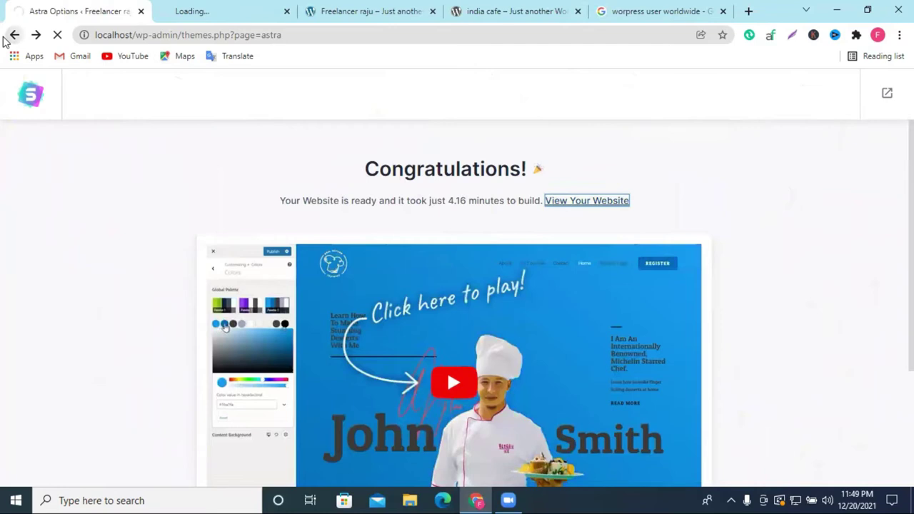
left_click(5, 39)
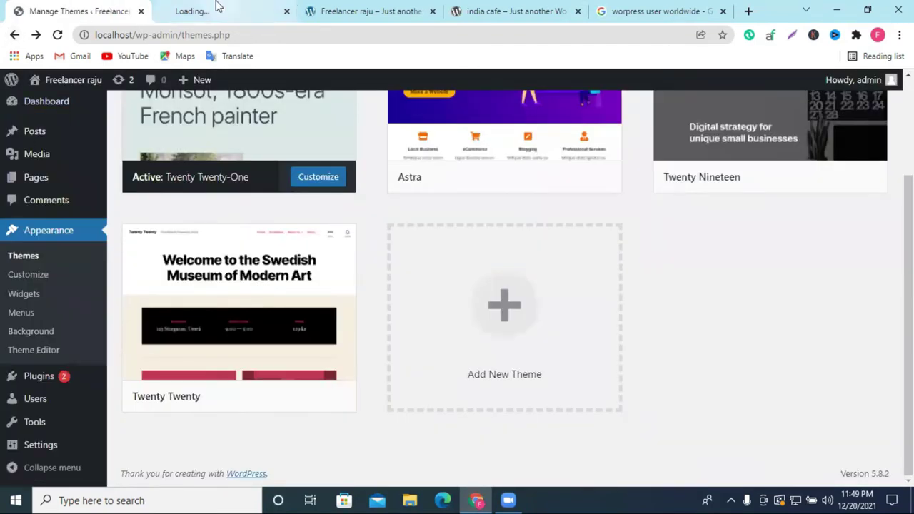
Close the browser tab with the old local homepage and switch to the newly built site's tab
left_click(218, 6)
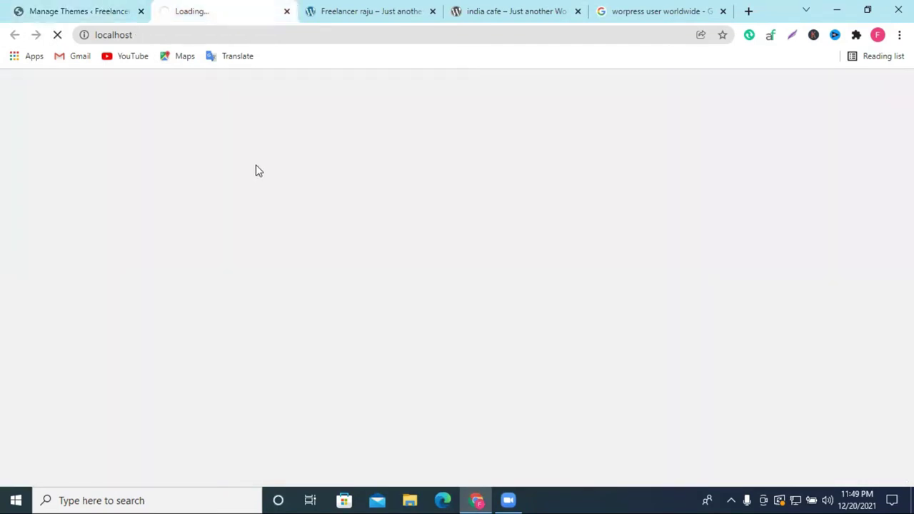
left_click(397, 13)
left_click(431, 12)
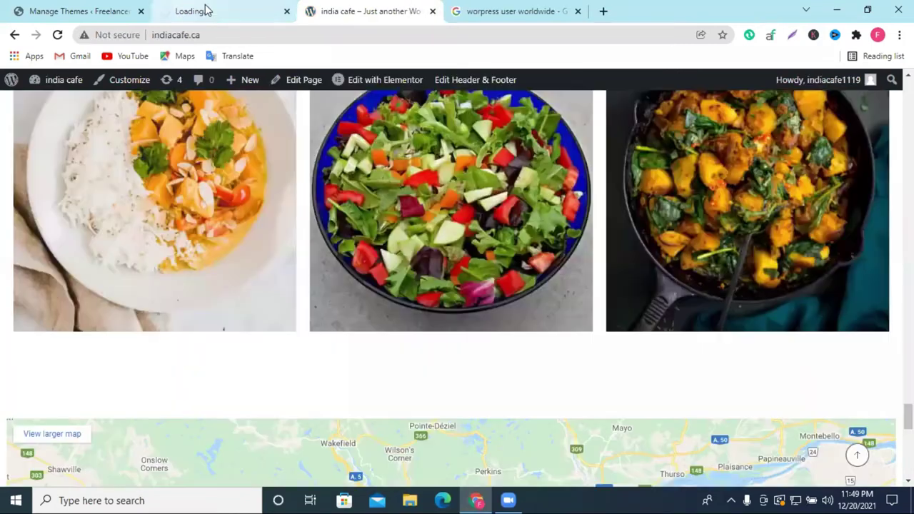
left_click(213, 7)
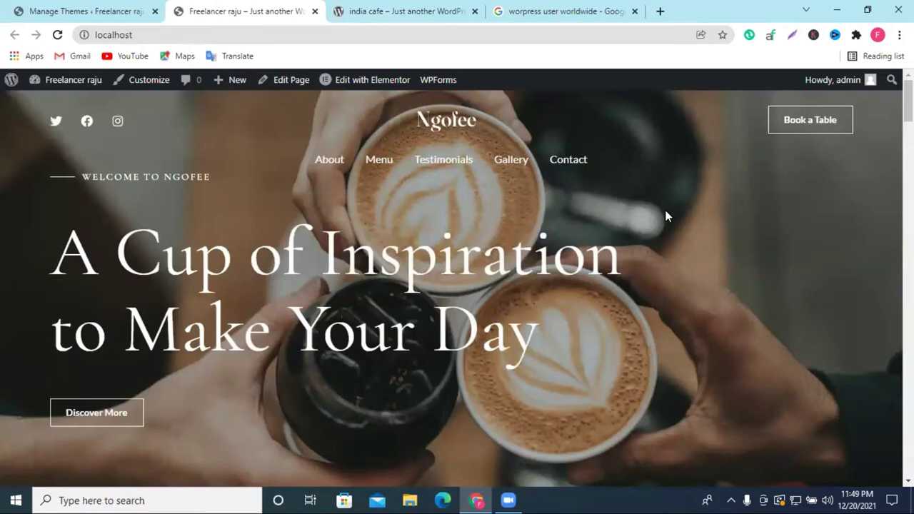
Look through the new coffee shop homepage's sections, from the hero banner to the club sign-up block, and return to its start
scroll(664, 220, "down", 5)
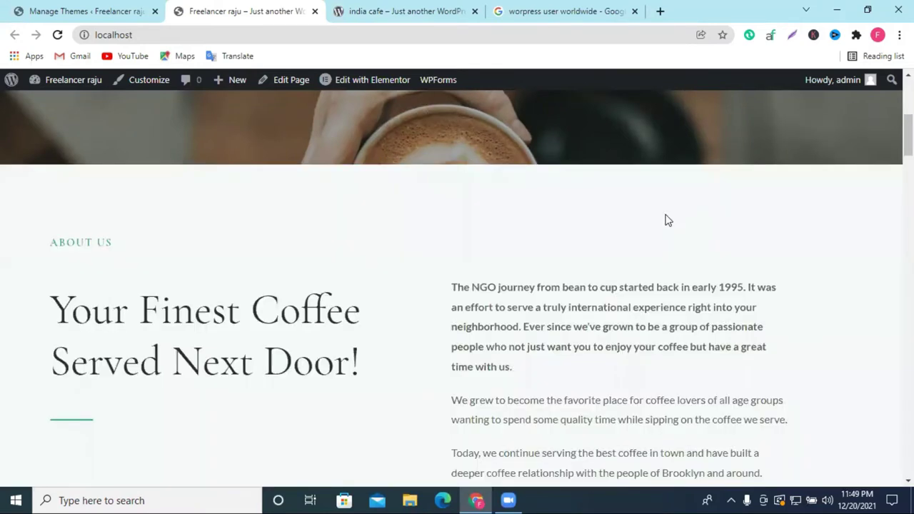
scroll(665, 219, "down", 5)
scroll(664, 220, "down", 5)
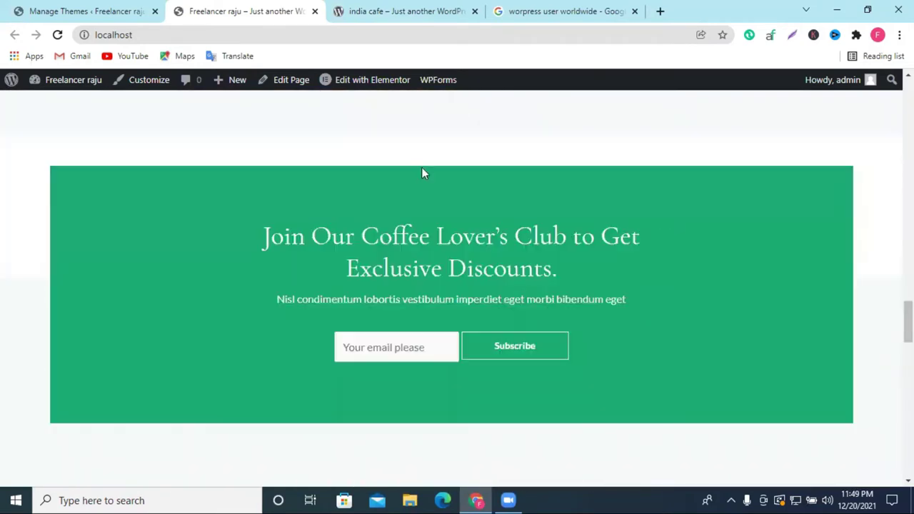
scroll(498, 263, "up", 5)
scroll(609, 271, "up", 3)
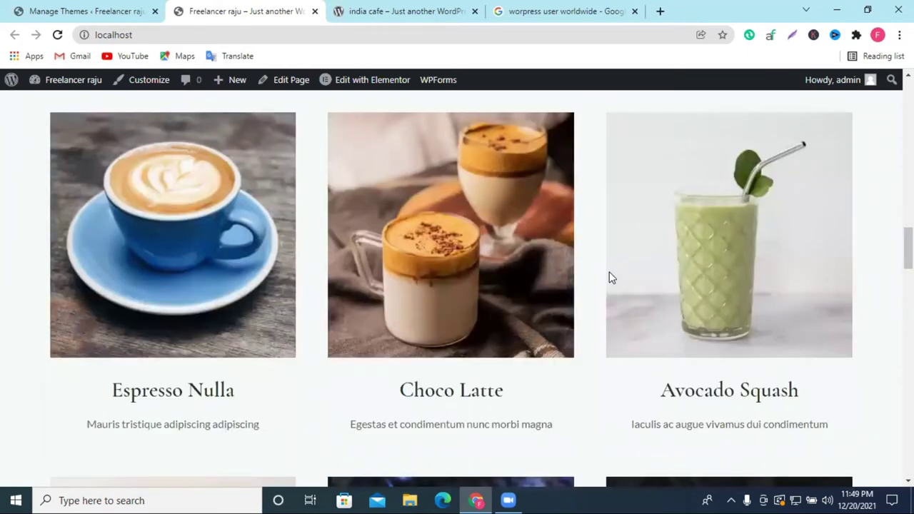
scroll(607, 289, "up", 5)
scroll(606, 288, "down", 2)
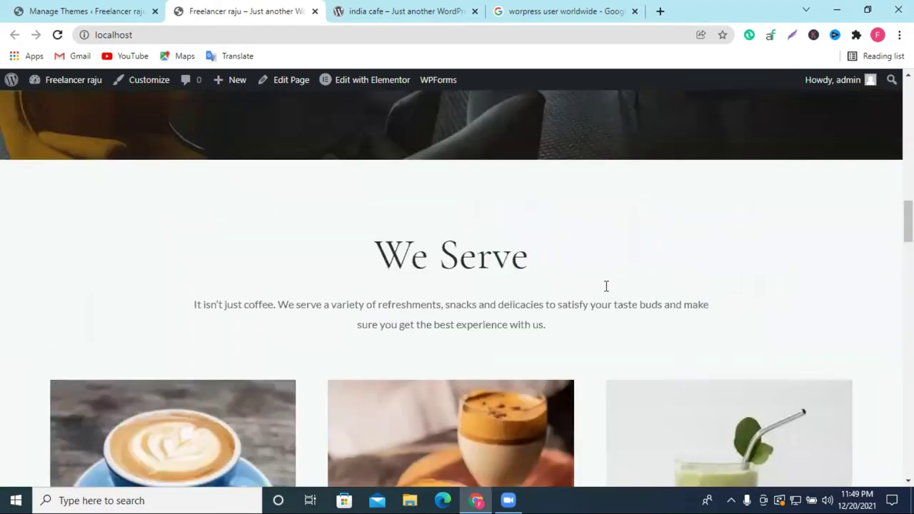
scroll(604, 288, "up", 4)
scroll(603, 289, "down", 1)
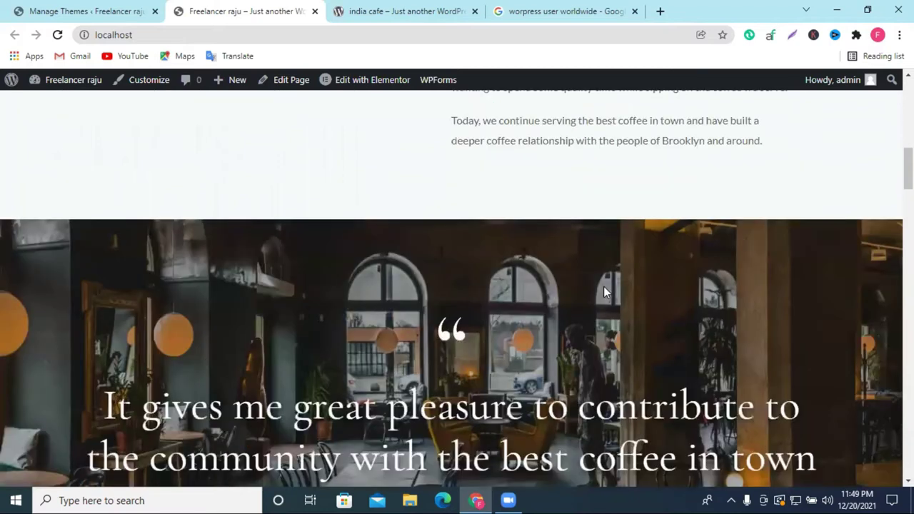
key("Home")
Open the site's installed plugins list in the WordPress admin and copy the plugin name "Elementor"
left_click(77, 9)
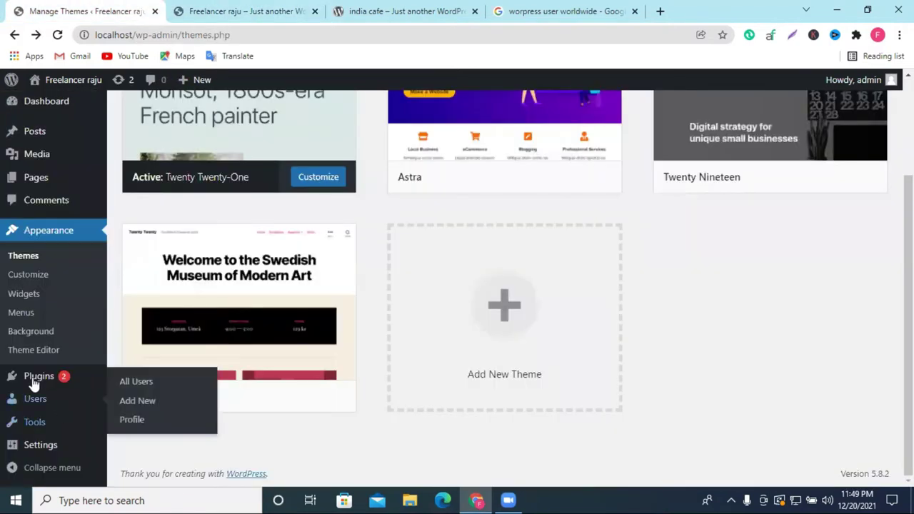
left_click(35, 384)
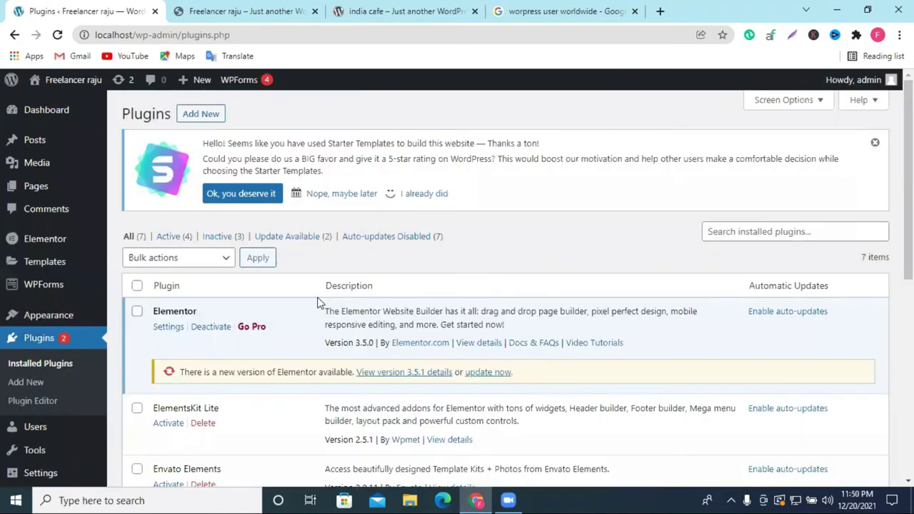
scroll(316, 295, "down", 1)
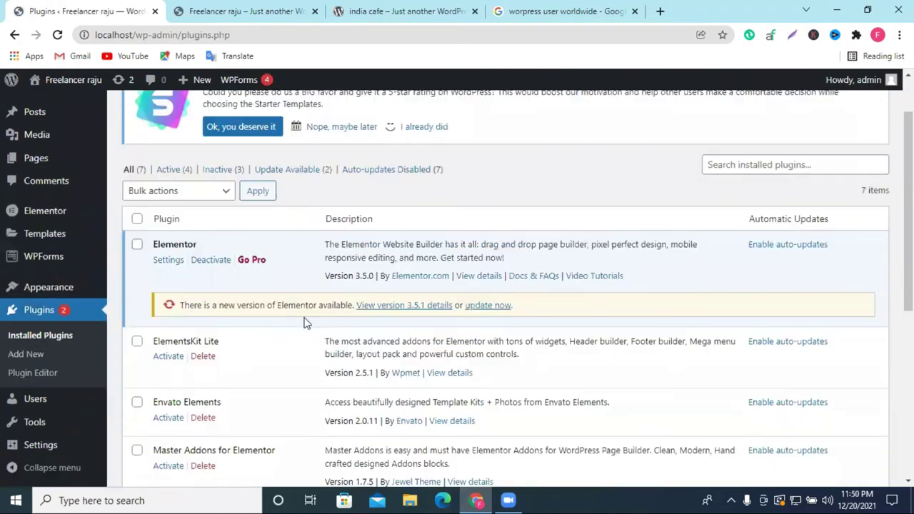
double_click(163, 342)
double_click(170, 244)
right_click(170, 245)
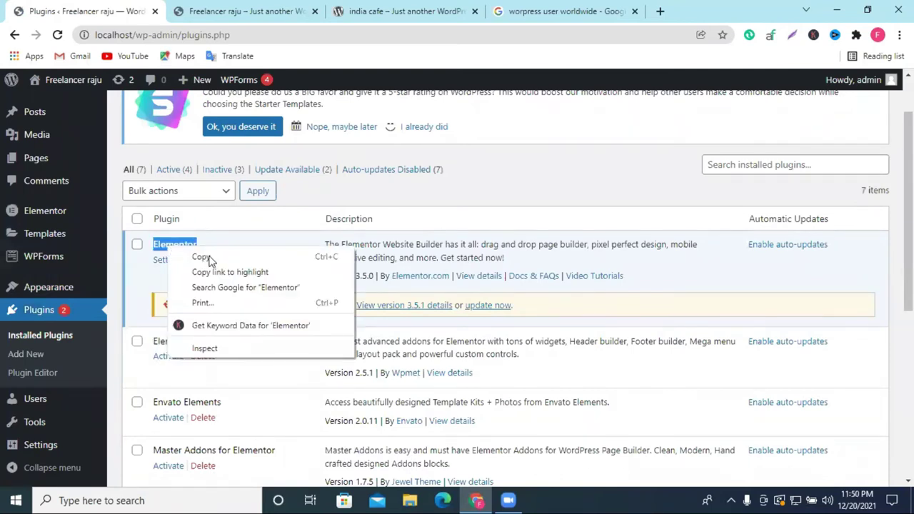
left_click(202, 257)
scroll(296, 235, "up", 1)
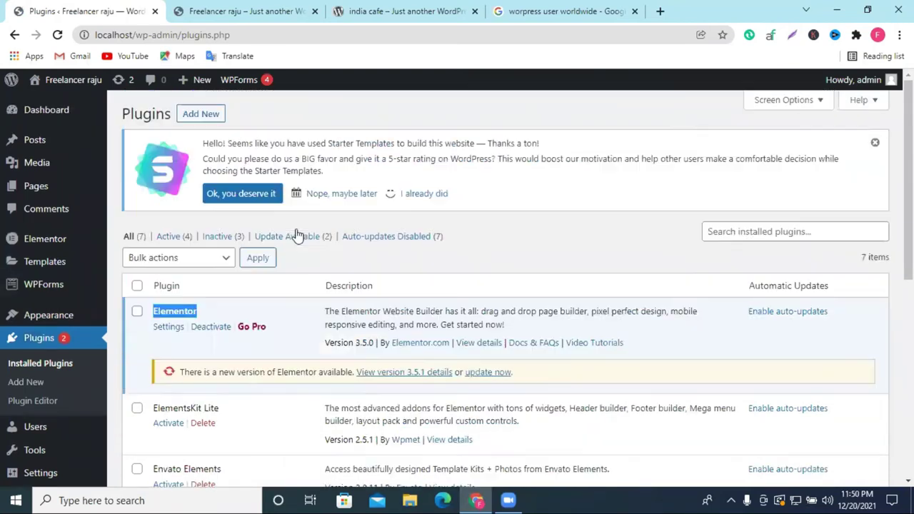
Search for new plugins to add using the copied name "Elementor"
left_click(202, 114)
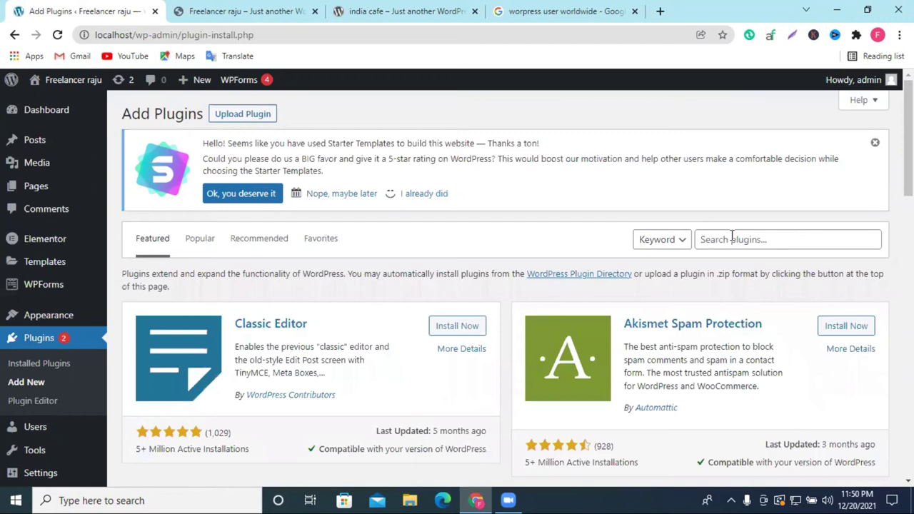
right_click(732, 237)
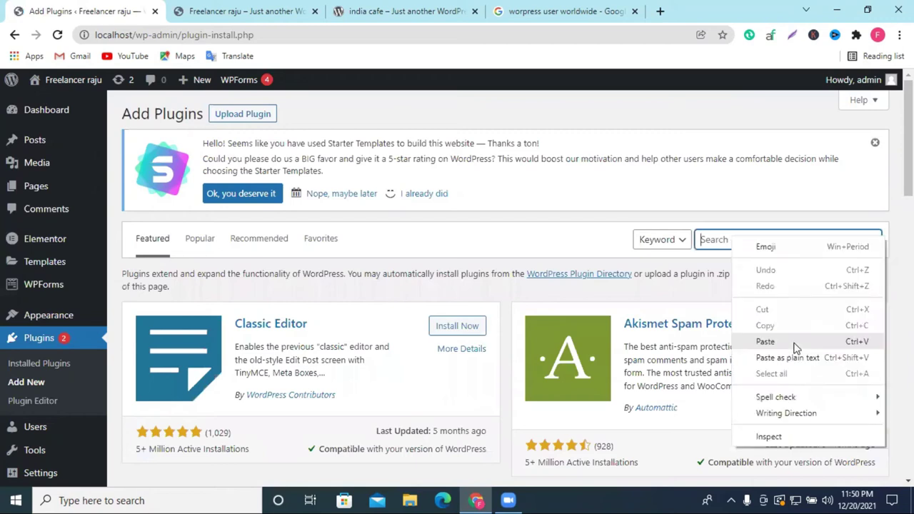
left_click(765, 342)
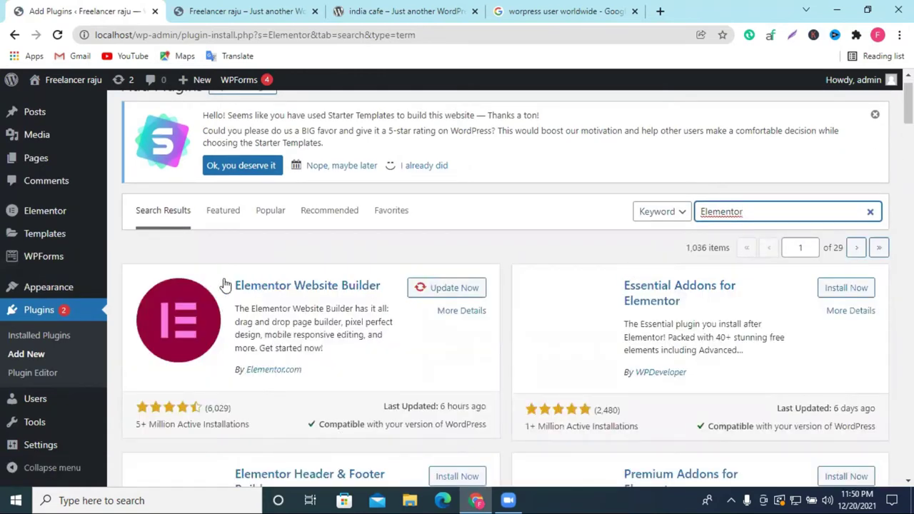
Examine the Elementor plugin search results, including ElementsKit, Unlimited Elements, Envato Elements and Master Addons
scroll(304, 307, "down", 7)
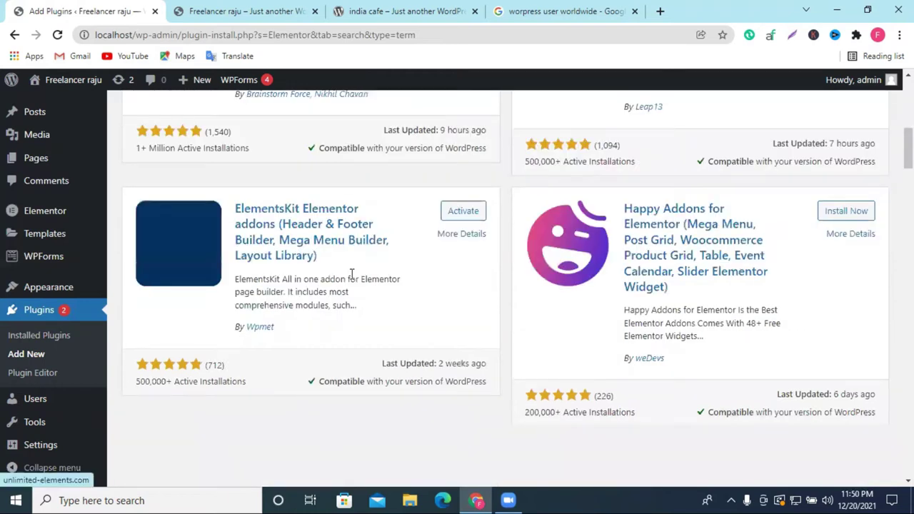
scroll(353, 272, "up", 3)
scroll(353, 272, "up", 1)
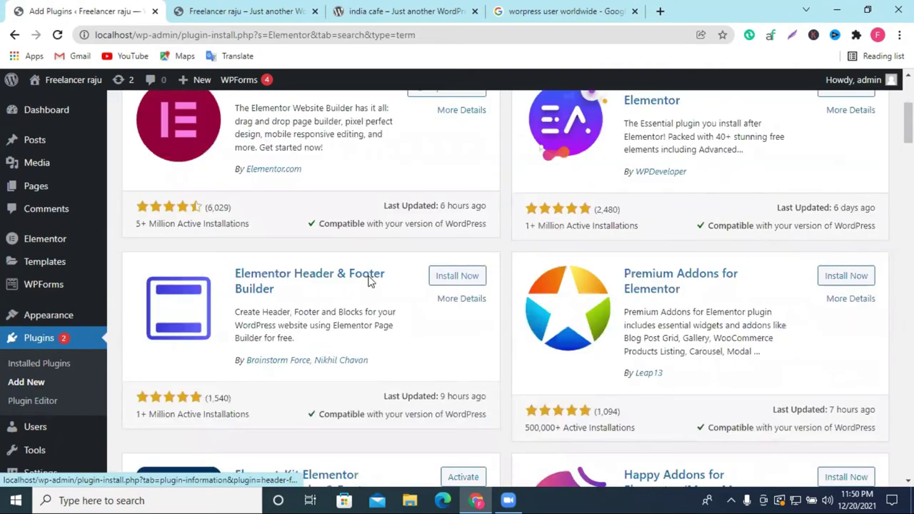
scroll(369, 278, "down", 1)
scroll(279, 296, "down", 2)
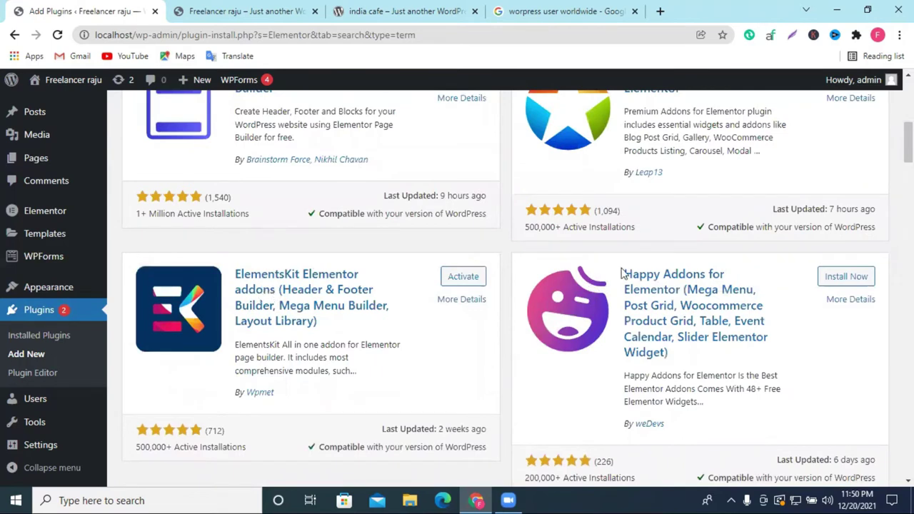
scroll(705, 266, "up", 2)
scroll(705, 266, "down", 7)
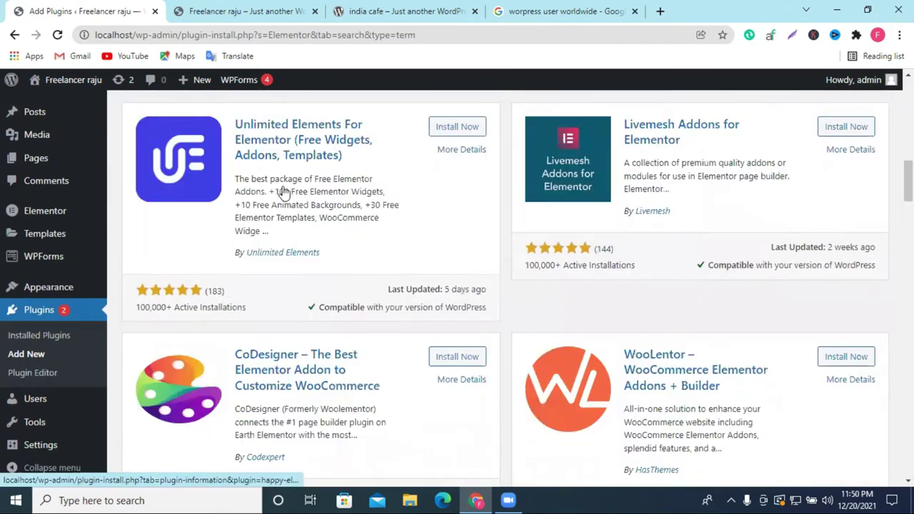
scroll(279, 198, "up", 1)
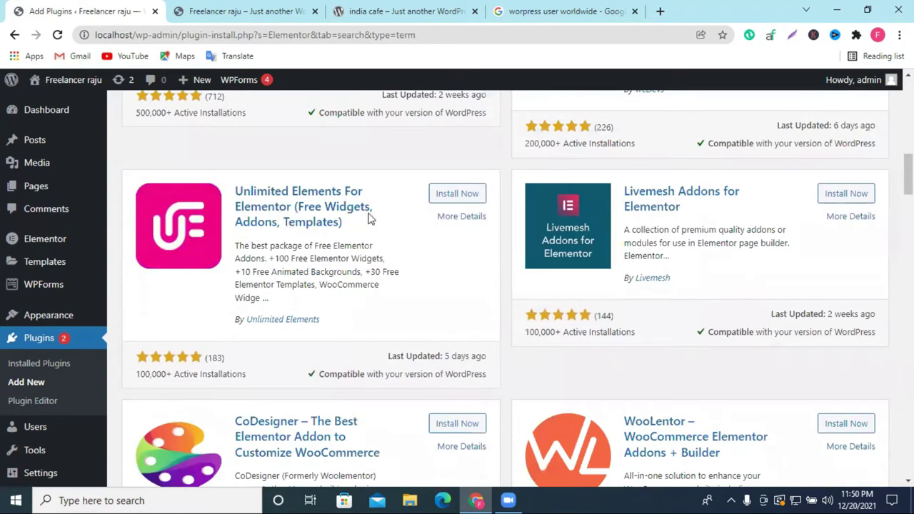
scroll(599, 220, "down", 3)
scroll(600, 213, "down", 5)
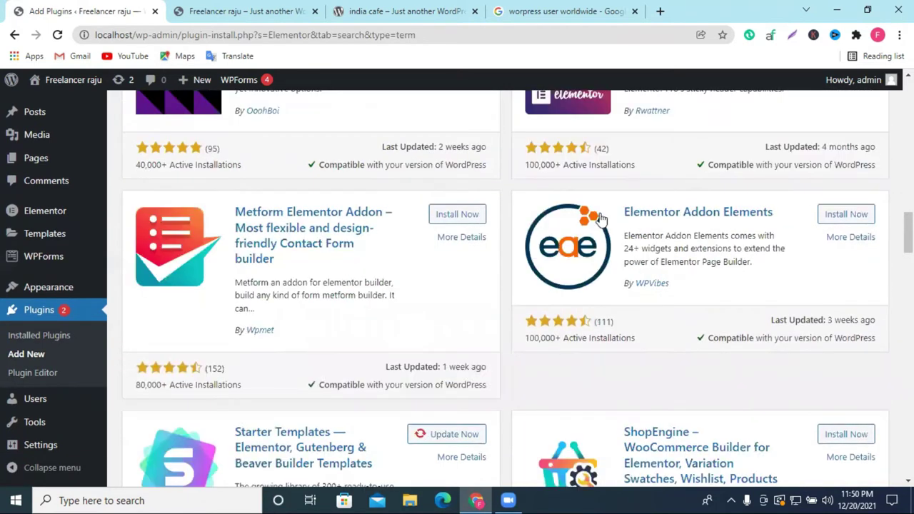
scroll(606, 214, "down", 3)
scroll(621, 218, "down", 3)
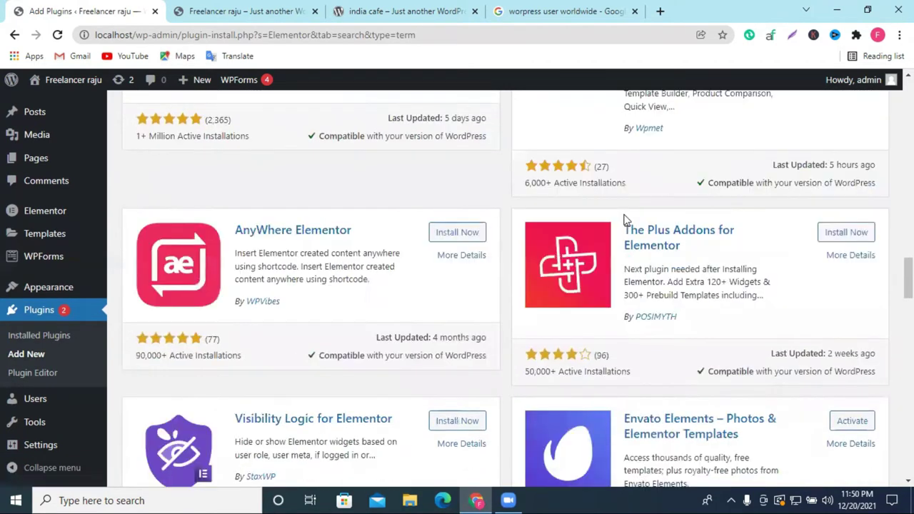
scroll(624, 219, "down", 2)
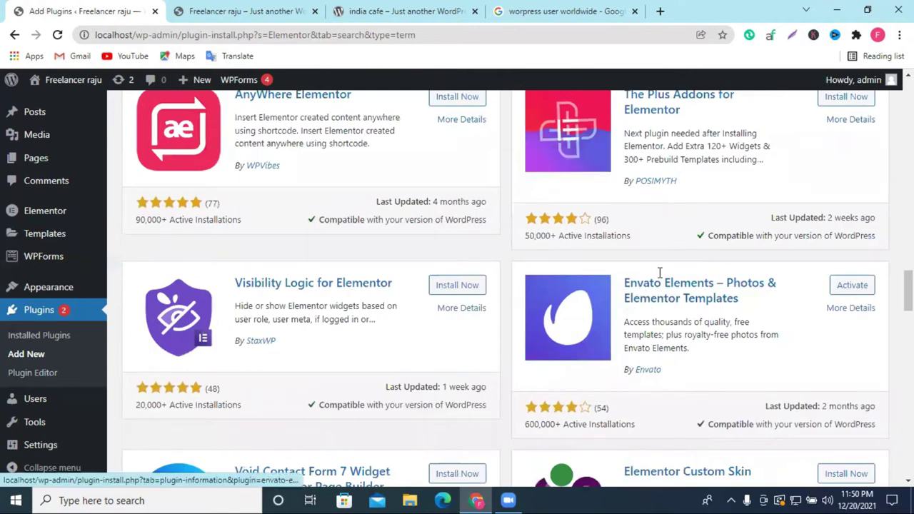
scroll(421, 265, "down", 3)
scroll(504, 252, "down", 4)
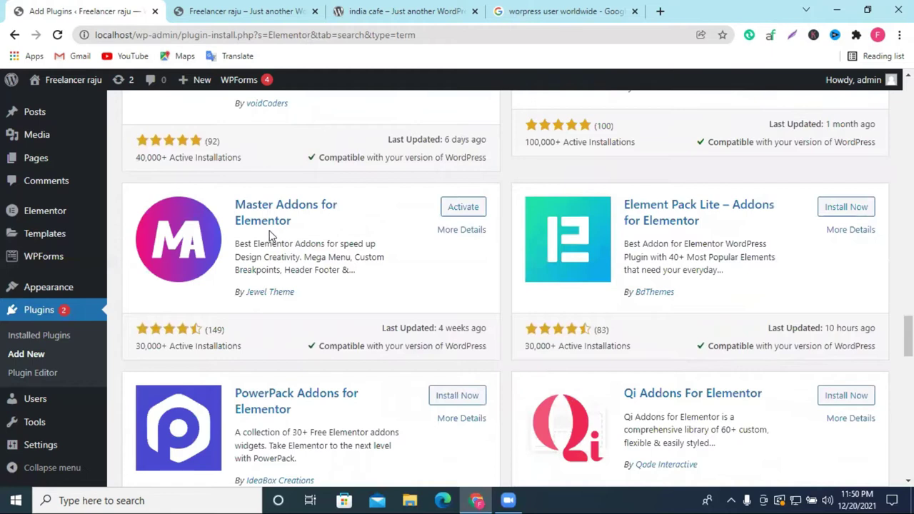
scroll(273, 239, "down", 3)
Return to the installed plugins list, select all the plugins and apply the bulk action Activate
scroll(50, 370, "up", 5)
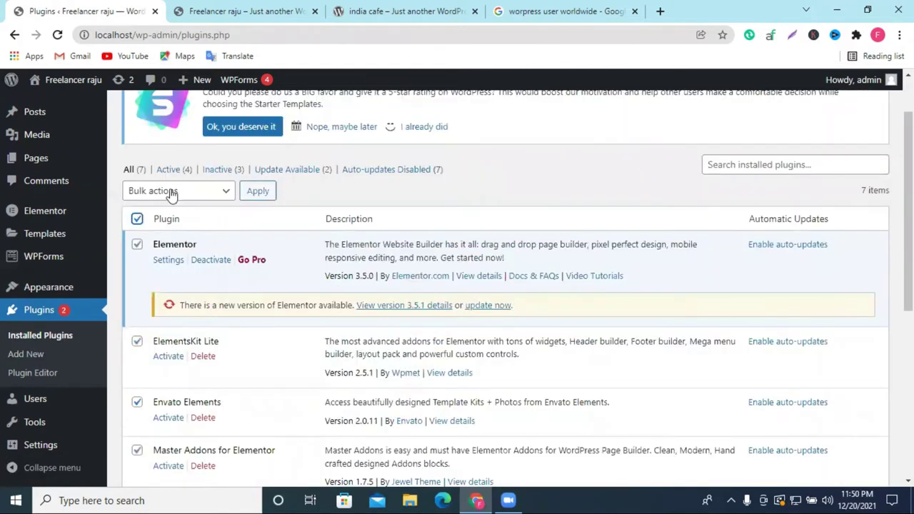
left_click(166, 191)
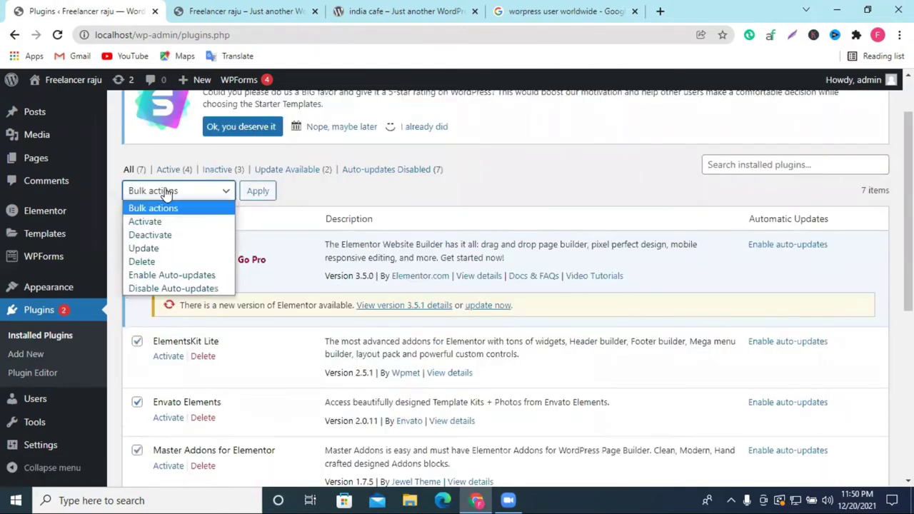
left_click(256, 192)
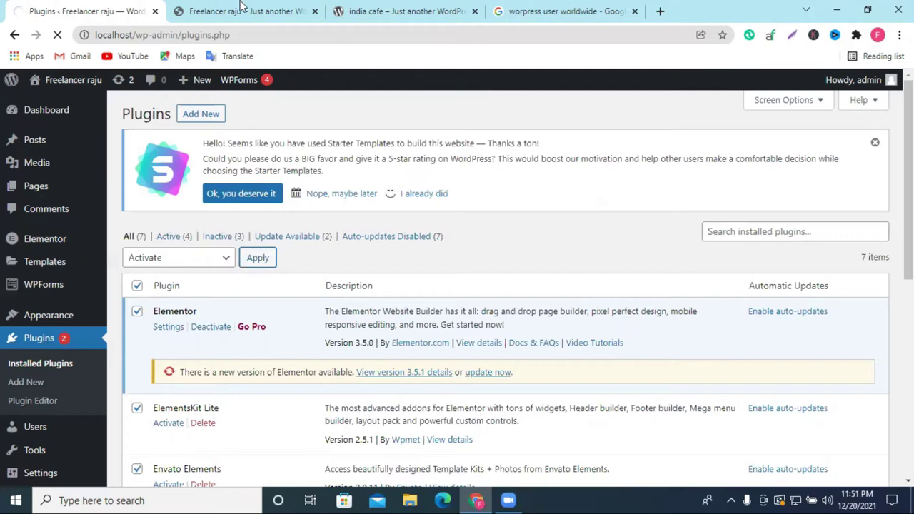
Check the bulk activation in the installed plugins list, including ElementsKit Lite, Envato Elements and Master Addons for Elementor
left_click(277, 14)
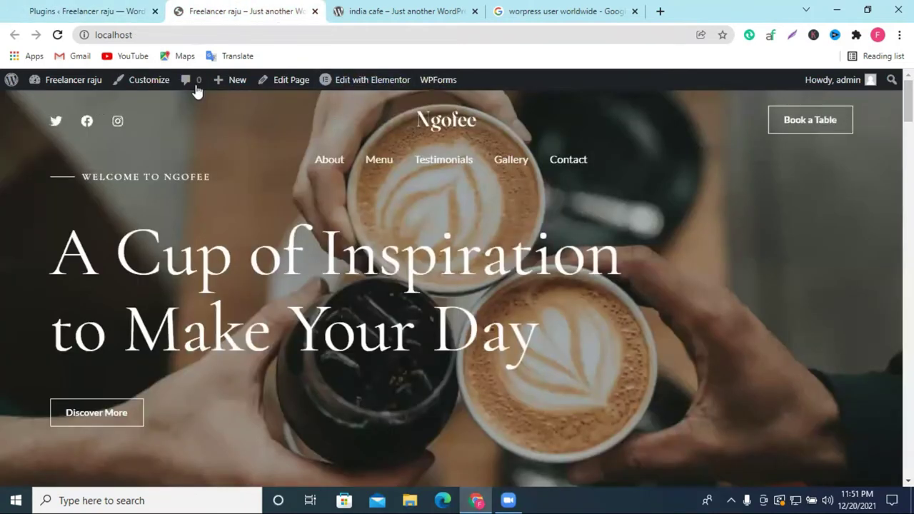
left_click(43, 10)
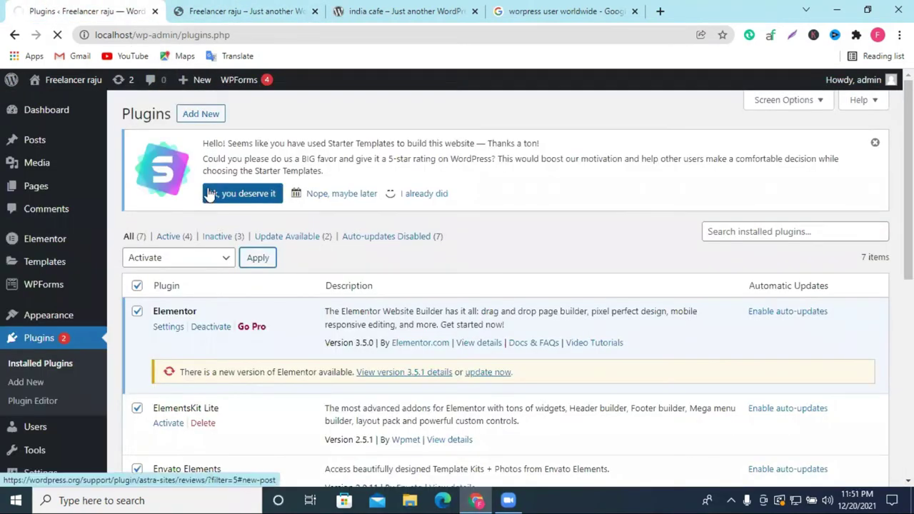
scroll(297, 204, "down", 6)
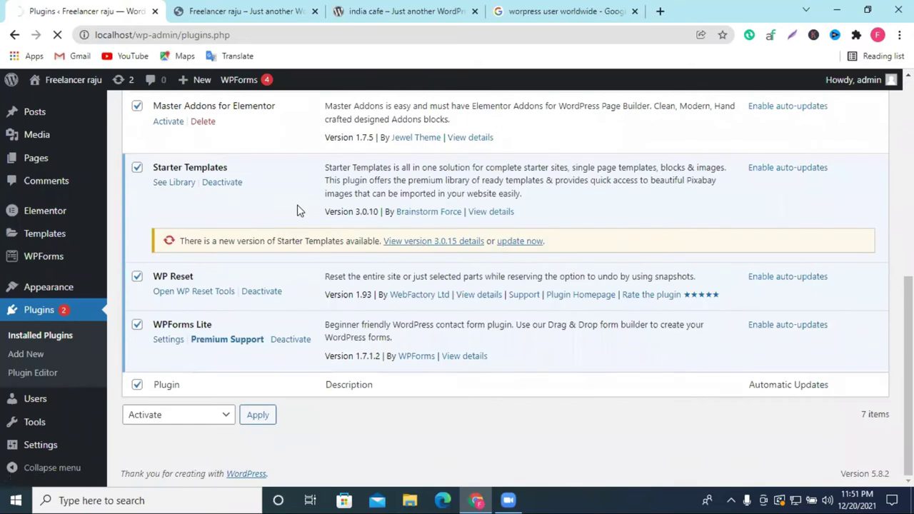
scroll(298, 205, "up", 6)
scroll(299, 206, "down", 6)
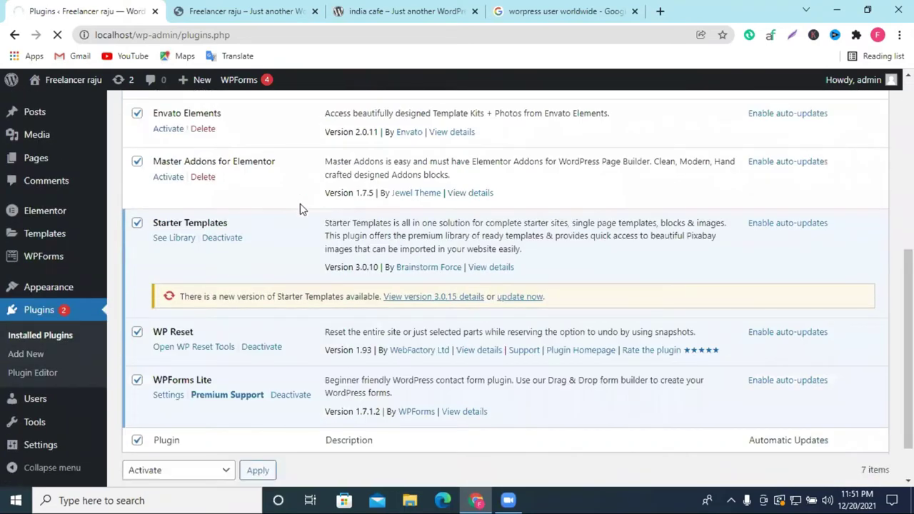
left_click(403, 8)
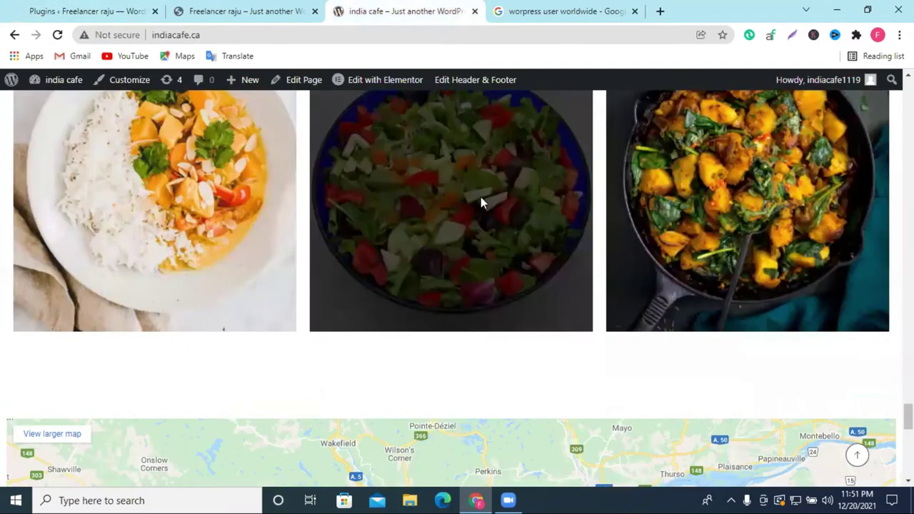
scroll(481, 197, "up", 2)
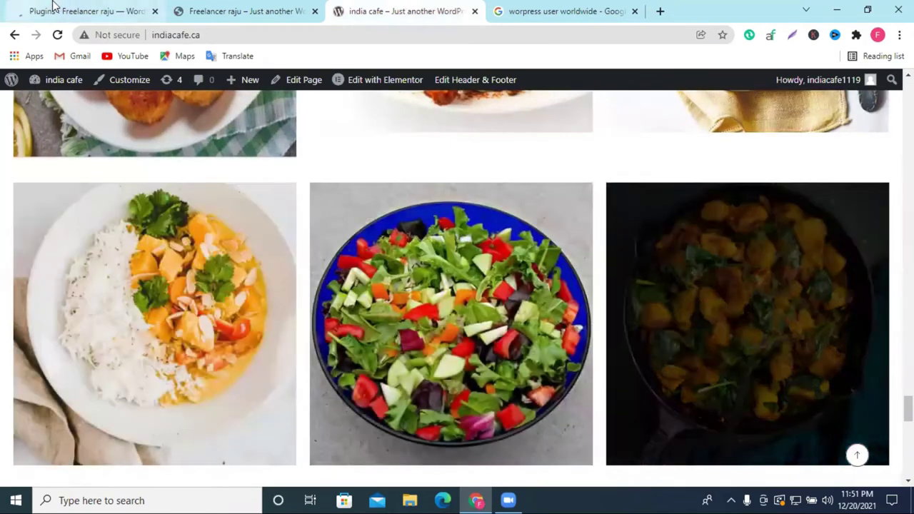
left_click(72, 11)
scroll(399, 320, "down", 10)
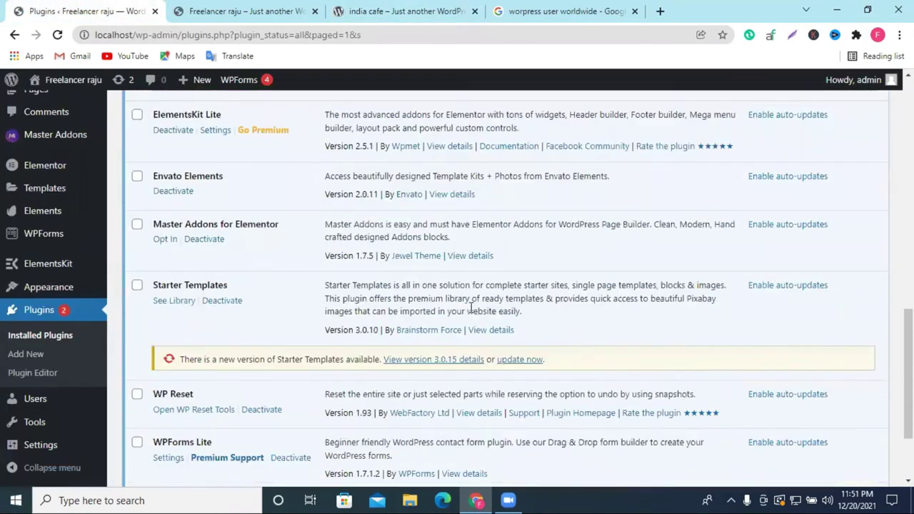
scroll(378, 322, "up", 10)
Reload the coffee shop homepage, close the Google search page about WordPress users and look over the homepage sections
left_click(243, 10)
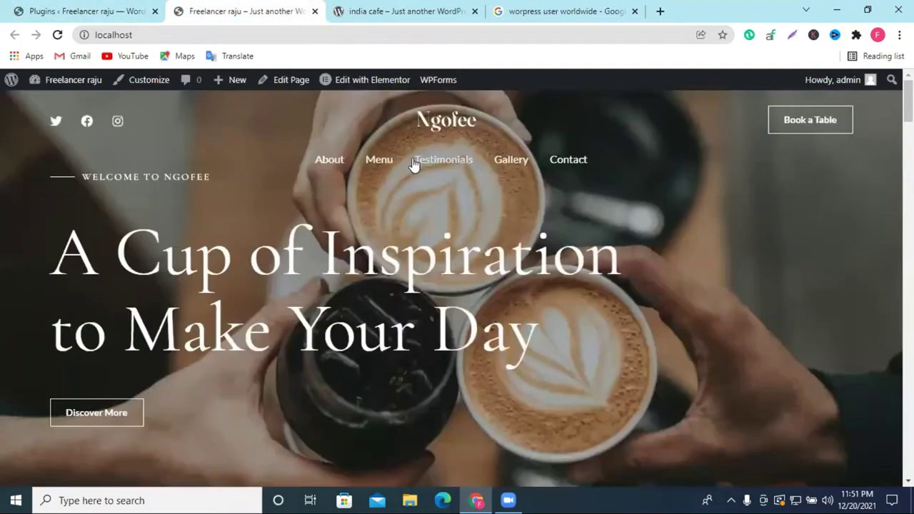
left_click(57, 36)
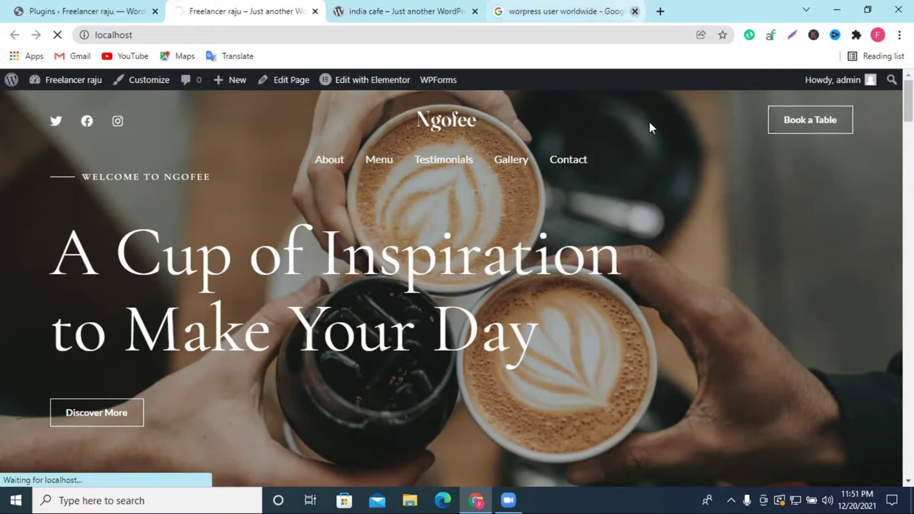
left_click(634, 10)
scroll(653, 152, "down", 10)
scroll(653, 150, "down", 6)
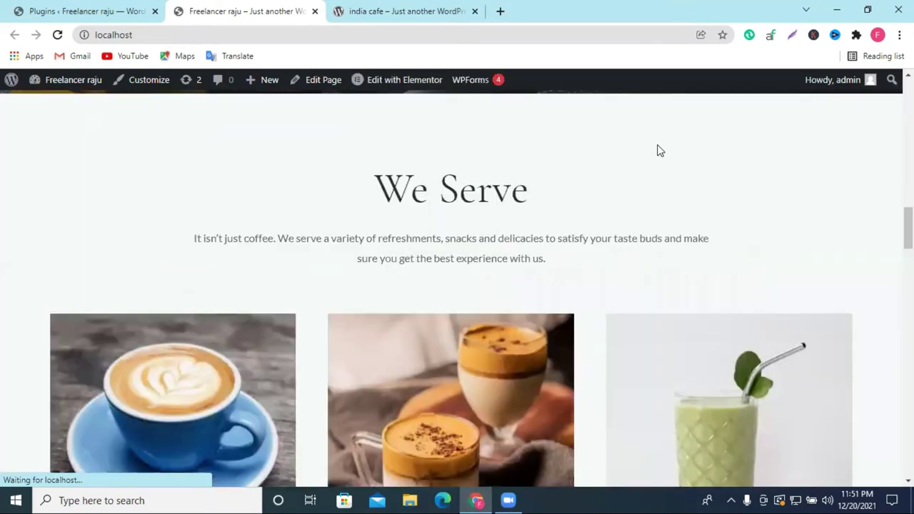
scroll(658, 150, "up", 15)
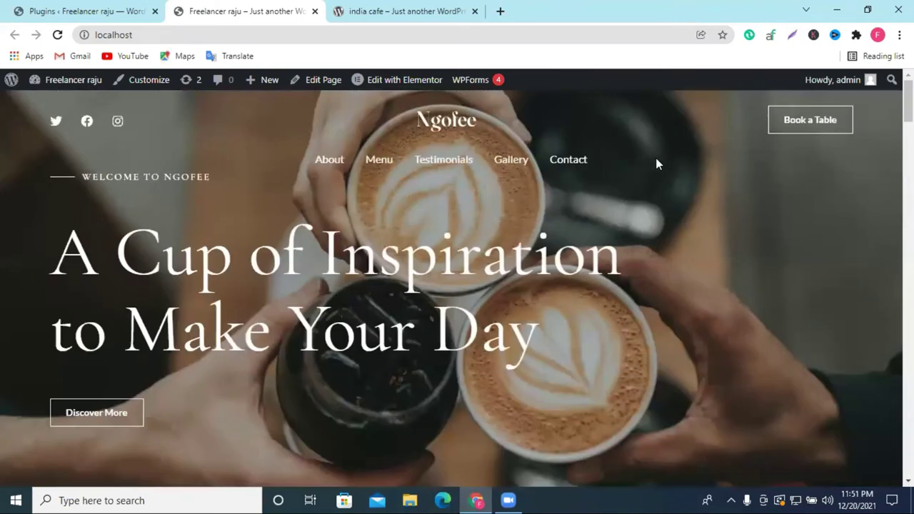
Open the coffee shop homepage for editing with Elementor
mouse_move(384, 85)
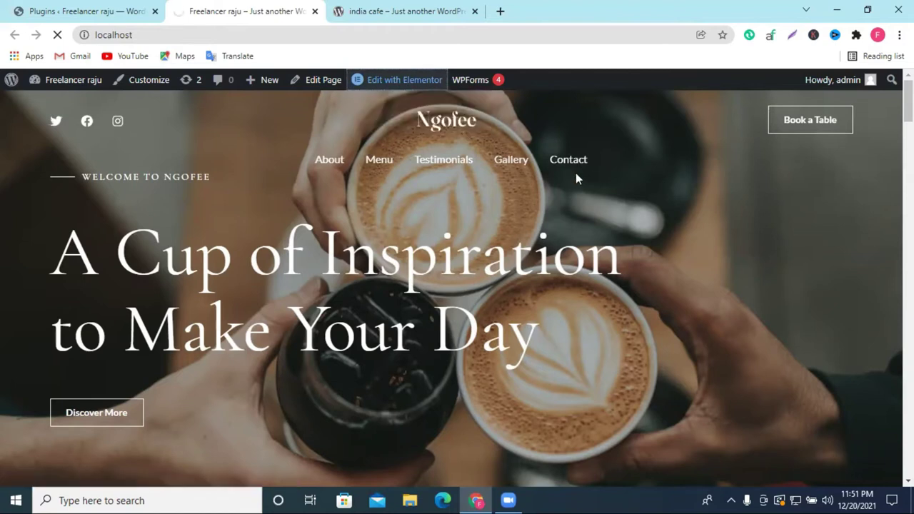
scroll(577, 179, "down", 15)
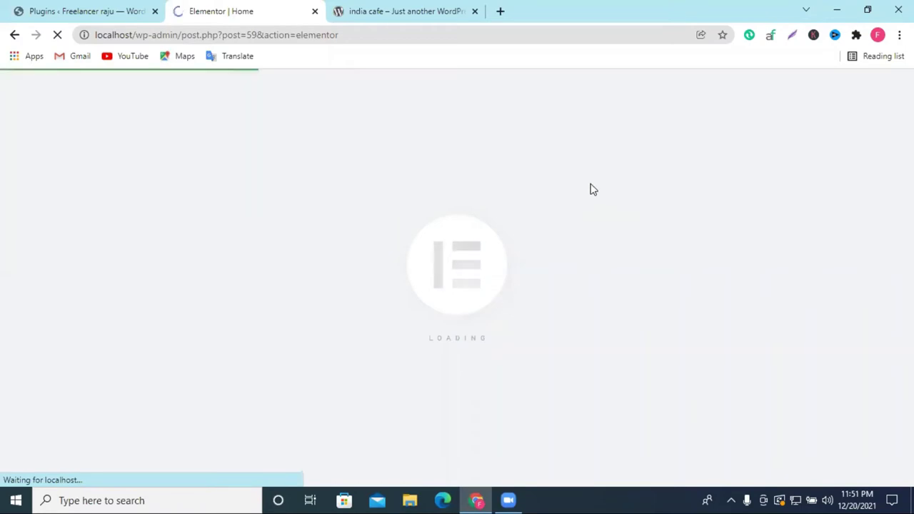
left_click(332, 7)
left_click(292, 6)
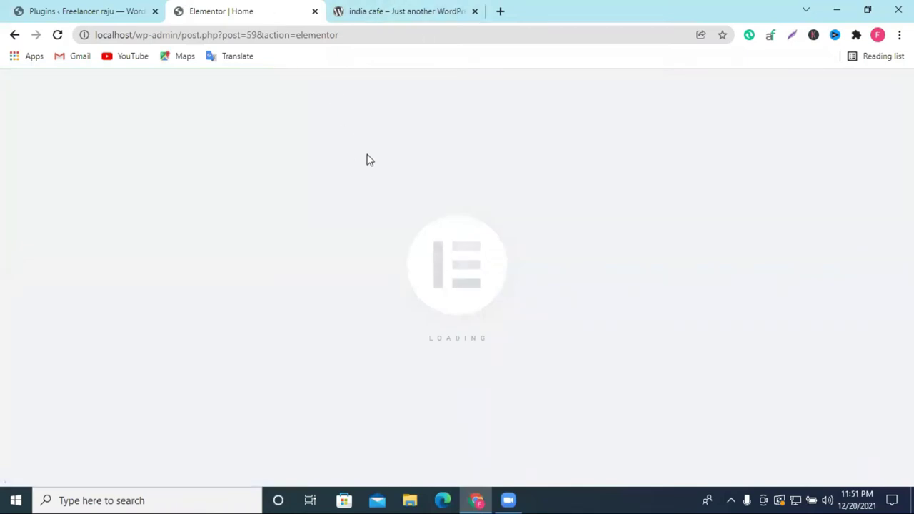
Review the India Cafe reference site, including its food gallery, menu prices, hero banner and About Us section
left_click(414, 11)
scroll(508, 270, "down", 10)
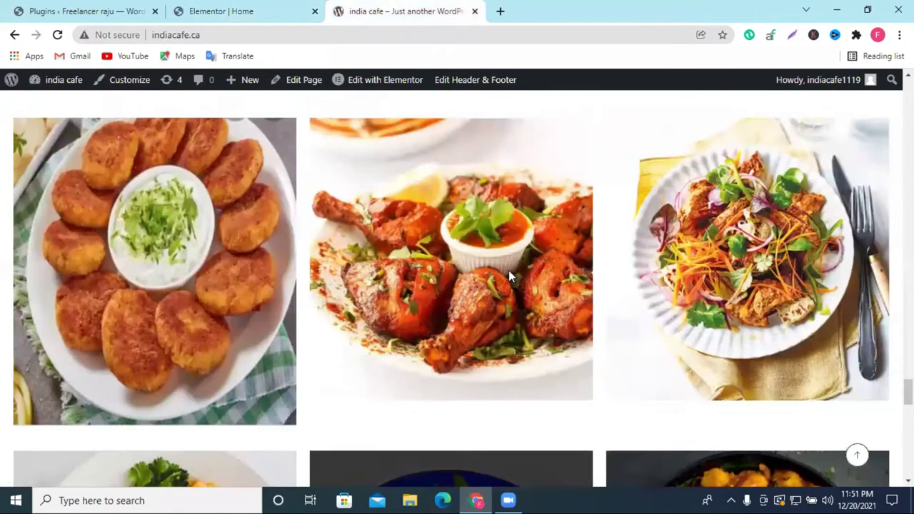
scroll(499, 271, "down", 15)
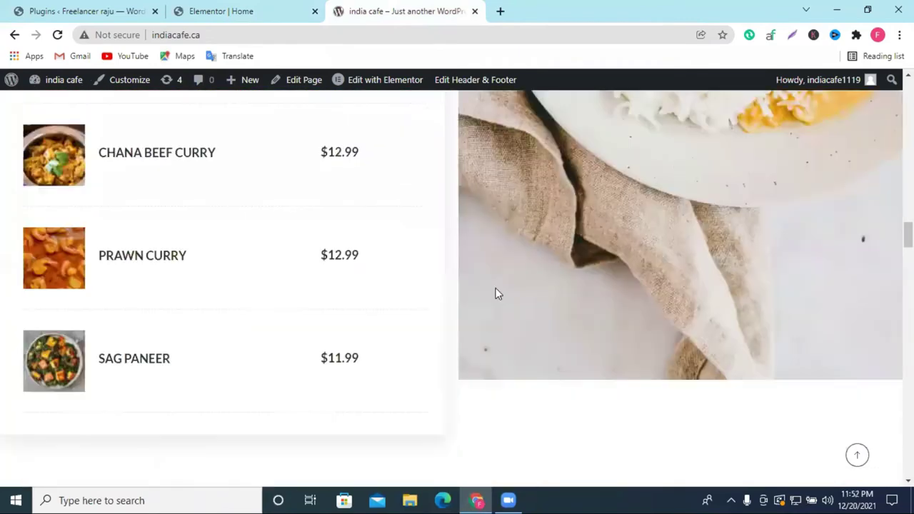
scroll(496, 293, "up", 20)
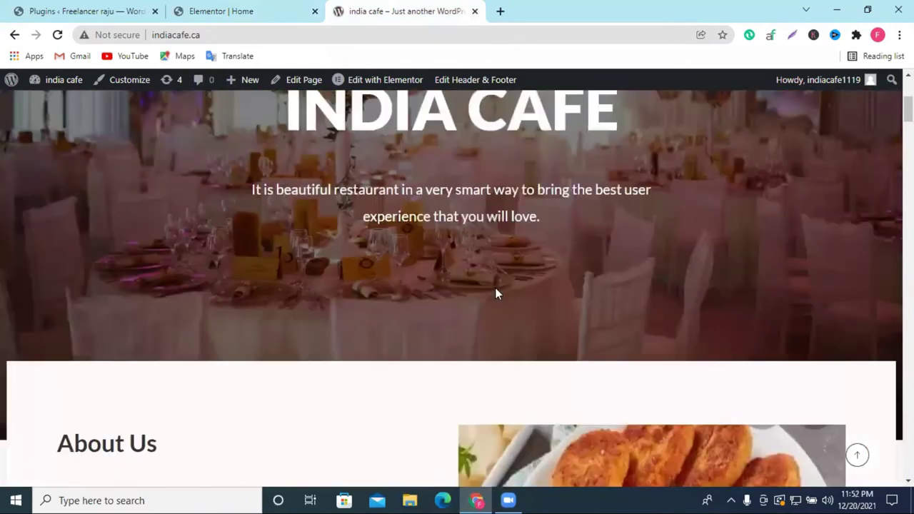
scroll(497, 294, "down", 4)
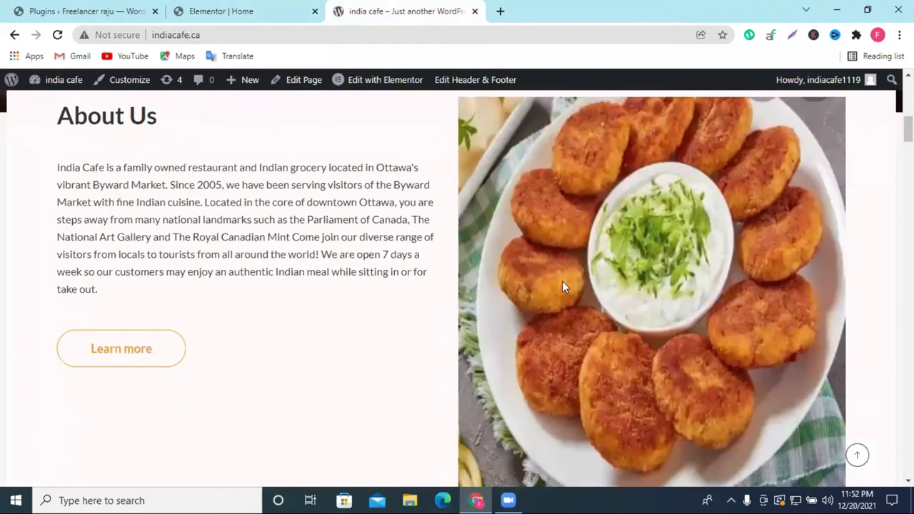
Delete the homepage sections between the hero banner and the photo gallery in Elementor, including About Us, We Serve and the Coffee Lover's Club signup
left_click(228, 5)
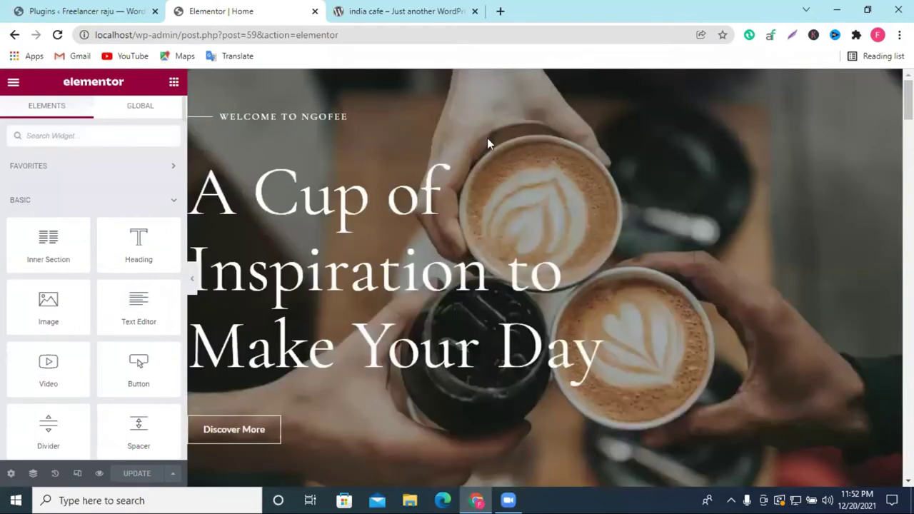
scroll(557, 149, "down", 4)
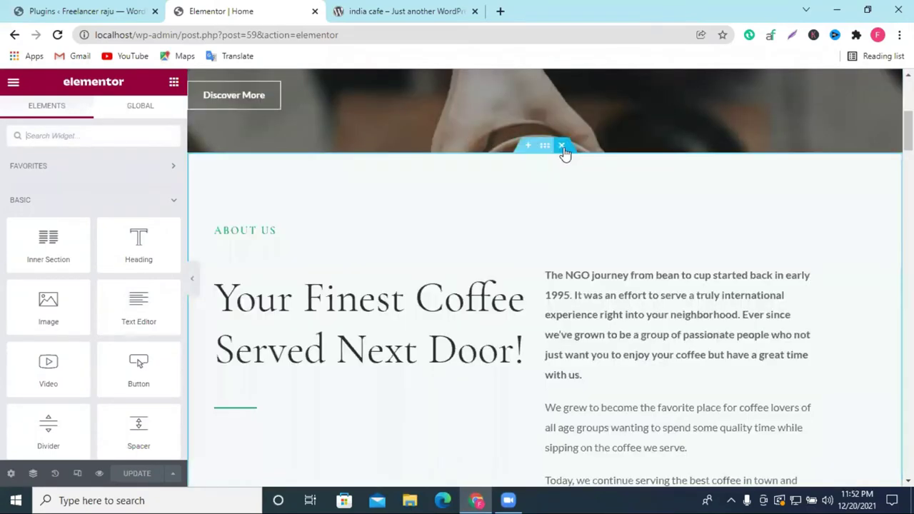
left_click(562, 147)
left_click(563, 147)
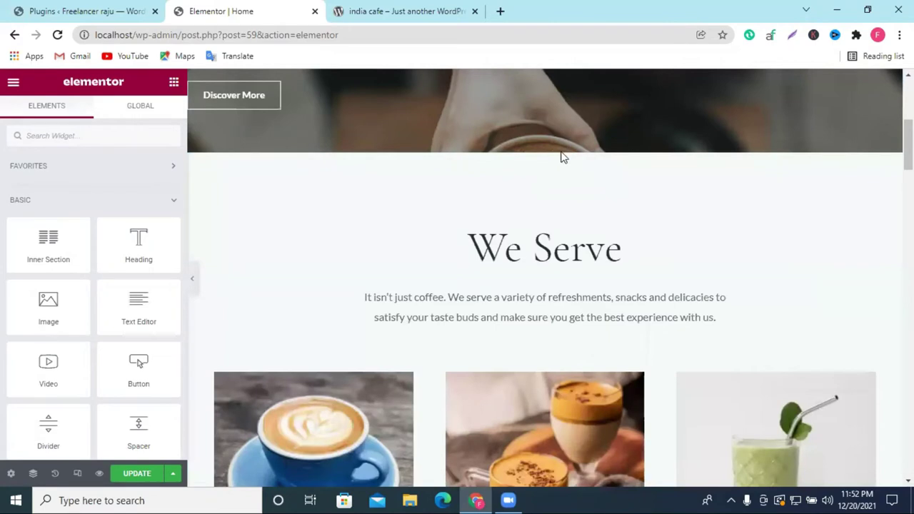
left_click(562, 146)
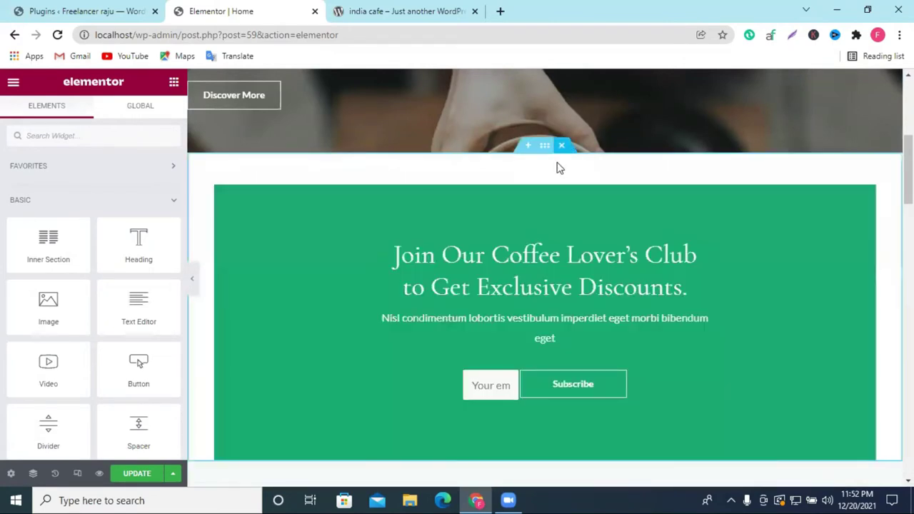
left_click(560, 147)
left_click(561, 146)
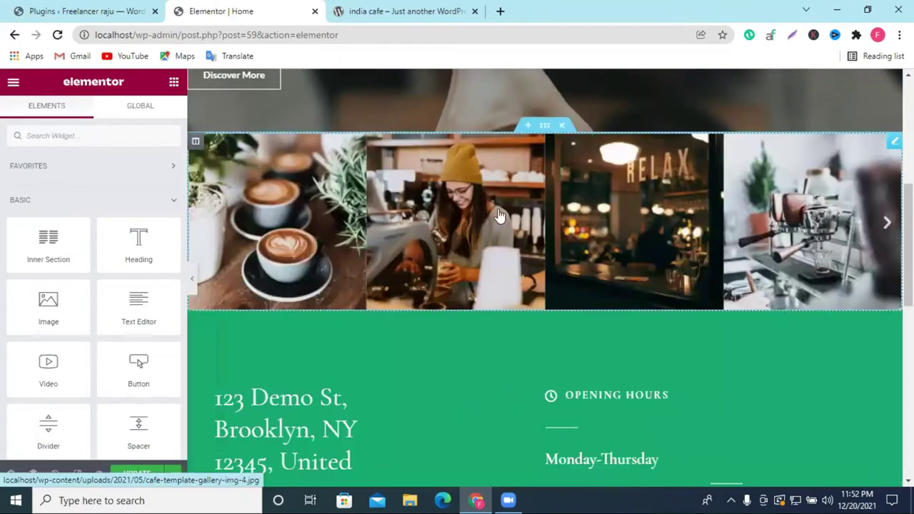
Delete the photo gallery and hero banner sections, leaving the green contact section, and update the page
scroll(554, 240, "down", 8)
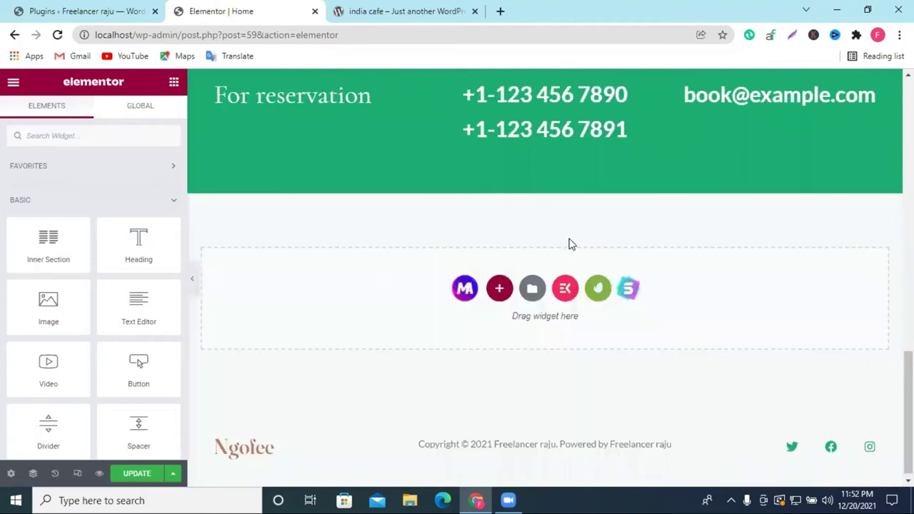
scroll(438, 339, "up", 2)
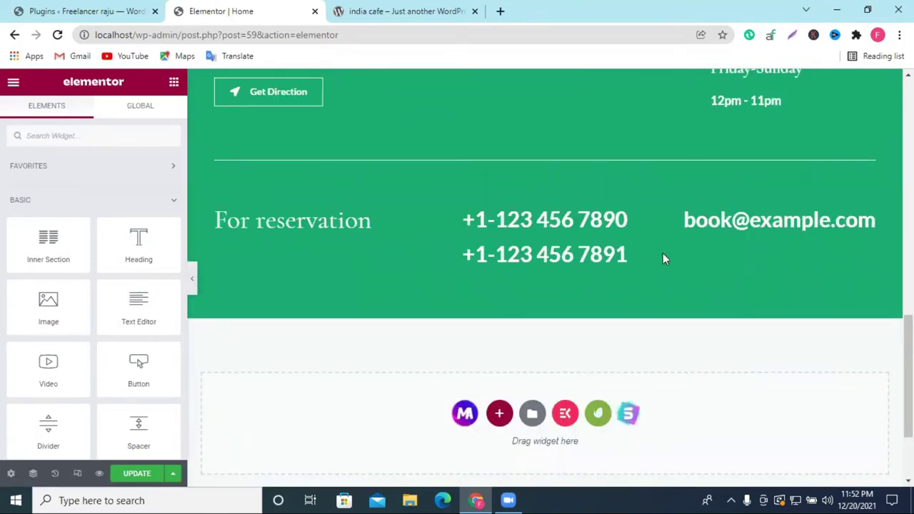
scroll(575, 253, "up", 4)
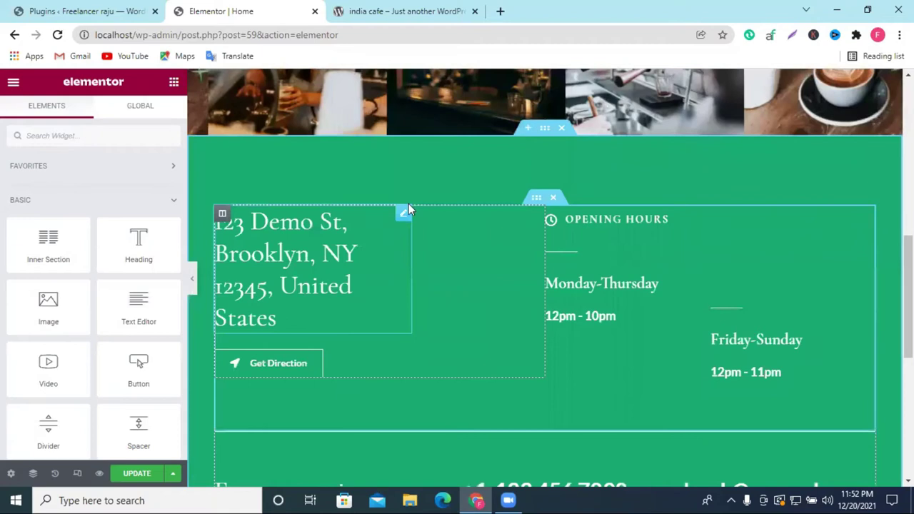
scroll(505, 184, "up", 3)
scroll(522, 269, "up", 1)
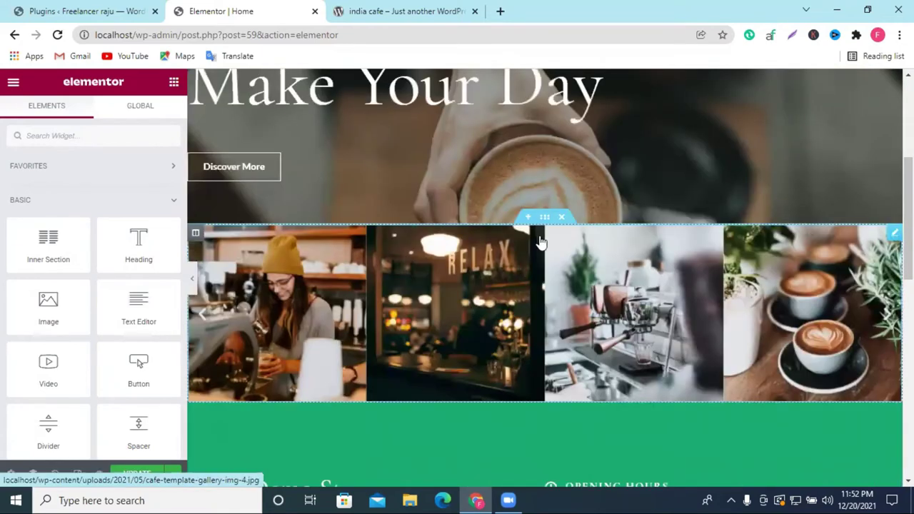
key("Delete")
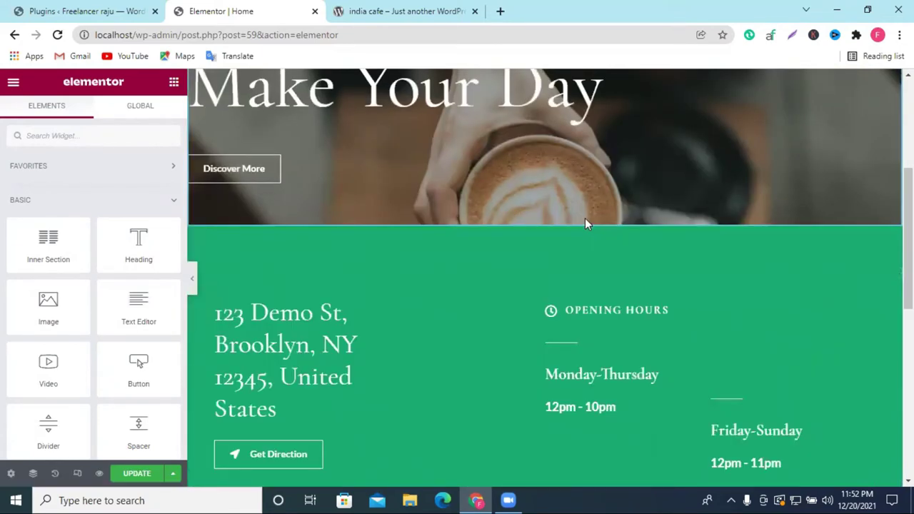
scroll(549, 107, "up", 3)
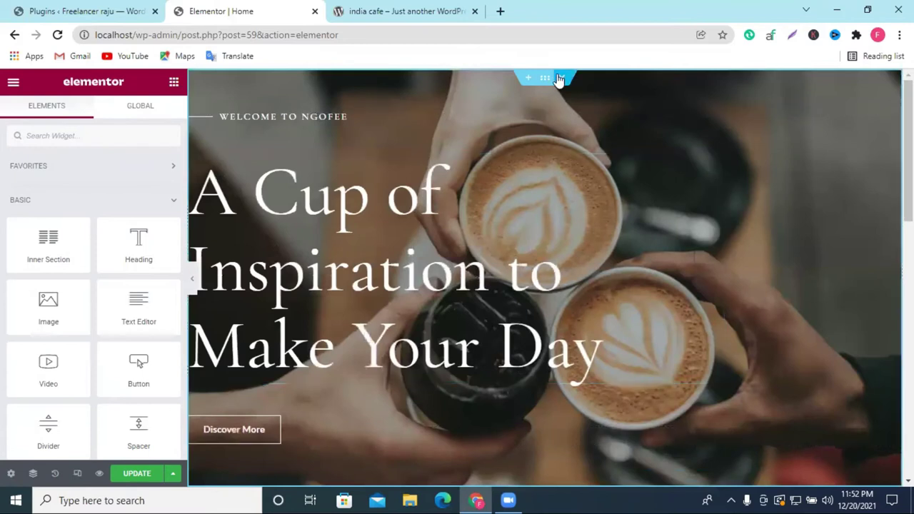
key("Delete")
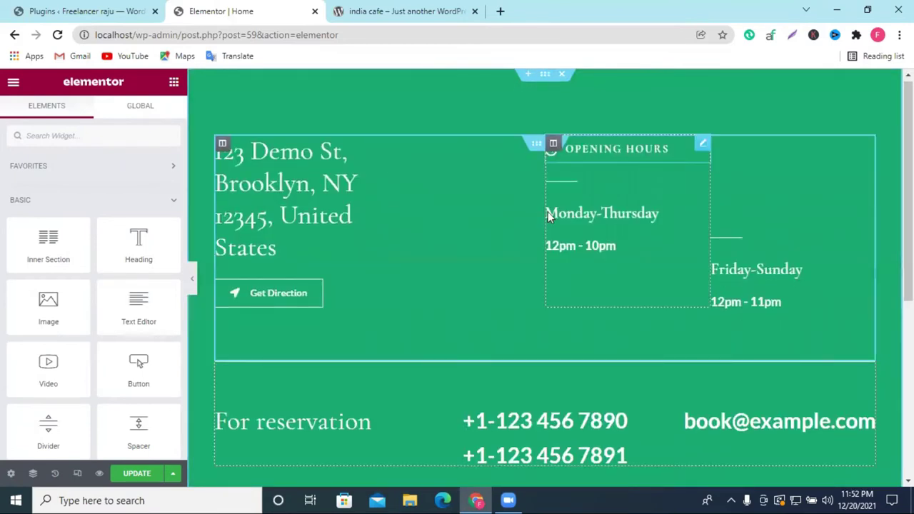
left_click(141, 480)
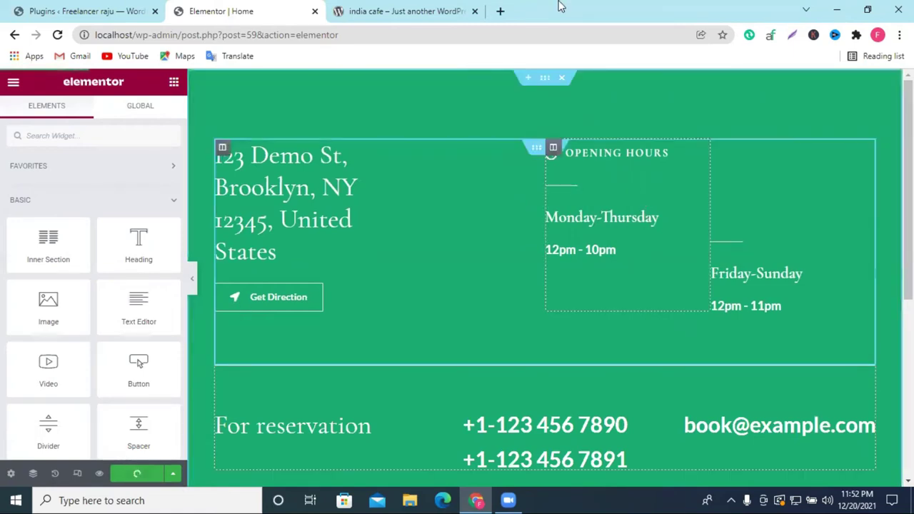
Open the live site in a new tab, check the updated homepage and return to the Elementor editor
left_click(127, 9)
middle_click(94, 112)
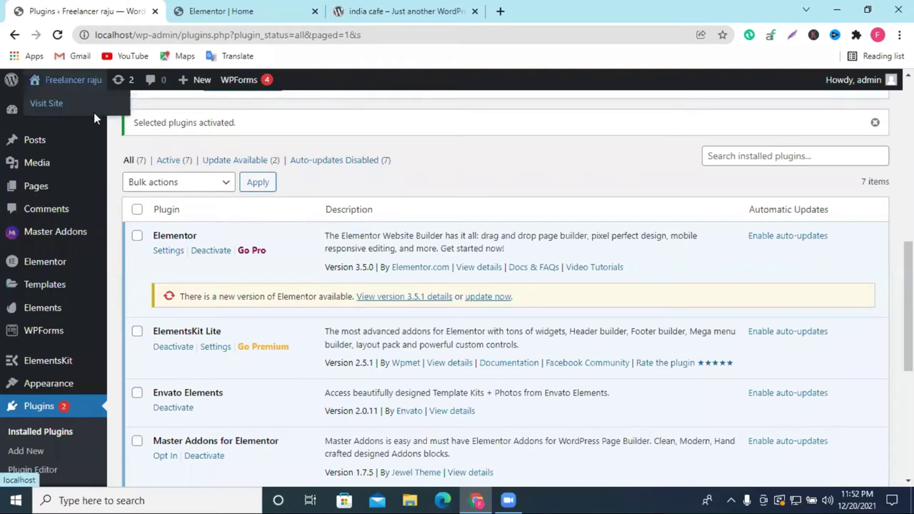
left_click_drag(272, 11, 400, 11)
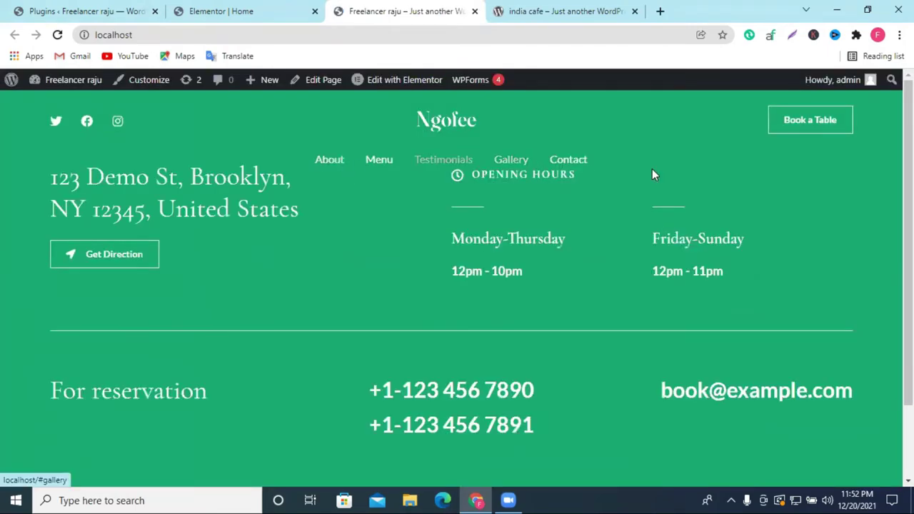
scroll(545, 223, "down", 1)
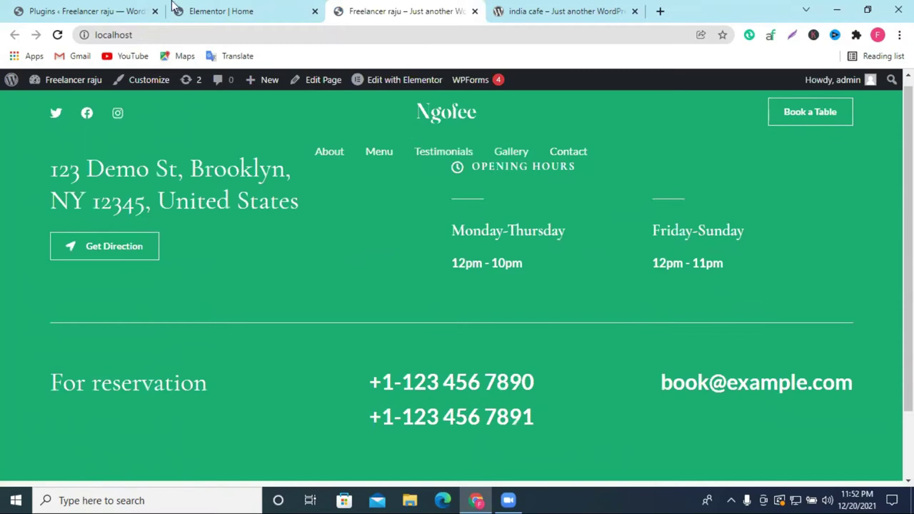
left_click(221, 11)
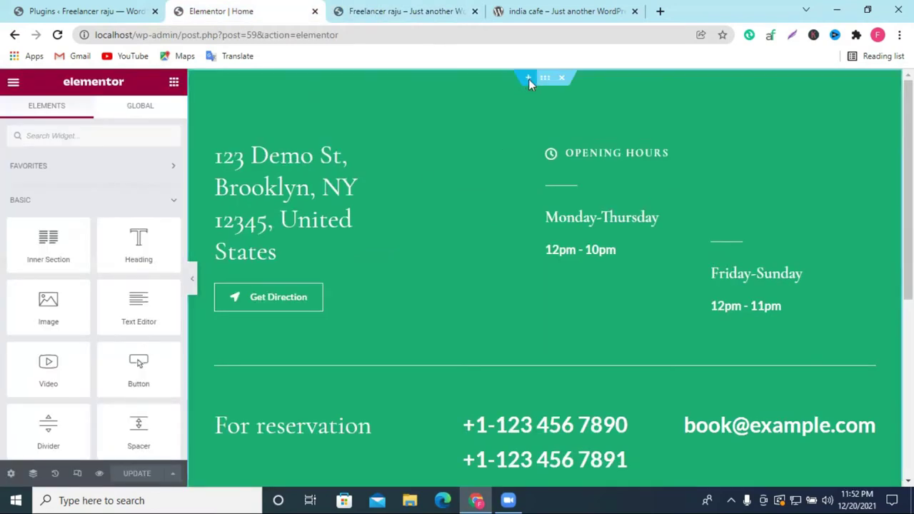
Add a new section area above the green contact section and browse the ElementsKit page templates, closing the library without inserting one
left_click(528, 78)
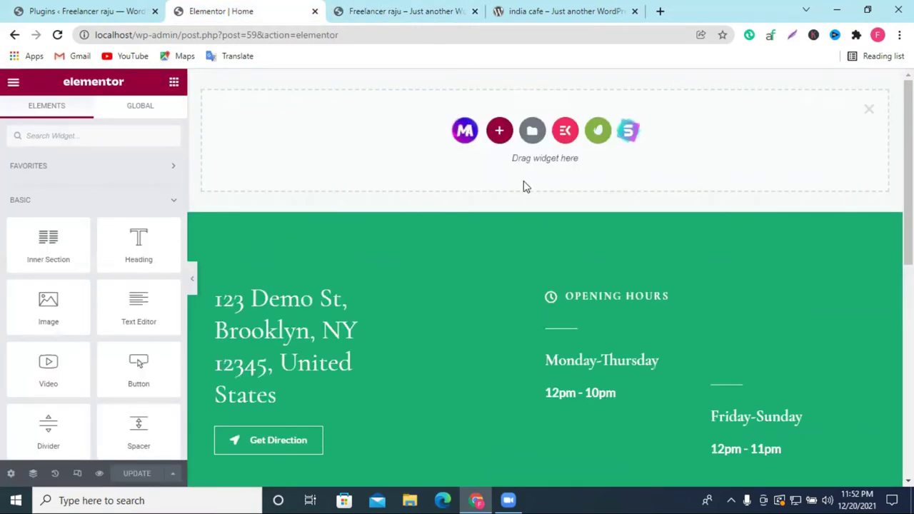
left_click(565, 132)
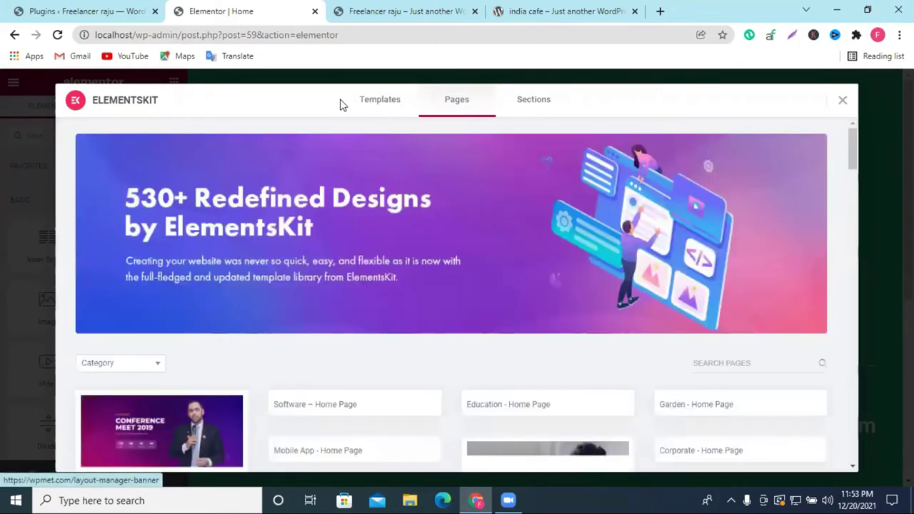
scroll(549, 208, "down", 1)
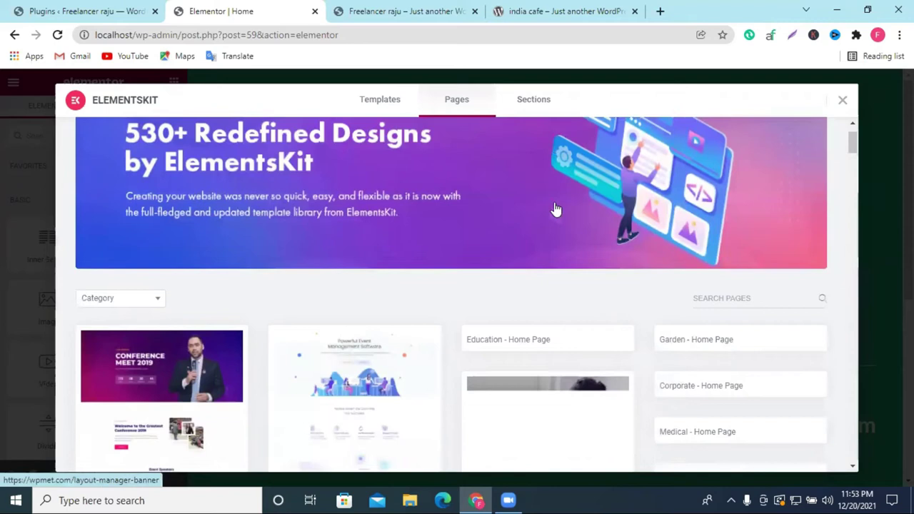
scroll(382, 218, "down", 1)
scroll(402, 236, "down", 3)
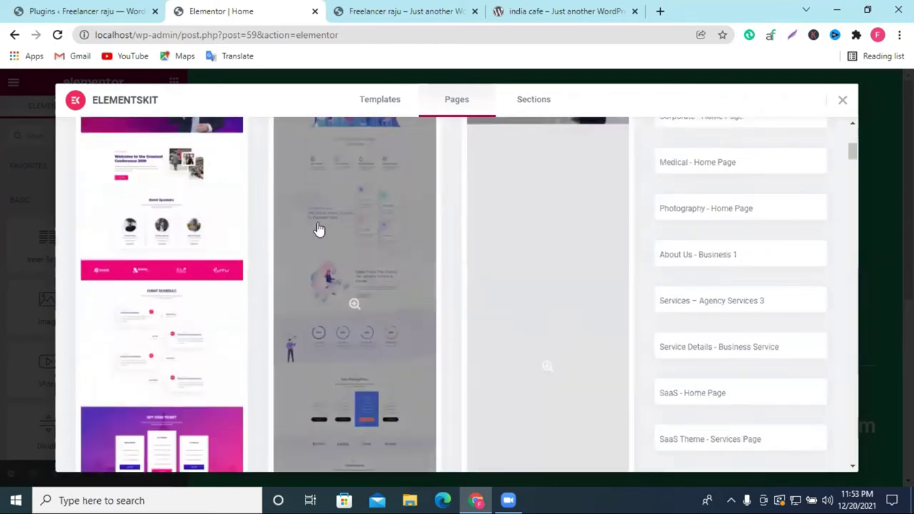
scroll(417, 246, "down", 1)
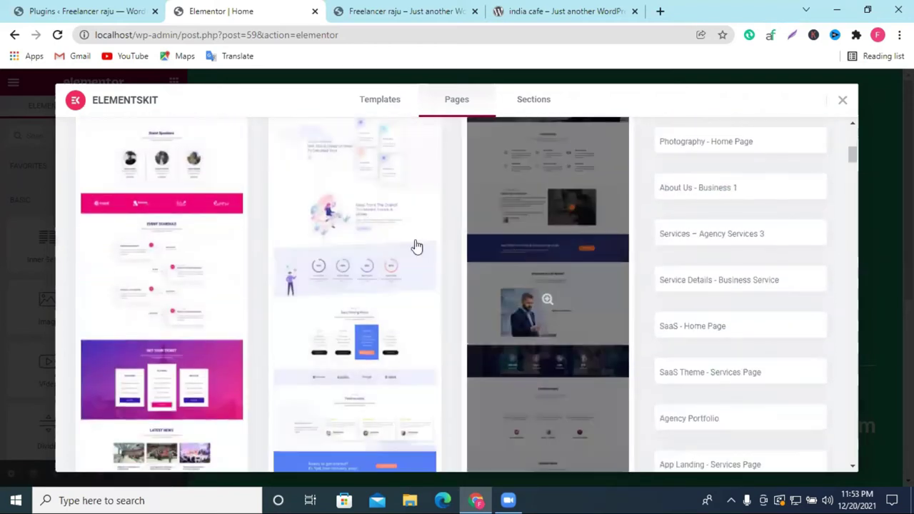
scroll(416, 247, "down", 4)
scroll(451, 263, "up", 2)
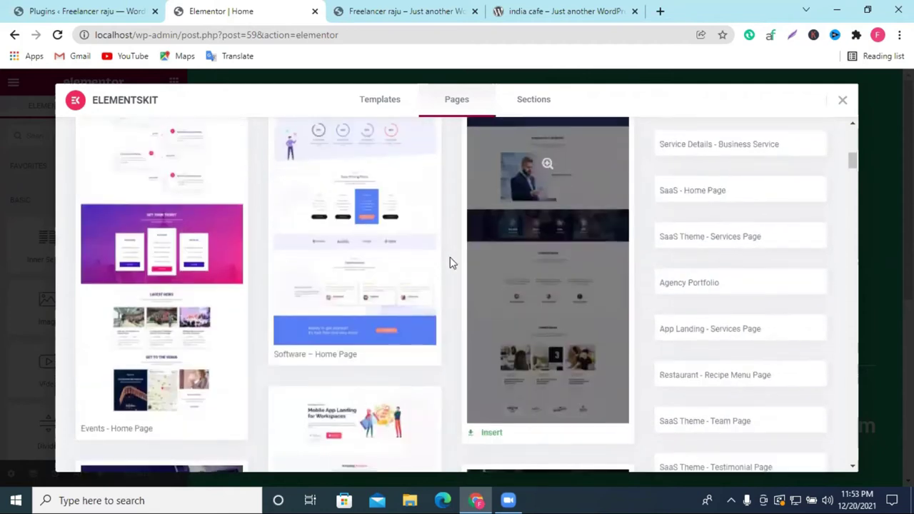
scroll(447, 262, "down", 6)
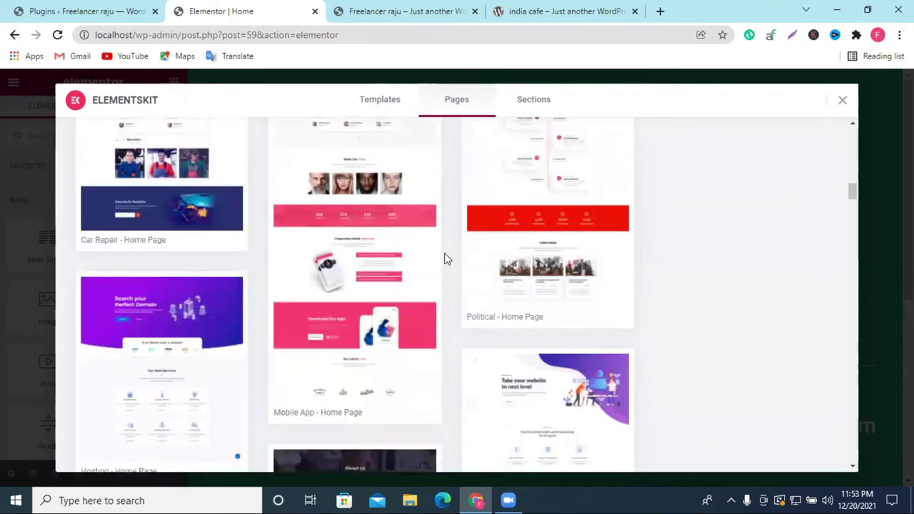
scroll(446, 256, "down", 2)
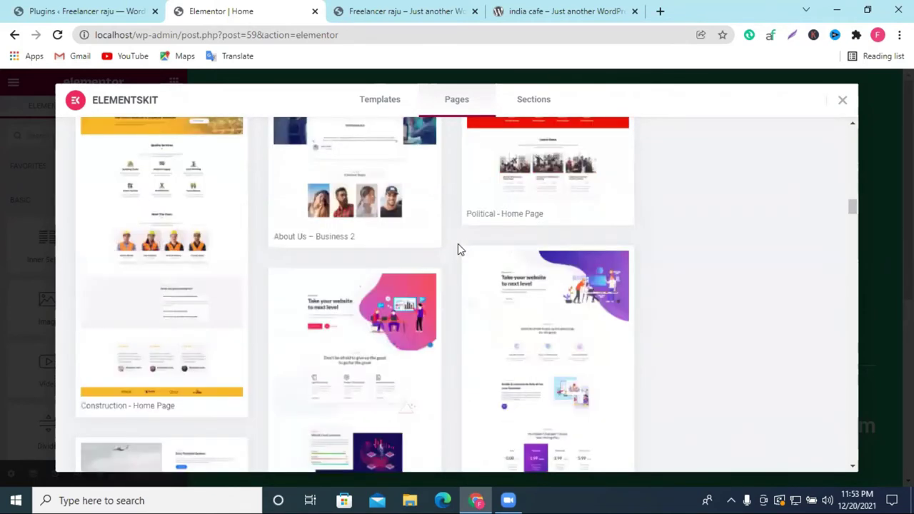
scroll(437, 264, "down", 3)
scroll(459, 241, "down", 3)
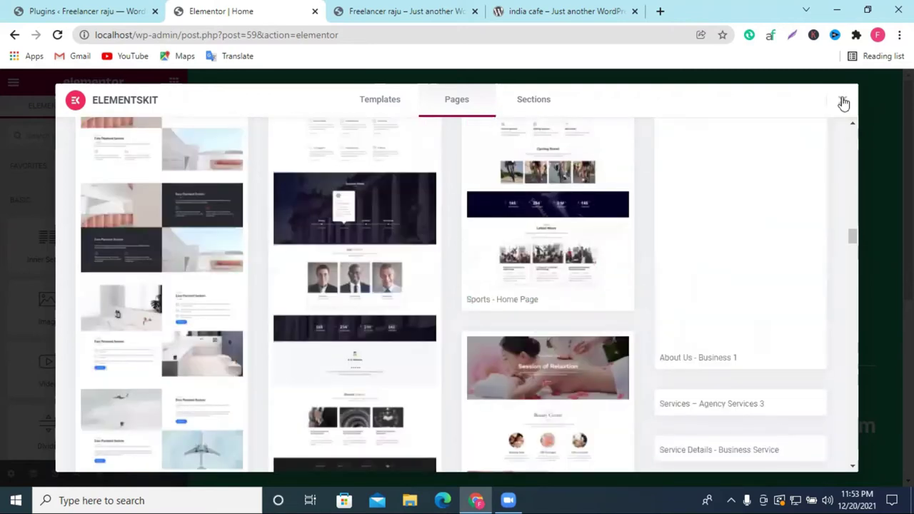
left_click(842, 103)
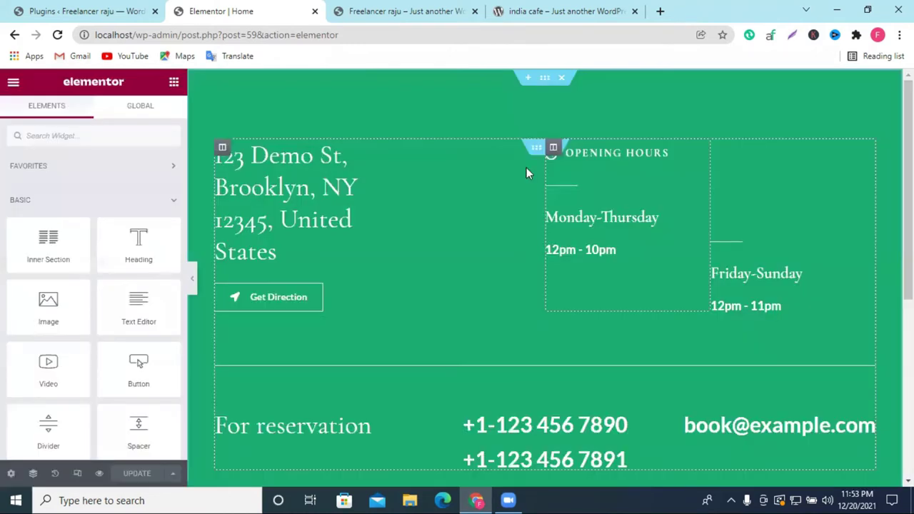
Reopen the ElementsKit library above the contact section and look further through its page templates for a food-related design, then close it
left_click(528, 78)
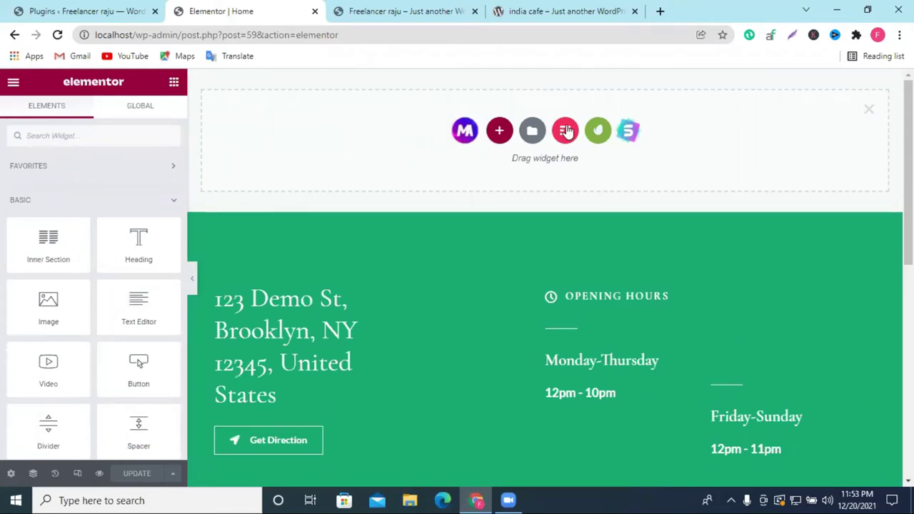
left_click(565, 130)
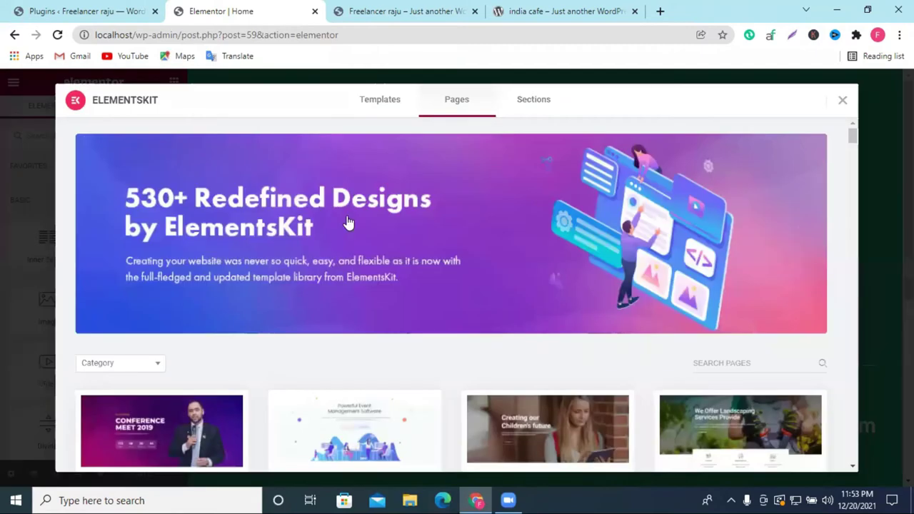
scroll(408, 226, "down", 5)
scroll(405, 227, "down", 5)
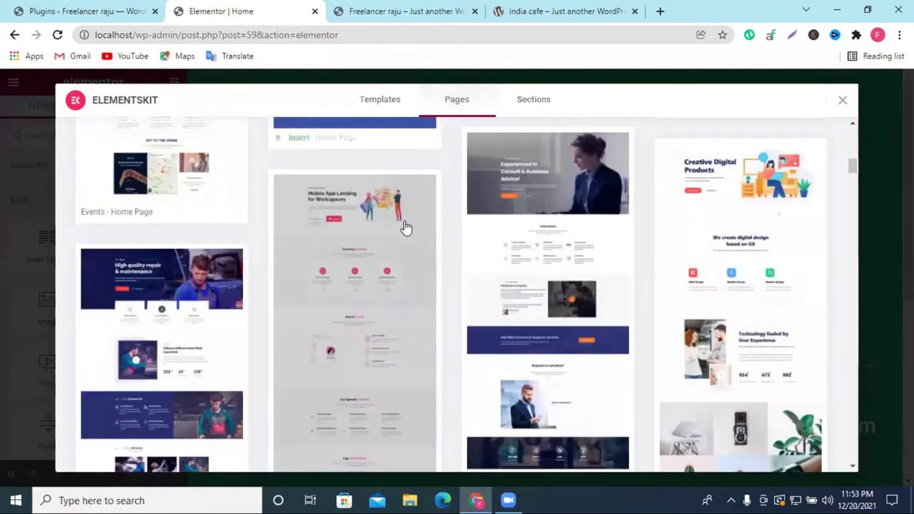
scroll(405, 225, "down", 5)
scroll(407, 221, "down", 5)
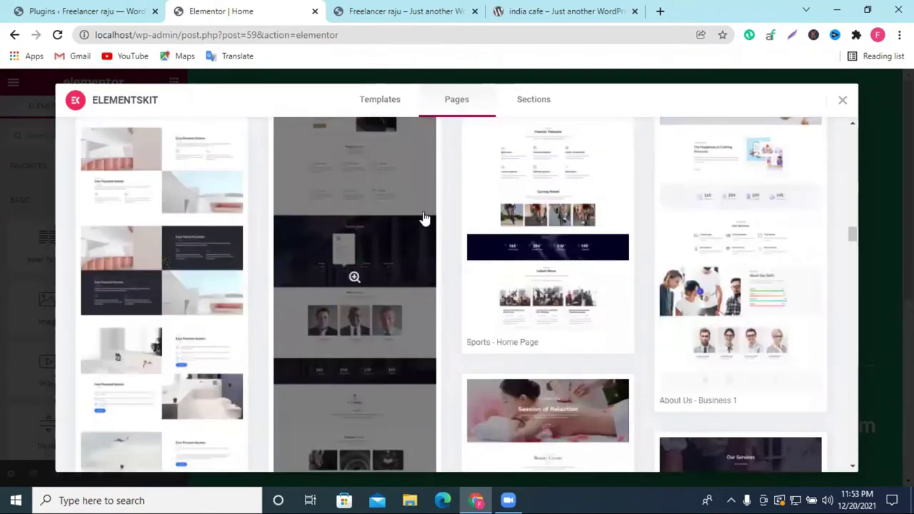
scroll(393, 255, "down", 5)
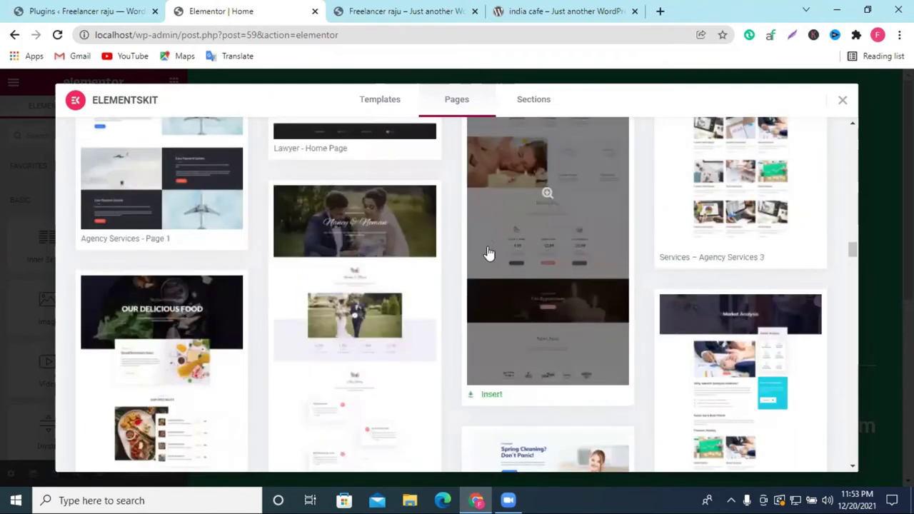
scroll(498, 244, "down", 2)
scroll(499, 244, "up", 1)
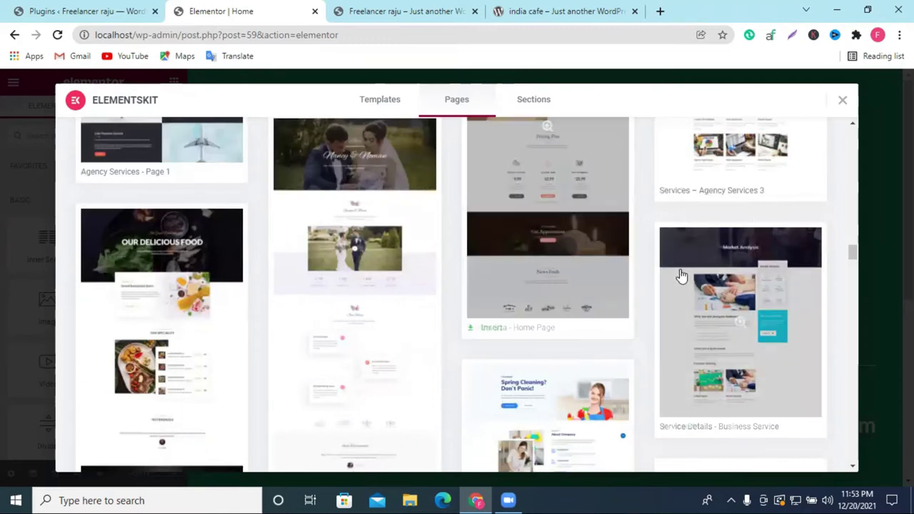
scroll(679, 272, "down", 5)
left_click(843, 100)
Examine the Envato Elements premium and free template kits from a new section above the contact section, then close the library
left_click(529, 78)
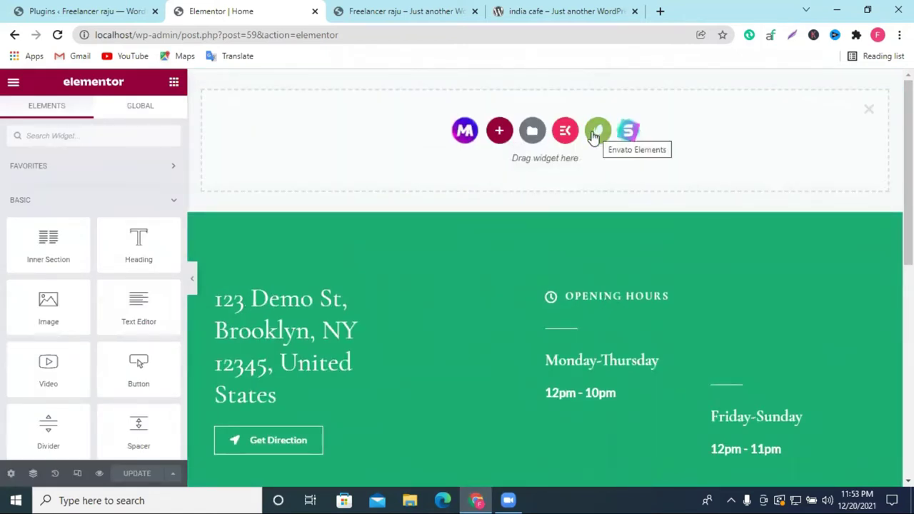
left_click(597, 133)
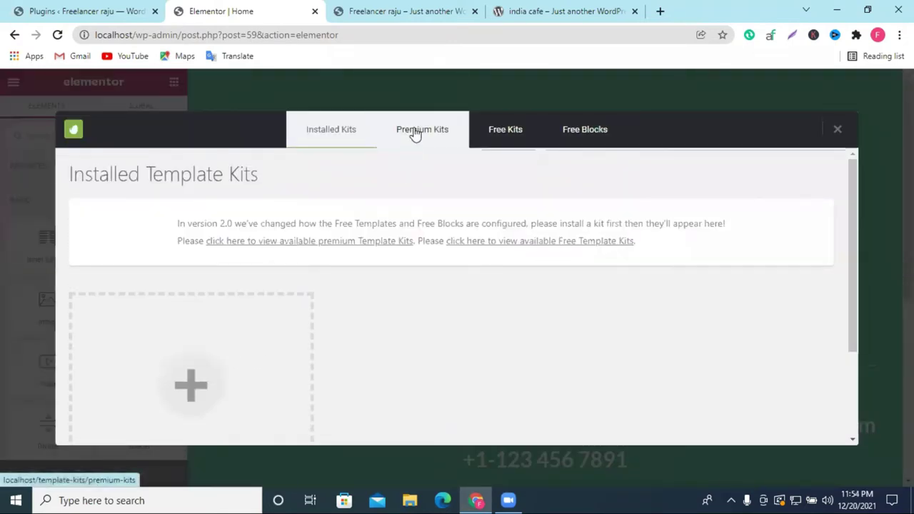
left_click(414, 134)
left_click(514, 133)
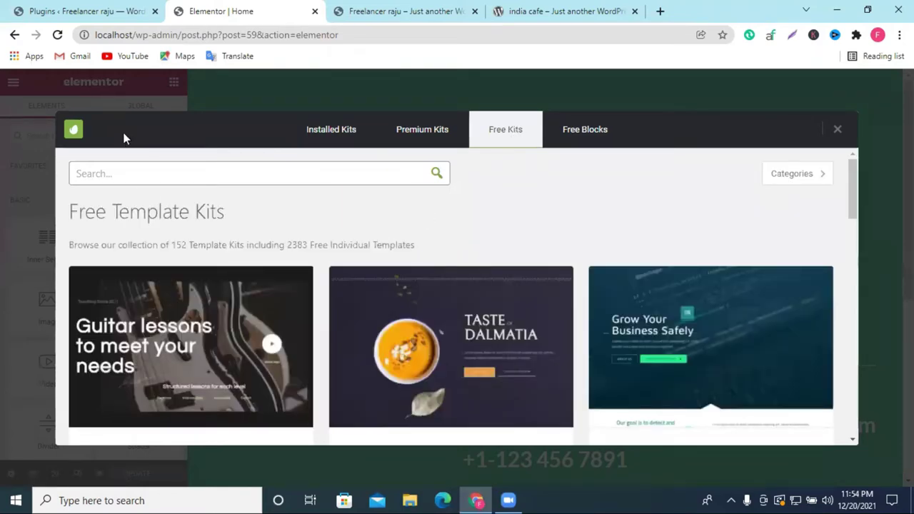
scroll(293, 317, "down", 5)
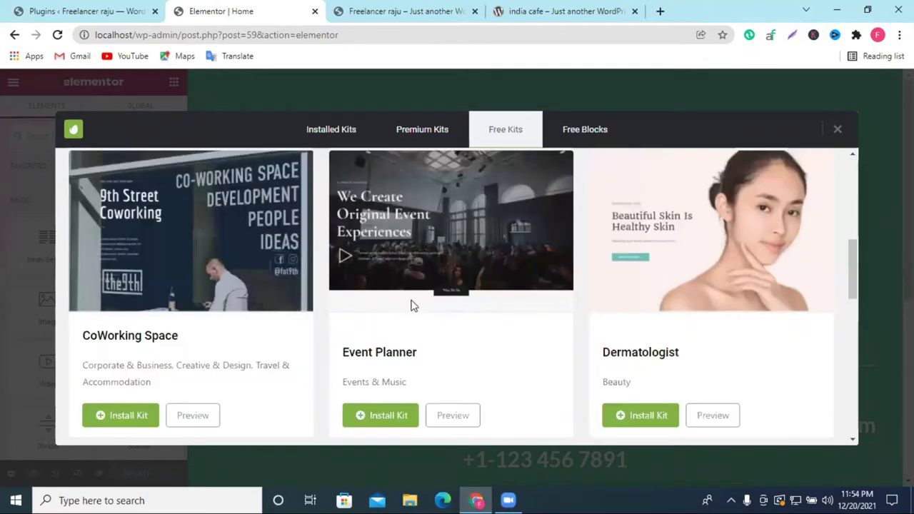
scroll(578, 347, "down", 4)
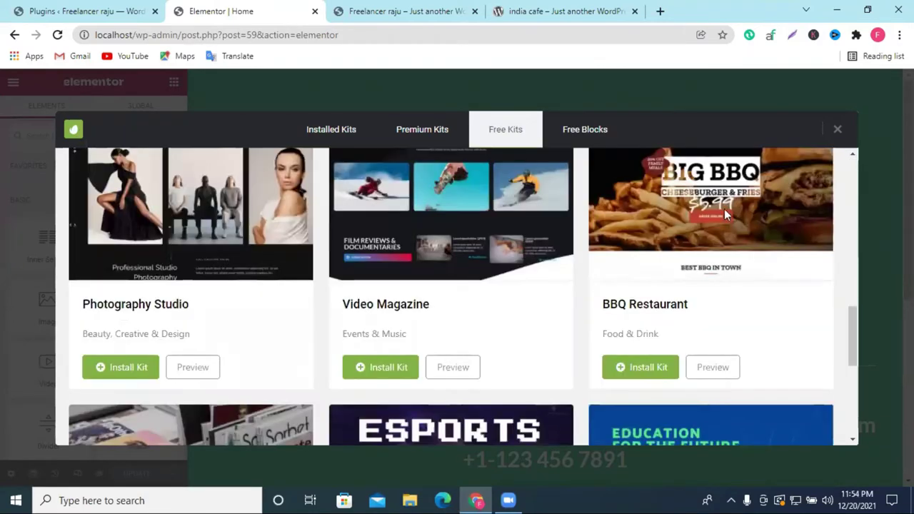
scroll(427, 291, "down", 6)
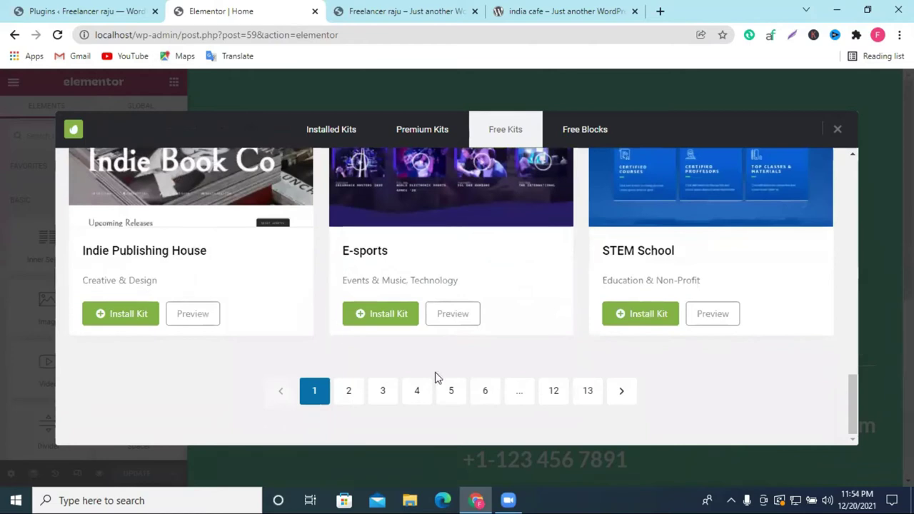
left_click(836, 129)
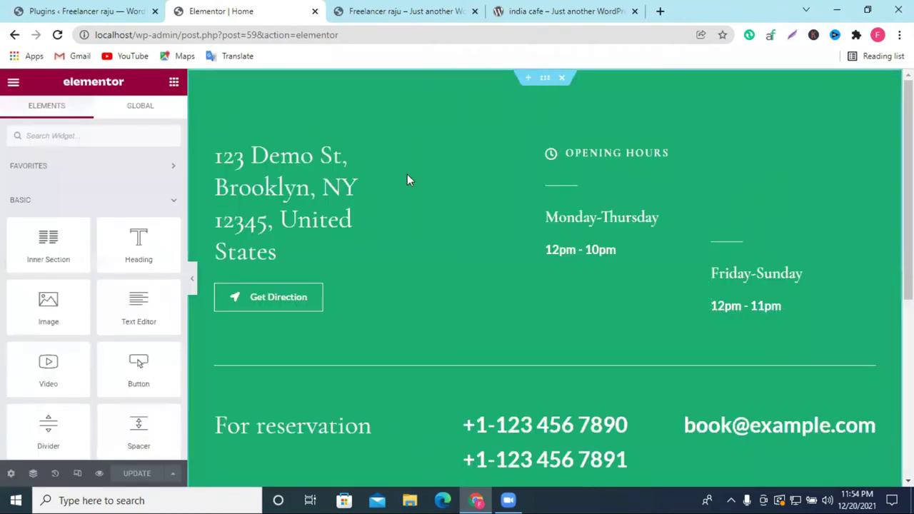
Add a section area above the contact section, browse the Master Addons ready pages across all sections, and close the library
left_click(528, 77)
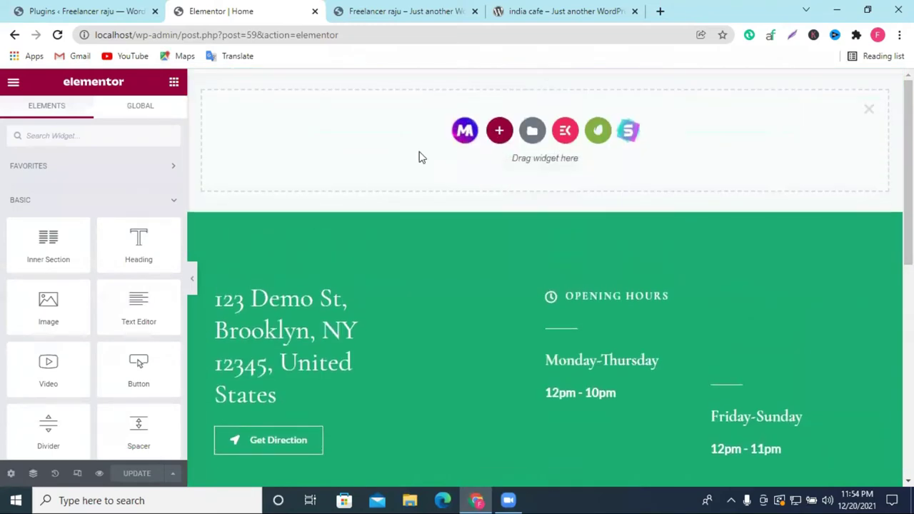
left_click(465, 131)
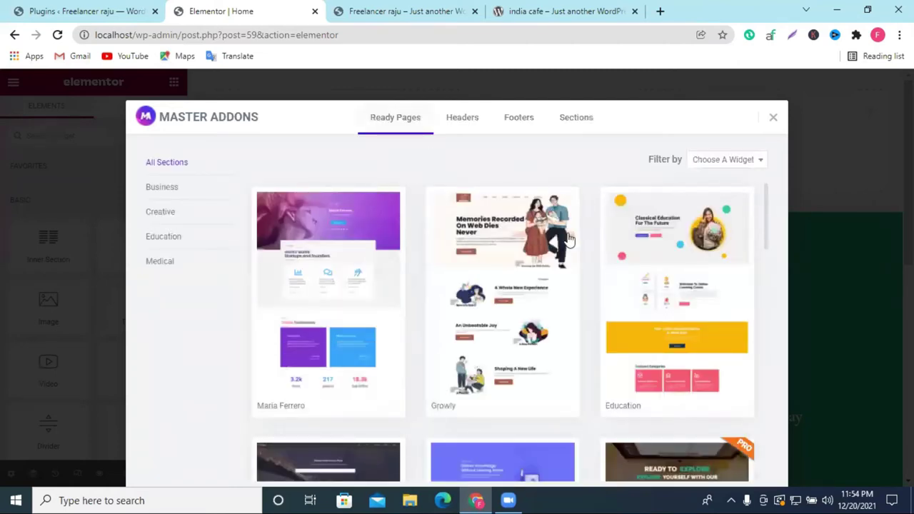
scroll(646, 286, "down", 2)
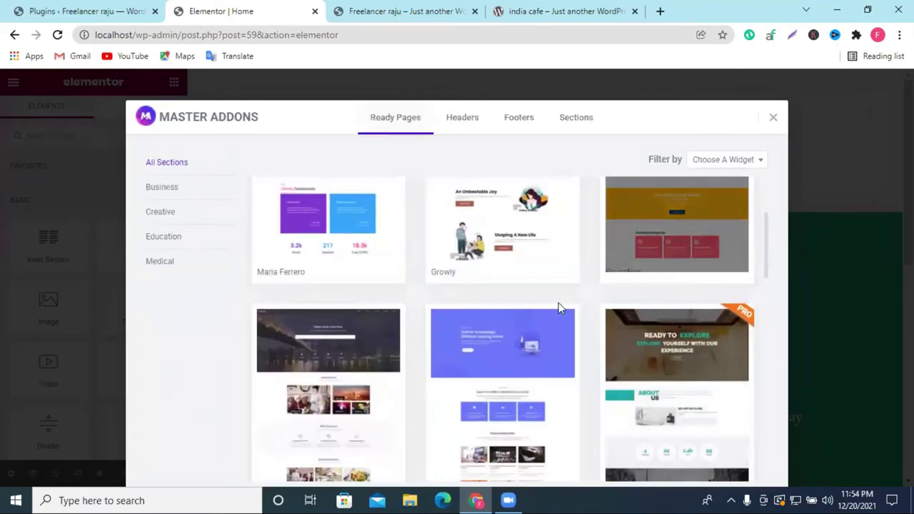
scroll(575, 322, "down", 3)
scroll(640, 331, "up", 2)
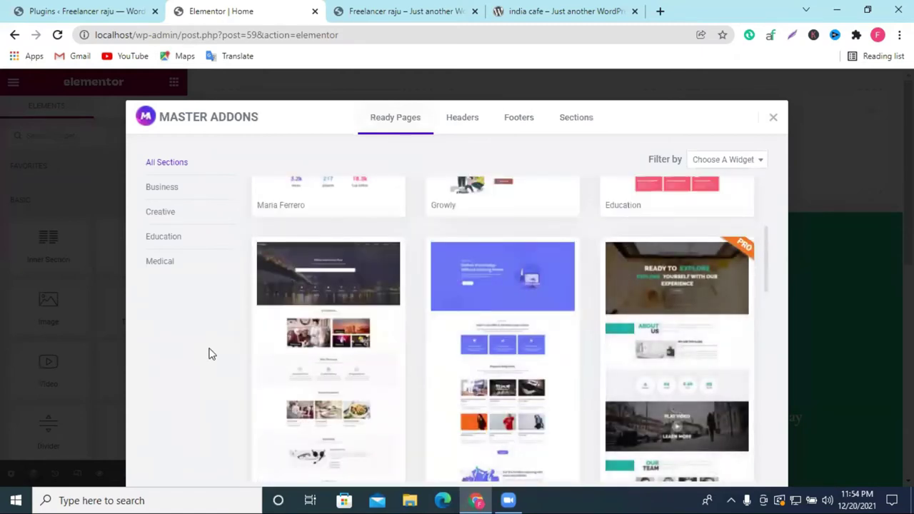
scroll(575, 314, "down", 2)
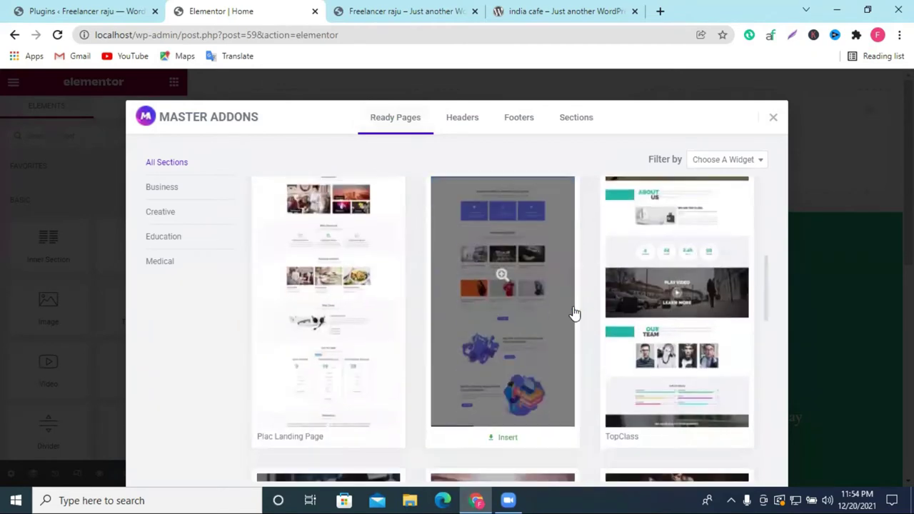
scroll(575, 313, "down", 5)
scroll(514, 323, "up", 3)
scroll(479, 323, "up", 5)
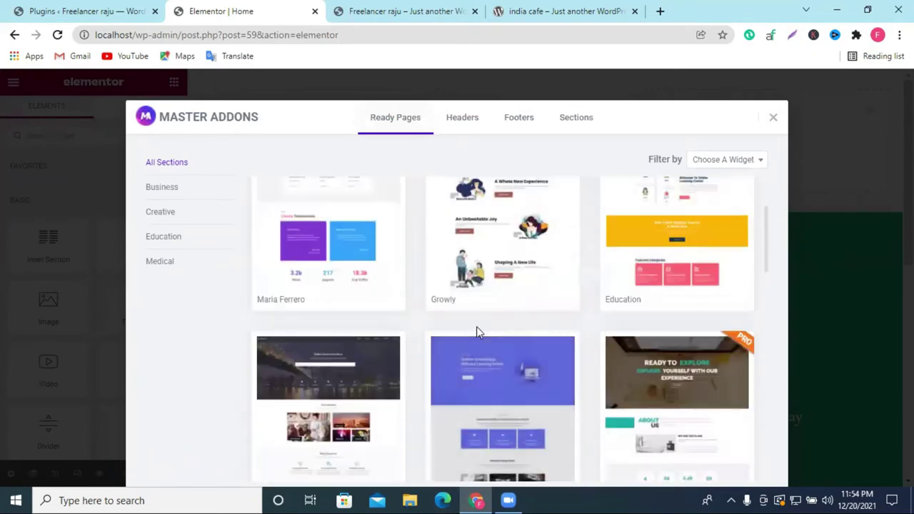
scroll(476, 326, "up", 2)
left_click(771, 118)
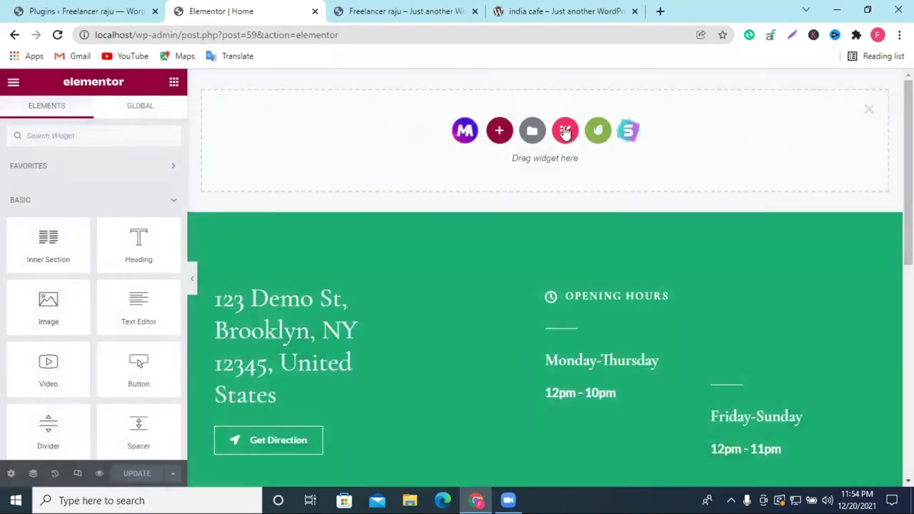
Insert the ElementsKit "Restaurant - Home Page" template with the Our Delicious Food banner above the green contact section
left_click(564, 131)
scroll(394, 292, "down", 10)
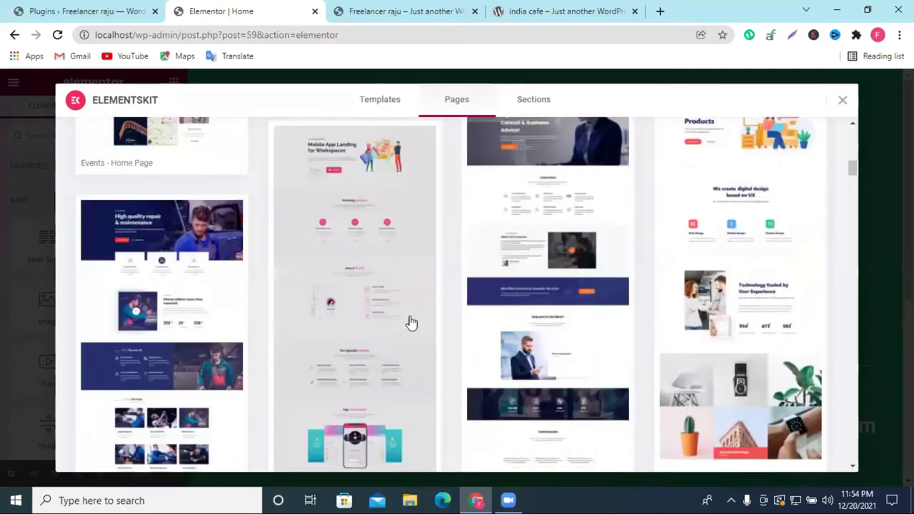
scroll(431, 324, "down", 10)
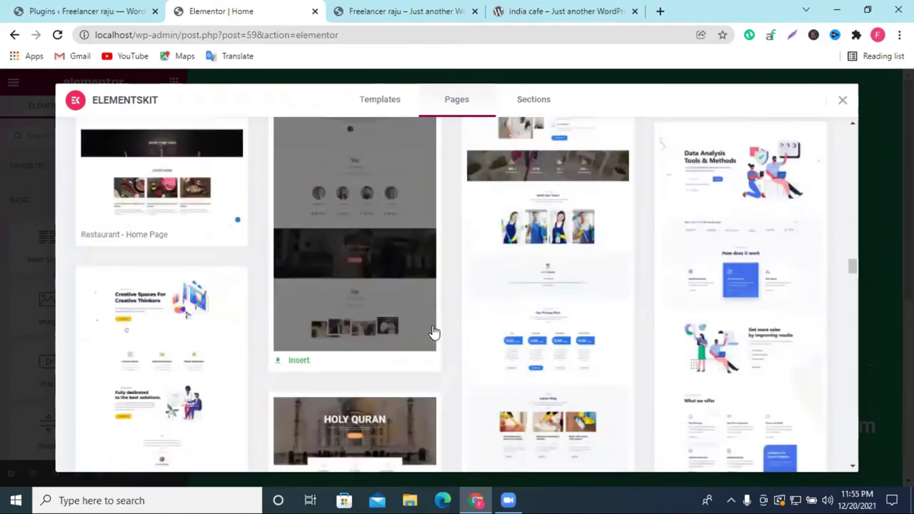
scroll(140, 218, "up", 2)
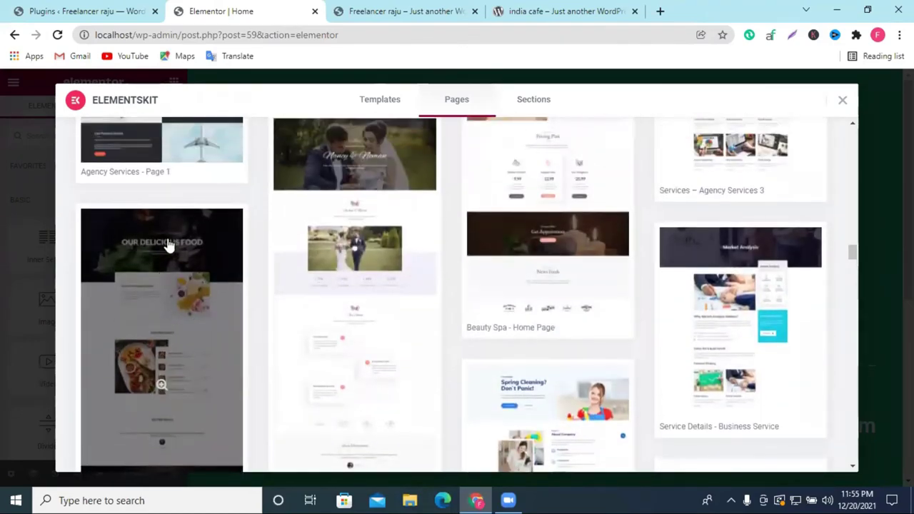
scroll(160, 250, "down", 4)
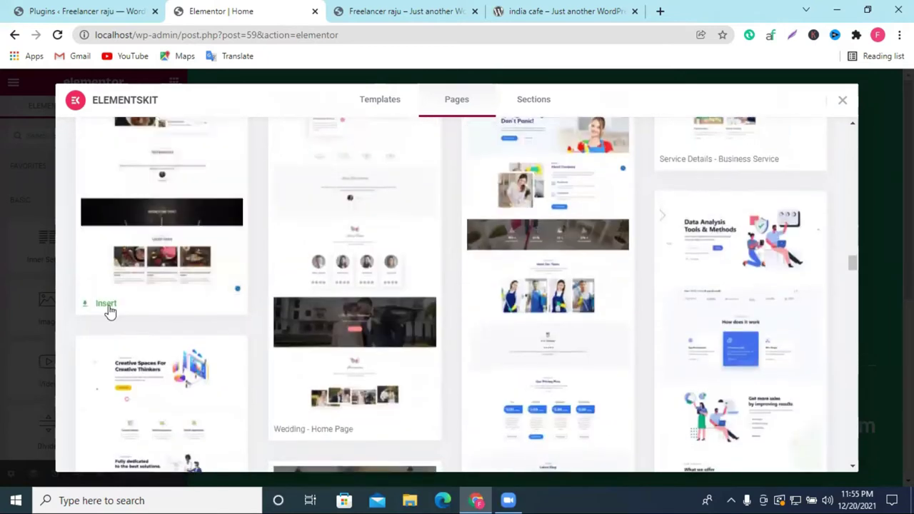
left_click(105, 304)
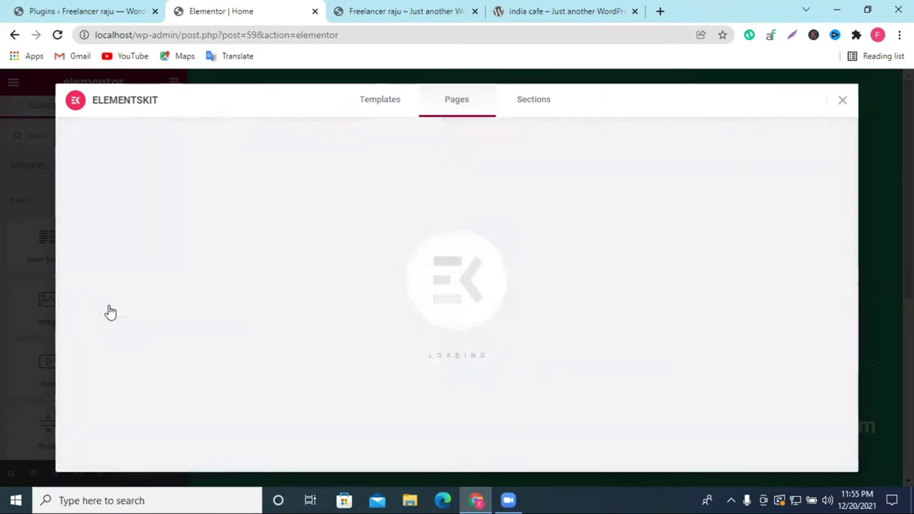
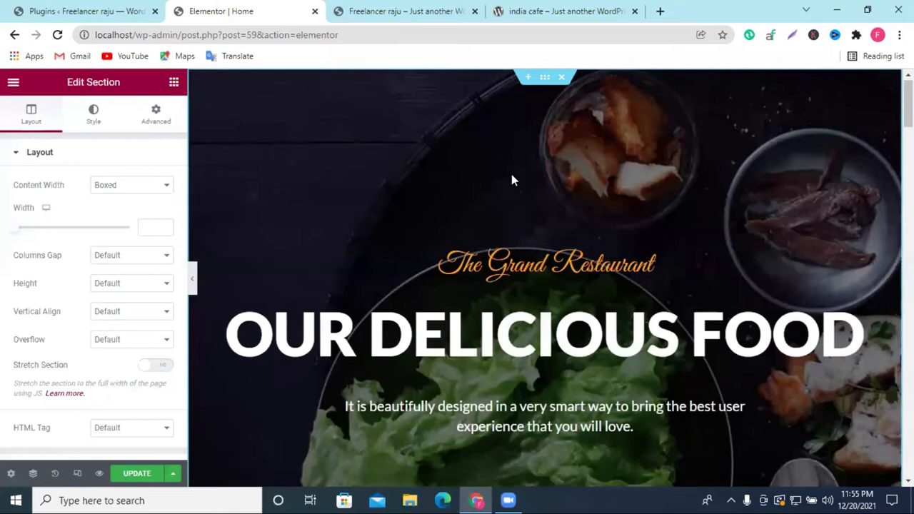
Delete the Today's Speciality, Testimonials, Book Your Table and Latest News sections and the empty section above the green contact section
scroll(511, 174, "down", 10)
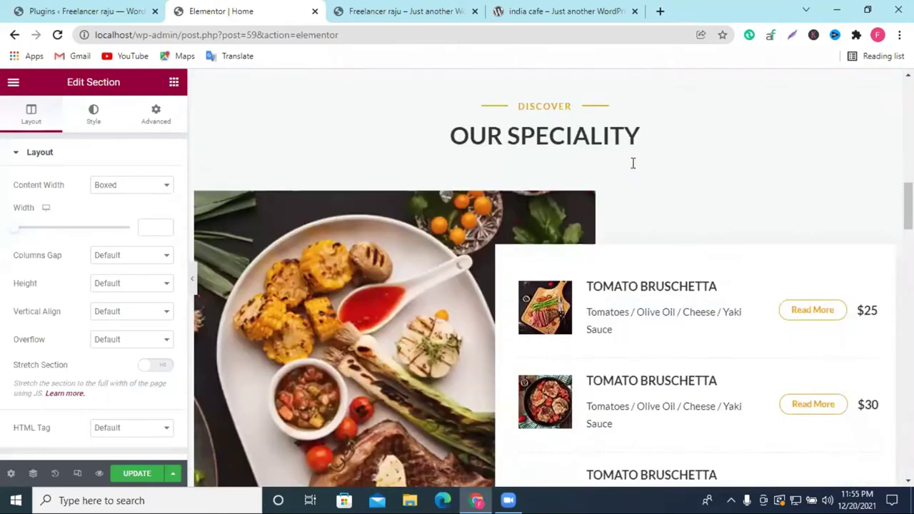
scroll(633, 163, "down", 8)
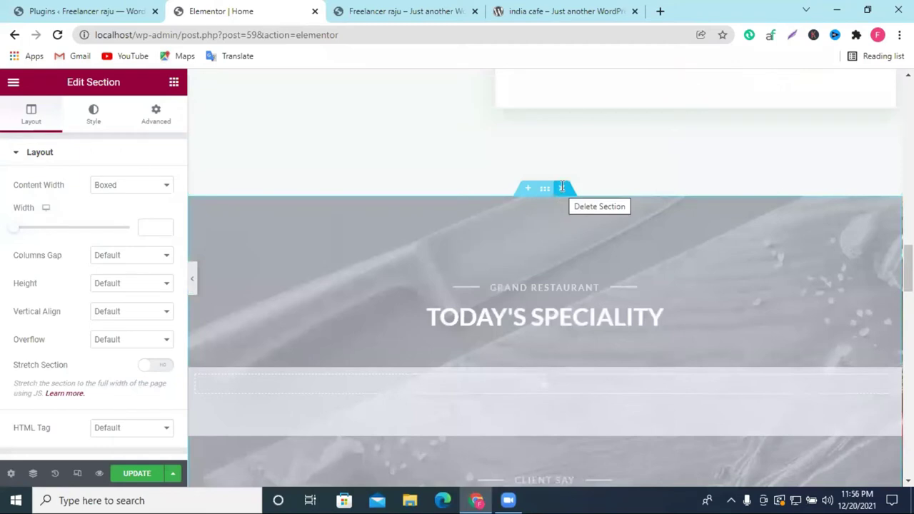
left_click(561, 187)
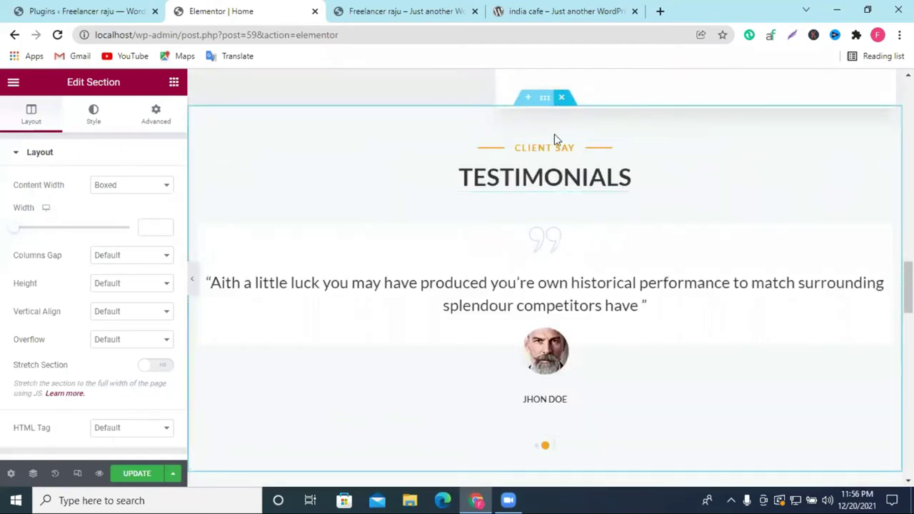
left_click(553, 129)
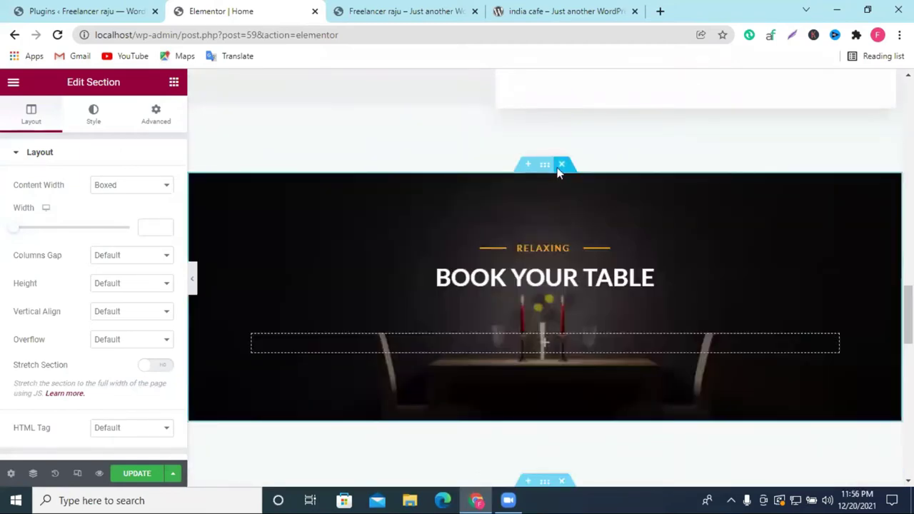
left_click(559, 166)
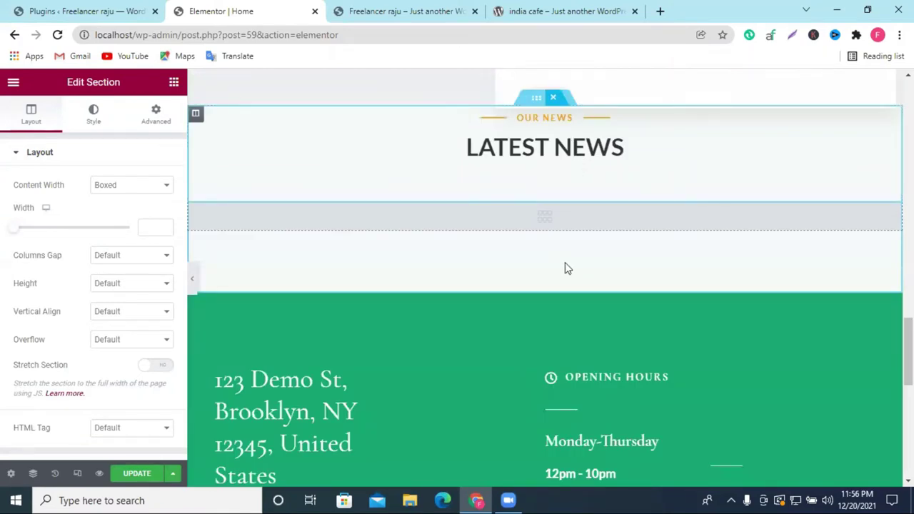
left_click(562, 239)
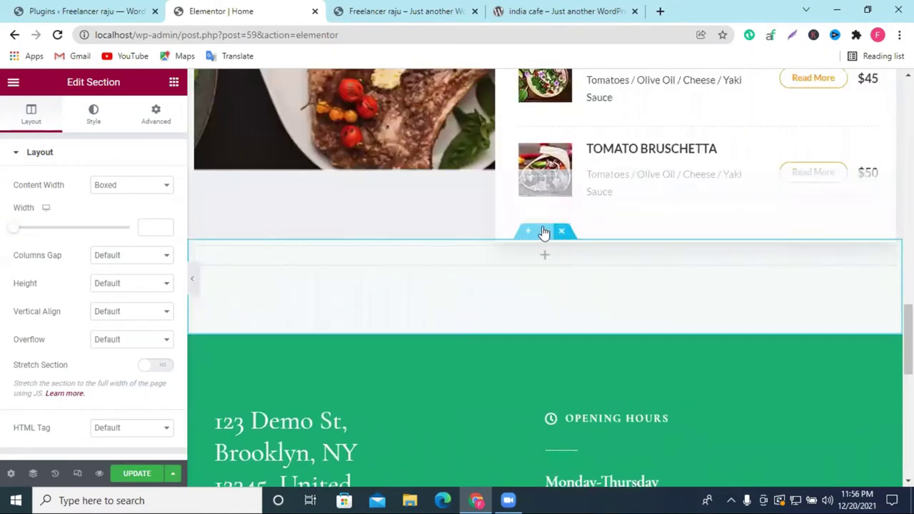
right_click(411, 217)
left_click(432, 407)
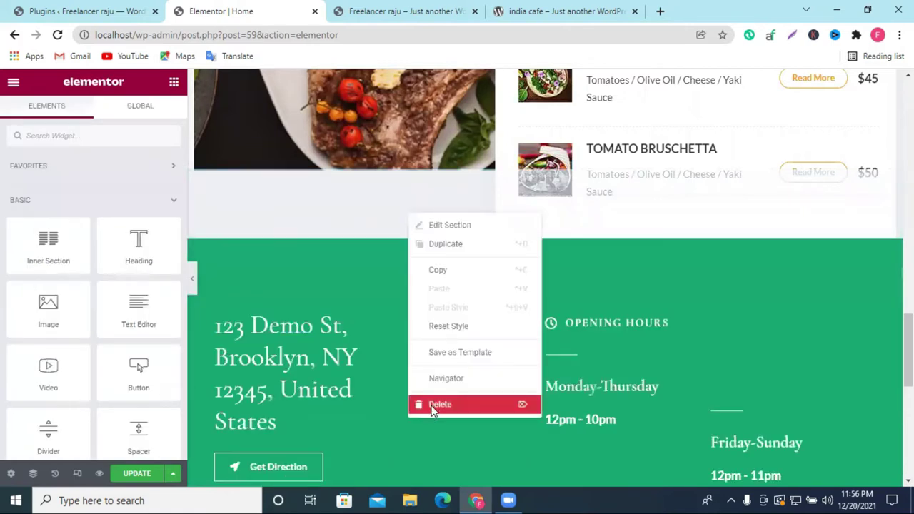
Check the remaining banner, Grand Restaurant Story and Our Speciality sections, and update the page
scroll(518, 252, "up", 5)
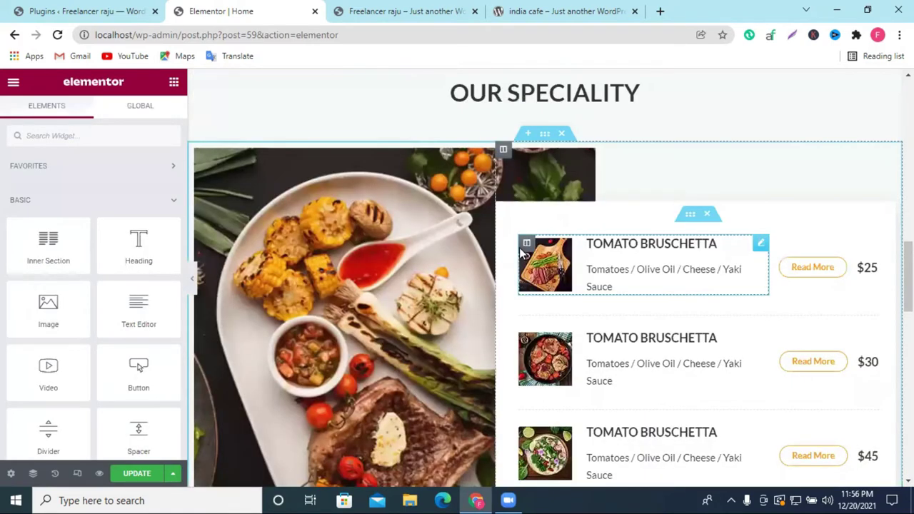
scroll(521, 250, "up", 5)
scroll(532, 153, "up", 1)
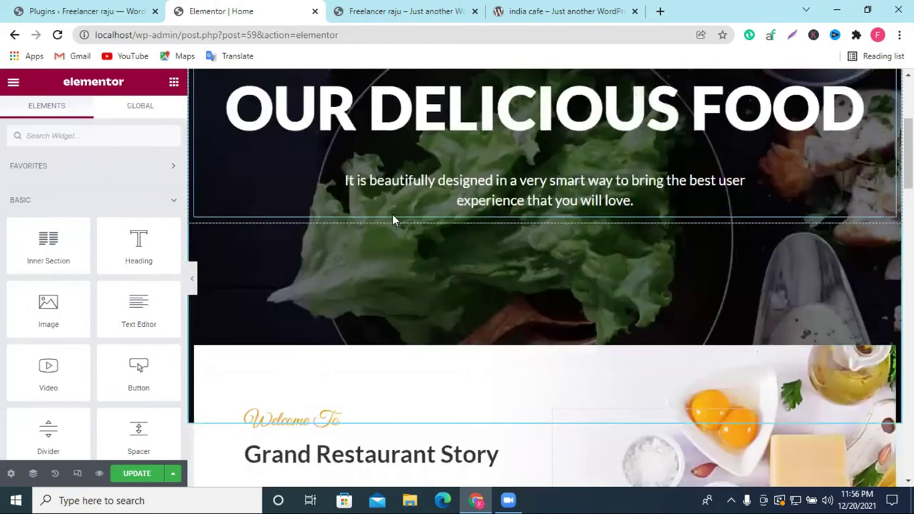
scroll(392, 219, "down", 4)
scroll(536, 190, "down", 2)
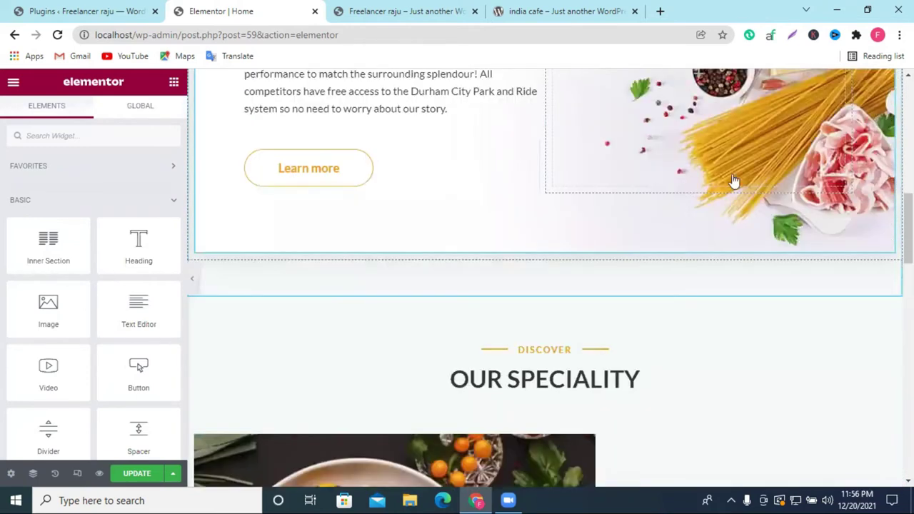
scroll(733, 182, "down", 3)
scroll(621, 224, "down", 1)
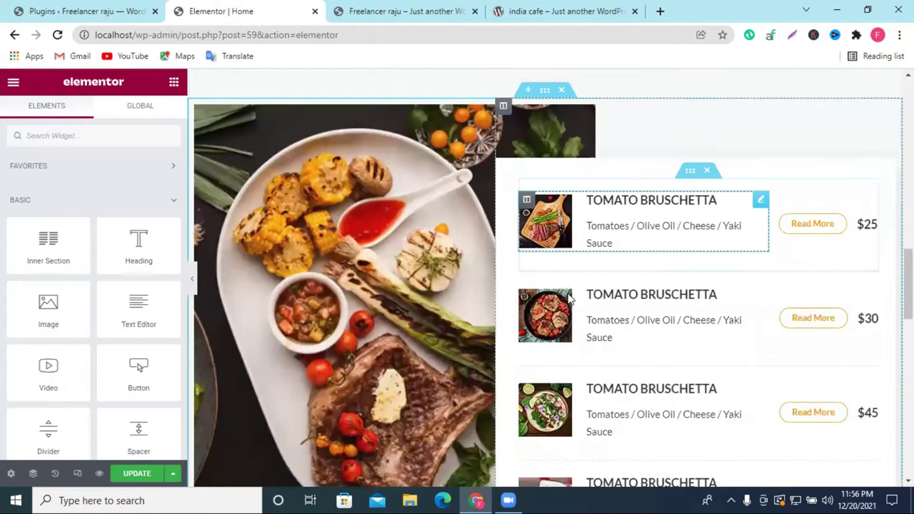
scroll(568, 298, "down", 2)
left_click(137, 473)
Reload the live homepage and examine its layout from the Our Delicious Food banner down to the footer
scroll(509, 307, "up", 5)
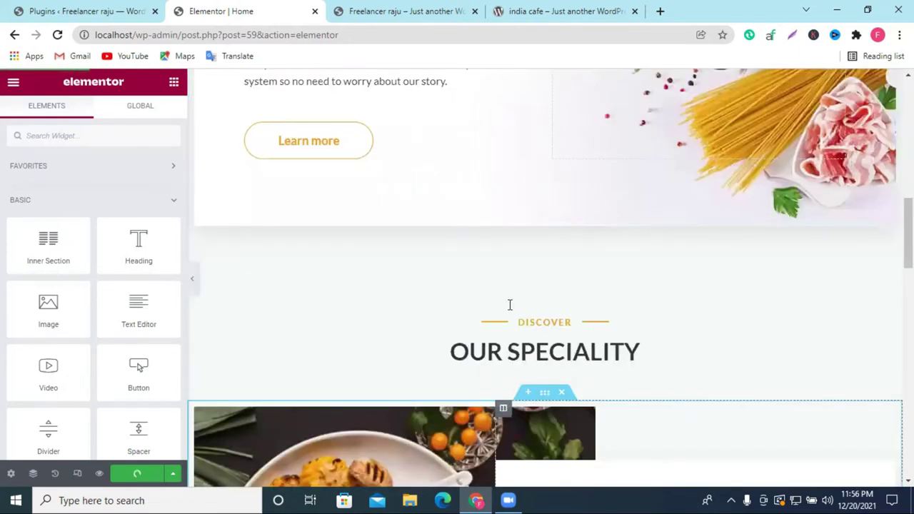
scroll(509, 305, "up", 5)
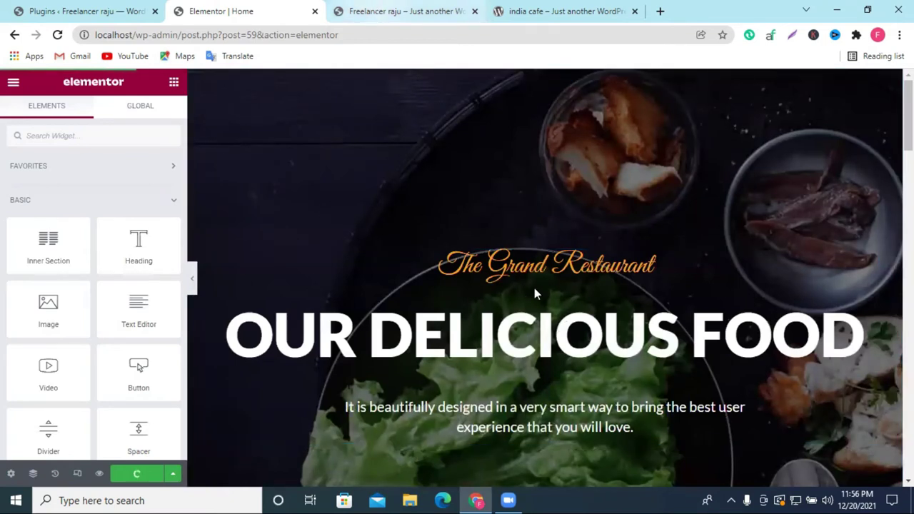
scroll(611, 284, "down", 4)
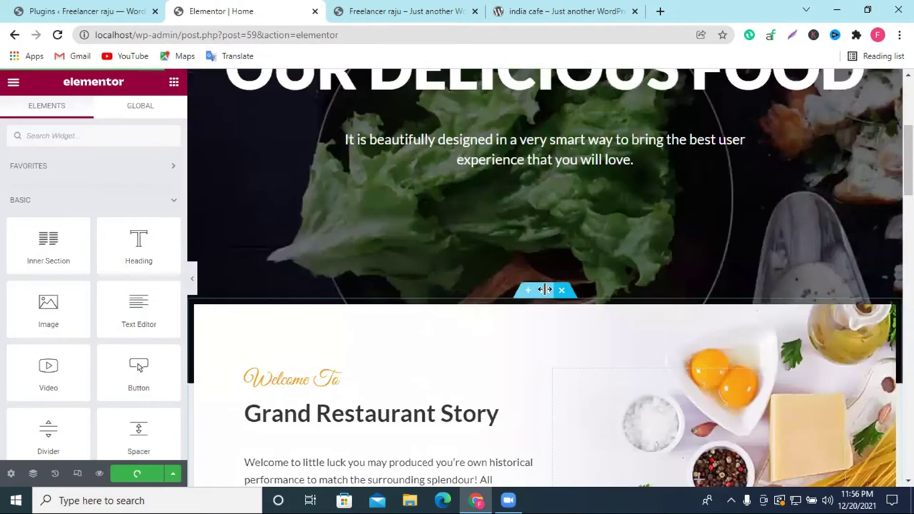
scroll(684, 270, "down", 1)
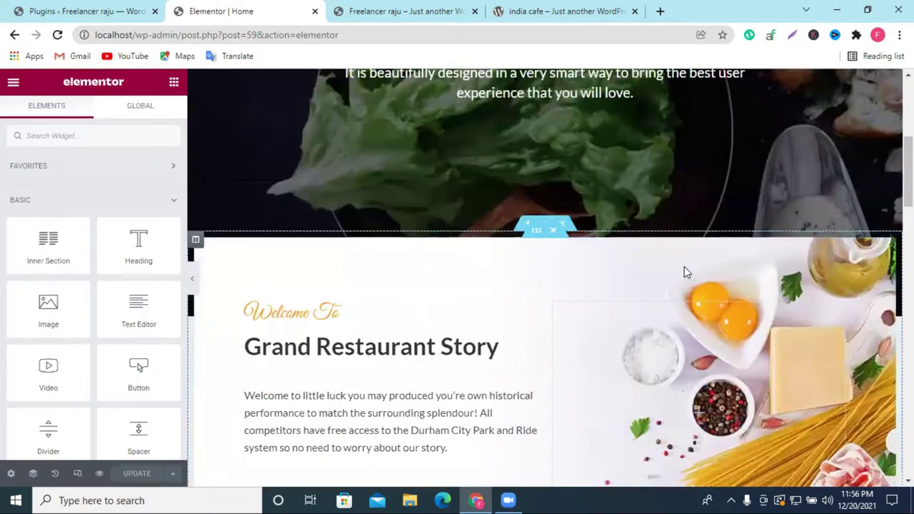
scroll(683, 267, "down", 4)
left_click(399, 12)
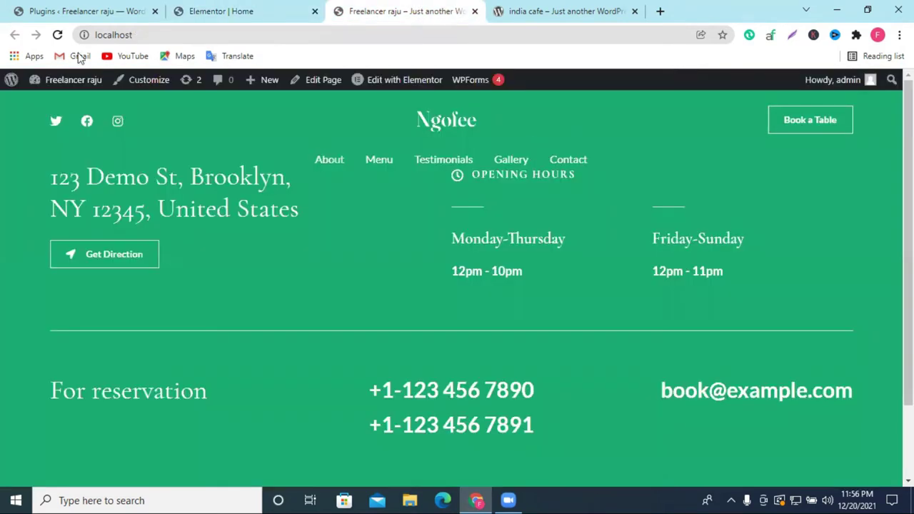
left_click(58, 36)
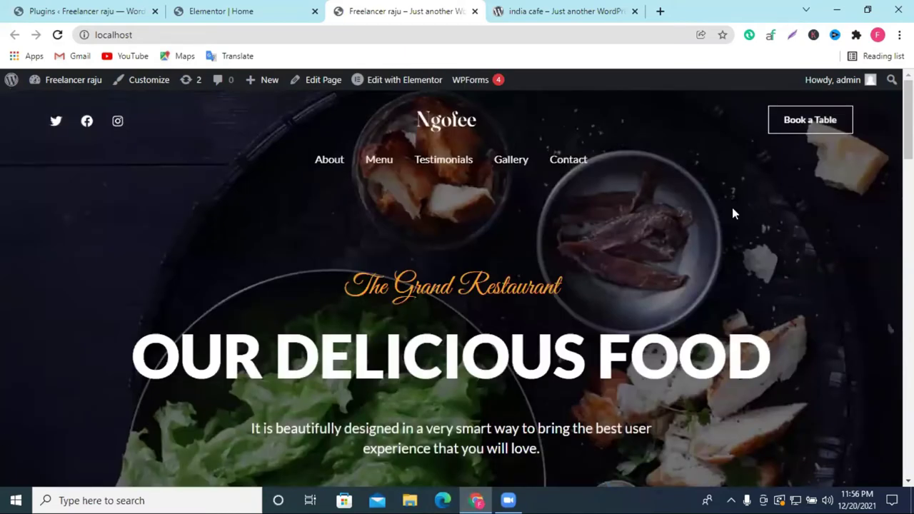
scroll(732, 213, "down", 5)
scroll(731, 214, "down", 6)
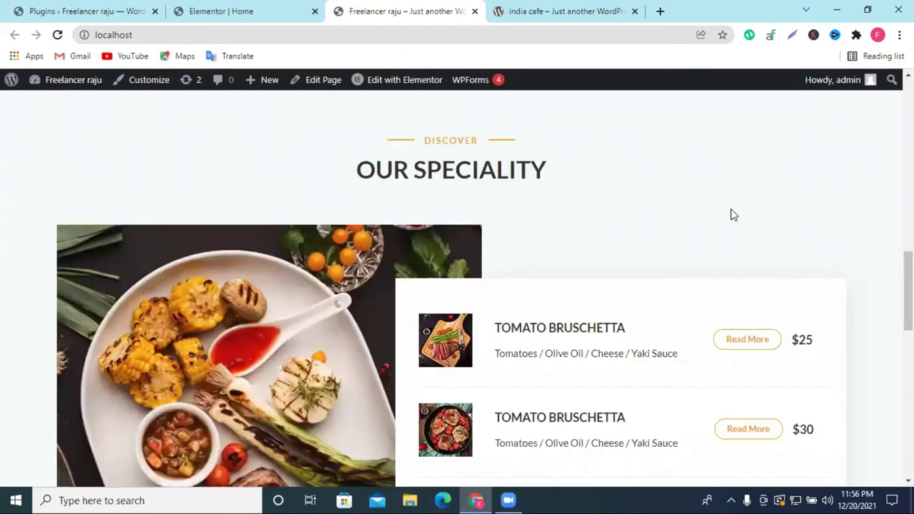
scroll(699, 216, "down", 6)
scroll(542, 251, "down", 5)
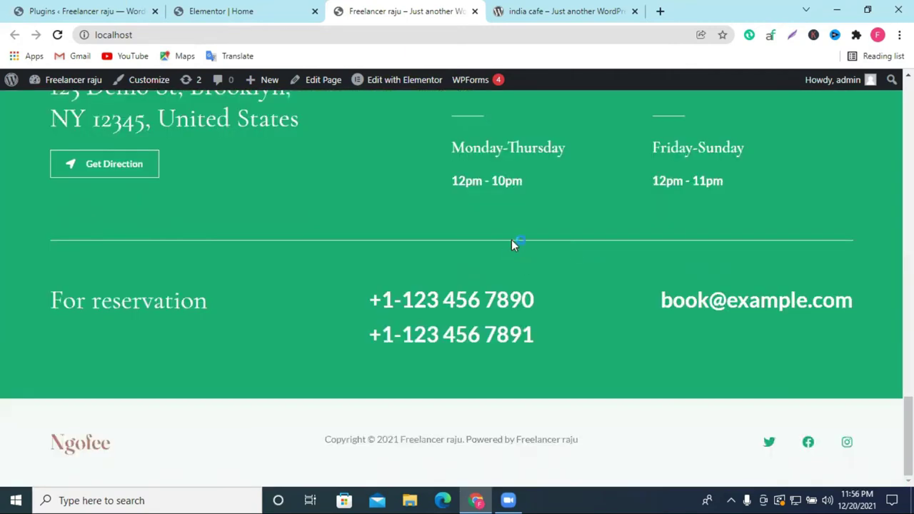
scroll(511, 239, "up", 10)
scroll(564, 232, "up", 5)
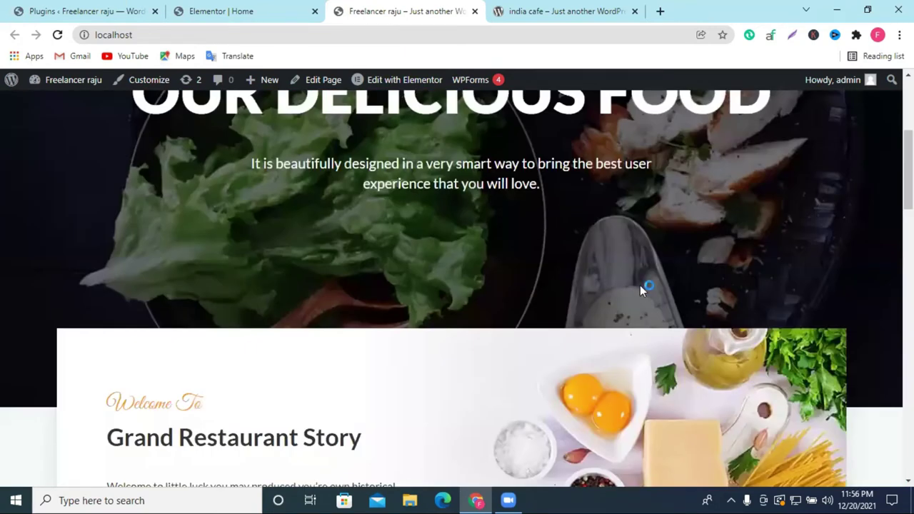
scroll(639, 285, "up", 3)
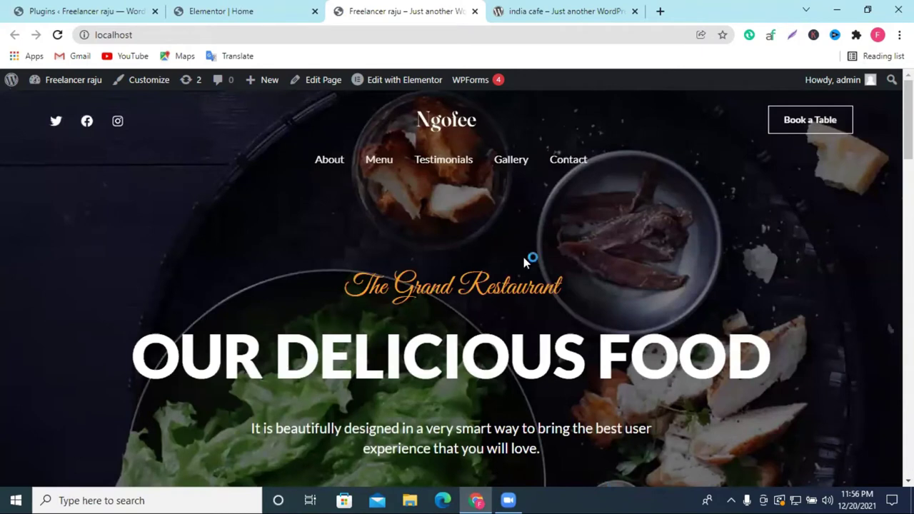
Return to the Elementor editor and open the image chooser for the Our Delicious Food banner section's background
key("ctrl+shift+Tab")
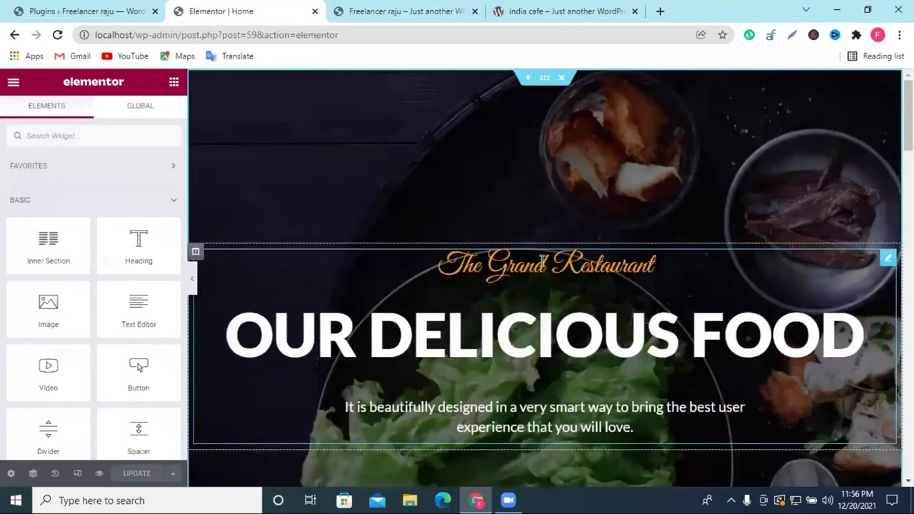
left_click(545, 80)
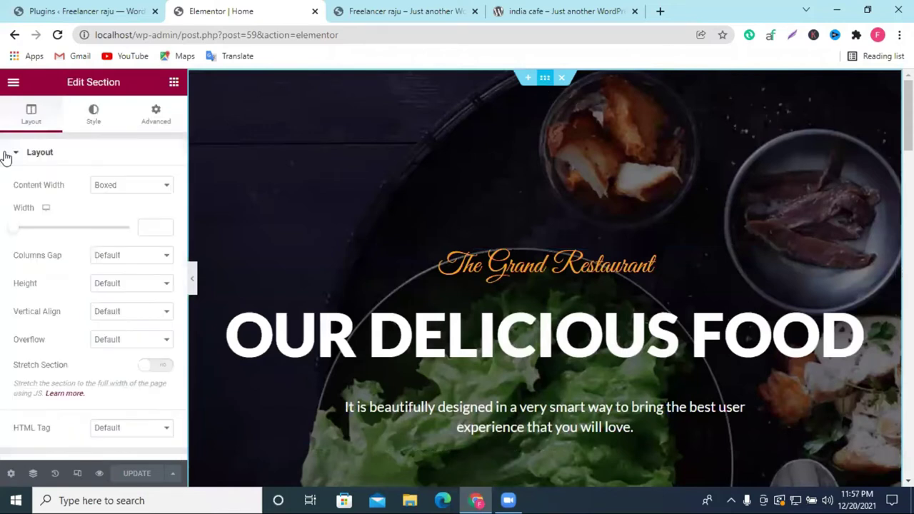
left_click(95, 123)
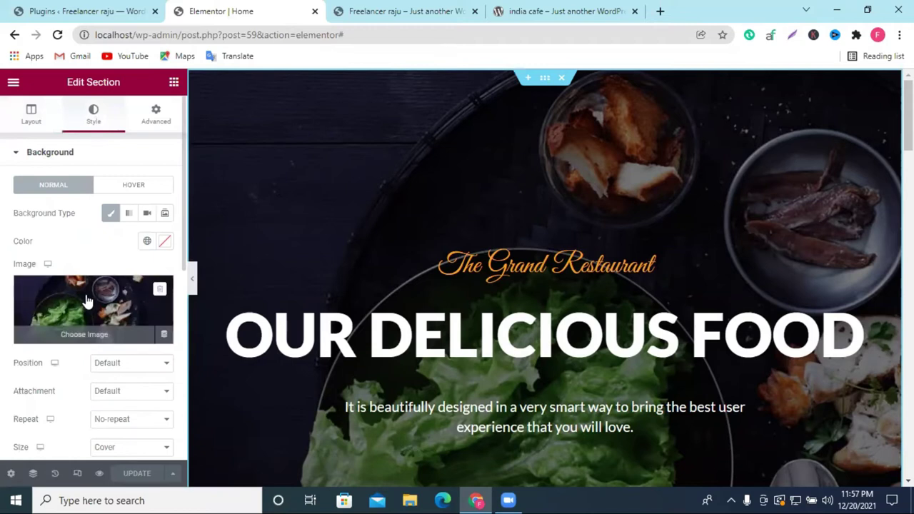
left_click(150, 291)
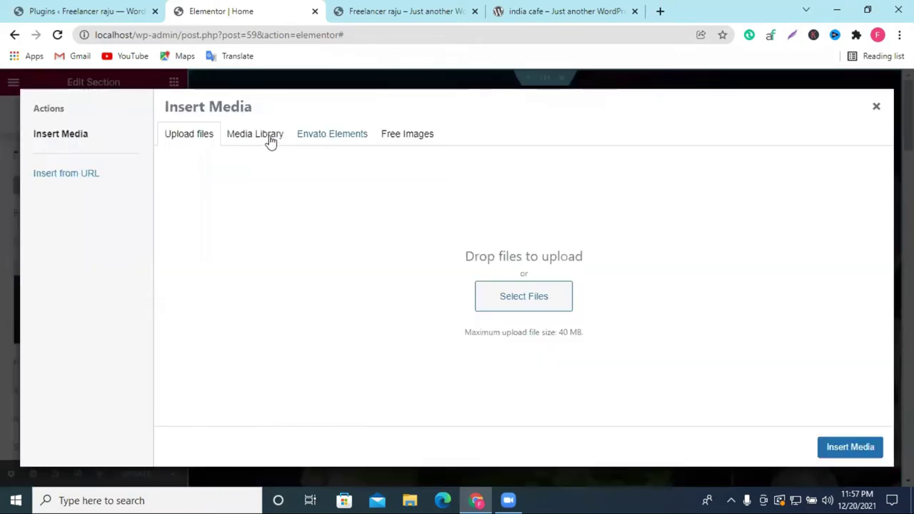
Show the free images in the Insert Media window and search Google for pixabay in a new browser tab
left_click(405, 135)
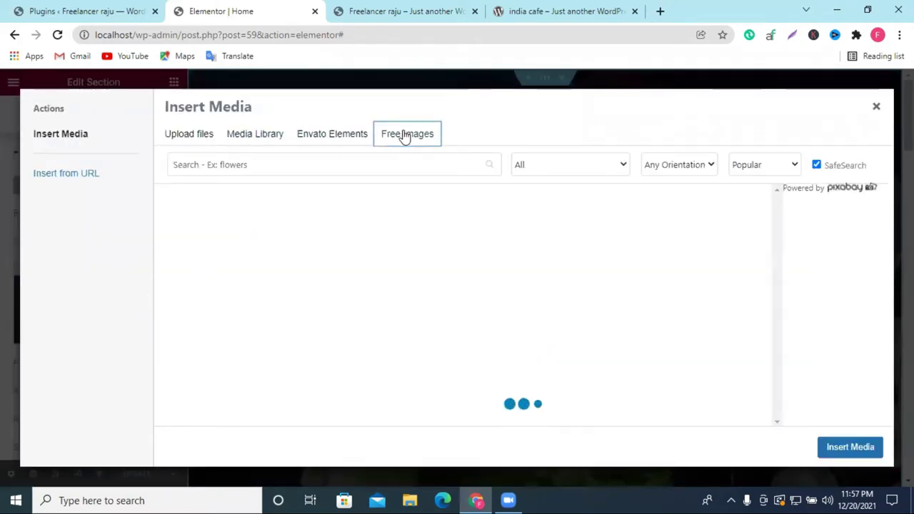
left_click(660, 11)
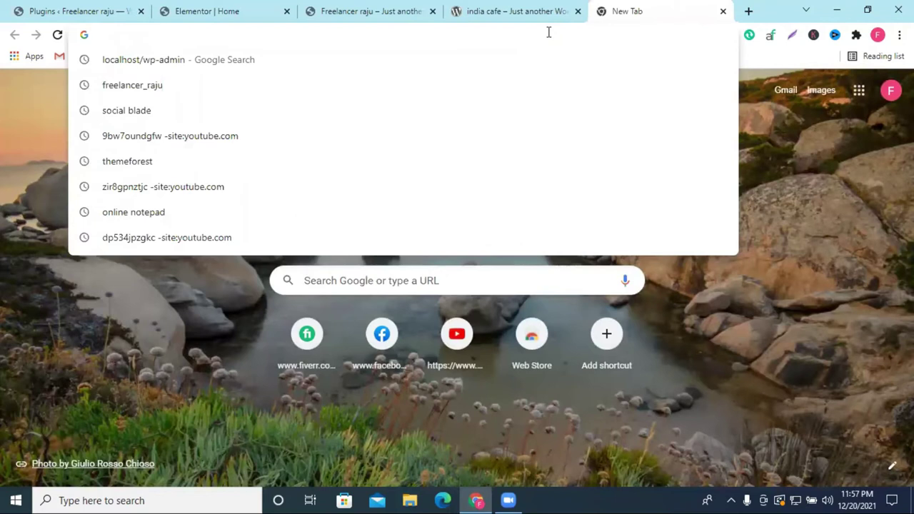
type("pi")
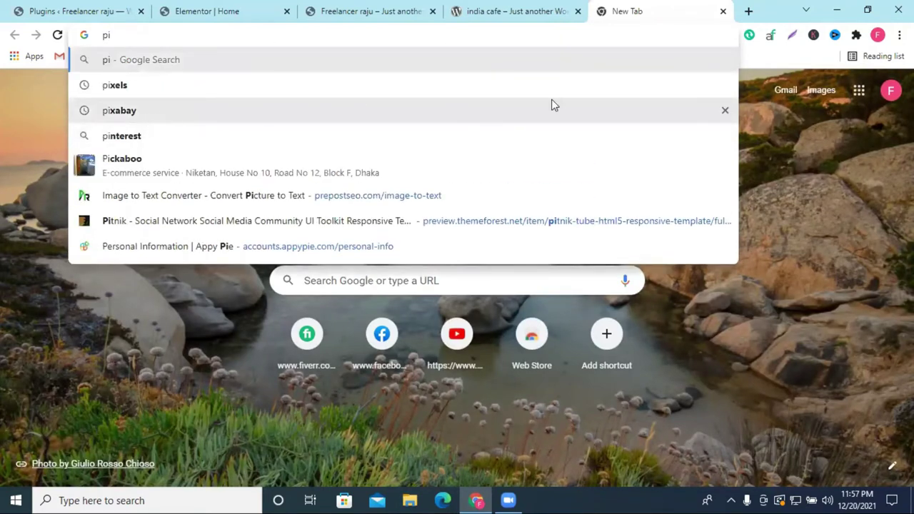
left_click(237, 113)
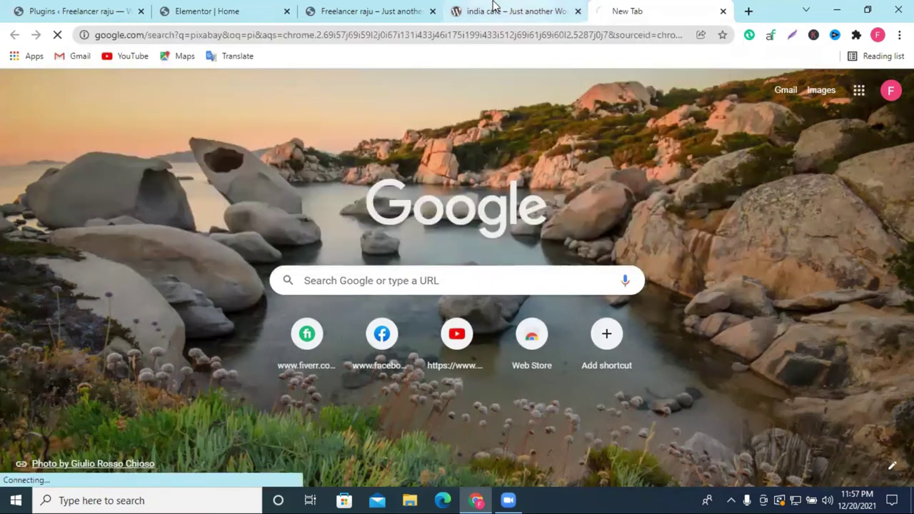
Return to the Elementor editor's Insert Media window and search the free images for food
left_click(456, 10)
left_click(343, 8)
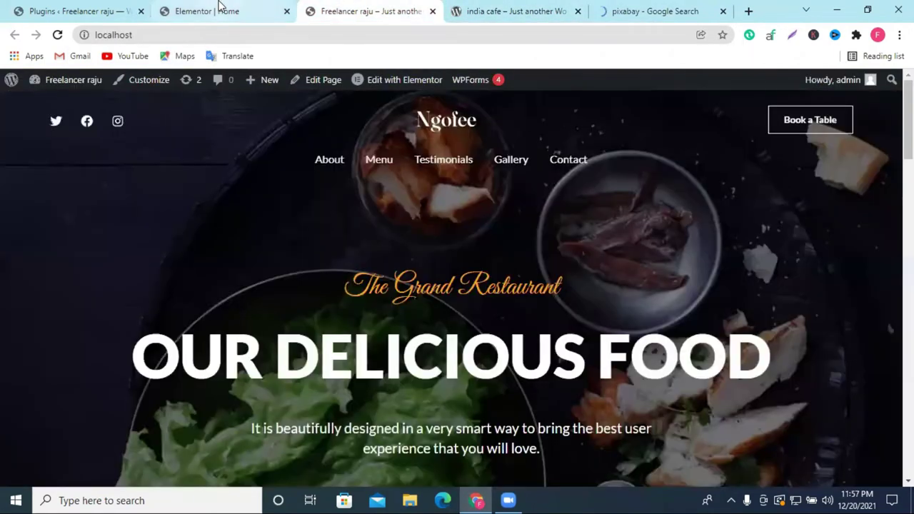
left_click(218, 9)
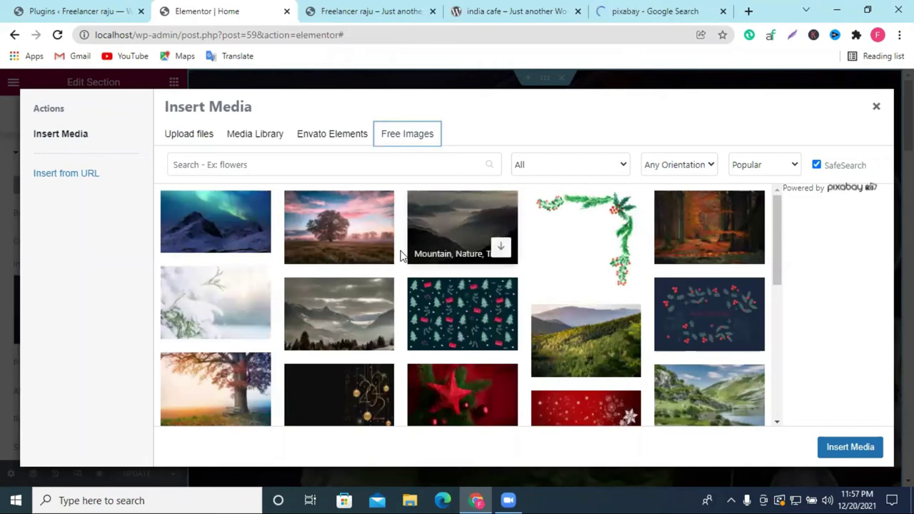
left_click(278, 165)
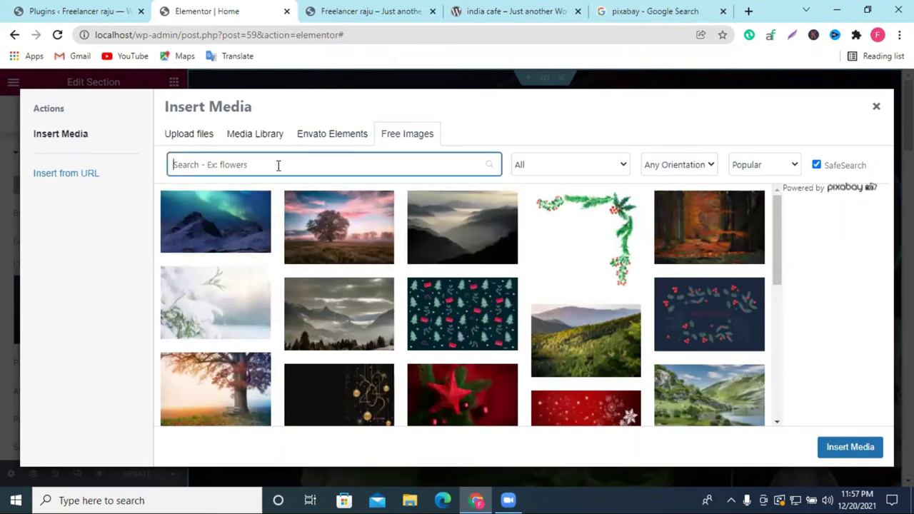
type("food")
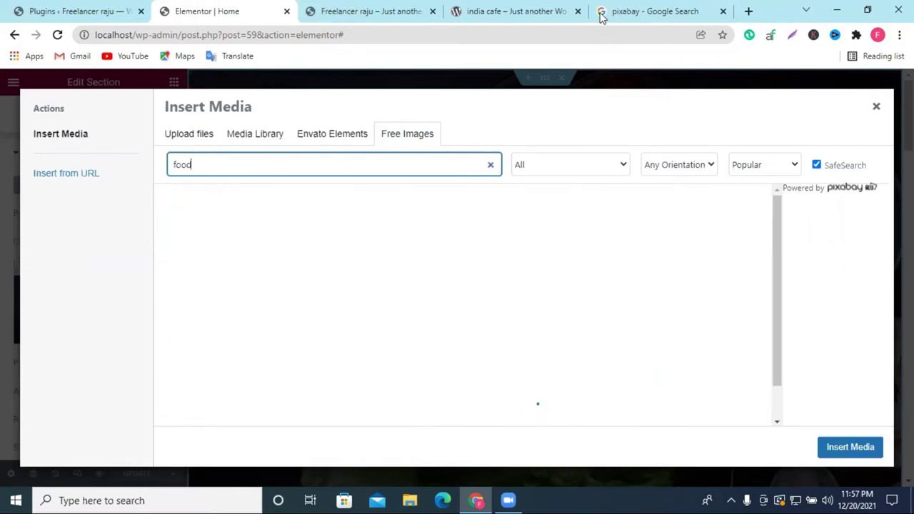
Open the Pixabay website from the Google results, search its images for food and look through them
left_click(626, 9)
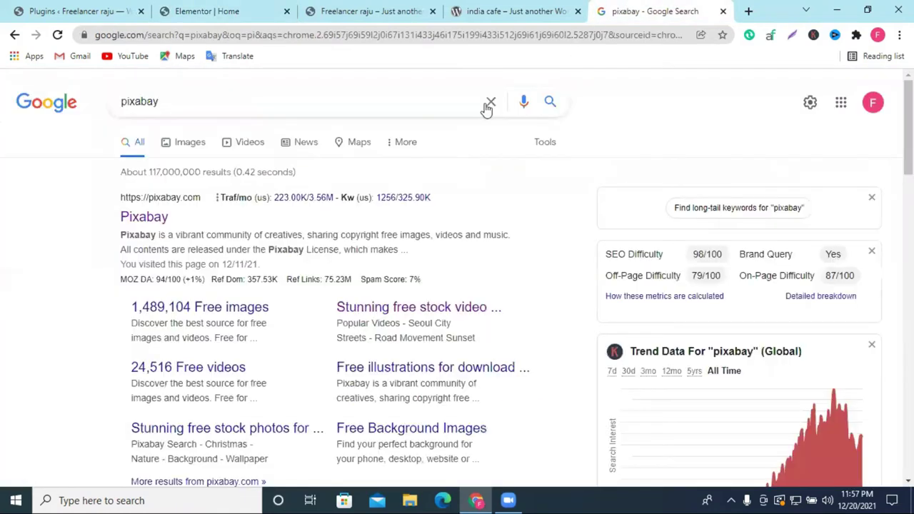
left_click(146, 221)
left_click(384, 310)
type("p")
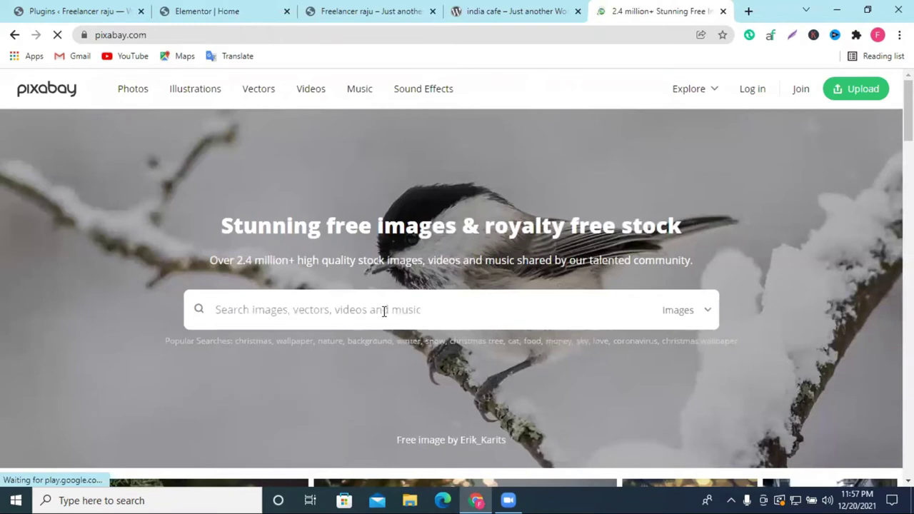
type("food")
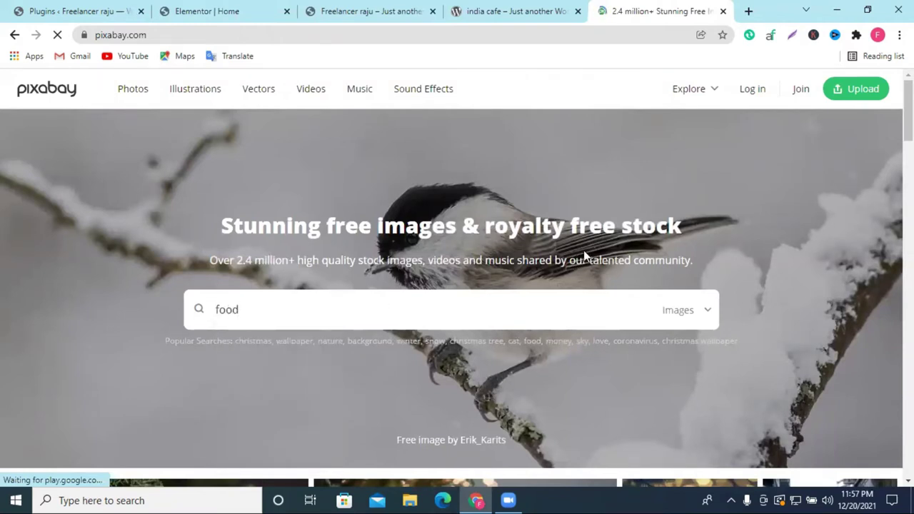
key("Return")
scroll(584, 257, "down", 2)
scroll(583, 257, "down", 15)
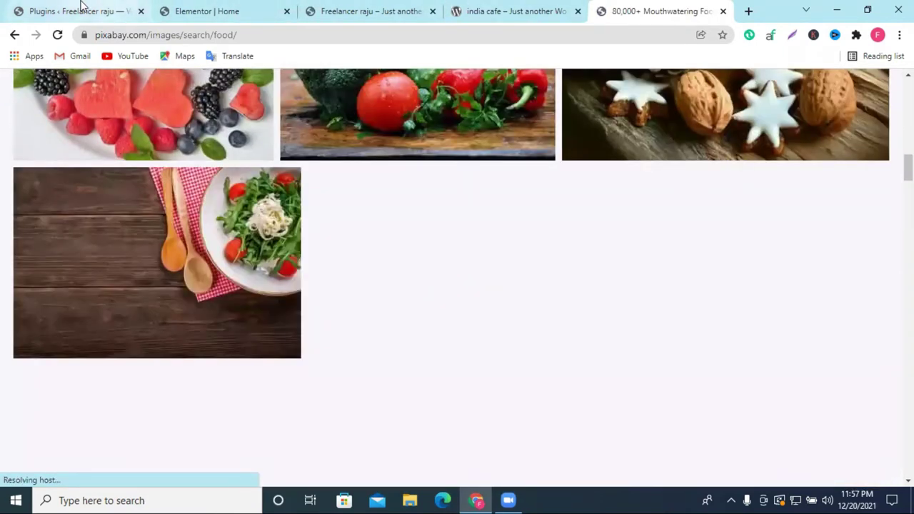
Return to the Elementor editor and examine the free food images in the Insert Media window for a suitable section picture
left_click(83, 9)
left_click(200, 9)
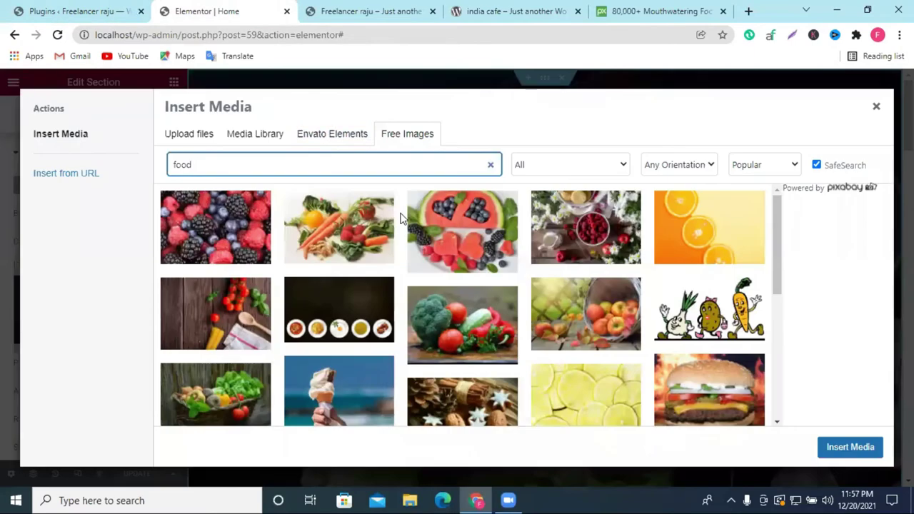
scroll(664, 311, "down", 8)
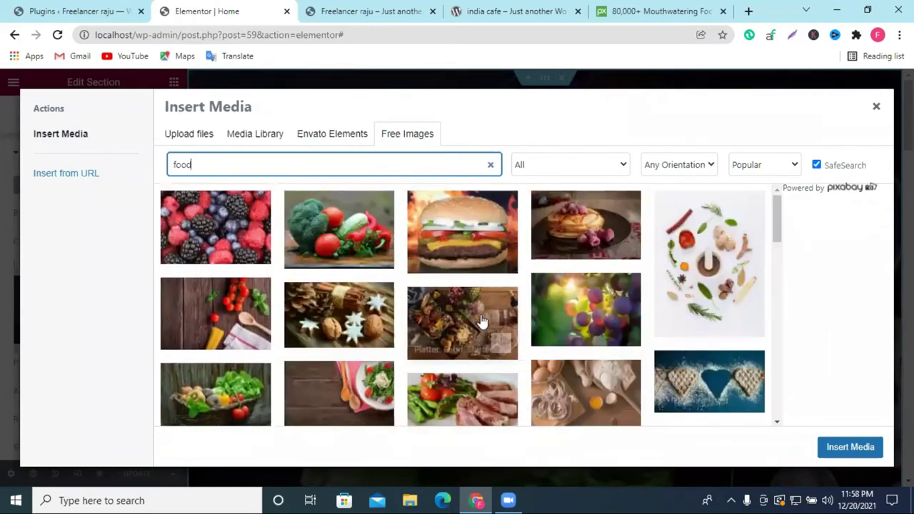
scroll(552, 316, "down", 10)
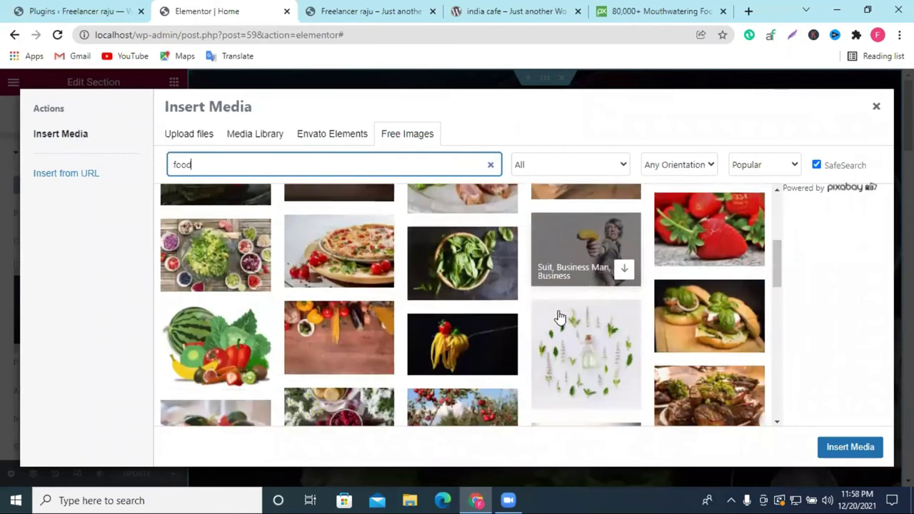
scroll(563, 316, "down", 10)
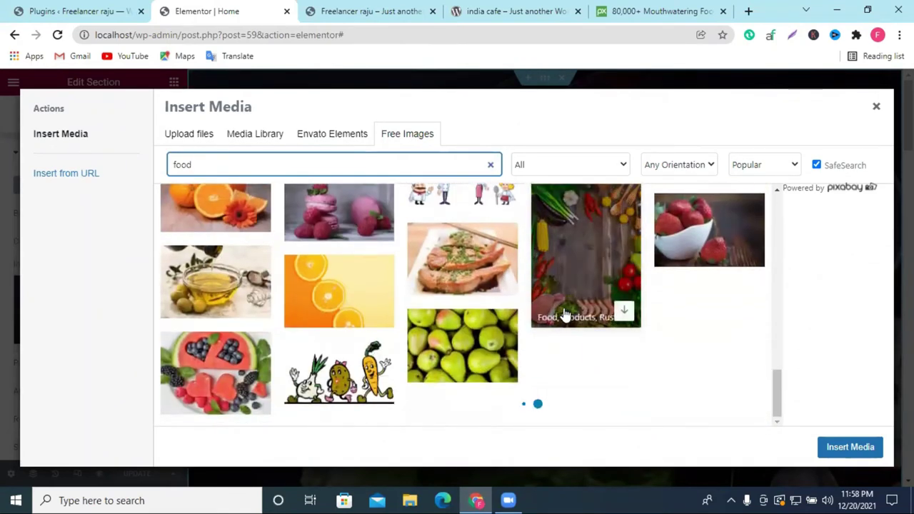
scroll(564, 315, "down", 3)
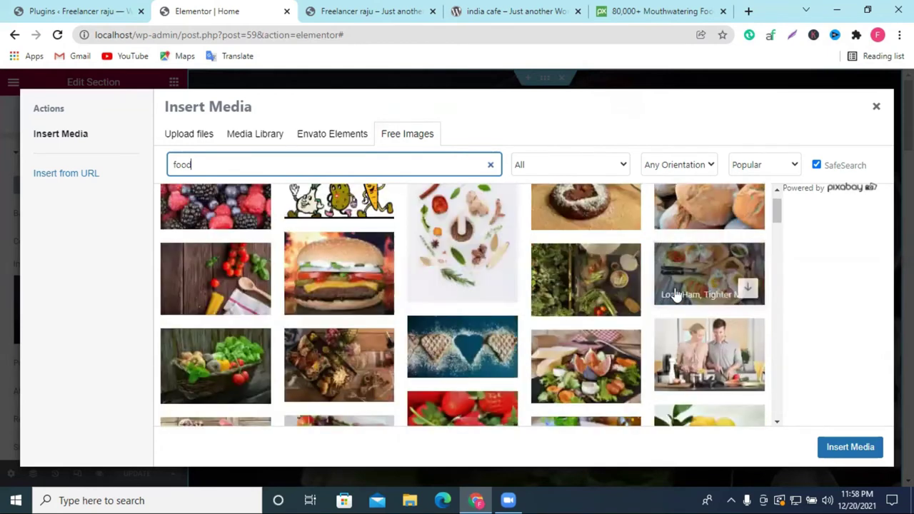
scroll(675, 294, "up", 1)
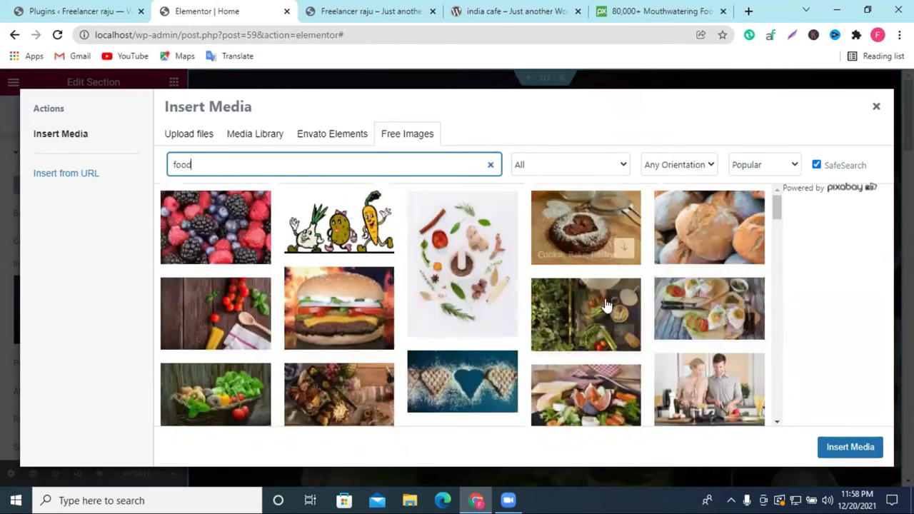
scroll(605, 306, "down", 3)
scroll(606, 305, "down", 1)
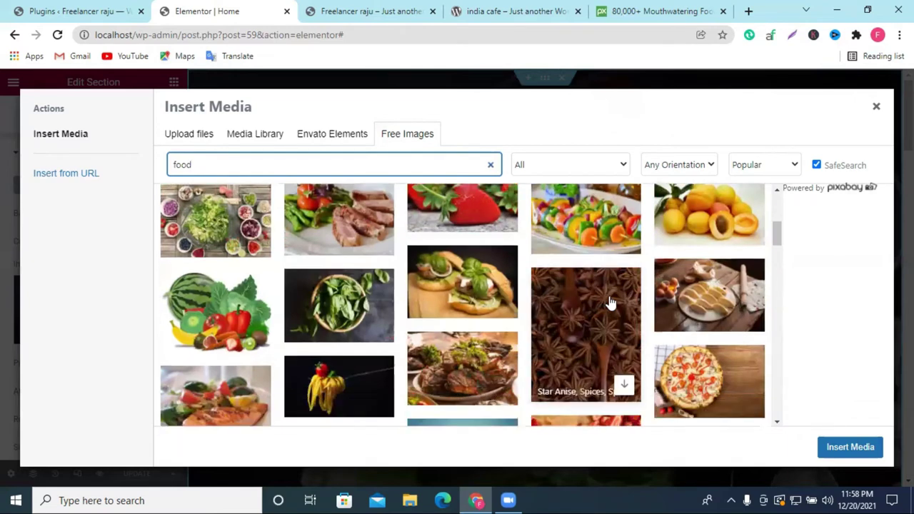
scroll(610, 303, "down", 3)
scroll(612, 300, "down", 3)
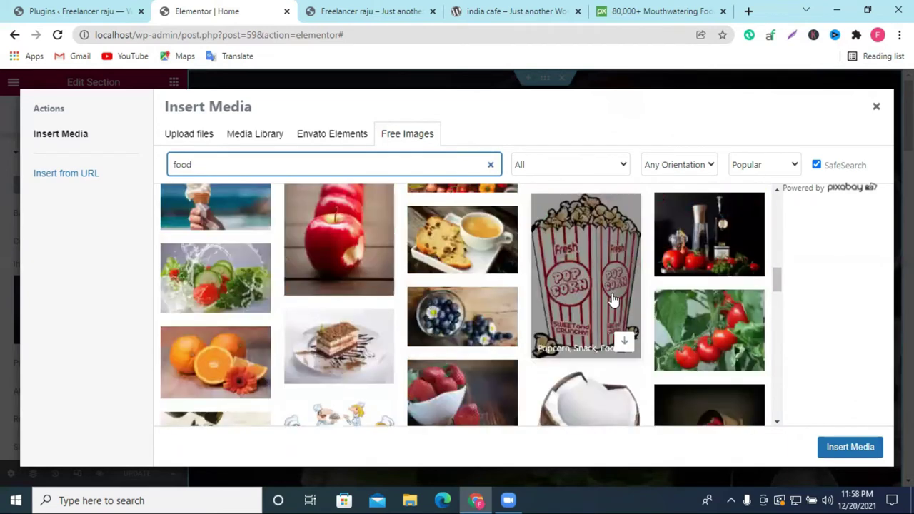
scroll(612, 300, "down", 3)
scroll(612, 299, "down", 3)
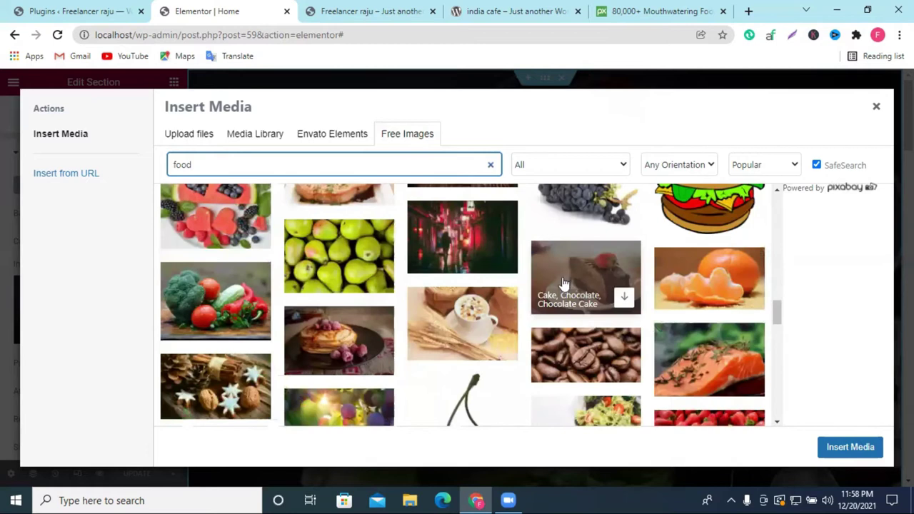
mouse_move(476, 316)
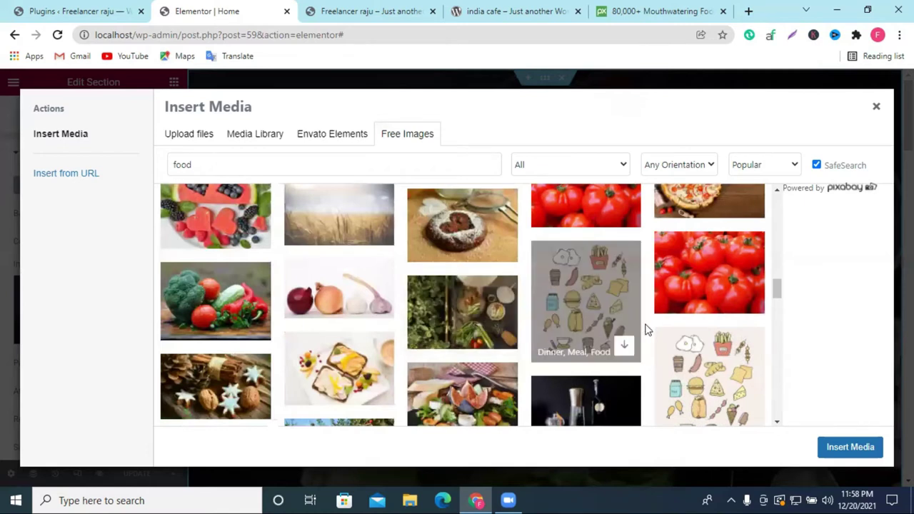
scroll(648, 330, "down", 3)
scroll(648, 329, "down", 3)
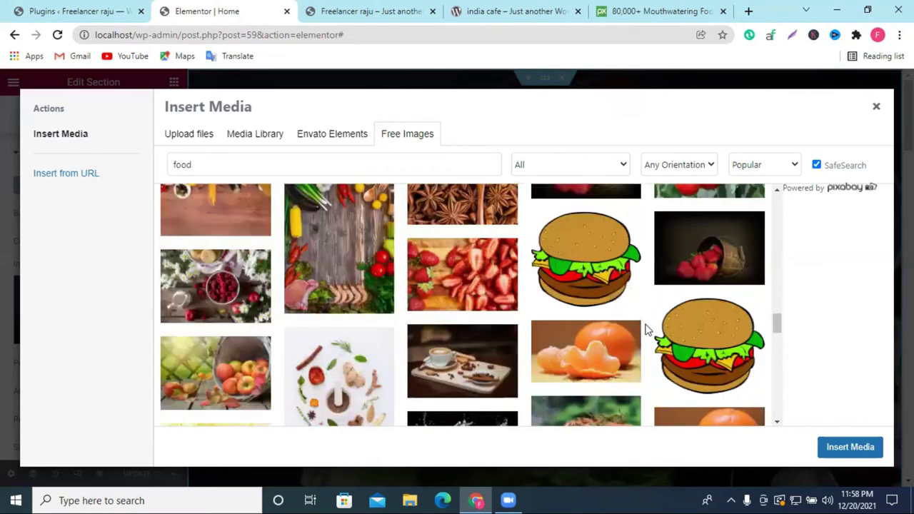
scroll(647, 330, "down", 3)
scroll(647, 330, "down", 3)
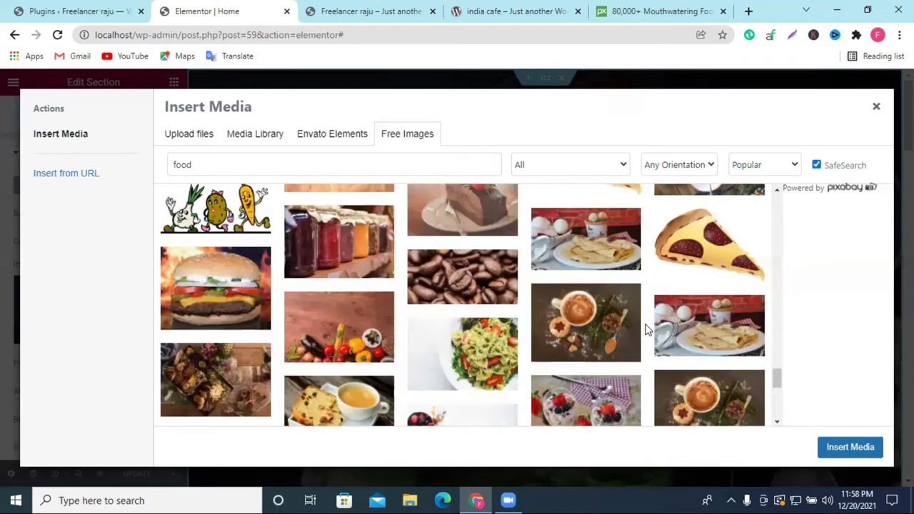
scroll(647, 330, "down", 3)
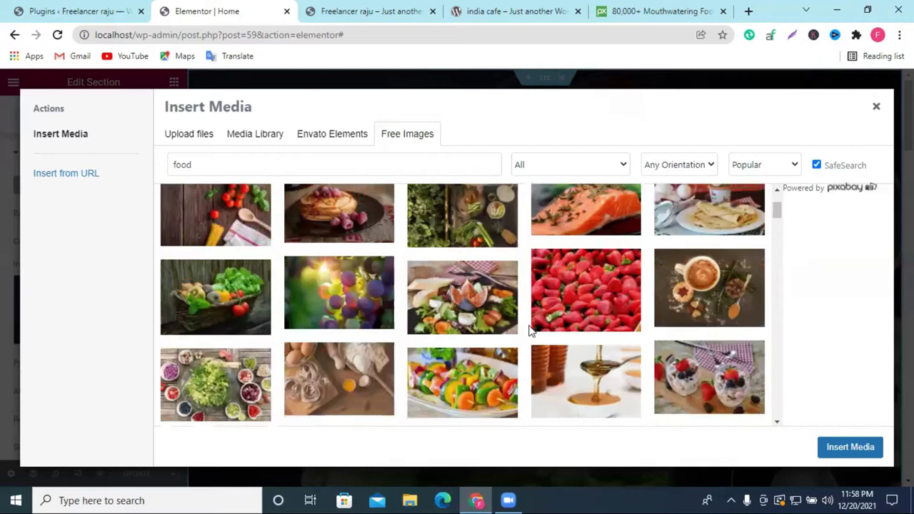
scroll(529, 331, "down", 2)
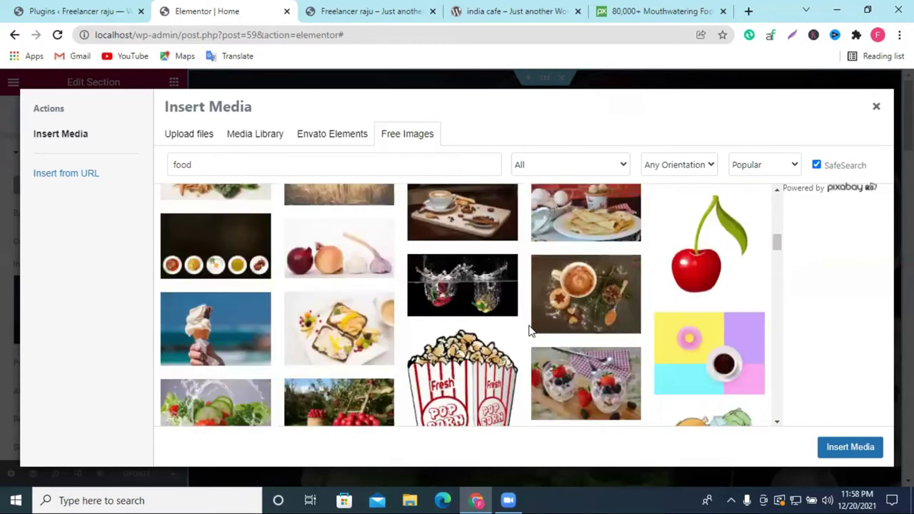
scroll(529, 330, "down", 3)
scroll(528, 330, "down", 3)
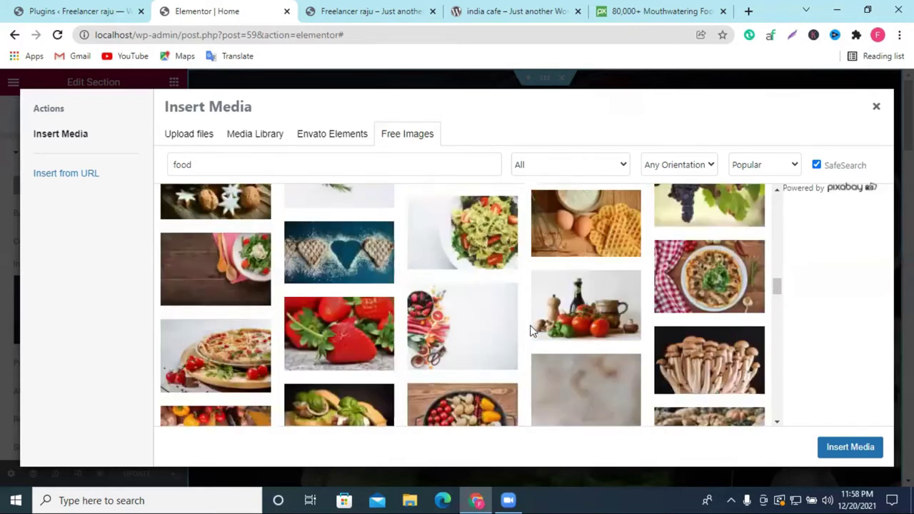
scroll(528, 330, "down", 3)
scroll(530, 330, "down", 3)
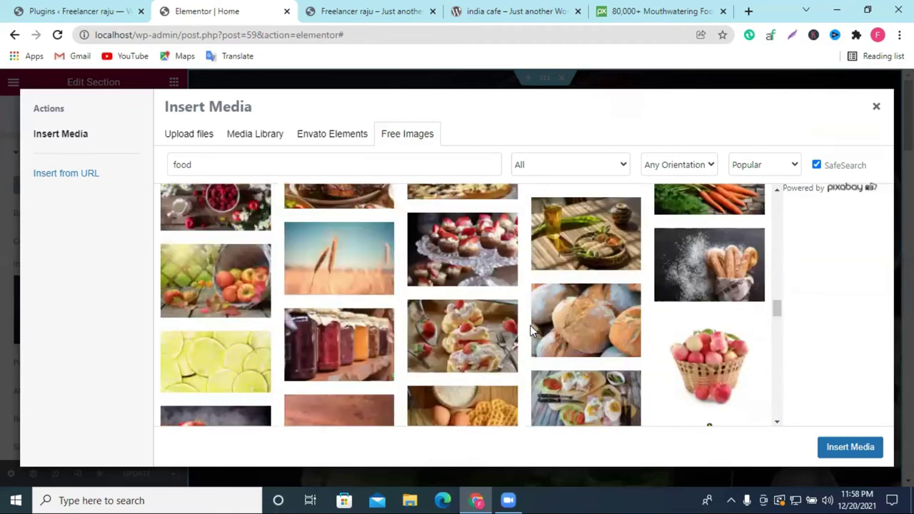
scroll(530, 330, "down", 3)
scroll(529, 331, "down", 3)
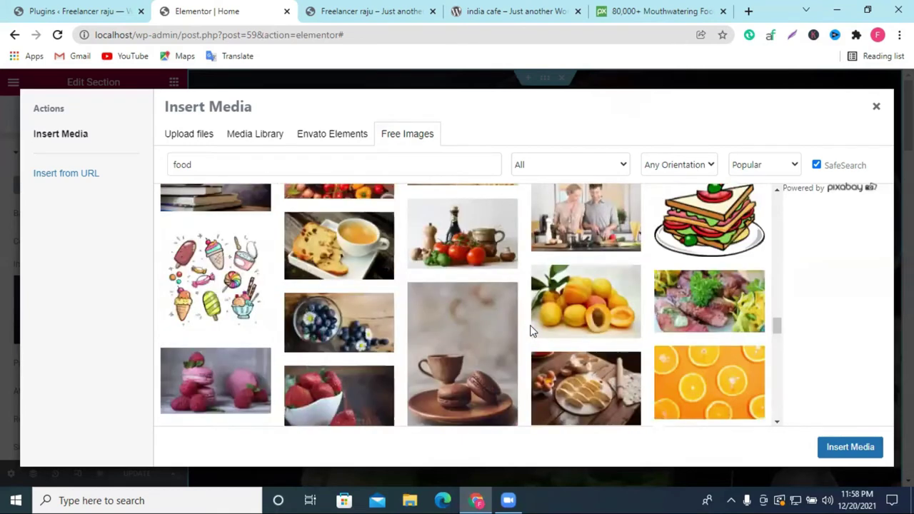
scroll(529, 331, "down", 3)
scroll(530, 330, "down", 3)
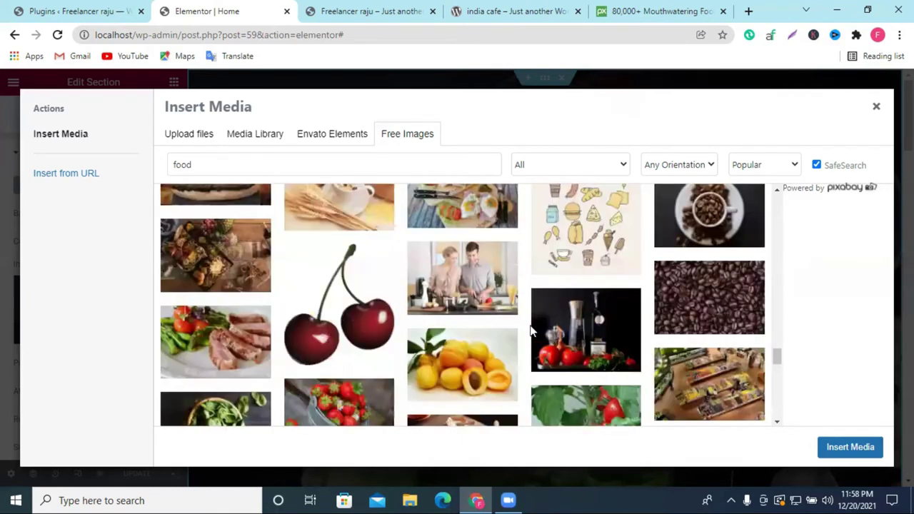
scroll(530, 330, "down", 3)
scroll(530, 330, "down", 3)
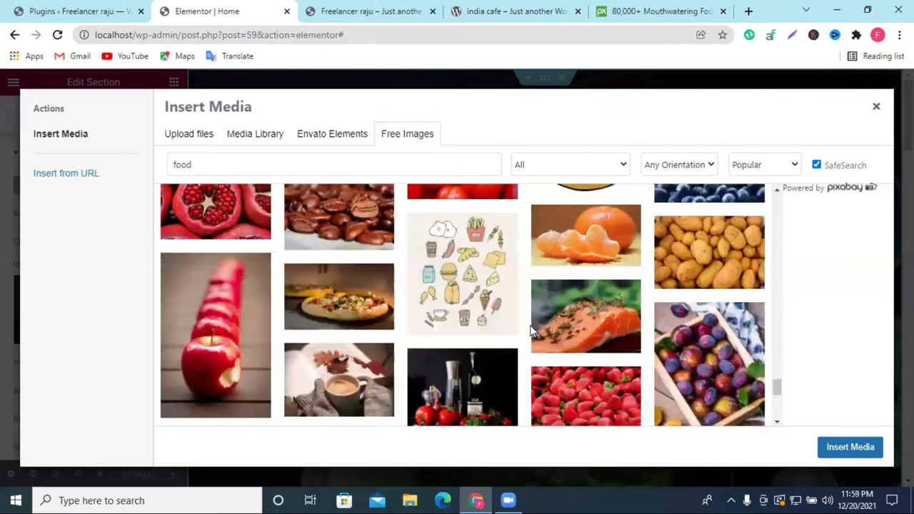
scroll(530, 330, "down", 3)
scroll(530, 330, "down", 2)
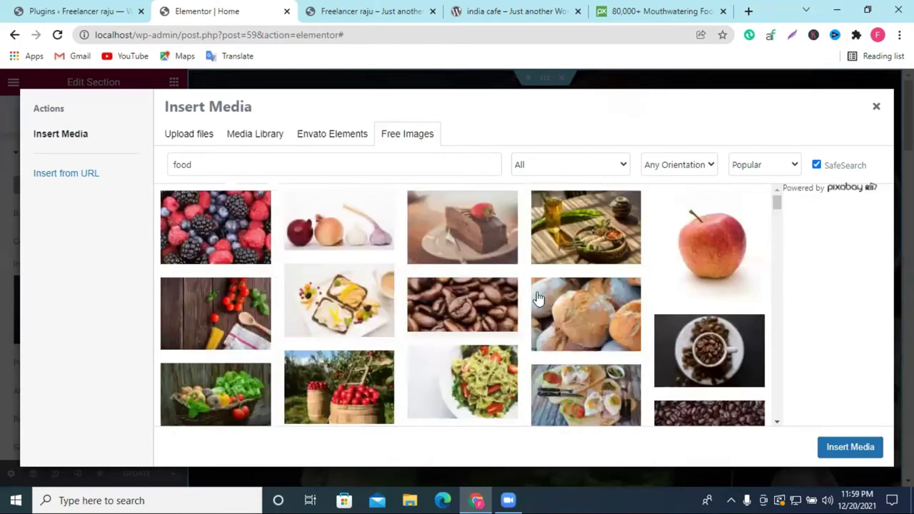
scroll(538, 299, "down", 3)
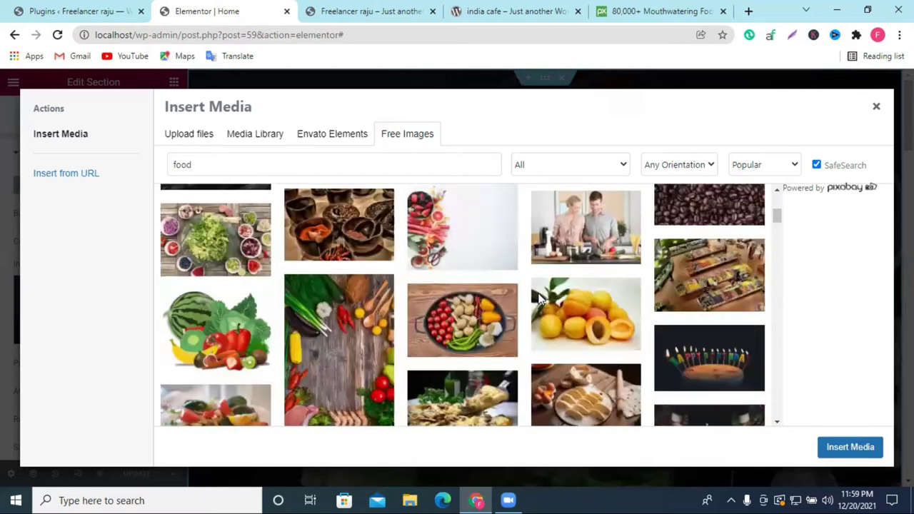
scroll(539, 299, "down", 5)
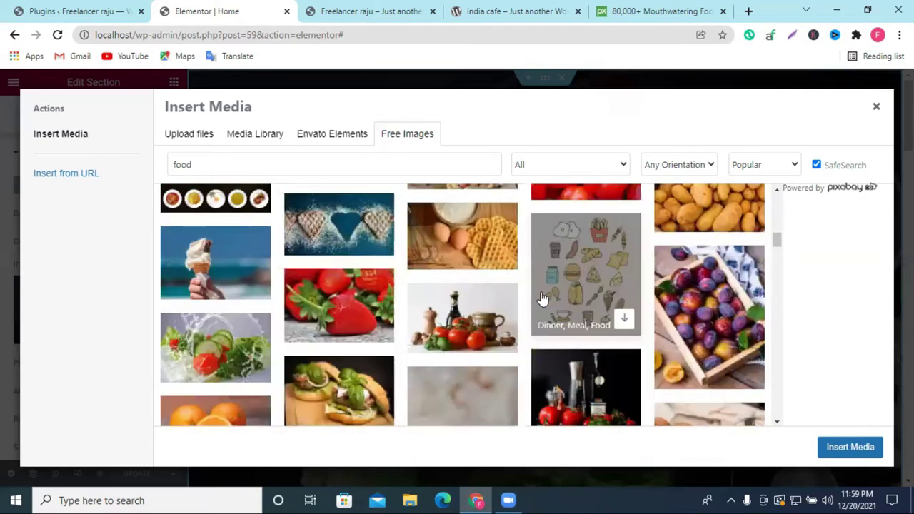
scroll(542, 299, "down", 2)
scroll(542, 298, "down", 2)
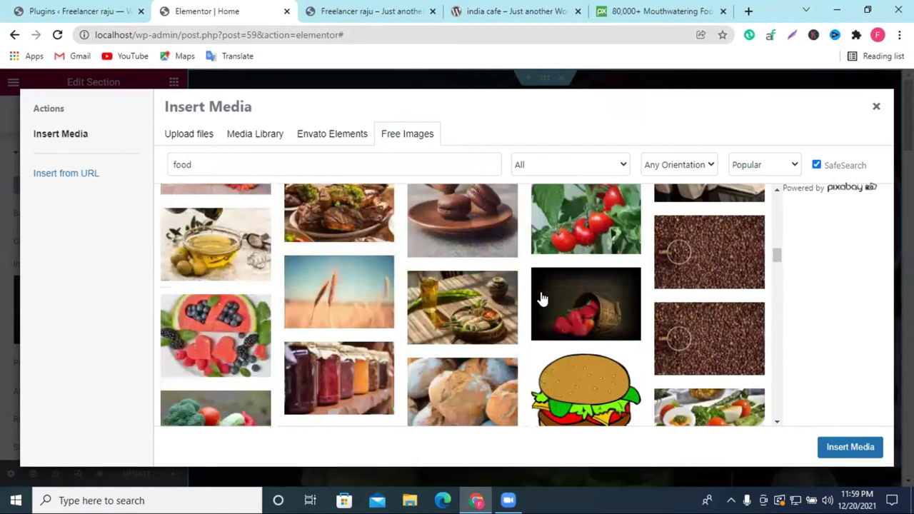
Use the free cereal cup and wheat image as the hero section's background and update the page
scroll(542, 299, "down", 2)
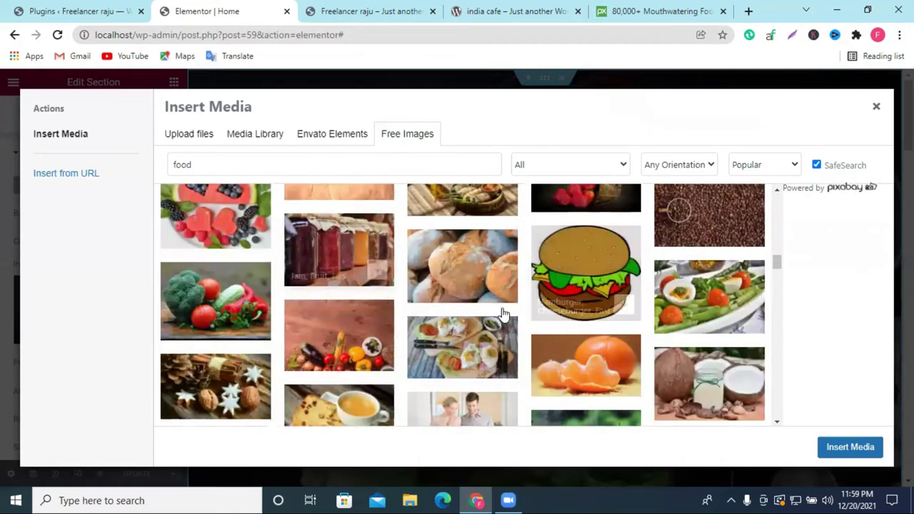
scroll(503, 313, "down", 2)
scroll(503, 313, "down", 2)
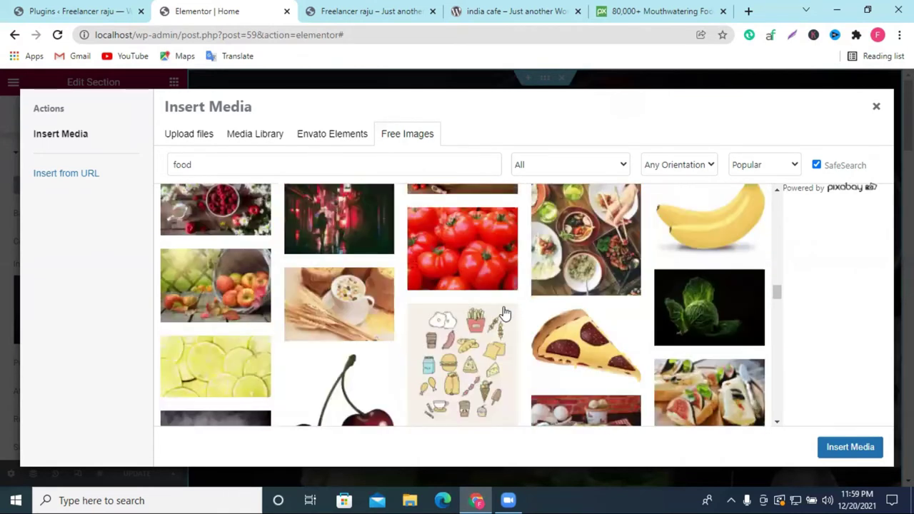
scroll(503, 312, "down", 2)
scroll(503, 312, "up", 1)
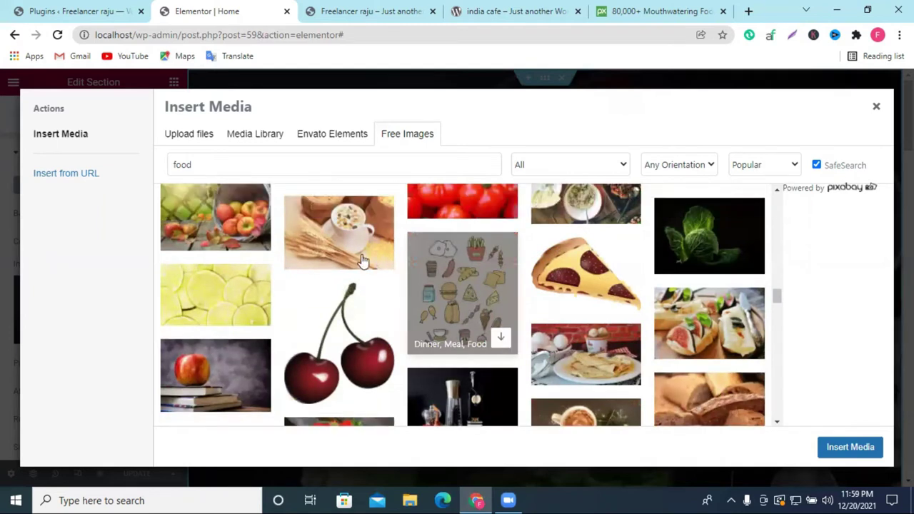
left_click(377, 256)
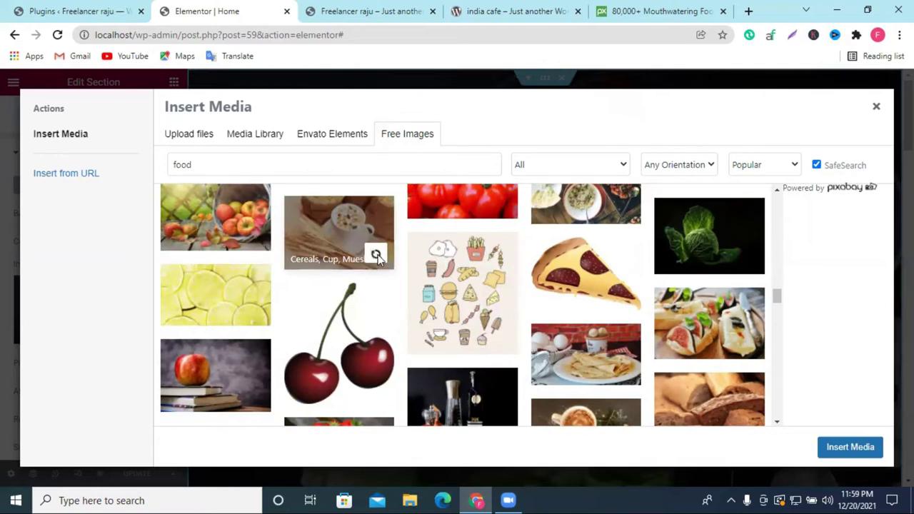
scroll(622, 153, "down", 3)
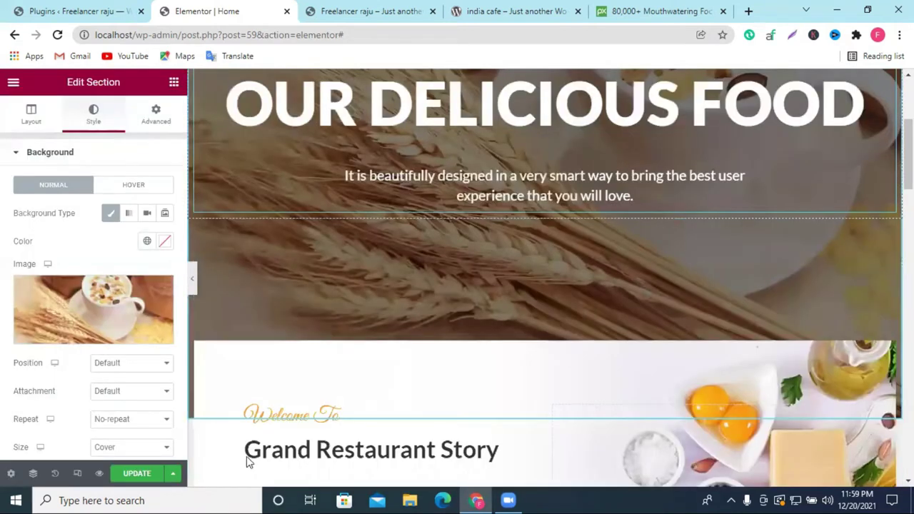
scroll(547, 372, "up", 2)
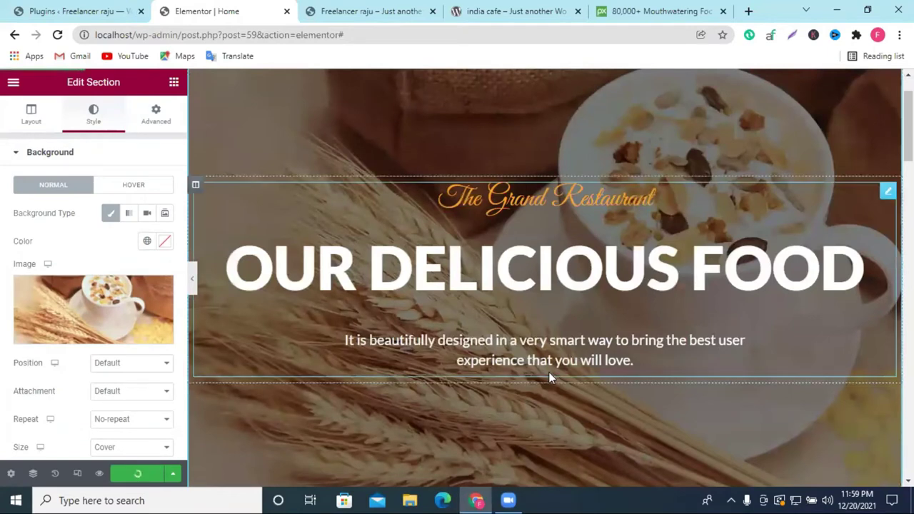
scroll(548, 376, "up", 1)
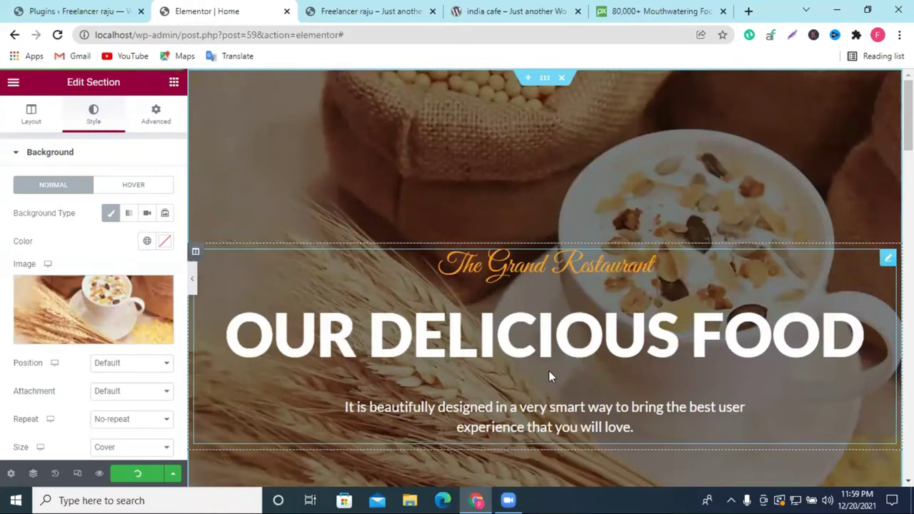
Reload the live localhost home page and check the hero section's new background image
left_click(373, 12)
left_click(57, 34)
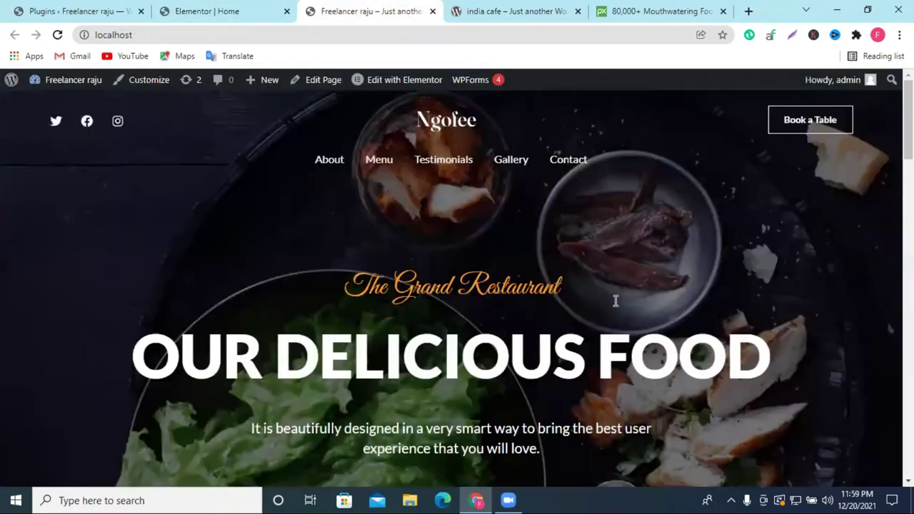
scroll(607, 286, "down", 1)
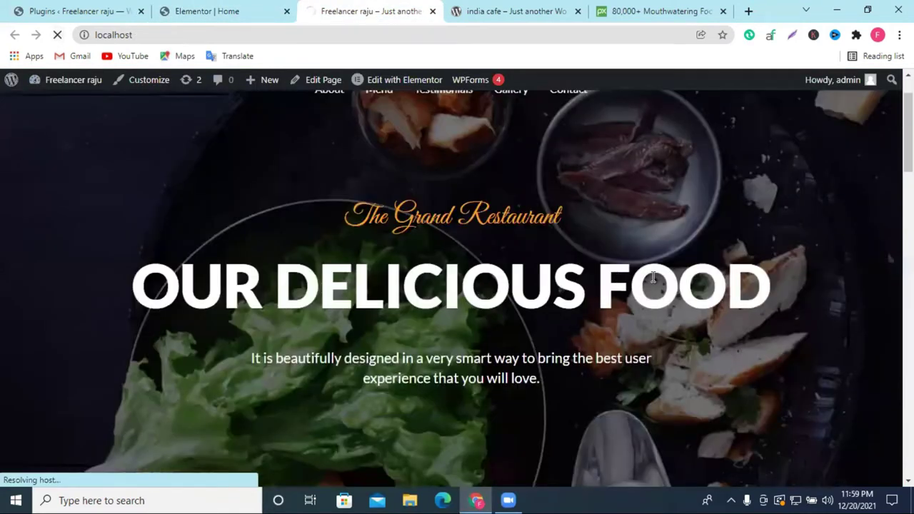
scroll(651, 281, "up", 1)
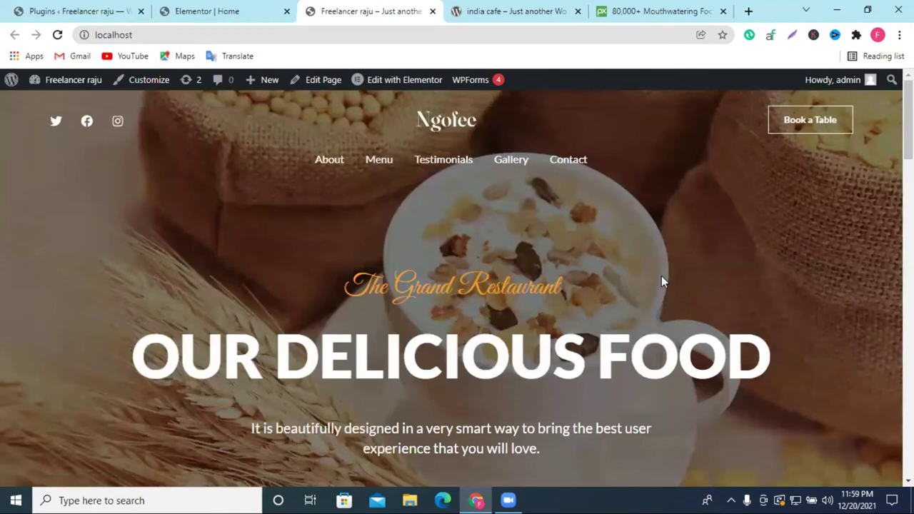
scroll(661, 275, "down", 10)
scroll(661, 275, "up", 9)
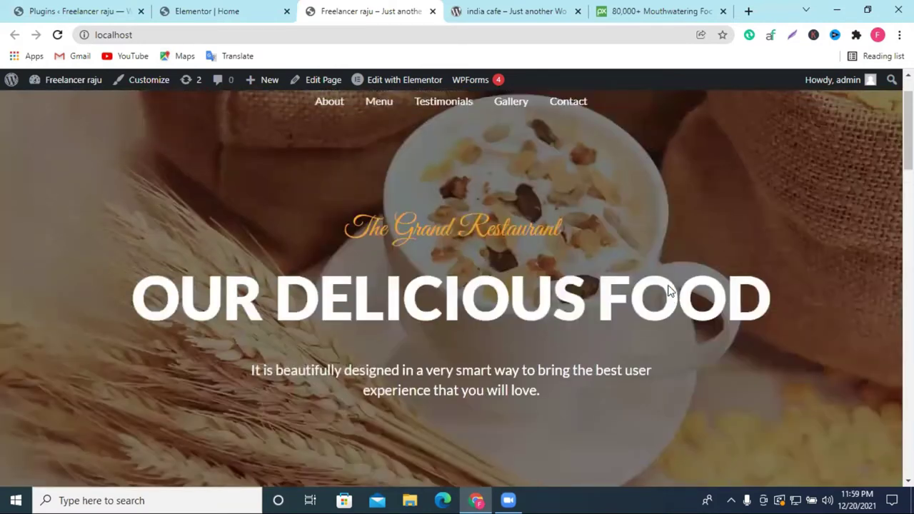
scroll(666, 287, "up", 1)
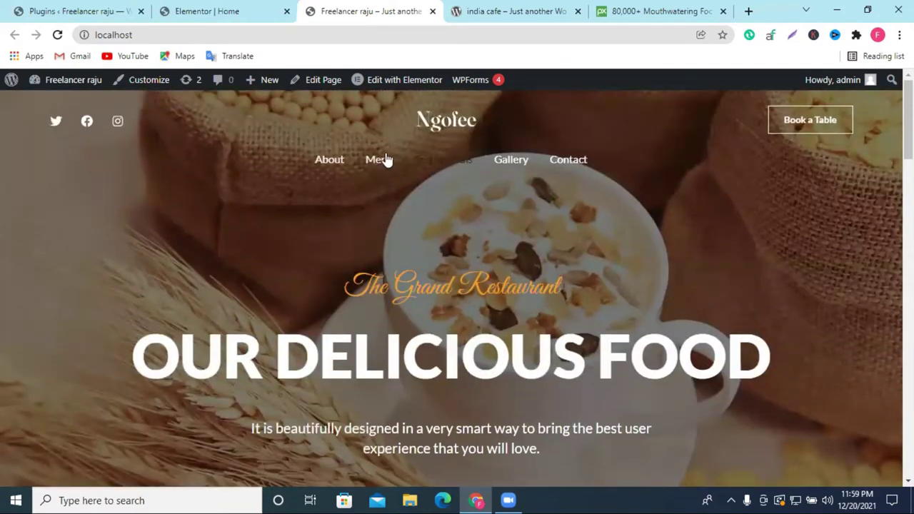
Examine the live page's hero texts and look through the story and speciality sections below
scroll(472, 282, "down", 2)
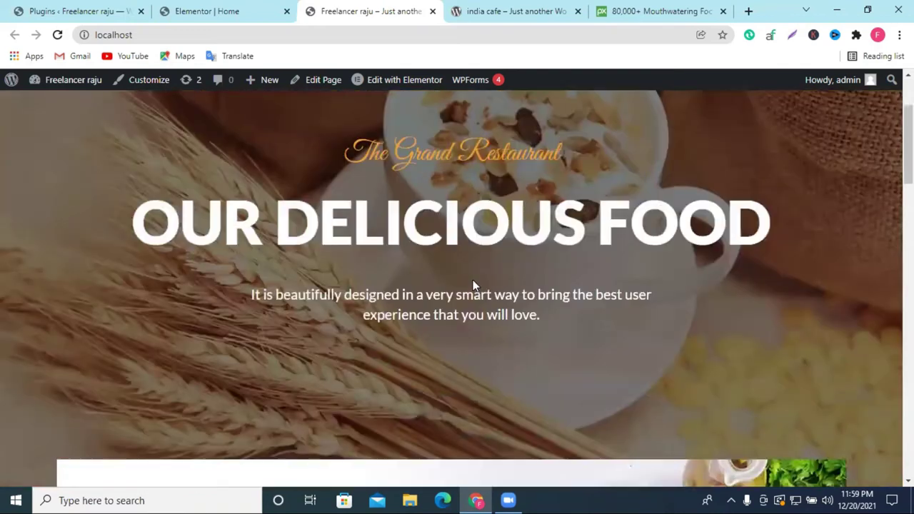
scroll(472, 282, "down", 3)
scroll(472, 282, "up", 4)
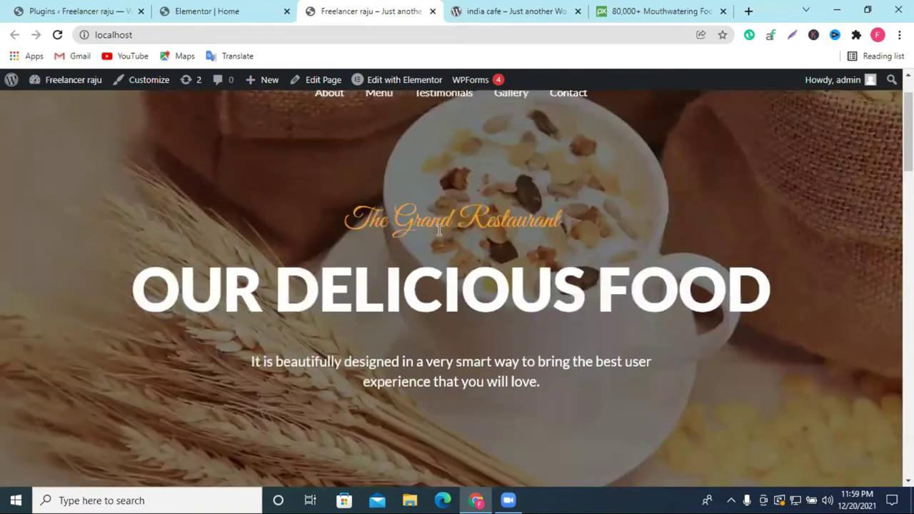
left_click_drag(363, 214, 596, 219)
left_click_drag(123, 284, 808, 300)
left_click(809, 300)
scroll(692, 310, "down", 1)
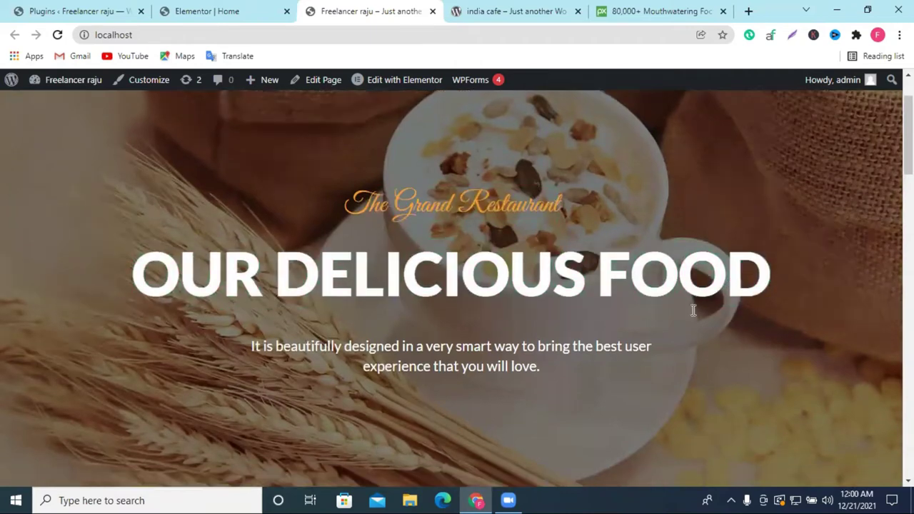
scroll(692, 309, "down", 6)
scroll(520, 310, "up", 2)
scroll(651, 223, "down", 4)
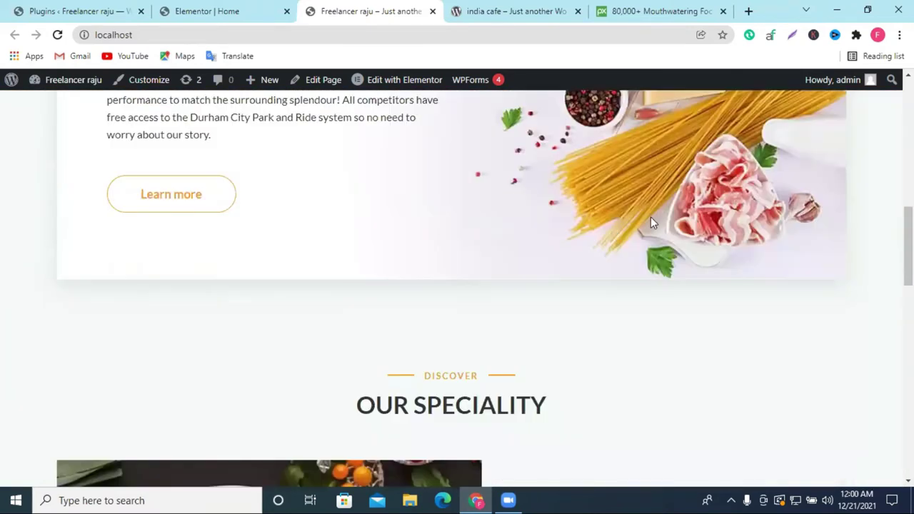
scroll(619, 235, "down", 6)
scroll(620, 234, "up", 4)
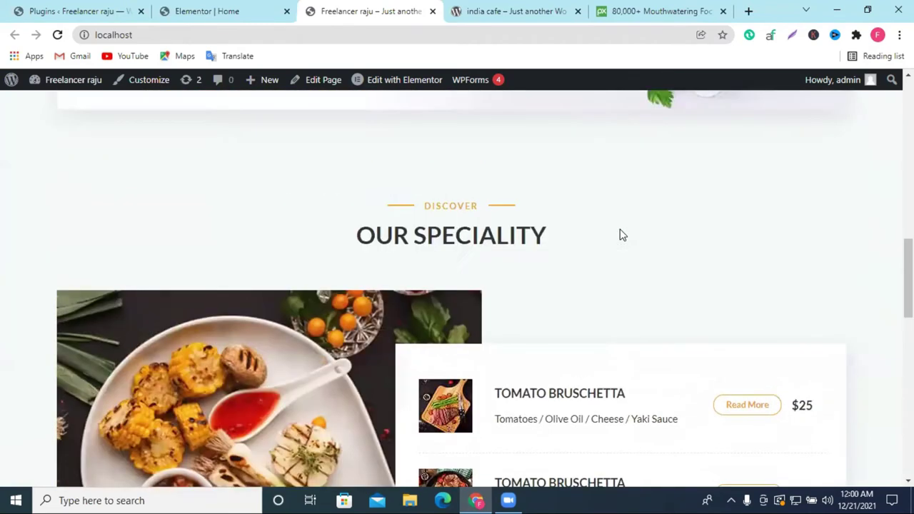
scroll(620, 235, "up", 10)
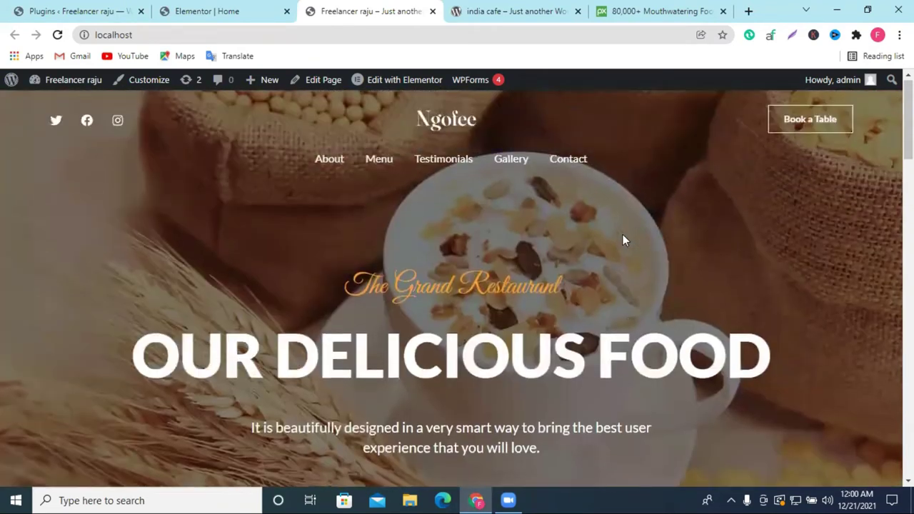
Copy the main hero heading INDIA CAFE from the india cafe website
left_click(239, 9)
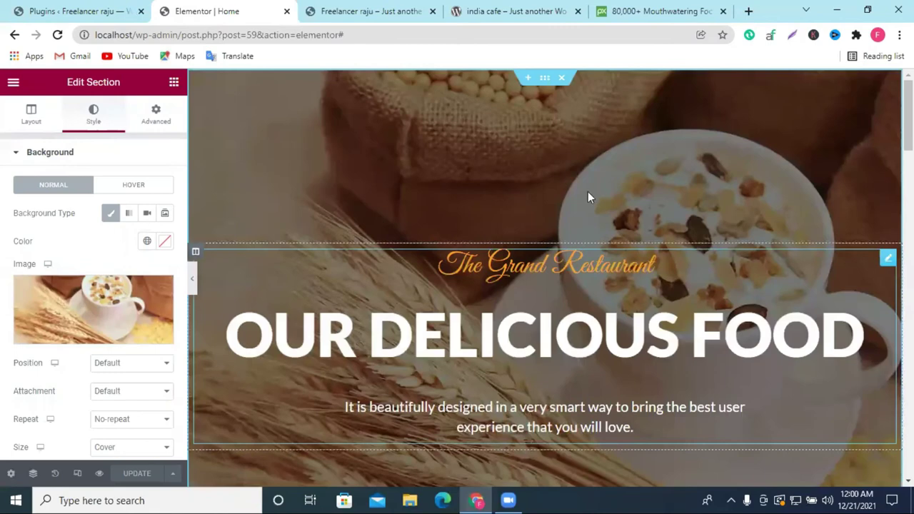
left_click(534, 10)
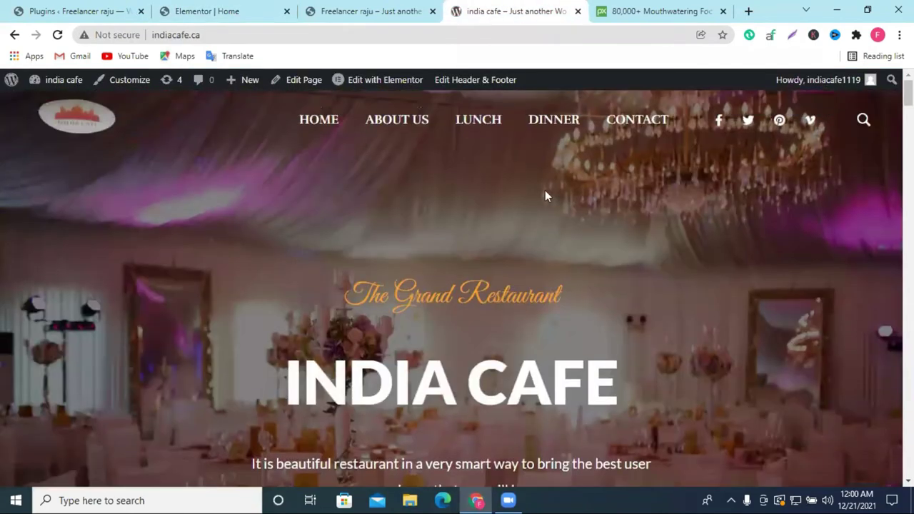
scroll(389, 252, "down", 1)
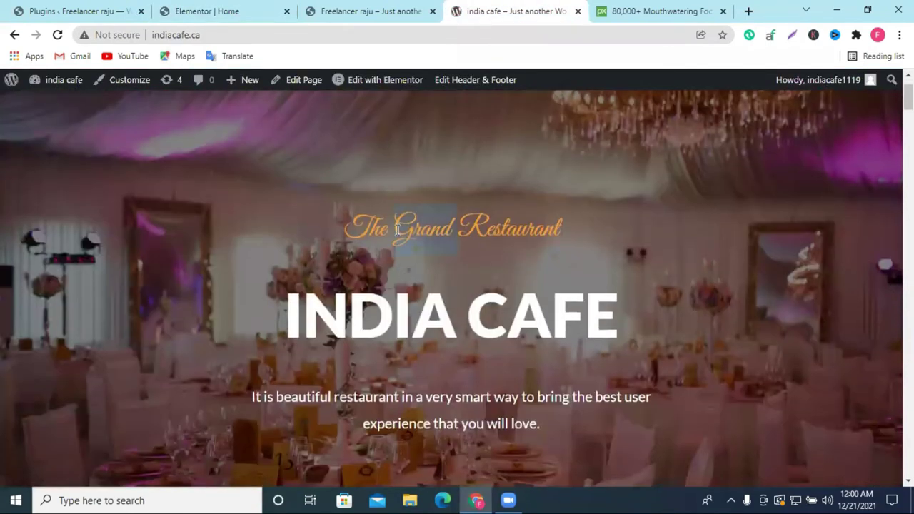
right_click(380, 324)
left_click(422, 337)
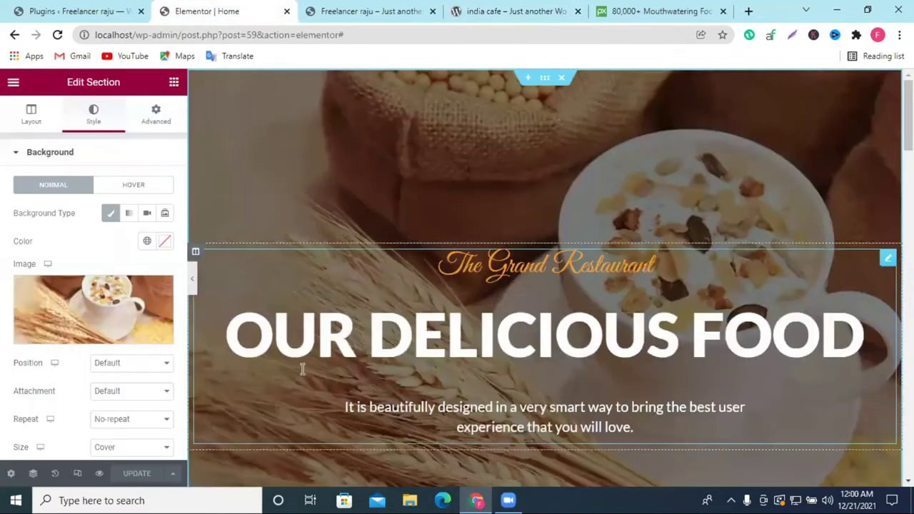
Return to the Elementor editor, replace the hero's heading title with the copied INDIA CAFE and update the page
left_click(561, 332)
left_click(68, 200)
triple_click(68, 201)
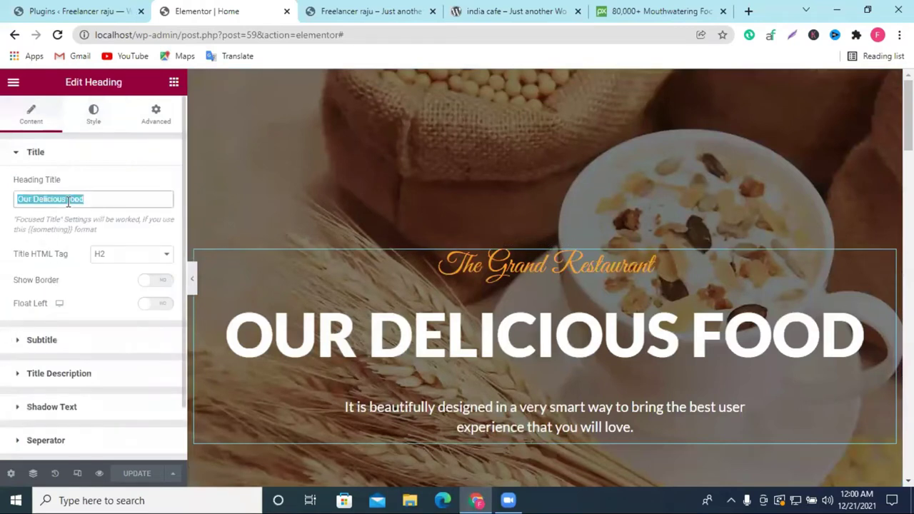
right_click(68, 201)
left_click(119, 269)
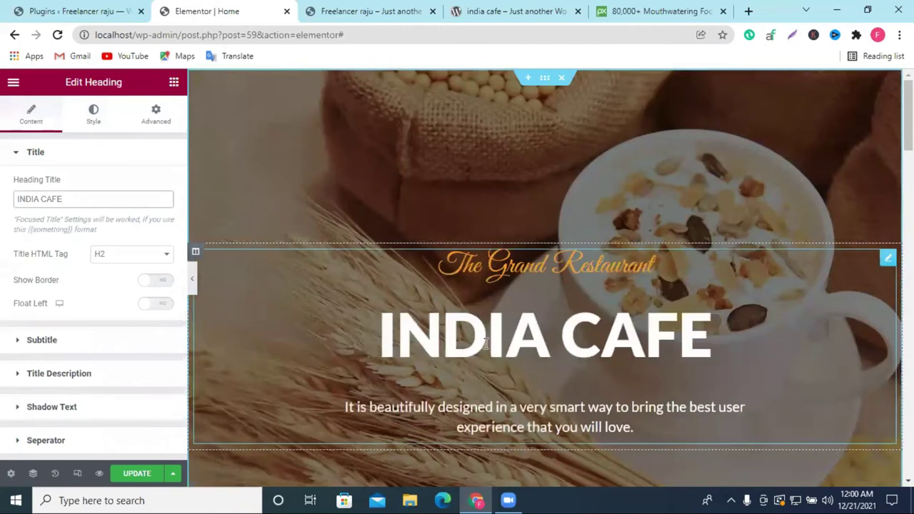
scroll(485, 345, "down", 2)
left_click(142, 475)
scroll(419, 289, "down", 1)
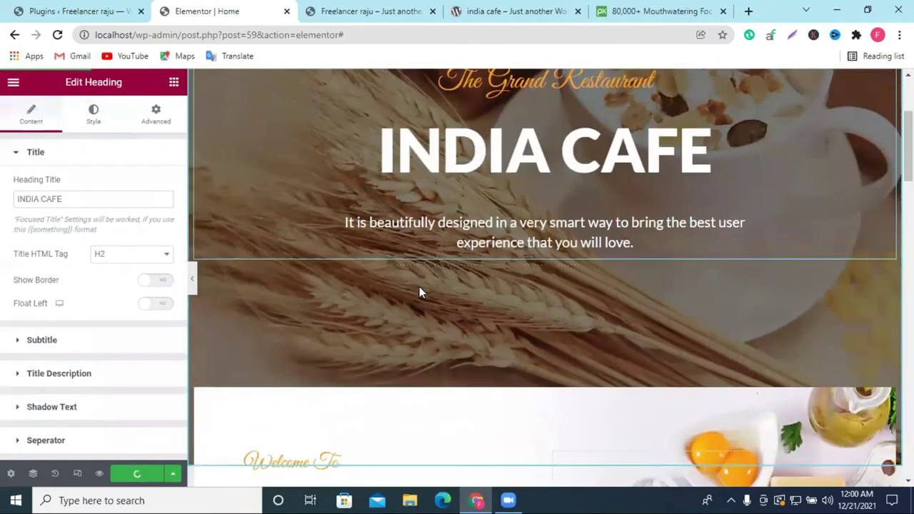
scroll(421, 292, "down", 3)
Copy the About Us paragraph from the india cafe website
left_click(477, 8)
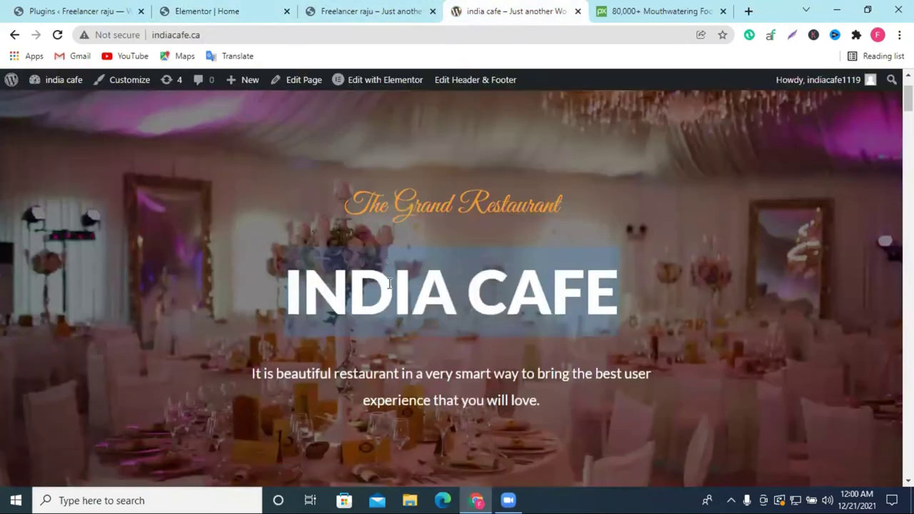
scroll(389, 284, "down", 5)
mouse_move(101, 293)
left_mouse_down()
mouse_move(60, 168)
mouse_move(100, 302)
left_mouse_up()
right_click(91, 282)
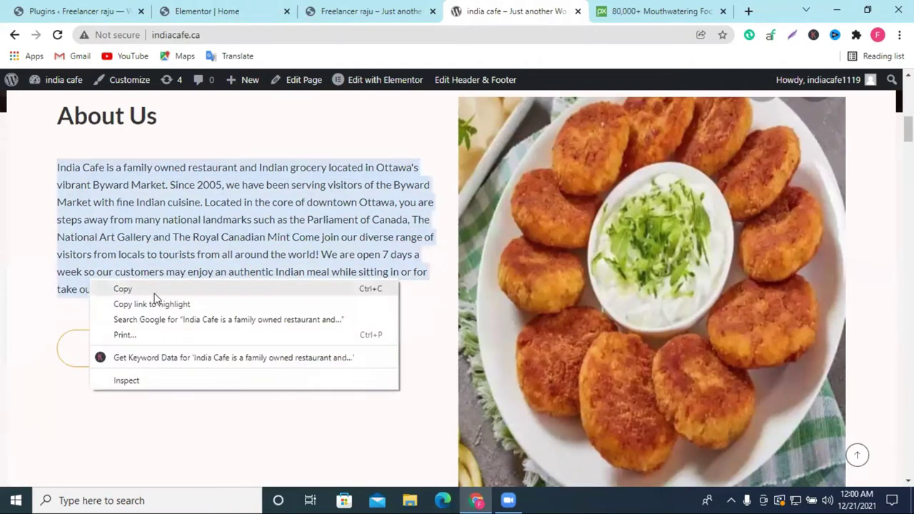
left_click(154, 291)
Return to the Elementor editor and paste the copied About Us paragraph over the Grand Restaurant Story heading's description
left_click(367, 10)
left_click(275, 13)
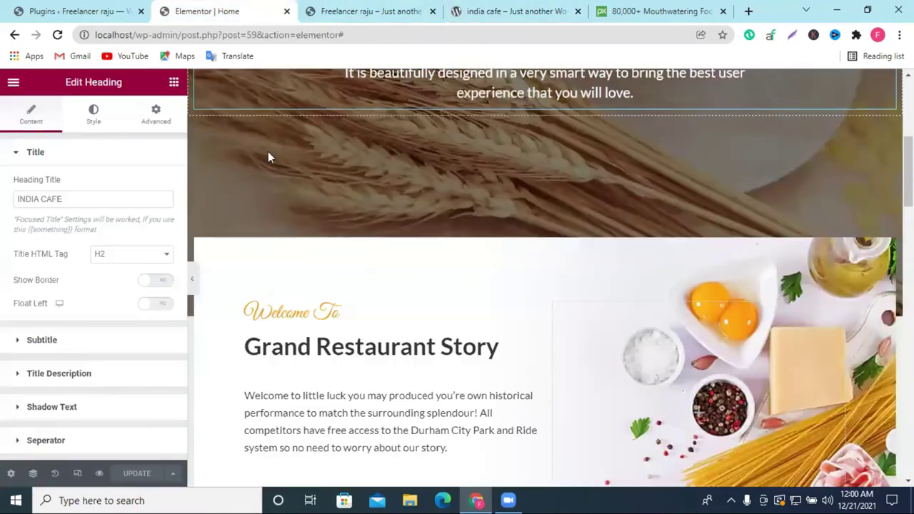
scroll(268, 157, "down", 2)
left_click(327, 277)
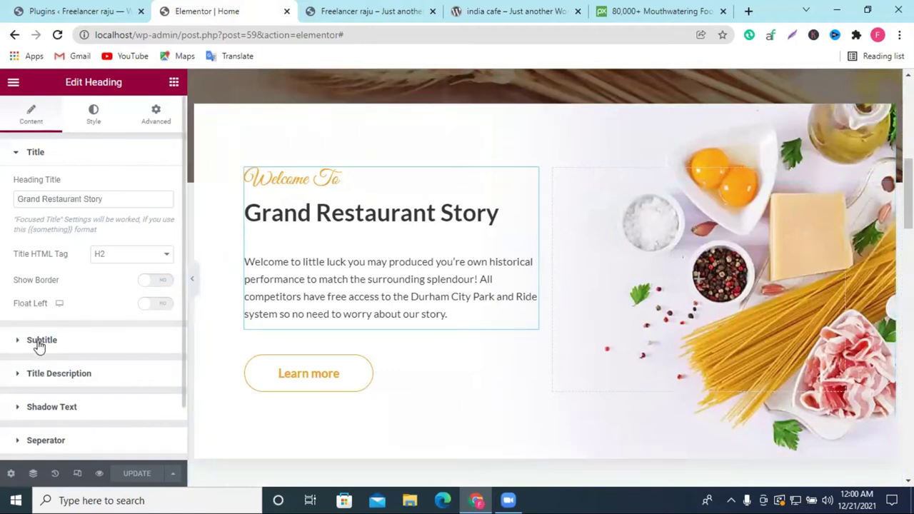
left_click(68, 343)
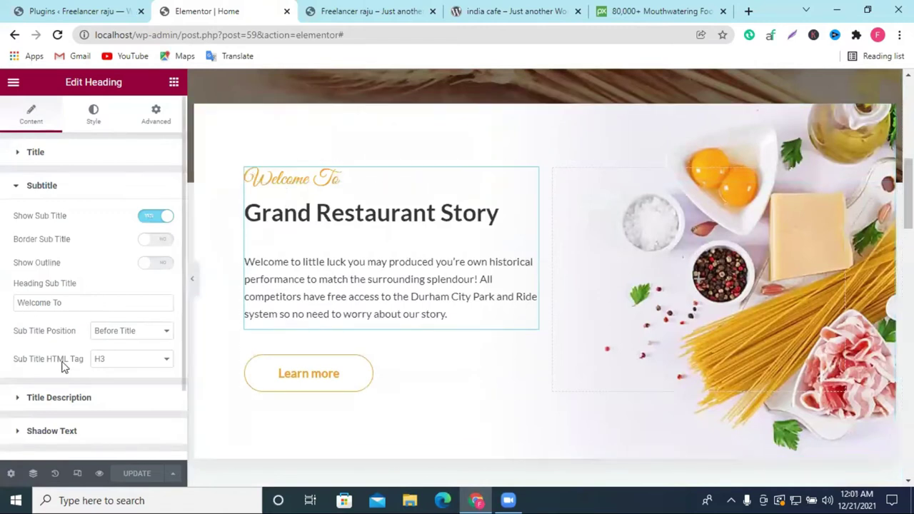
scroll(82, 369, "down", 1)
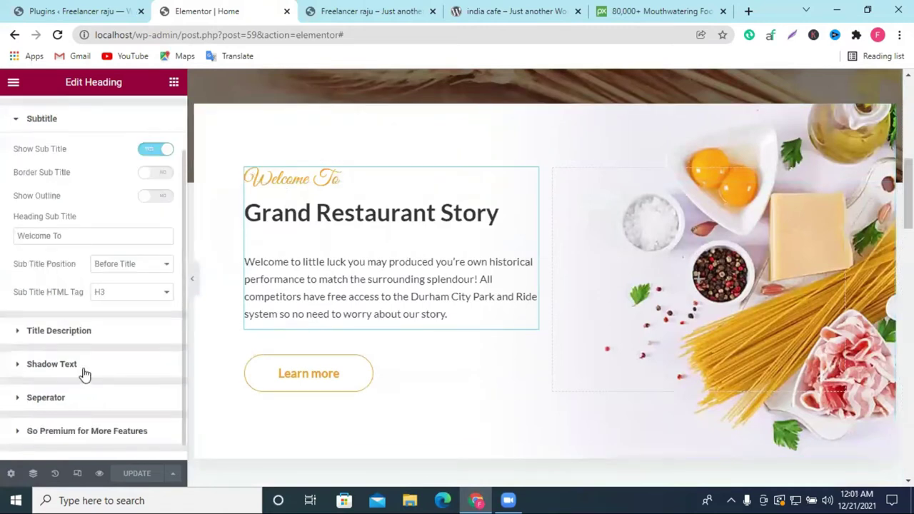
left_click(62, 337)
scroll(434, 214, "down", 2)
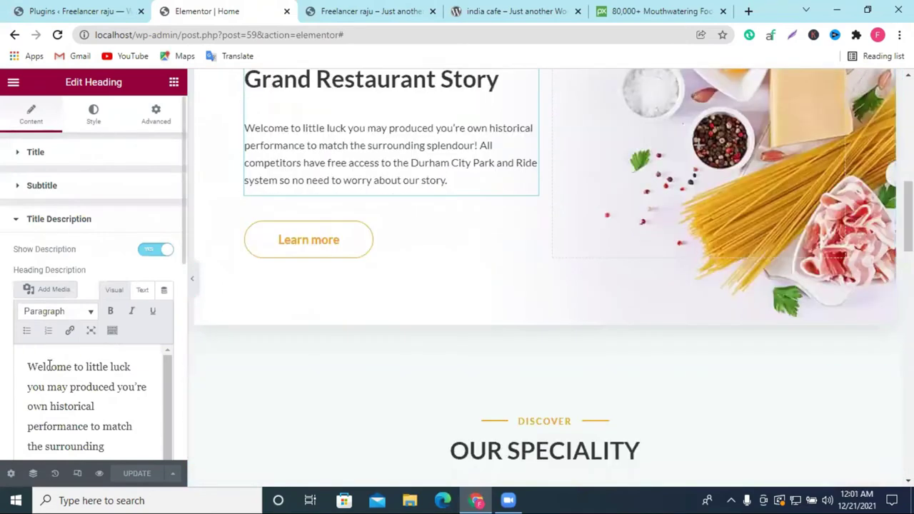
left_click_drag(31, 366, 148, 455)
key("ctrl+v")
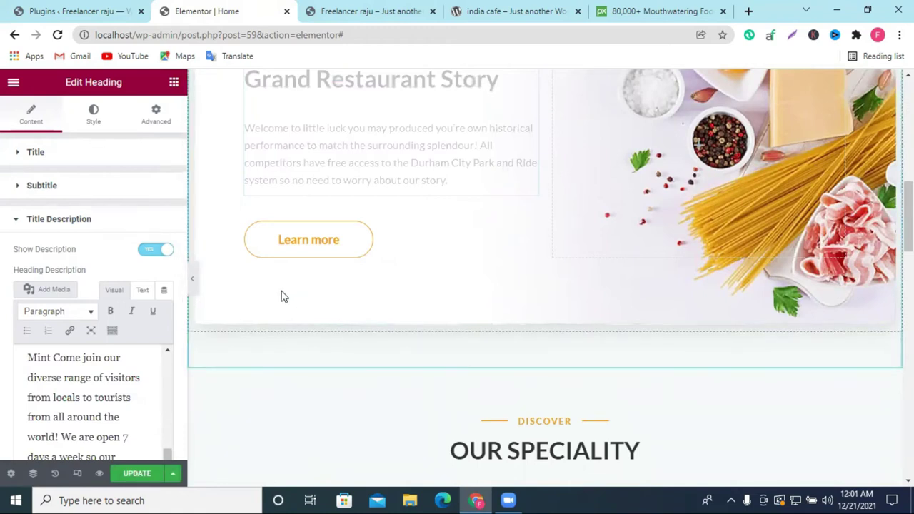
scroll(491, 261, "up", 2)
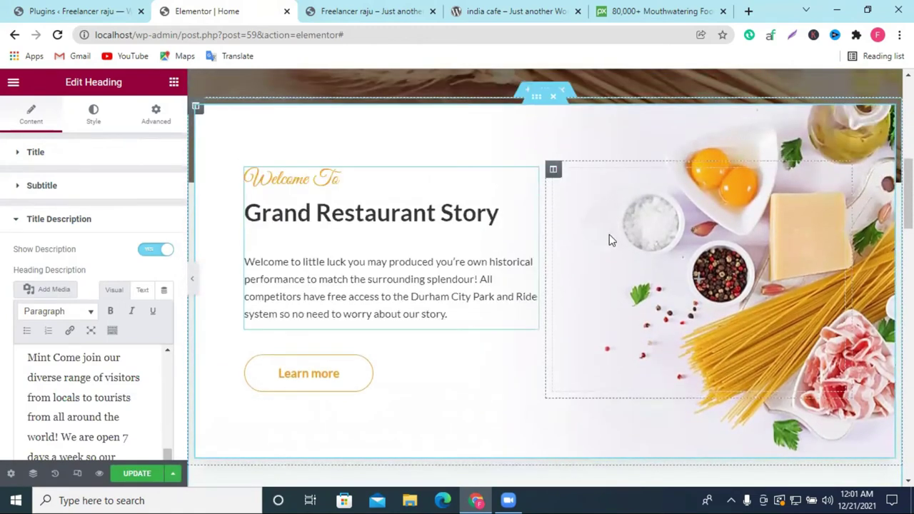
scroll(585, 242, "down", 2)
scroll(138, 387, "down", 2)
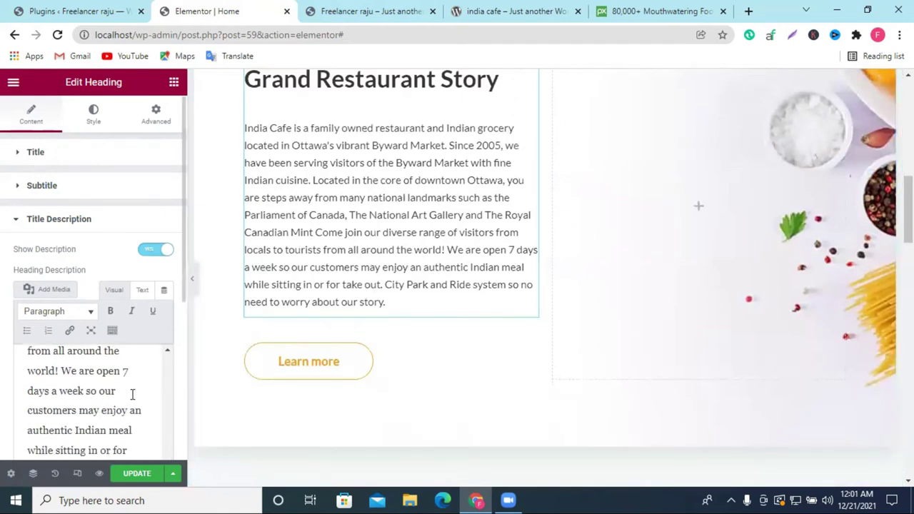
Start a new paragraph in the story description before "We are open 7 days a week"
scroll(132, 394, "up", 3)
scroll(107, 412, "down", 2)
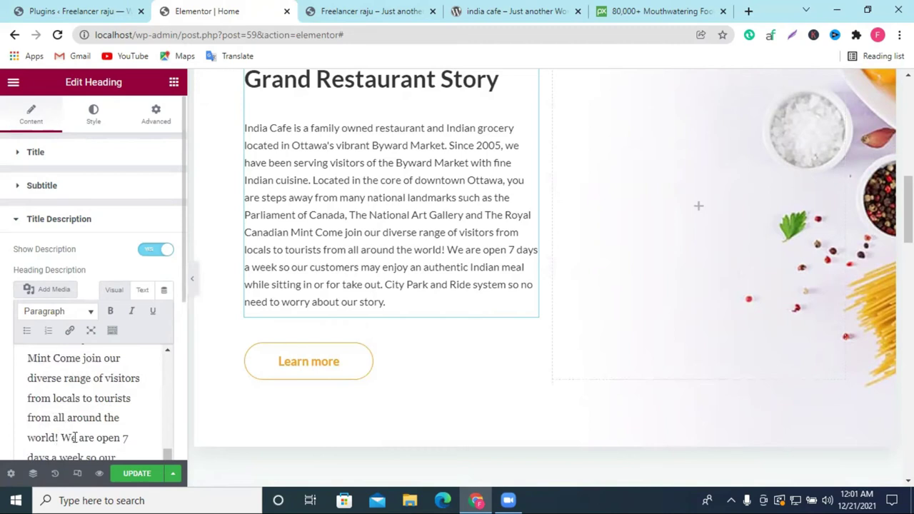
left_click(75, 437)
key("ctrl+shift+End")
key("Delete")
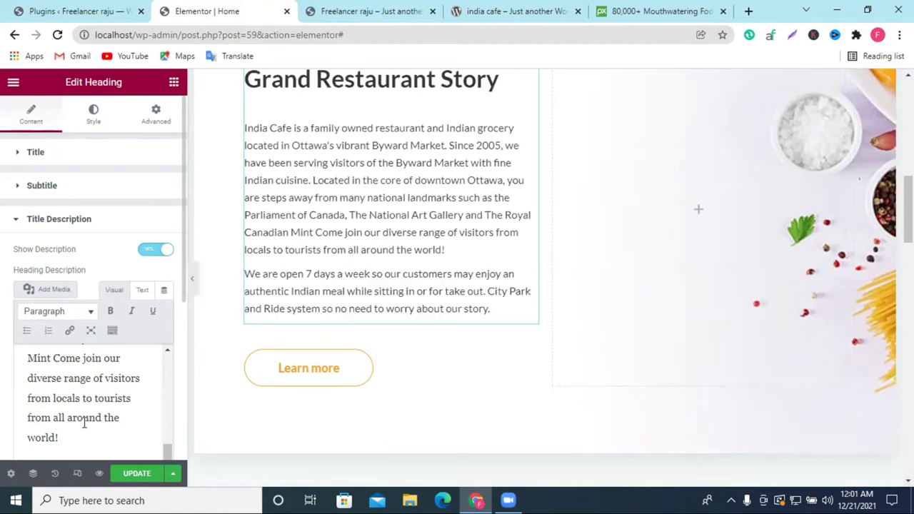
Start another new paragraph in the story description before "Located in the core of downtown Ottawa"
scroll(112, 390, "up", 2)
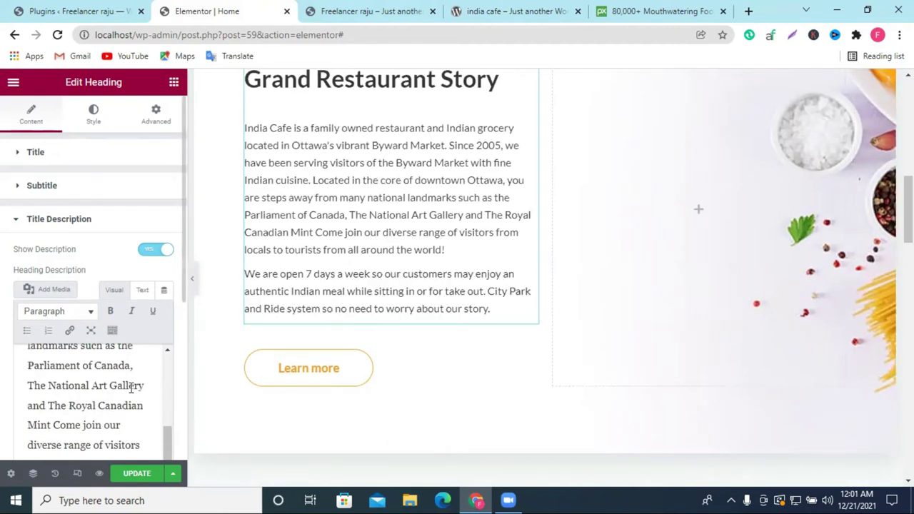
scroll(130, 388, "up", 2)
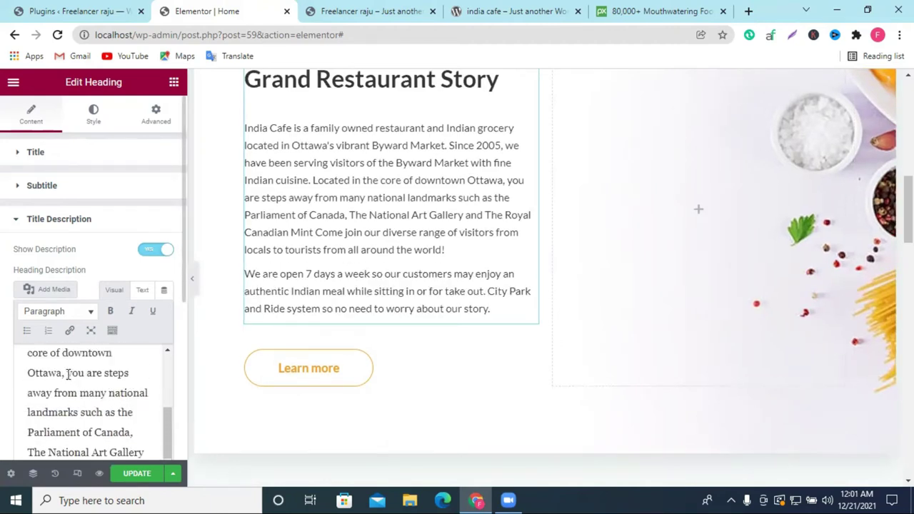
scroll(115, 383, "up", 6)
scroll(114, 386, "down", 2)
scroll(113, 387, "down", 2)
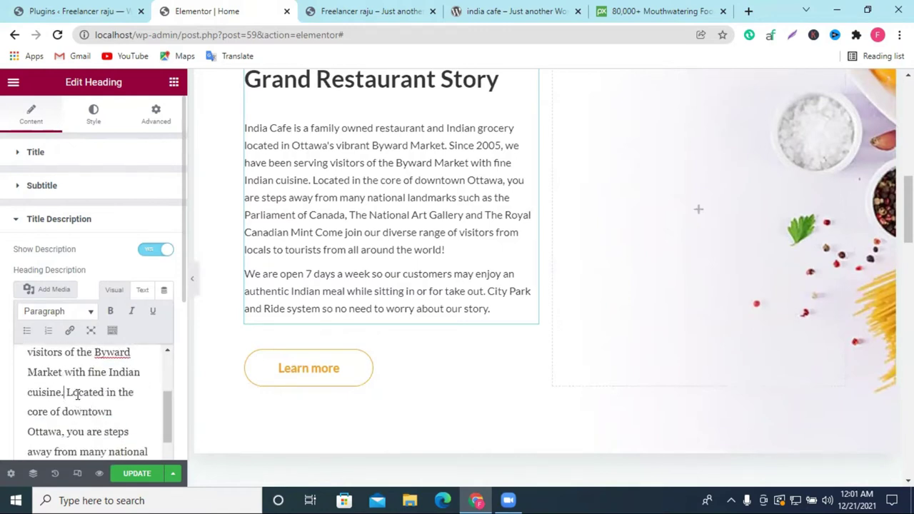
key("Return")
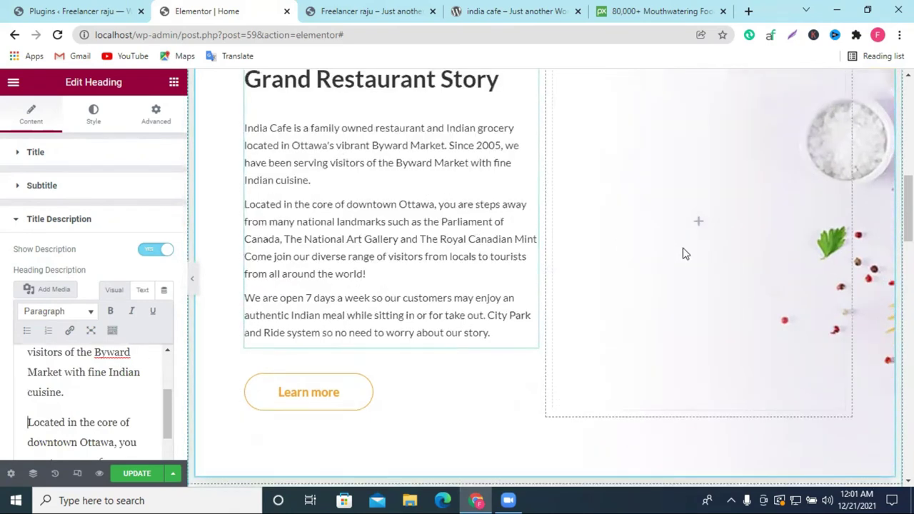
scroll(683, 252, "up", 2)
scroll(698, 155, "down", 3)
scroll(740, 184, "up", 3)
scroll(721, 290, "up", 2)
scroll(710, 264, "down", 2)
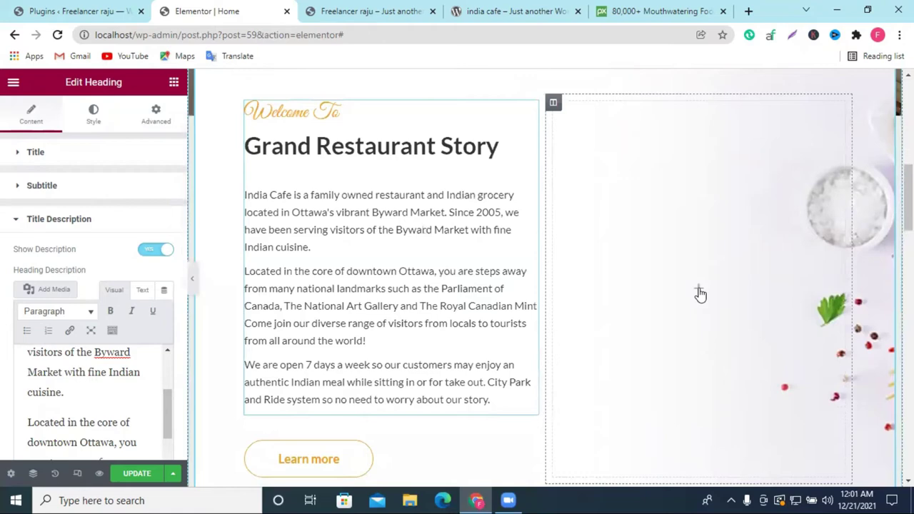
Switch to the live home page and examine the layout of its Grand Restaurant Story section
key("ctrl+Tab")
scroll(630, 180, "down", 6)
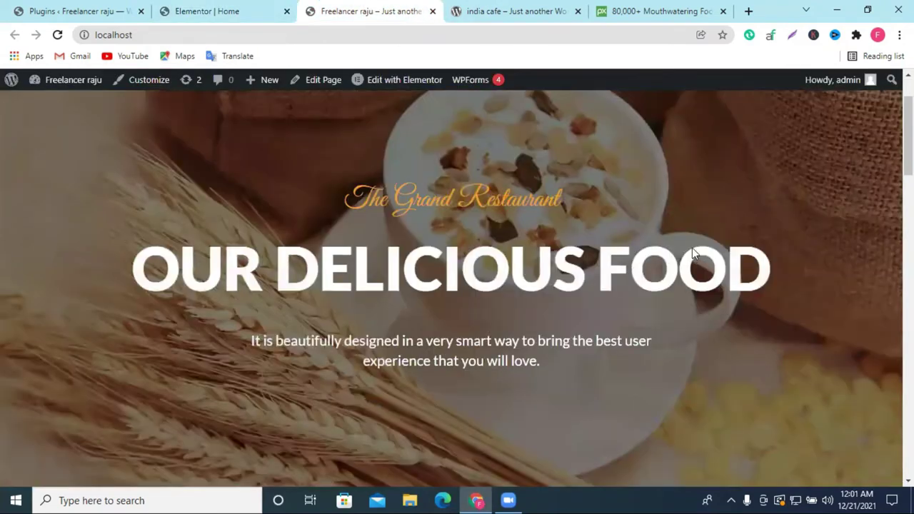
scroll(678, 222, "up", 2)
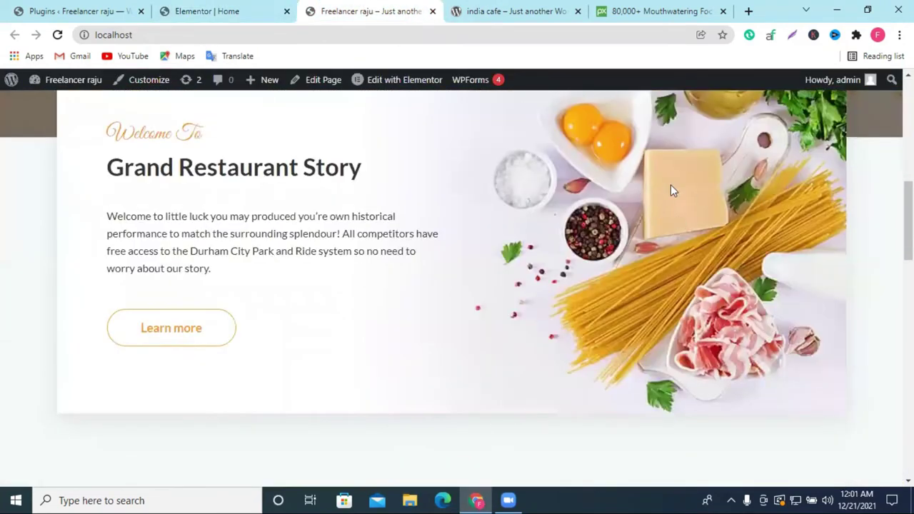
scroll(696, 207, "up", 1)
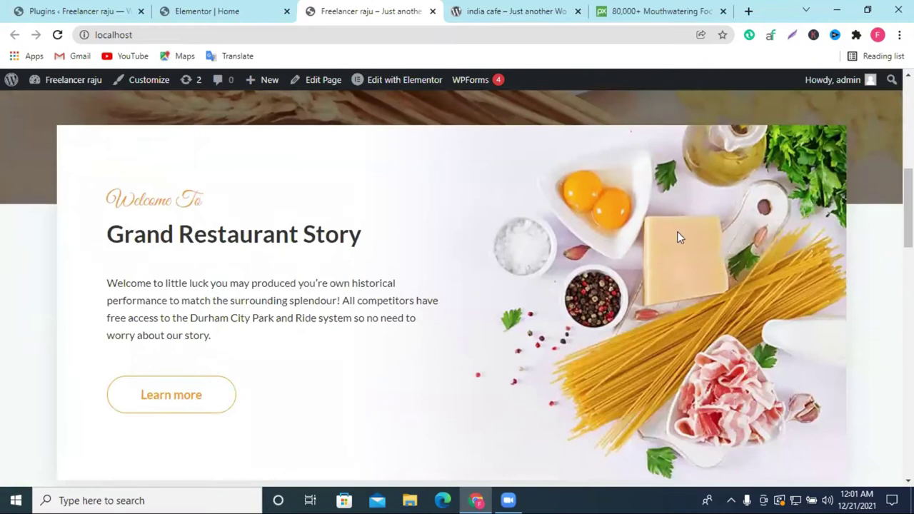
scroll(693, 220, "down", 1)
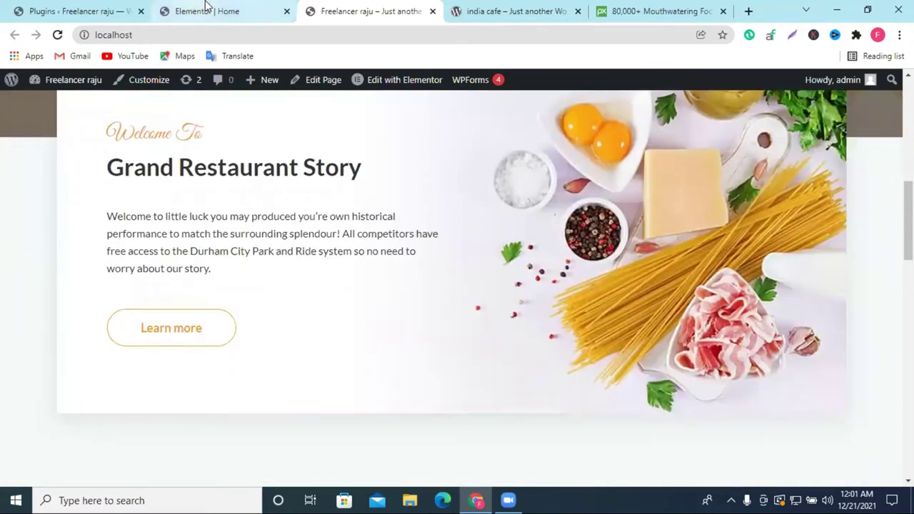
Return to the Elementor editor and update the page with the new story description
left_click(207, 11)
scroll(703, 276, "down", 2)
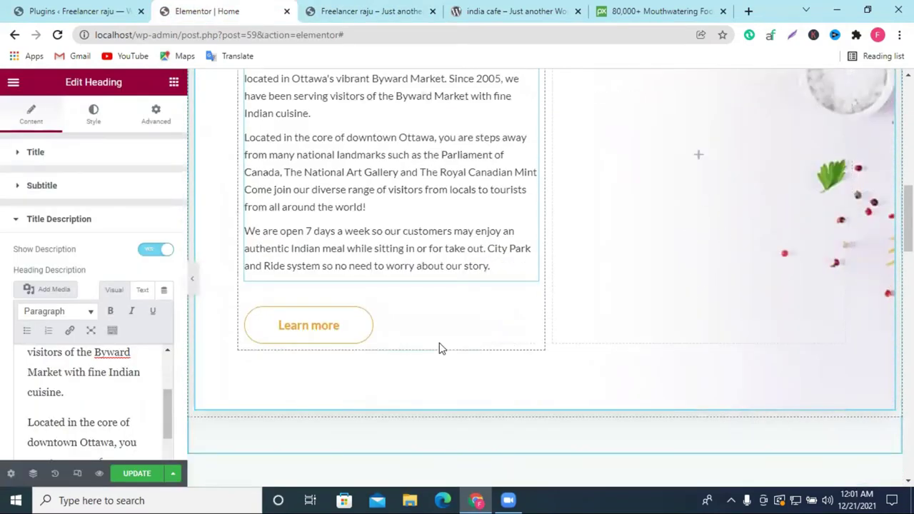
scroll(620, 269, "up", 3)
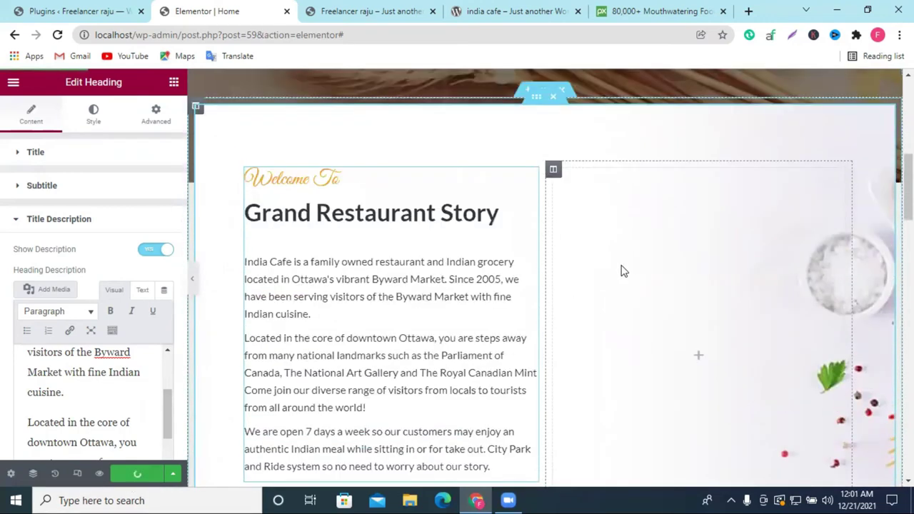
Reload the live home page and check the hero heading, the story text and the speciality section below
left_click(370, 9)
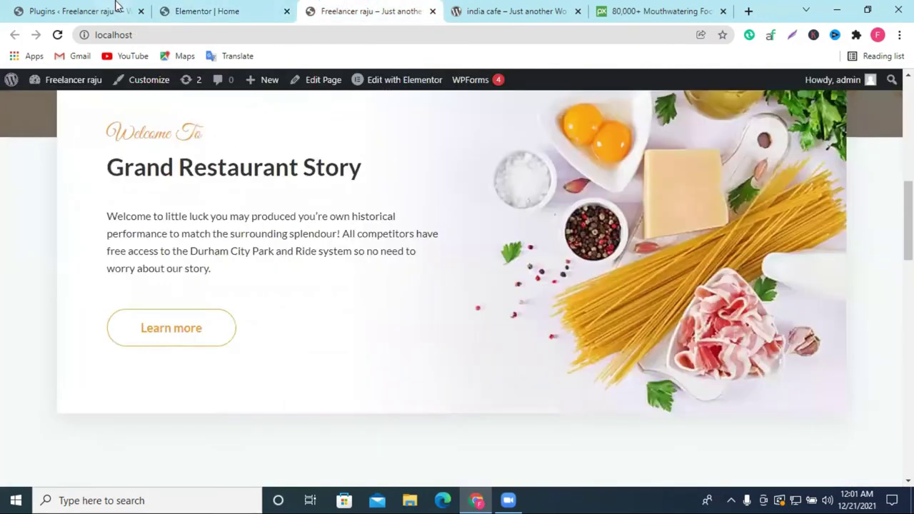
left_click(57, 34)
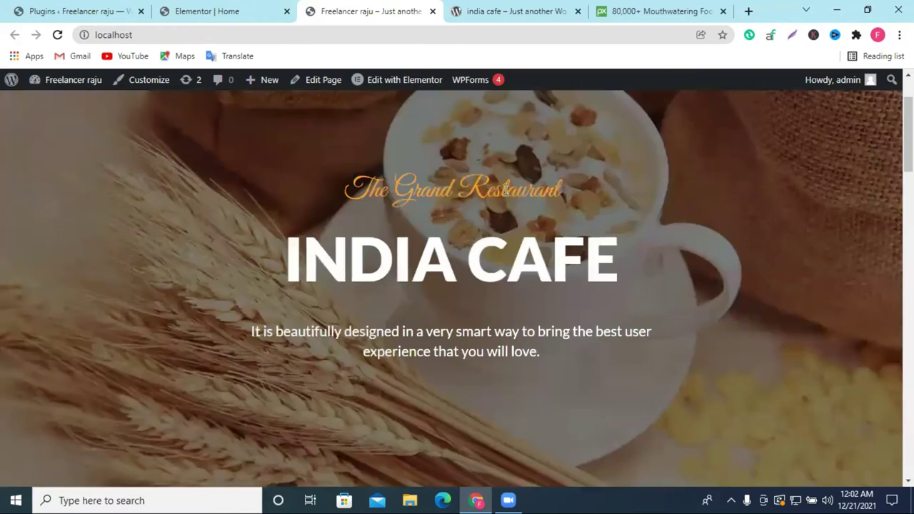
scroll(205, 184, "down", 6)
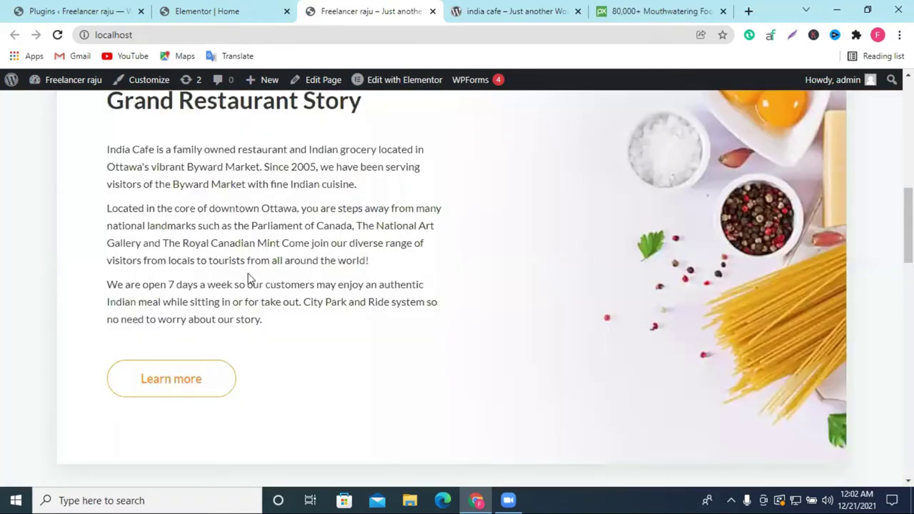
scroll(519, 282, "up", 1)
scroll(519, 282, "down", 4)
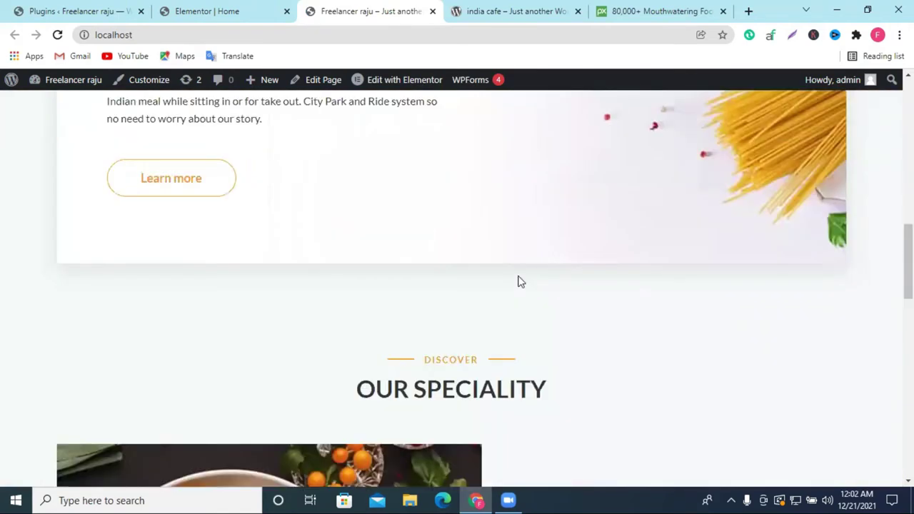
scroll(376, 260, "down", 2)
In the Elementor editor, set the Our Speciality heading's subtitle to Menu
left_click(238, 5)
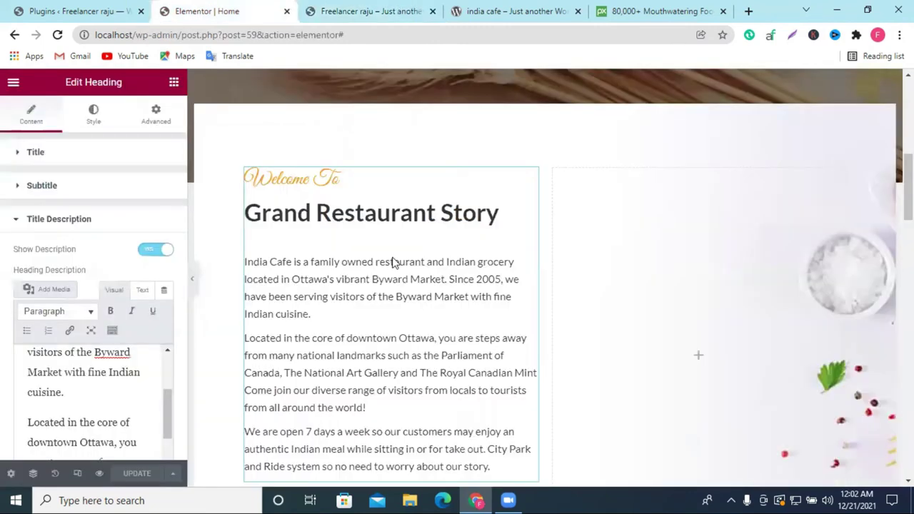
scroll(489, 308, "down", 1)
scroll(498, 201, "down", 5)
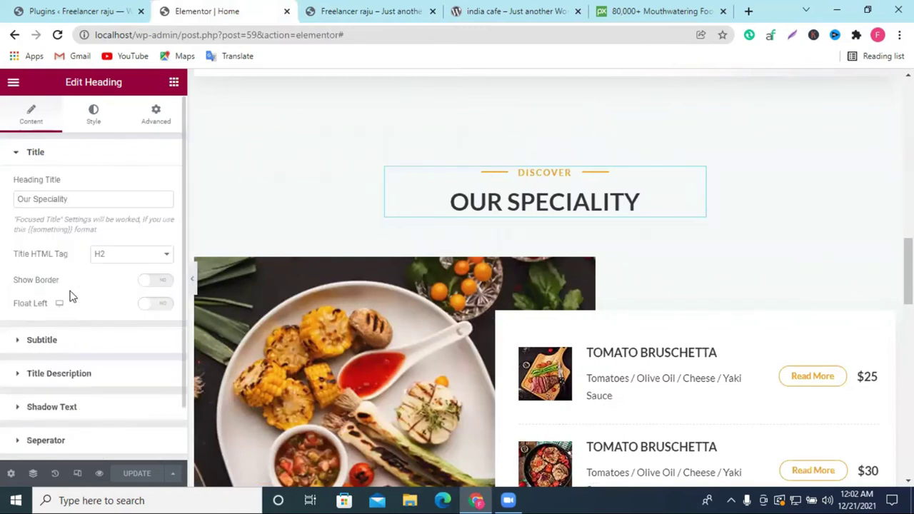
double_click(57, 277)
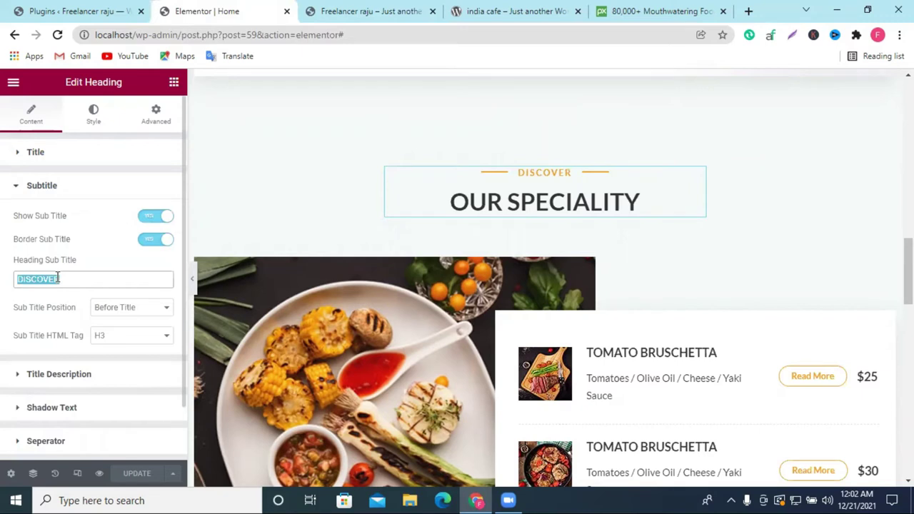
type("Menu")
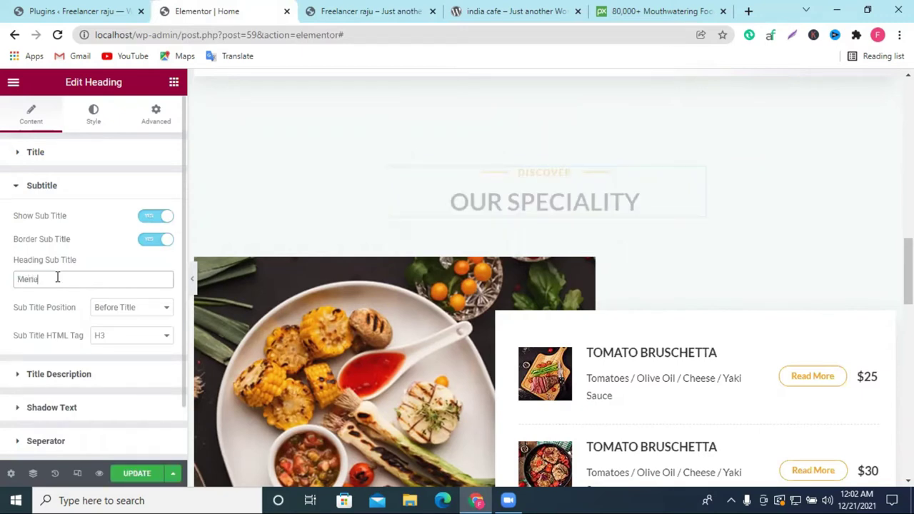
Return to the top of the india cafe home page and close the Pixabay food image results
left_click(525, 8)
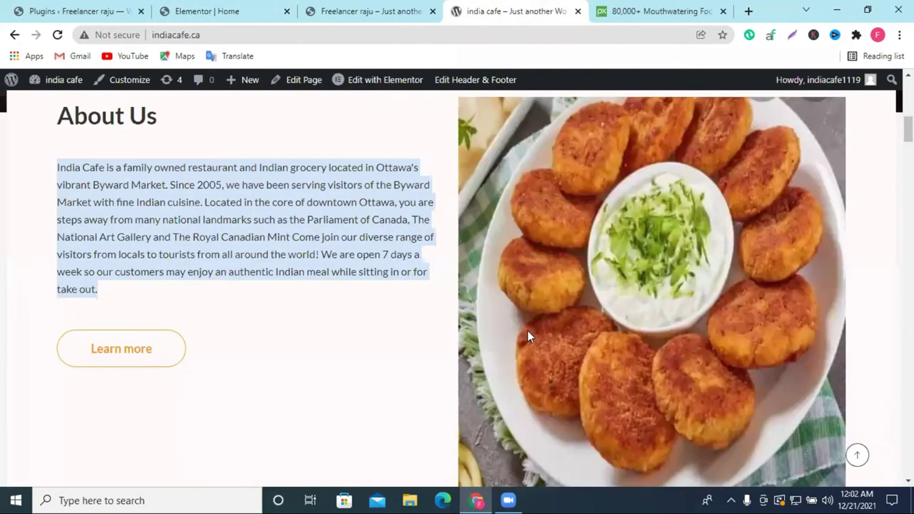
scroll(534, 314, "up", 10)
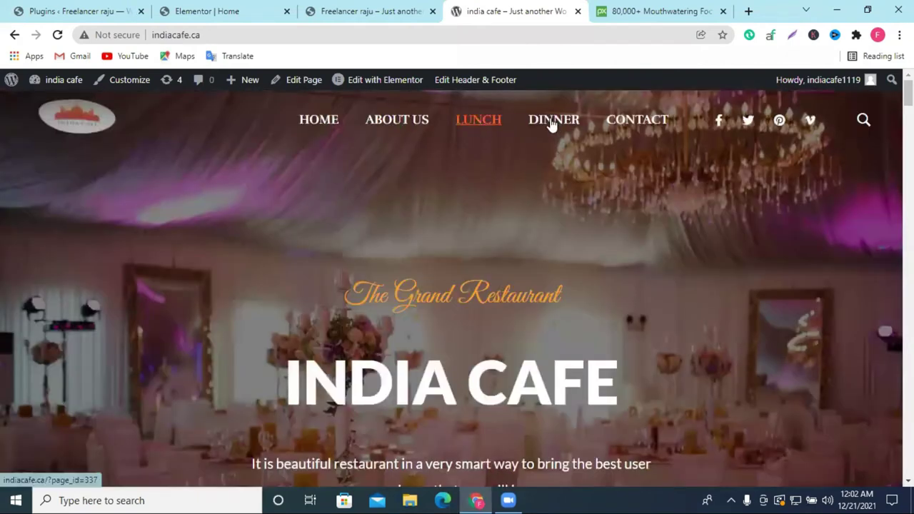
left_click(652, 173)
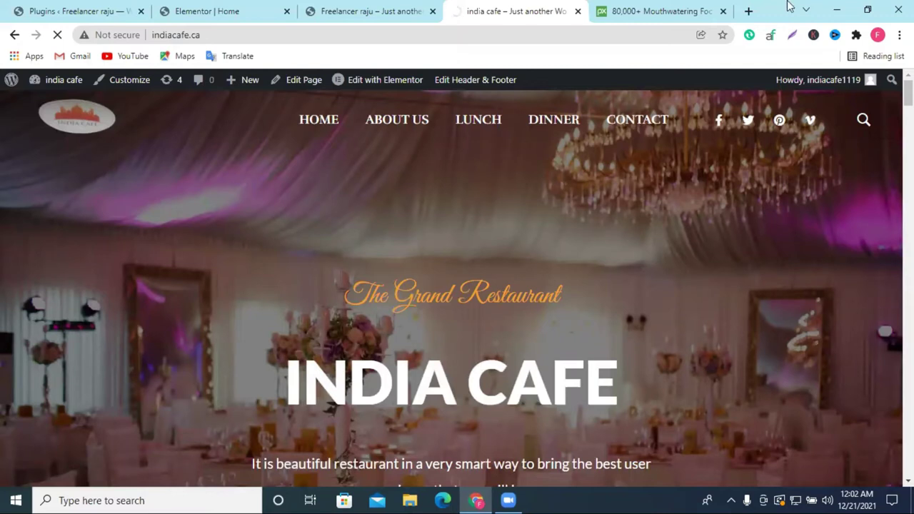
left_click(657, 10)
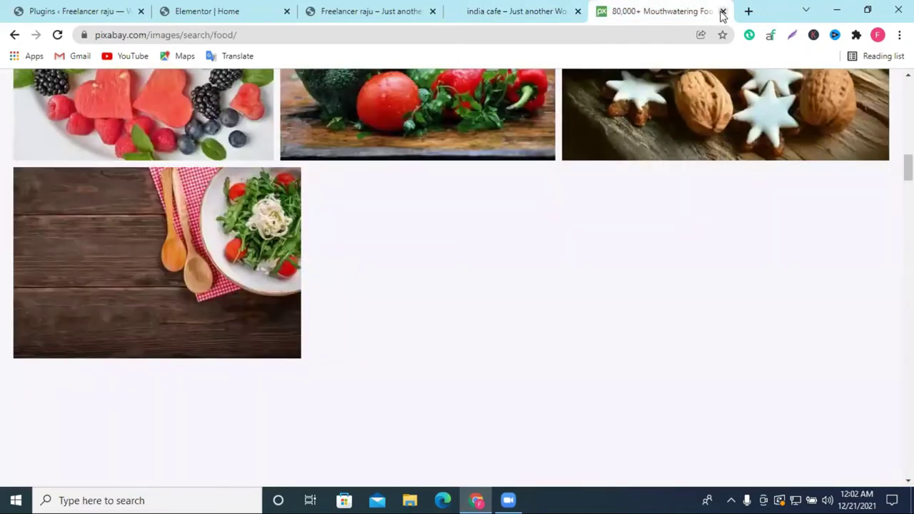
key("ctrl+w")
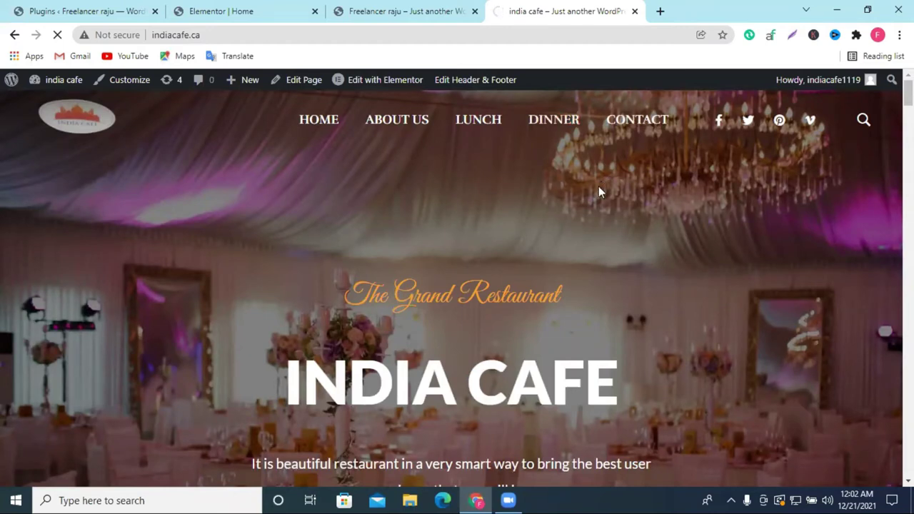
Examine the Daily Specials menu on the india cafe home page and open the Lunch page
scroll(598, 187, "down", 7)
scroll(598, 187, "up", 7)
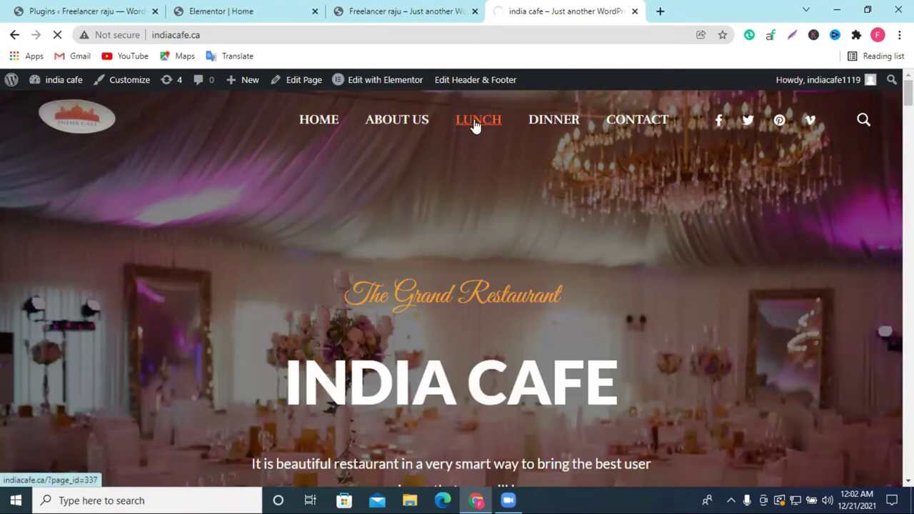
scroll(481, 127, "down", 15)
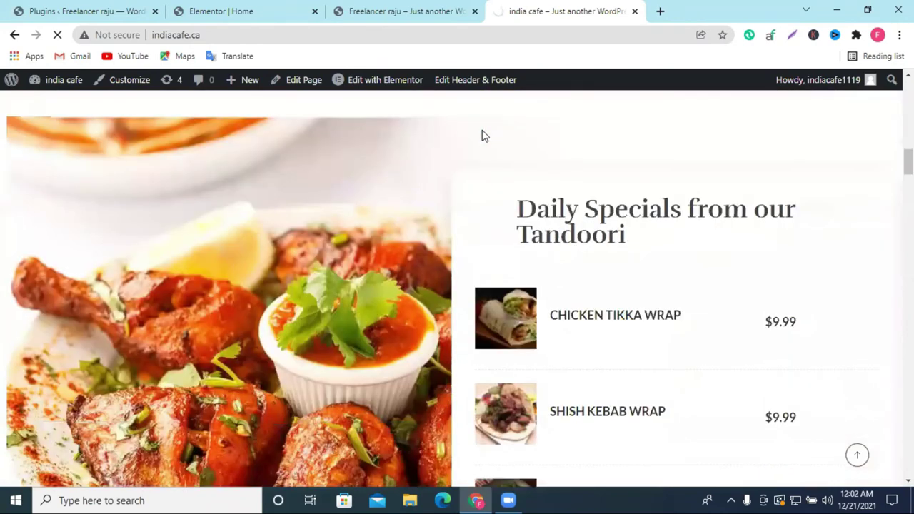
scroll(483, 132, "down", 20)
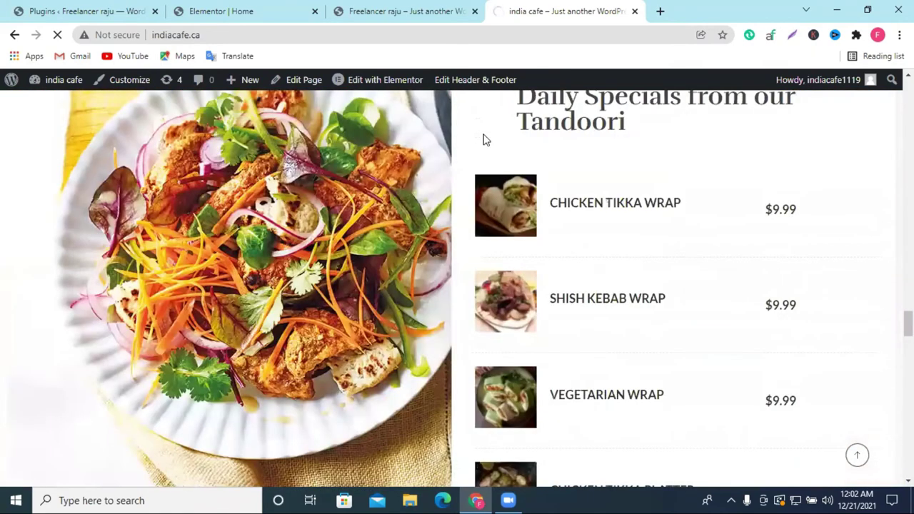
scroll(483, 139, "down", 5)
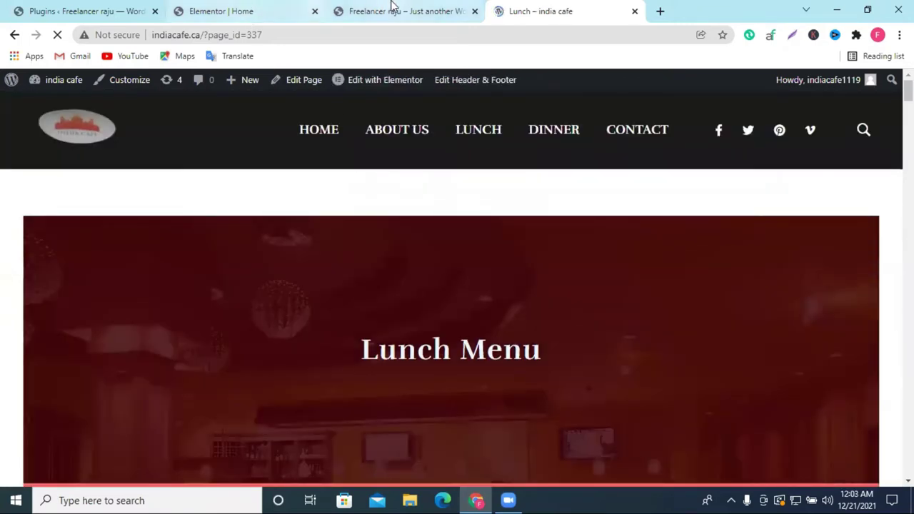
Compare the india cafe Lunch page with the local site, and inspect the menu items under Our Speciality in the Elementor editor
left_click(358, 10)
left_click(284, 9)
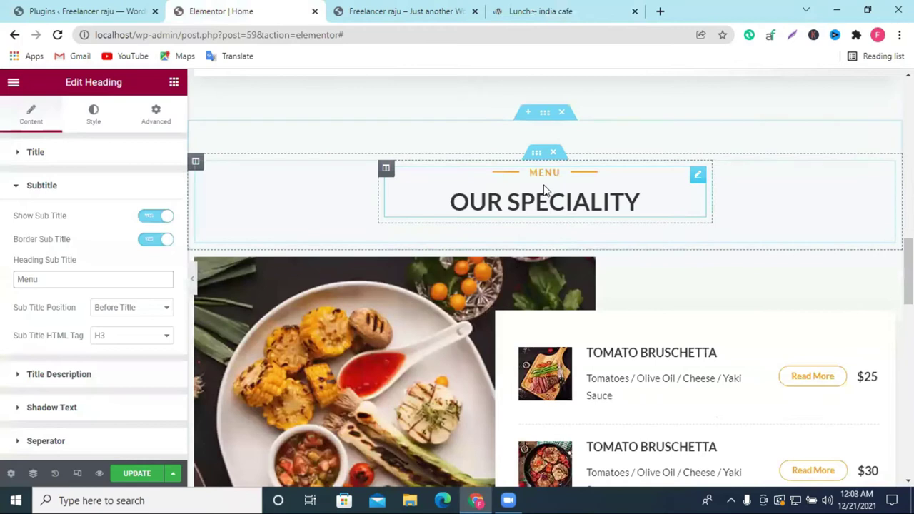
left_click(541, 9)
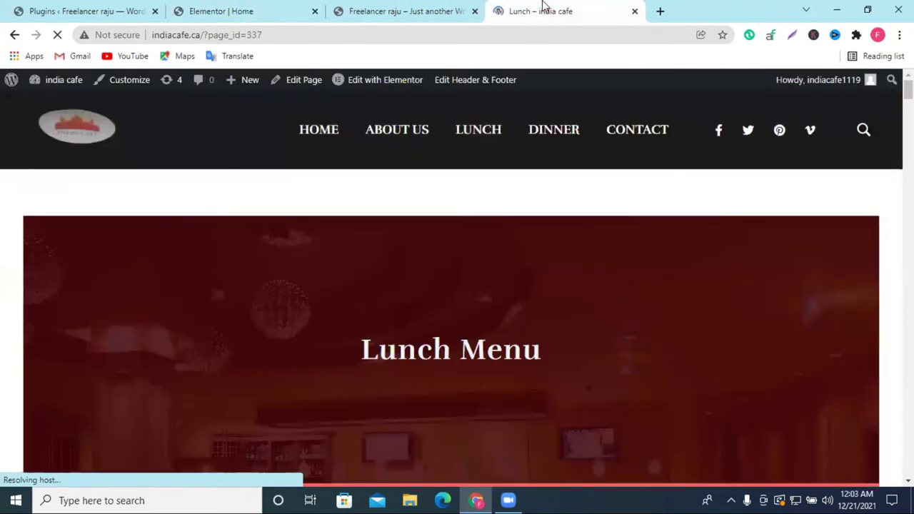
left_click(360, 10)
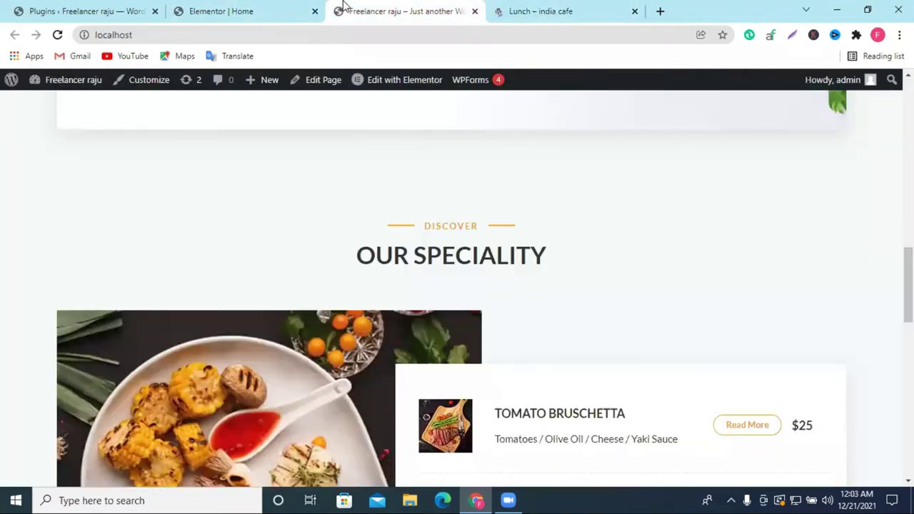
left_click(273, 9)
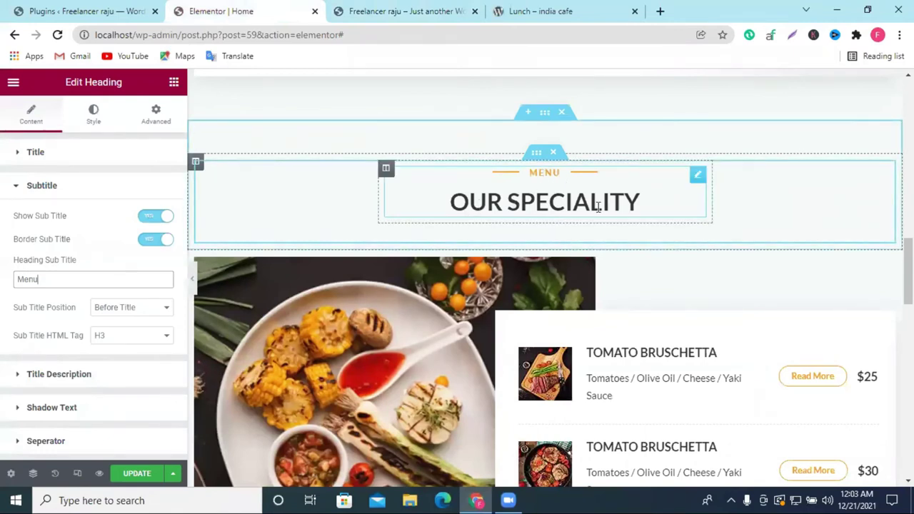
scroll(553, 202, "down", 5)
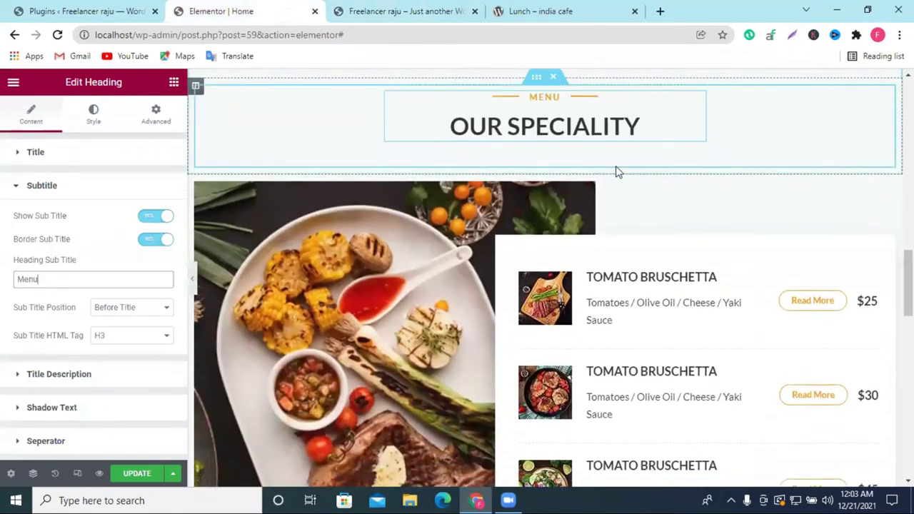
scroll(620, 193, "up", 3)
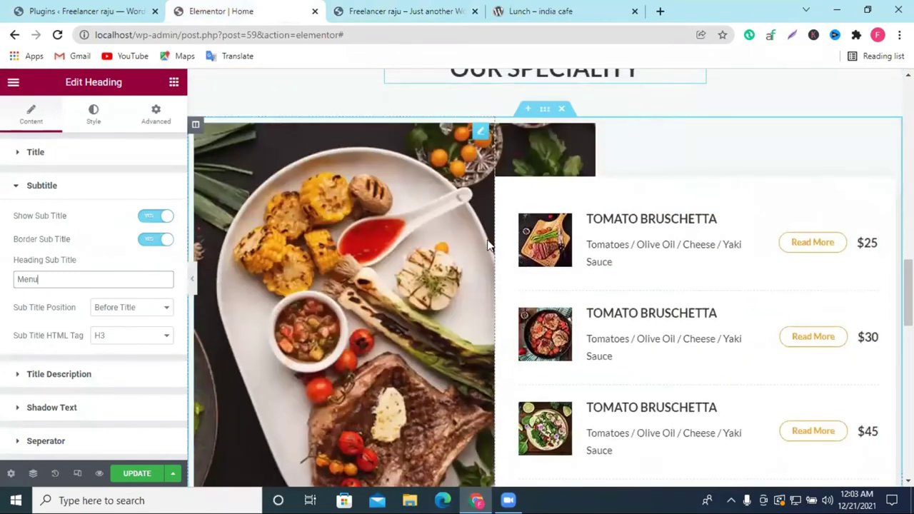
scroll(622, 189, "down", 1)
scroll(620, 191, "up", 2)
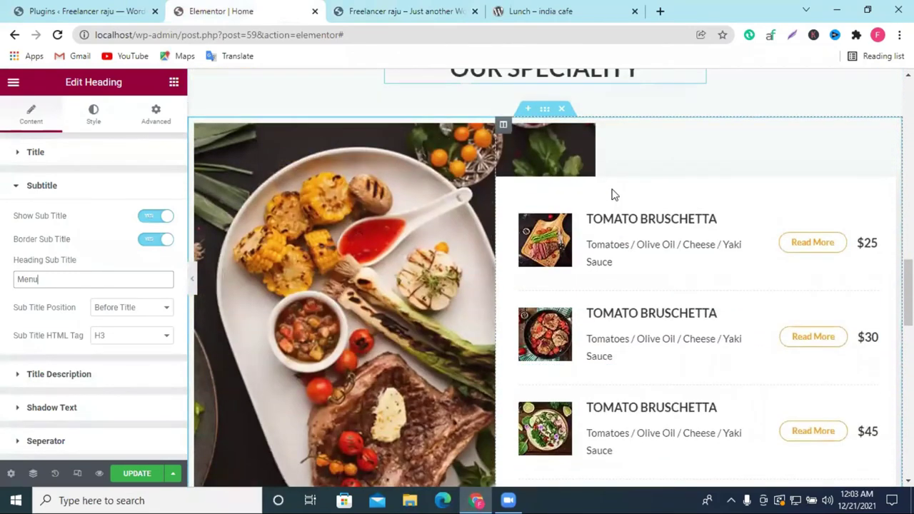
scroll(519, 204, "down", 4)
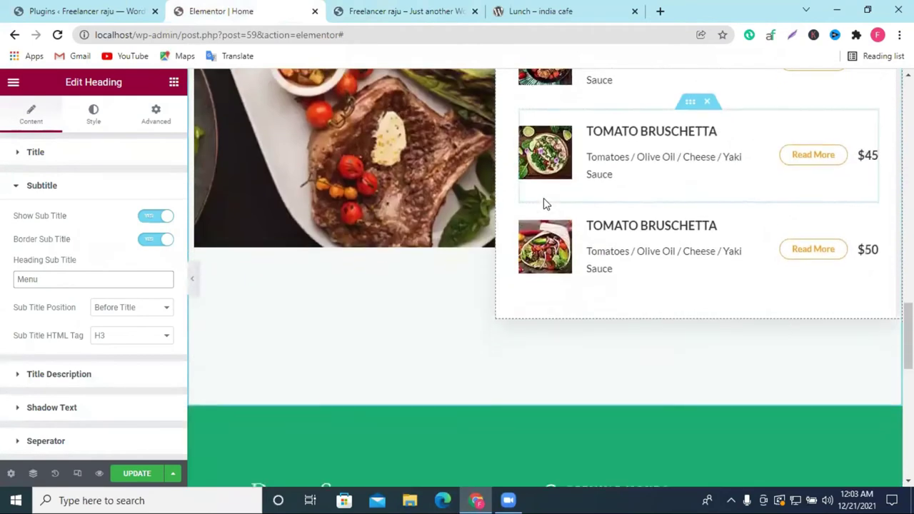
scroll(545, 202, "up", 1)
scroll(542, 184, "up", 3)
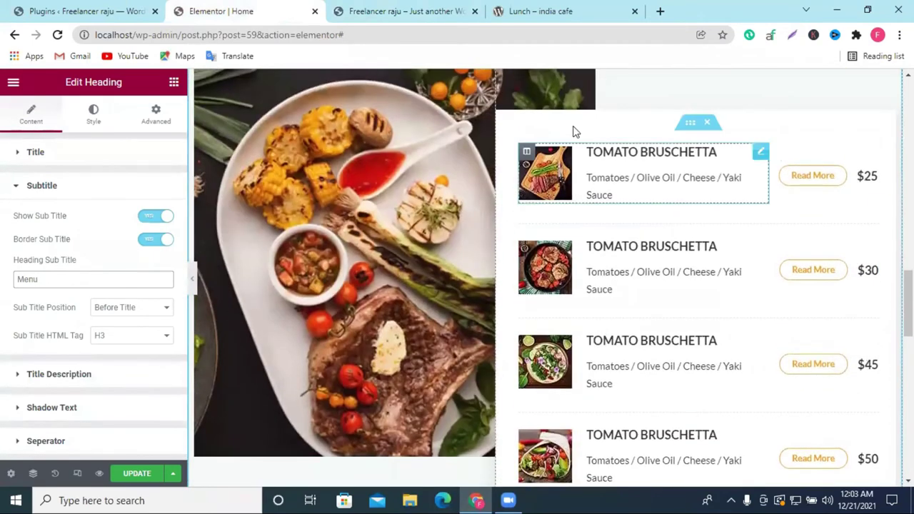
Go back to the india cafe home page to review its Daily Specials lists, and compare them with the live local Our Speciality section
left_click(566, 7)
left_click(14, 34)
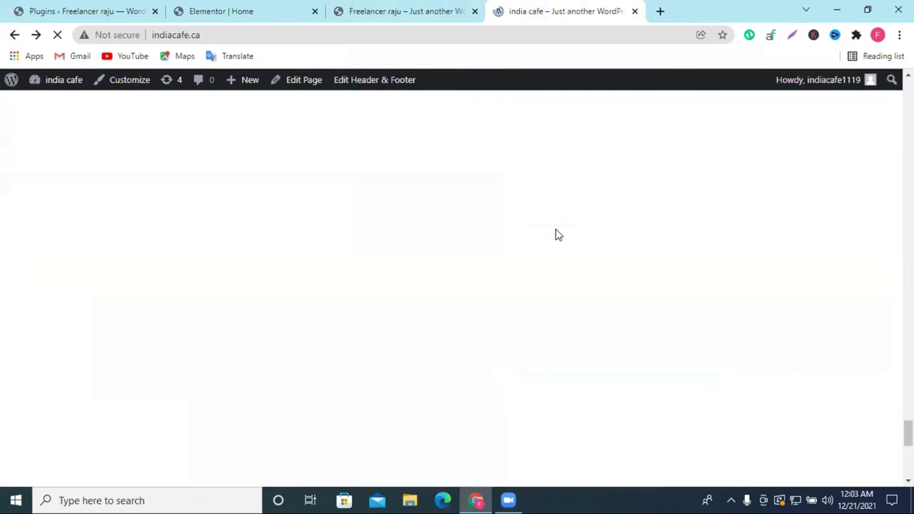
scroll(538, 247, "up", 6)
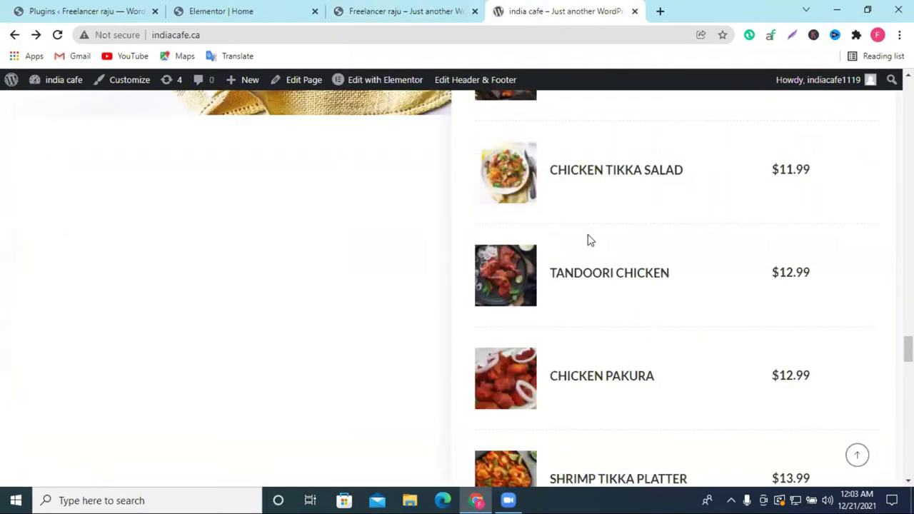
scroll(495, 258, "up", 4)
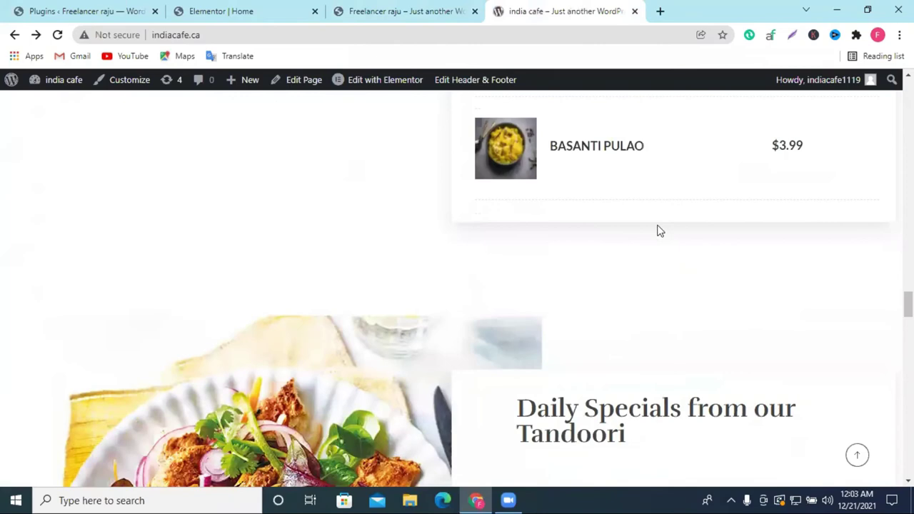
left_click(419, 10)
scroll(632, 271, "down", 2)
scroll(593, 244, "down", 2)
scroll(600, 257, "up", 2)
scroll(621, 307, "down", 1)
scroll(599, 286, "up", 2)
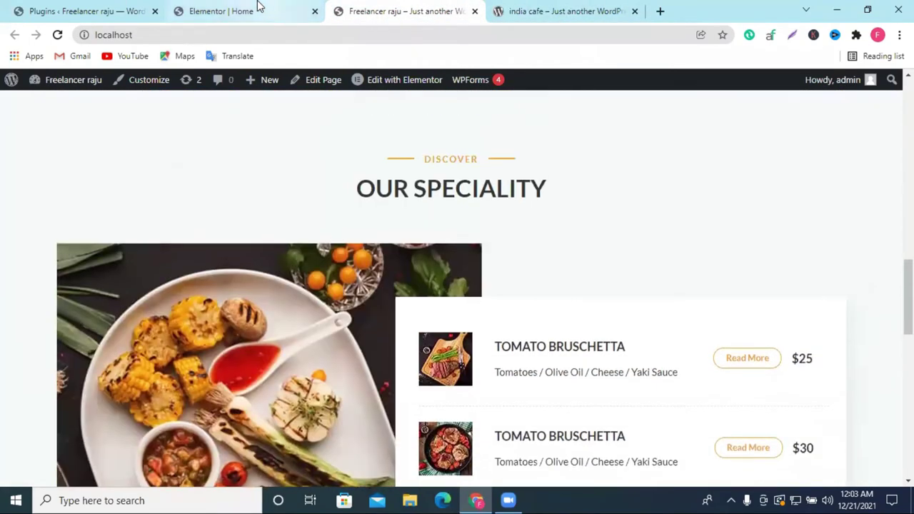
In the Elementor editor, copy the column holding the four menu items beside the Our Speciality food image
left_click(256, 10)
scroll(759, 151, "up", 3)
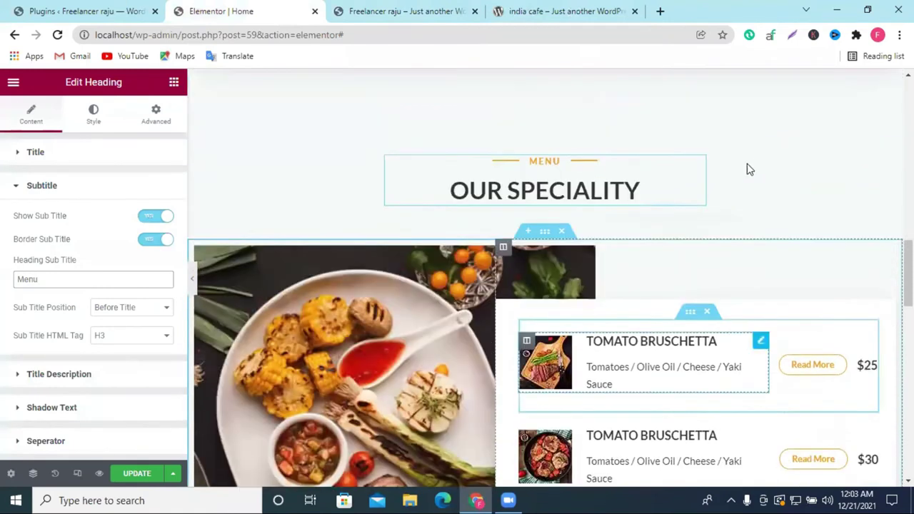
right_click(503, 263)
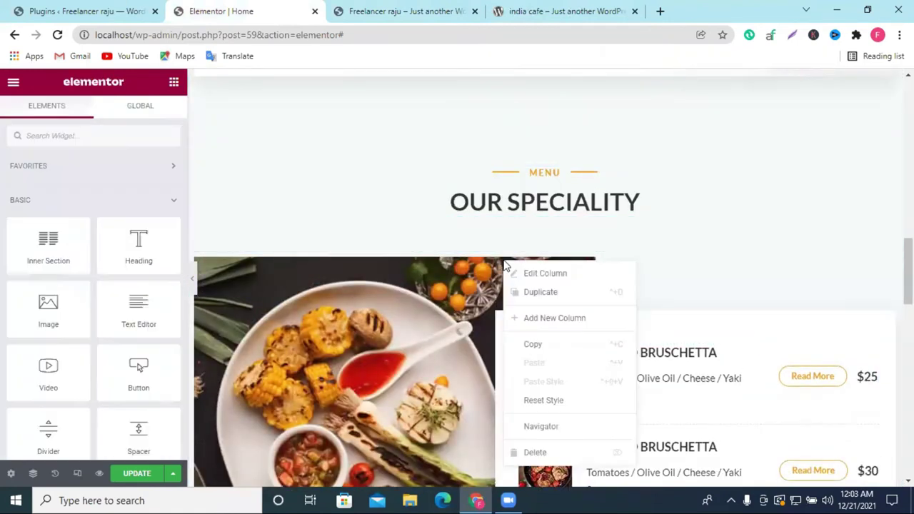
left_click(554, 345)
Add a new section directly above the green opening hours section and paste the copied menu column into it
scroll(632, 302, "down", 10)
scroll(514, 214, "up", 1)
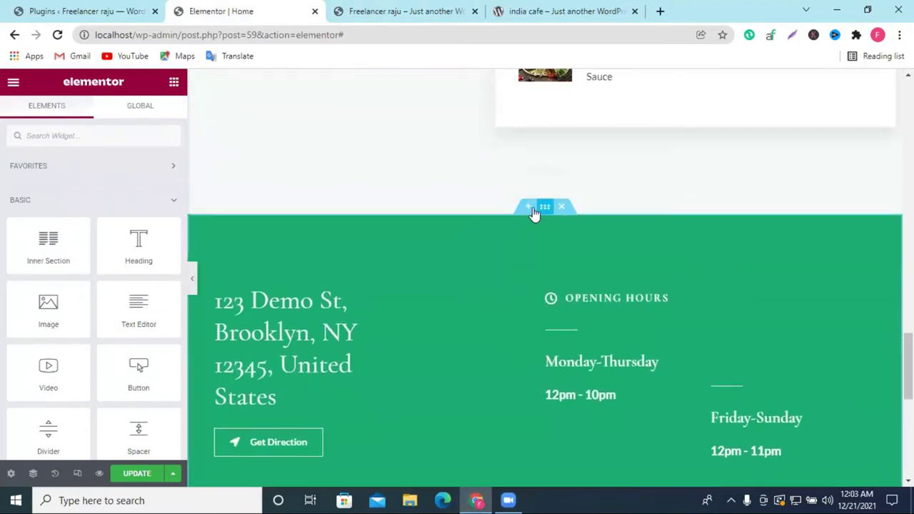
left_click(530, 207)
right_click(362, 257)
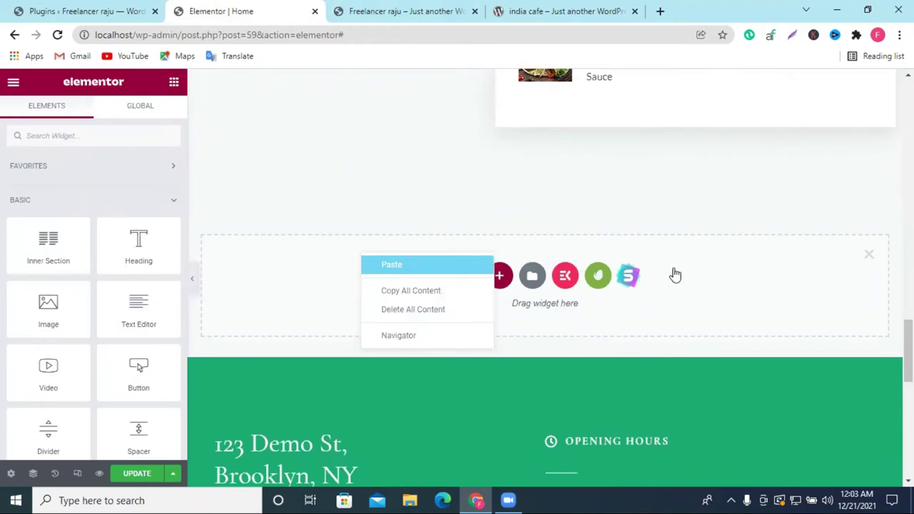
key("ctrl+v")
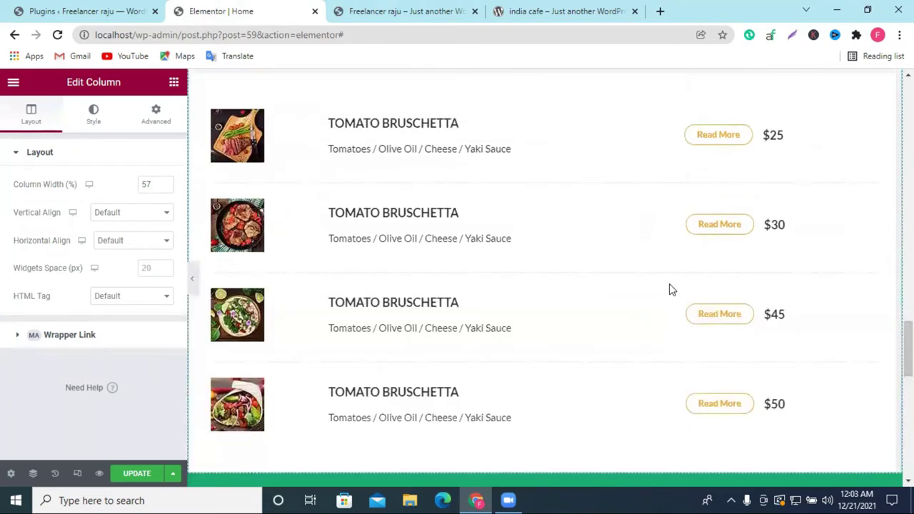
Add another section above the green opening hours section and paste the menu column there as well
scroll(521, 239, "down", 2)
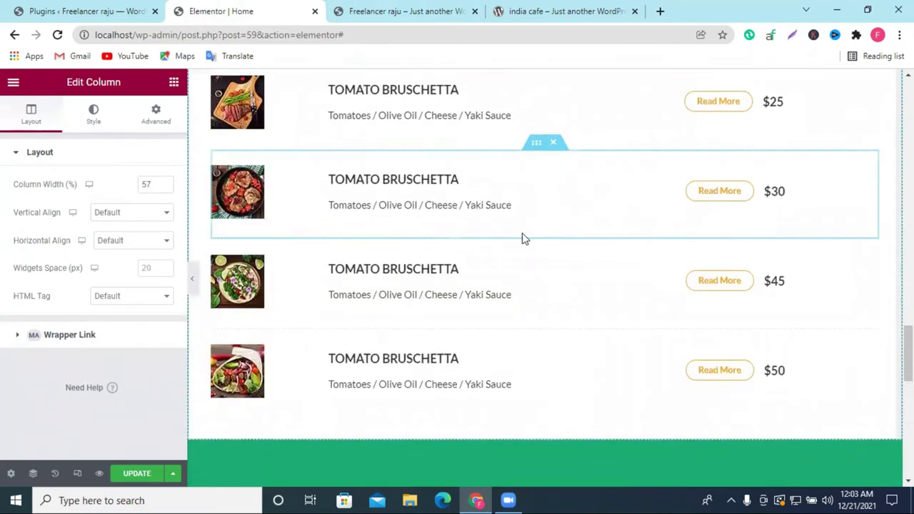
left_click(522, 338)
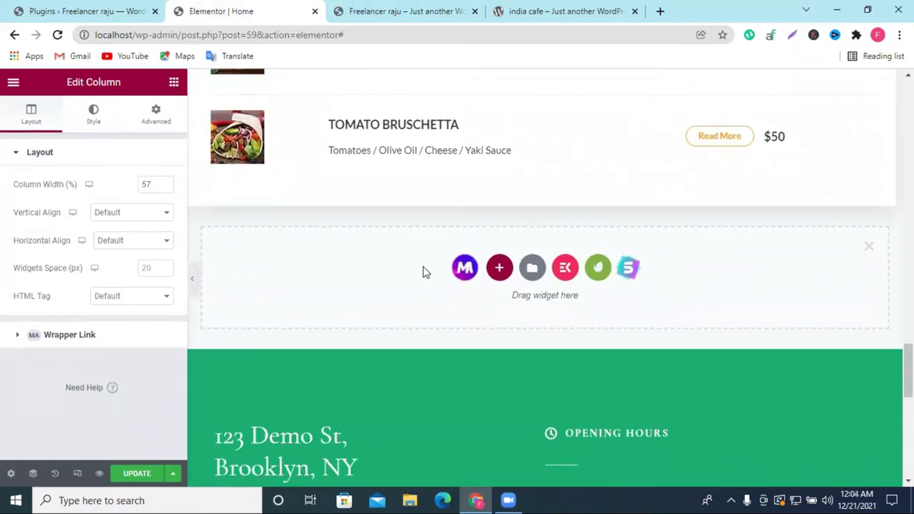
right_click(424, 272)
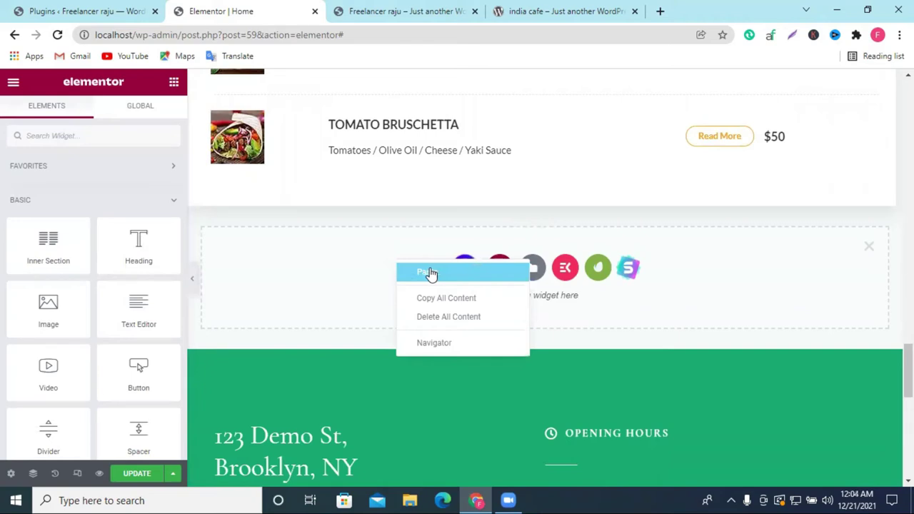
left_click(430, 273)
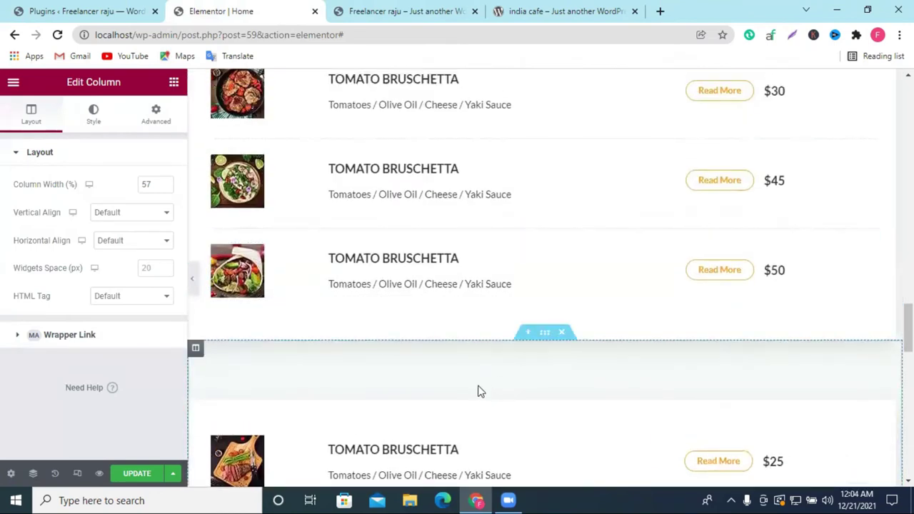
Duplicate the menu column within the lower pasted section and check the two pasted menu sections
scroll(479, 390, "down", 2)
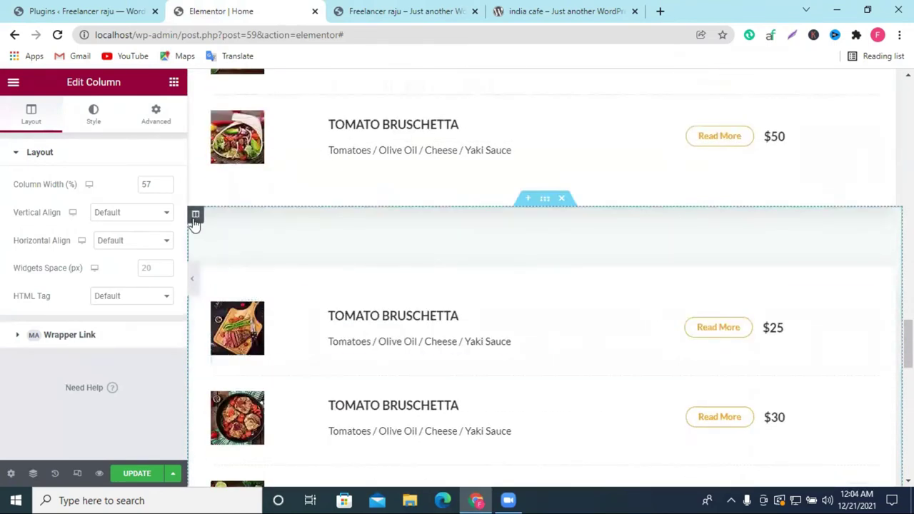
right_click(195, 215)
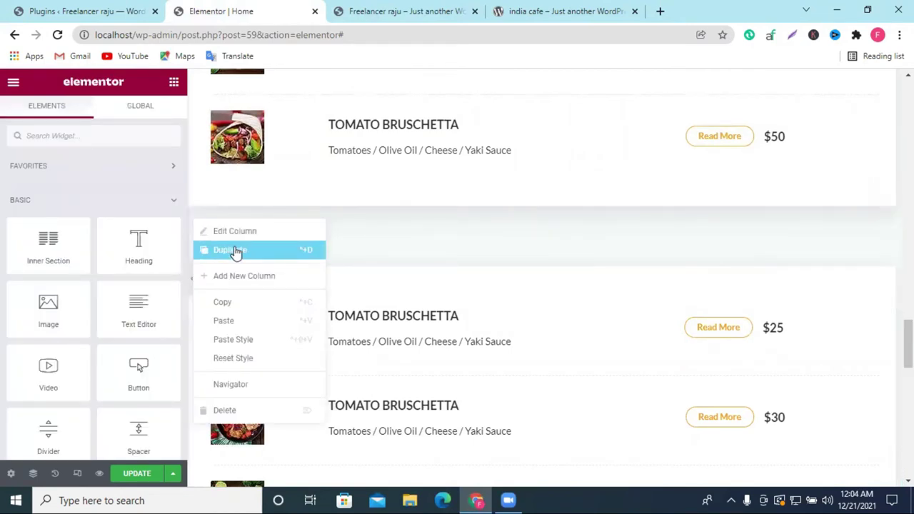
left_click(608, 260)
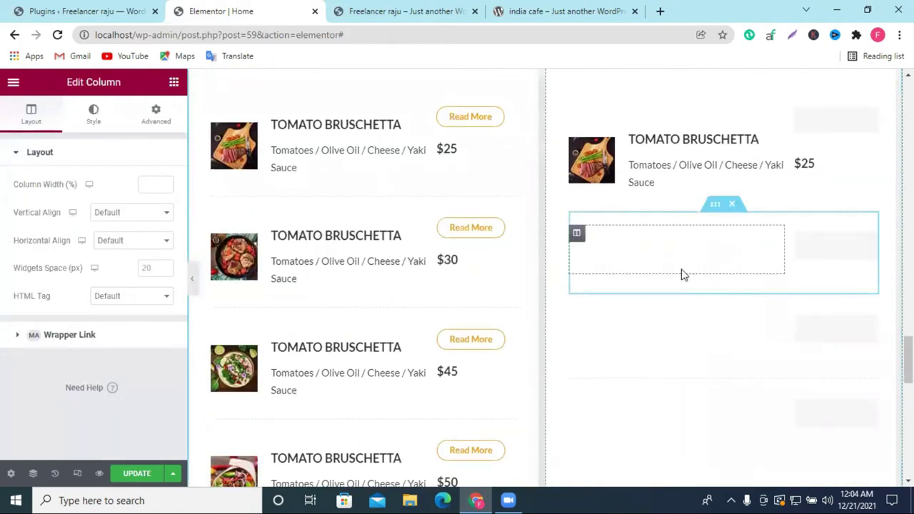
scroll(728, 275, "down", 6)
scroll(730, 279, "up", 3)
scroll(729, 280, "up", 10)
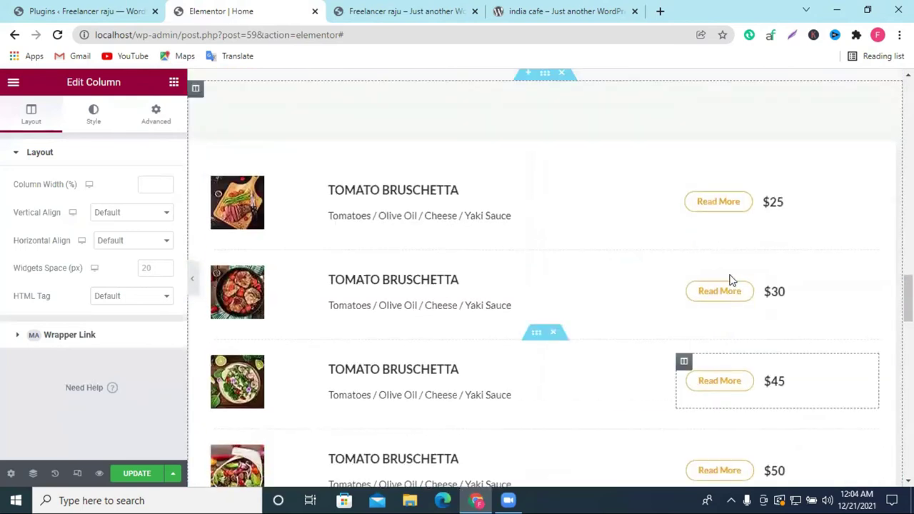
Examine the pasted menu sections between the Our Speciality area and the green opening hours section, comparing their layouts
scroll(628, 314, "down", 5)
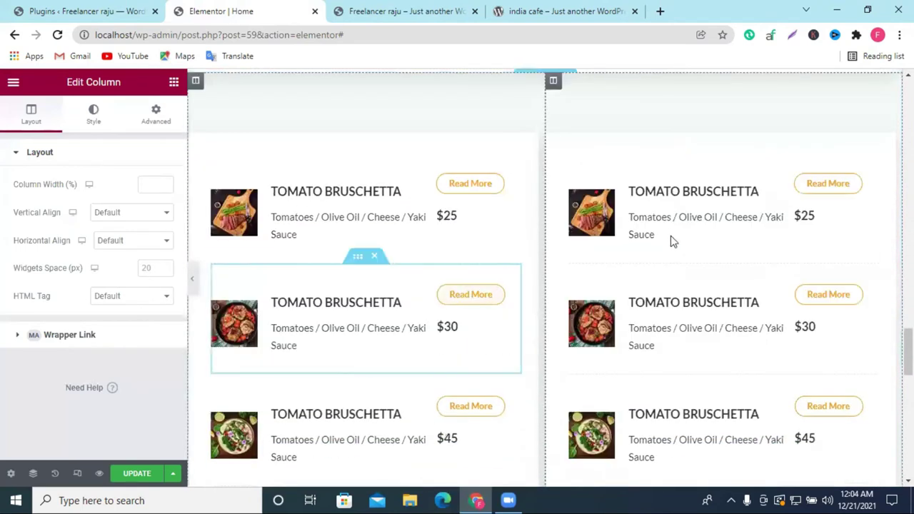
scroll(671, 240, "down", 1)
scroll(620, 211, "down", 4)
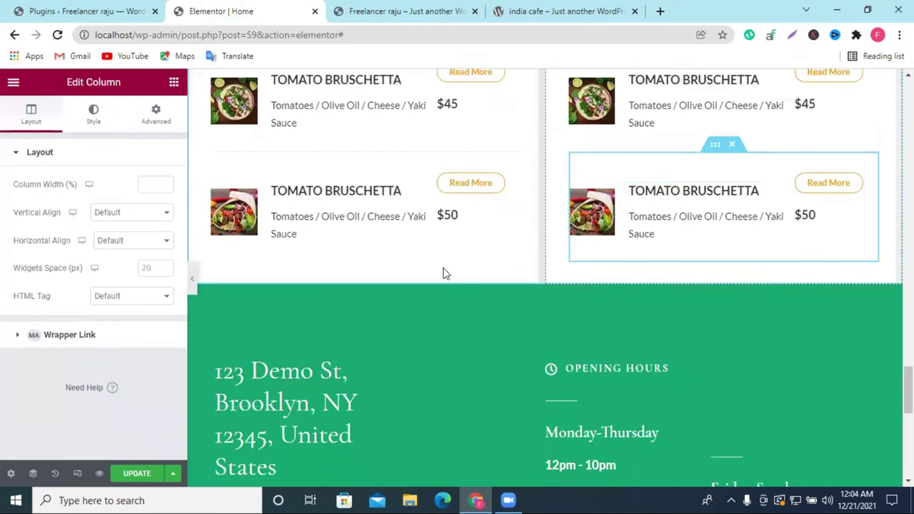
scroll(601, 280, "up", 10)
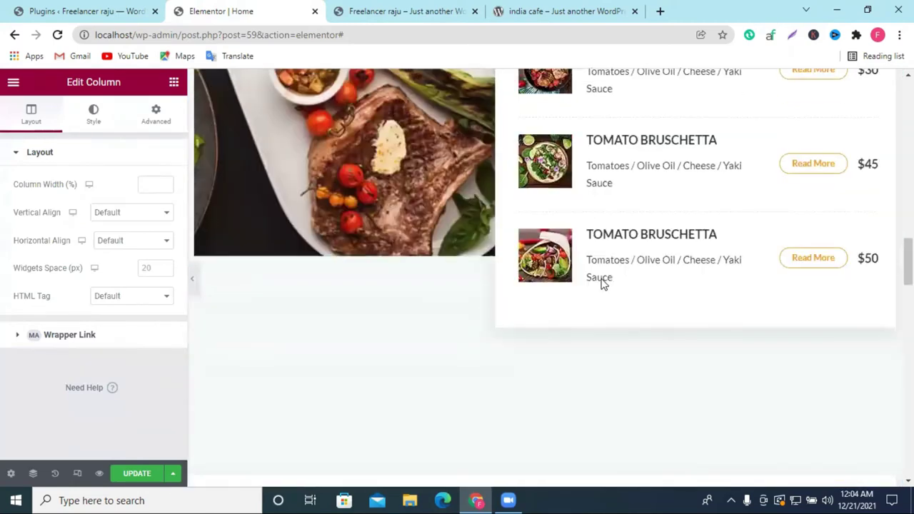
scroll(601, 285, "down", 6)
scroll(487, 280, "up", 3)
scroll(364, 269, "down", 2)
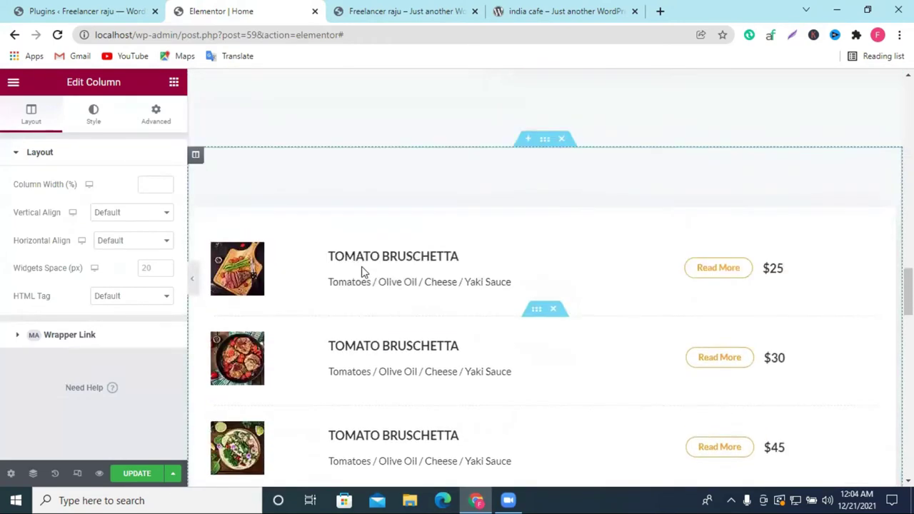
scroll(474, 245, "down", 7)
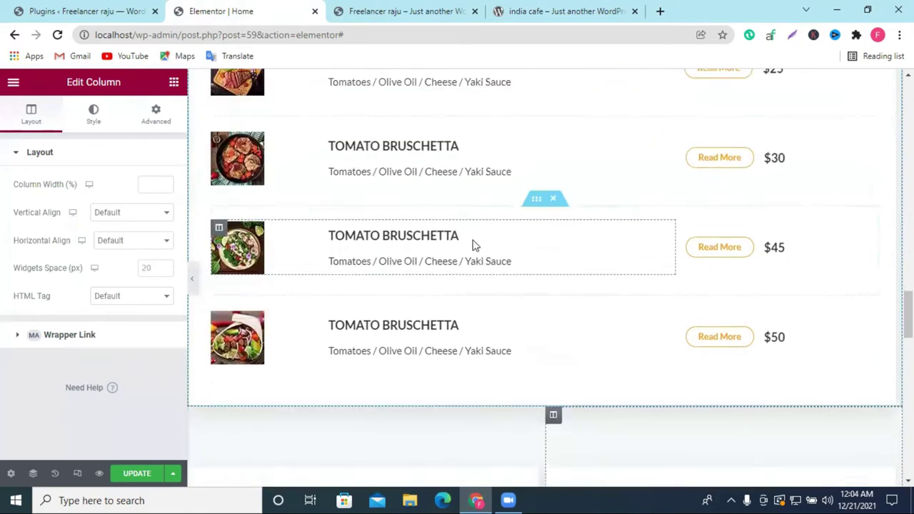
scroll(526, 190, "up", 3)
scroll(600, 263, "up", 6)
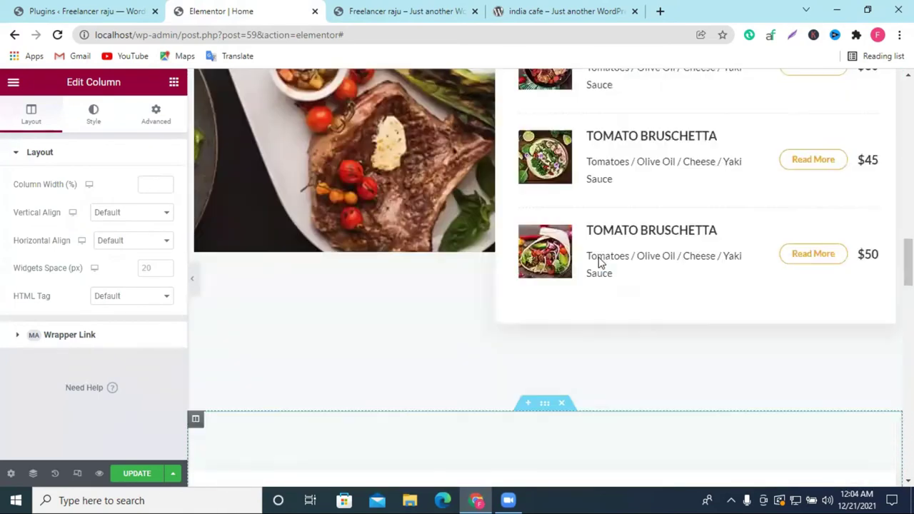
scroll(600, 263, "down", 3)
scroll(598, 262, "down", 3)
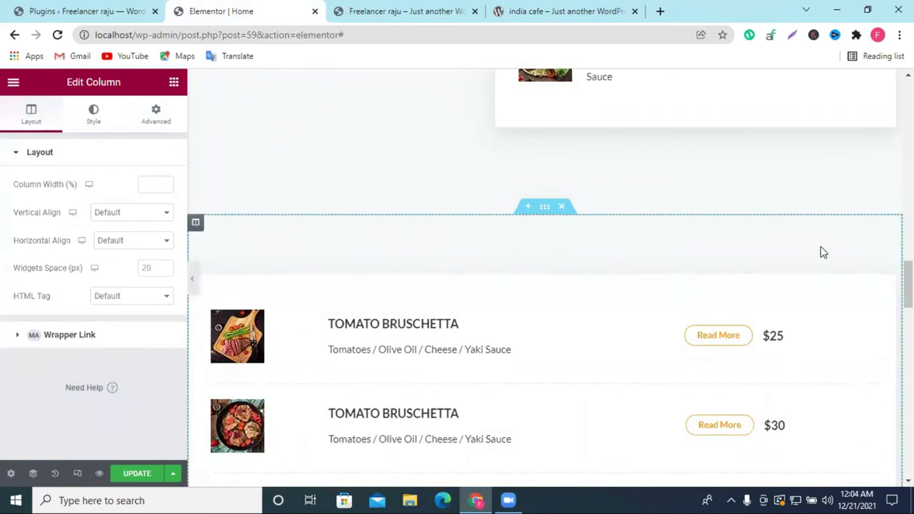
scroll(816, 253, "down", 3)
scroll(785, 257, "up", 4)
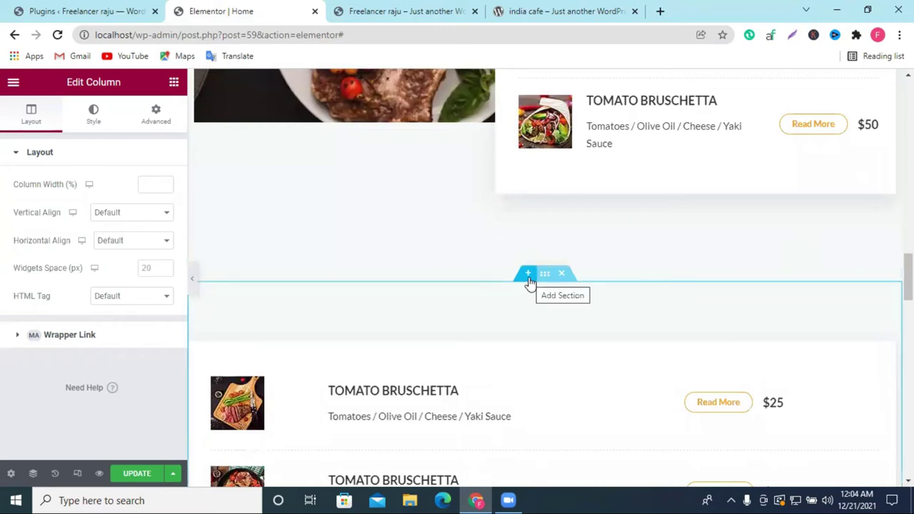
Switch to the india cafe site and review the home page's Daily Specials and the Lunch page's dish listings and category headings
left_click(532, 9)
scroll(427, 330, "down", 10)
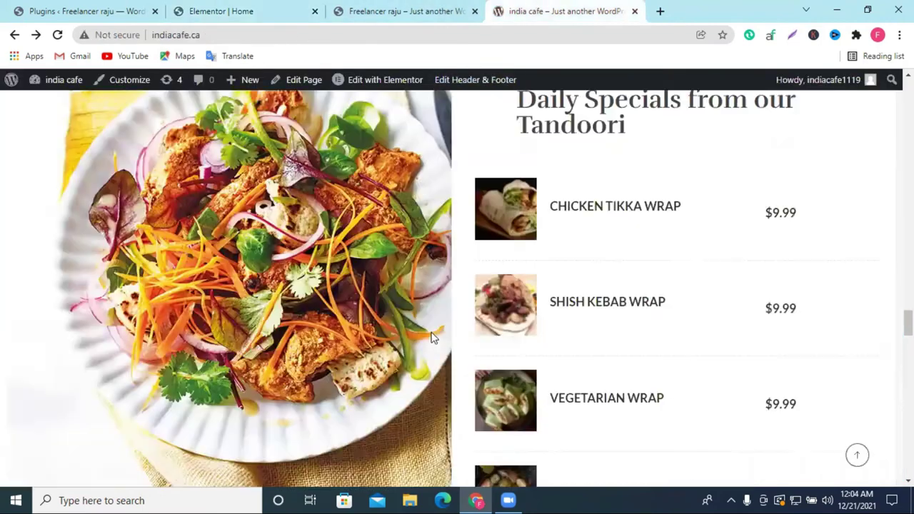
scroll(442, 331, "down", 10)
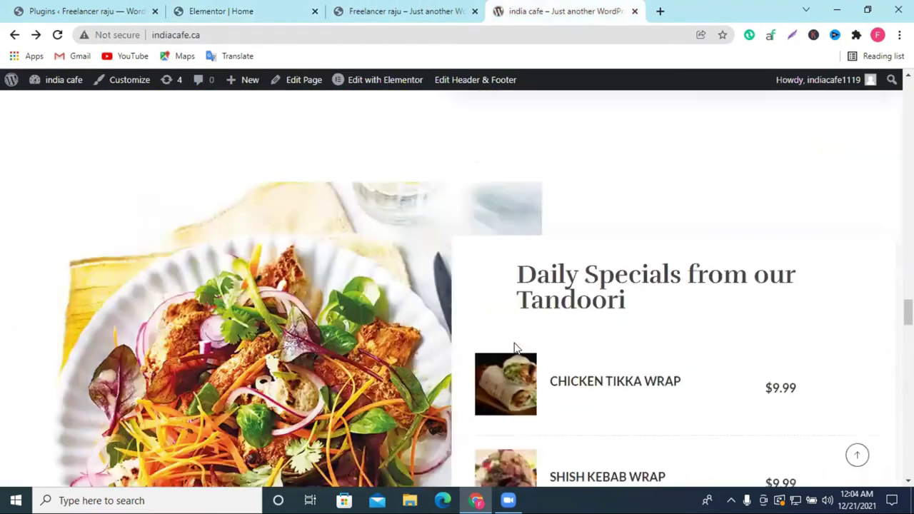
scroll(571, 208, "up", 20)
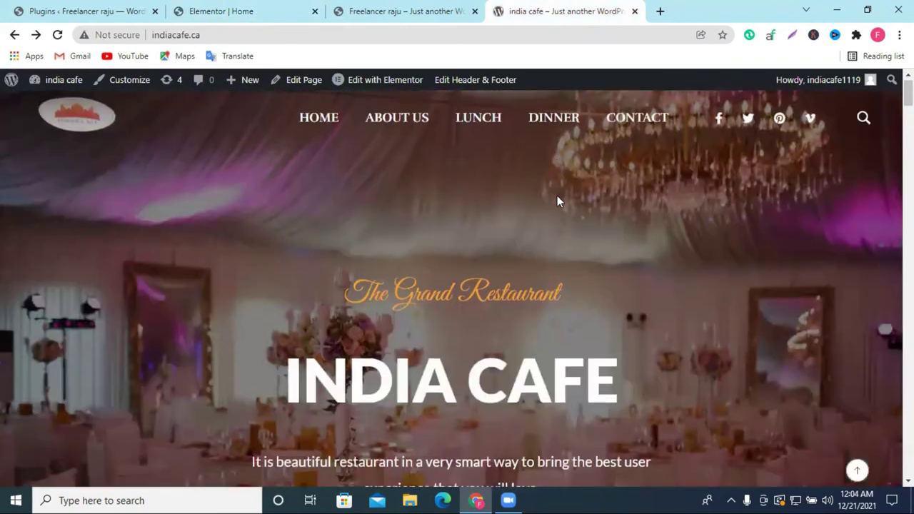
left_click(492, 121)
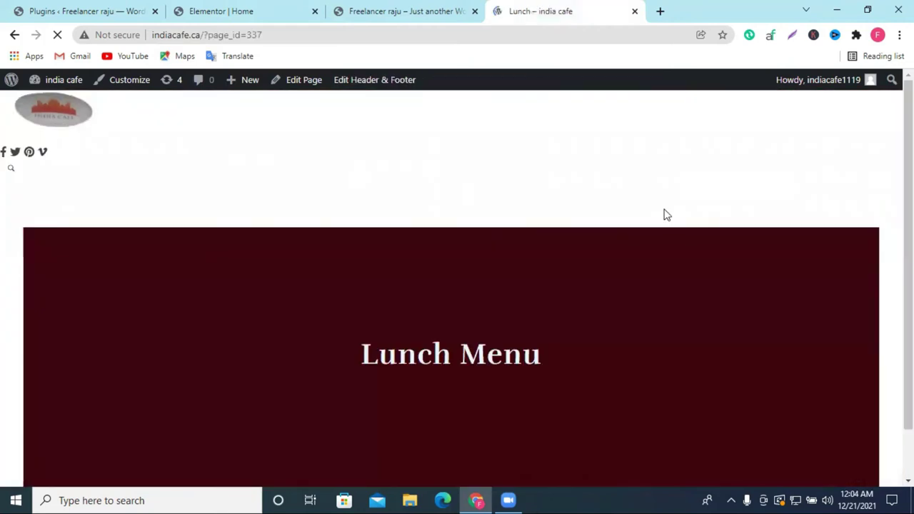
scroll(661, 246, "down", 10)
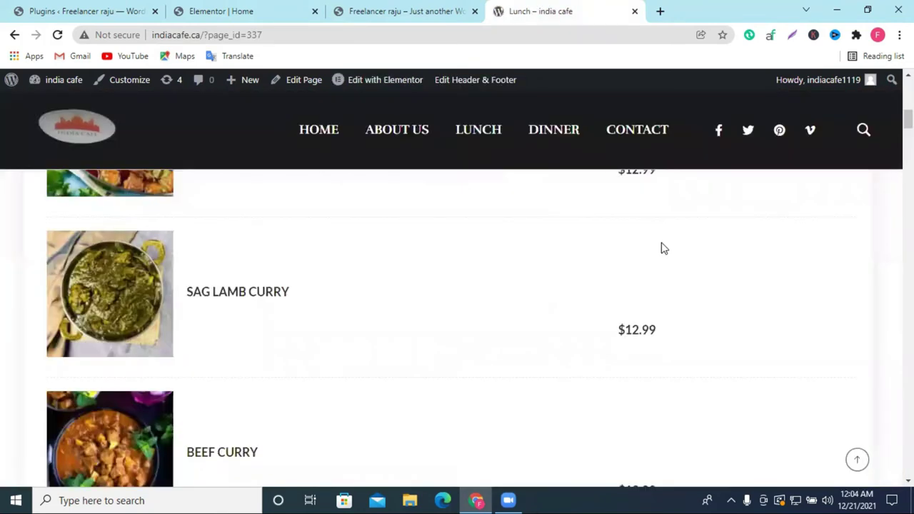
scroll(661, 257, "down", 3)
scroll(668, 277, "down", 5)
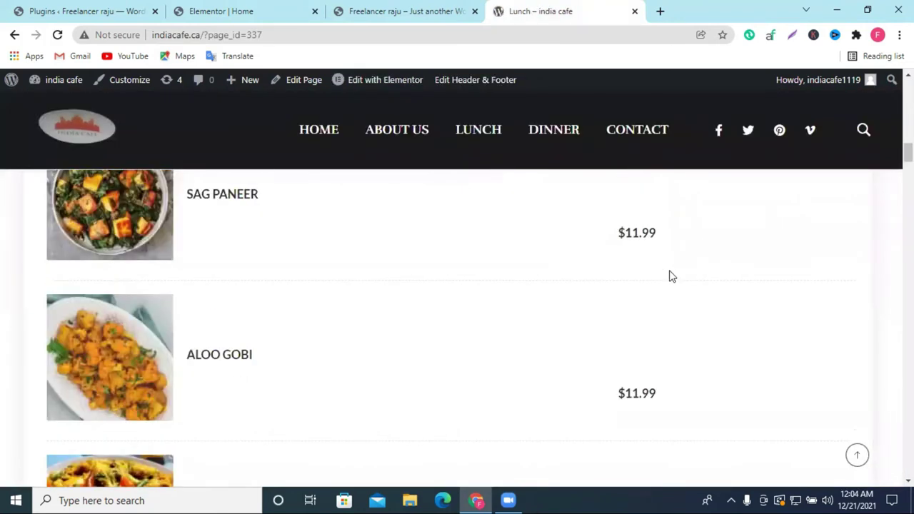
scroll(346, 308, "down", 5)
scroll(431, 318, "up", 5)
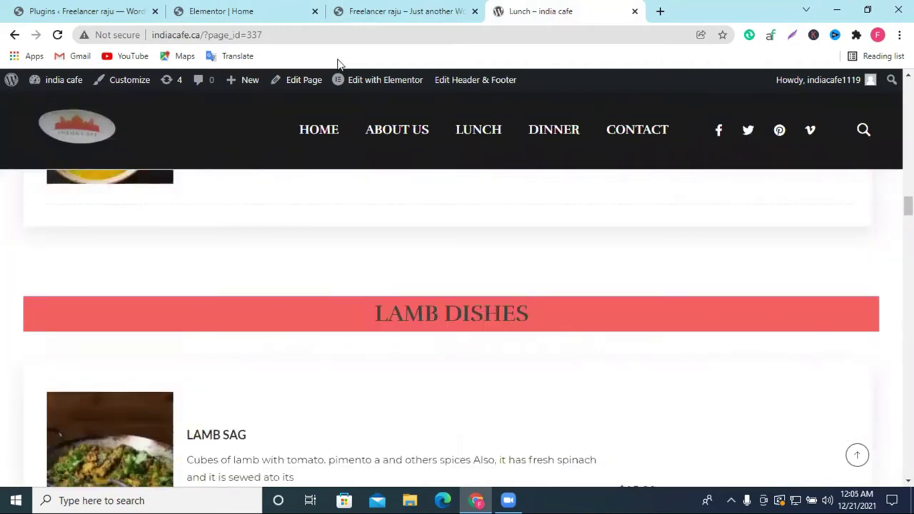
Back in the Elementor editor, add an empty single-column section directly above the first pasted menu section
left_click(242, 7)
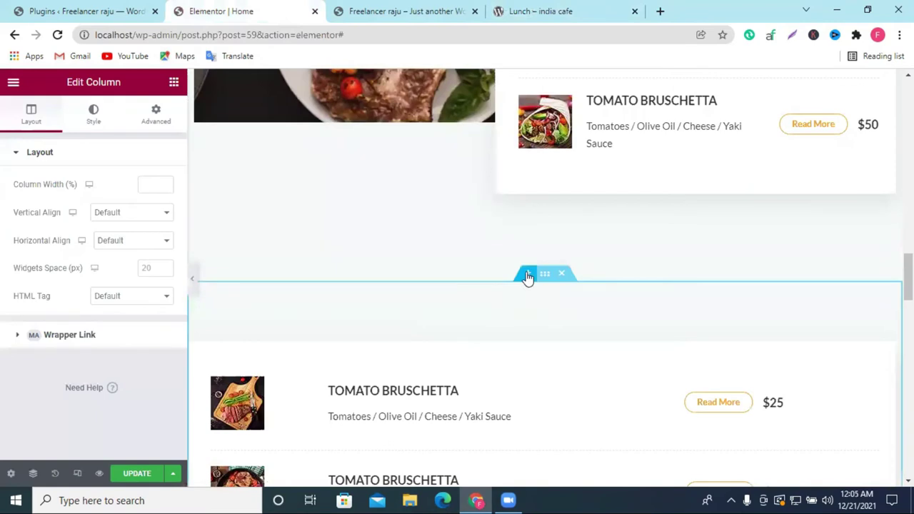
left_click(527, 273)
left_click(499, 341)
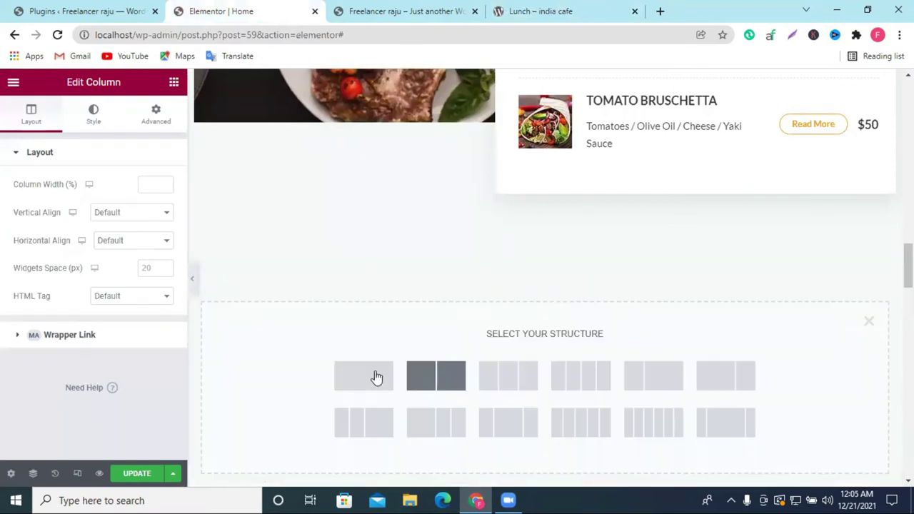
left_click(363, 375)
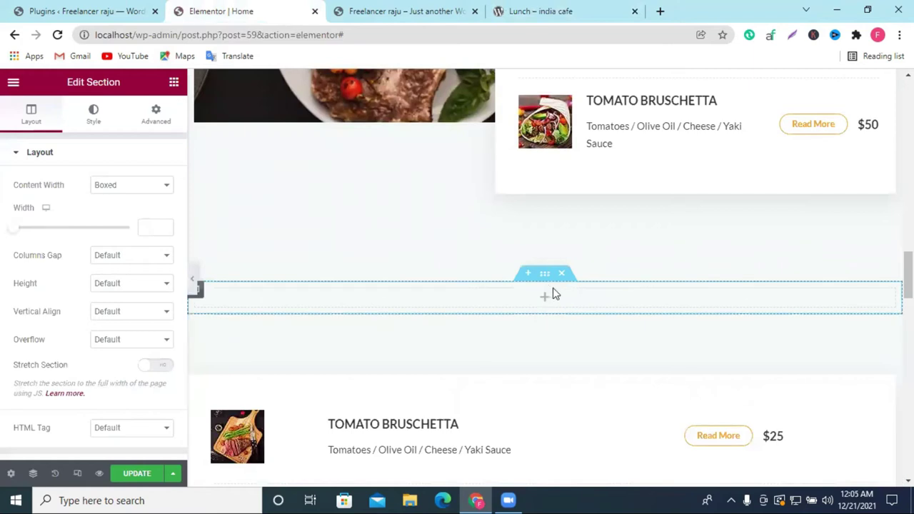
Give the new empty section a solid crimson-pink background color, trying red and dark maroon shades first
left_click(94, 118)
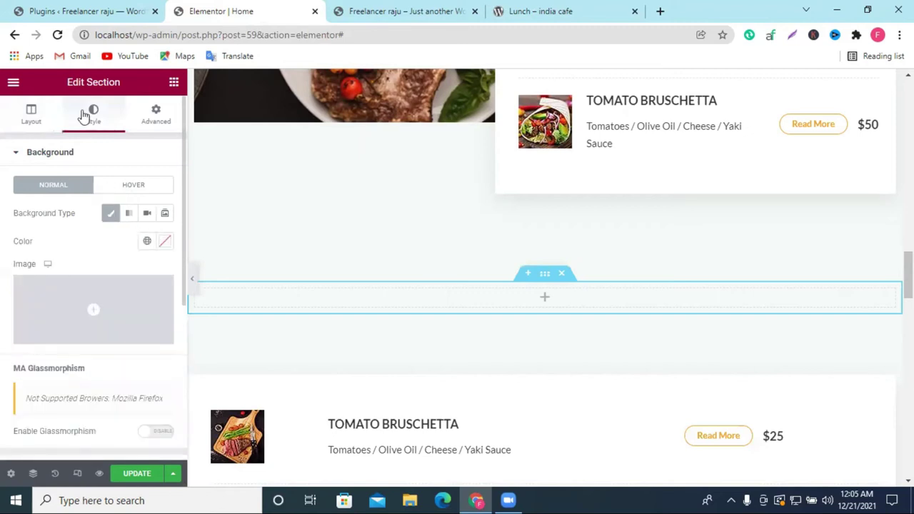
left_click(164, 242)
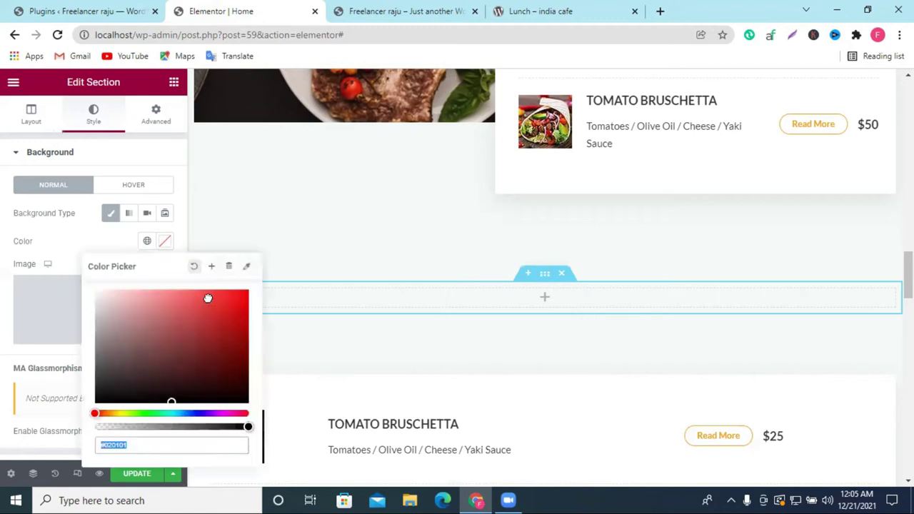
left_click(185, 293)
left_click_drag(191, 292, 178, 294)
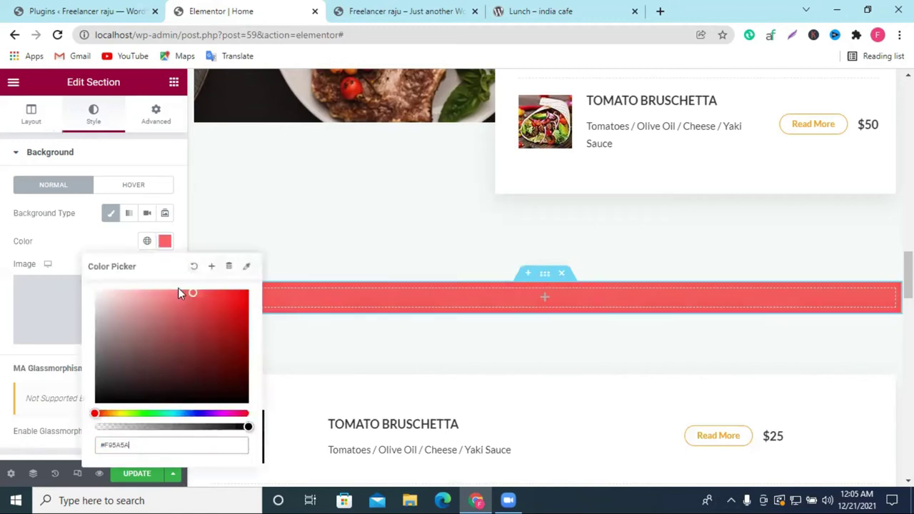
left_click(194, 373)
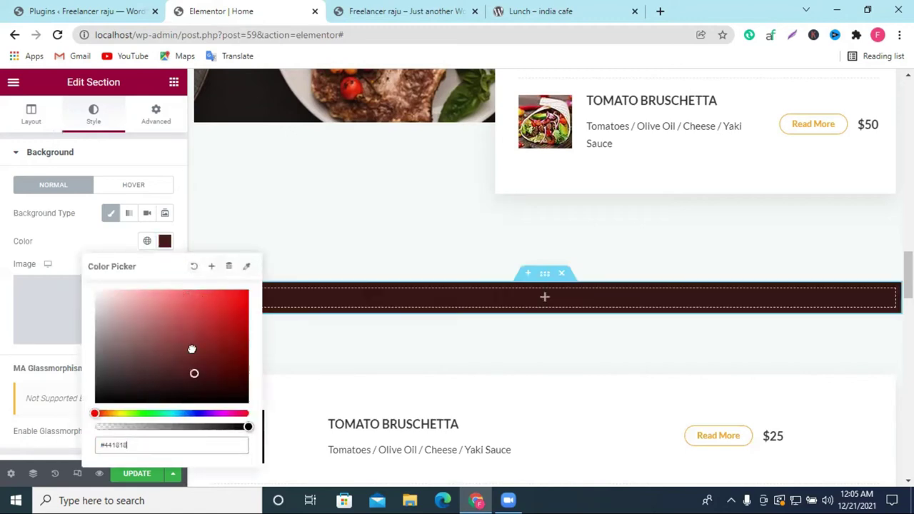
left_click(131, 318)
left_click_drag(247, 373, 284, 376)
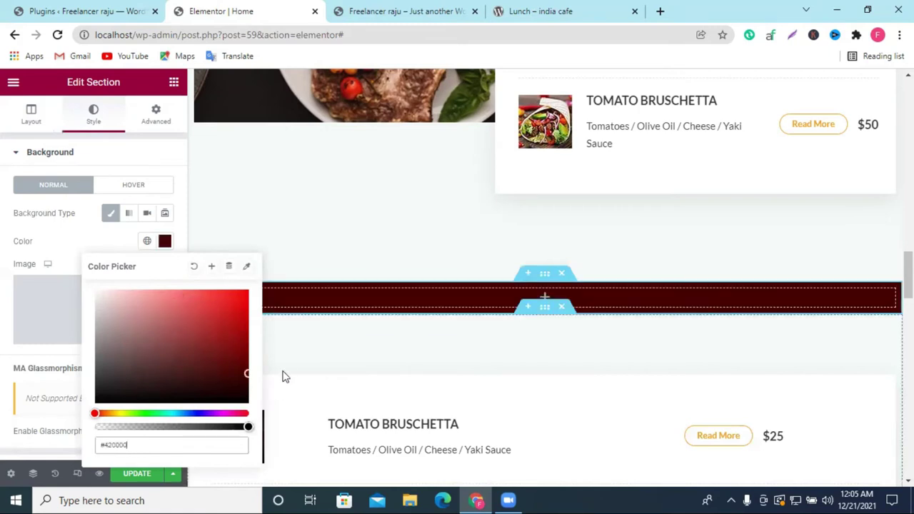
left_click(218, 289)
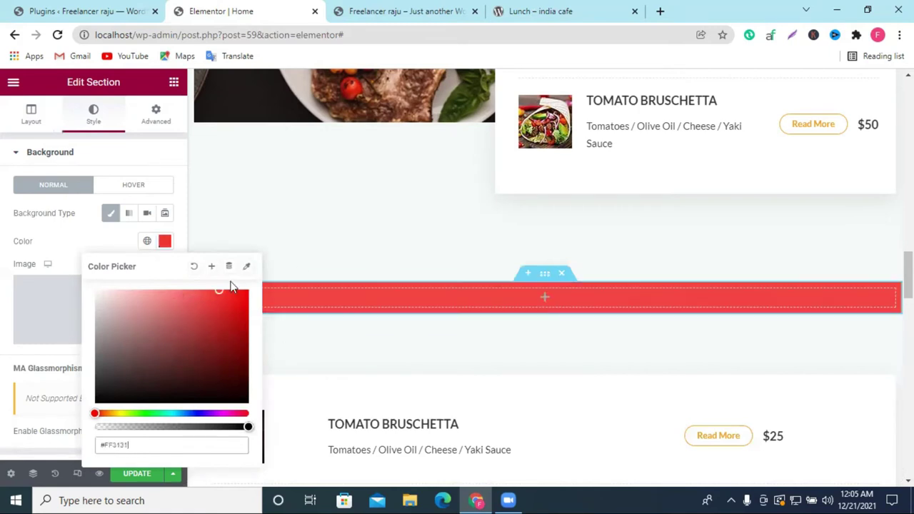
left_click(245, 290)
left_click_drag(230, 413, 232, 413)
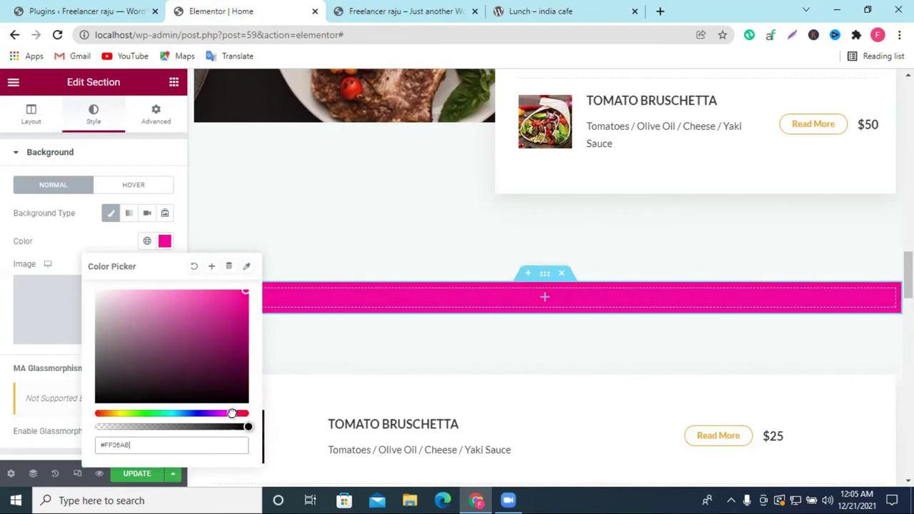
left_click(241, 412)
left_click(410, 336)
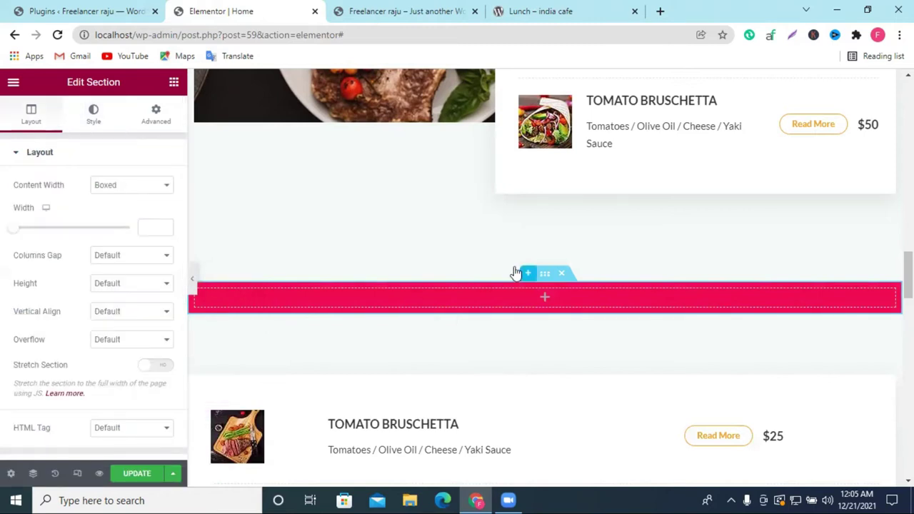
Set the crimson section's content width to Full Width and add a Heading widget inside it
left_click(147, 186)
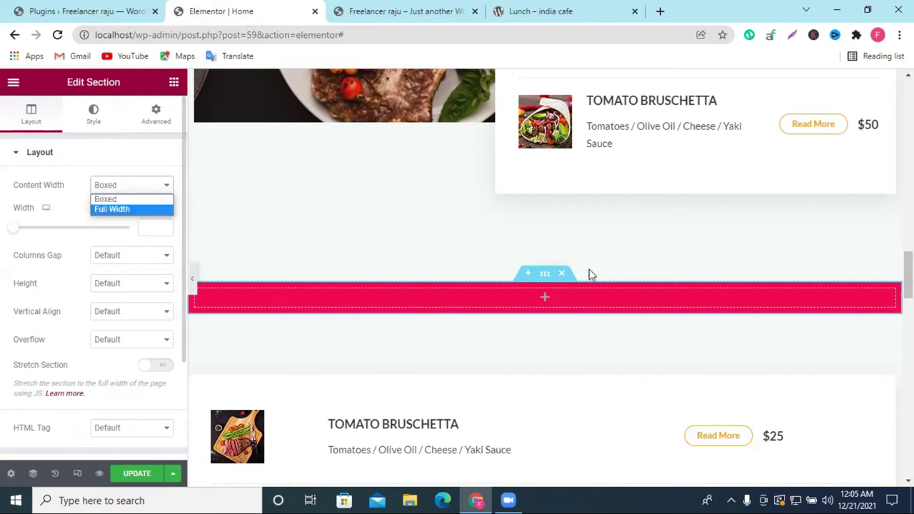
key("Return")
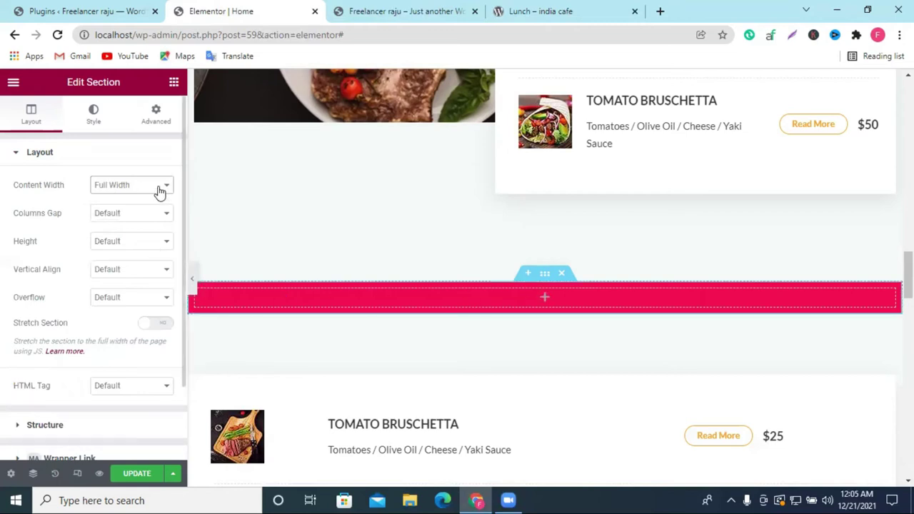
left_click(172, 85)
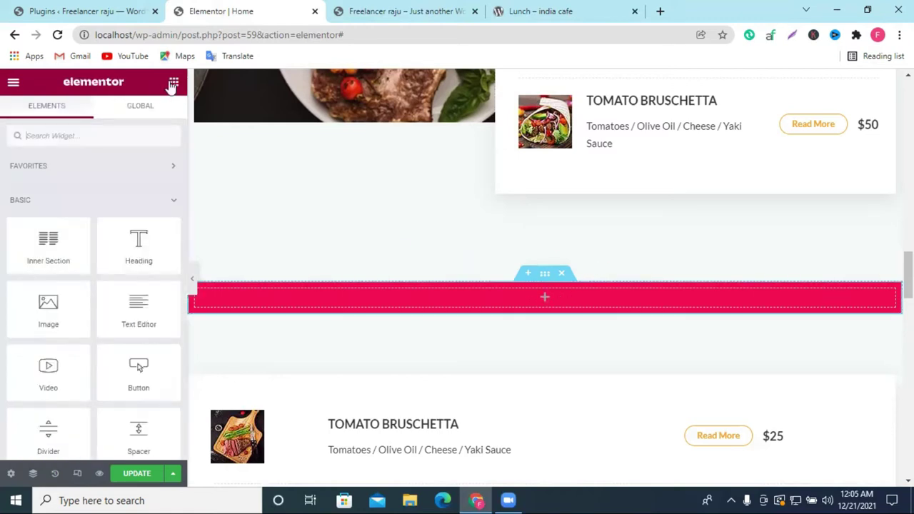
left_click_drag(136, 241, 578, 298)
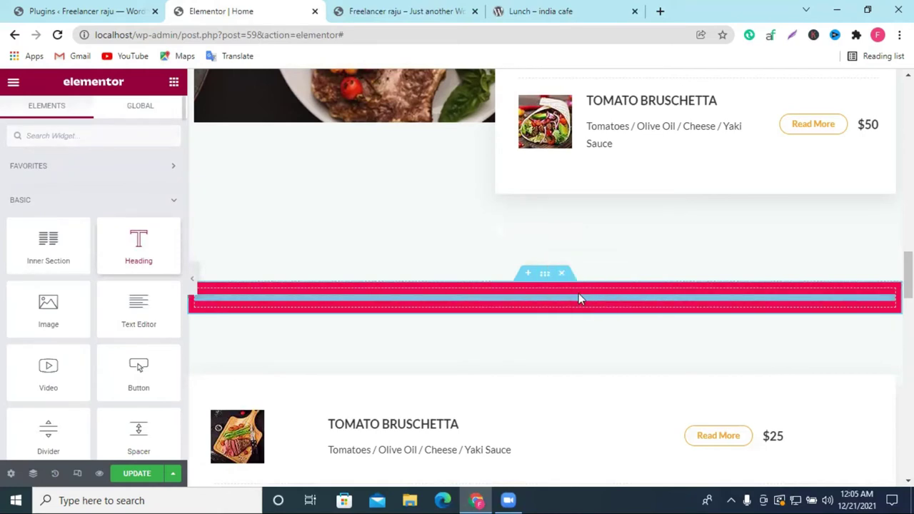
Replace the new heading's placeholder title with "Rocky menu"
triple_click(56, 197)
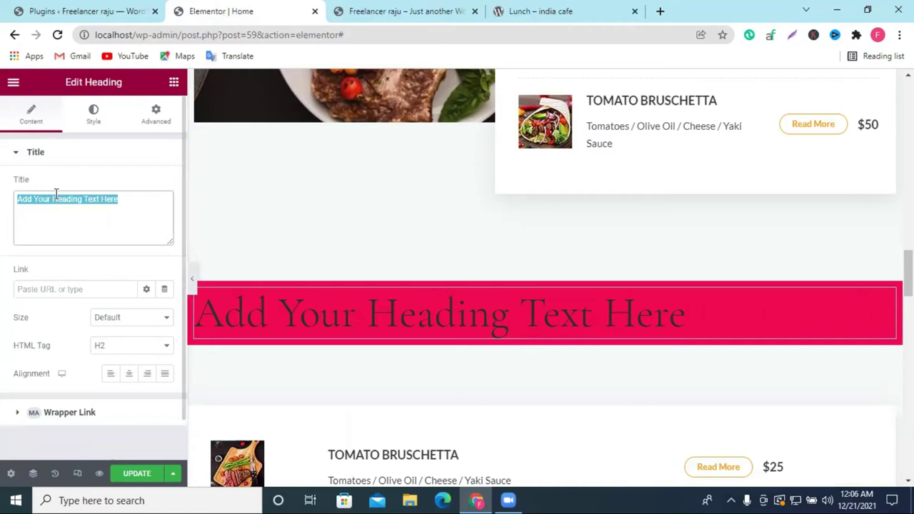
type("Rocky")
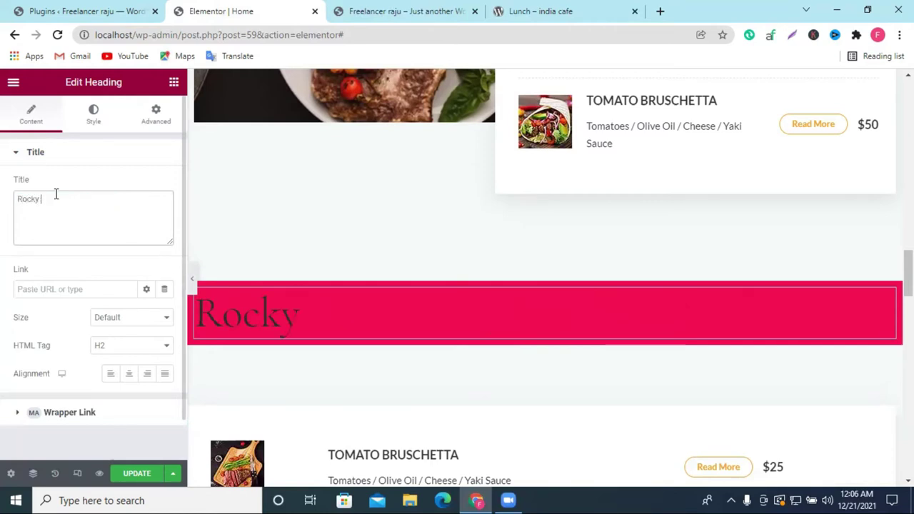
type(" menu")
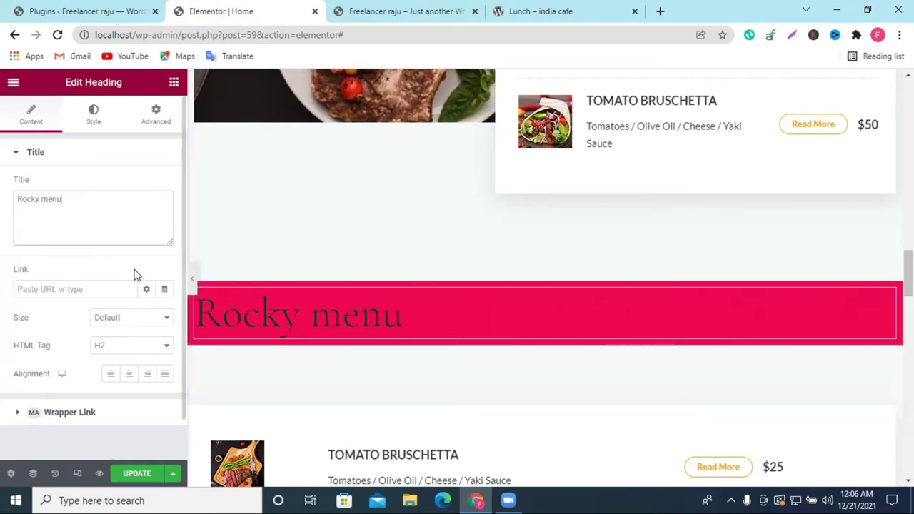
Set the "Rocky menu" heading's HTML tag to H3, trying H4 and H2 first, and center-align the heading
left_click(112, 350)
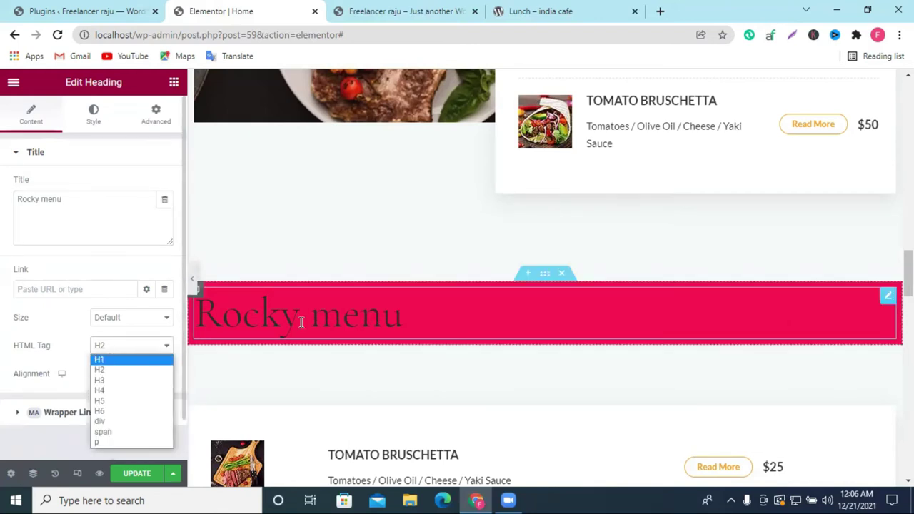
left_click(110, 371)
left_click(102, 348)
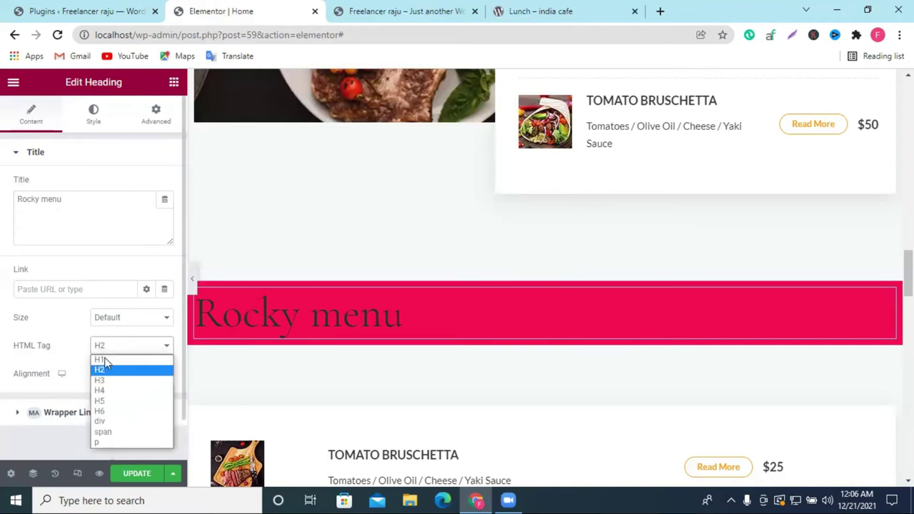
left_click(116, 394)
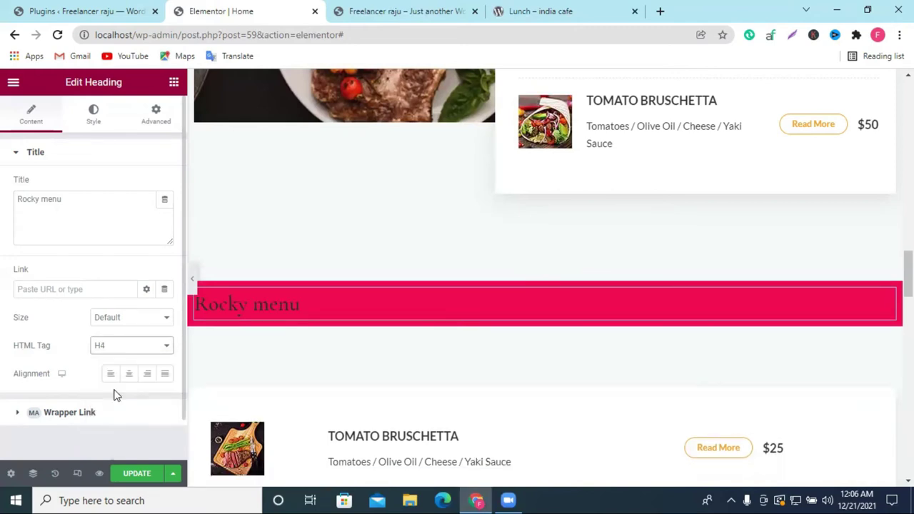
left_click(113, 348)
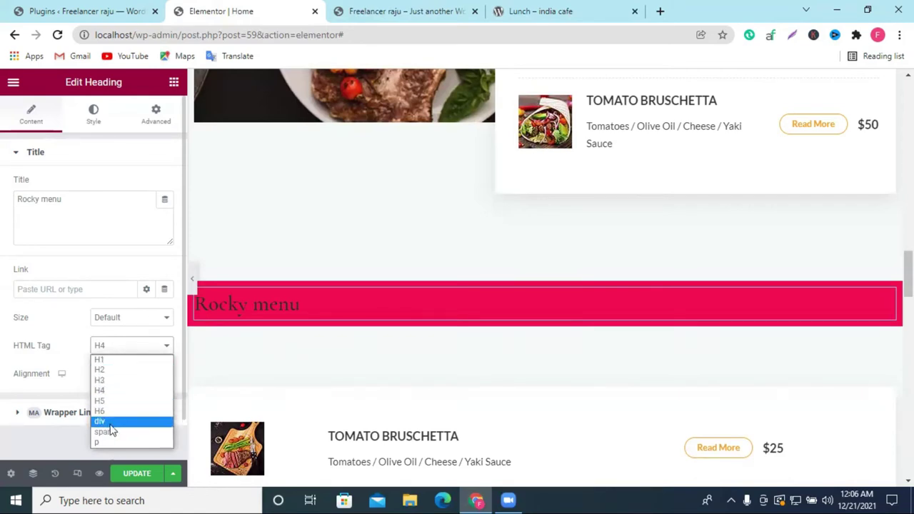
left_click(104, 370)
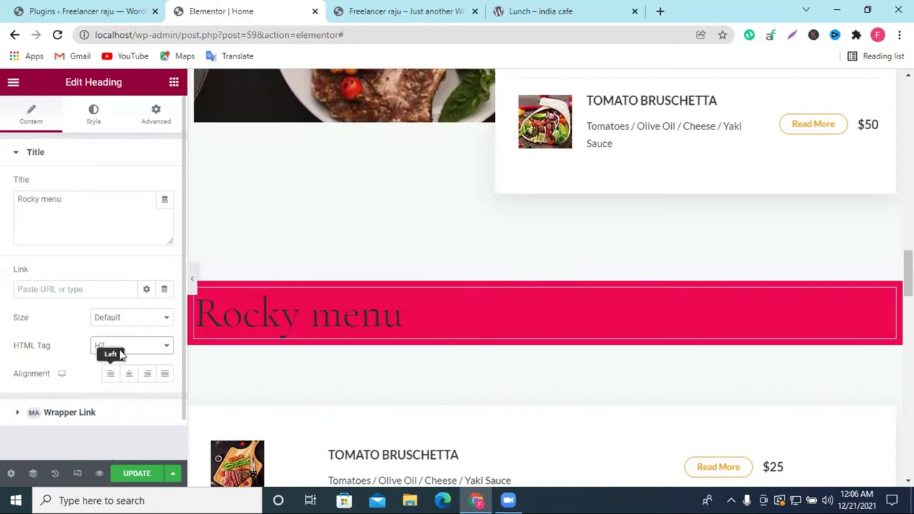
left_click(120, 348)
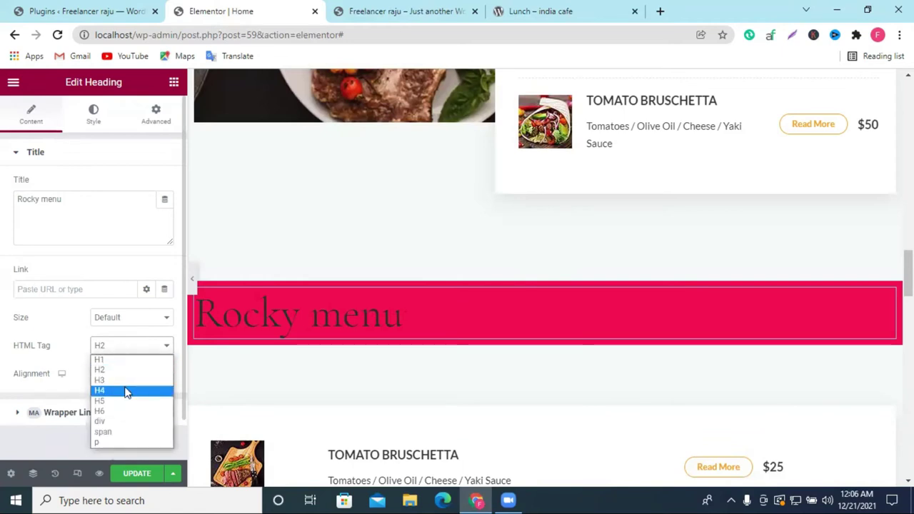
left_click(126, 380)
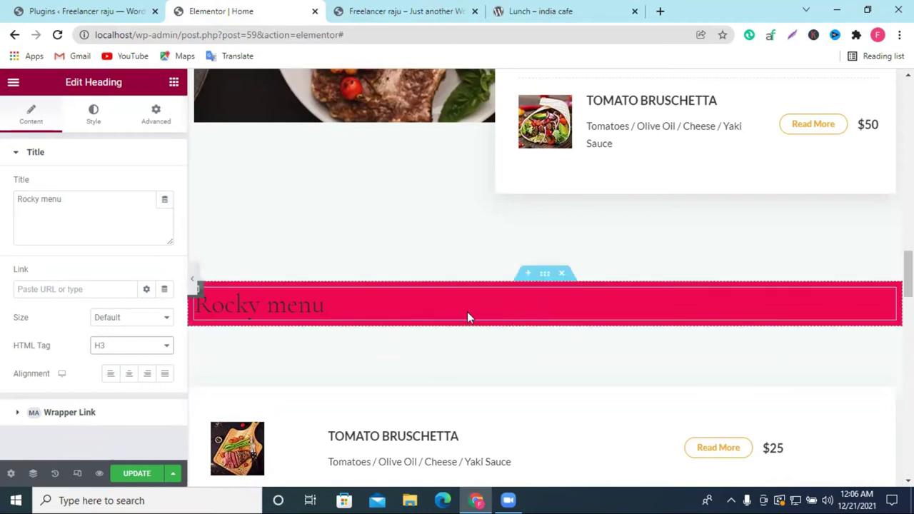
left_click(129, 377)
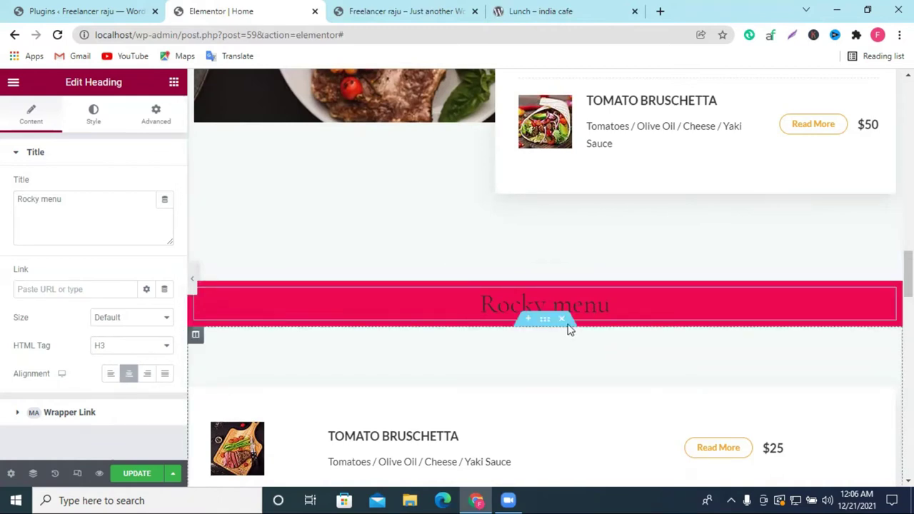
Set the "Rocky menu" heading's typography to the Tahoma font family at a size of 31 px
left_click(94, 118)
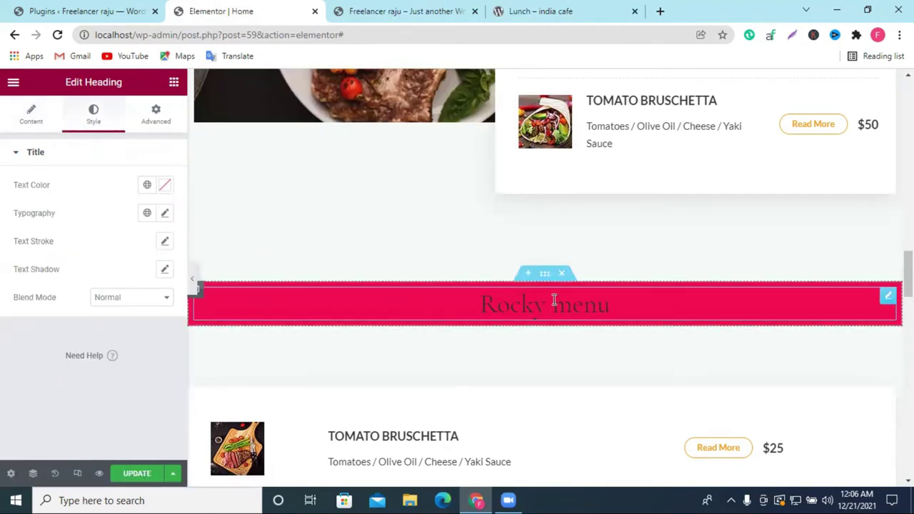
left_click(166, 215)
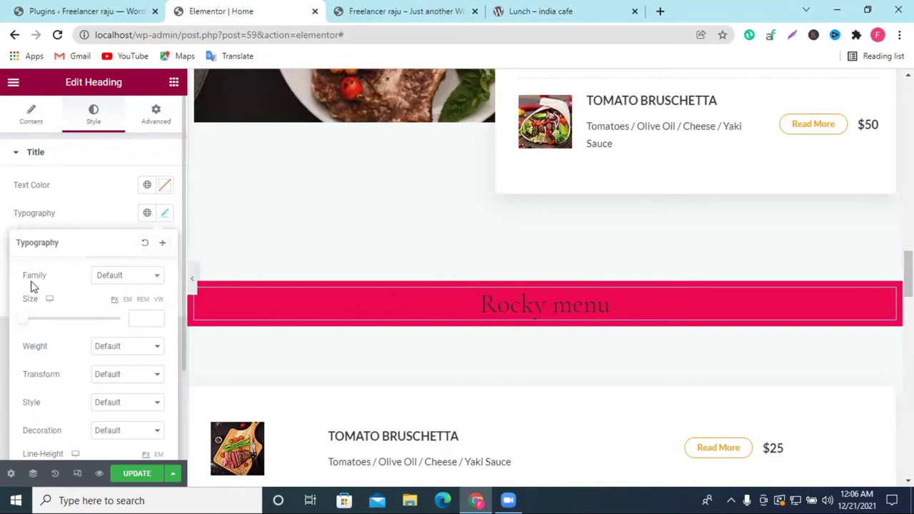
left_click_drag(46, 277, 32, 280)
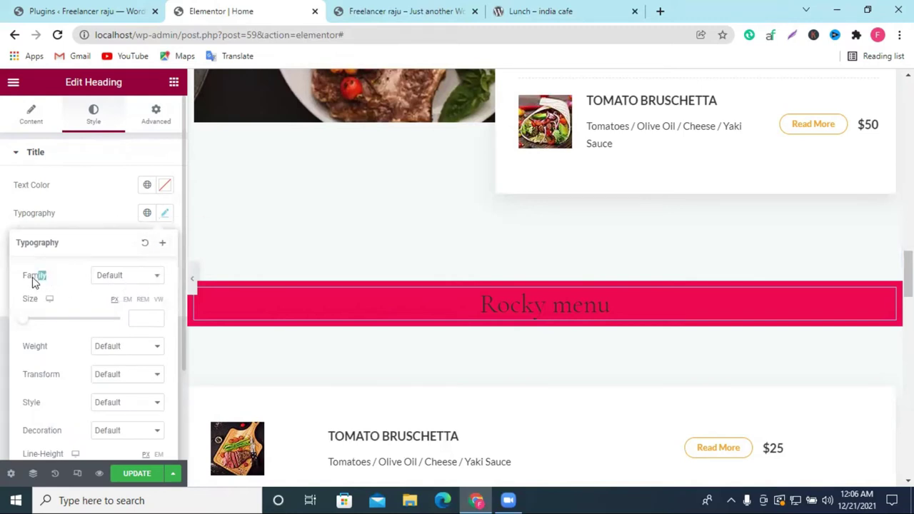
left_click(130, 279)
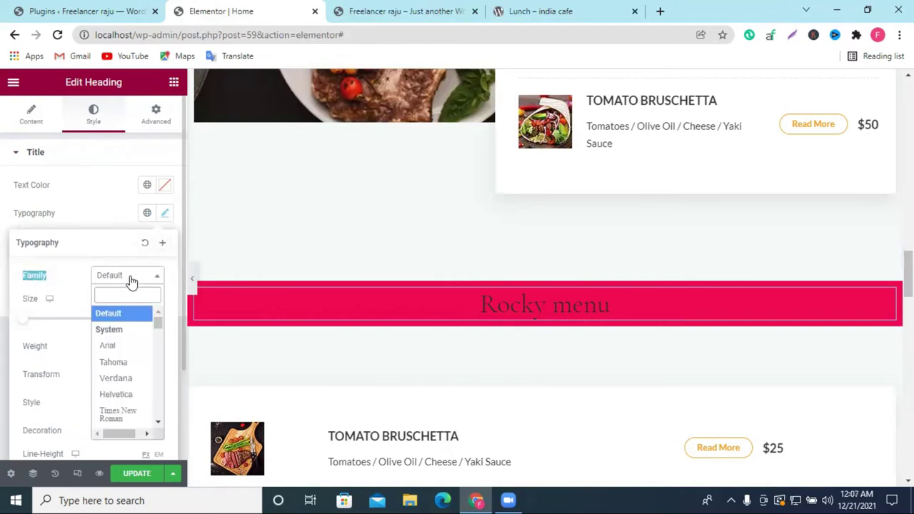
left_click(122, 363)
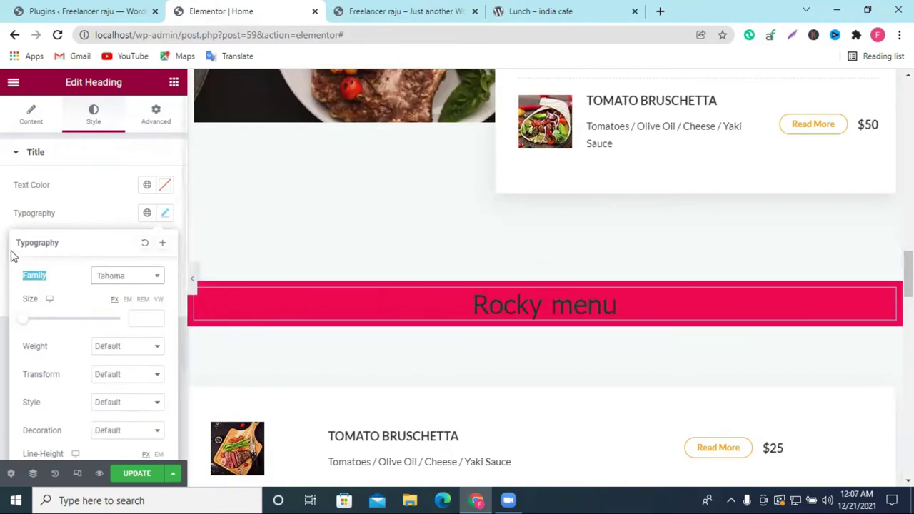
mouse_move(29, 323)
left_mouse_down()
mouse_move(12, 319)
mouse_move(53, 320)
mouse_move(41, 323)
left_mouse_up()
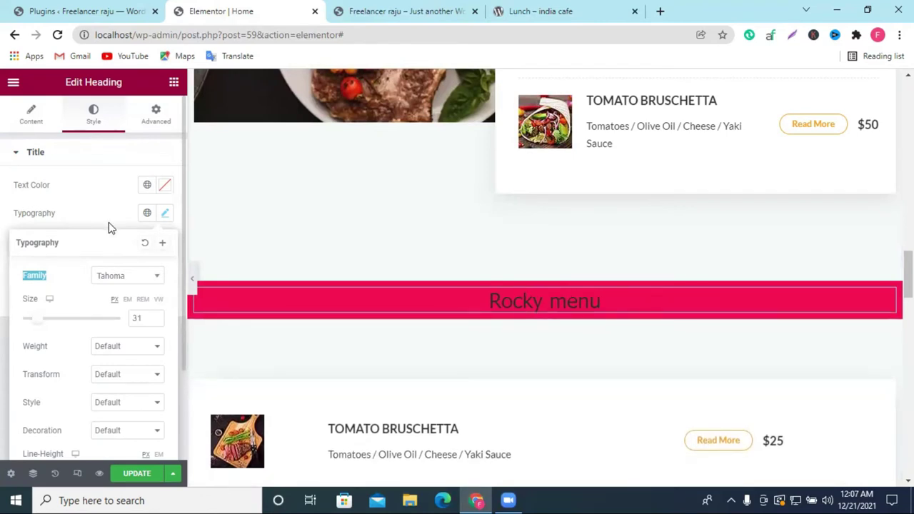
left_click(102, 214)
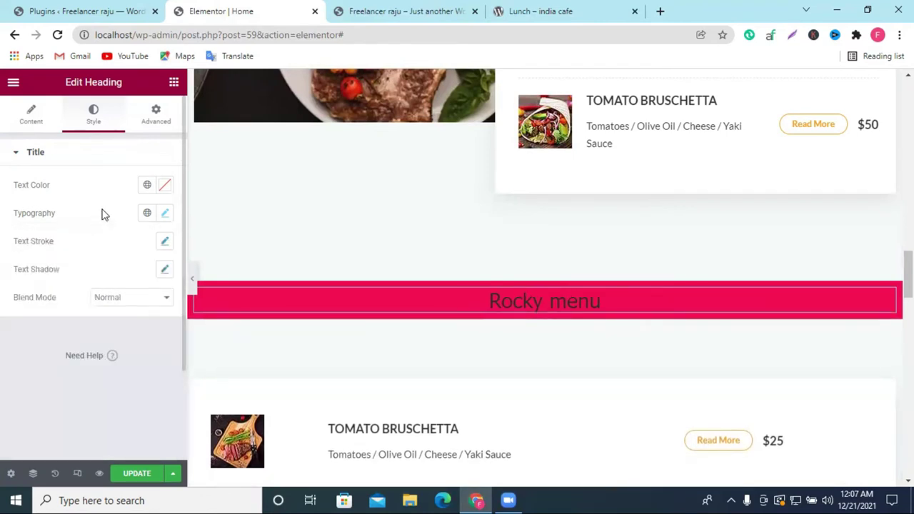
Set the "Rocky menu" heading's text color to black (#000000) and update the page
left_click(164, 186)
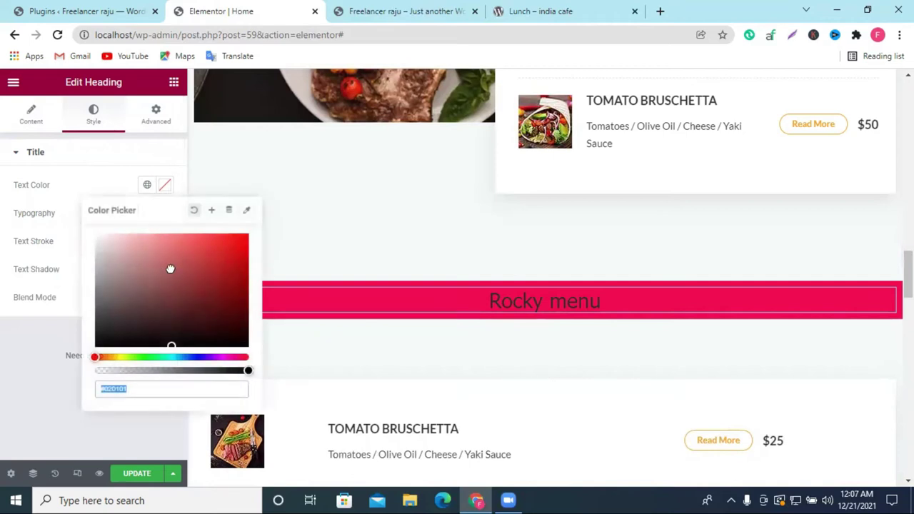
left_click(202, 249)
left_click_drag(118, 356, 239, 357)
left_click(120, 347)
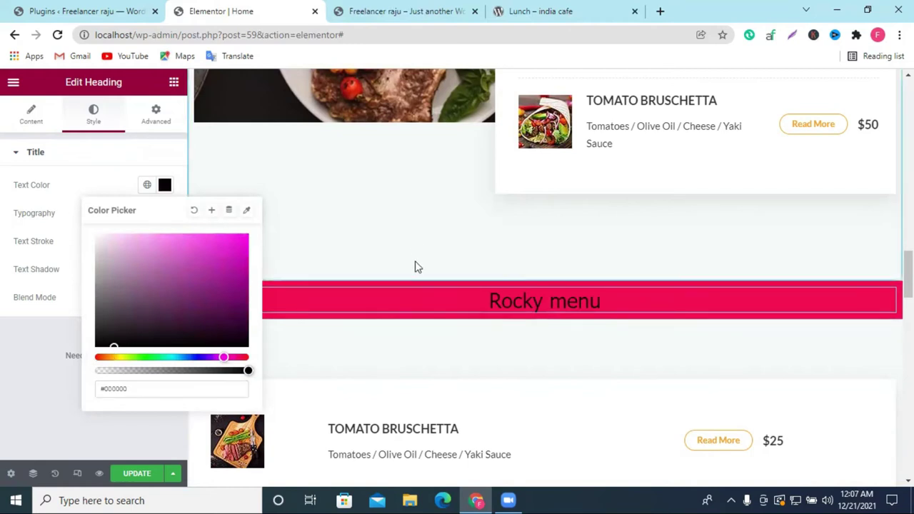
scroll(477, 319, "down", 3)
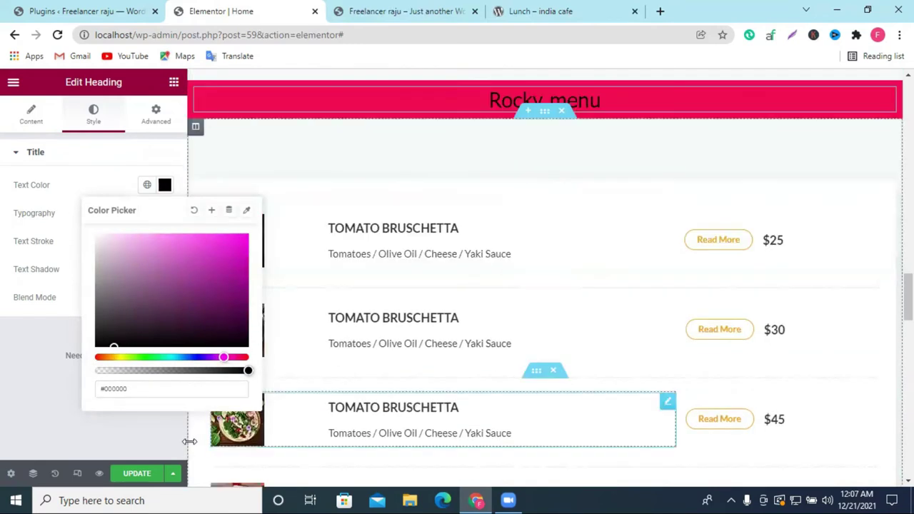
left_click(157, 477)
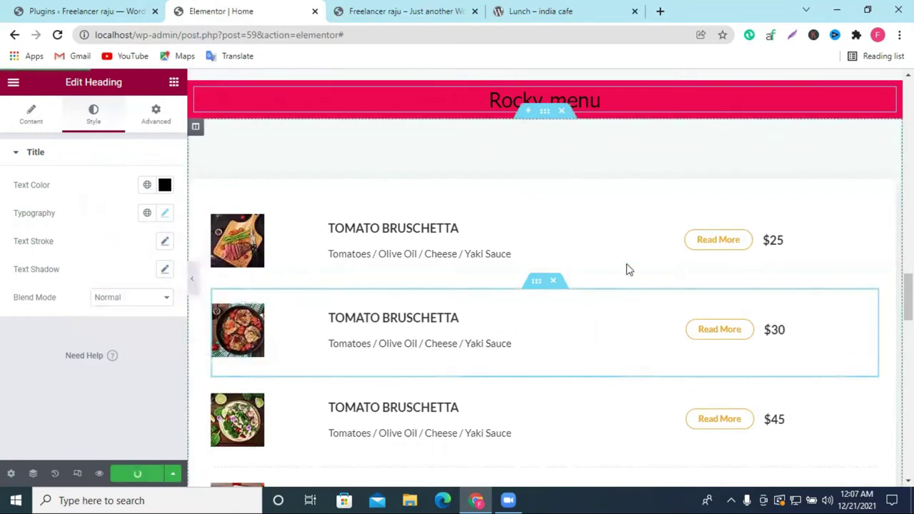
Duplicate the crimson "Rocky menu" banner section and move the copy directly above the two-column menu section
scroll(626, 269, "down", 5)
scroll(628, 269, "down", 7)
scroll(631, 270, "up", 7)
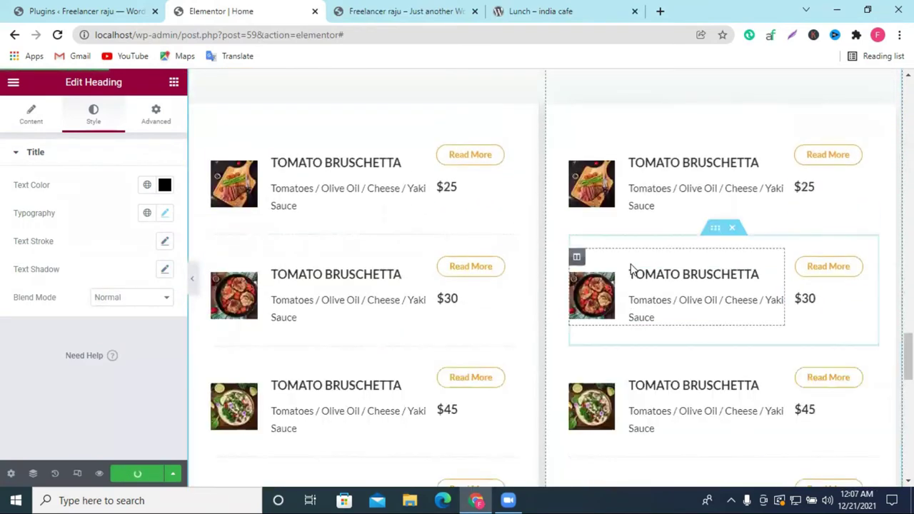
scroll(591, 252, "up", 8)
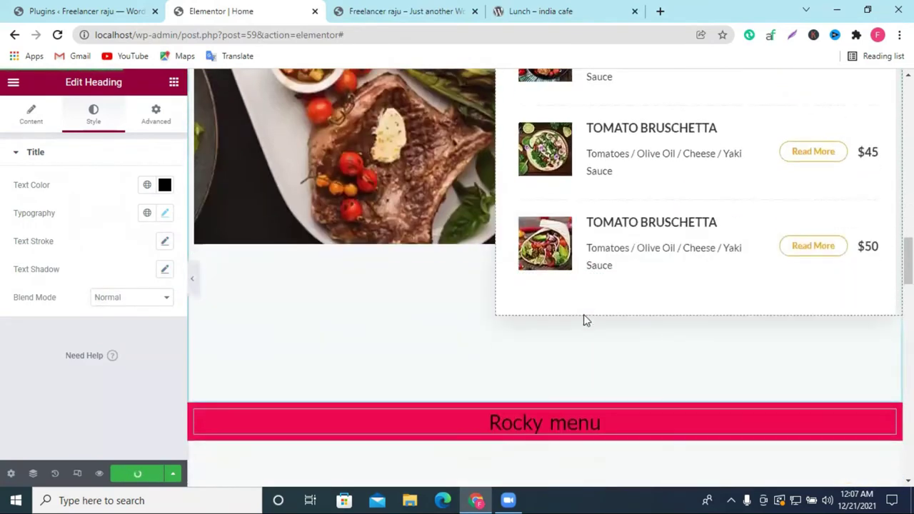
scroll(584, 314, "down", 4)
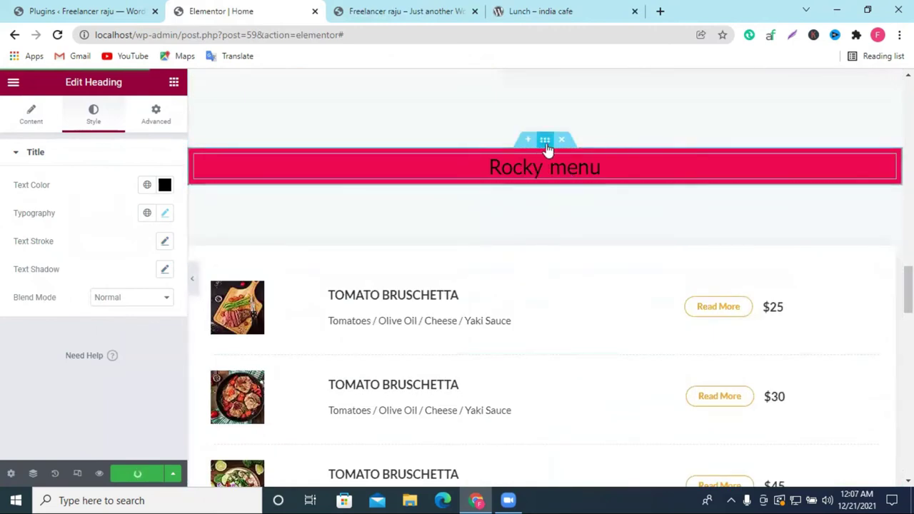
right_click(544, 146)
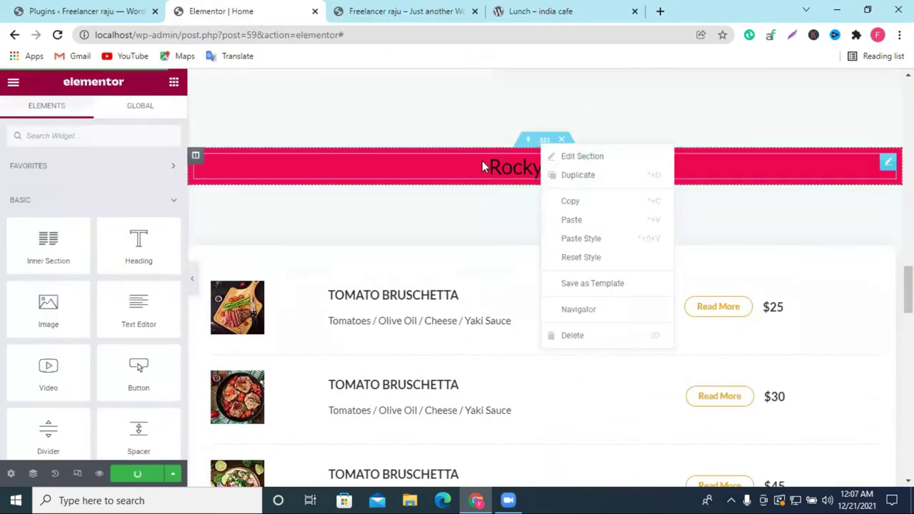
left_click(425, 168)
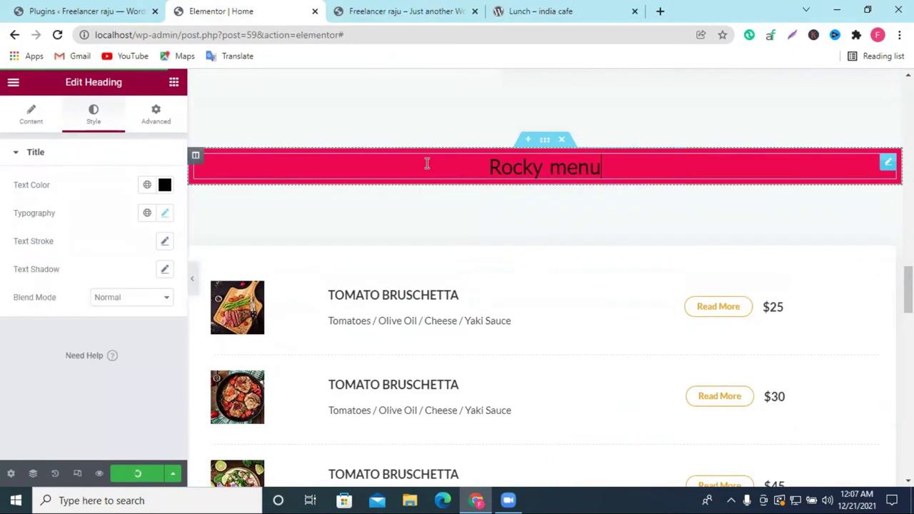
right_click(543, 145)
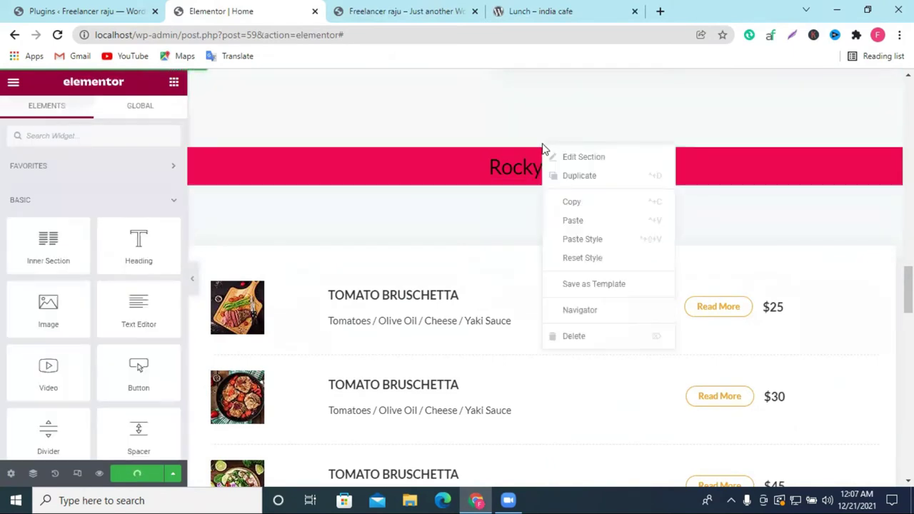
left_click(579, 175)
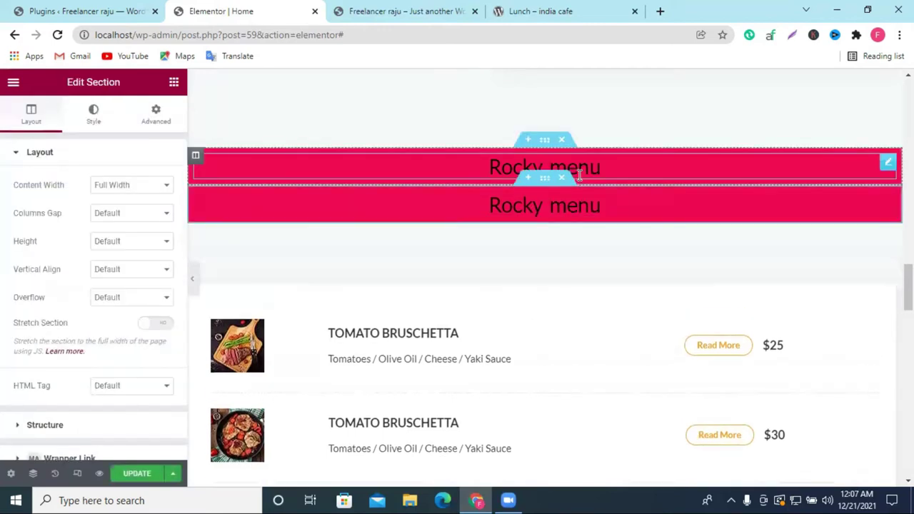
left_click_drag(545, 181, 350, 261)
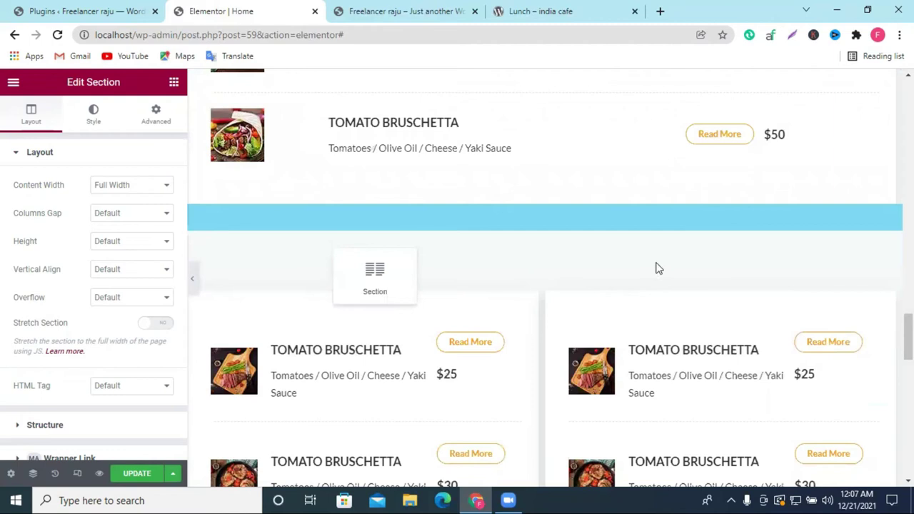
left_click_drag(659, 269, 646, 264)
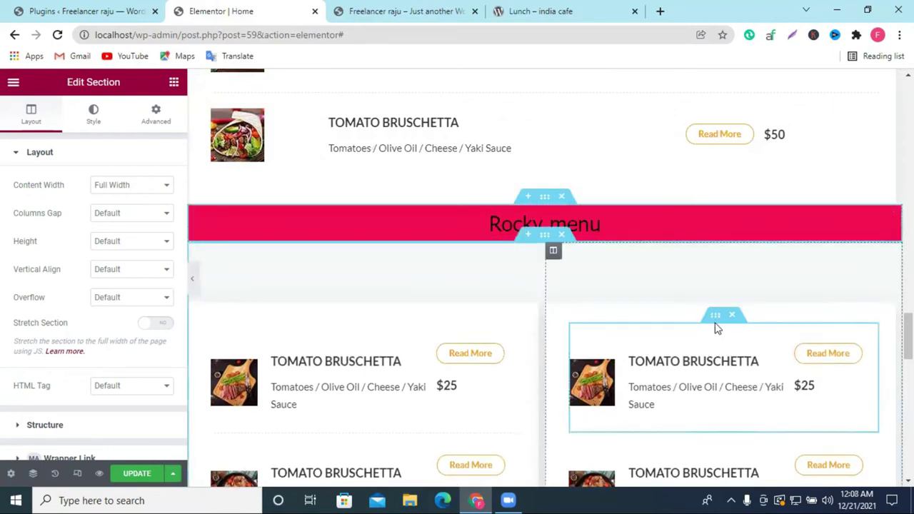
Examine the two-column menu section and the placement of the banners above both pasted menu sections
left_click(712, 318)
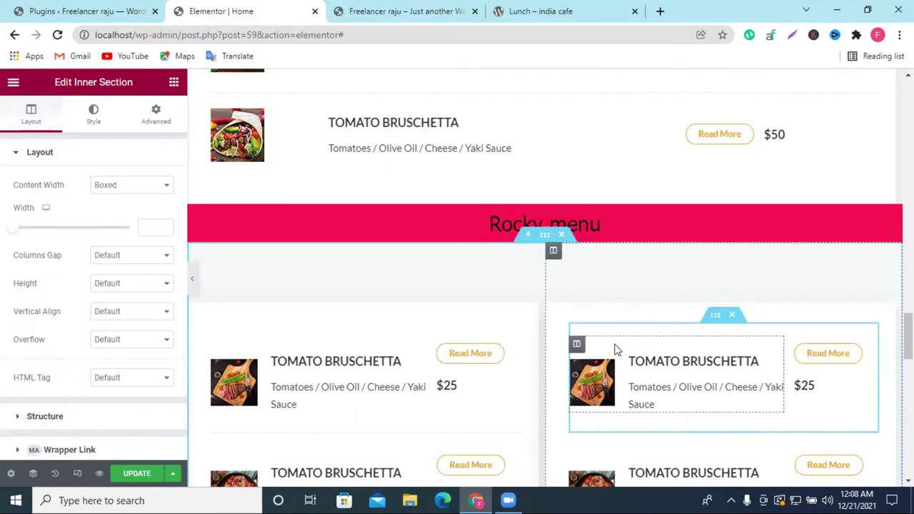
scroll(670, 357, "down", 1)
left_click_drag(545, 132, 700, 241)
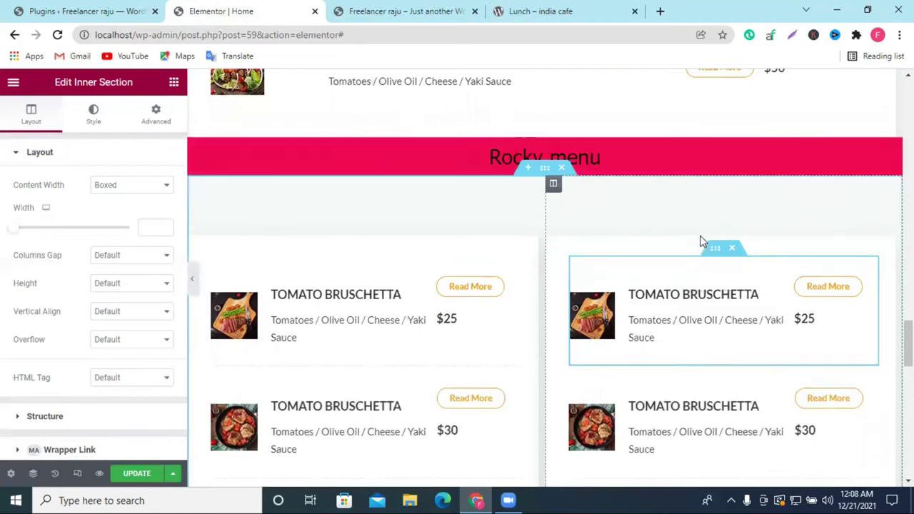
left_click_drag(547, 128, 728, 342)
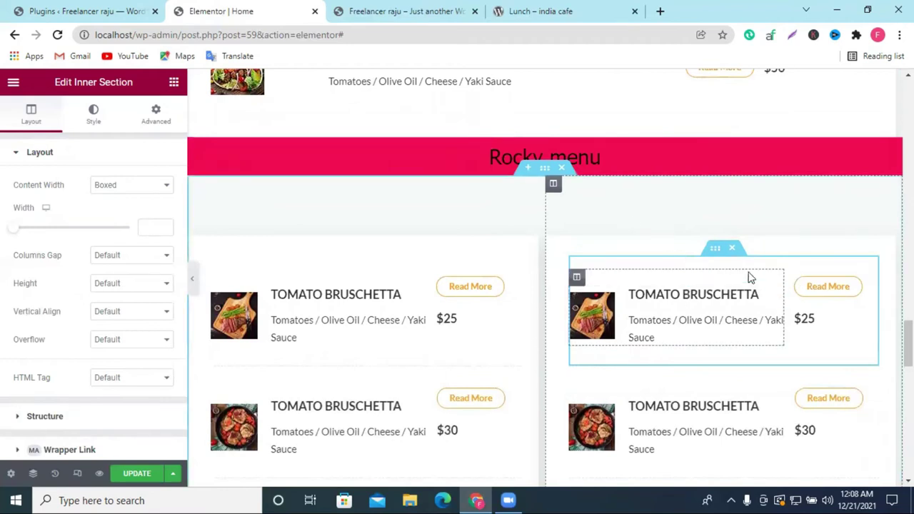
scroll(775, 281, "down", 7)
scroll(775, 276, "up", 3)
scroll(712, 265, "up", 5)
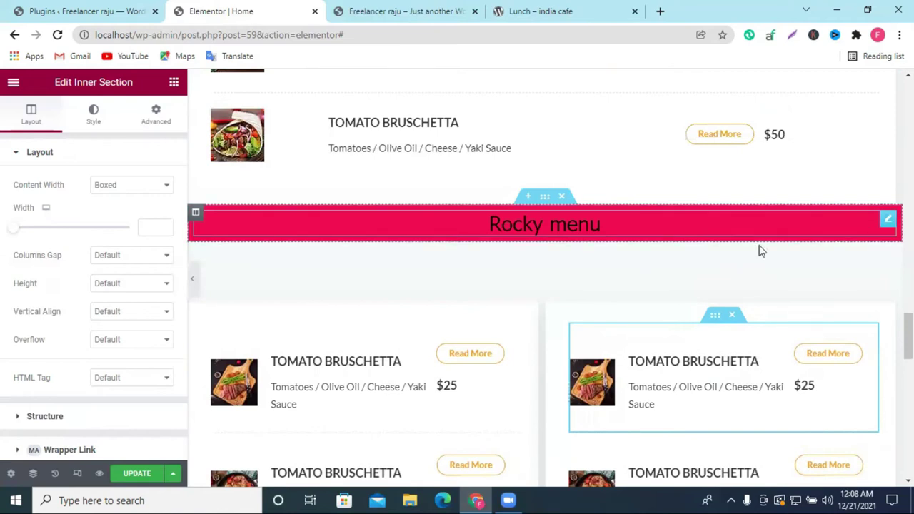
scroll(758, 250, "down", 1)
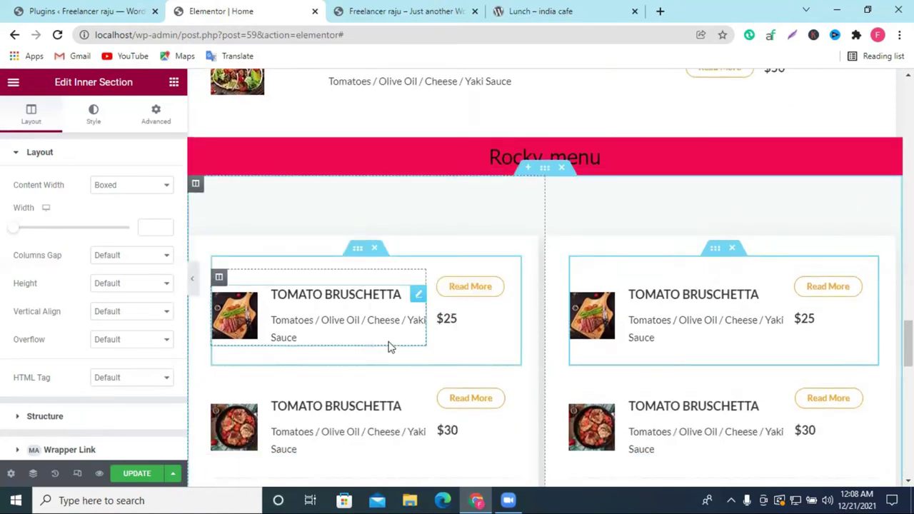
scroll(446, 284, "down", 1)
scroll(624, 222, "up", 3)
scroll(643, 245, "down", 10)
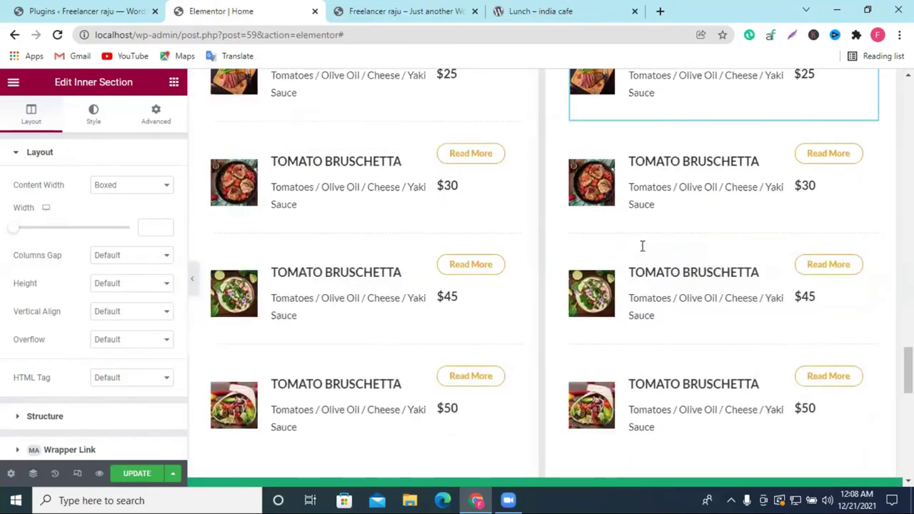
scroll(643, 250, "up", 15)
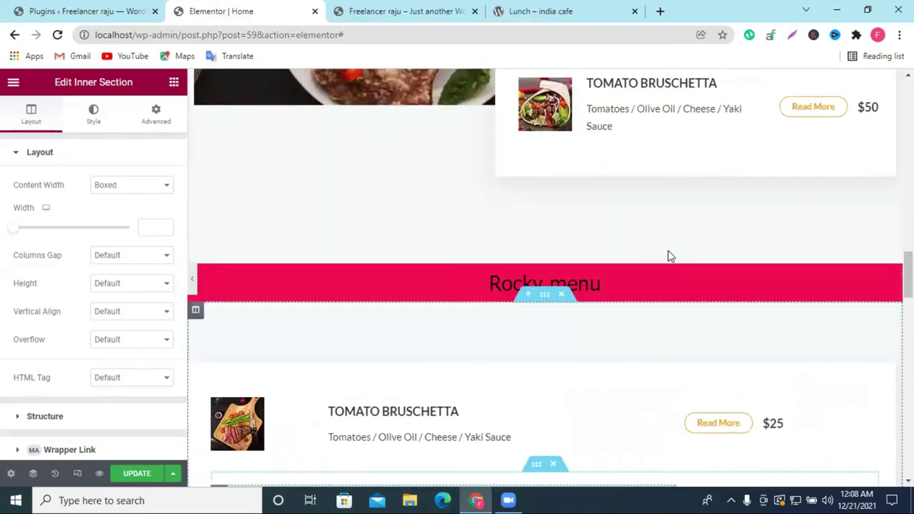
scroll(659, 267, "up", 12)
scroll(659, 267, "down", 11)
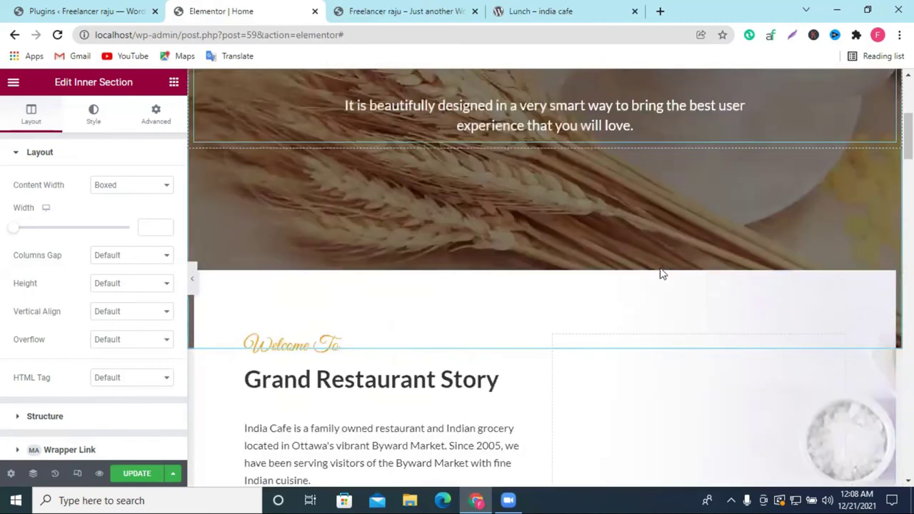
scroll(643, 217, "down", 10)
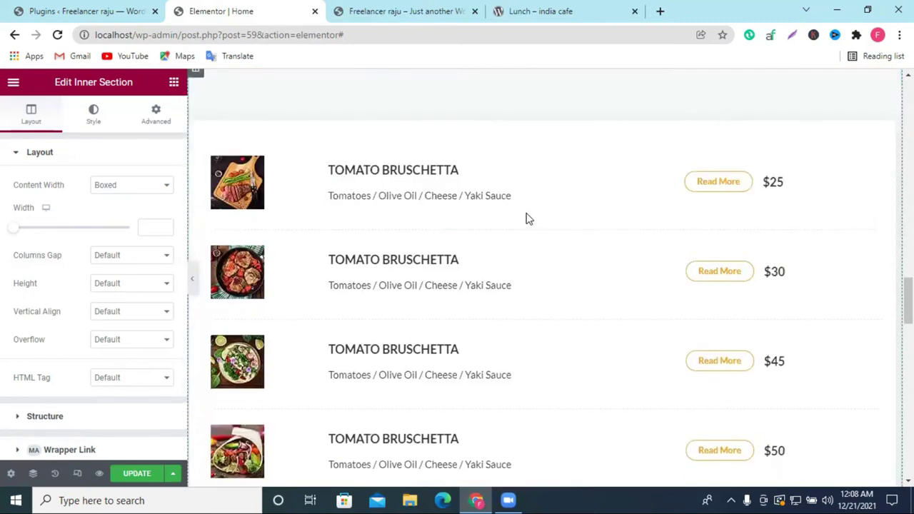
scroll(526, 219, "up", 2)
scroll(422, 196, "down", 7)
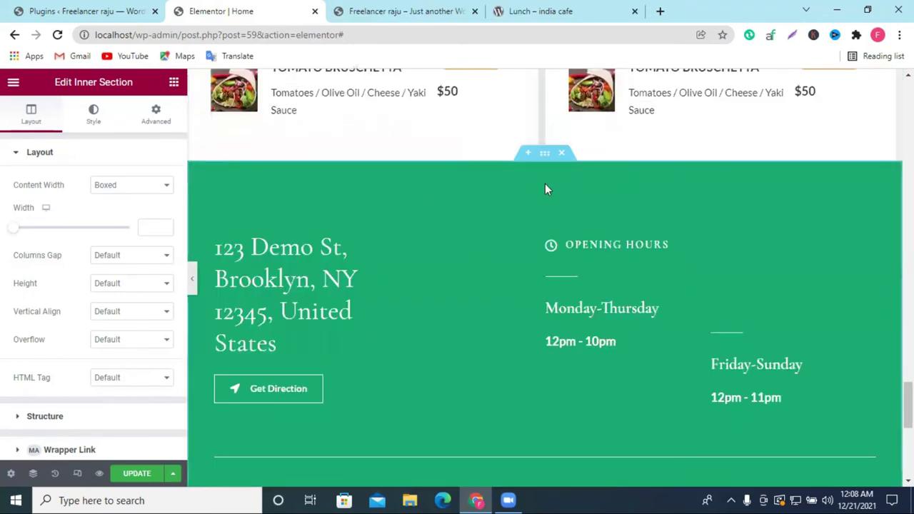
left_click(526, 153)
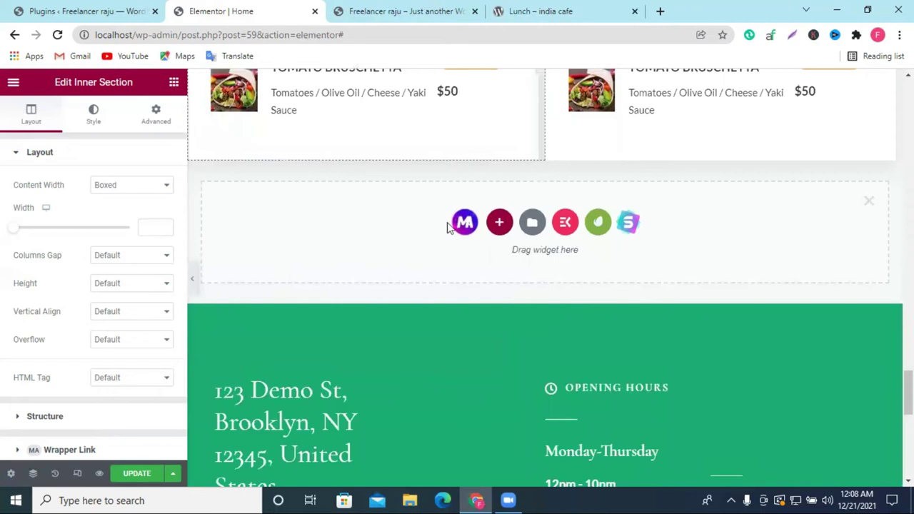
left_click(500, 223)
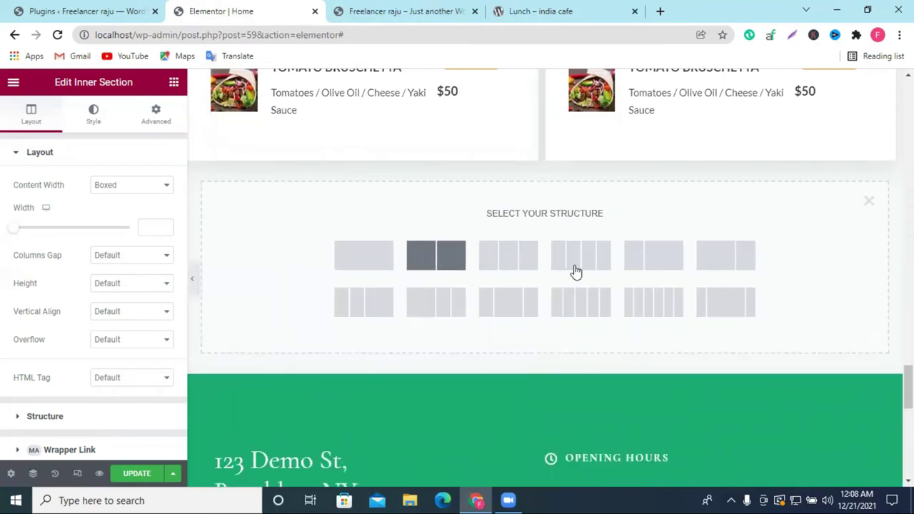
left_click(511, 269)
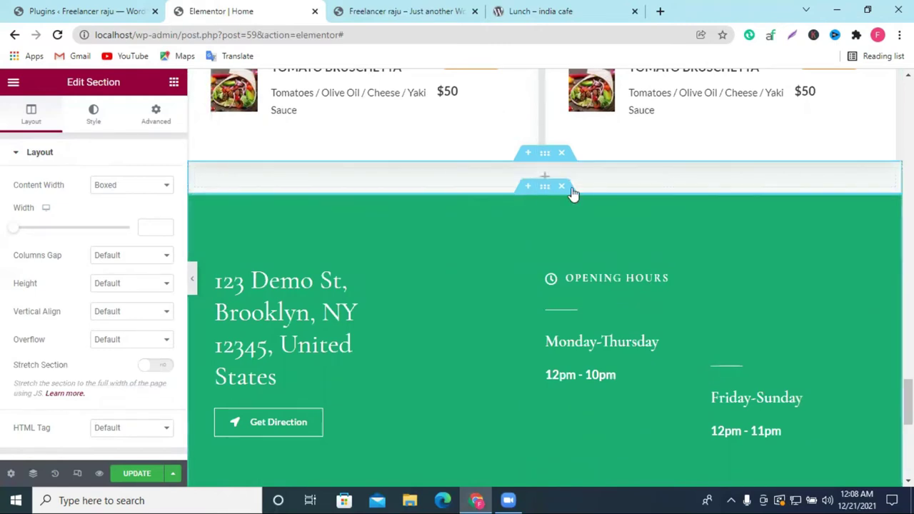
left_click(561, 154)
Open a new section area directly above the green address section and browse the Master Addons section templates for it
left_click(530, 153)
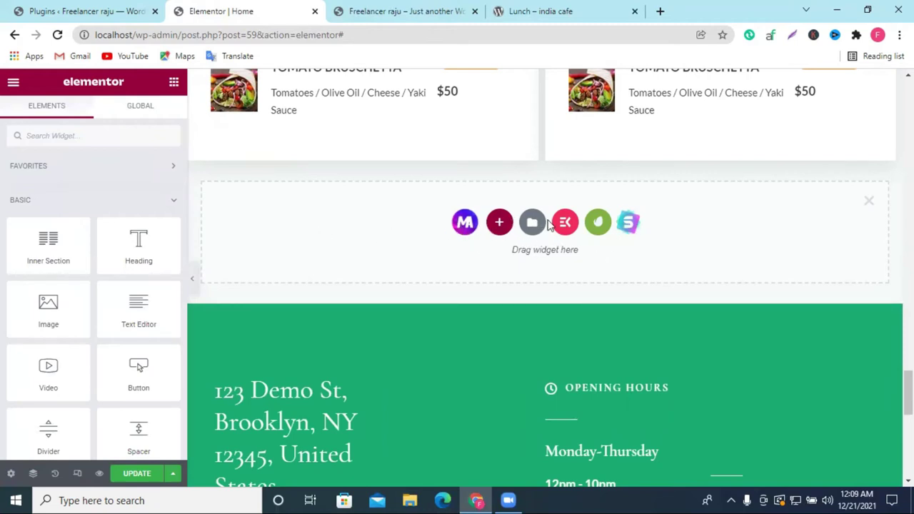
left_click(464, 223)
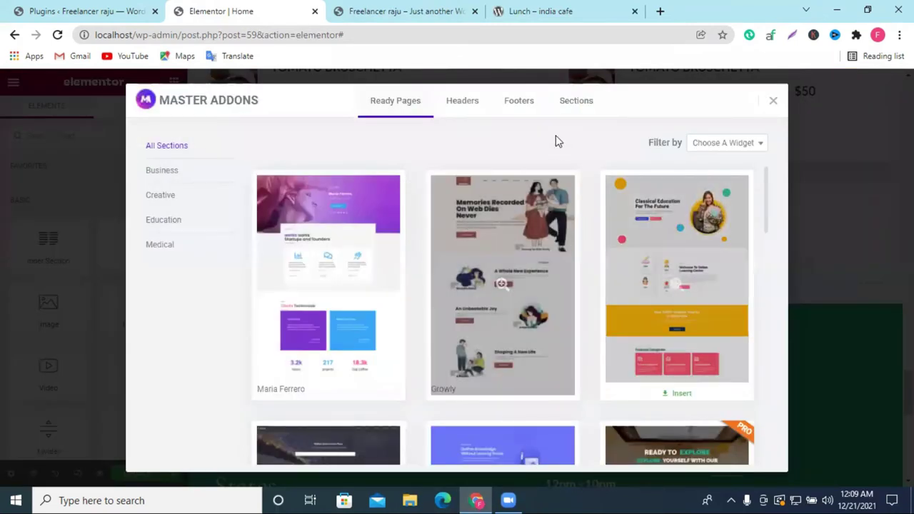
left_click(581, 104)
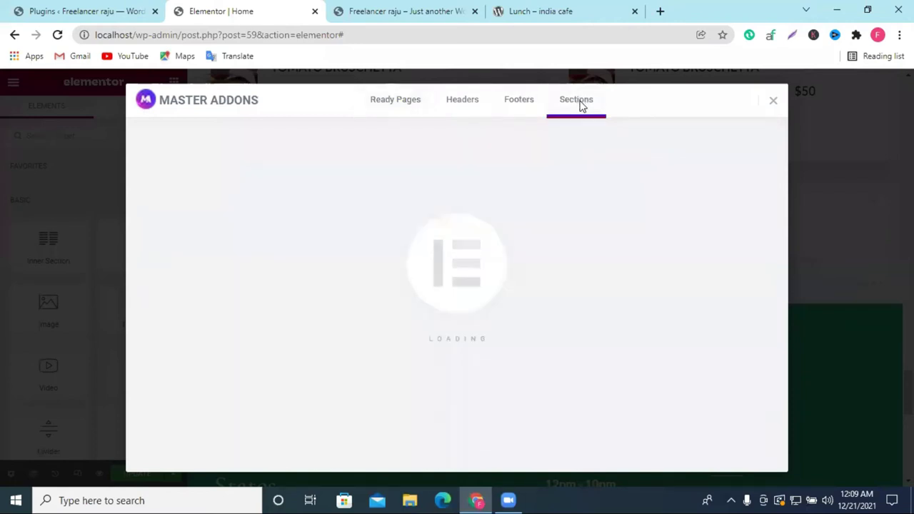
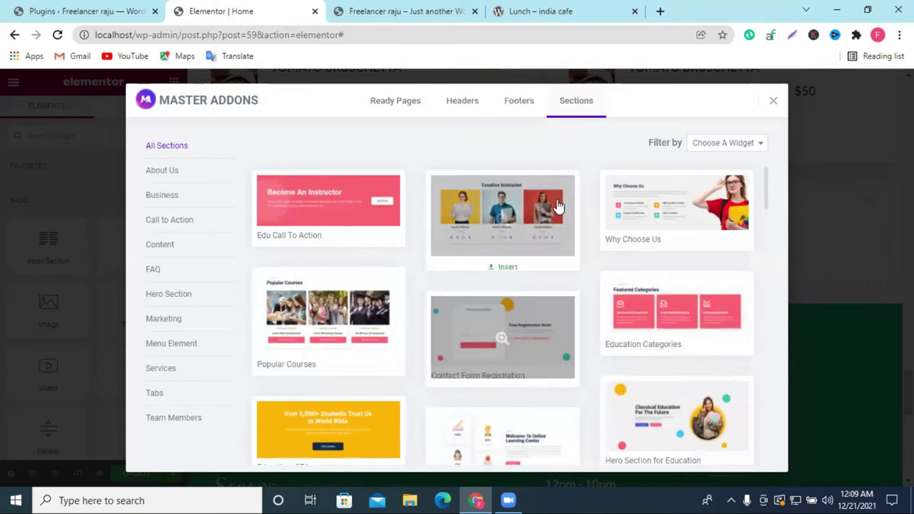
scroll(571, 209, "down", 3)
scroll(576, 210, "down", 10)
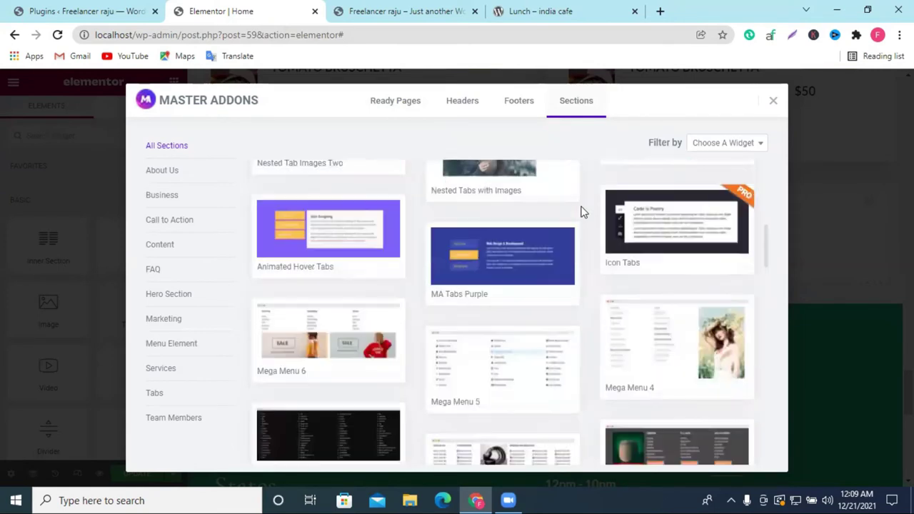
scroll(580, 212, "down", 8)
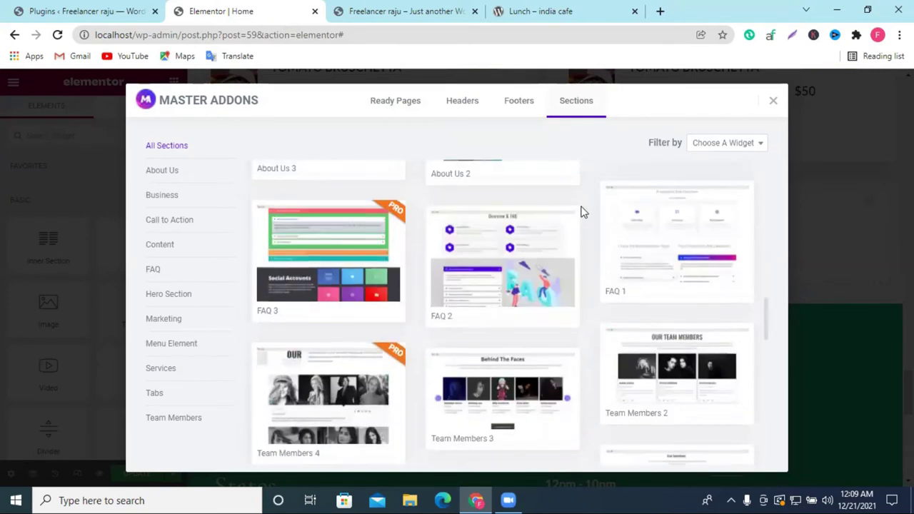
scroll(581, 210, "down", 3)
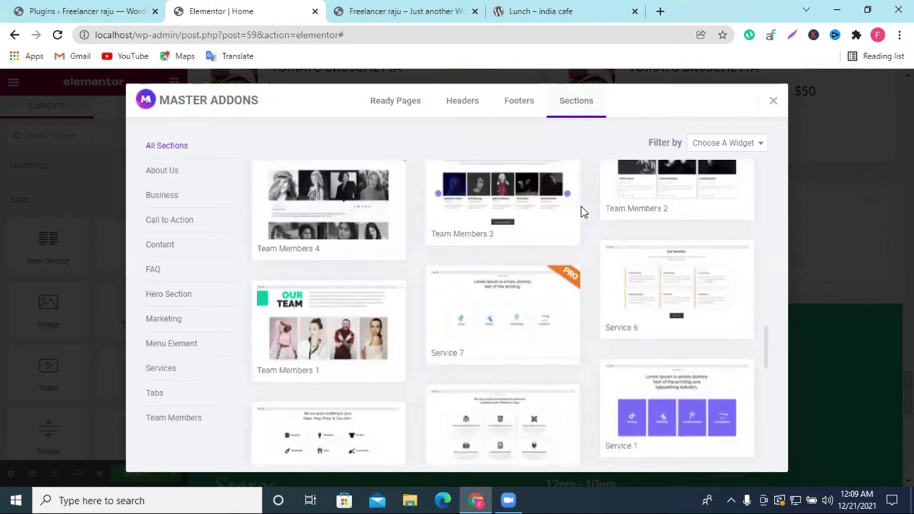
scroll(709, 161, "down", 1)
Filter the Master Addons section templates by the Gallery widget, then close the library without inserting anything
left_click(718, 148)
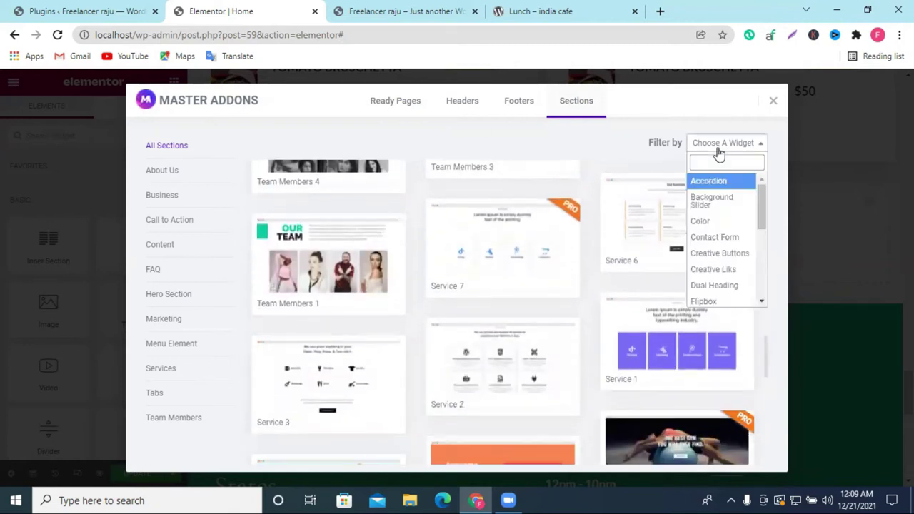
scroll(723, 239, "down", 1)
scroll(723, 241, "down", 1)
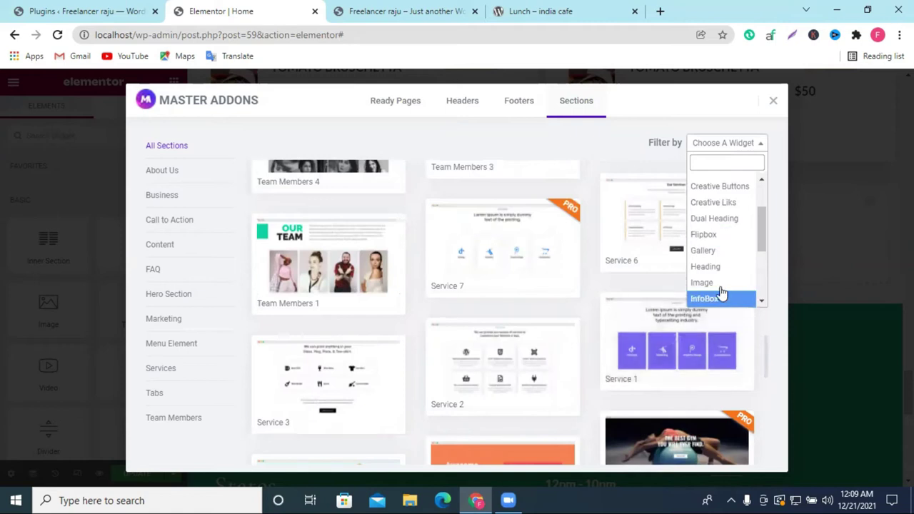
left_click(718, 252)
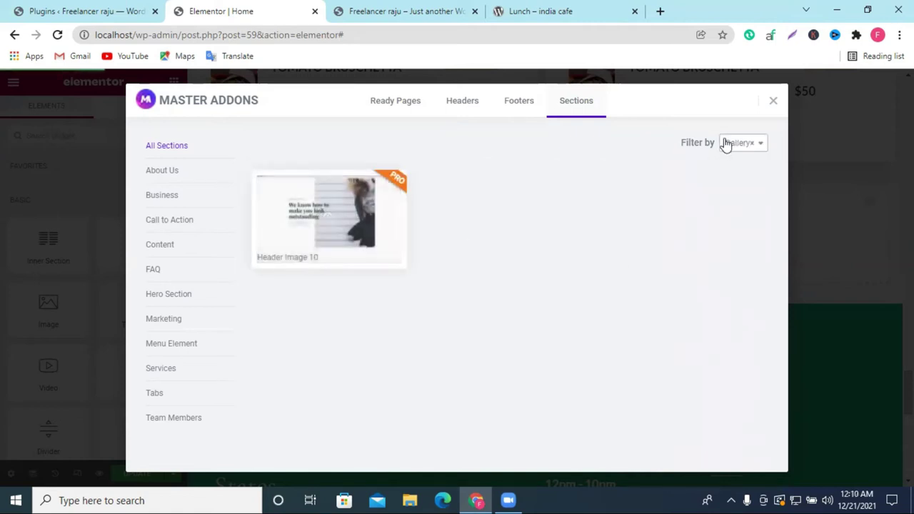
left_click(772, 102)
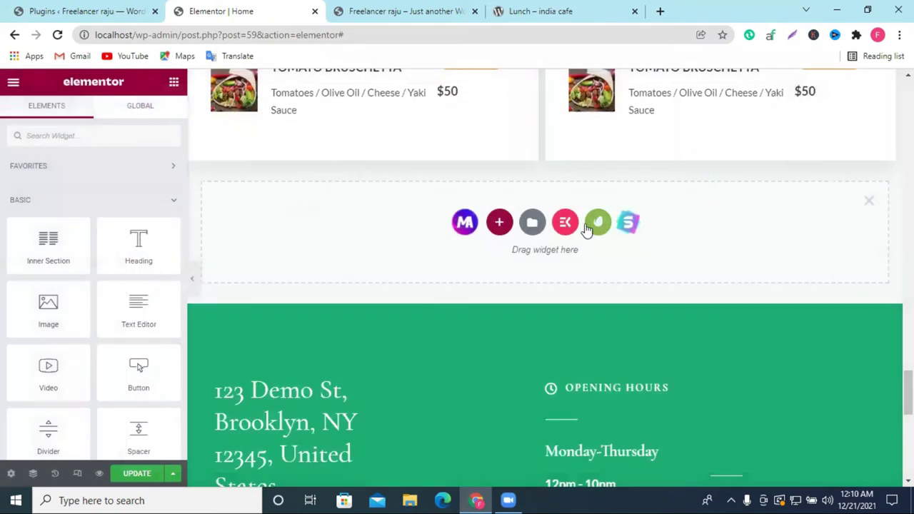
Insert the ElementsKit section template "Team - Demo 24" into the new area above the green address section
left_click(570, 224)
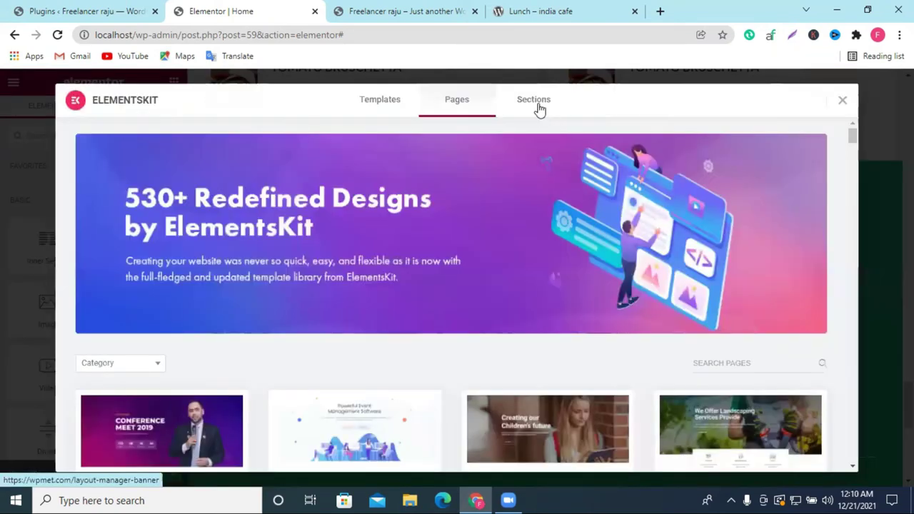
left_click(547, 112)
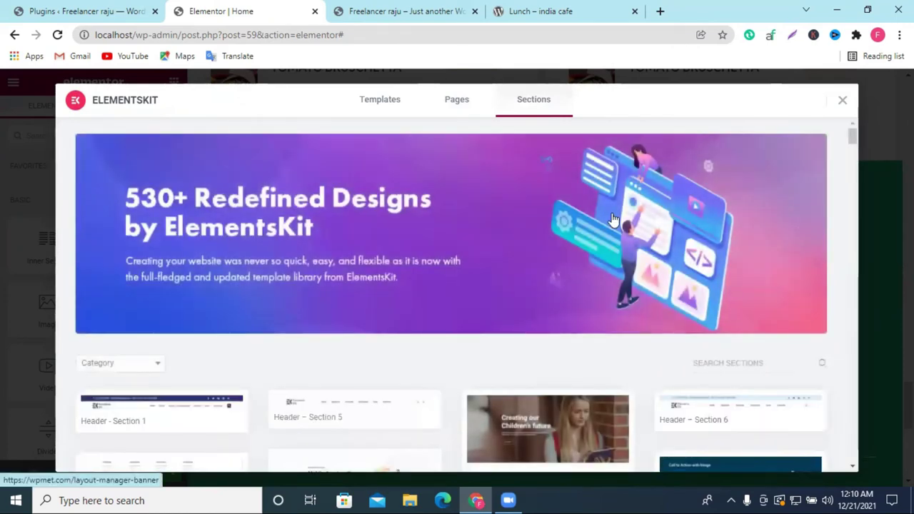
scroll(611, 219, "down", 4)
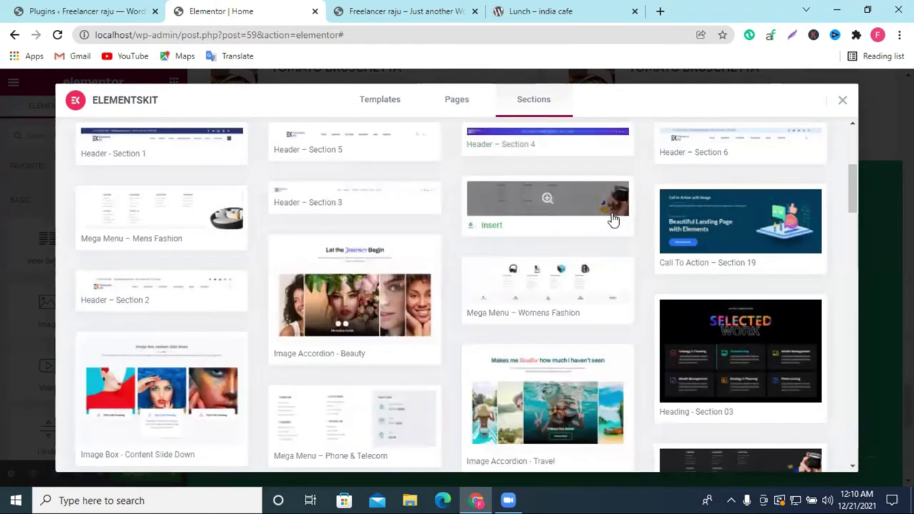
scroll(611, 219, "down", 4)
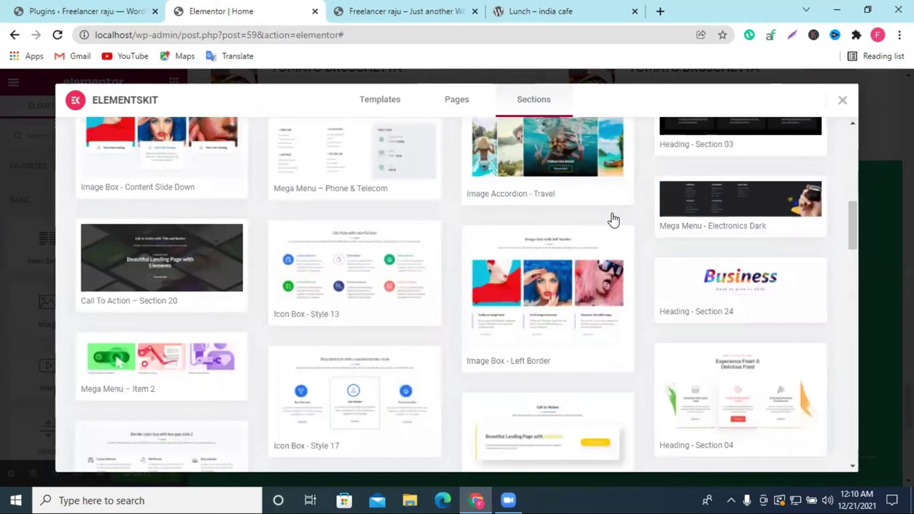
mouse_move(531, 311)
scroll(601, 275, "down", 4)
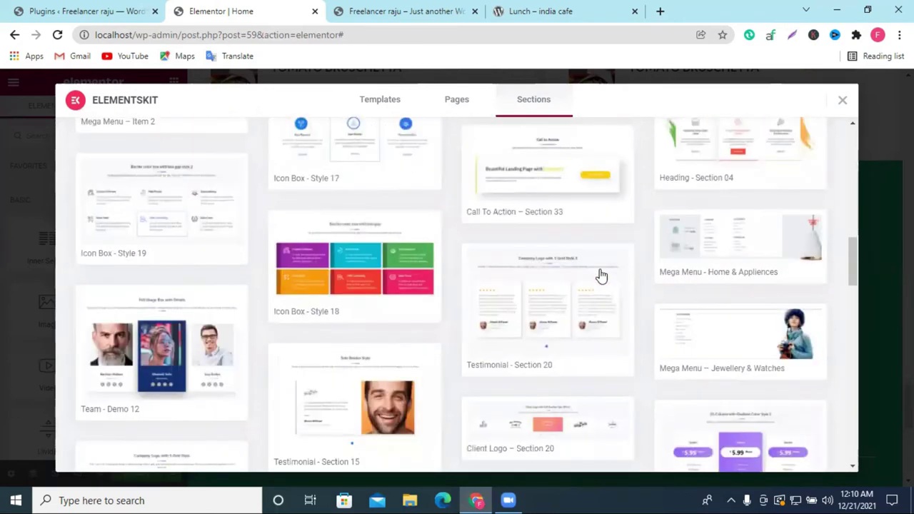
scroll(600, 276, "down", 4)
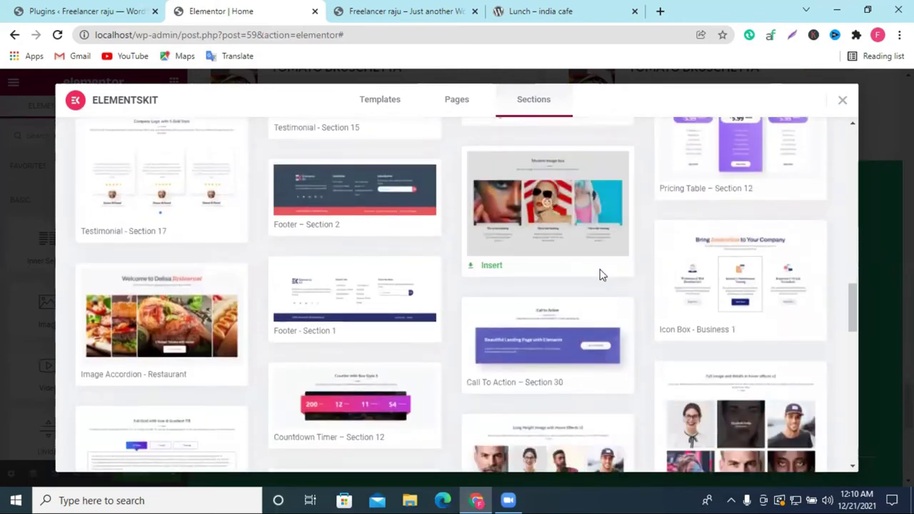
scroll(600, 275, "down", 2)
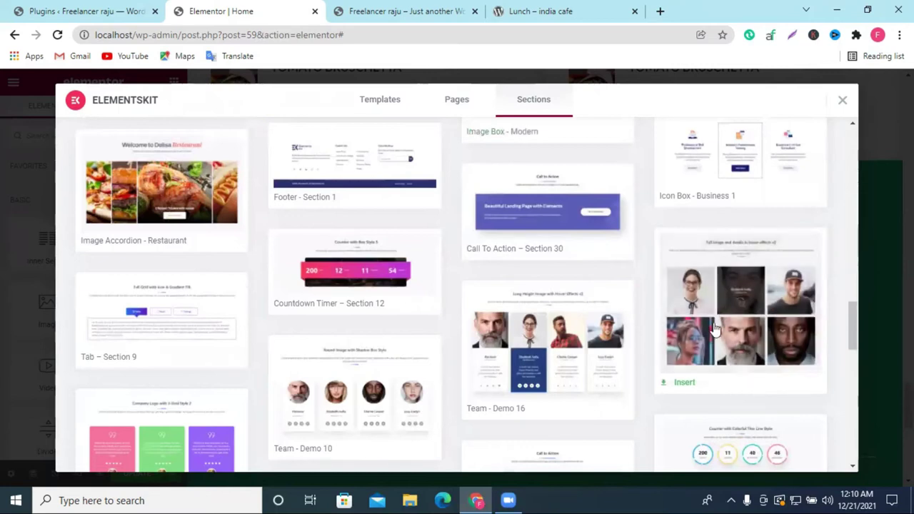
left_click(672, 386)
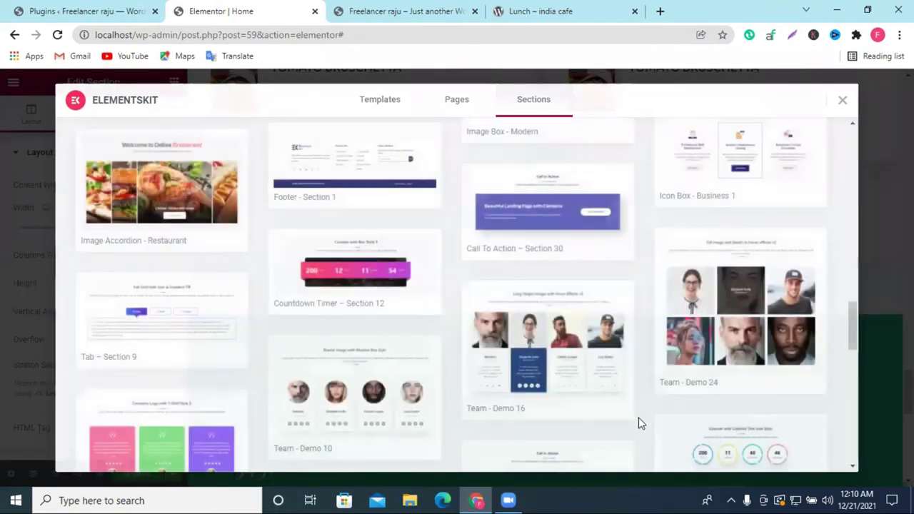
left_click(638, 422)
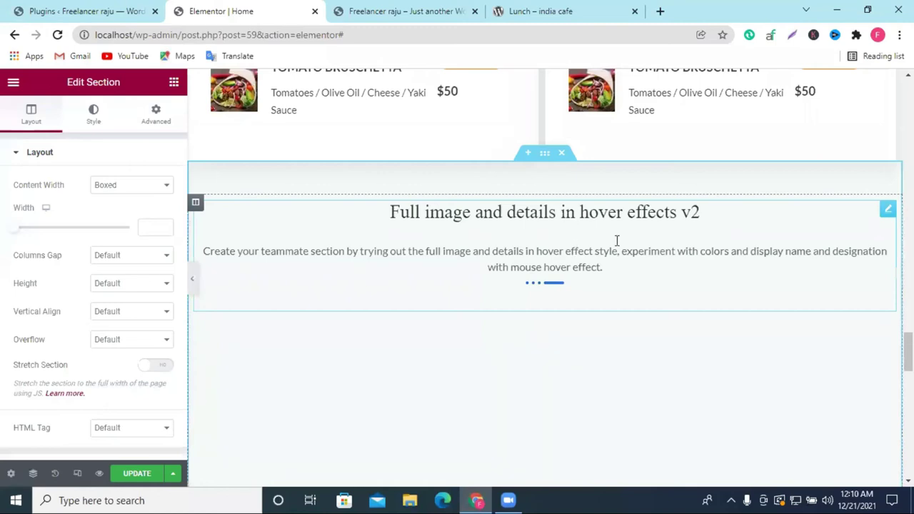
Look over the inserted team photo section and delete its heading "Full image and details in hover effects v2"
scroll(667, 241, "down", 3)
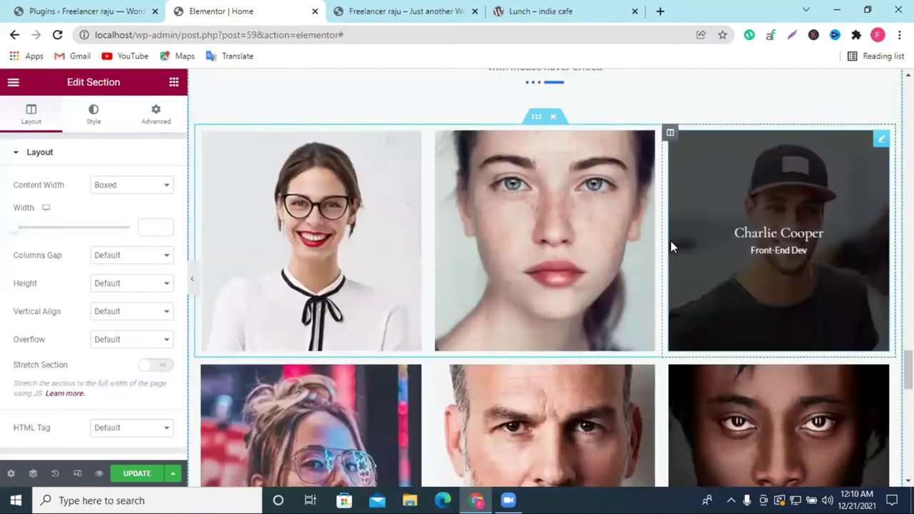
scroll(521, 270, "down", 3)
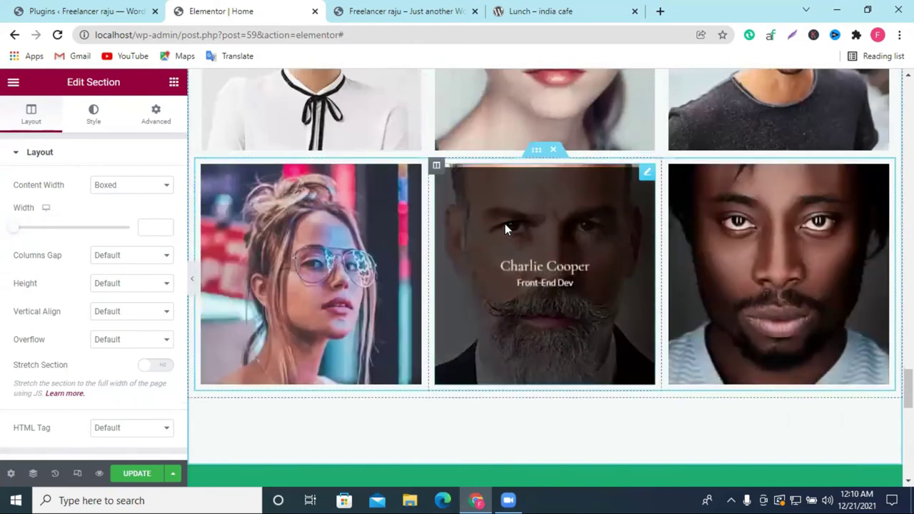
left_click(504, 224)
scroll(579, 274, "up", 3)
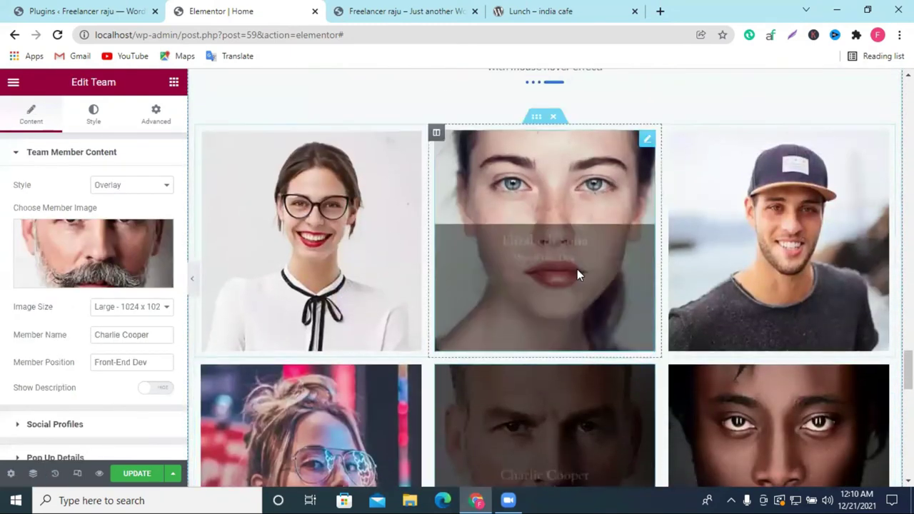
scroll(577, 269, "up", 2)
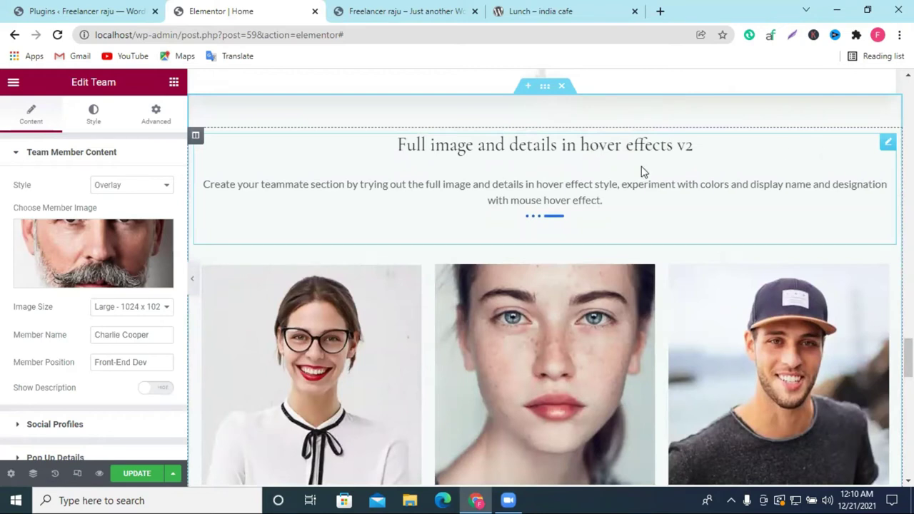
right_click(887, 146)
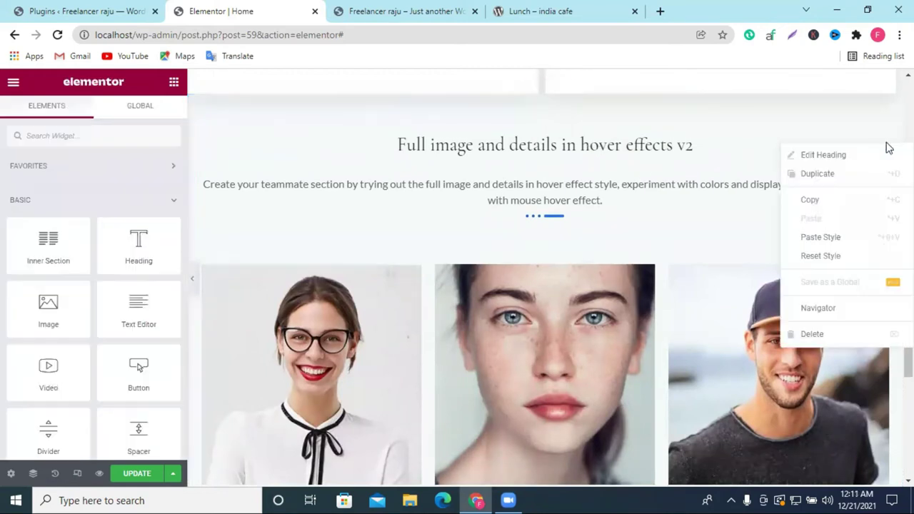
left_click(831, 342)
scroll(428, 299, "up", 4)
scroll(428, 291, "down", 3)
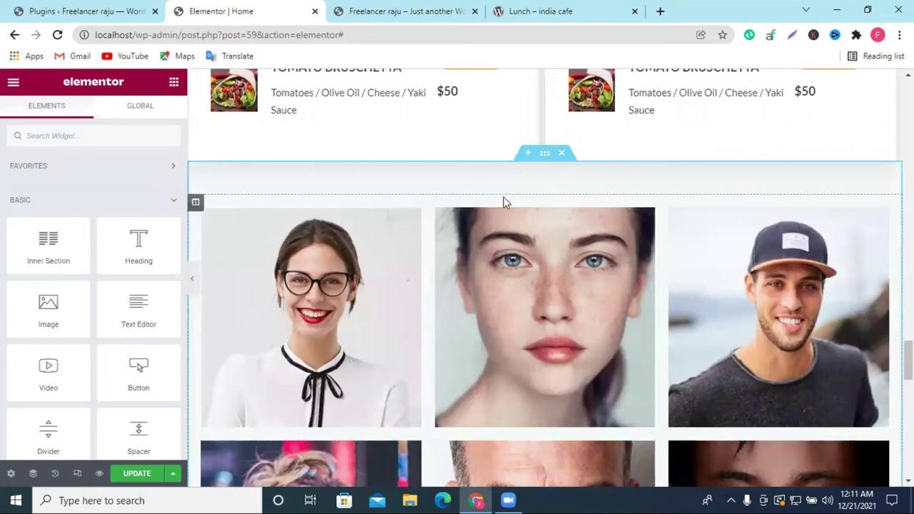
Add a Heading widget above the team photos and set its title to "gellary"
left_click_drag(141, 228, 589, 202)
double_click(84, 204)
key("ctrl+a")
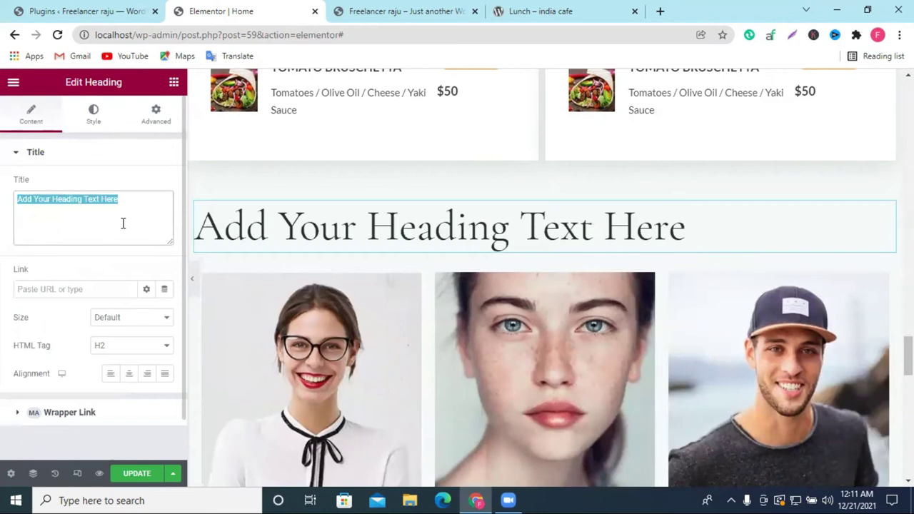
type("gellary")
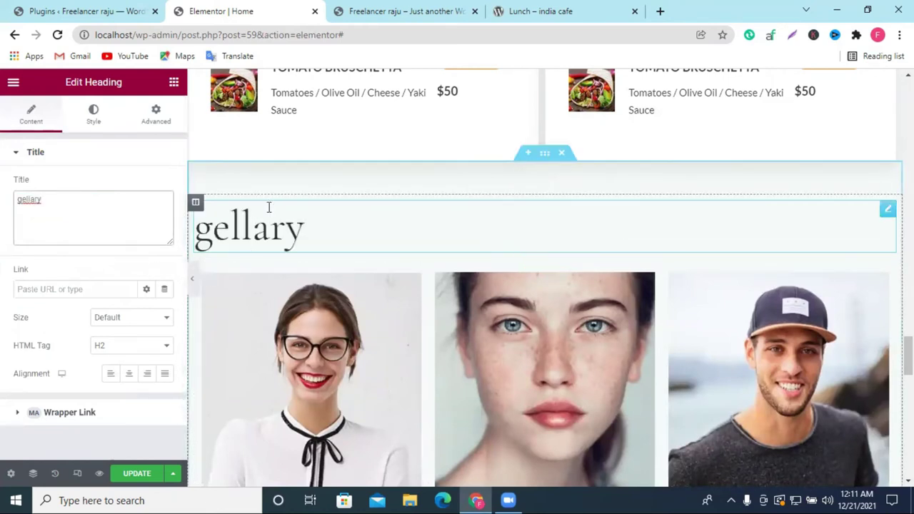
Switch to the live site's home page and view the navigation menu in its header
left_click(435, 8)
scroll(516, 228, "up", 10)
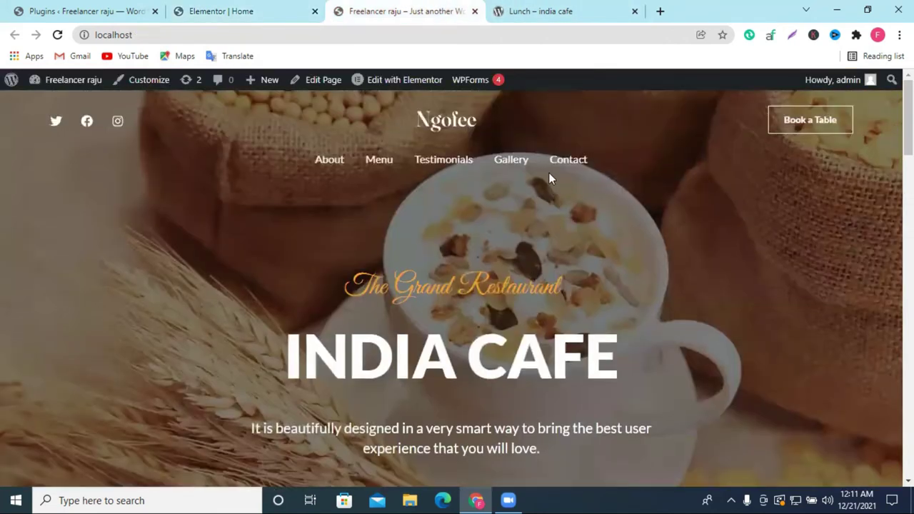
Correct the heading's title to "Gallery", checking the spelling against the live site's navigation menu
left_click_drag(503, 164, 345, 26)
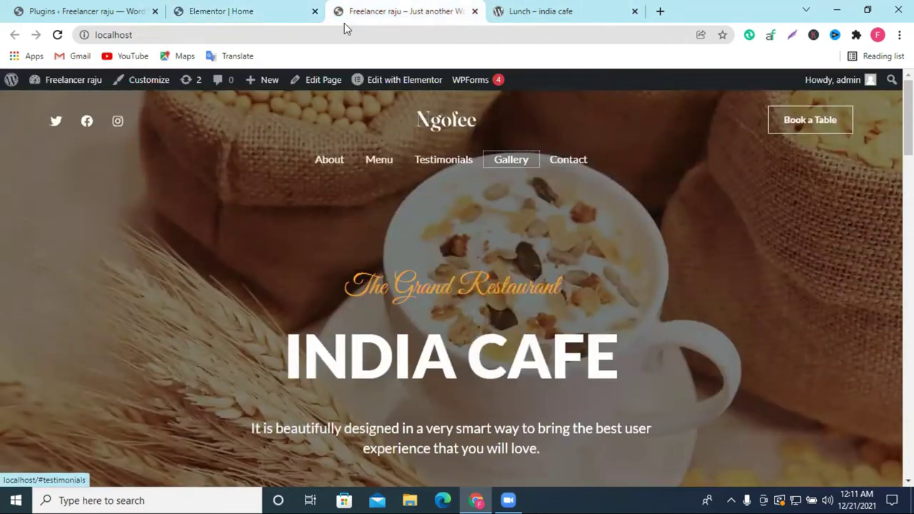
left_click(261, 7)
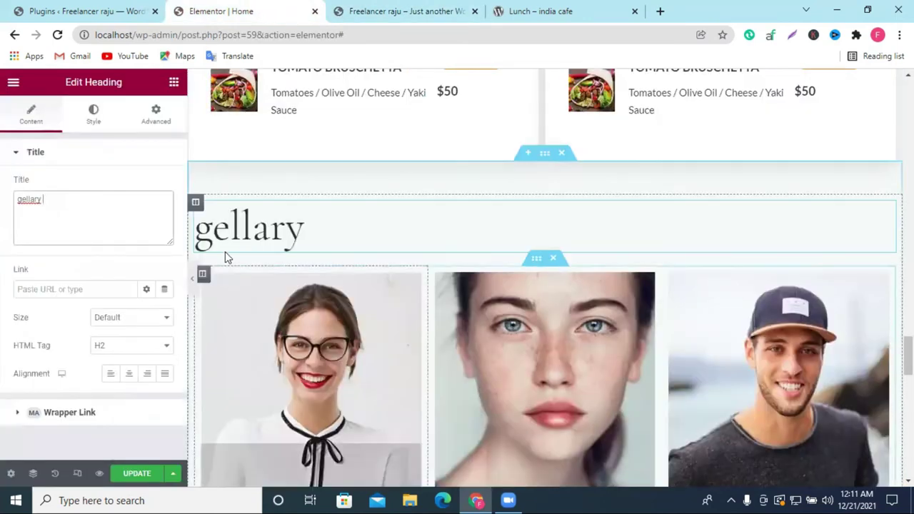
left_click_drag(226, 230, 211, 230)
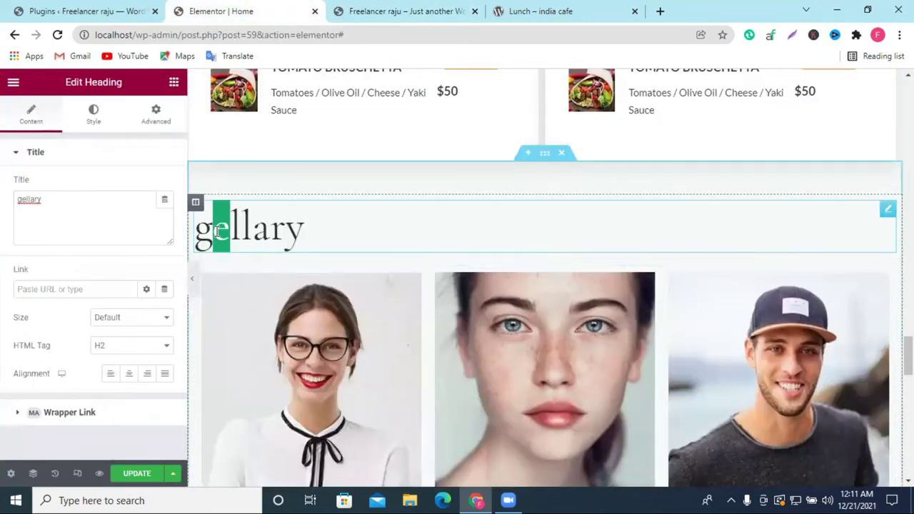
right_click(33, 203)
left_click(89, 226)
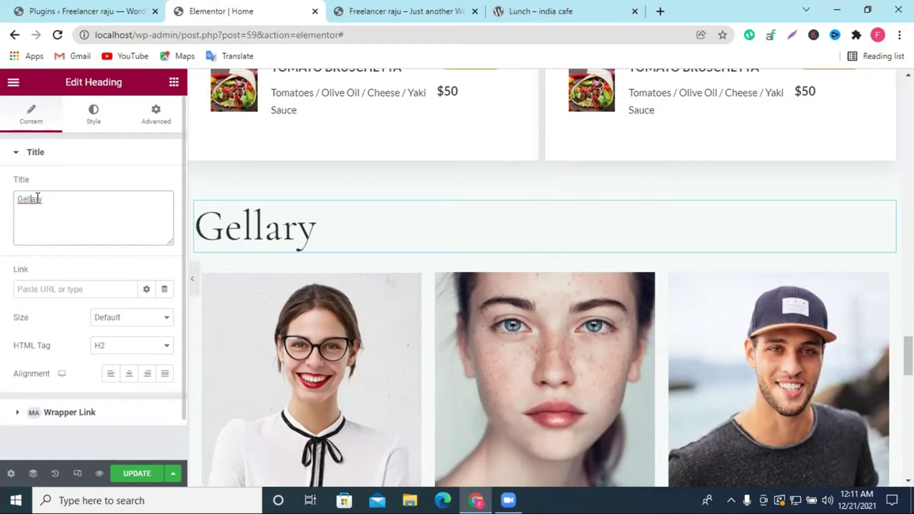
type("e")
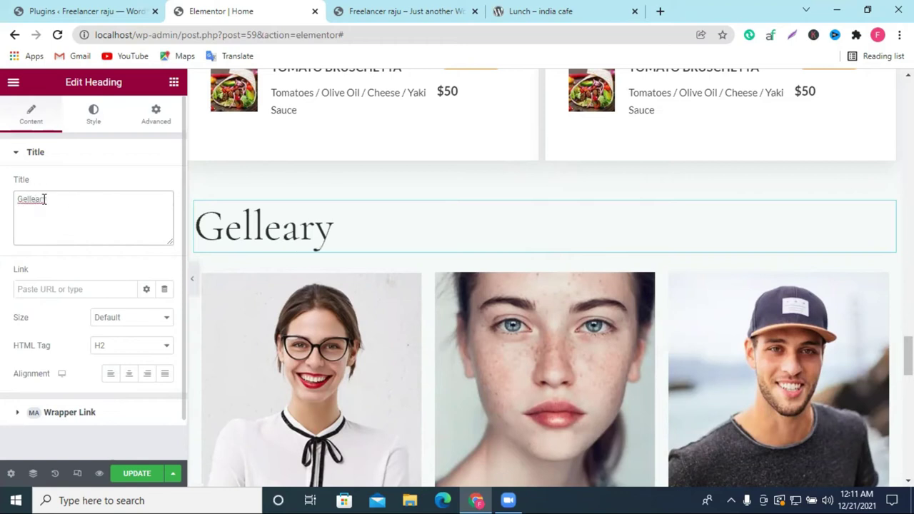
right_click(41, 199)
left_click(37, 199)
left_click(410, 9)
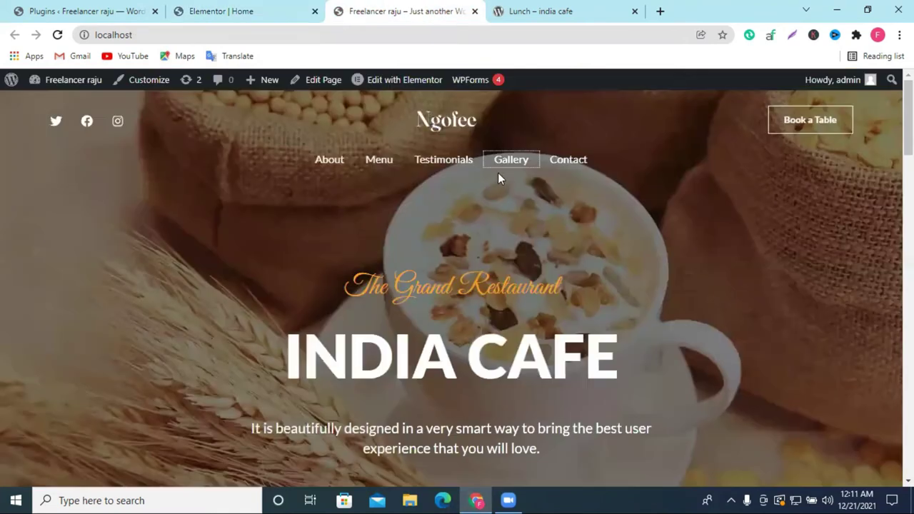
left_click(222, 10)
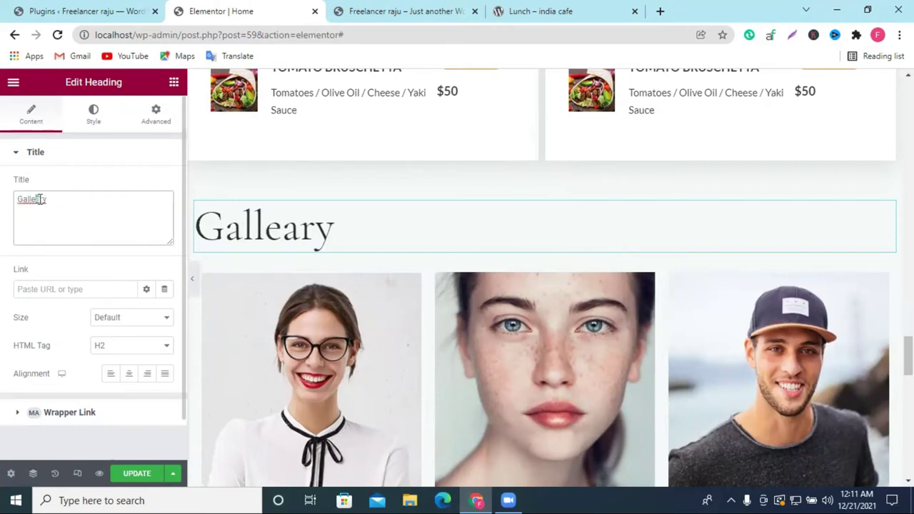
key("BackSpace")
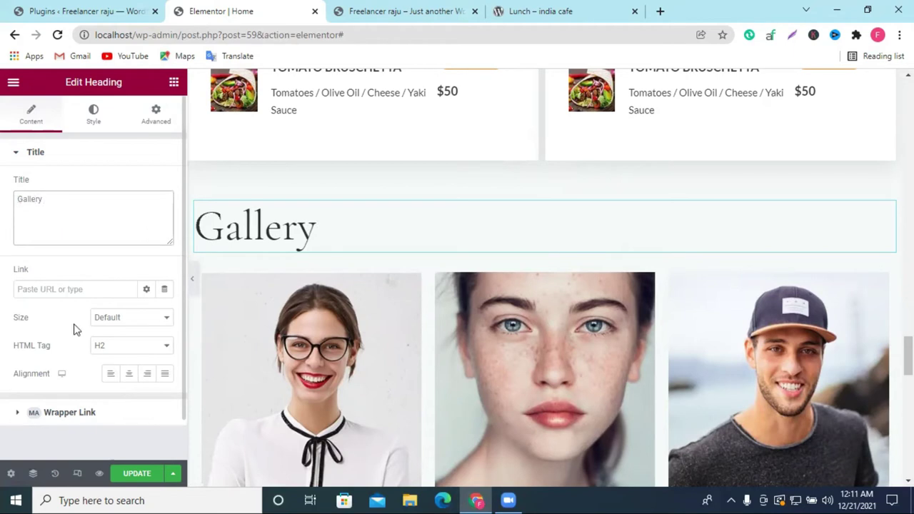
Set the Gallery heading's HTML tag to H3 and make its text color red
left_click(118, 349)
left_click(122, 381)
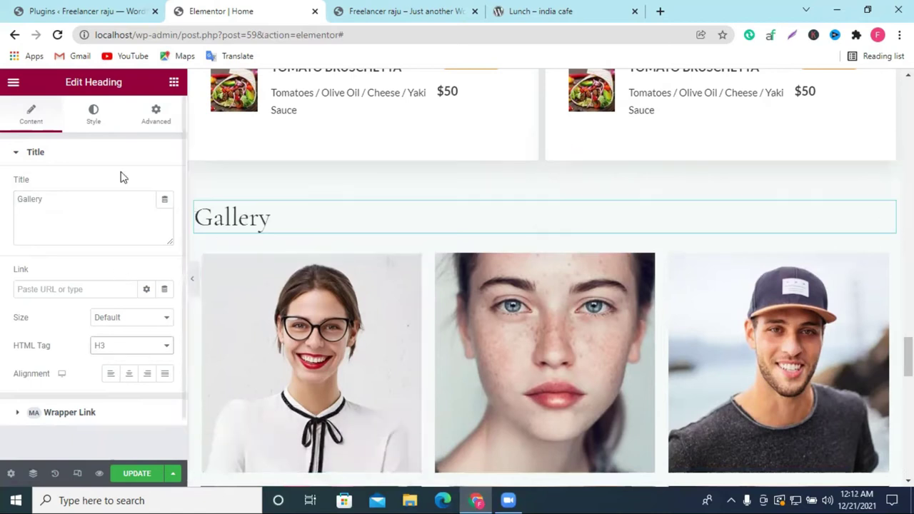
left_click(92, 120)
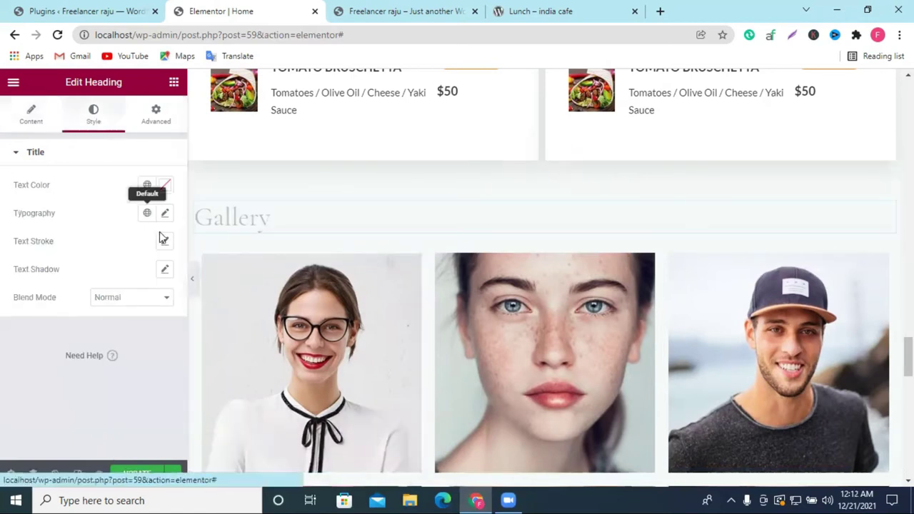
left_click(163, 189)
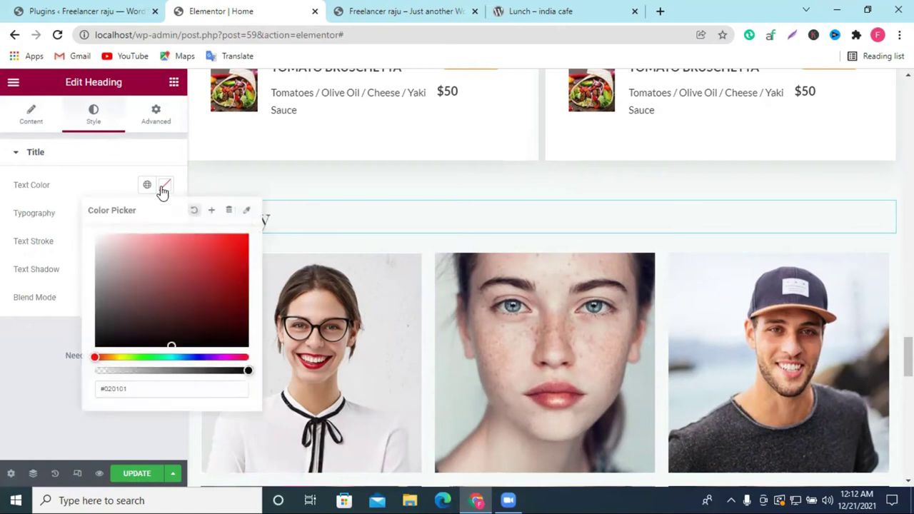
left_click(238, 240)
left_click(63, 157)
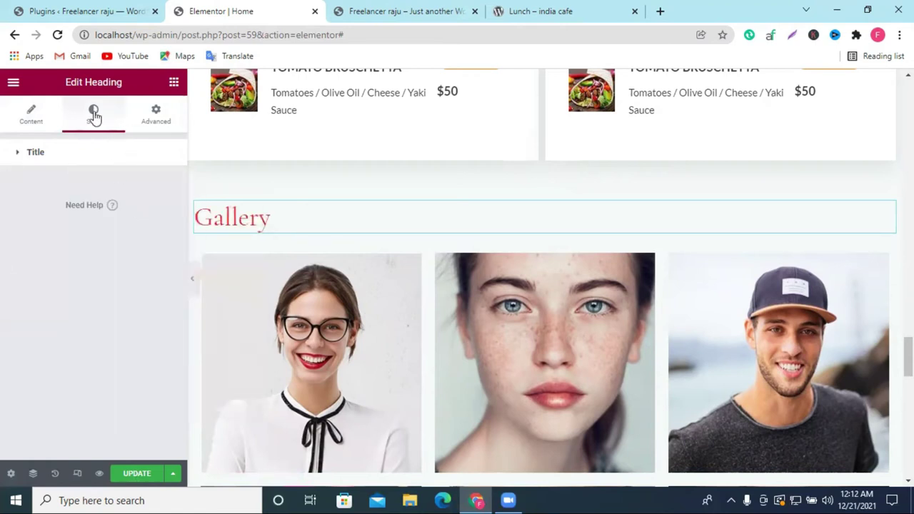
Try Tahoma and Verdana on the Gallery heading, and set its font family to Times New Roman
left_click(104, 157)
left_click(165, 214)
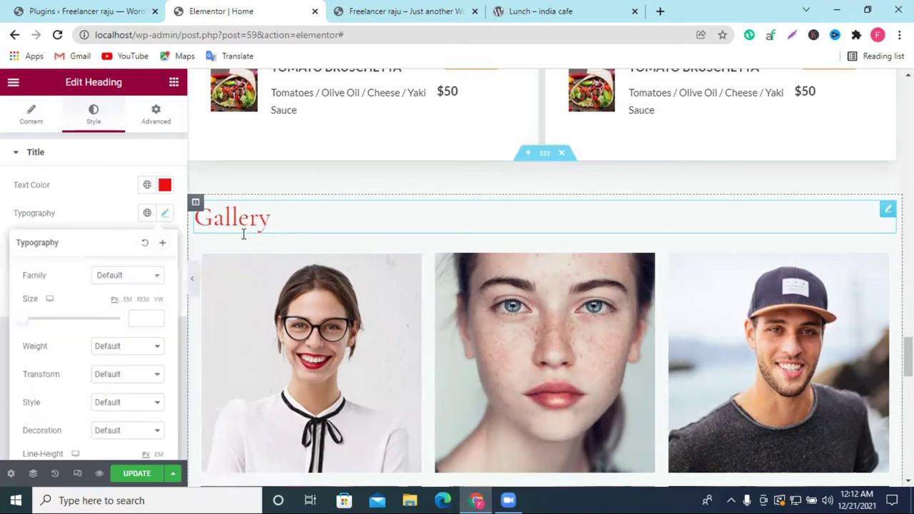
left_click(132, 277)
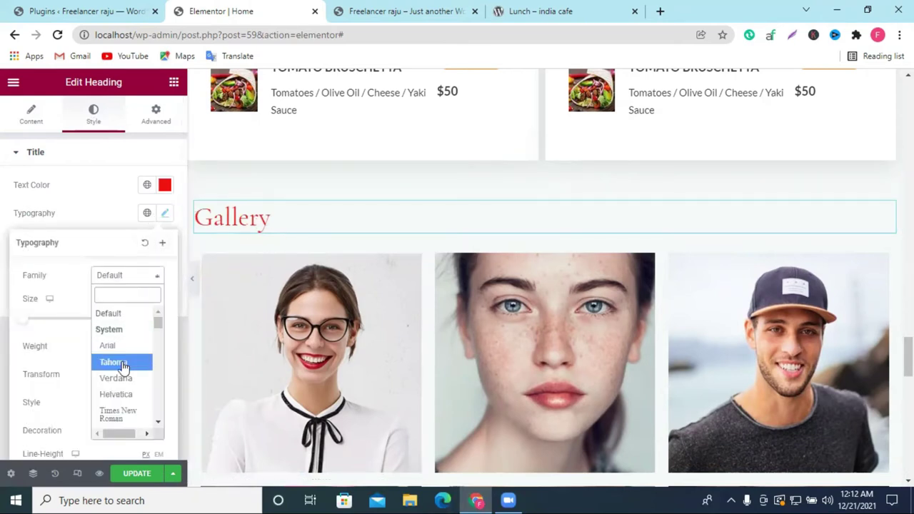
left_click(122, 362)
left_click(119, 277)
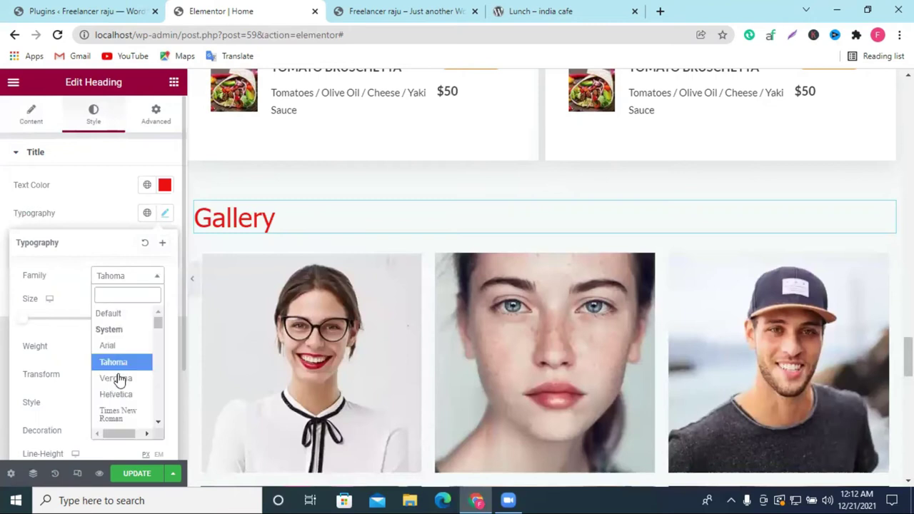
left_click(117, 376)
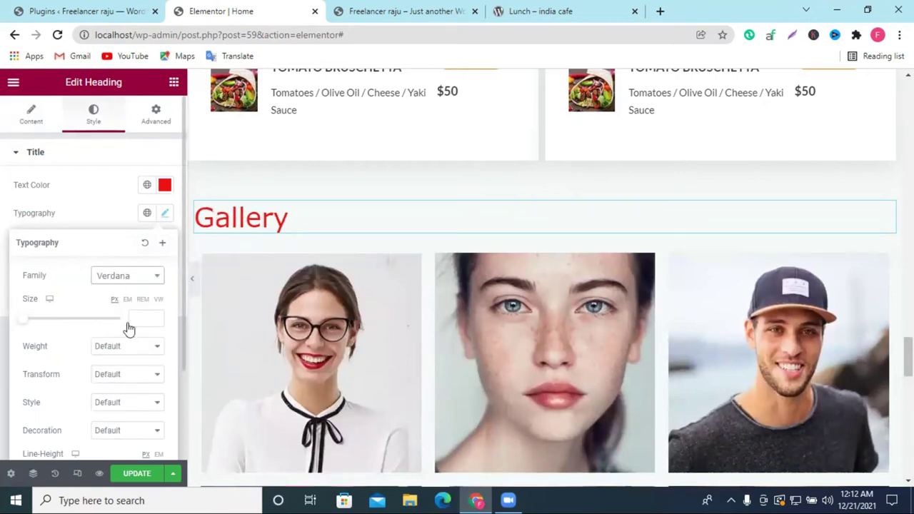
left_click(125, 277)
left_click(123, 417)
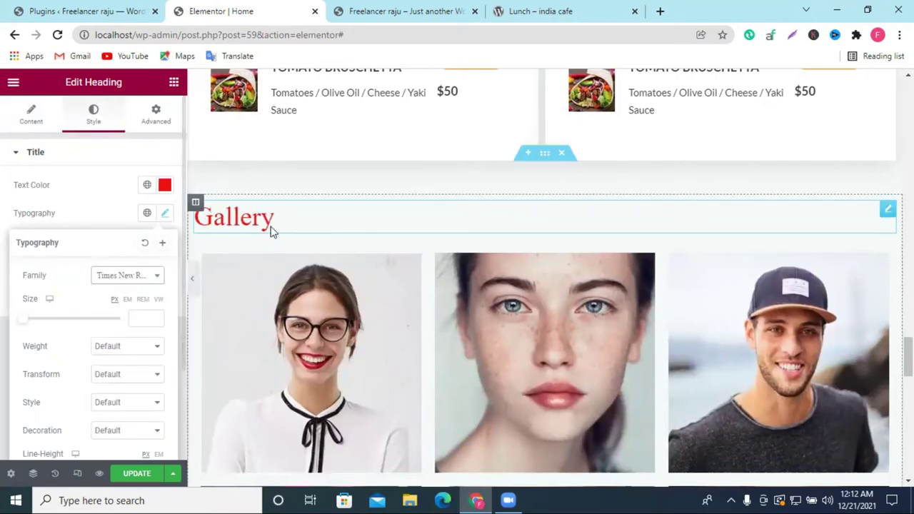
Center the Gallery heading above the team photos
scroll(77, 296, "down", 3)
scroll(102, 320, "up", 3)
left_click(78, 183)
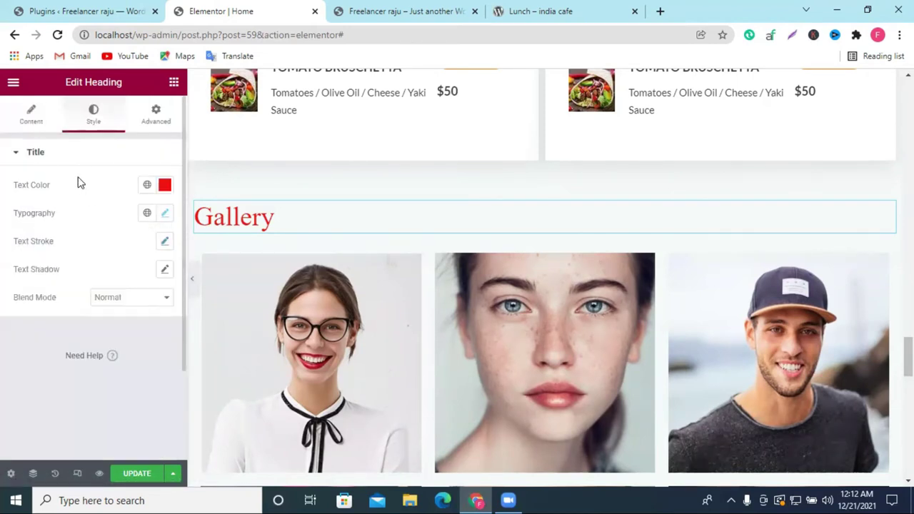
left_click(30, 114)
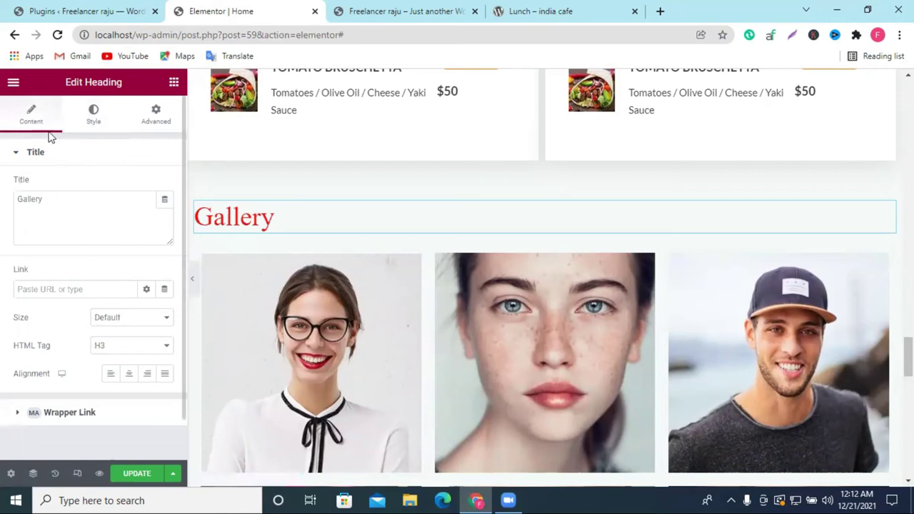
left_click(131, 377)
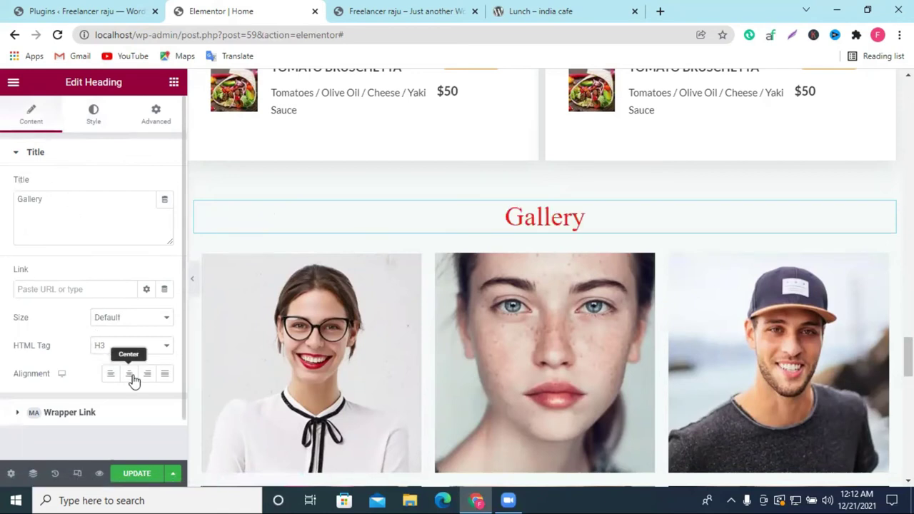
Clear the member name and member position of the first team photo under the Gallery heading
scroll(800, 199, "down", 2)
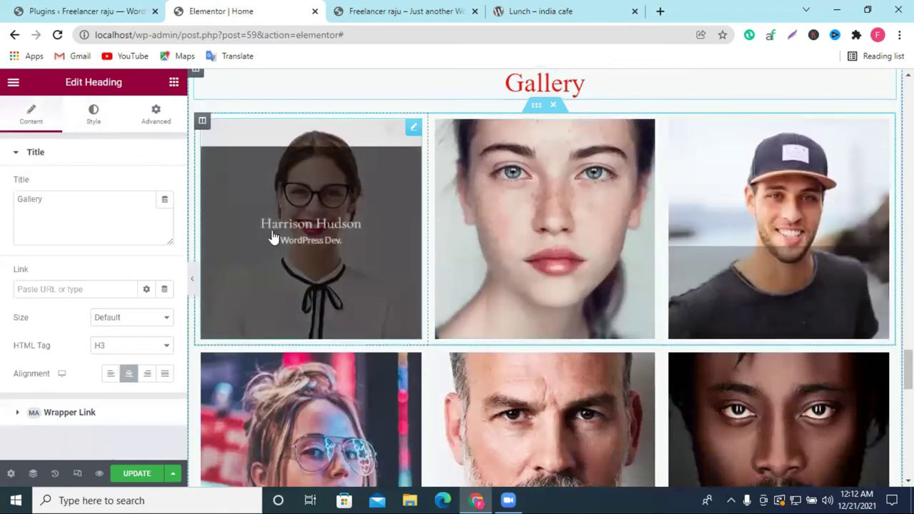
left_click(344, 236)
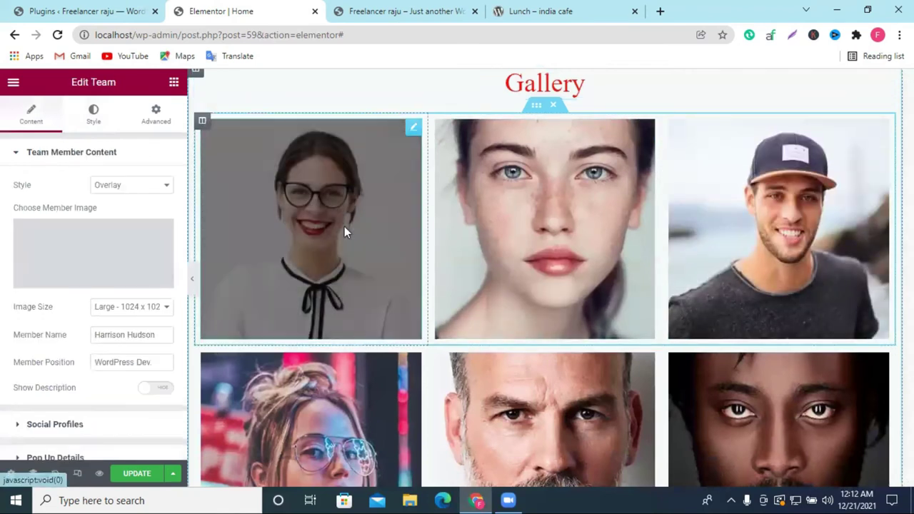
left_click(833, 132)
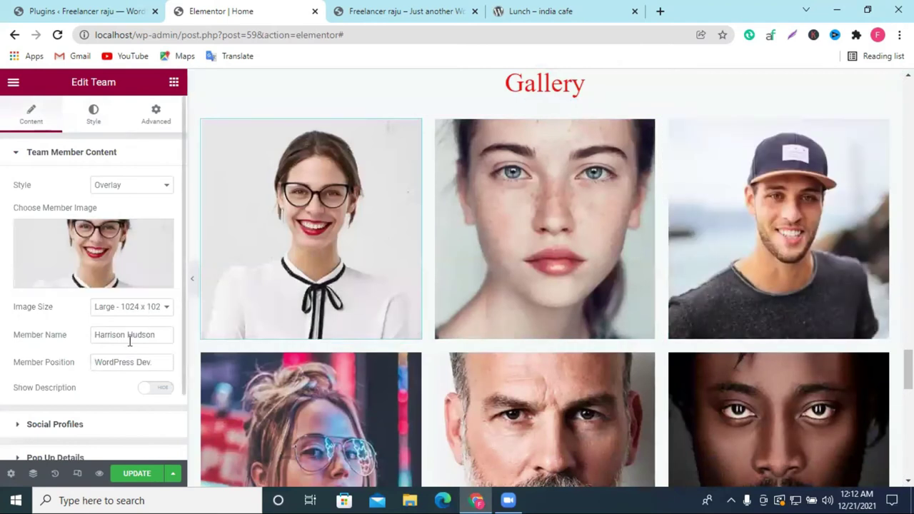
triple_click(128, 341)
key("BackSpace")
double_click(129, 357)
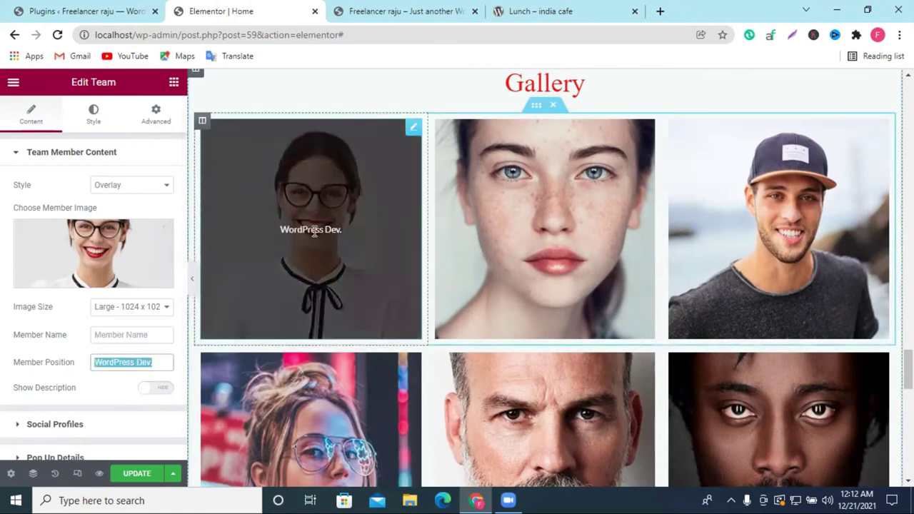
key("BackSpace")
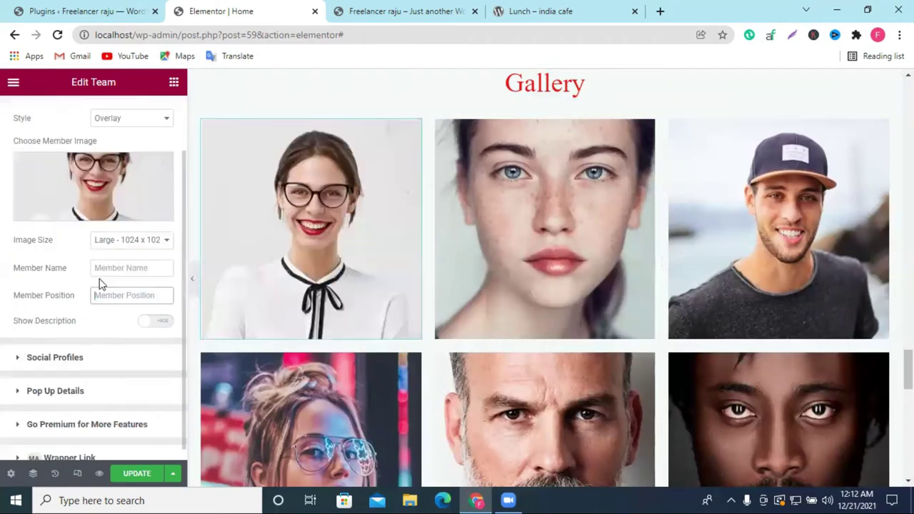
Replace the first team photo with the media library image of latte cups on a wooden table beside plants
left_click(117, 238)
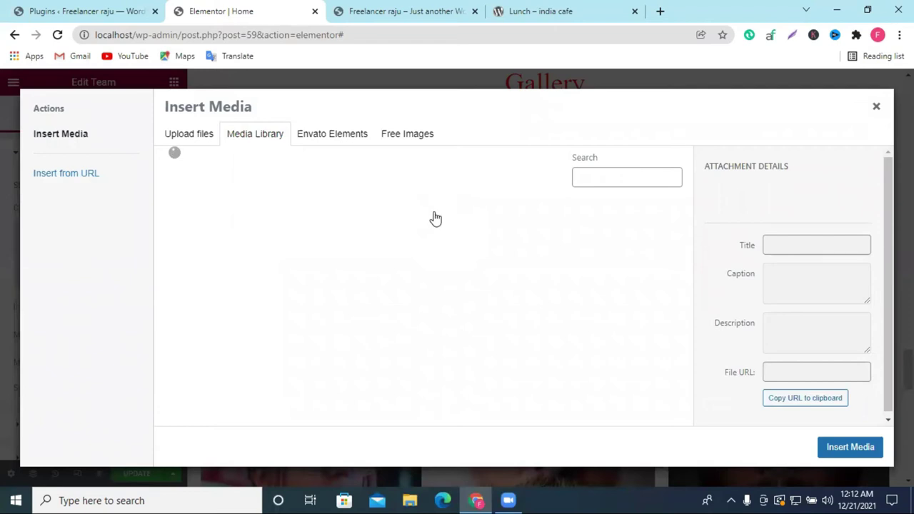
left_click(433, 339)
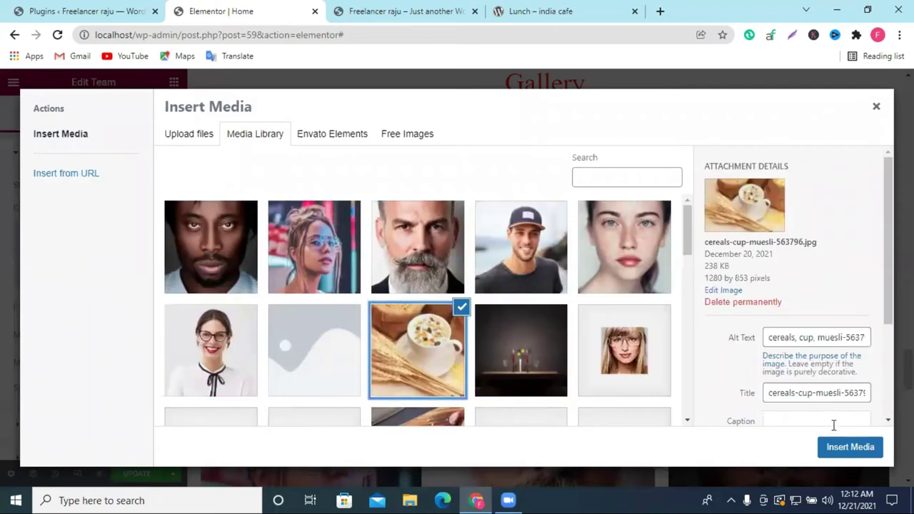
scroll(552, 302, "down", 5)
scroll(299, 313, "down", 5)
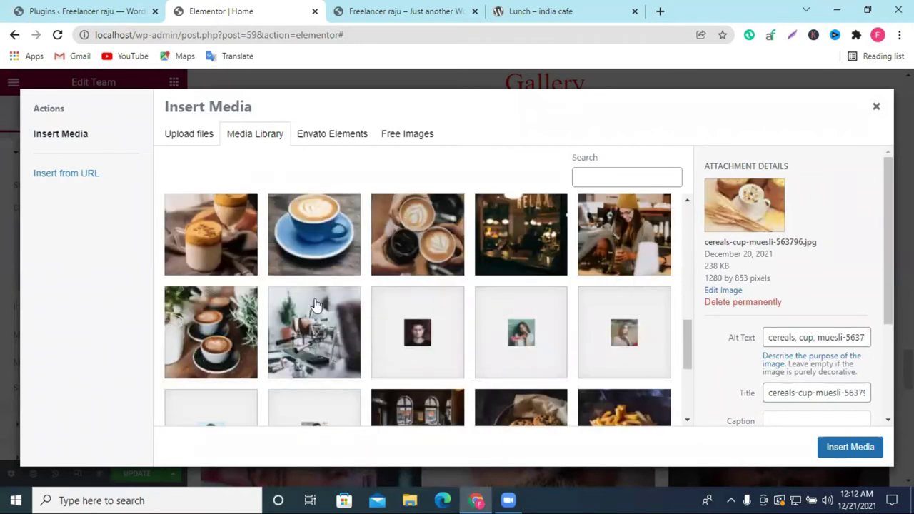
left_click(218, 321)
left_click(849, 446)
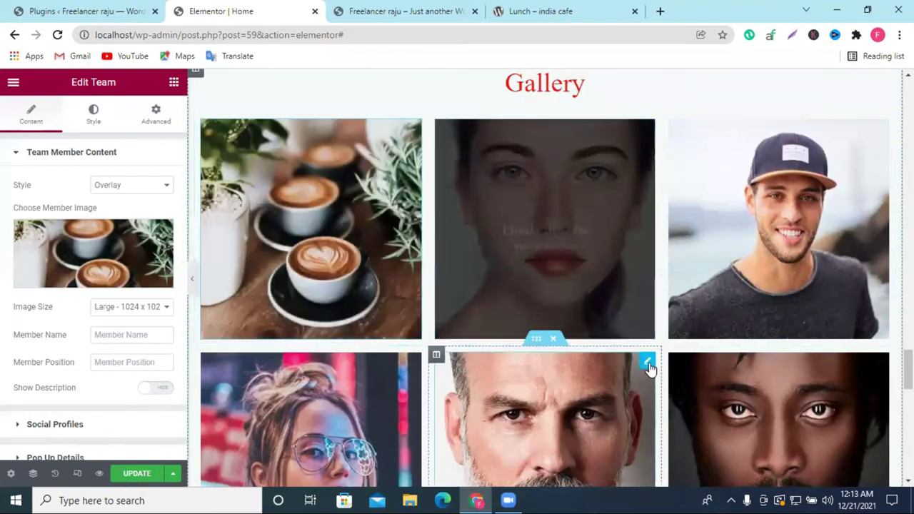
Duplicate the coffee cup photo column twice in the gallery's first row
left_click(560, 146)
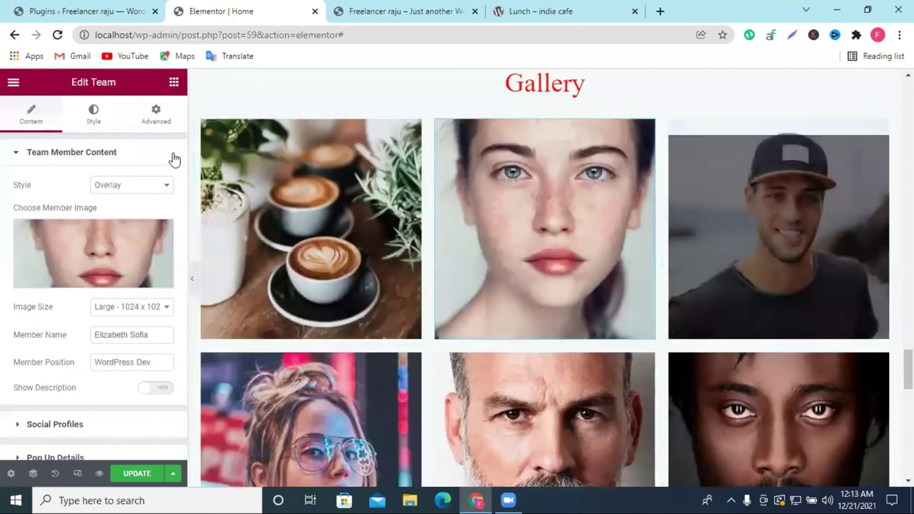
right_click(202, 121)
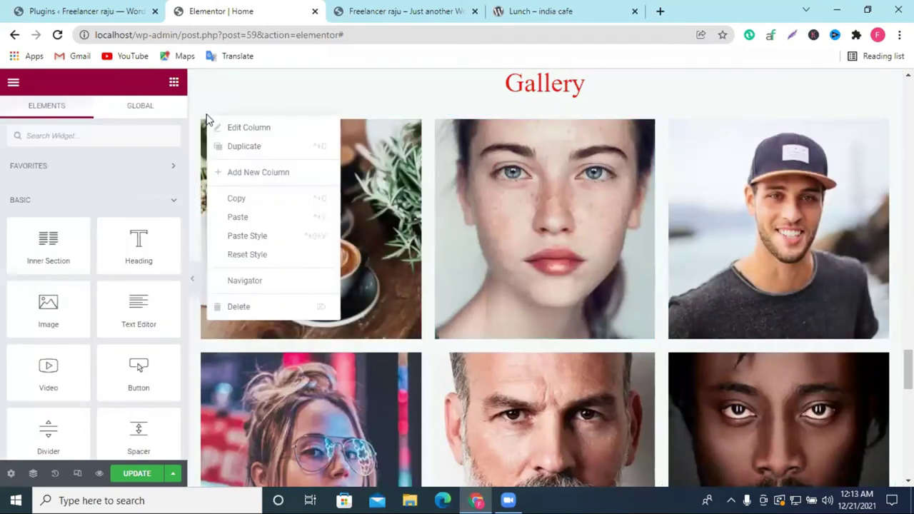
left_click(238, 146)
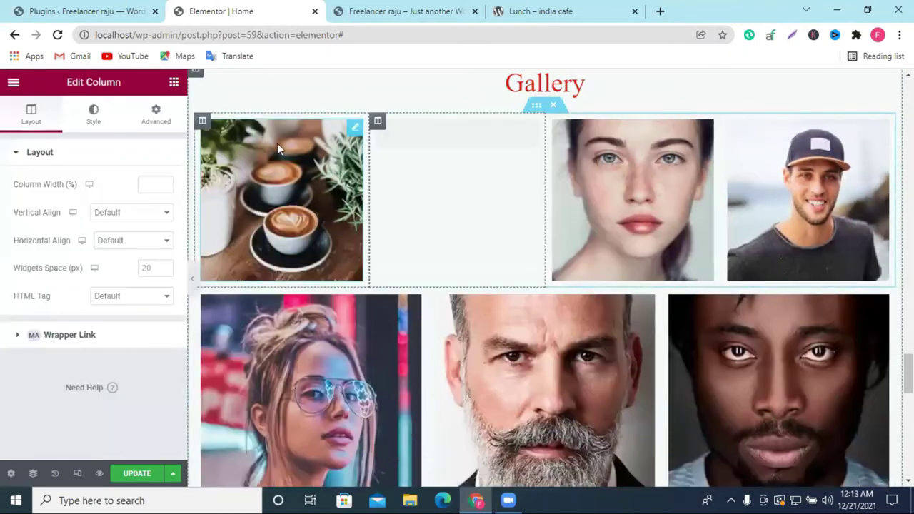
right_click(377, 123)
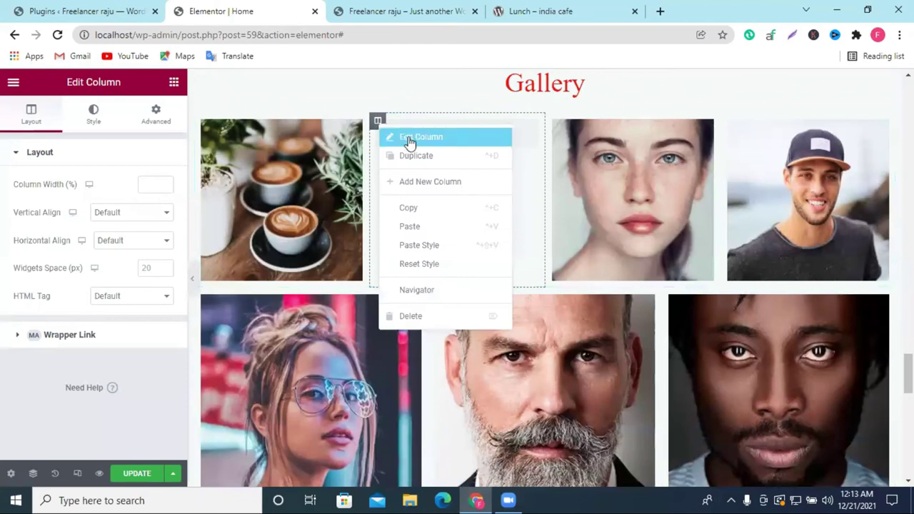
left_click(427, 155)
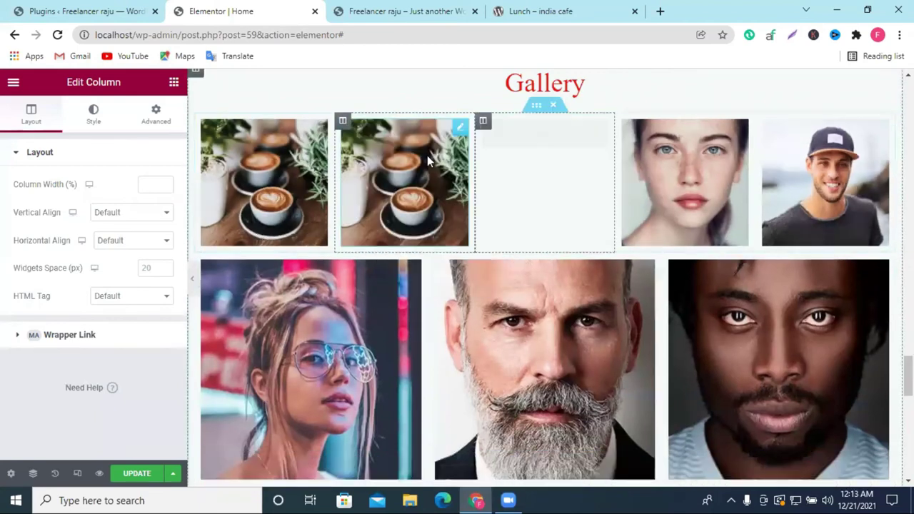
Delete the two remaining team portraits and their emptied columns from the gallery's first row
right_click(708, 132)
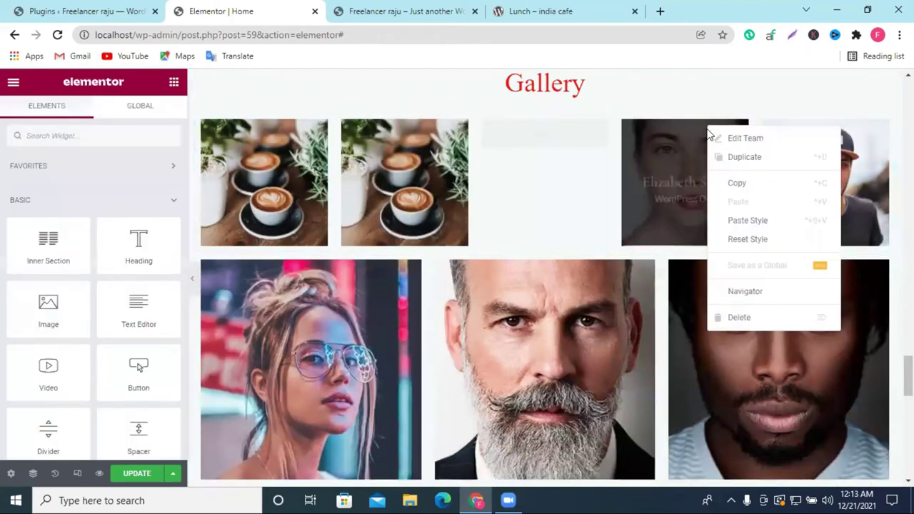
left_click(745, 317)
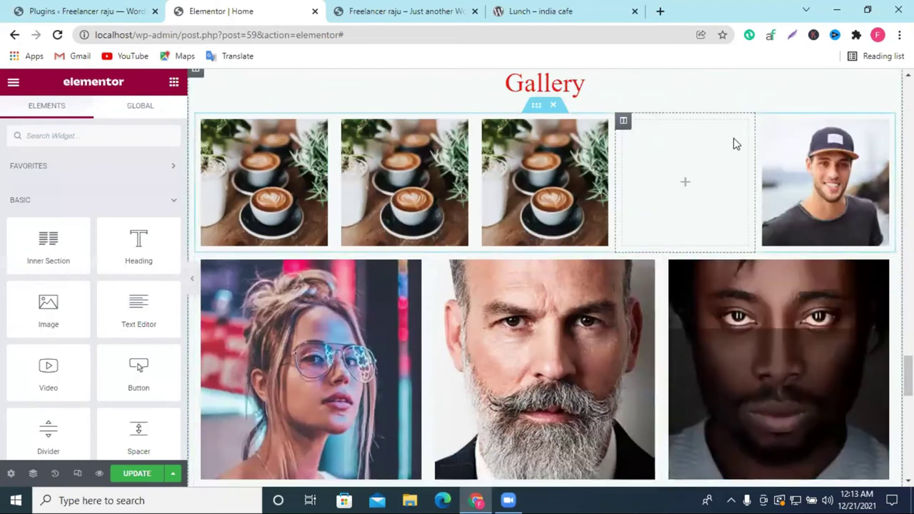
right_click(733, 139)
left_click(763, 328)
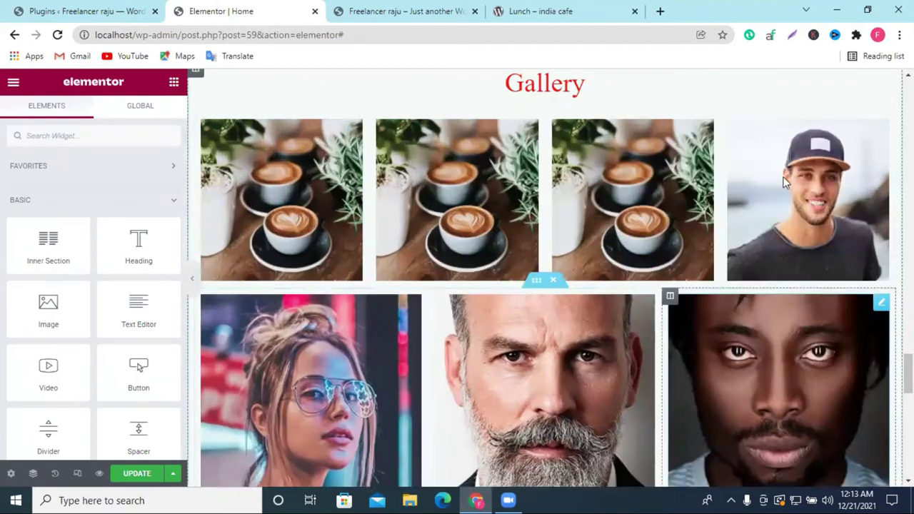
right_click(782, 156)
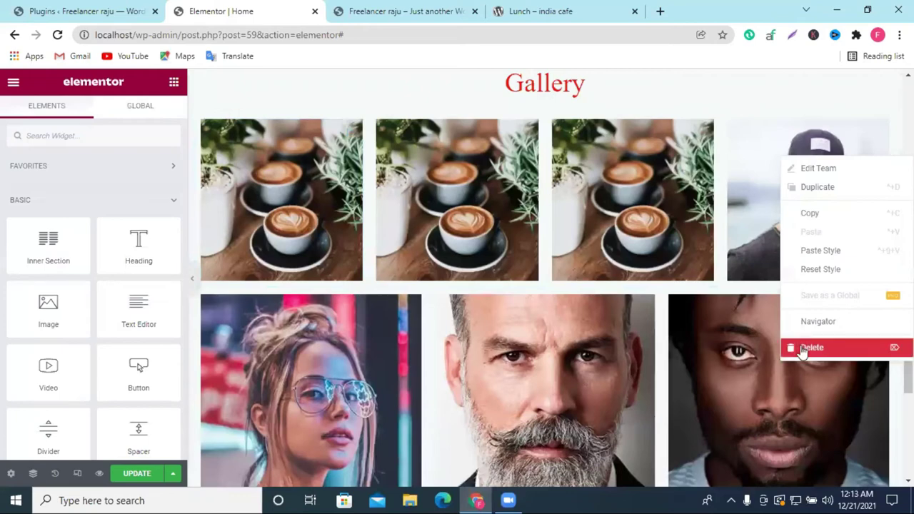
left_click(799, 347)
right_click(755, 160)
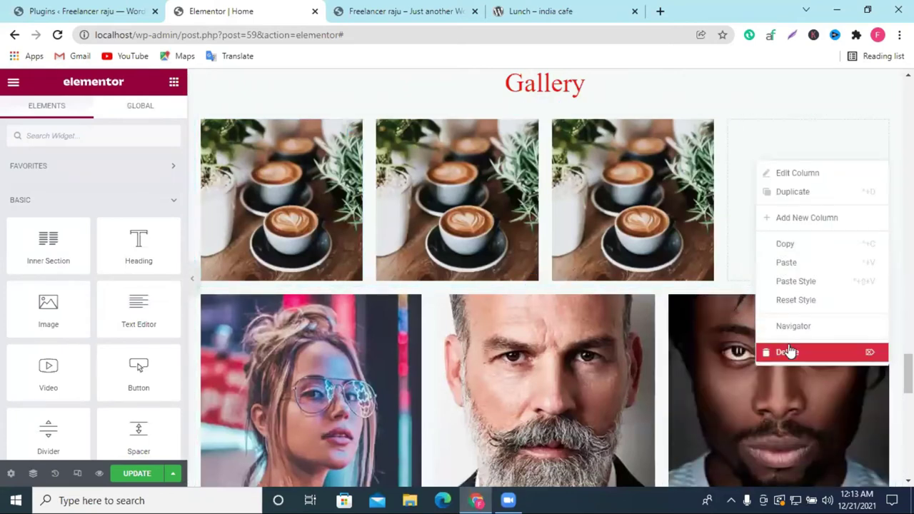
left_click(786, 351)
Duplicate the coffee photo in the first gallery column so a copy sits below it
scroll(571, 157, "down", 1)
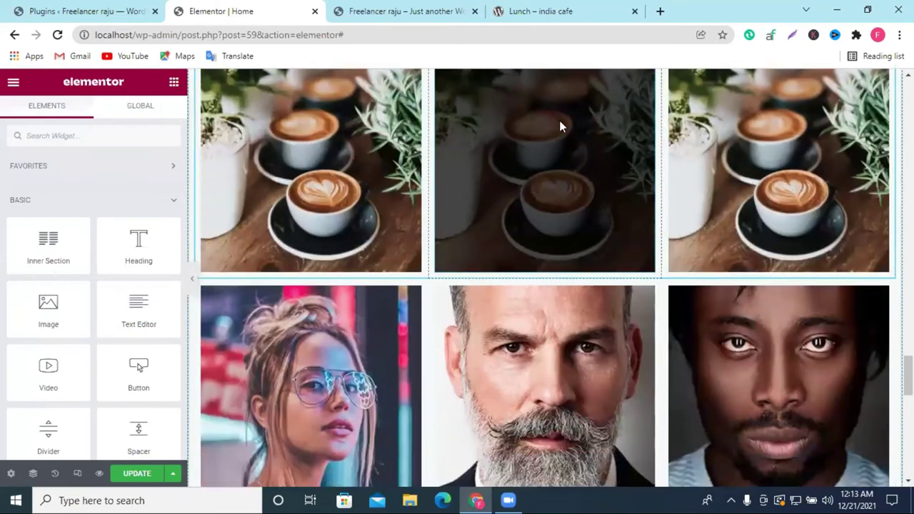
scroll(560, 126, "up", 4)
scroll(545, 228, "down", 2)
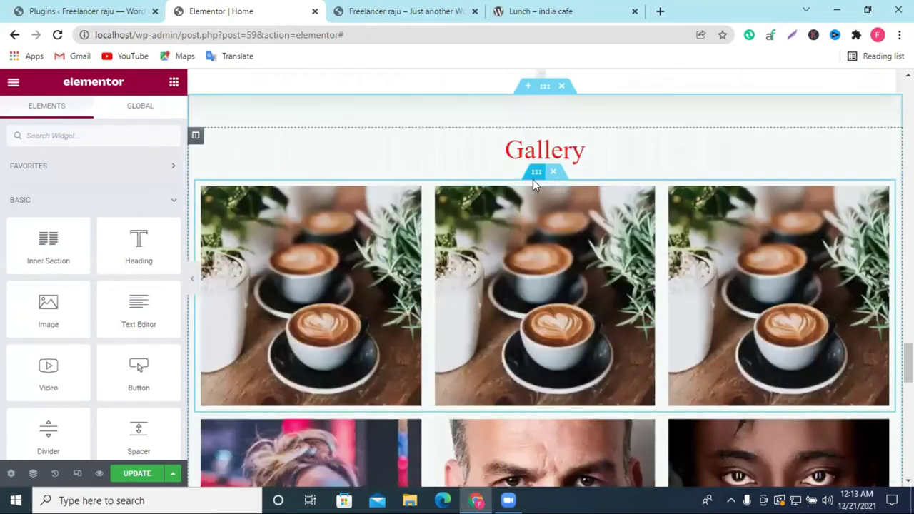
scroll(386, 191, "down", 2)
scroll(488, 198, "up", 3)
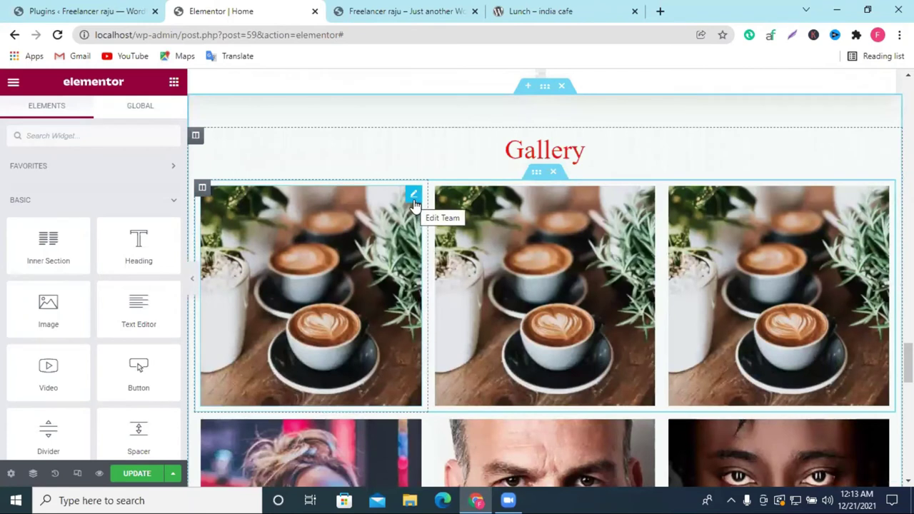
right_click(413, 200)
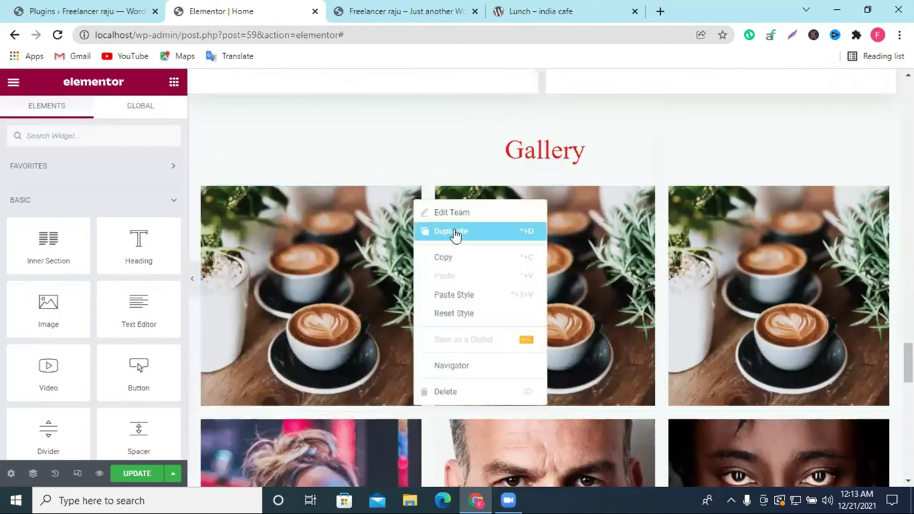
left_click(454, 232)
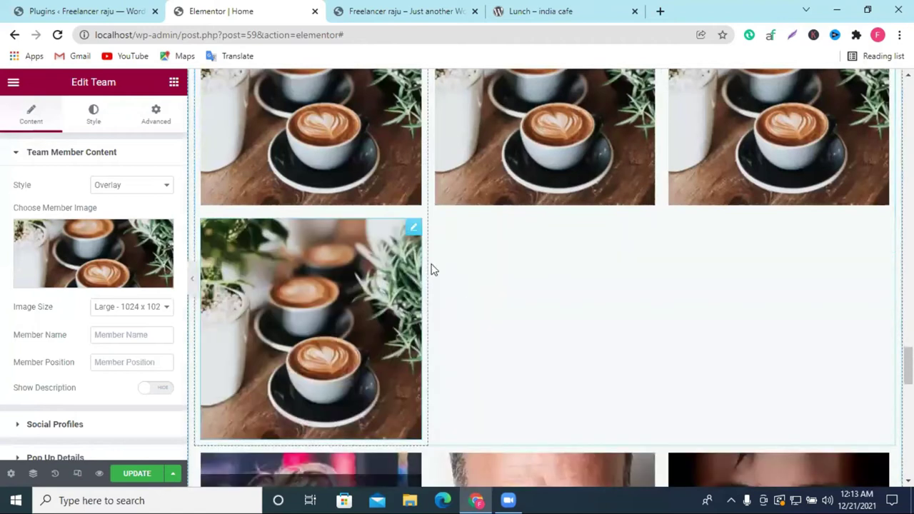
Delete the inner section holding the three remaining team portraits below the coffee photos
scroll(498, 267, "down", 2)
scroll(550, 187, "down", 2)
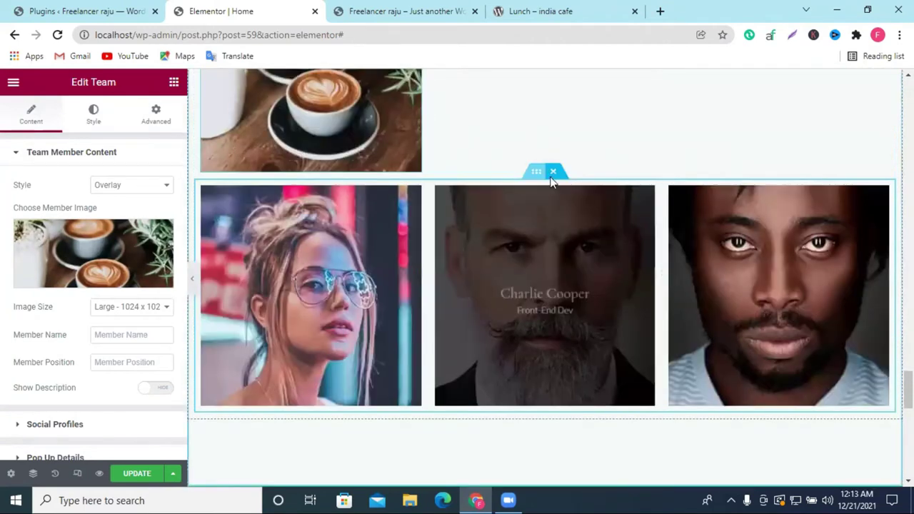
left_click(552, 174)
Duplicate the coffee photos in the second and third gallery columns to fill the second row
scroll(590, 244, "up", 5)
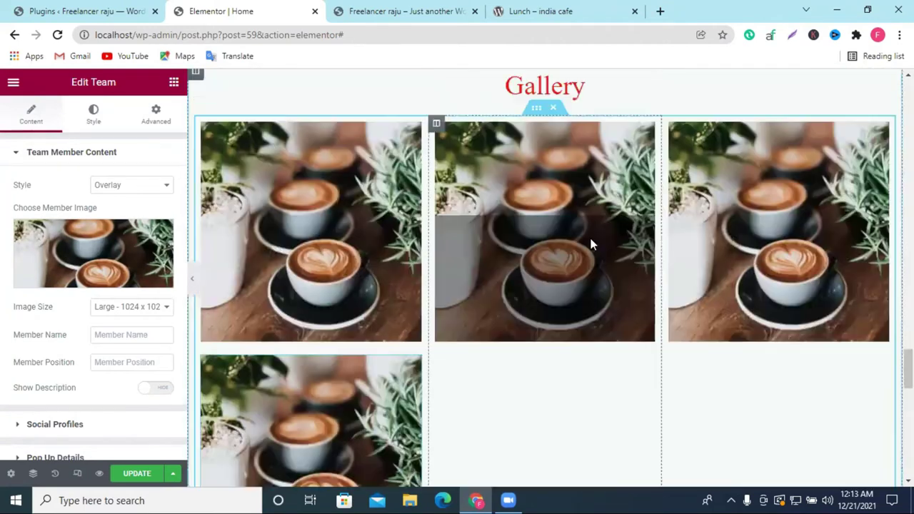
right_click(645, 203)
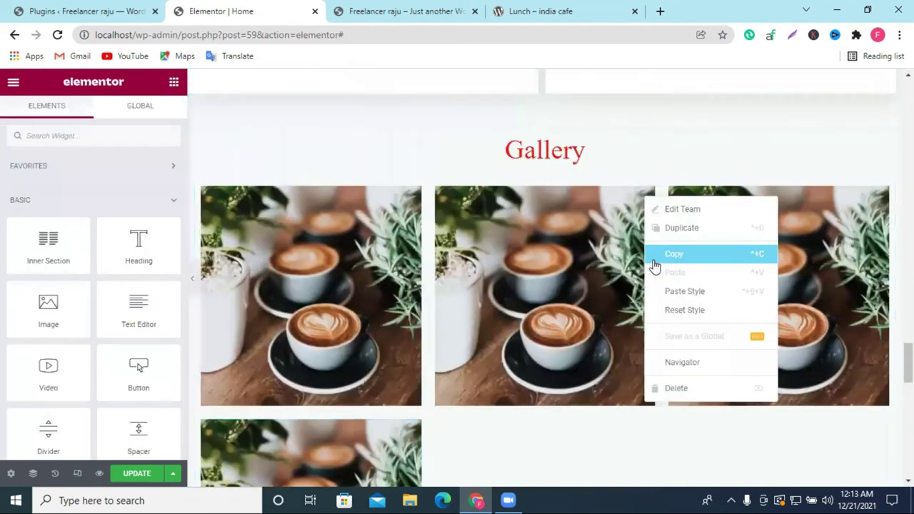
left_click(667, 231)
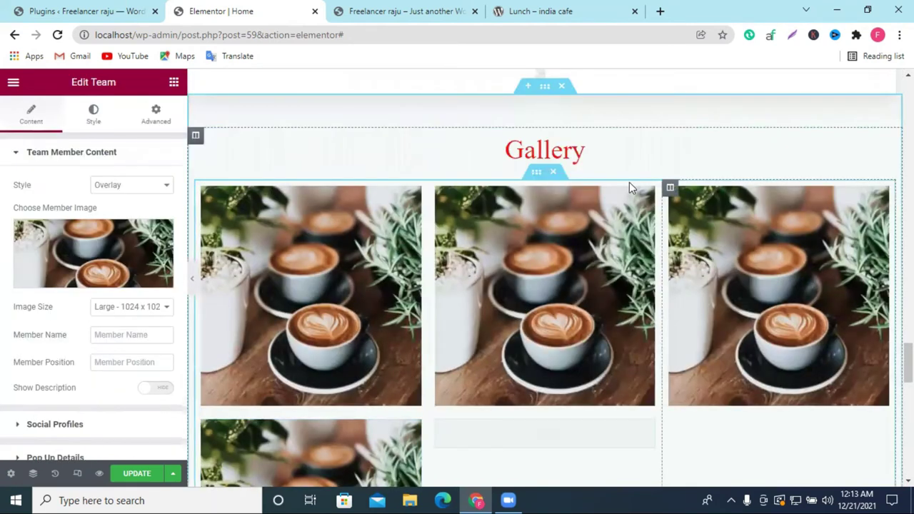
scroll(583, 323, "down", 2)
scroll(661, 236, "down", 1)
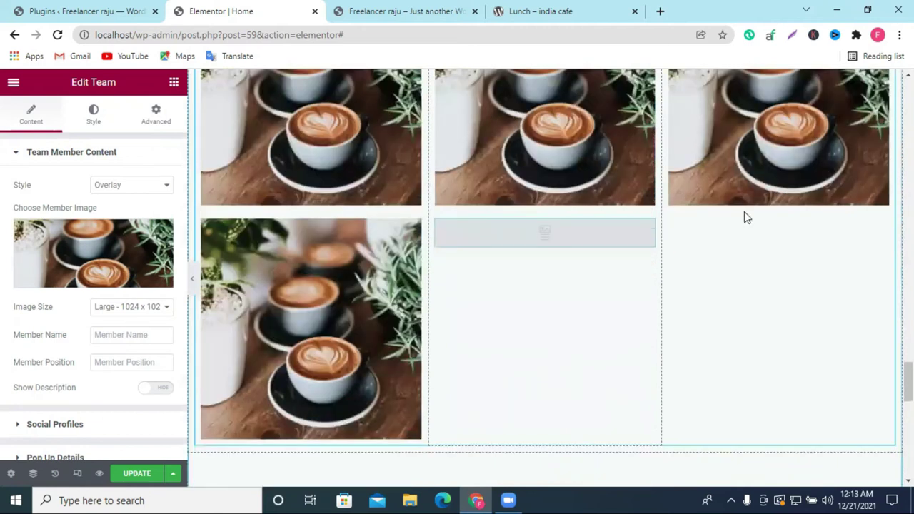
scroll(820, 179, "up", 2)
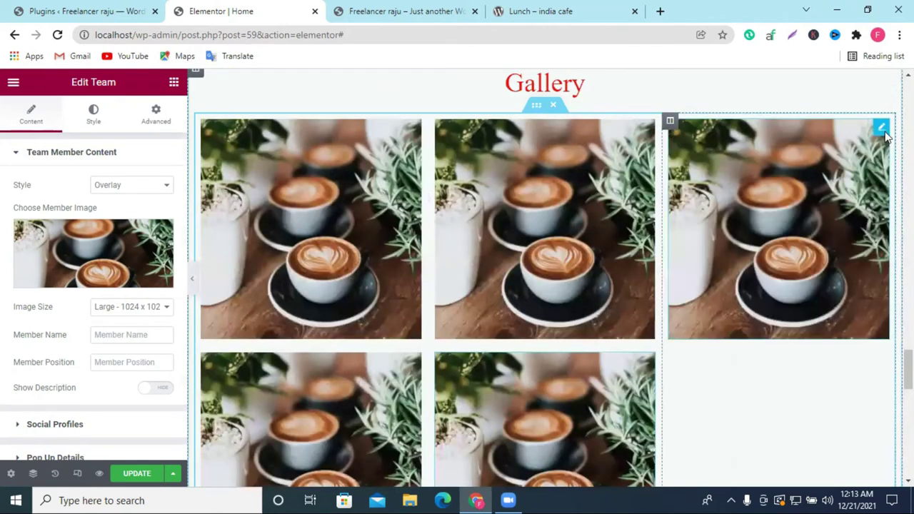
right_click(885, 136)
left_click(850, 164)
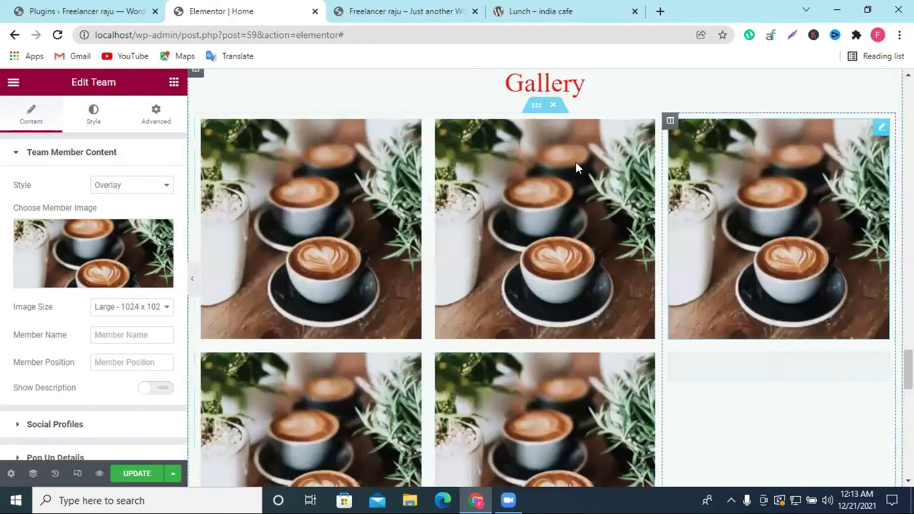
Review the completed gallery, the speciality and Rocky menu sections, and the opening hours footer
scroll(575, 162, "down", 1)
scroll(576, 170, "down", 3)
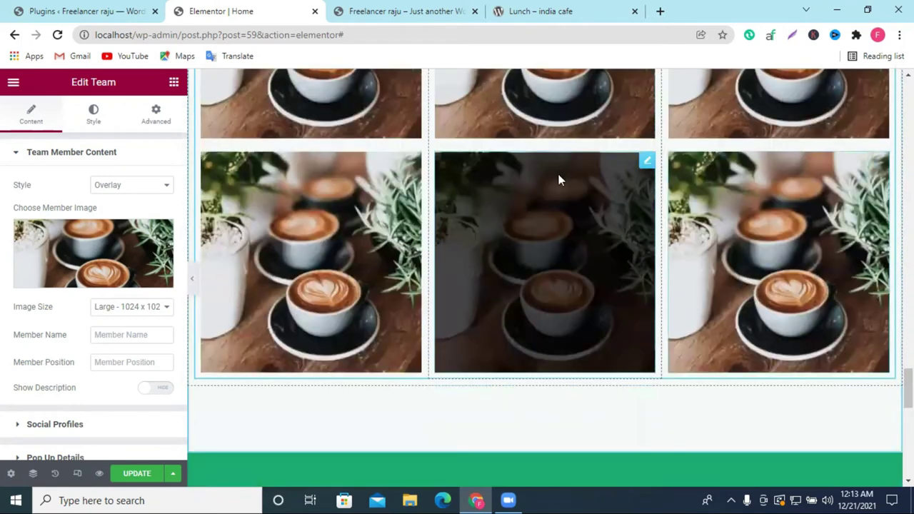
scroll(592, 197, "up", 4)
scroll(575, 197, "down", 10)
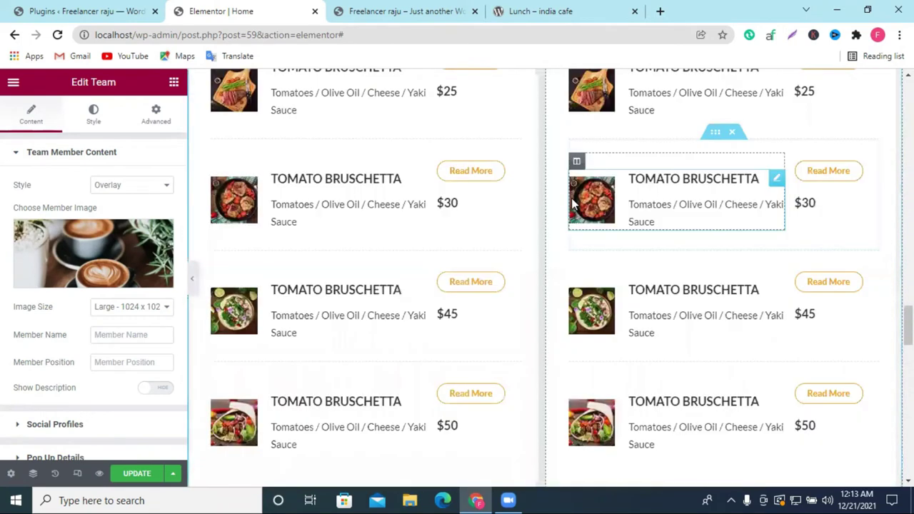
scroll(571, 207, "up", 7)
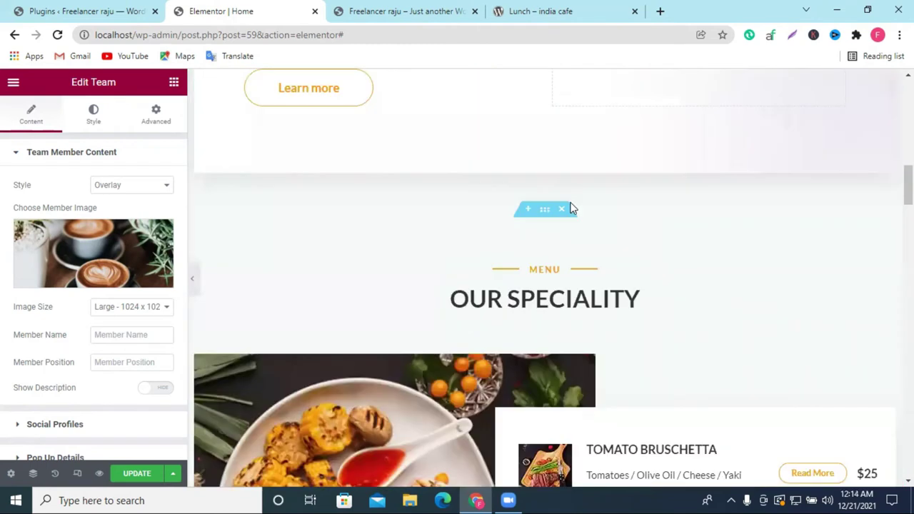
scroll(571, 206, "down", 2)
scroll(258, 230, "down", 5)
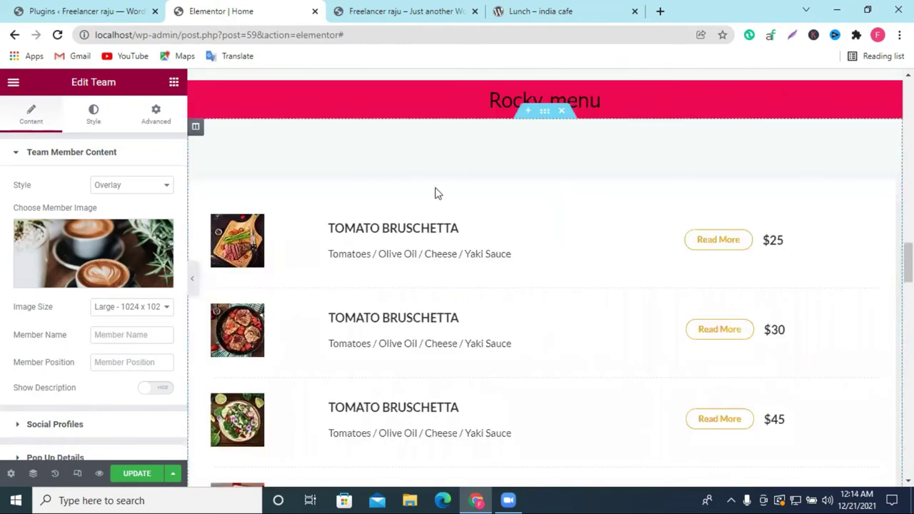
scroll(299, 197, "down", 5)
scroll(278, 148, "up", 1)
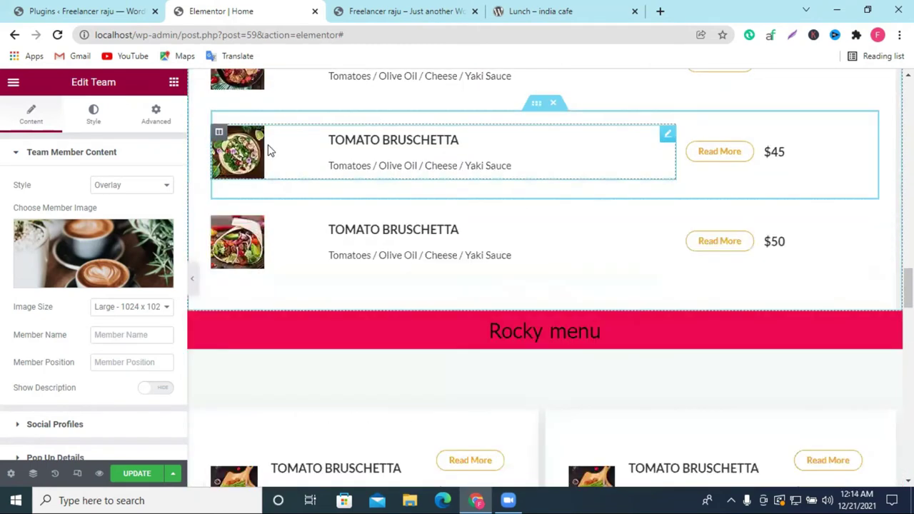
scroll(570, 166, "down", 3)
scroll(705, 177, "up", 2)
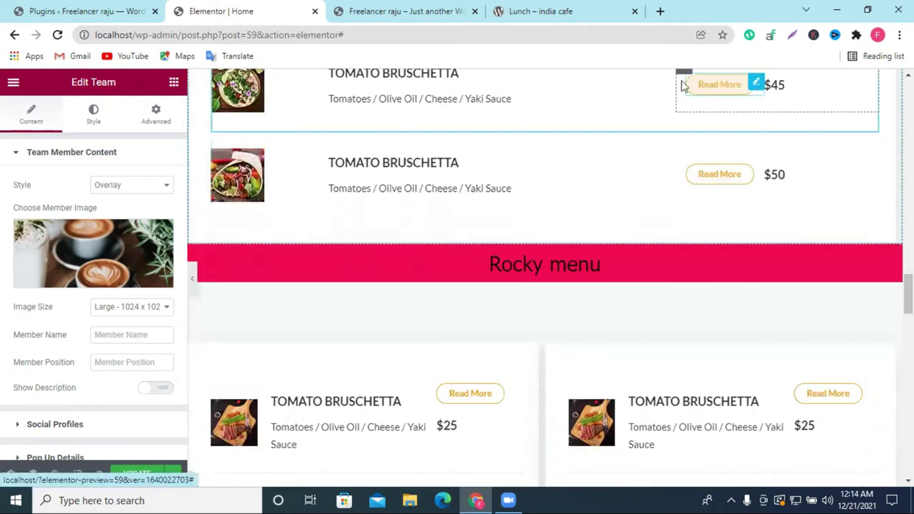
scroll(591, 180, "up", 3)
scroll(598, 176, "down", 4)
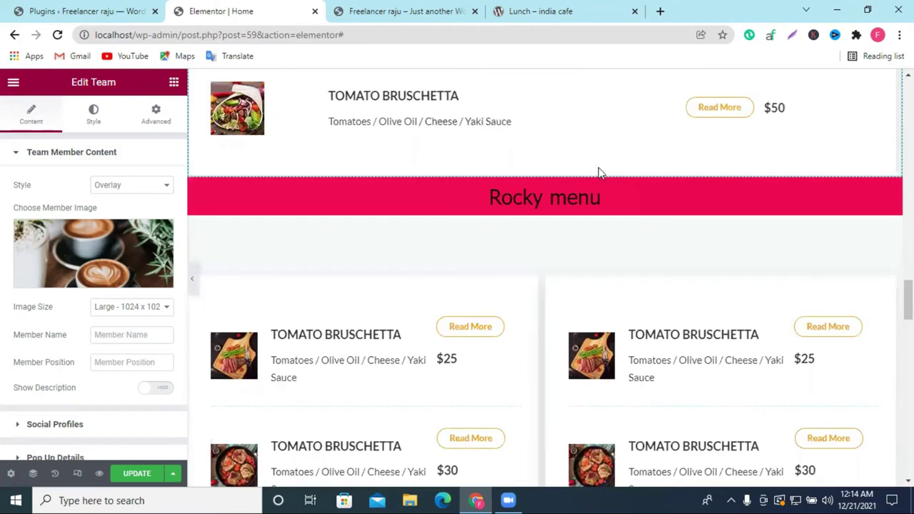
scroll(600, 169, "down", 10)
scroll(483, 224, "down", 6)
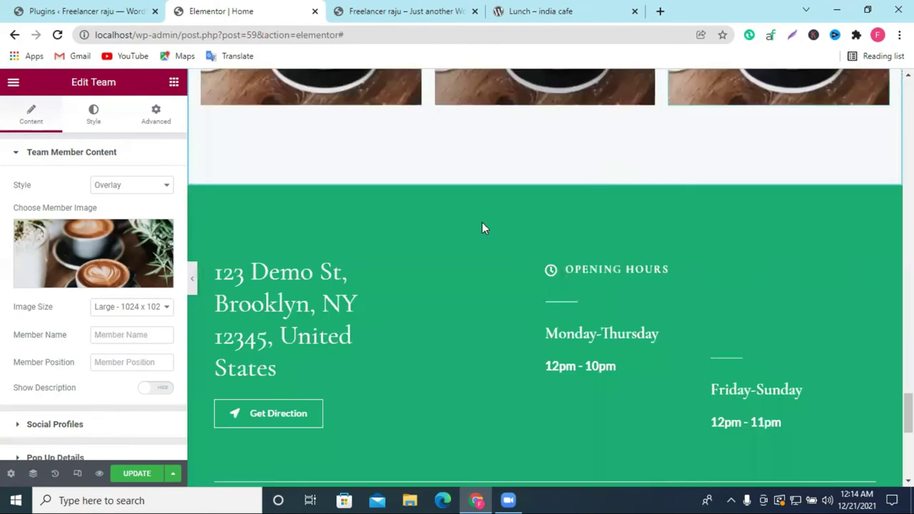
Add a new single-column section between the two-column food menu and the Gallery section
scroll(499, 227, "up", 8)
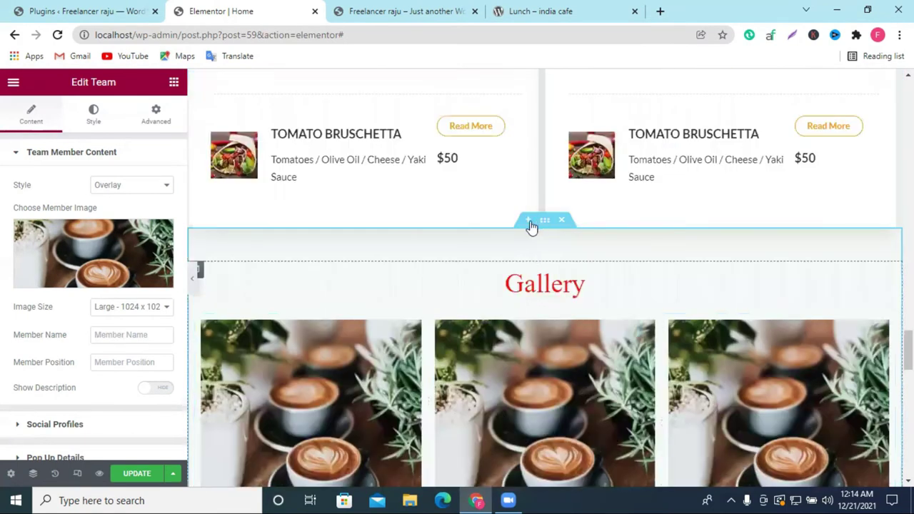
left_click(528, 221)
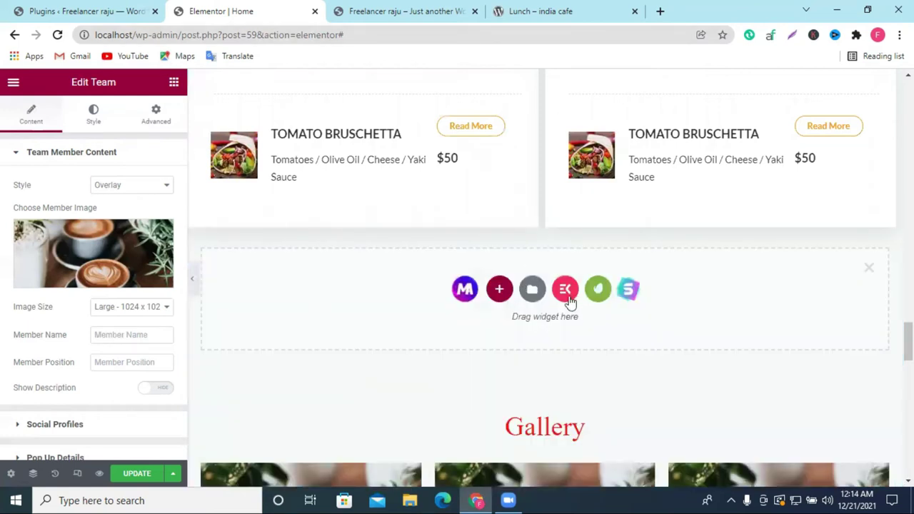
left_click(500, 290)
left_click(363, 329)
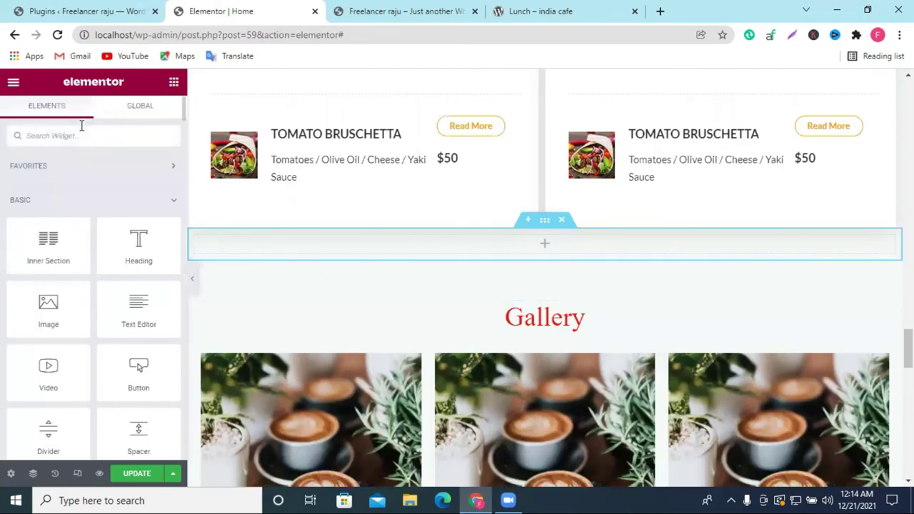
Find the Google Maps widget with the search term "map" and place it in the new section above Gallery
type("map")
left_click_drag(48, 182, 550, 236)
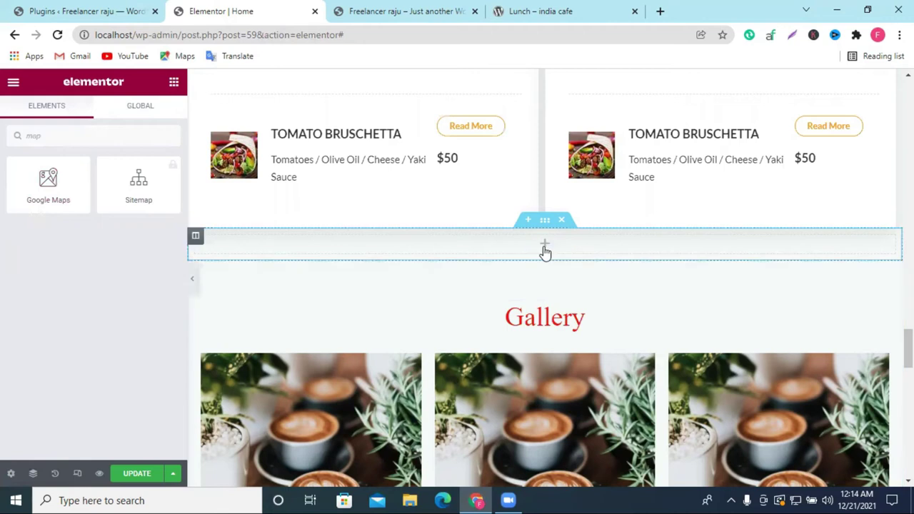
left_click_drag(45, 190, 562, 239)
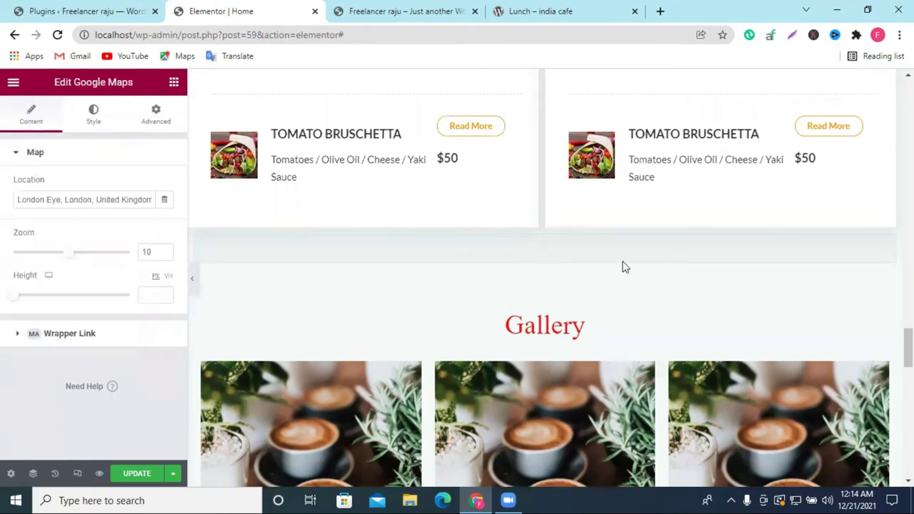
scroll(546, 261, "down", 2)
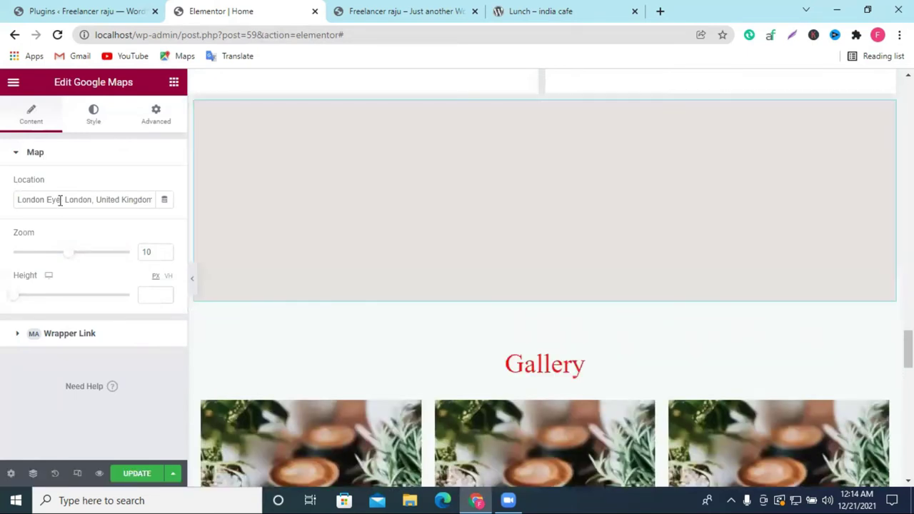
Set the London Eye map's zoom to 15 and its height to 491 px
triple_click(60, 200)
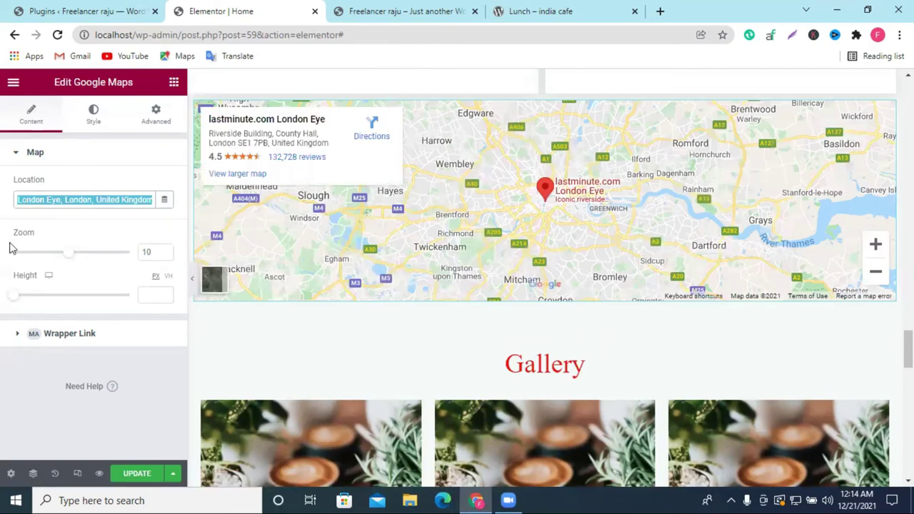
left_click(136, 155)
left_click(79, 156)
mouse_move(76, 259)
left_mouse_down()
mouse_move(83, 257)
mouse_move(60, 258)
left_mouse_up()
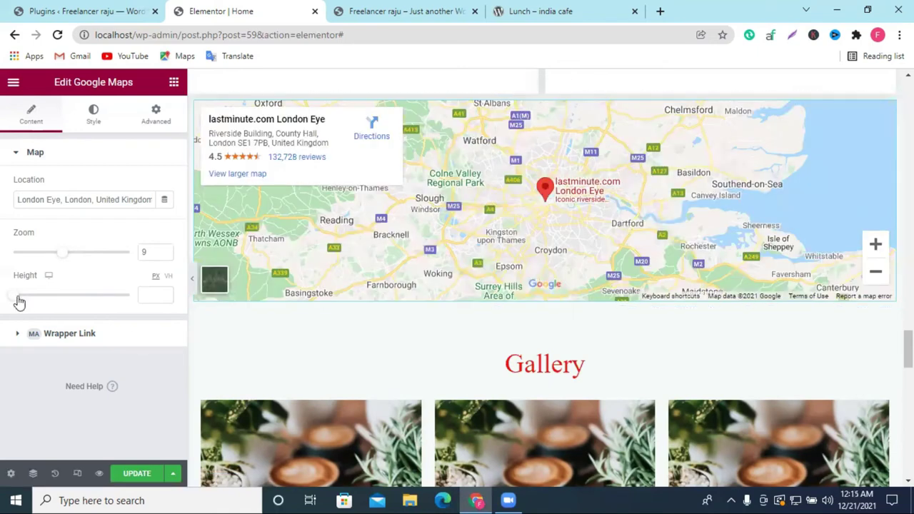
left_click_drag(63, 261, 100, 264)
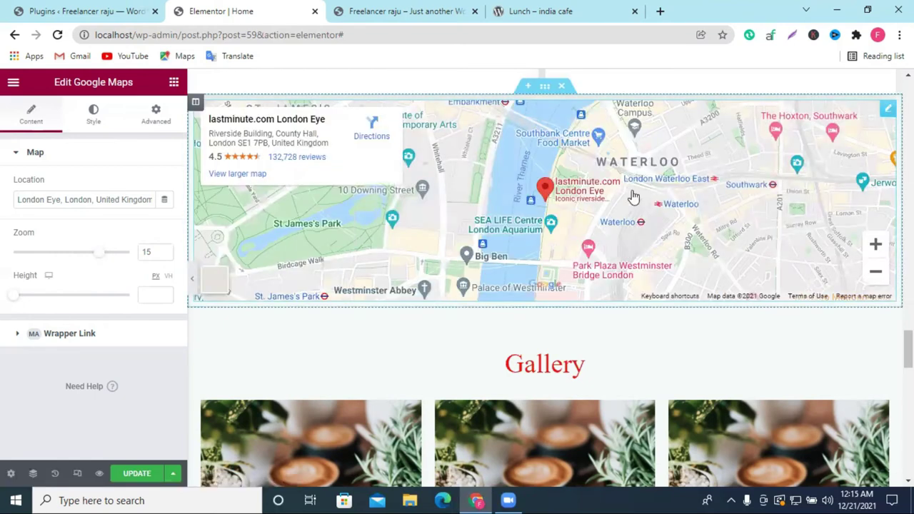
left_click_drag(23, 298, 59, 302)
scroll(783, 312, "down", 3)
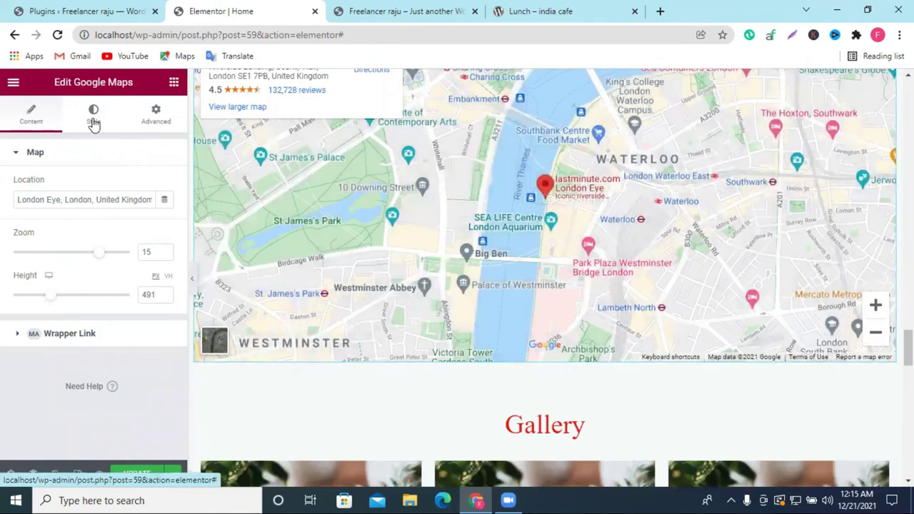
Open the Google Maps widget's style settings and examine its Map options
left_click(93, 118)
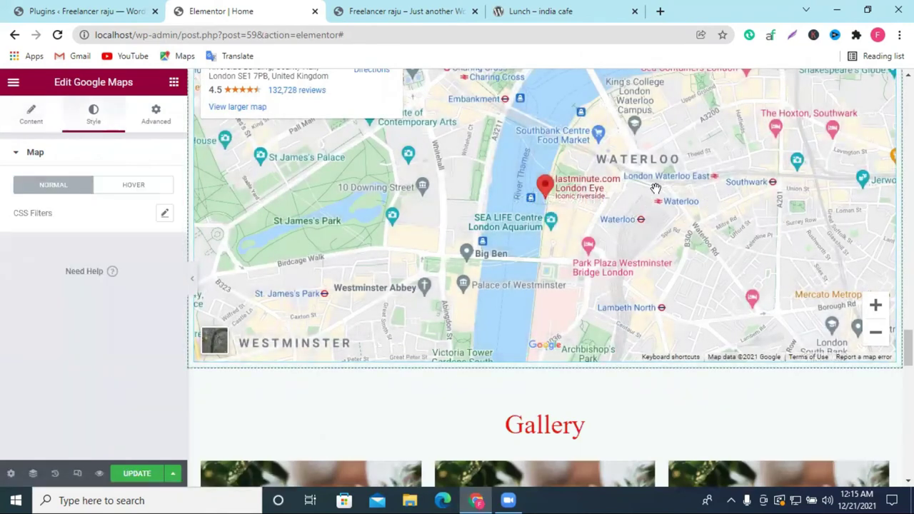
left_click(35, 152)
left_click(31, 151)
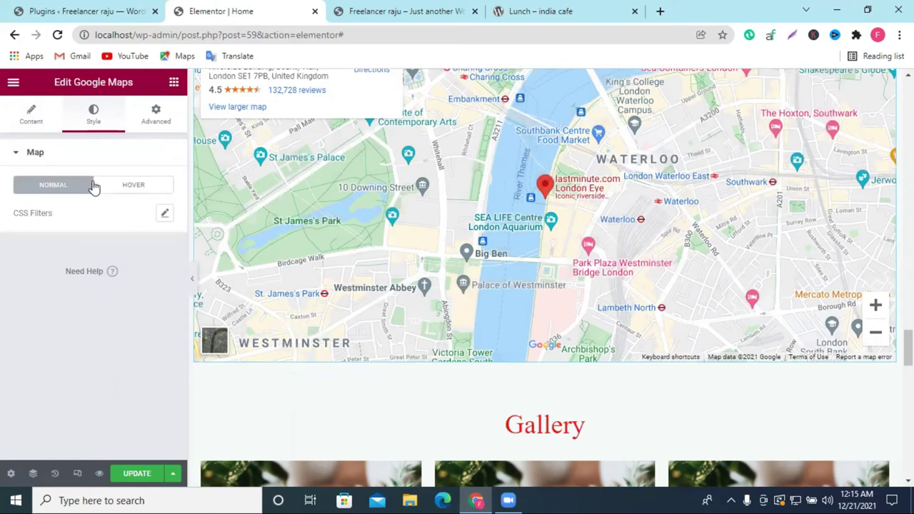
Switch to the live india cafe Lunch page and review the menu from the lamb dishes down to the drinks
left_click(421, 10)
left_click(536, 9)
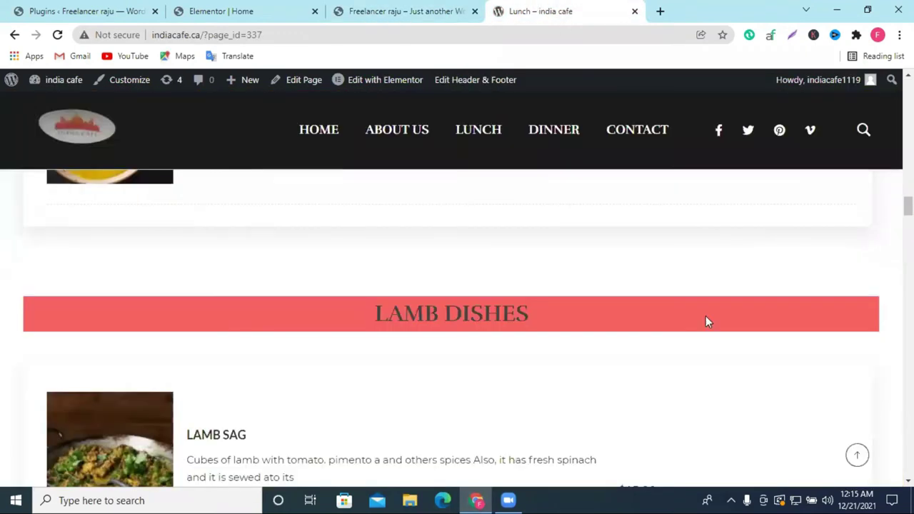
scroll(705, 321, "down", 20)
scroll(611, 278, "down", 20)
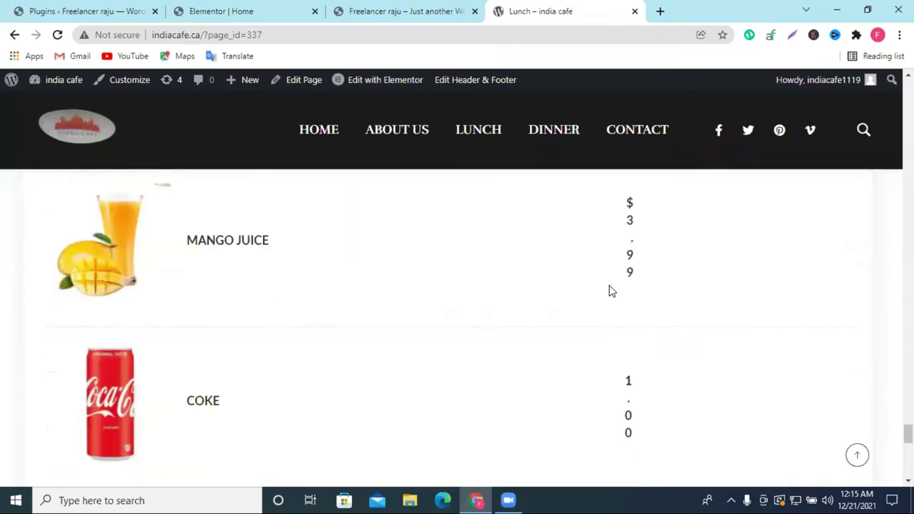
scroll(466, 300, "down", 5)
scroll(467, 295, "up", 5)
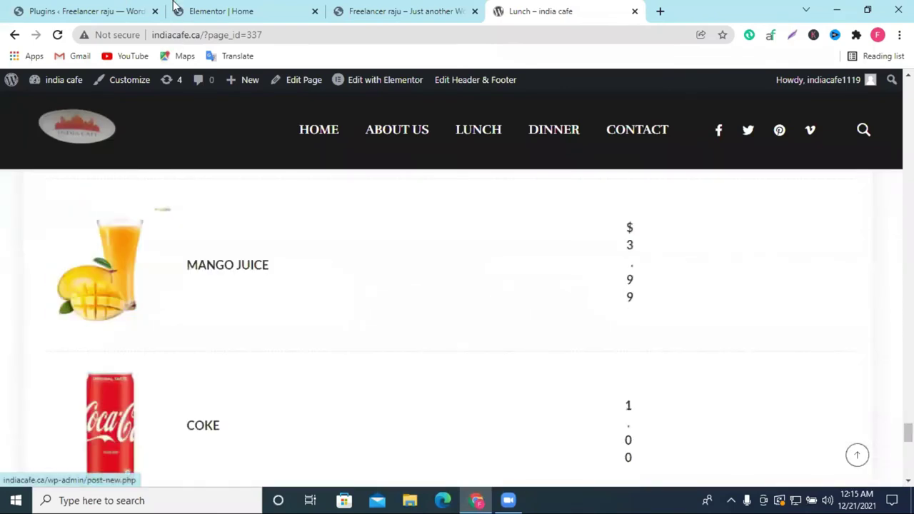
Return to the Home page in Elementor and open the CSS Filters for the map's normal state
left_click(176, 9)
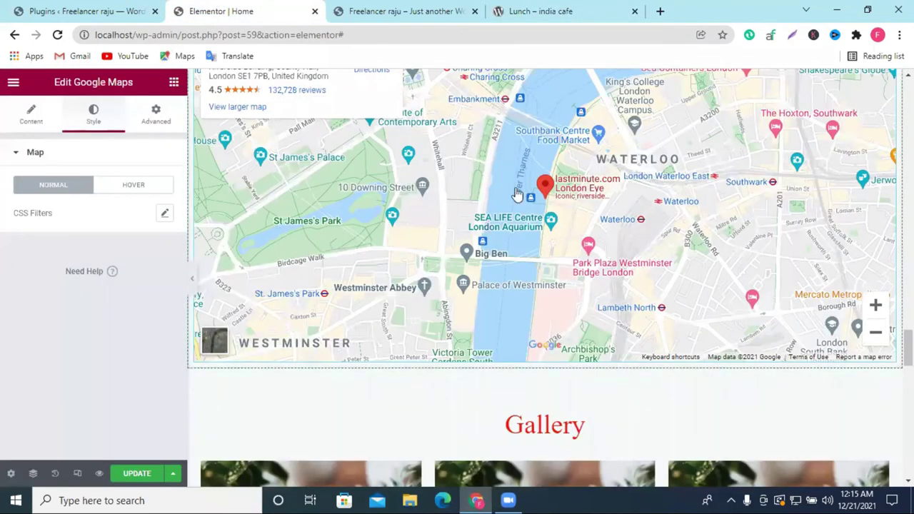
scroll(383, 206, "up", 1)
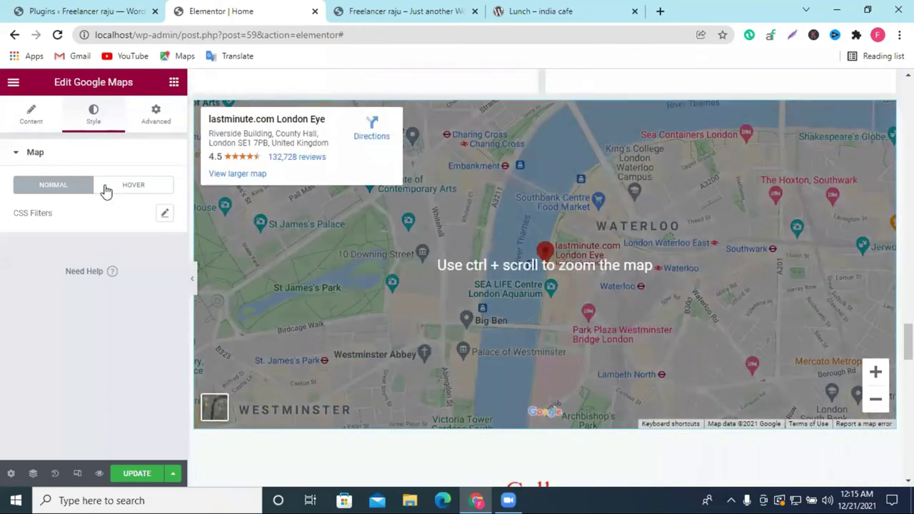
left_click(164, 212)
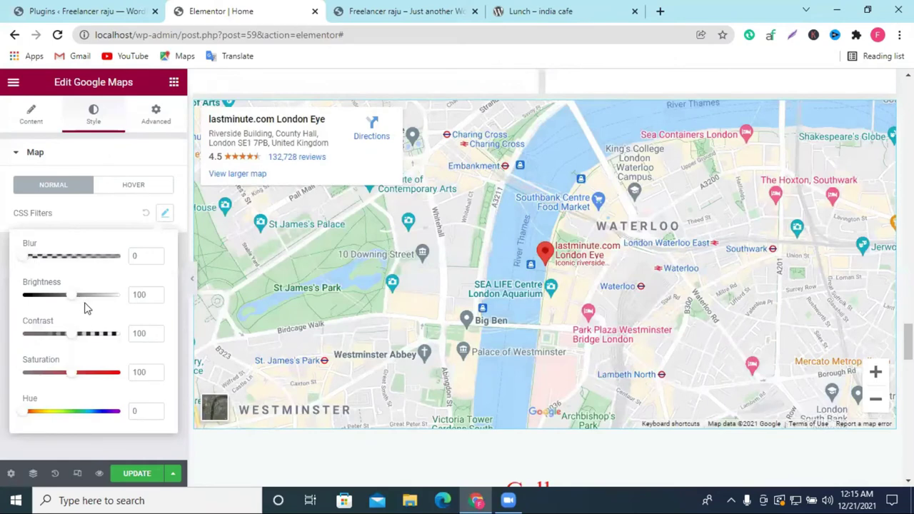
Set the map's normal CSS filters to brightness 74, contrast 82, saturation 142 and hue 170, and update the page
left_click_drag(78, 300, 65, 339)
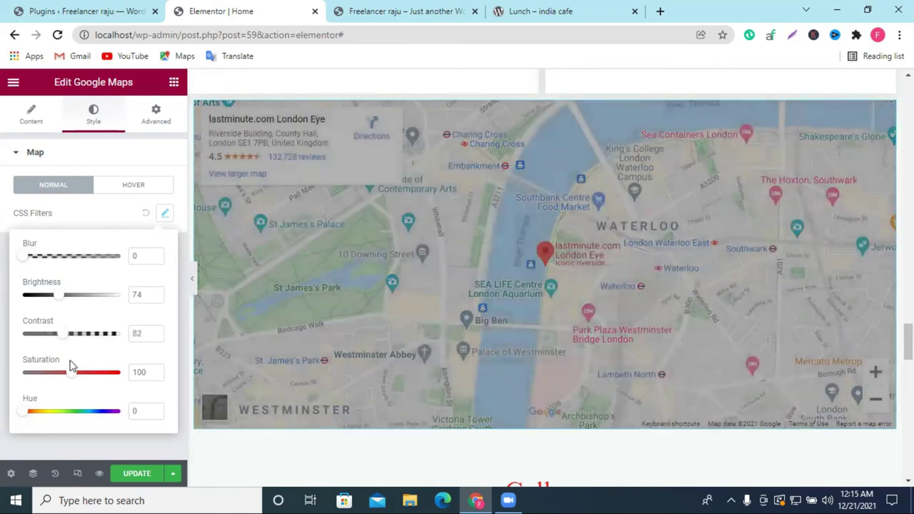
left_click_drag(77, 377, 98, 378)
left_click_drag(32, 414, 73, 416)
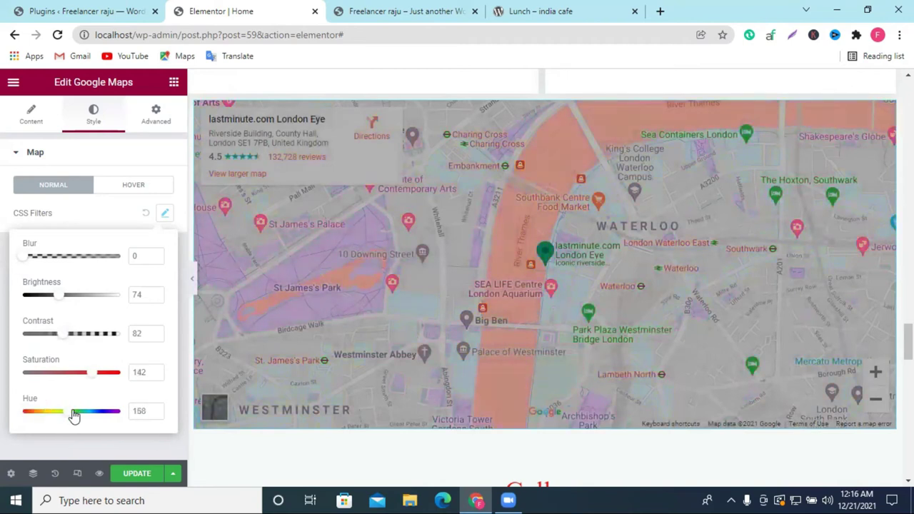
scroll(714, 222, "down", 1)
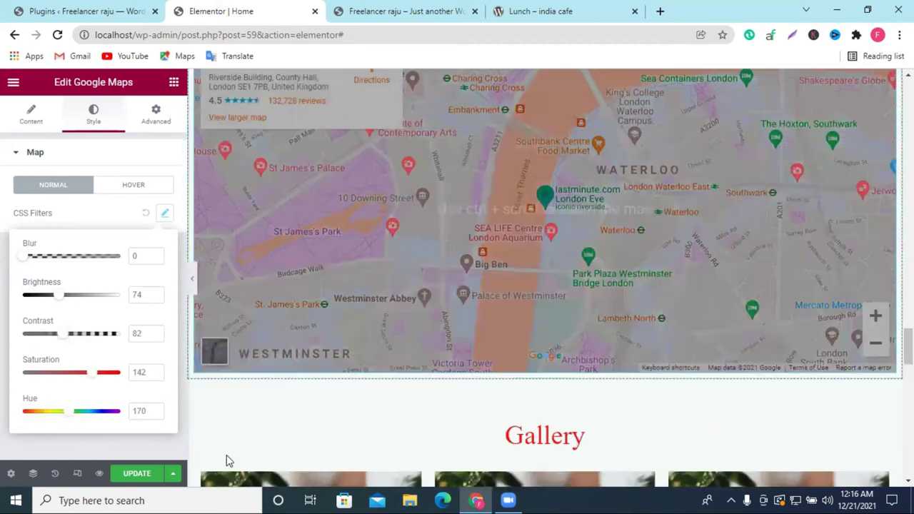
scroll(753, 226, "up", 2)
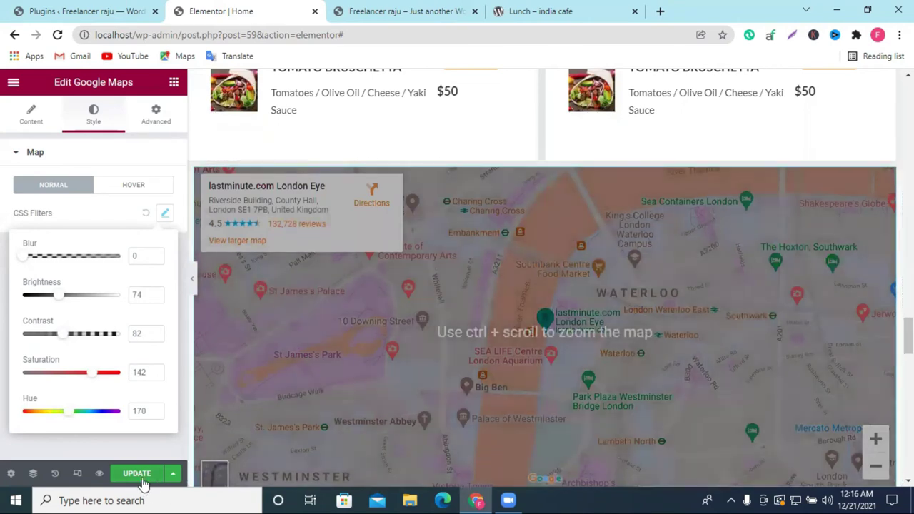
left_click(142, 479)
Insert a new single-column section directly above the Google map
scroll(621, 269, "down", 2)
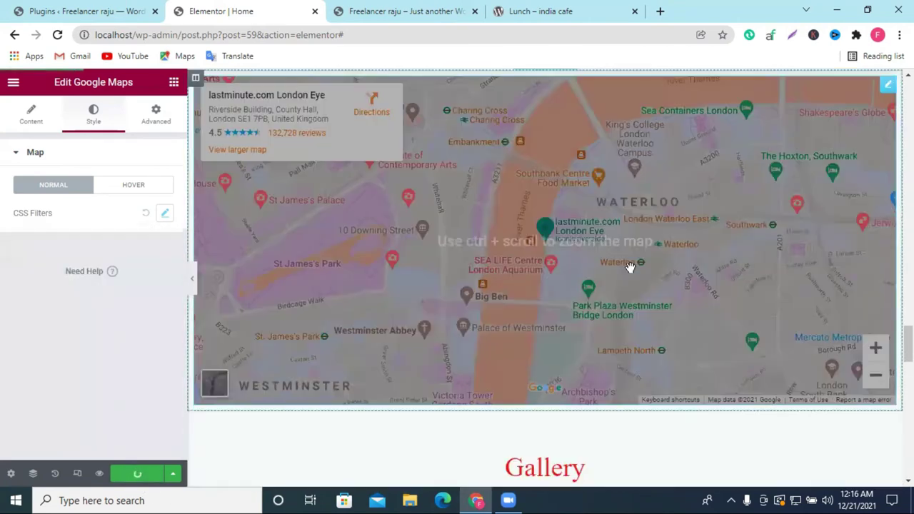
scroll(655, 267, "down", 2)
scroll(569, 261, "up", 4)
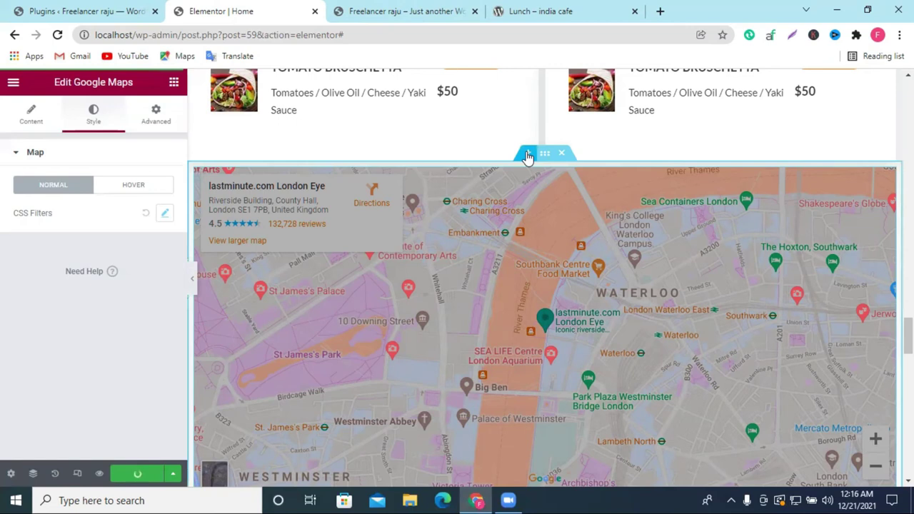
left_click(527, 156)
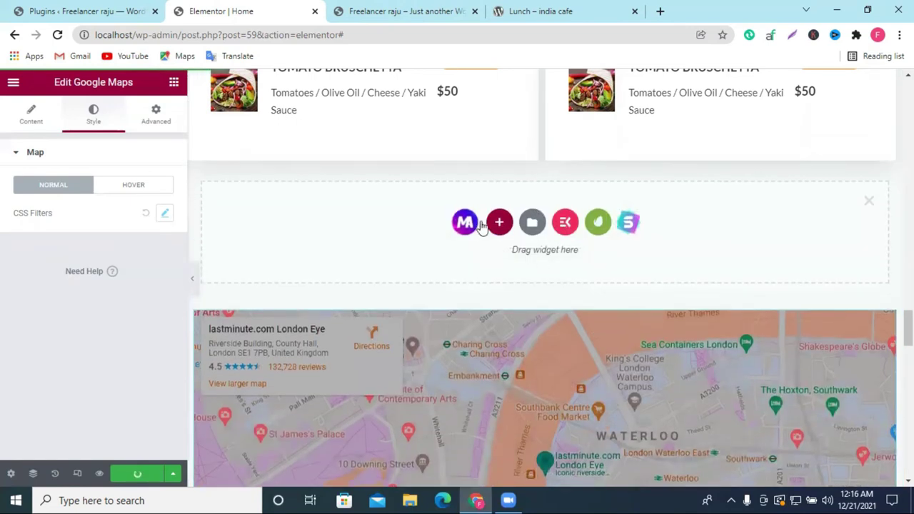
left_click(500, 223)
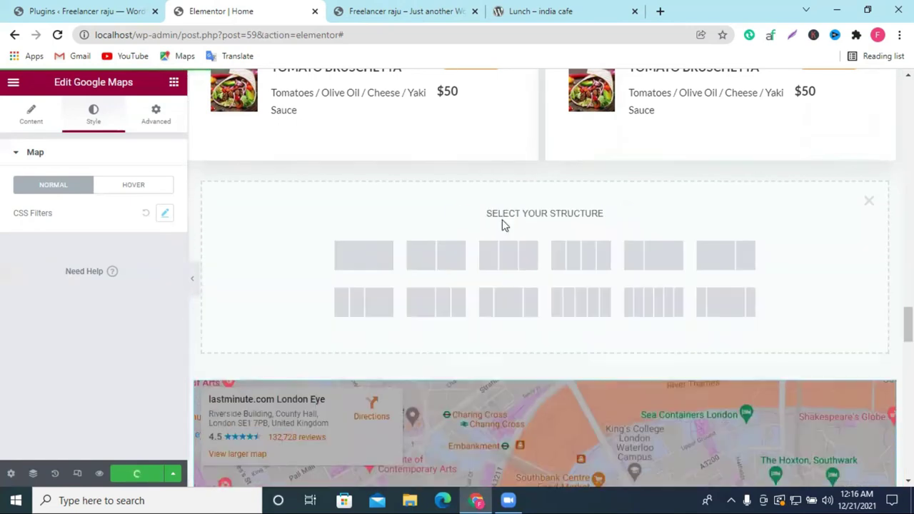
left_click(377, 256)
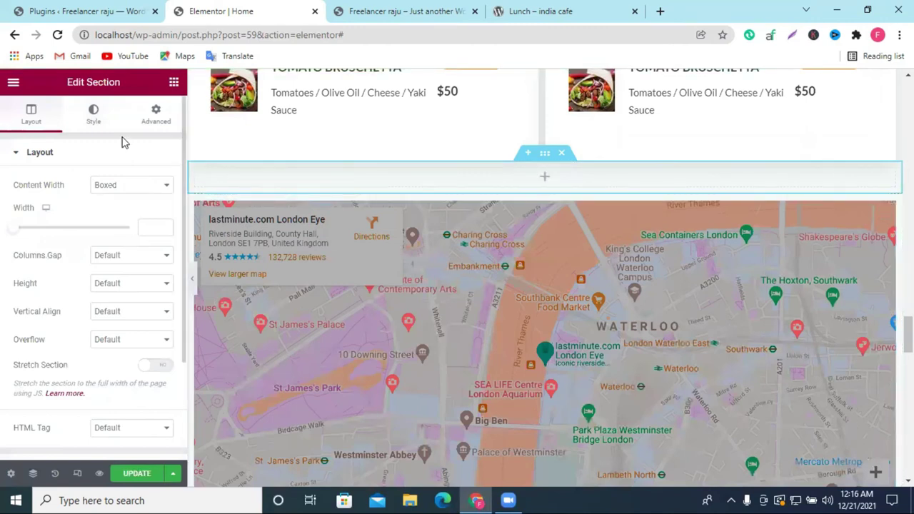
Add a Spacer widget to the empty section above the map and set its space to 81 px
left_click(174, 82)
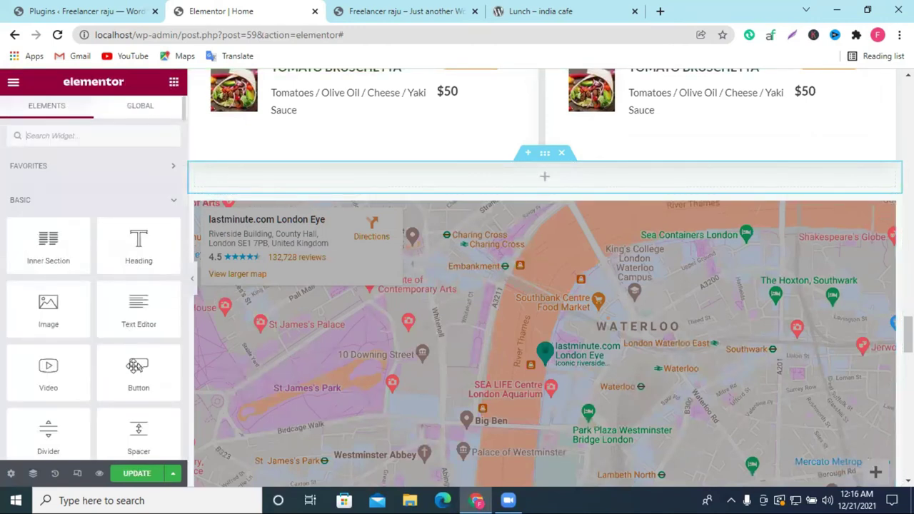
left_click_drag(136, 436, 569, 178)
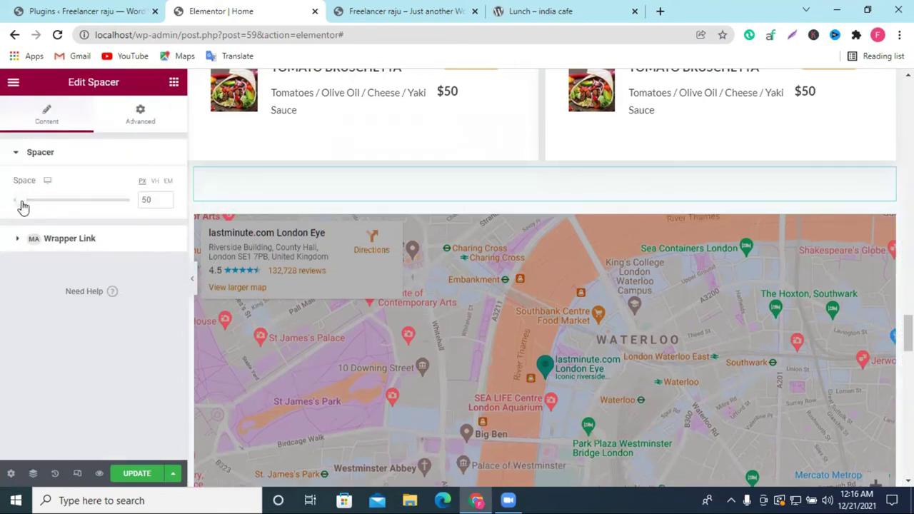
left_click_drag(24, 206, 27, 206)
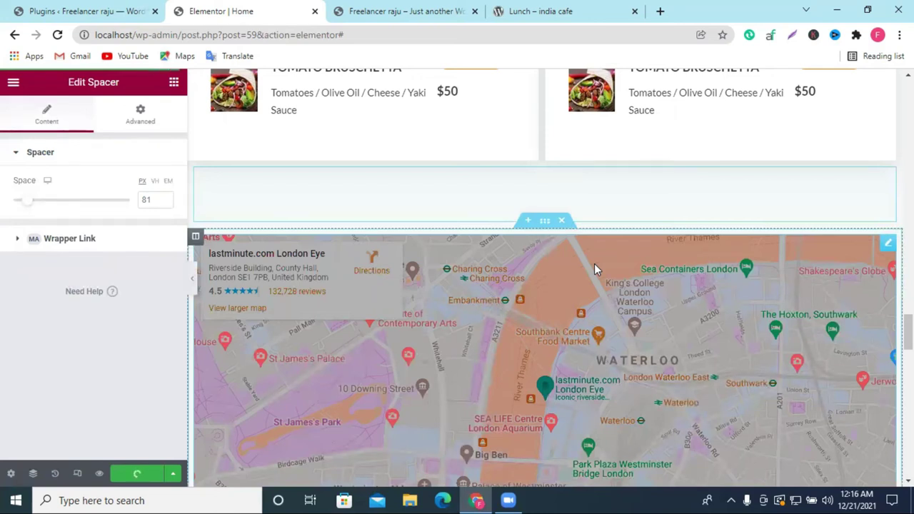
Reload the live site's home page and review its layout from header to footer, especially the menu, map and gallery spacing
left_click(435, 10)
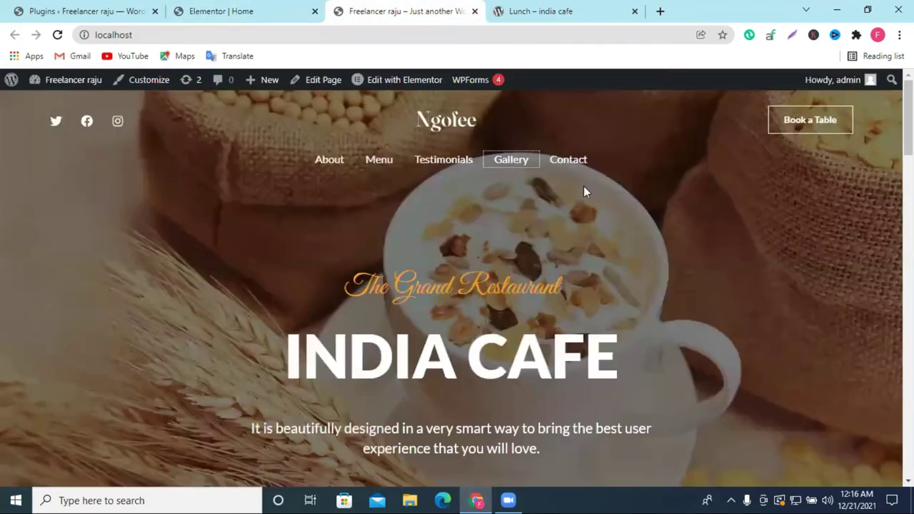
left_click(58, 35)
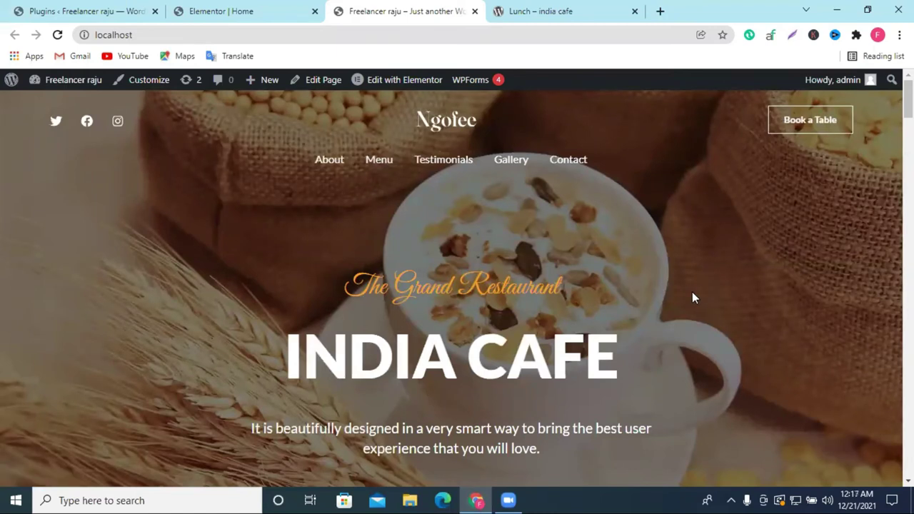
scroll(704, 245, "down", 5)
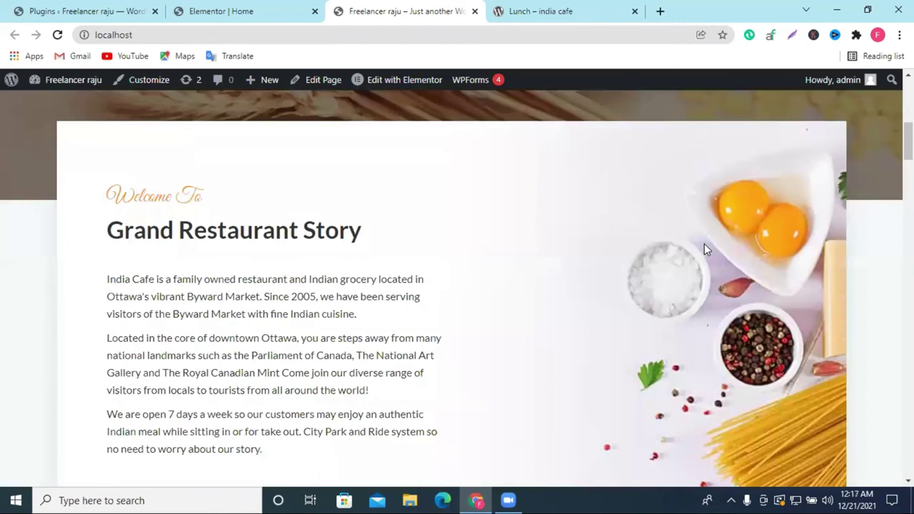
scroll(704, 249, "down", 5)
scroll(704, 249, "down", 3)
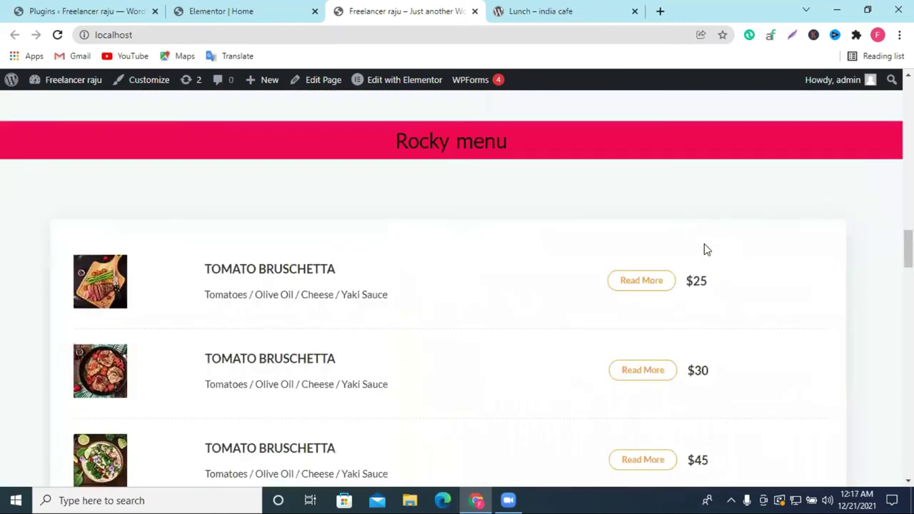
scroll(704, 249, "down", 3)
scroll(704, 249, "down", 5)
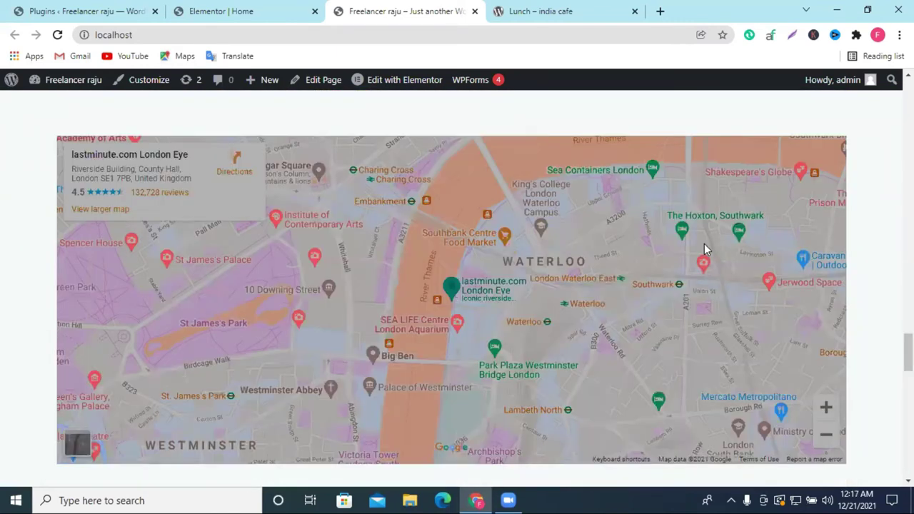
scroll(704, 249, "down", 5)
scroll(704, 249, "down", 5)
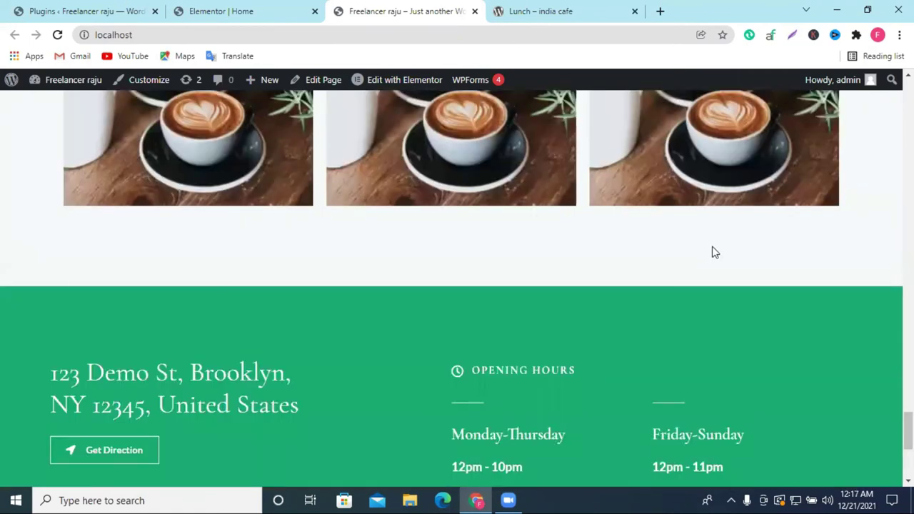
scroll(707, 251, "up", 5)
scroll(713, 255, "up", 5)
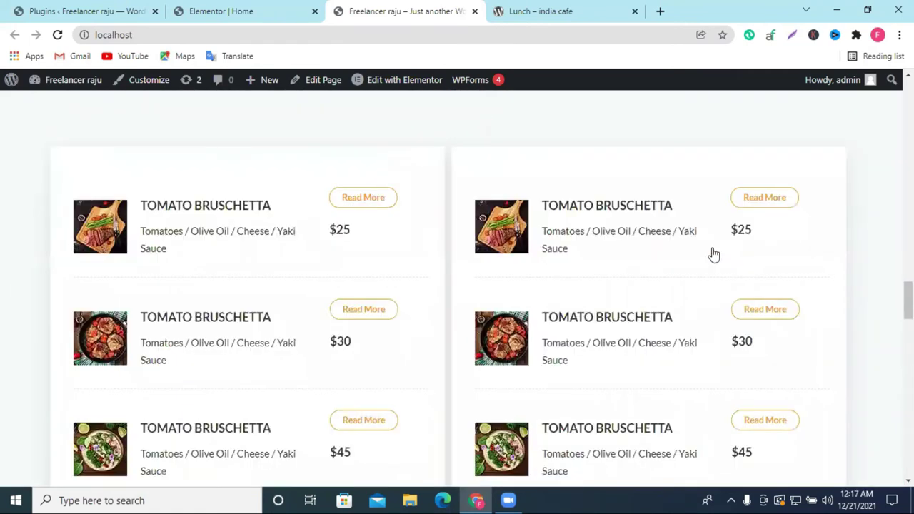
scroll(714, 254, "up", 5)
scroll(713, 254, "up", 10)
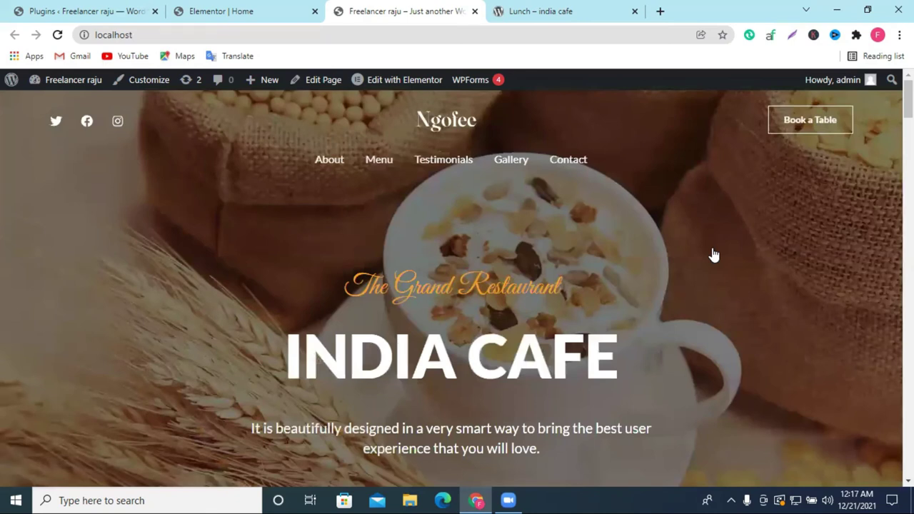
scroll(714, 255, "down", 10)
scroll(715, 252, "down", 10)
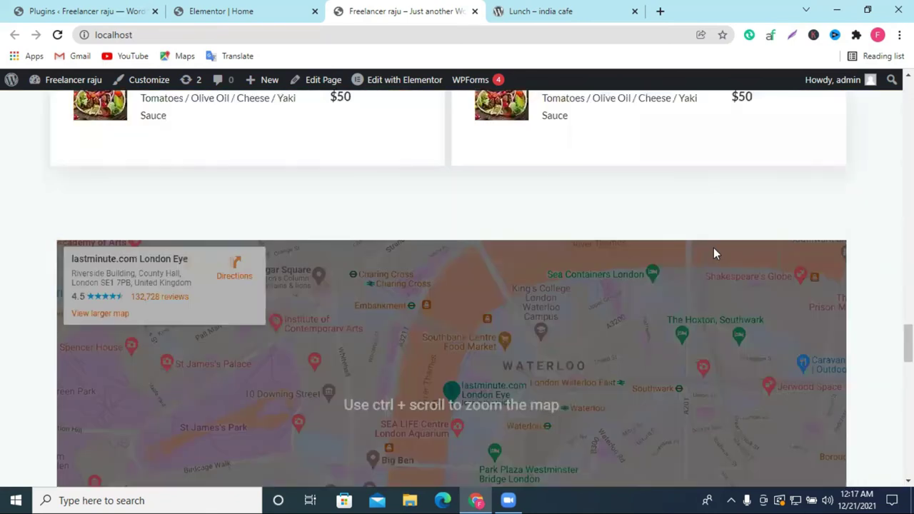
scroll(713, 248, "down", 5)
scroll(750, 269, "up", 1)
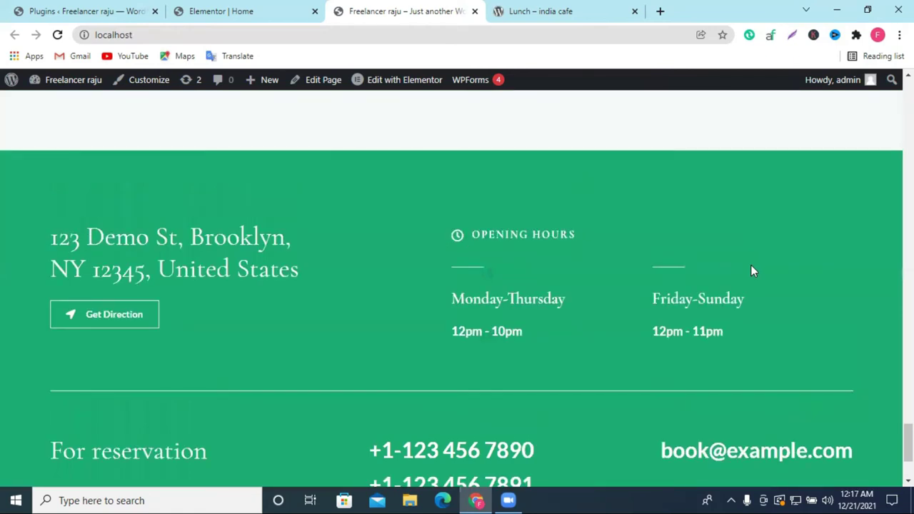
scroll(751, 270, "up", 1)
scroll(750, 271, "down", 3)
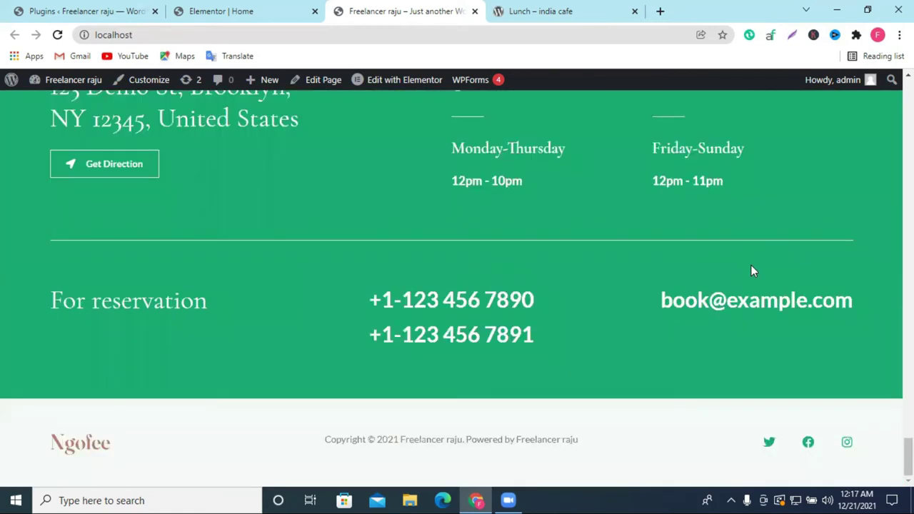
scroll(750, 270, "up", 10)
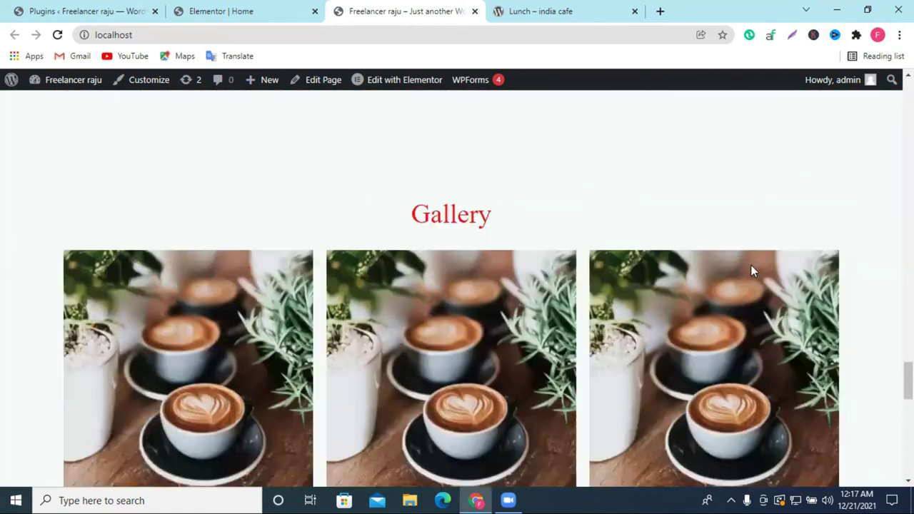
scroll(755, 271, "up", 6)
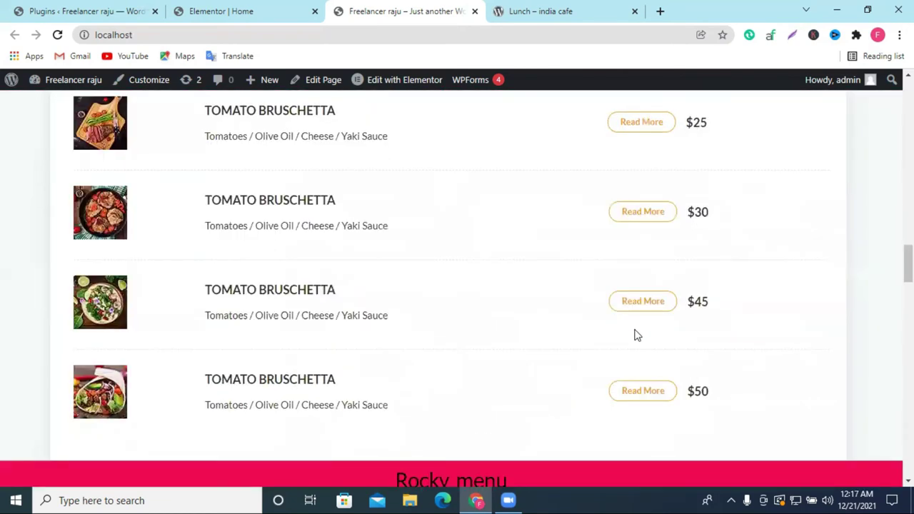
scroll(637, 335, "down", 15)
scroll(509, 327, "up", 2)
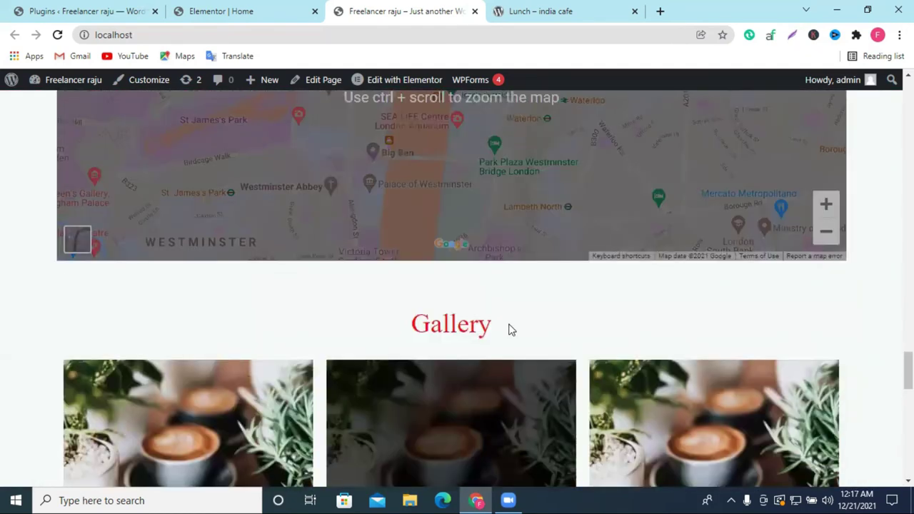
scroll(509, 329, "up", 3)
scroll(510, 269, "down", 4)
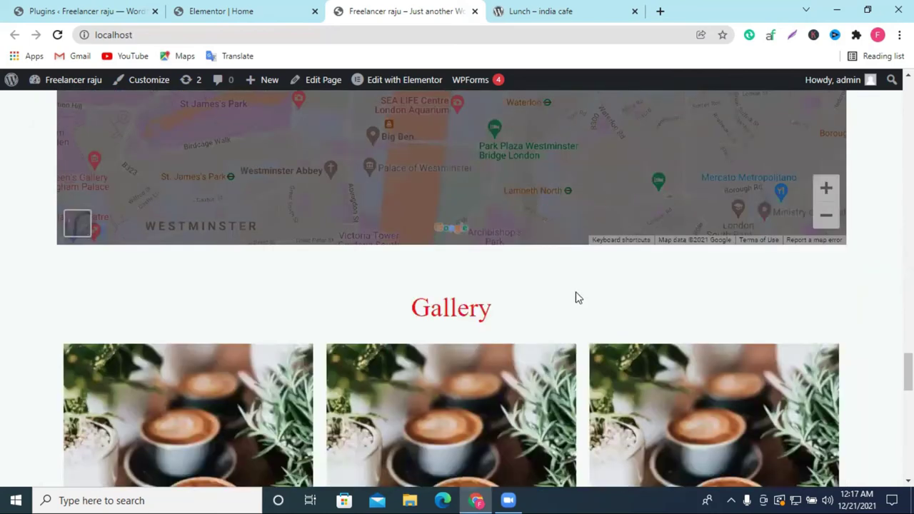
scroll(457, 293, "down", 5)
scroll(533, 308, "up", 3)
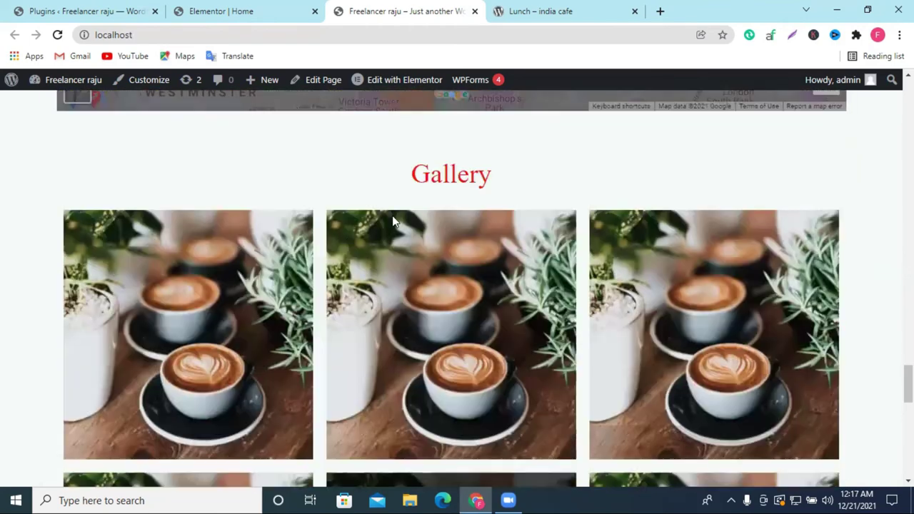
scroll(551, 198, "up", 3)
Back in the Elementor editor, insert the ElementsKit testimonial section with a quote and a smiling man's portrait between the spacer and the map
left_click(221, 11)
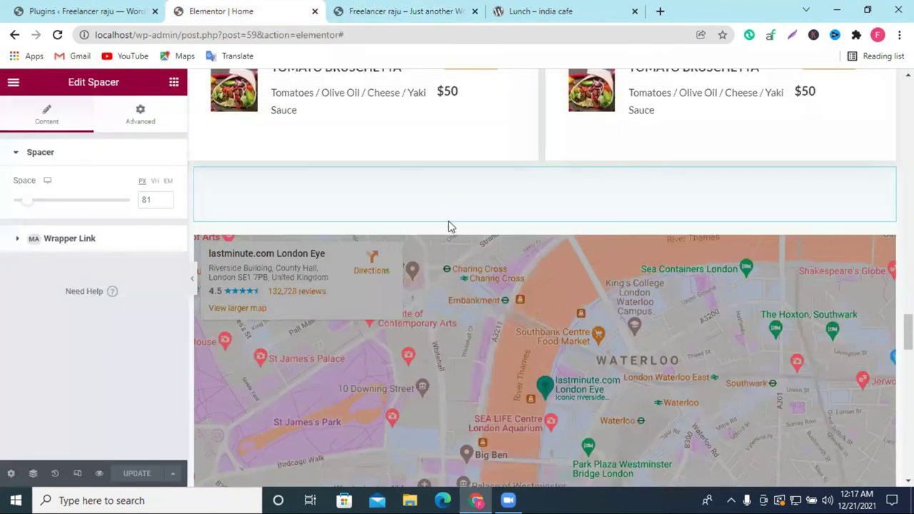
scroll(489, 255, "up", 1)
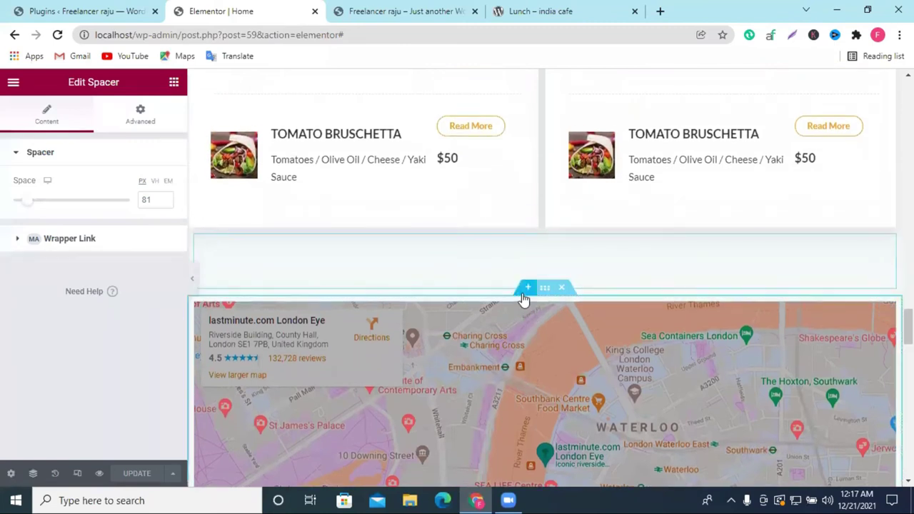
left_click(527, 287)
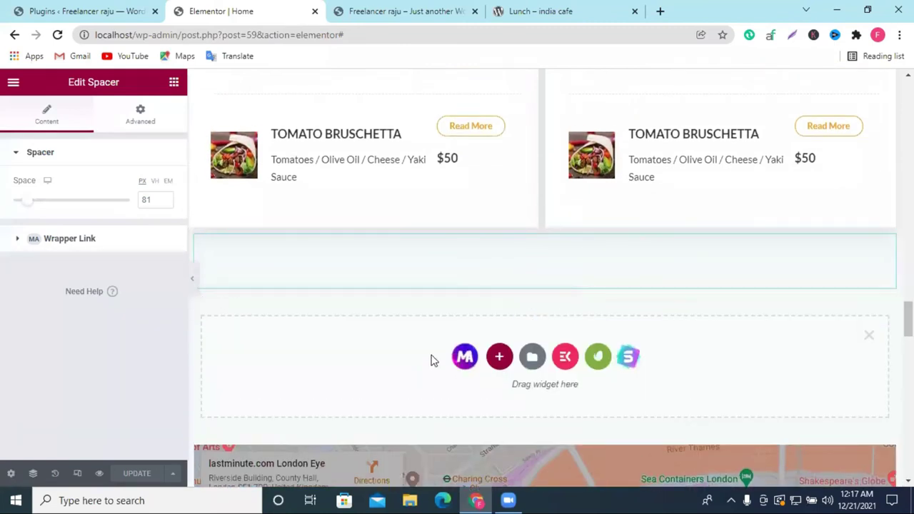
left_click(565, 357)
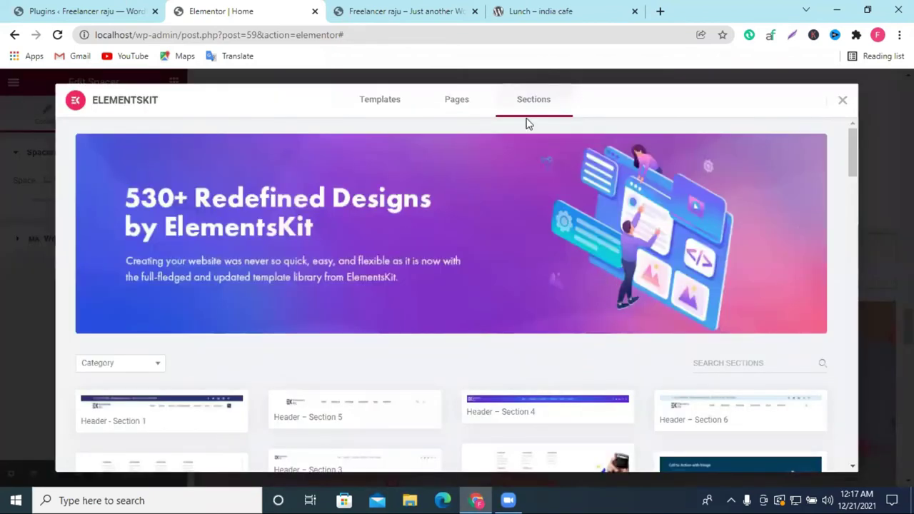
scroll(570, 235, "down", 5)
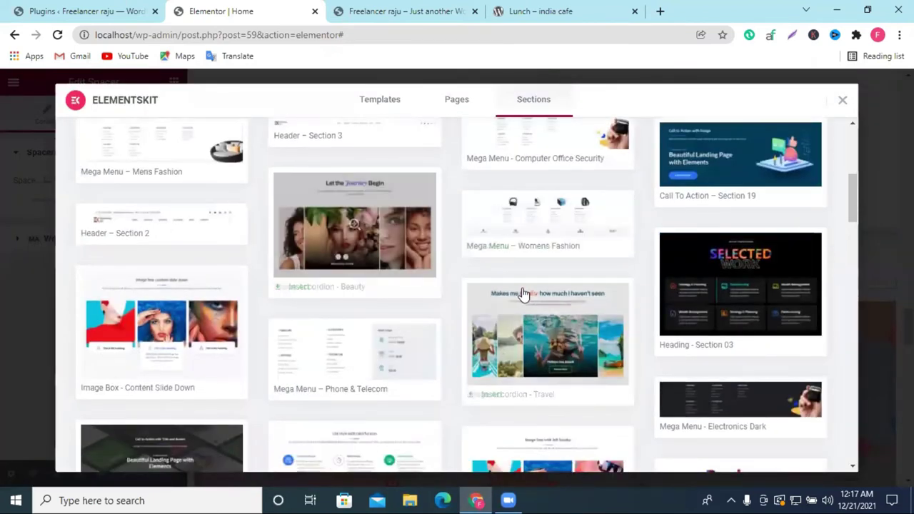
scroll(523, 295, "down", 3)
scroll(524, 293, "down", 6)
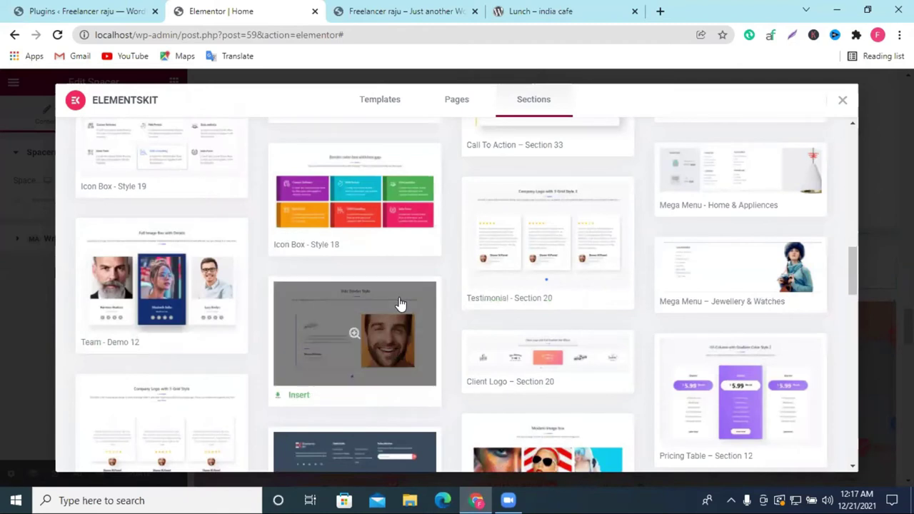
left_click(292, 397)
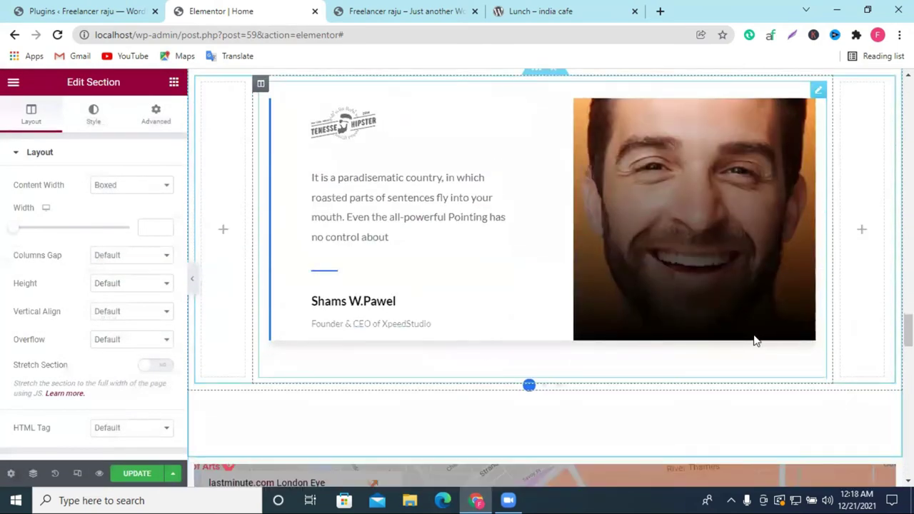
Delete the "Side Border Style" heading block above the testimonial in the newly inserted section
scroll(749, 336, "up", 2)
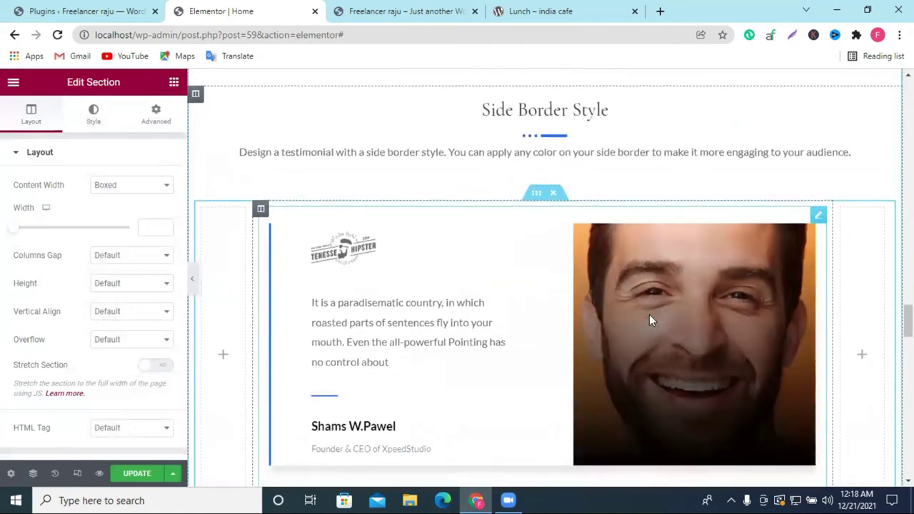
scroll(648, 314, "down", 1)
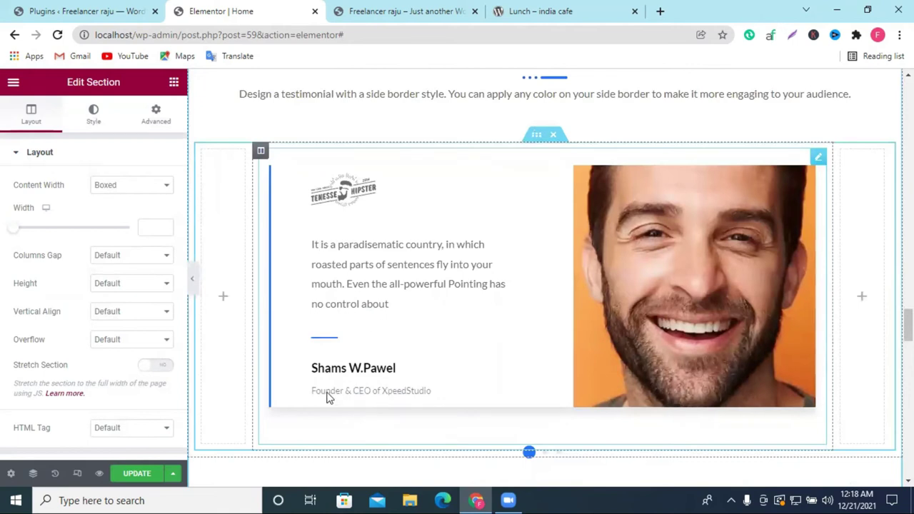
scroll(561, 288, "up", 2)
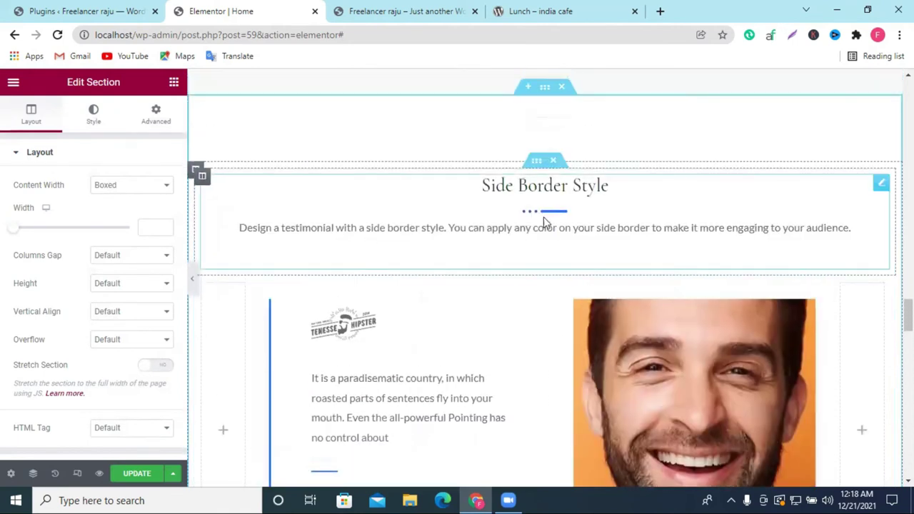
scroll(567, 236, "down", 2)
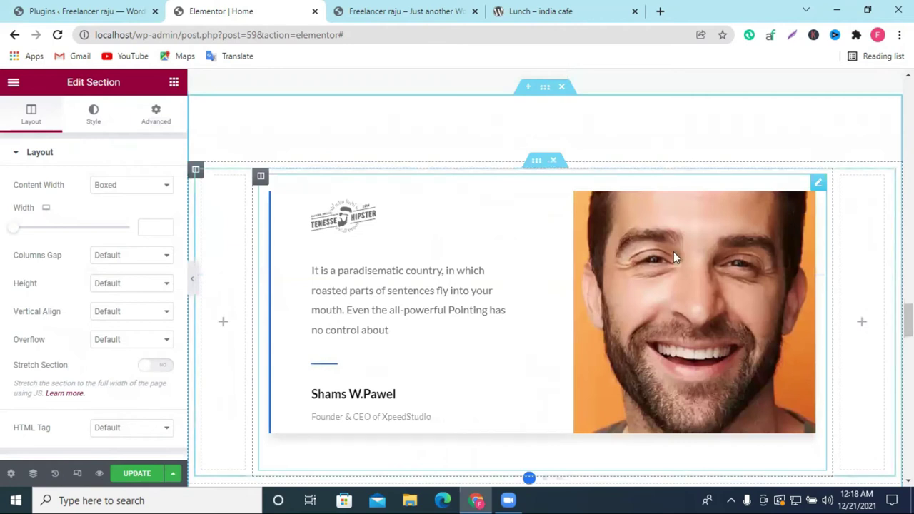
scroll(653, 253, "down", 2)
scroll(693, 237, "up", 1)
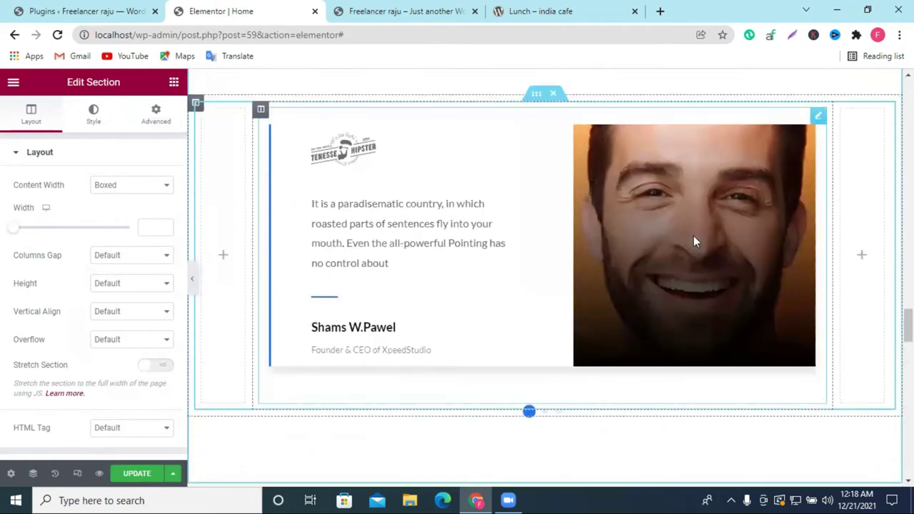
Try several alternative layout styles on the testimonial widget, including the full-image one, and return to the side-by-side portrait style
left_click(693, 235)
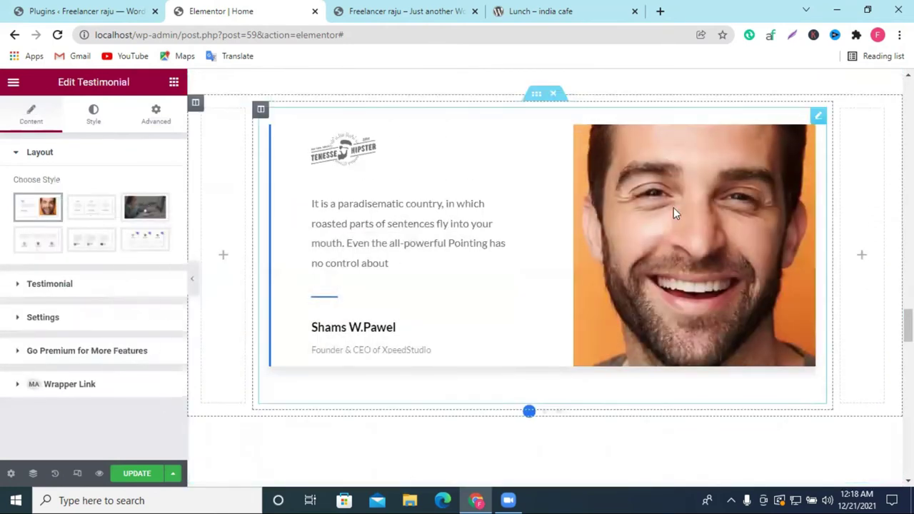
left_click(93, 208)
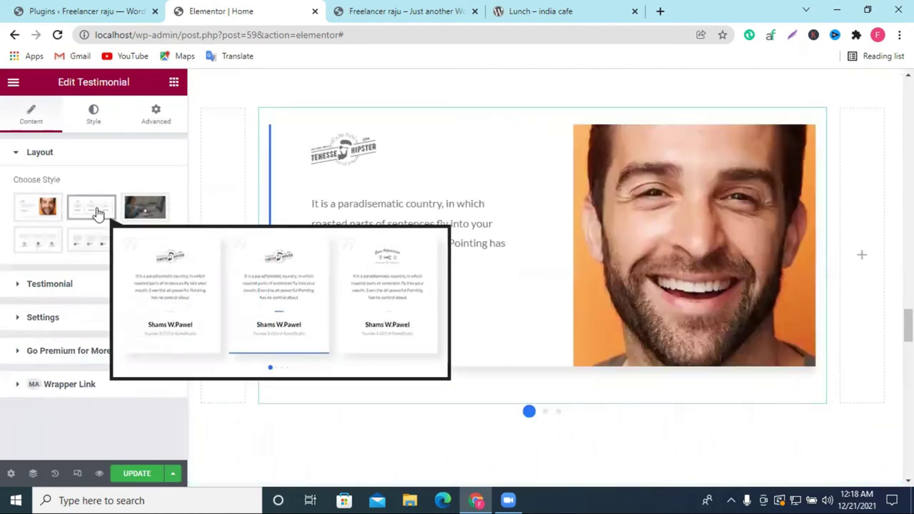
scroll(594, 307, "down", 2)
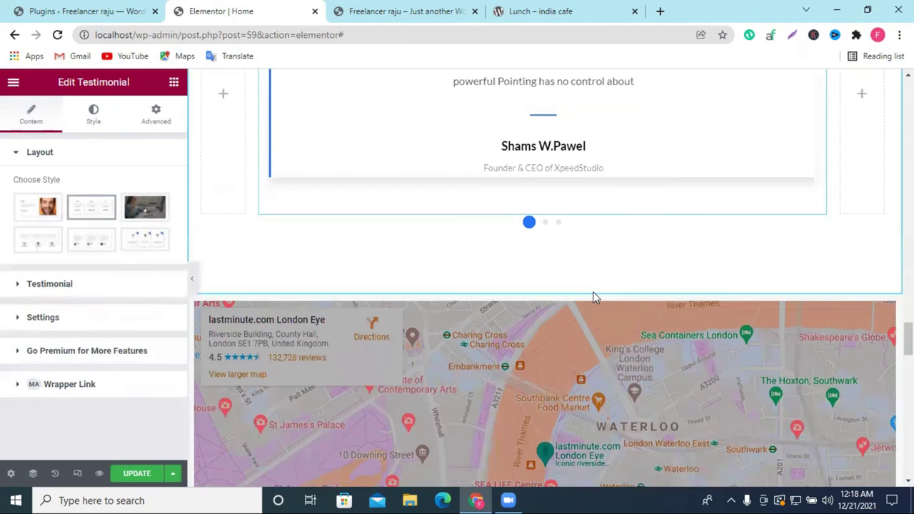
scroll(592, 297, "up", 1)
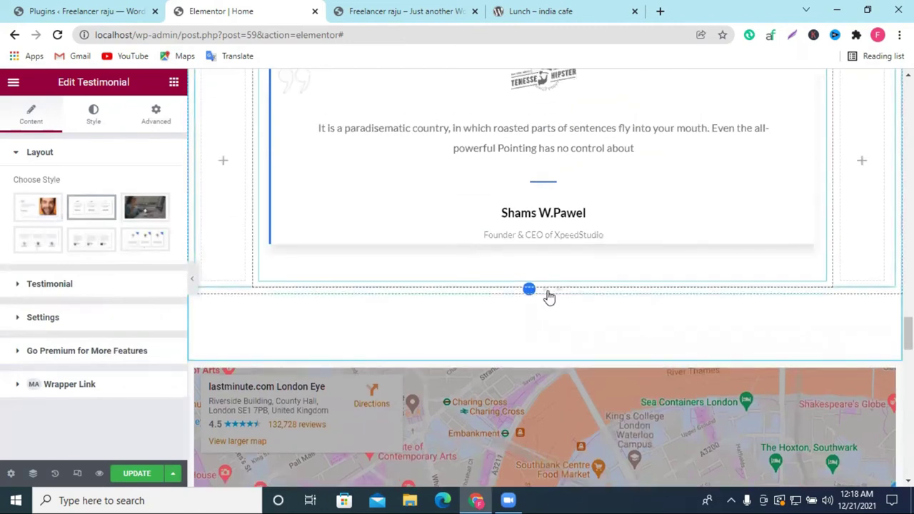
scroll(548, 297, "up", 1)
scroll(549, 295, "down", 1)
scroll(564, 292, "up", 1)
left_click(92, 240)
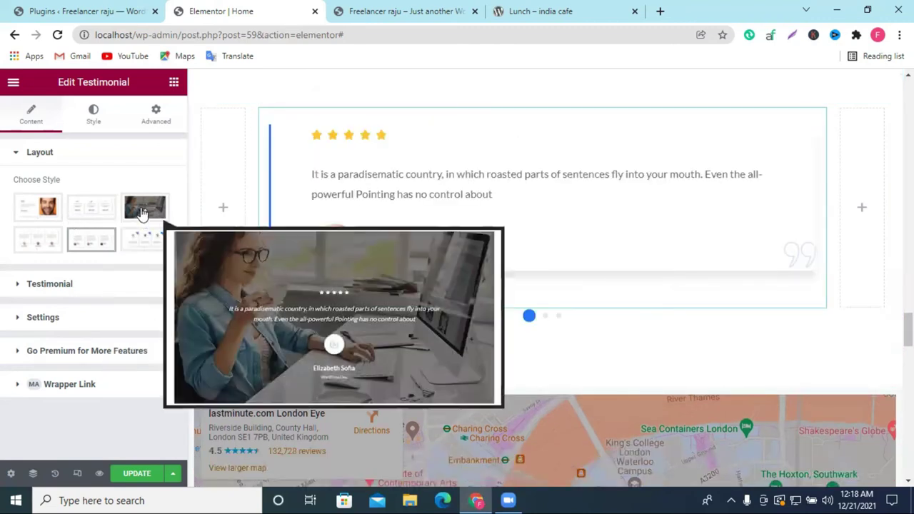
left_click(143, 213)
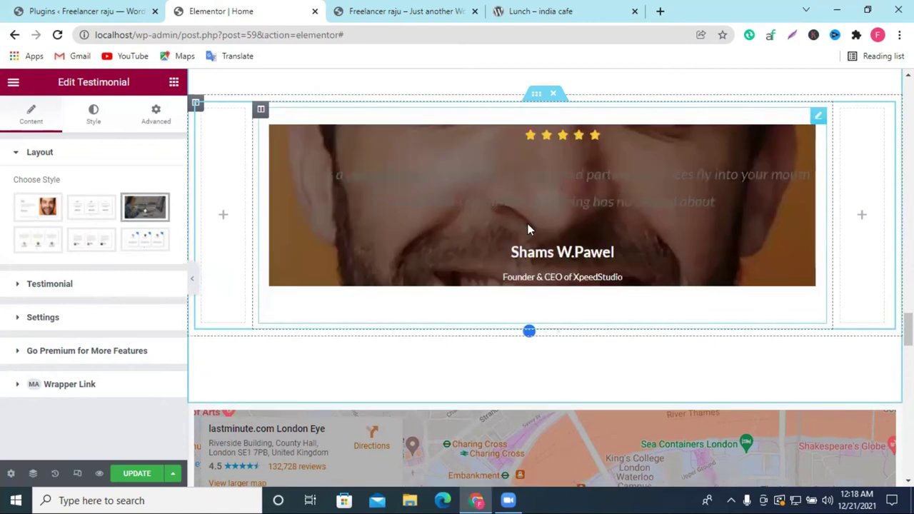
left_click(37, 214)
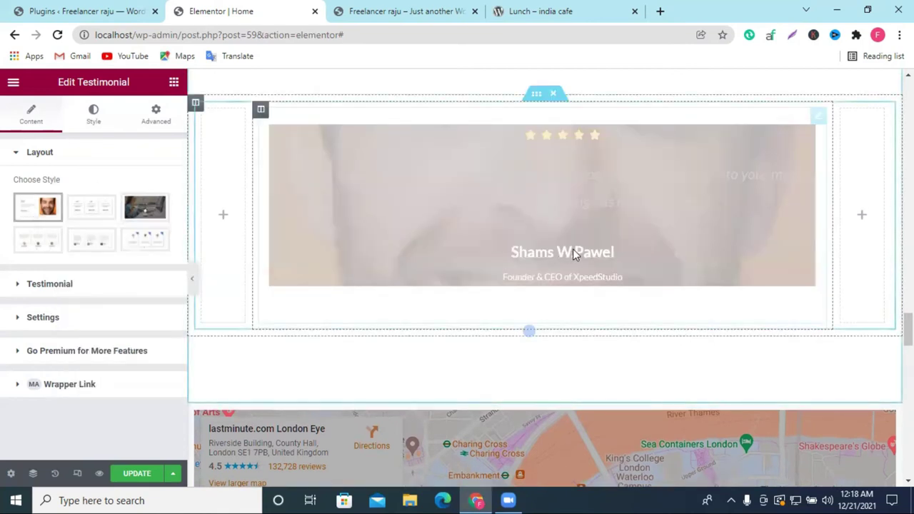
Delete the whole testimonial section above the Google map and update the page
scroll(572, 252, "down", 3)
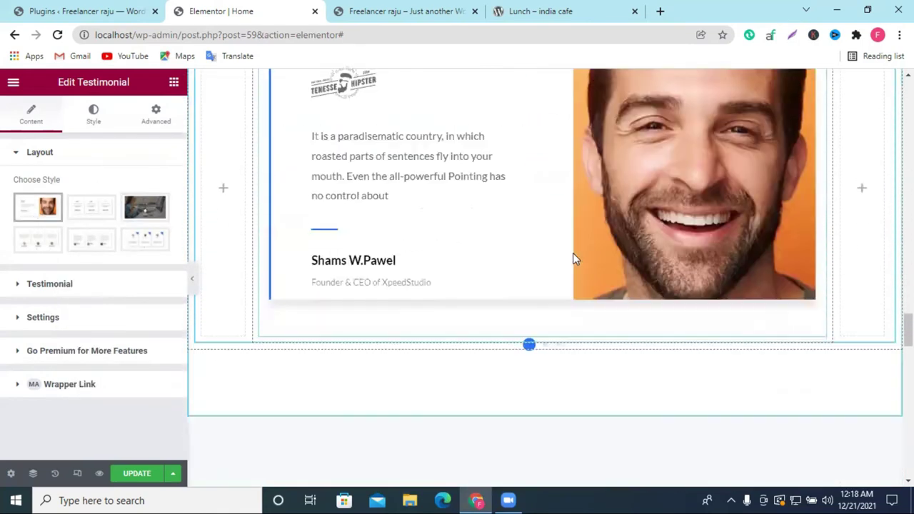
scroll(572, 259, "up", 2)
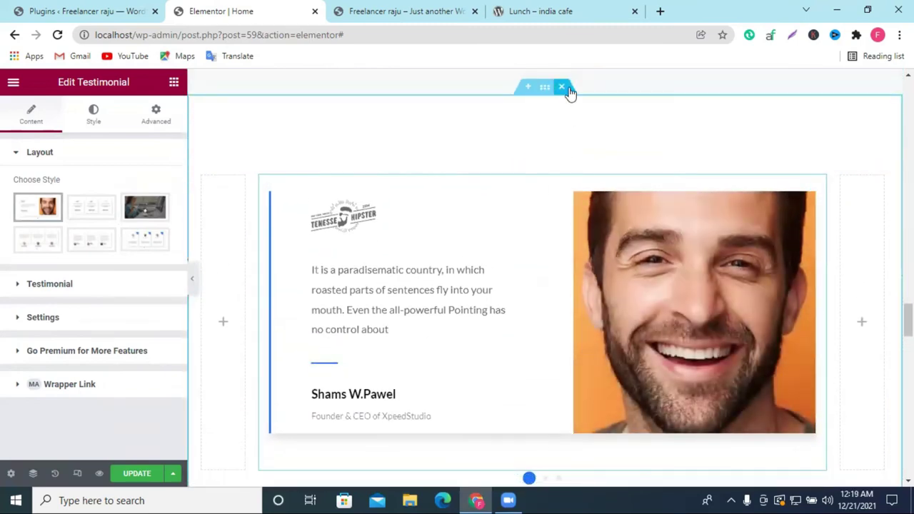
left_click(560, 87)
scroll(618, 217, "up", 4)
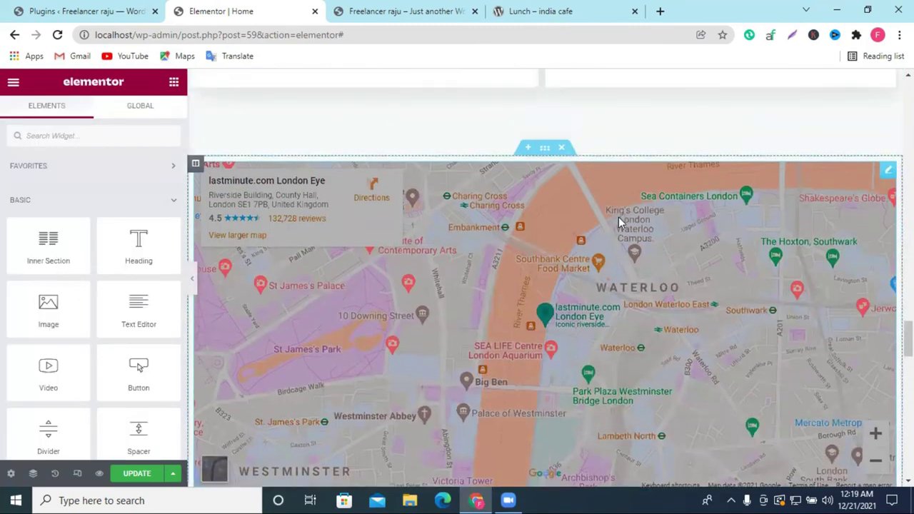
scroll(618, 220, "up", 3)
scroll(618, 218, "down", 12)
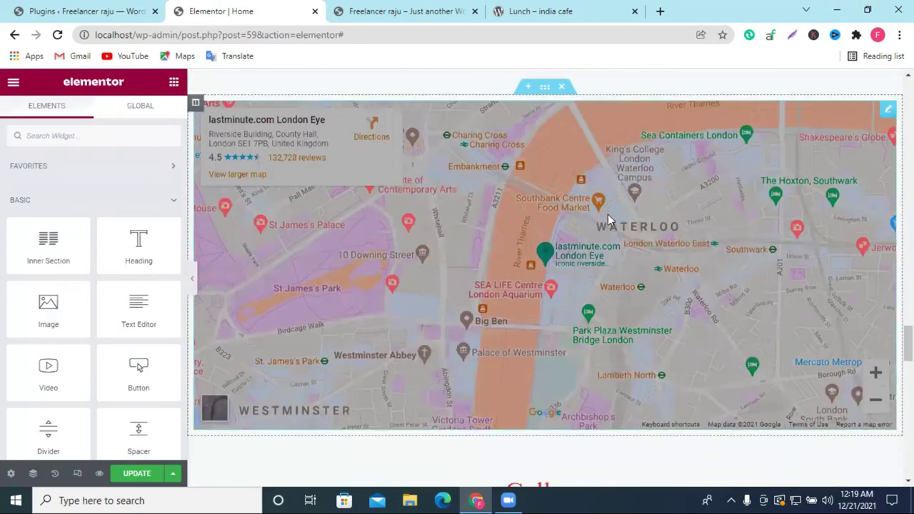
scroll(499, 264, "down", 10)
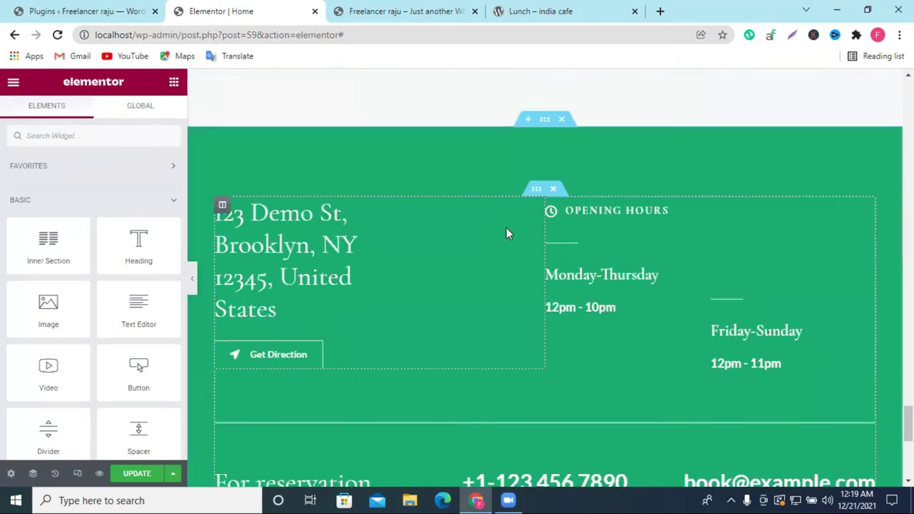
left_click(163, 474)
Inspect the opening hours, address, phone and e-mail headings in the green contact section and look over the page up to the hero banner
scroll(595, 333, "up", 2)
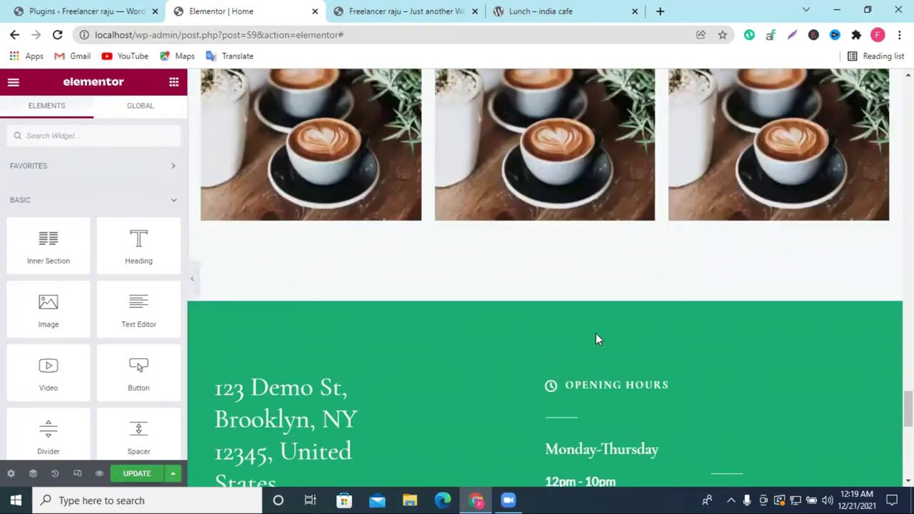
scroll(636, 322, "down", 2)
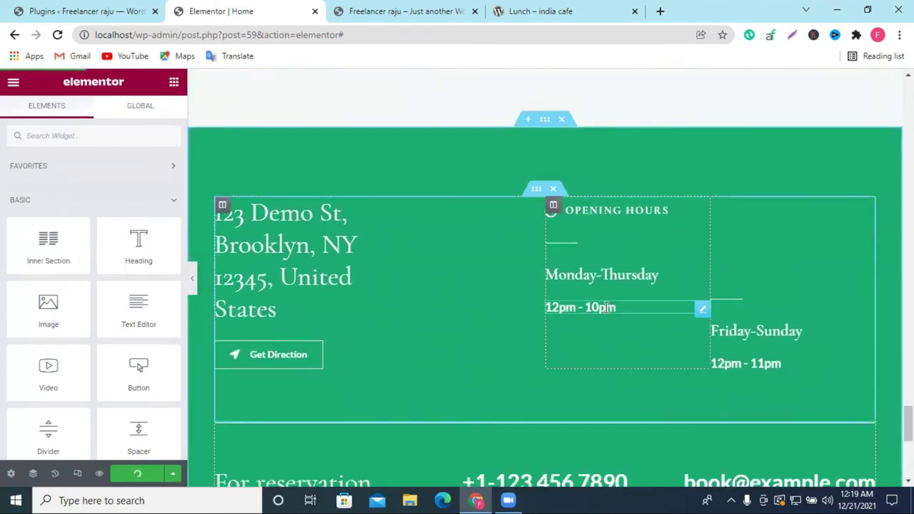
left_click(605, 309)
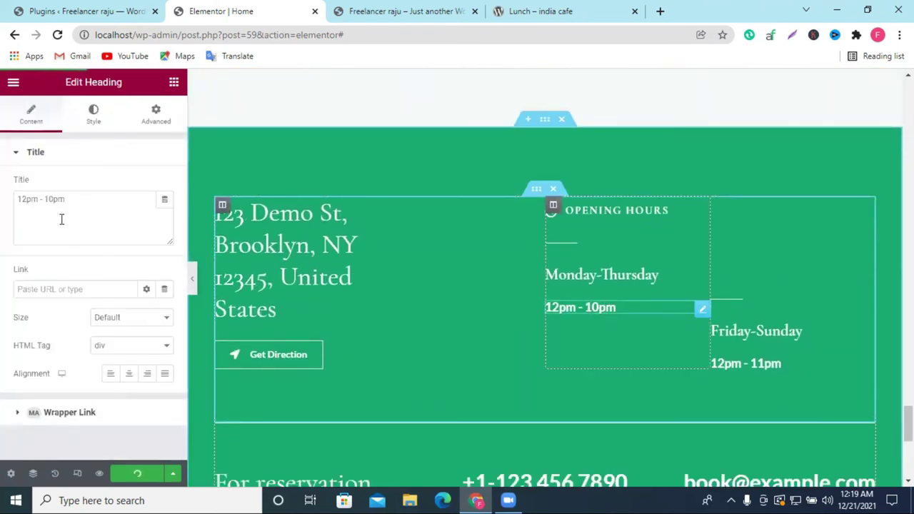
left_click(263, 273)
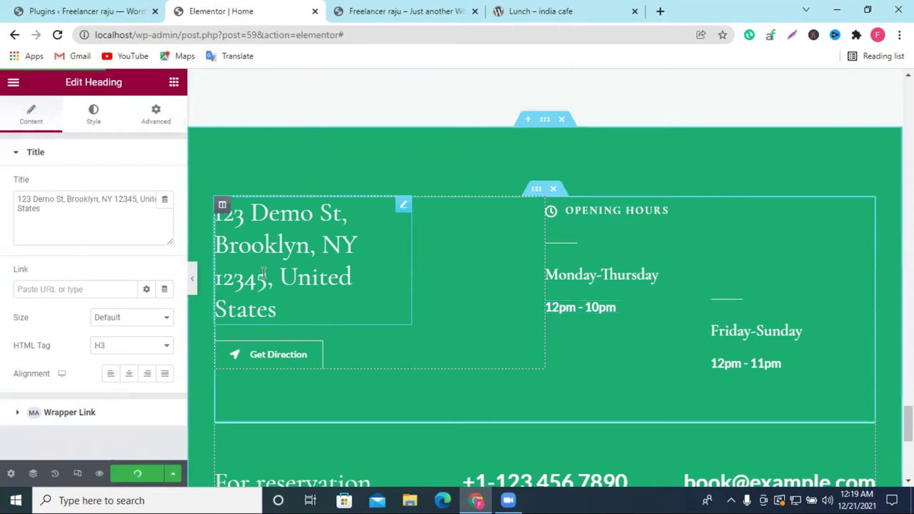
scroll(614, 285, "down", 2)
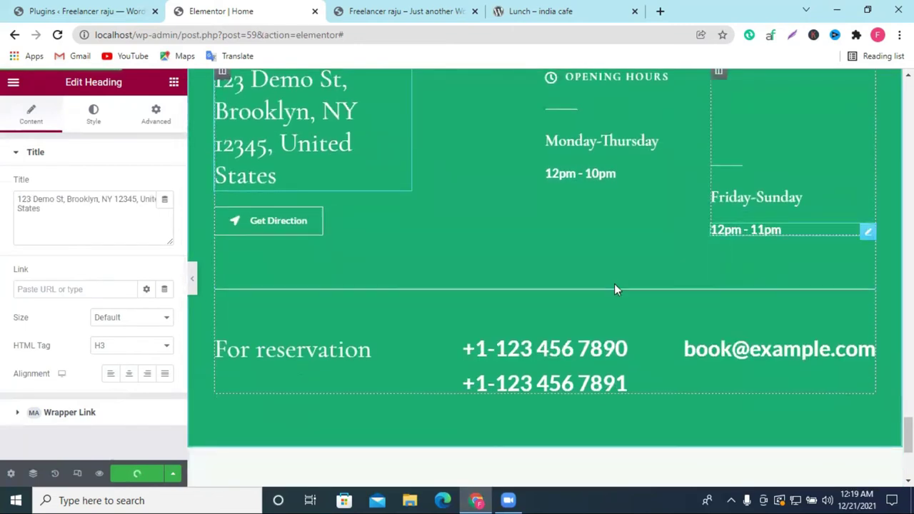
left_click(526, 350)
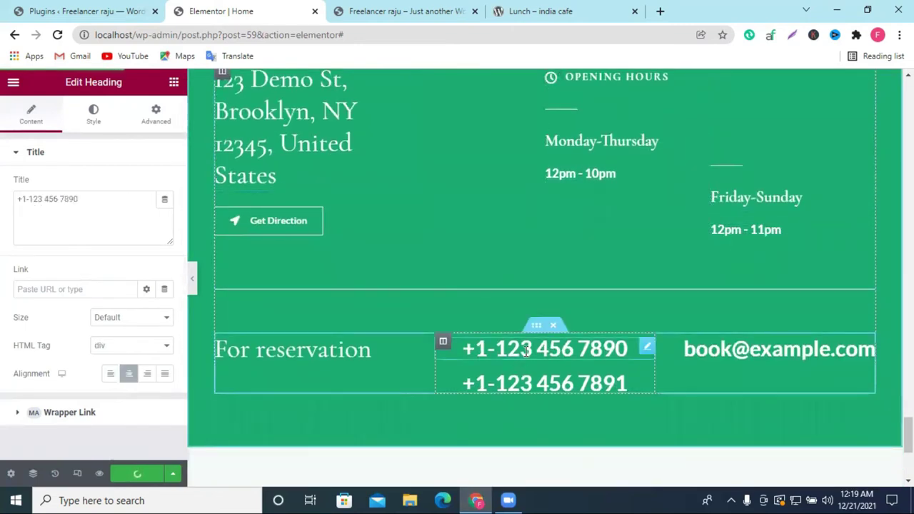
left_click(774, 350)
scroll(775, 360, "down", 4)
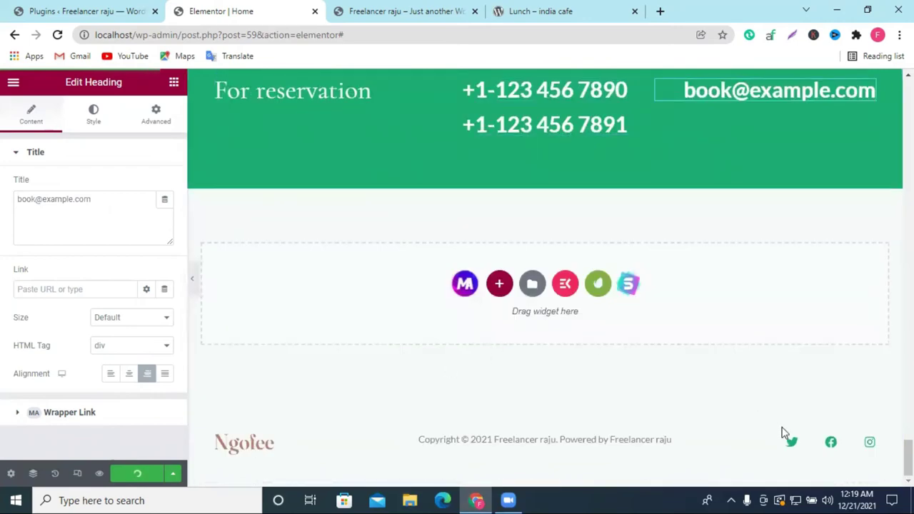
scroll(271, 281, "up", 8)
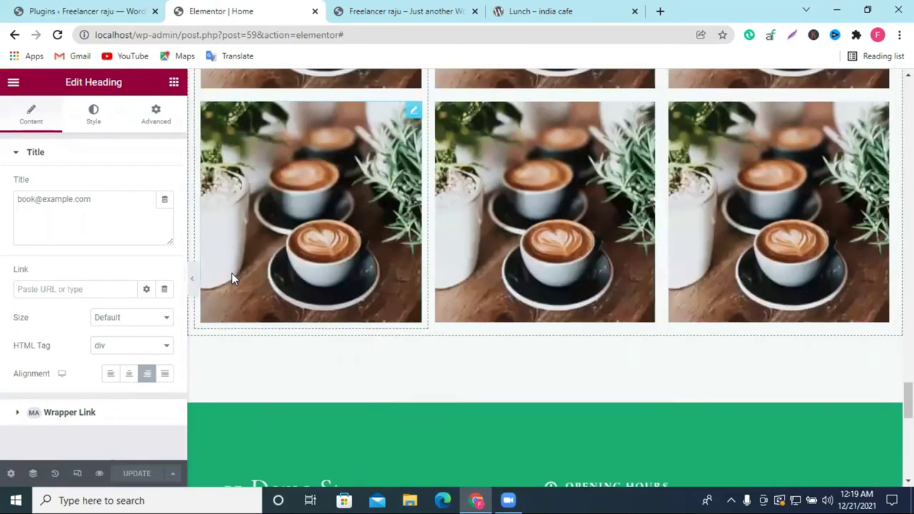
scroll(231, 279, "up", 15)
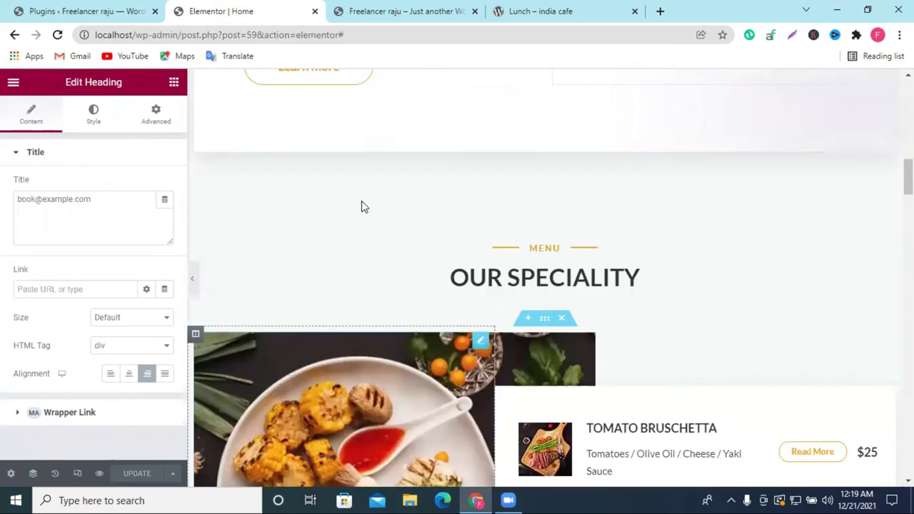
scroll(361, 207, "up", 10)
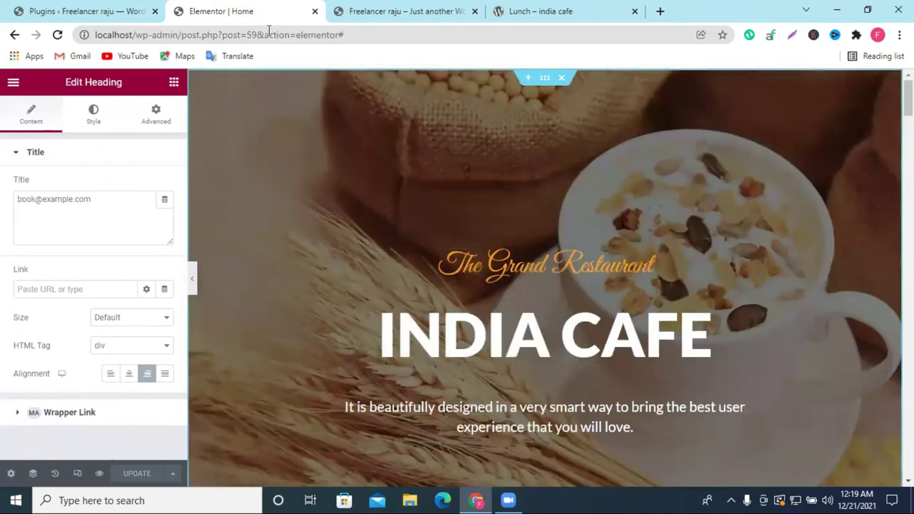
Close the Elementor editor tab and review the live home page's header, speciality menu and "Rocky menu" banner
left_click(315, 11)
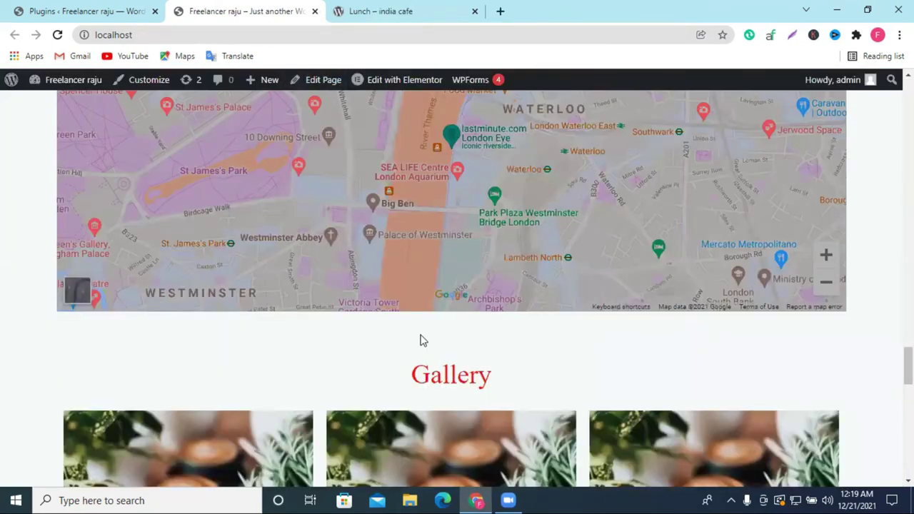
scroll(428, 307, "up", 20)
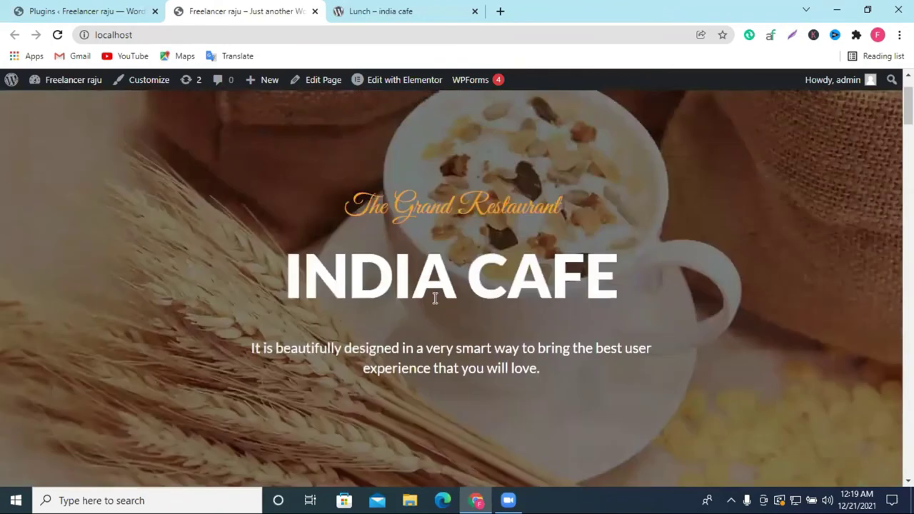
scroll(434, 299, "up", 2)
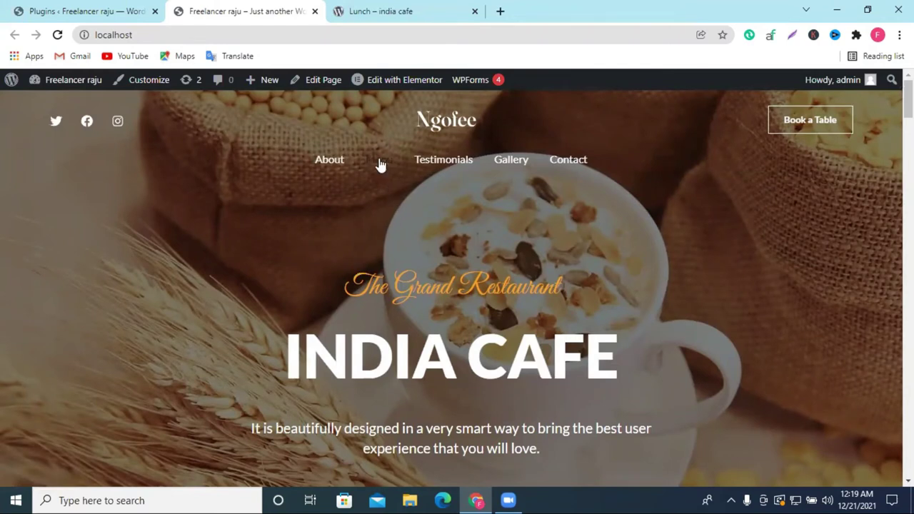
scroll(377, 297, "down", 5)
scroll(378, 297, "down", 15)
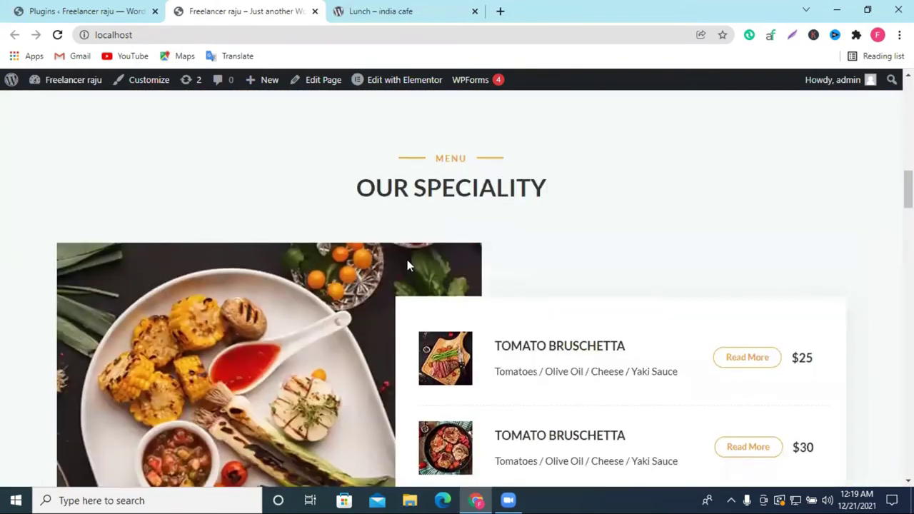
scroll(499, 298, "up", 15)
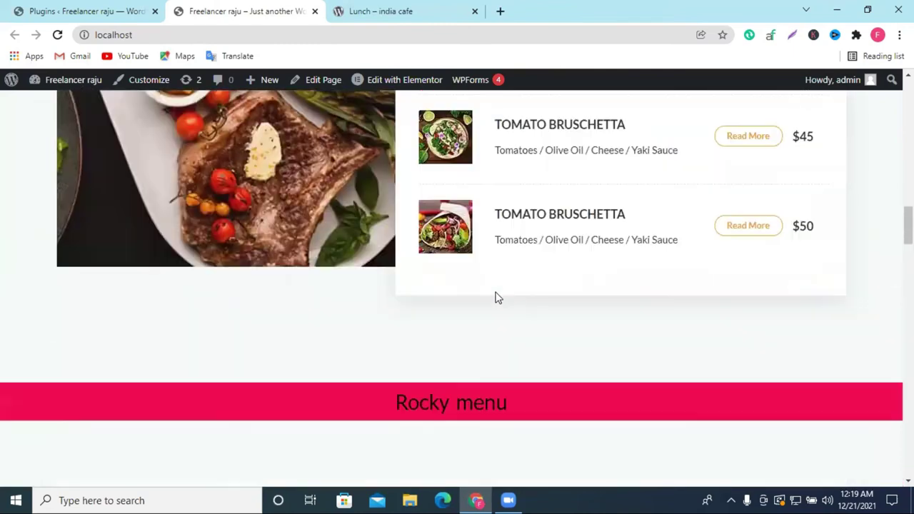
scroll(497, 297, "up", 5)
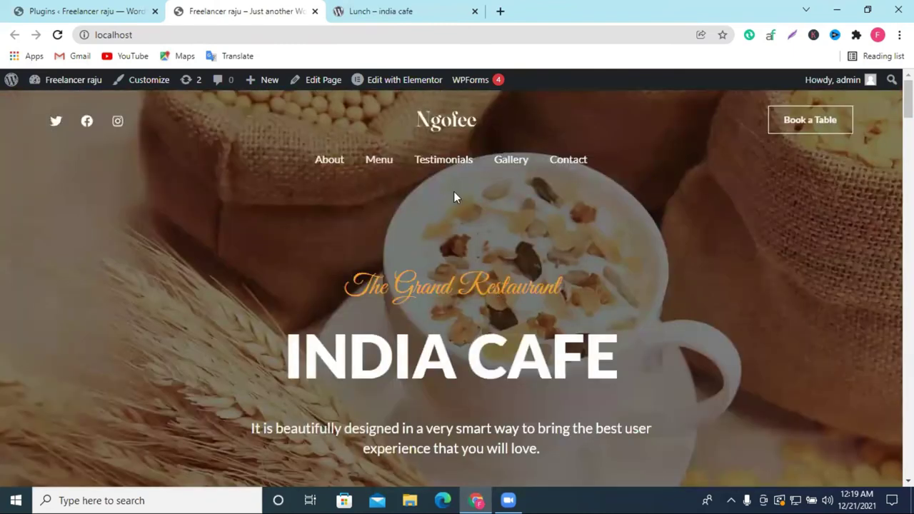
Open the header's Menu link from the live home page in a new browser tab
right_click(379, 164)
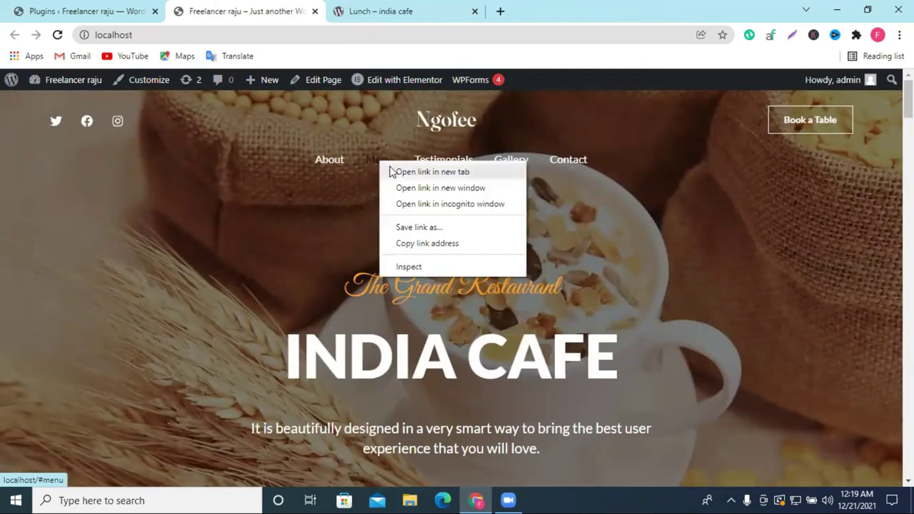
left_click(328, 212)
right_click(377, 163)
left_click(410, 171)
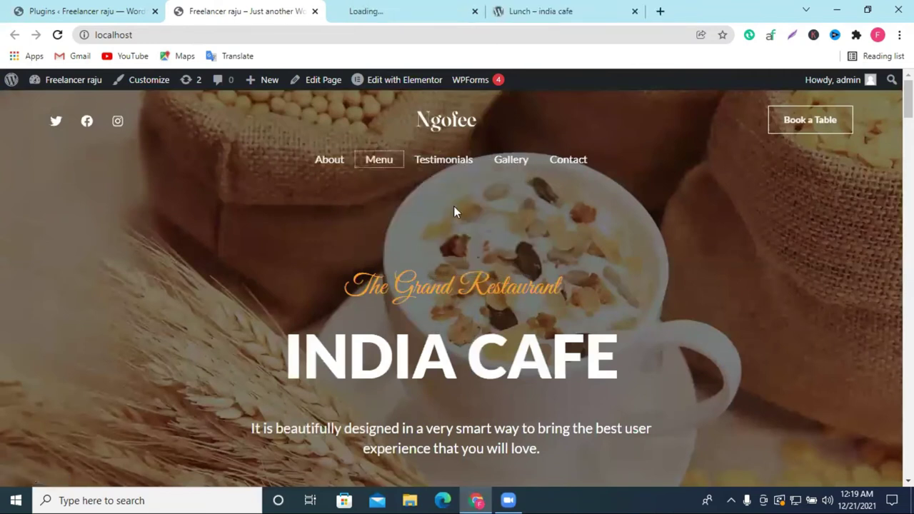
Compare the newly opened Menu link page with the live home page and check the header's menu links
left_click(367, 12)
left_click(257, 9)
left_click(378, 11)
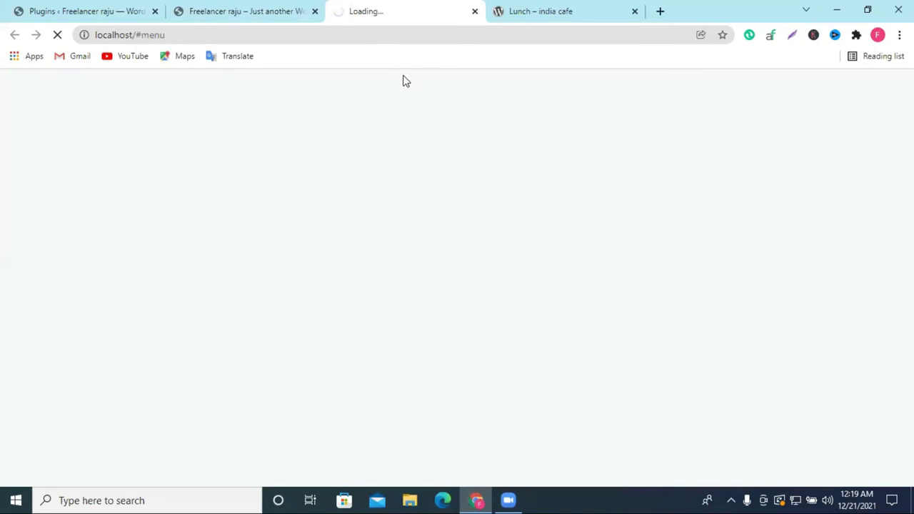
left_click(231, 9)
mouse_move(385, 89)
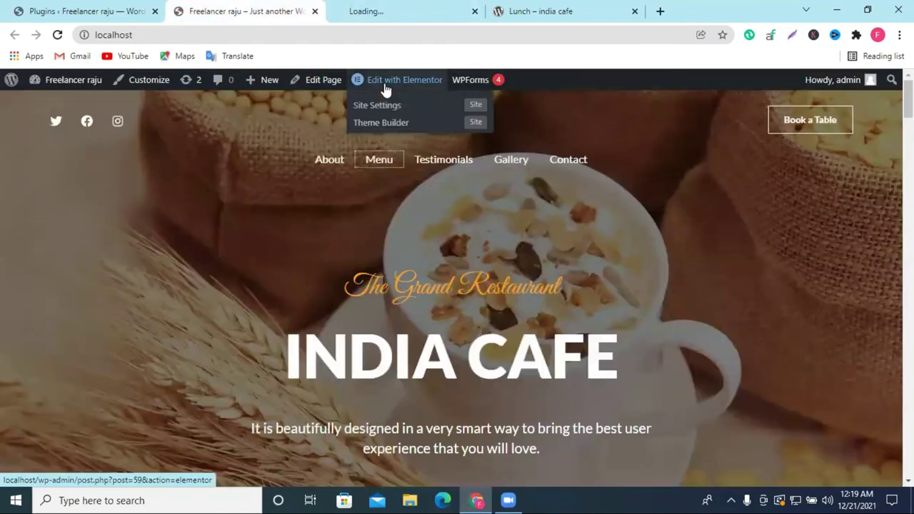
left_click(427, 167)
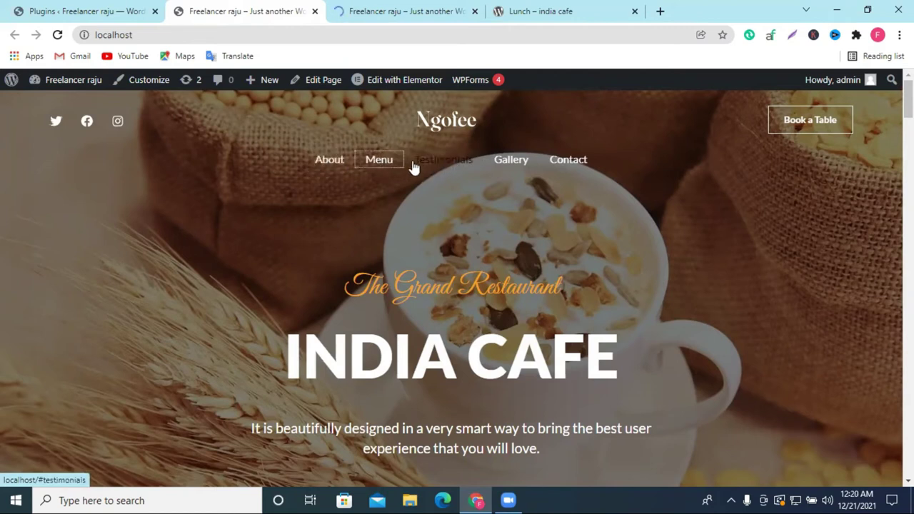
left_click(394, 11)
left_click(303, 10)
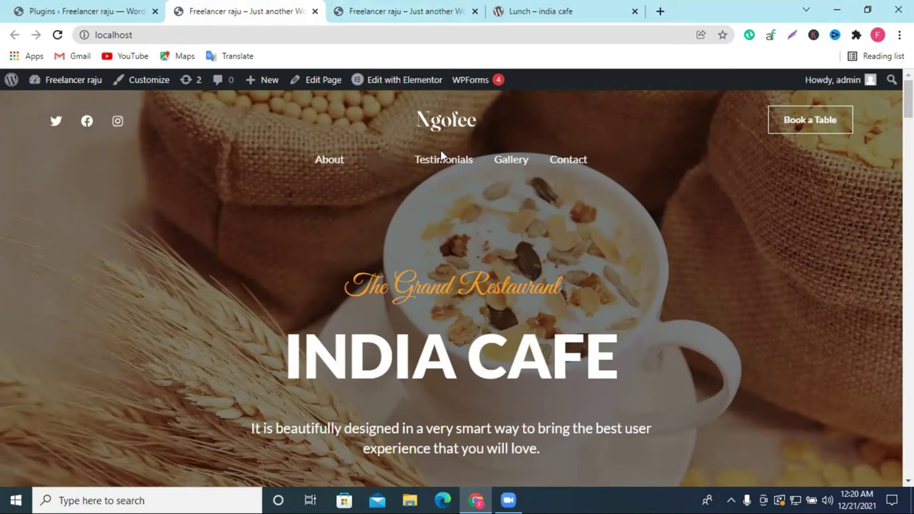
Open the site's Customizer and move the Testimonials item above About in the Primary Menu
left_click(143, 82)
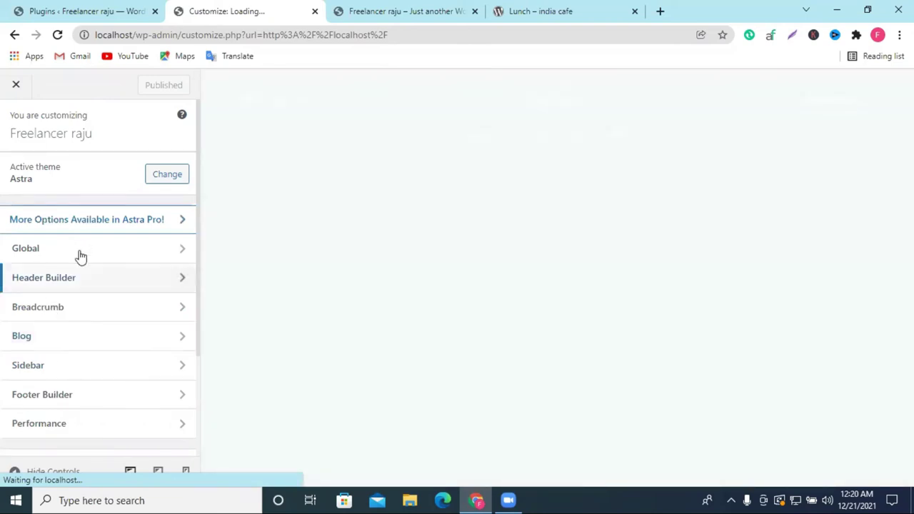
scroll(83, 303, "down", 2)
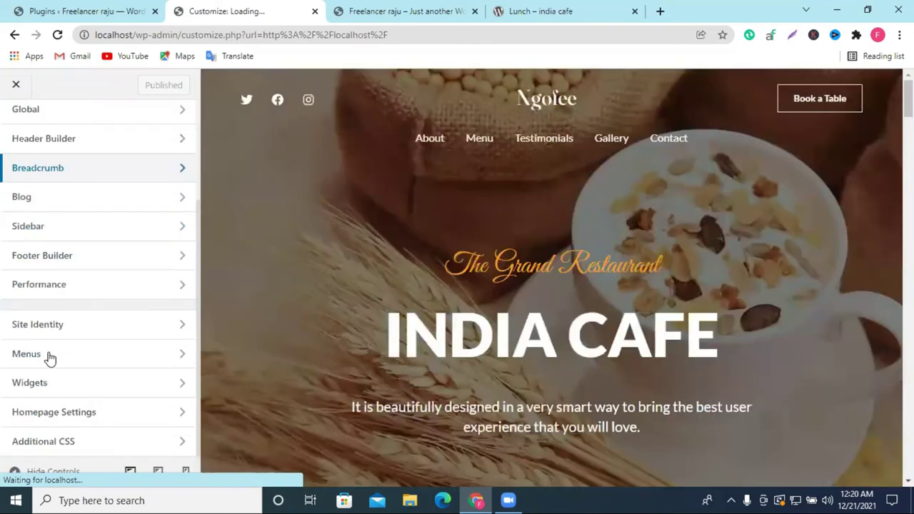
left_click(78, 365)
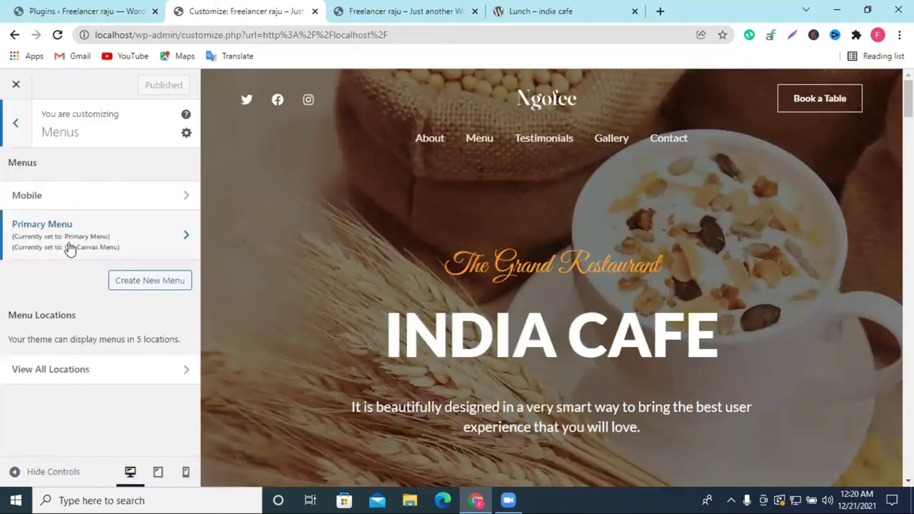
left_click(70, 247)
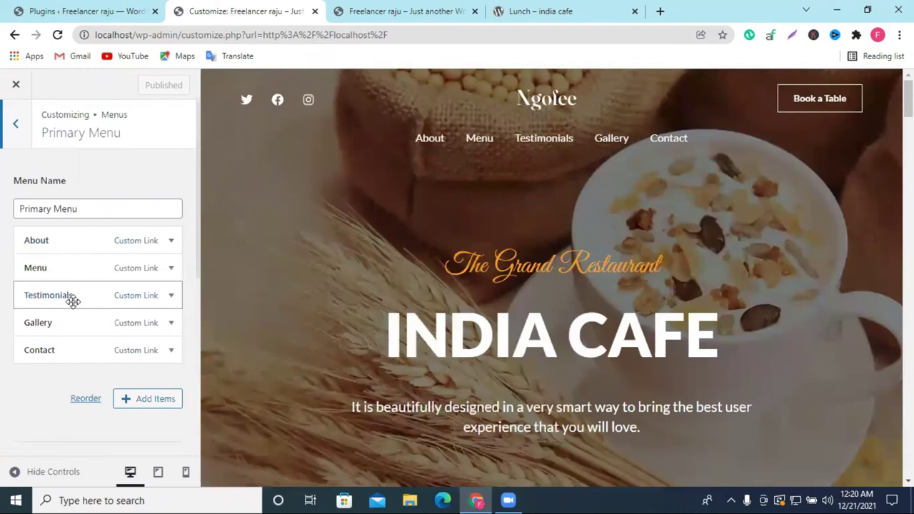
left_click_drag(73, 300, 73, 240)
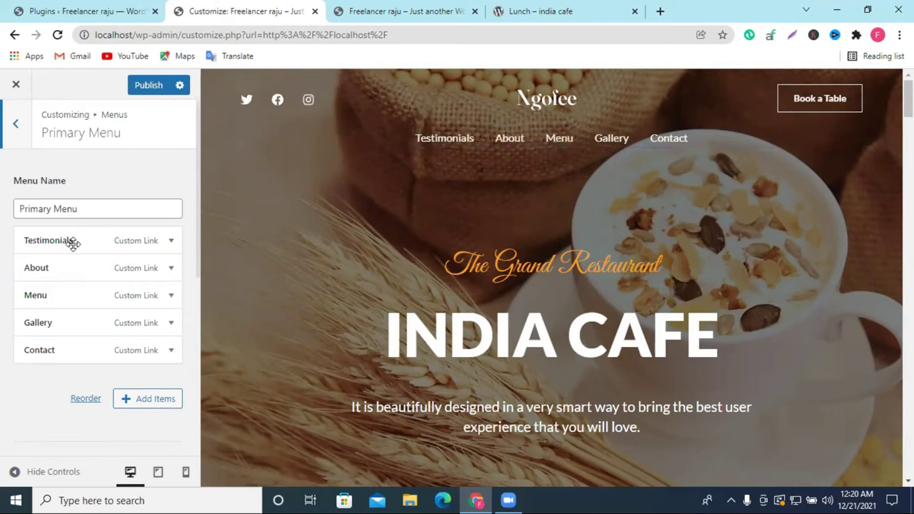
Change the Testimonials menu item's navigation label to Home
left_click(171, 241)
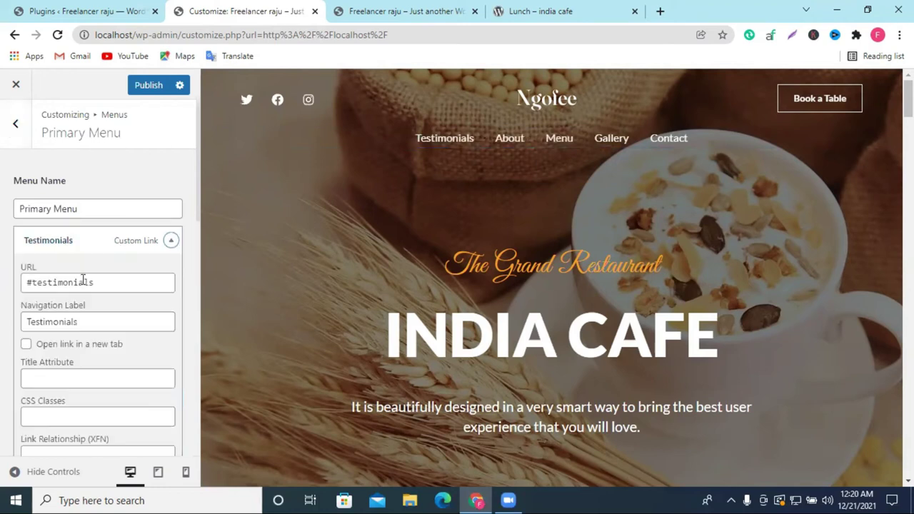
triple_click(82, 282)
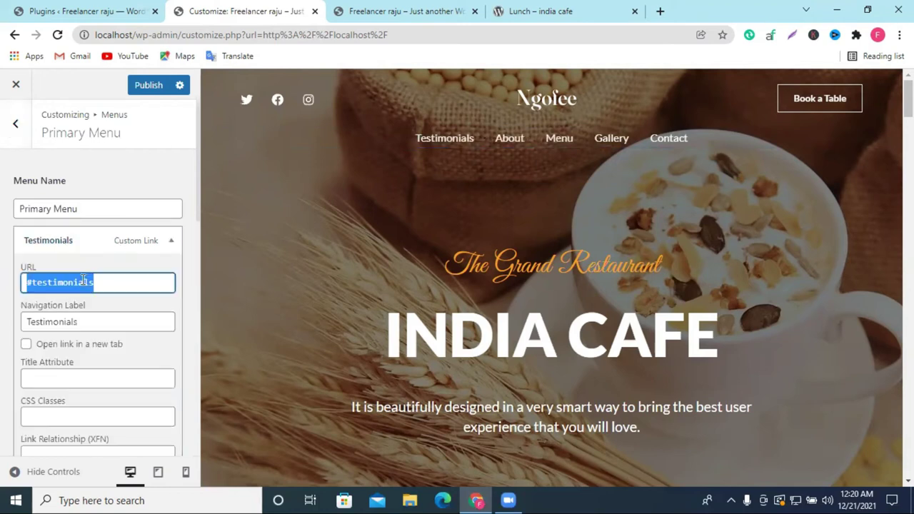
triple_click(88, 327)
type("Home")
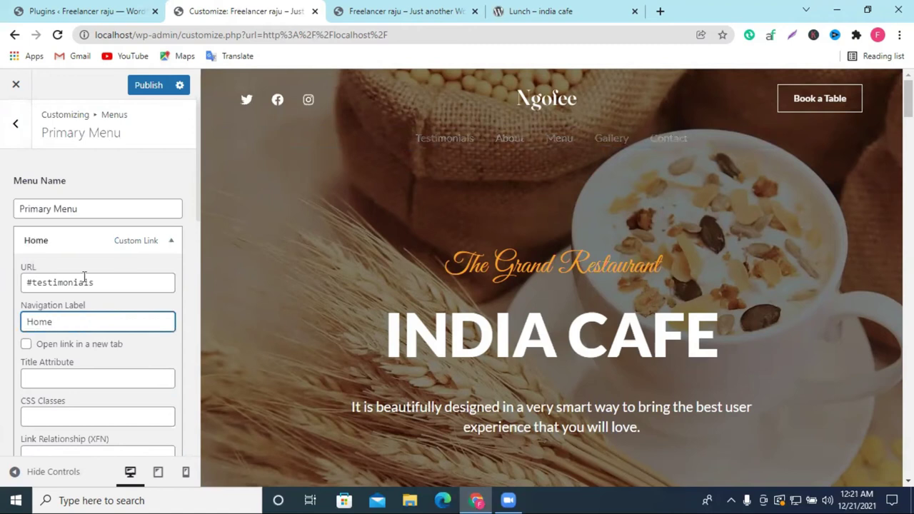
Check the Menu link's address in its open page and set the Home menu item's URL to #
left_click(79, 284)
left_click_drag(32, 283, 95, 283)
left_click(97, 283)
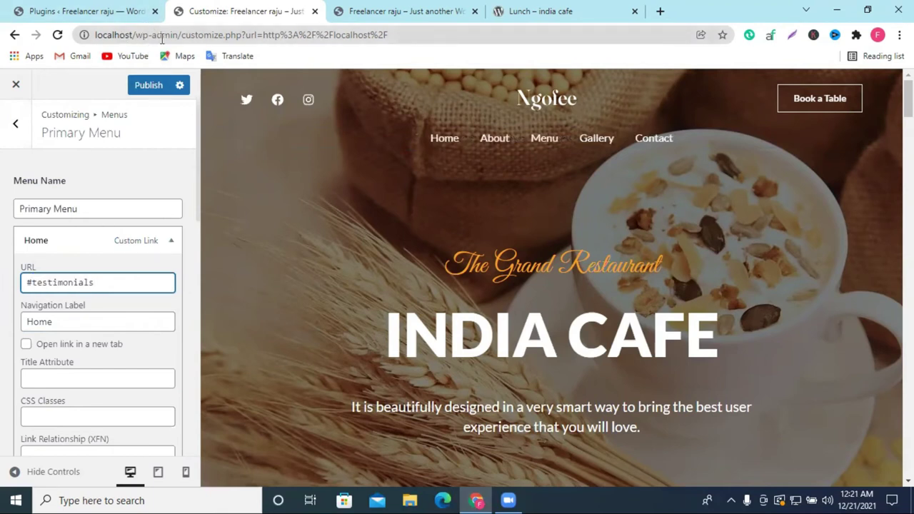
left_click(371, 9)
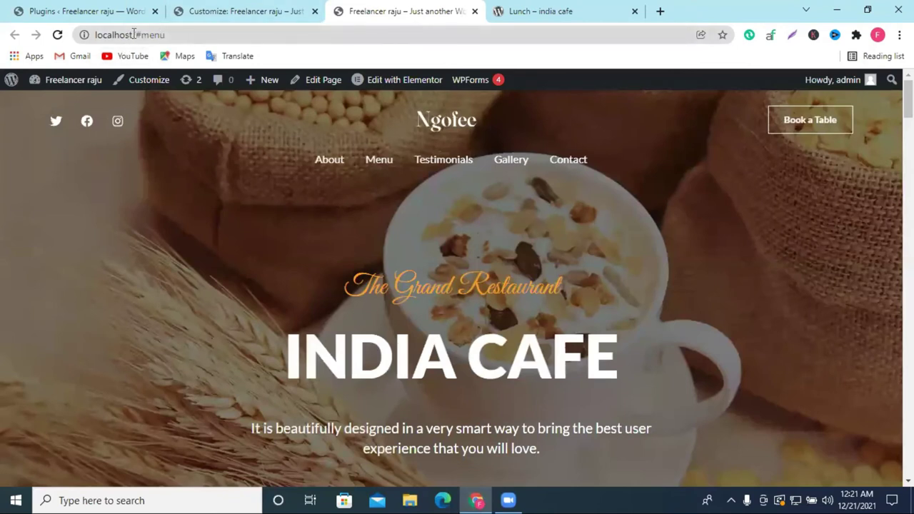
left_click_drag(135, 34, 107, 34)
left_click(213, 8)
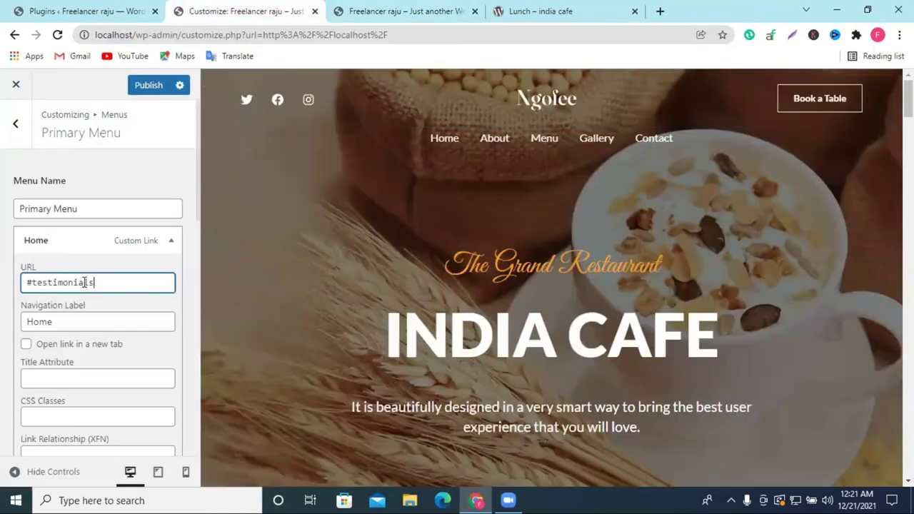
left_click_drag(94, 282, 37, 280)
key("BackSpace")
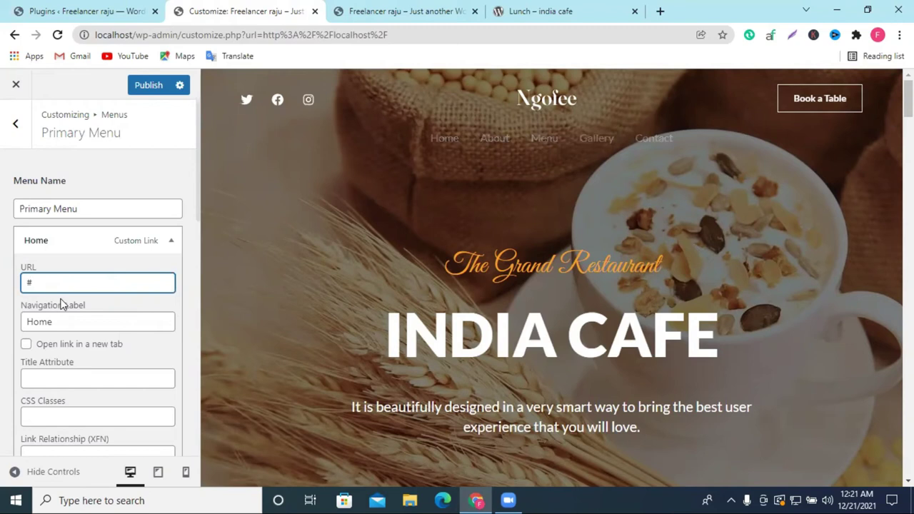
Collapse the Home item's settings and publish the Primary Menu changes
scroll(61, 303, "down", 2)
scroll(92, 225, "up", 2)
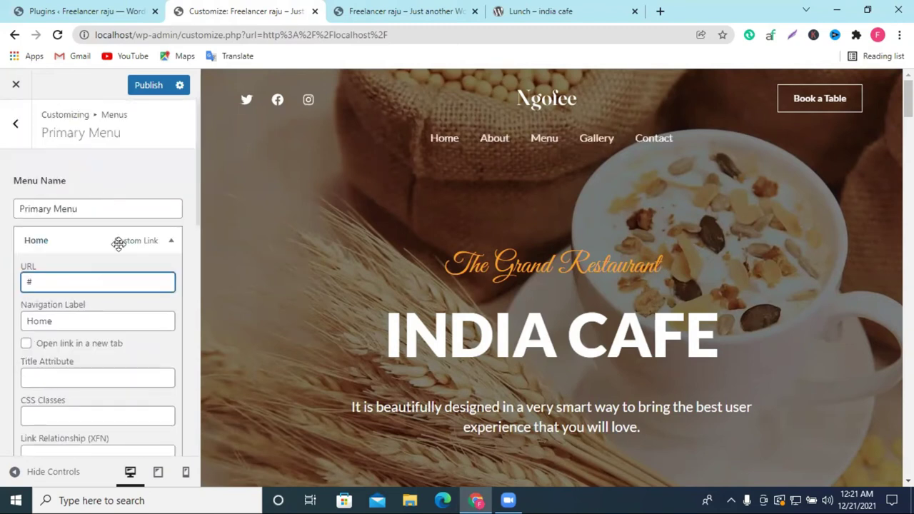
left_click(118, 243)
left_click(149, 85)
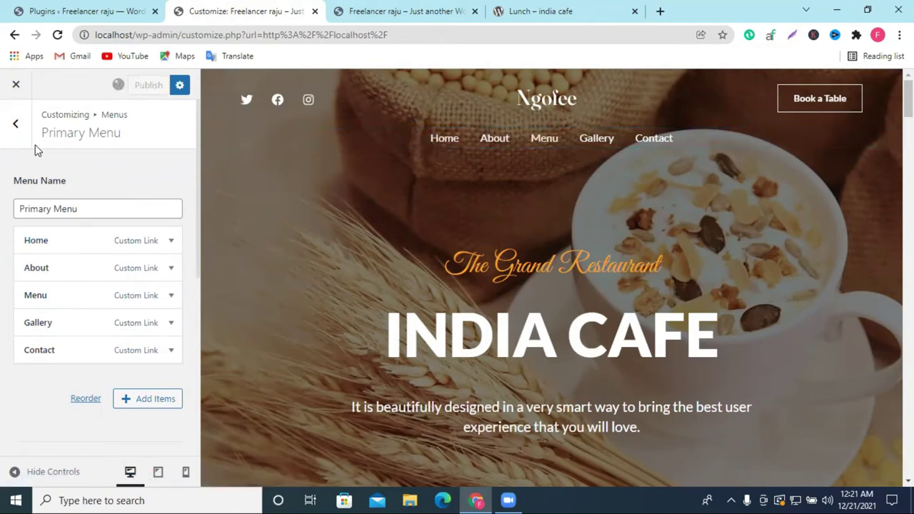
Review the header logo's general and design settings and the Header Builder's width, margin and element options
left_click(525, 99)
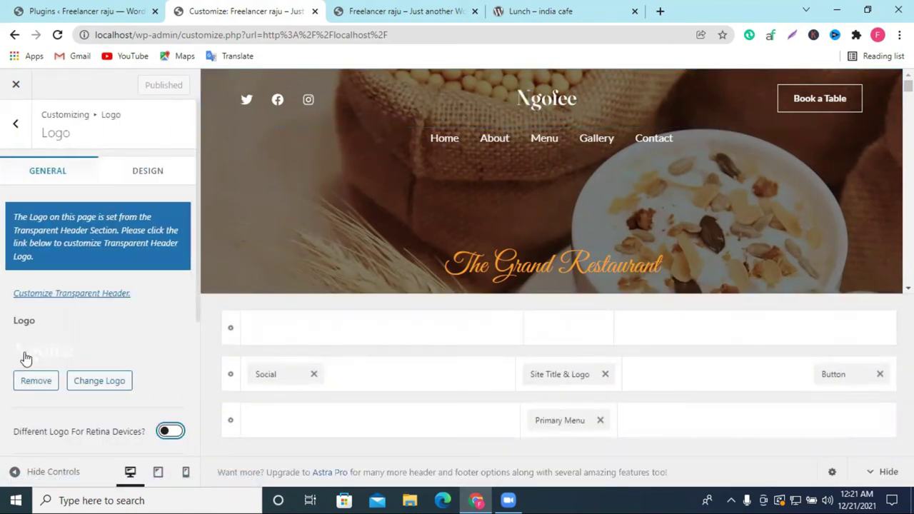
scroll(150, 336, "down", 3)
scroll(146, 342, "up", 3)
left_click(153, 172)
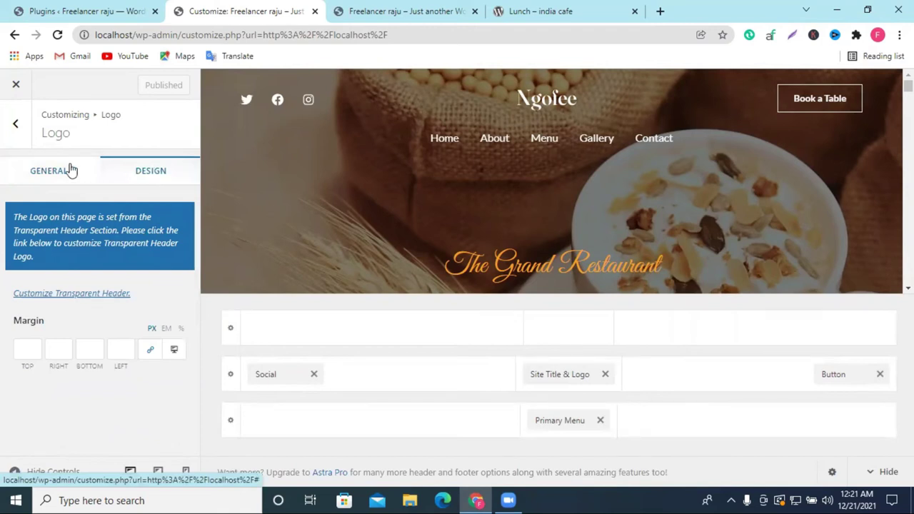
left_click(16, 124)
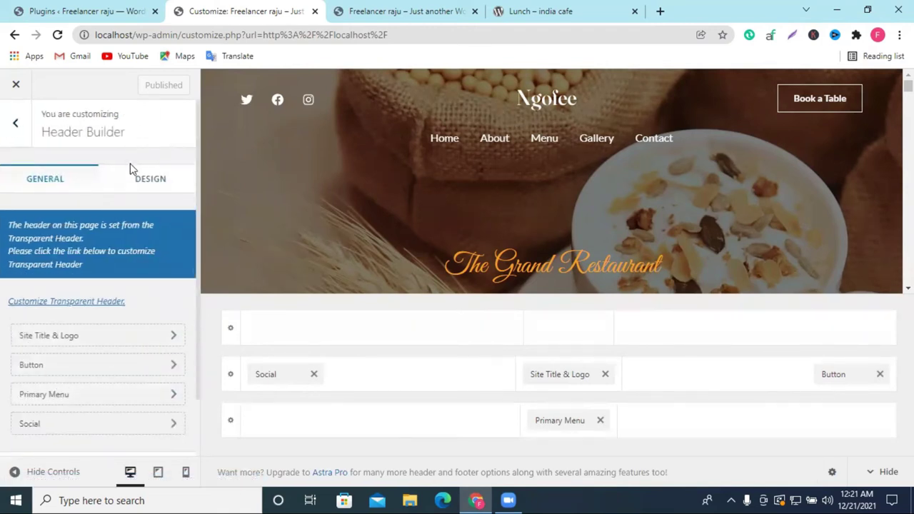
left_click(146, 180)
scroll(78, 375, "down", 1)
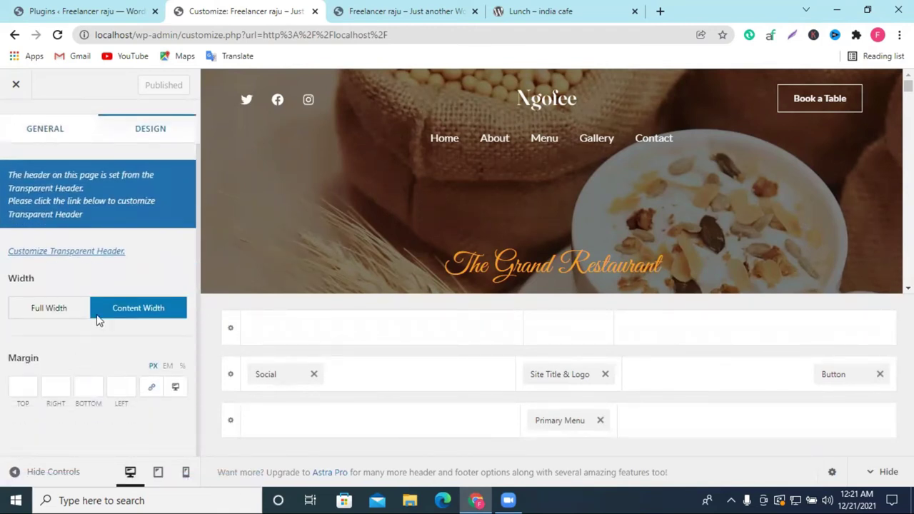
scroll(85, 299, "up", 2)
left_click(64, 175)
scroll(46, 380, "down", 1)
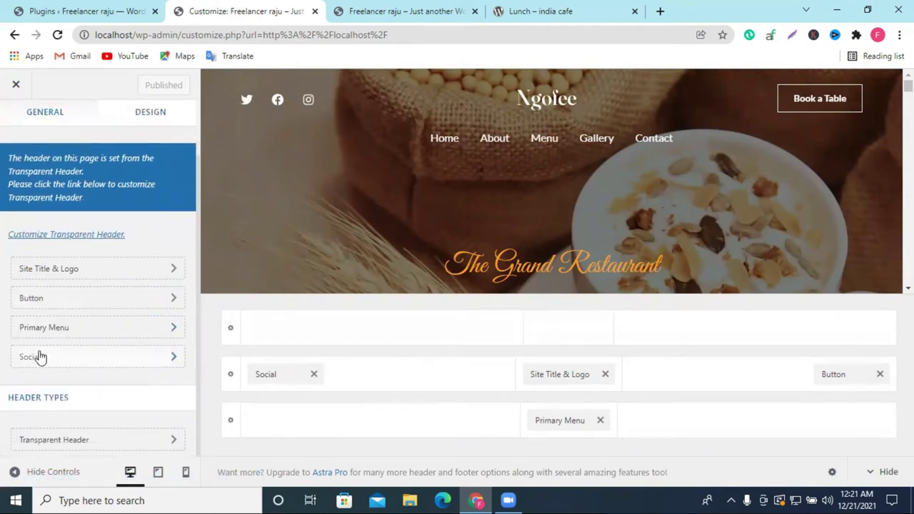
Examine the header's Primary Menu settings and the menus assigned to the theme's menu locations
left_click(93, 331)
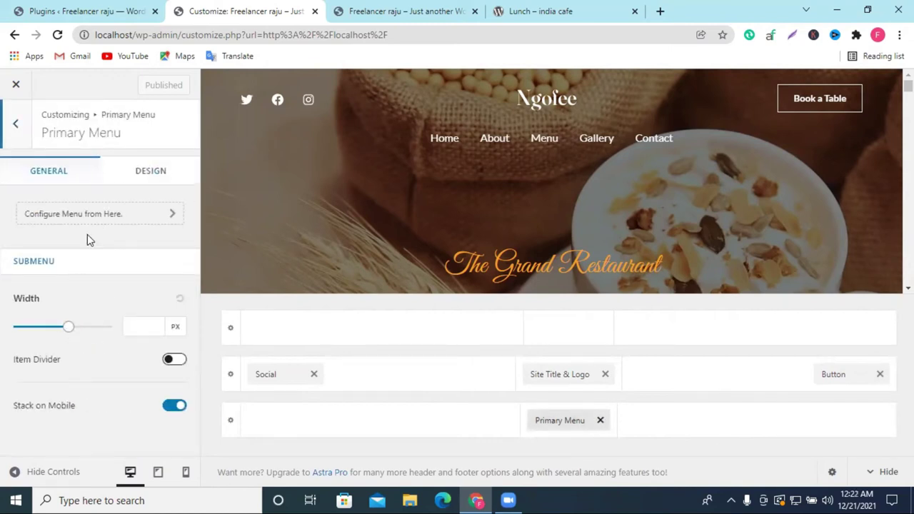
left_click(93, 221)
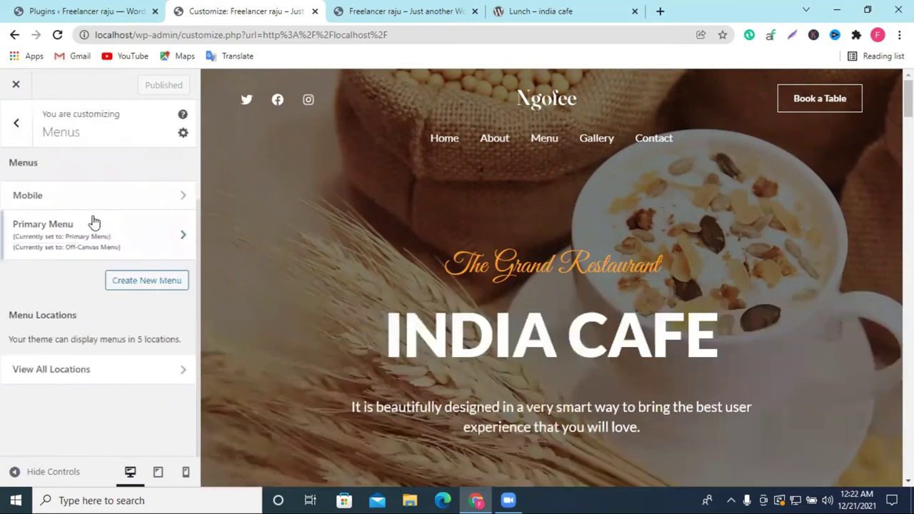
left_click(72, 369)
scroll(80, 329, "down", 3)
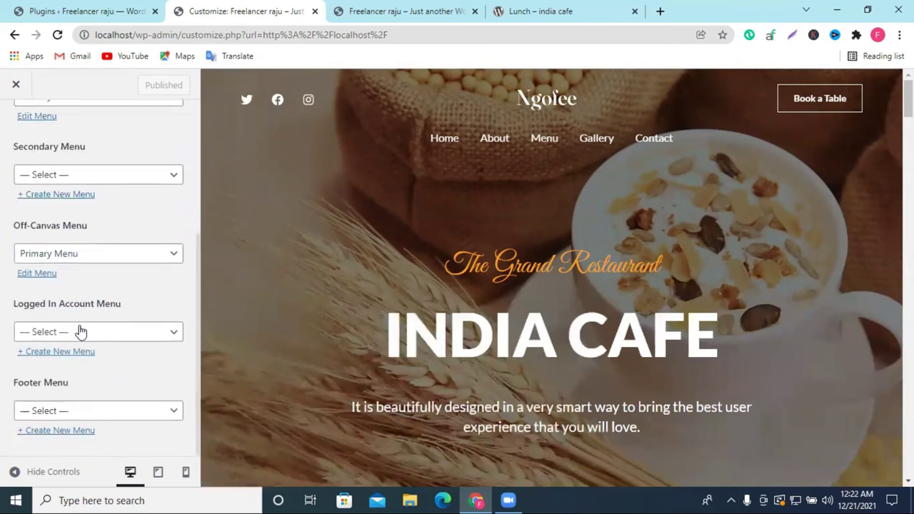
scroll(80, 331, "up", 3)
Inspect the Twitter entry's label, URL and icon in the header's social icons, and return to the main Customizer list
left_click(249, 83)
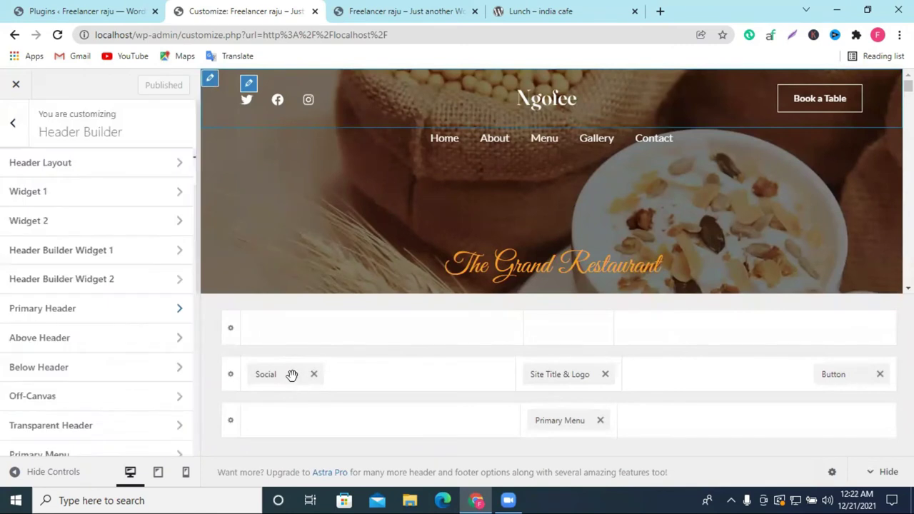
left_click(292, 374)
left_click(55, 218)
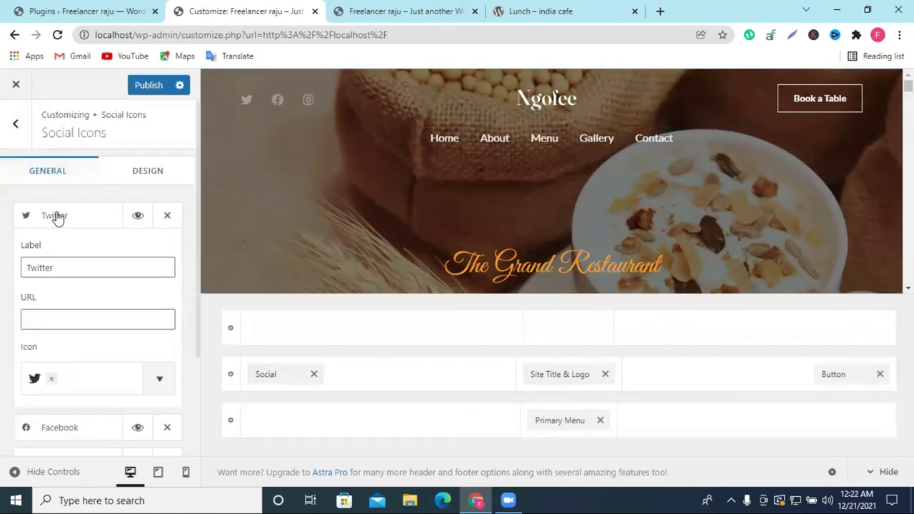
left_click(44, 314)
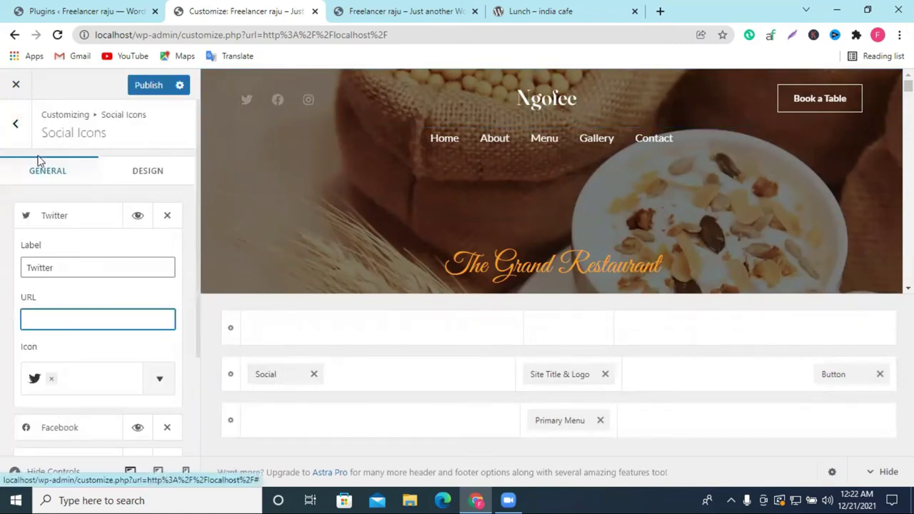
left_click(22, 134)
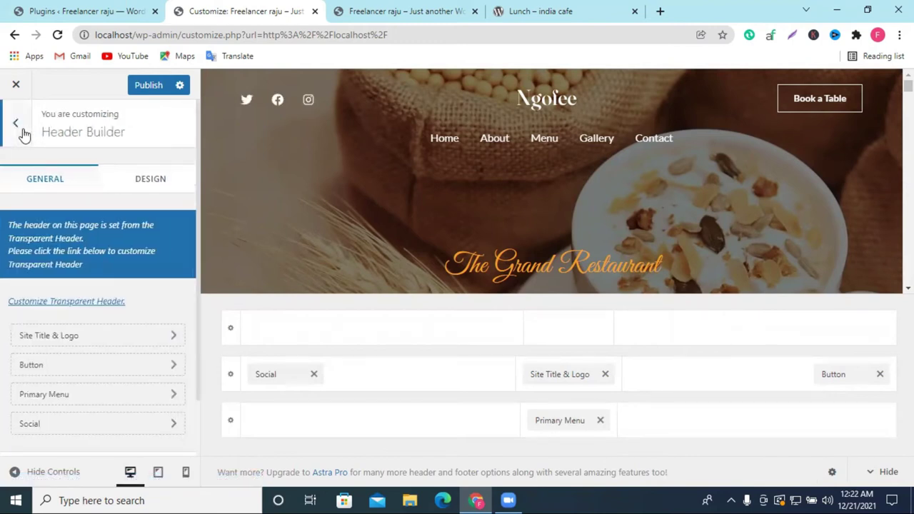
left_click(22, 130)
scroll(651, 217, "down", 2)
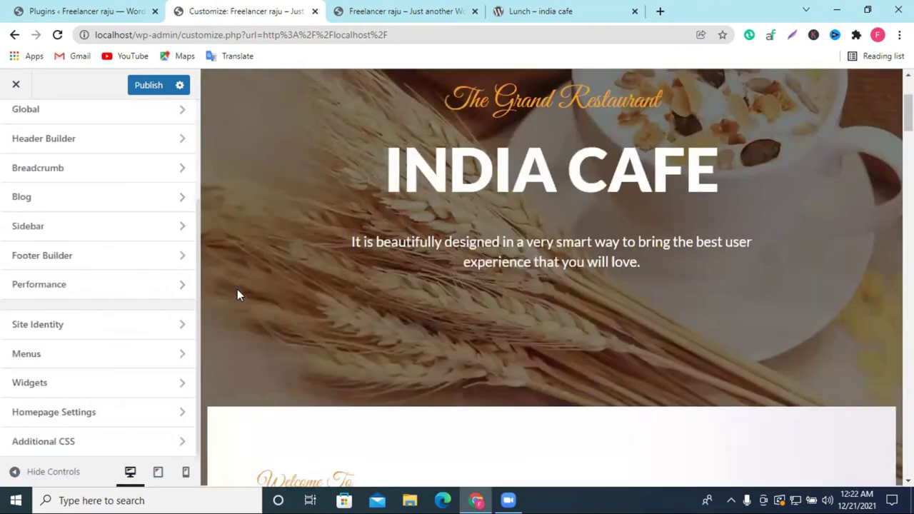
Return to the live home page, reload it and test the header's Home and About links
left_click(14, 34)
left_click(522, 110)
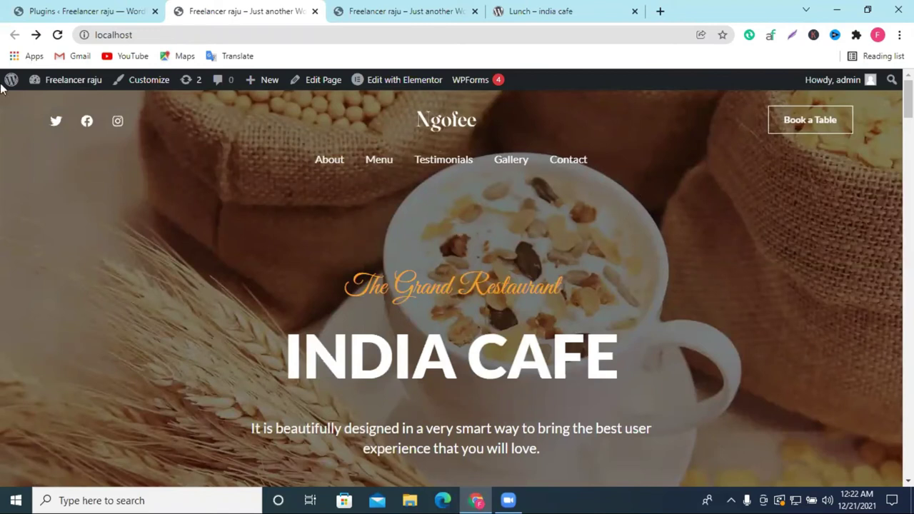
left_click(57, 35)
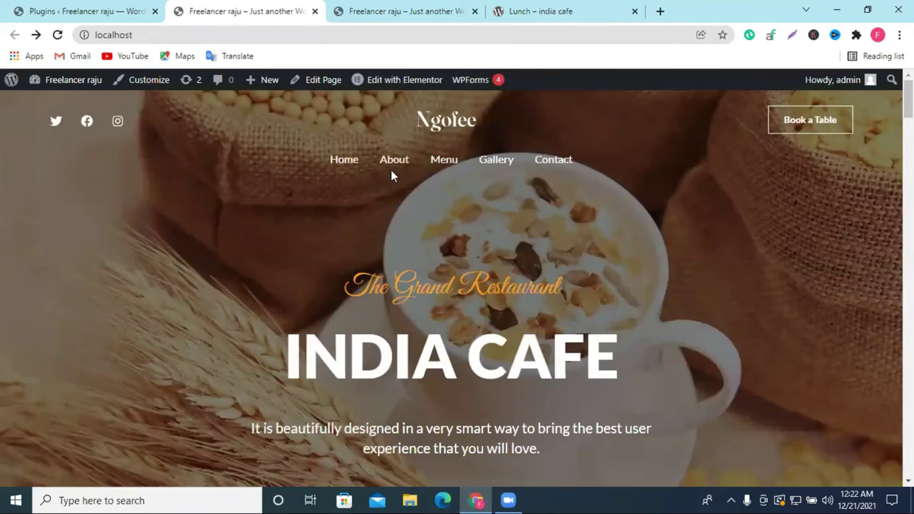
left_click(340, 163)
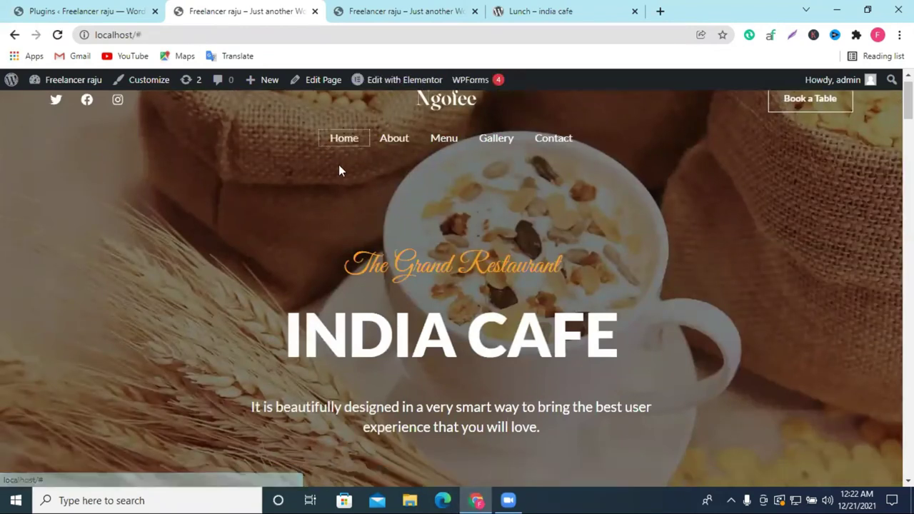
left_click(396, 142)
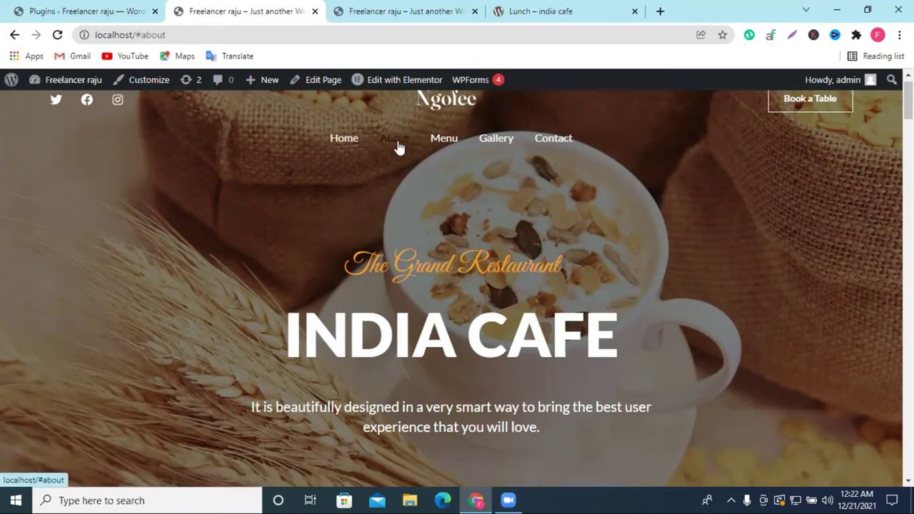
Look over the top of the live home page and test the header's Menu and Gallery links
scroll(433, 213, "down", 4)
scroll(421, 178, "up", 4)
scroll(378, 175, "down", 4)
scroll(428, 168, "up", 4)
left_click(439, 143)
left_click(503, 142)
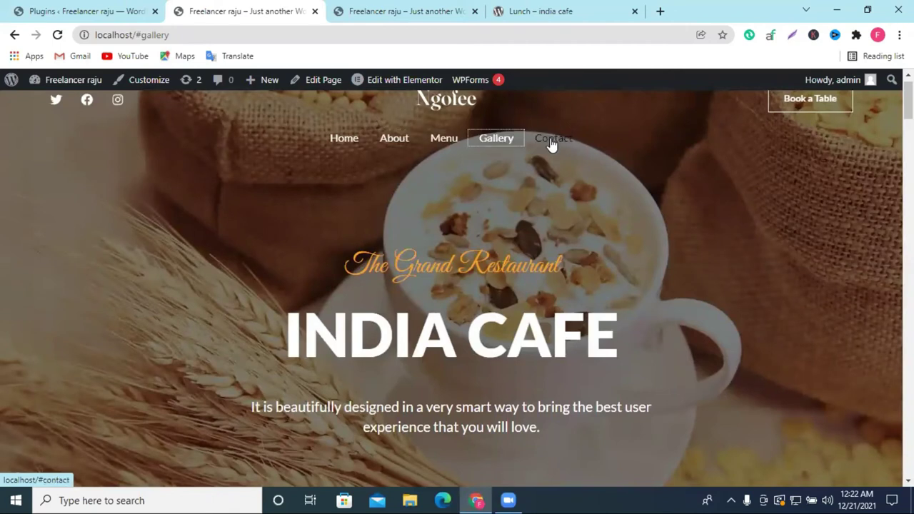
Test the Testimonials link in the other open home page tab and reload that page
left_click(385, 11)
left_click(436, 161)
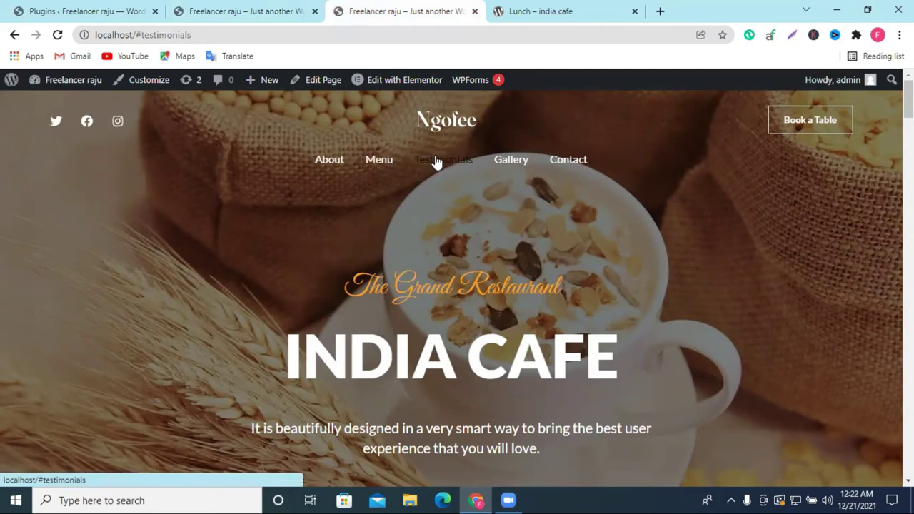
left_click(57, 34)
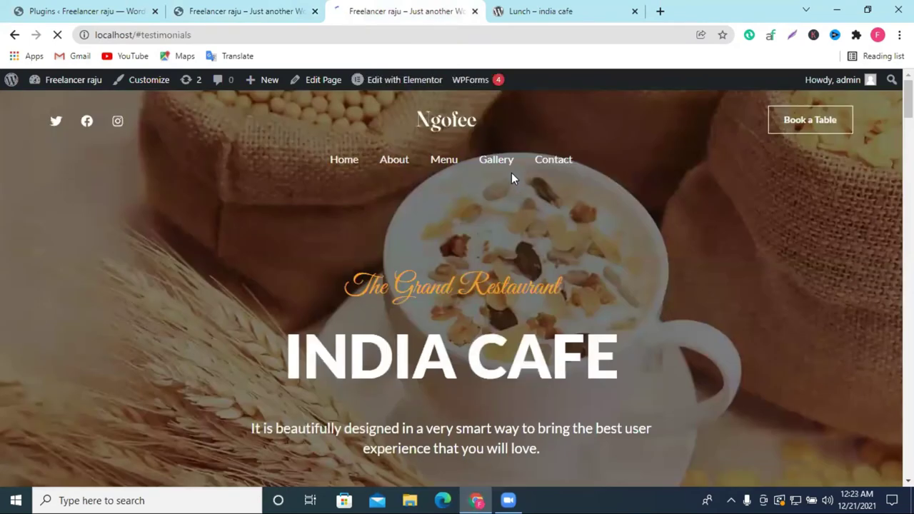
Test the reloaded header's Gallery and Menu links, and examine the page's gallery and contact sections
left_click(495, 161)
scroll(548, 171, "down", 5)
scroll(547, 170, "down", 15)
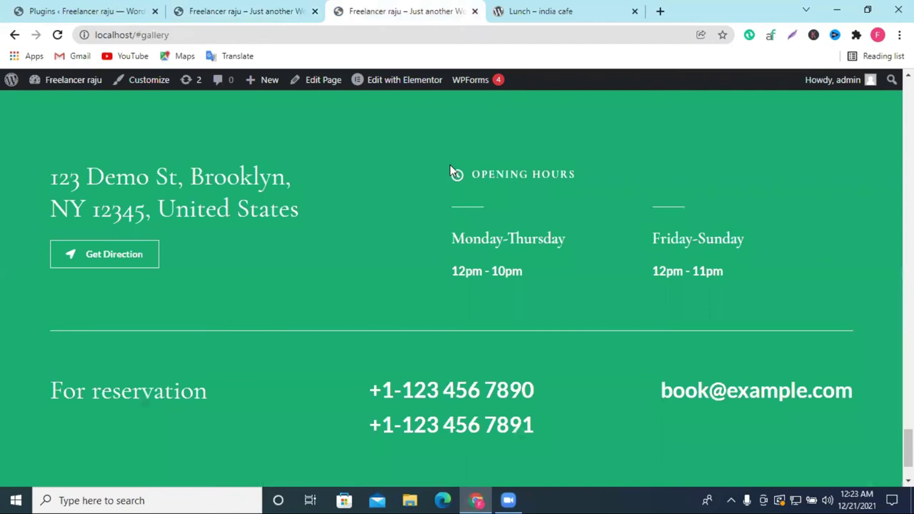
scroll(530, 319, "up", 15)
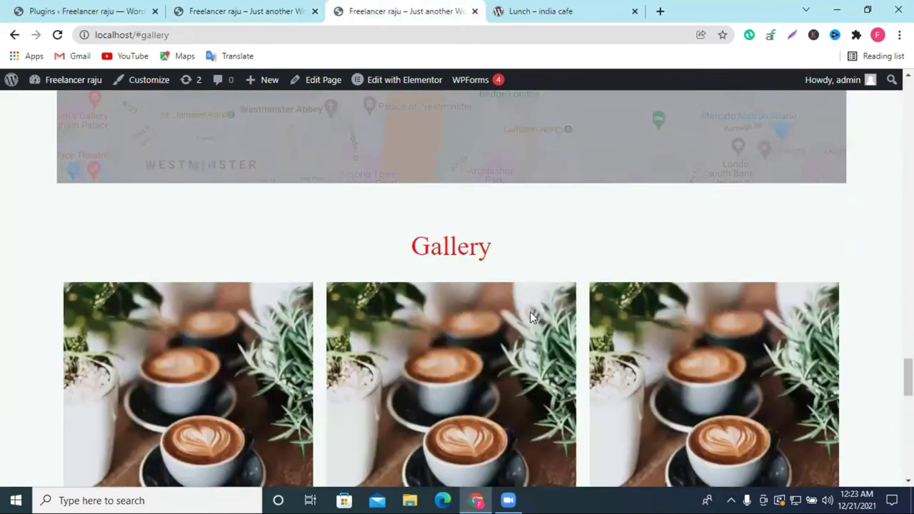
scroll(528, 308, "up", 15)
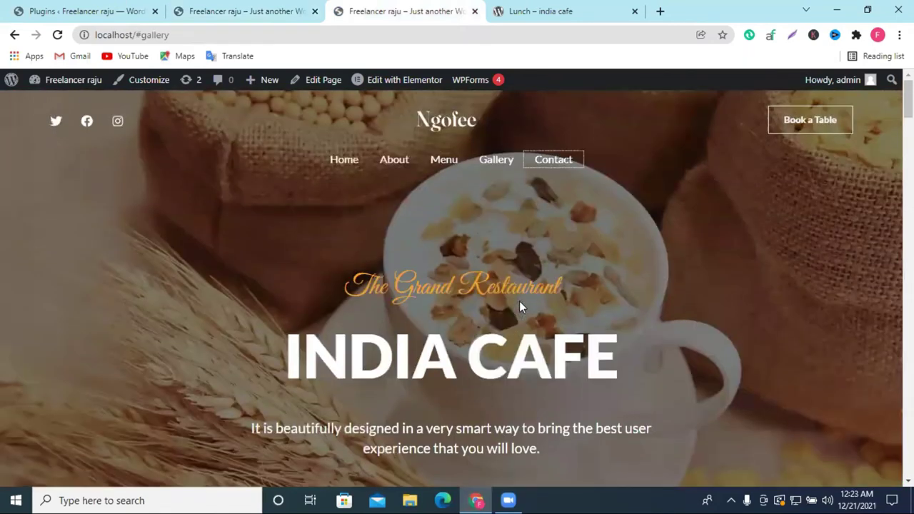
left_click(448, 165)
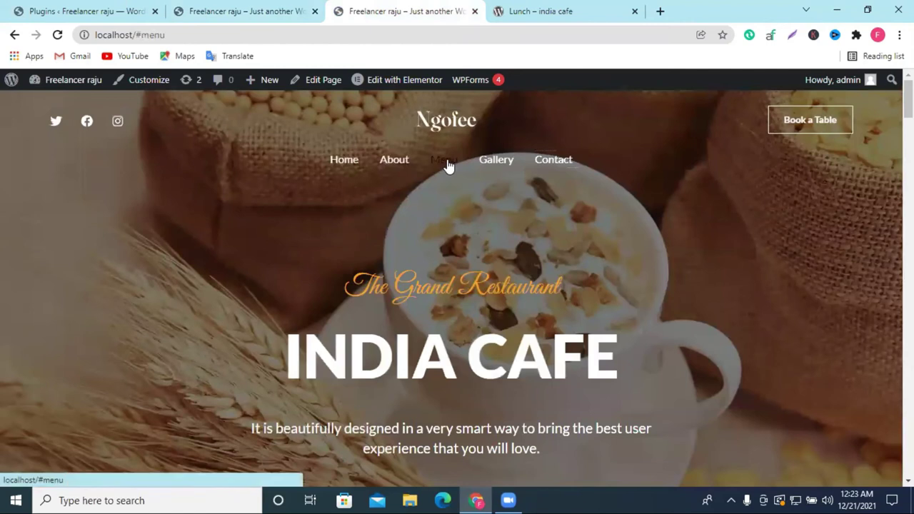
left_click(136, 34)
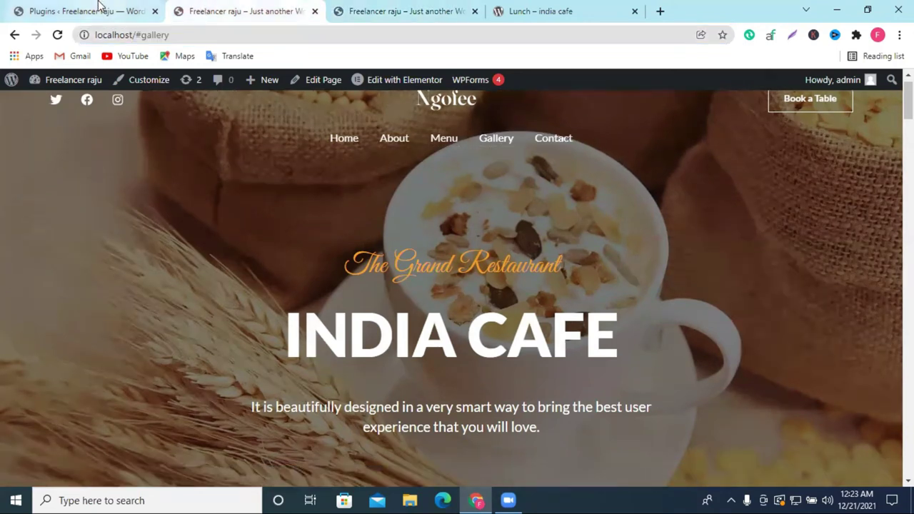
left_click(102, 10)
left_click(214, 7)
left_click(57, 7)
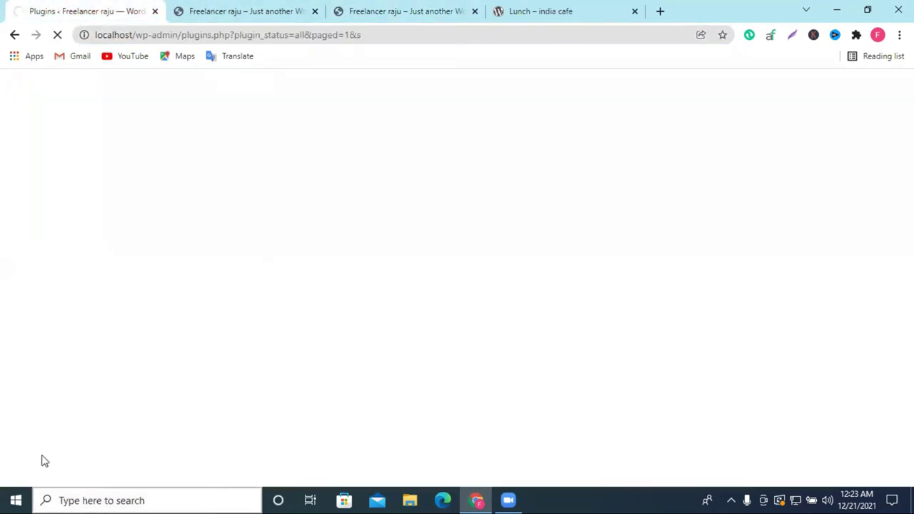
left_click(348, 8)
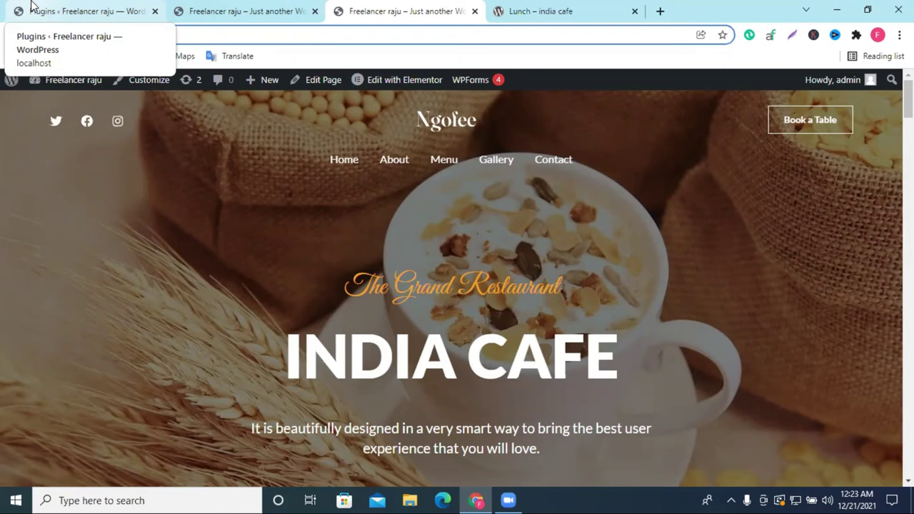
left_click(32, 10)
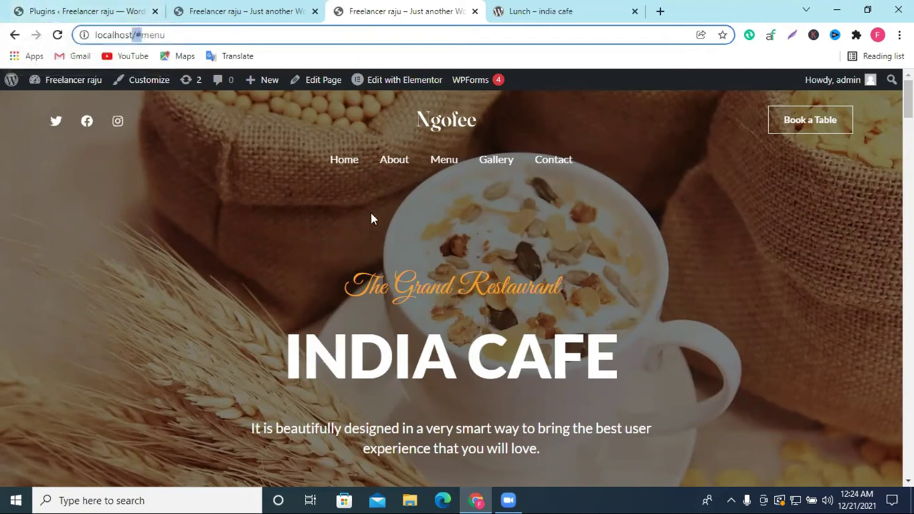
scroll(488, 142, "down", 2)
scroll(485, 147, "up", 2)
Open the list of all pages in the WordPress admin and start adding a new Menu page
left_click(116, 7)
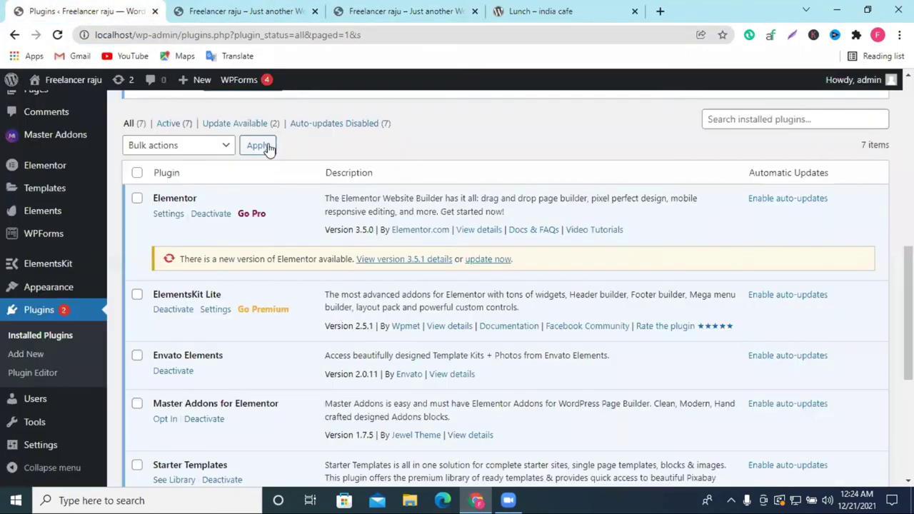
scroll(357, 257, "down", 3)
scroll(361, 297, "up", 3)
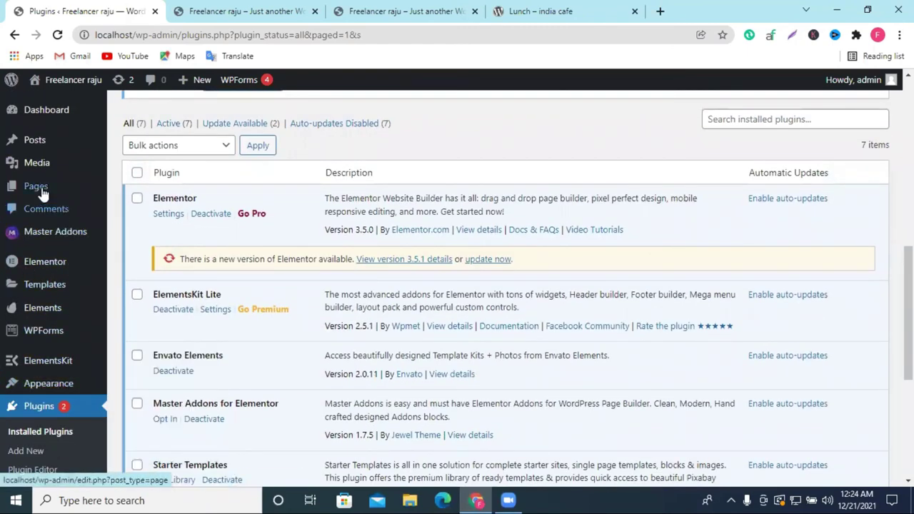
left_click(37, 187)
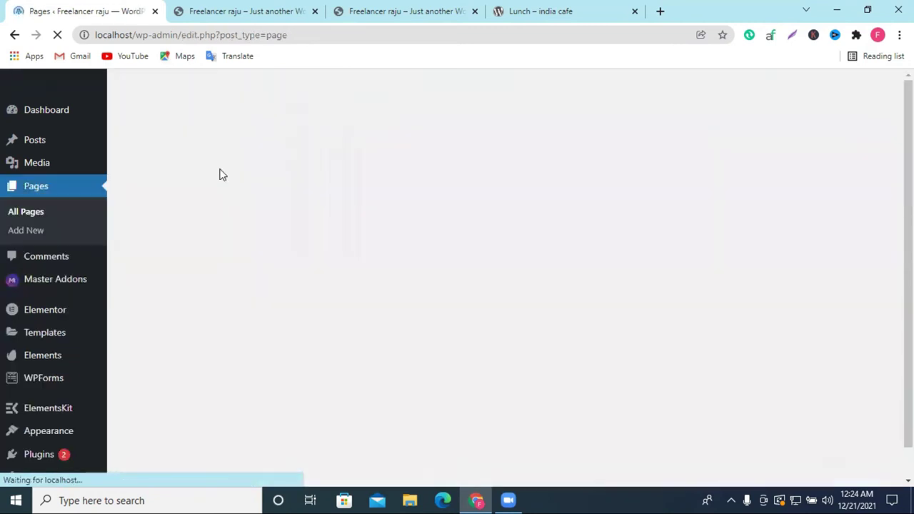
scroll(359, 209, "down", 6)
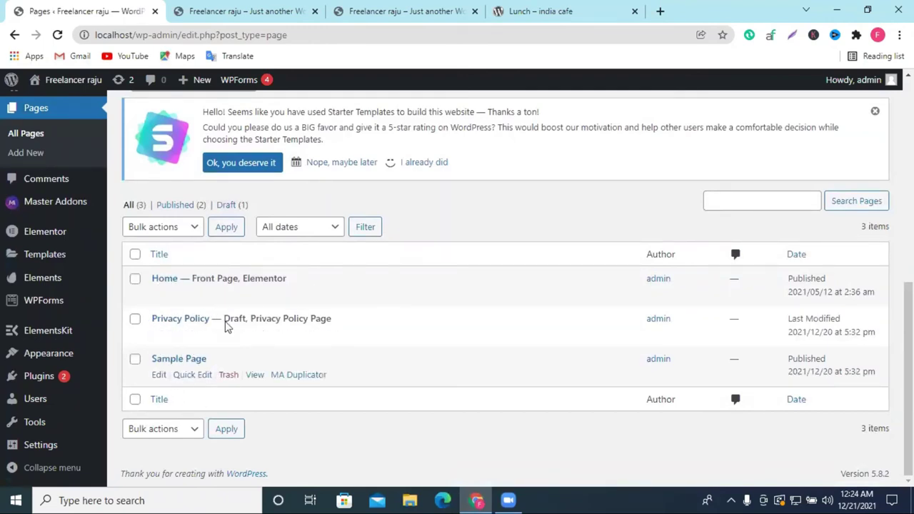
scroll(180, 361, "up", 3)
scroll(179, 359, "down", 3)
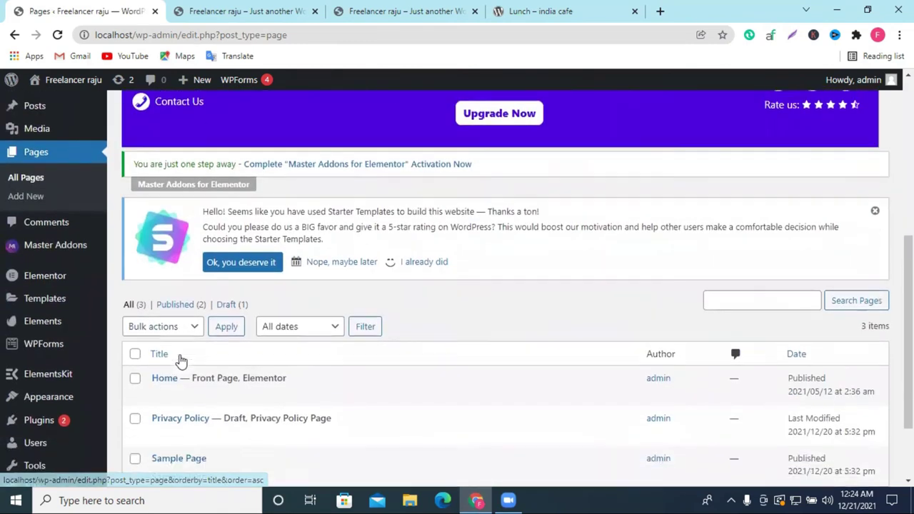
scroll(183, 214, "up", 10)
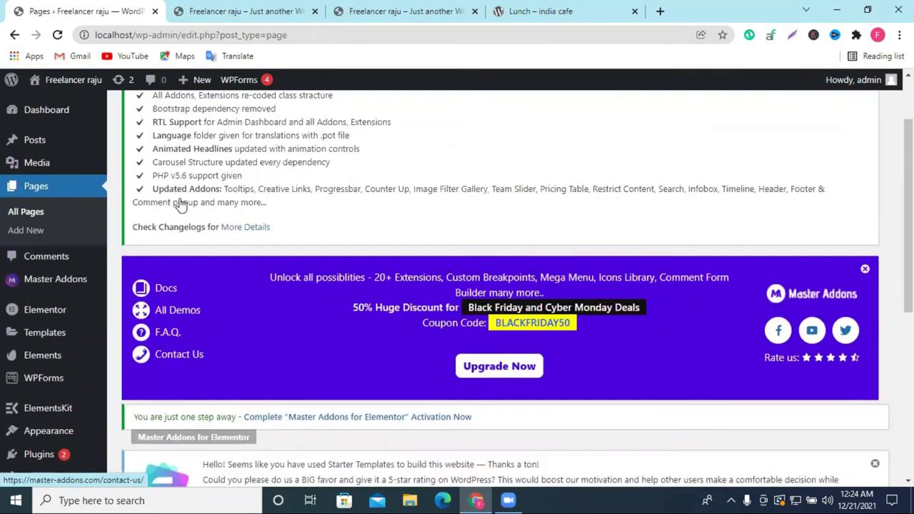
left_click(190, 116)
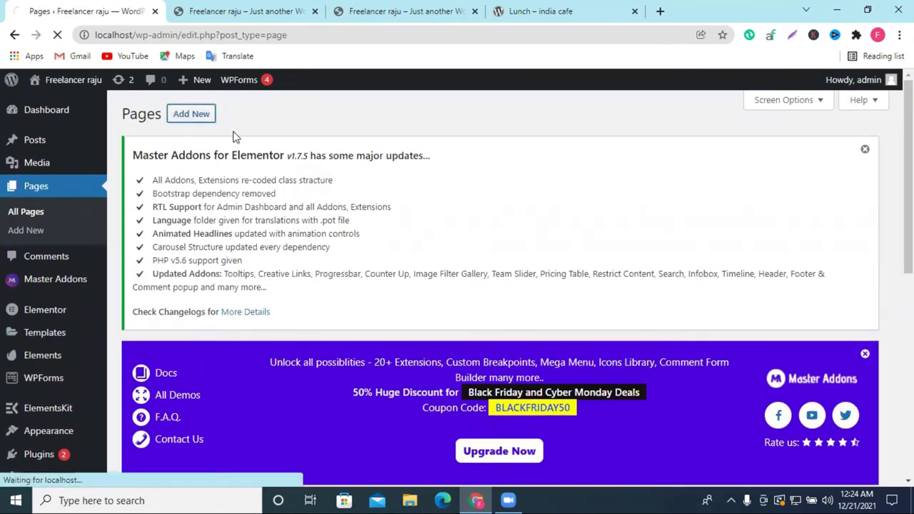
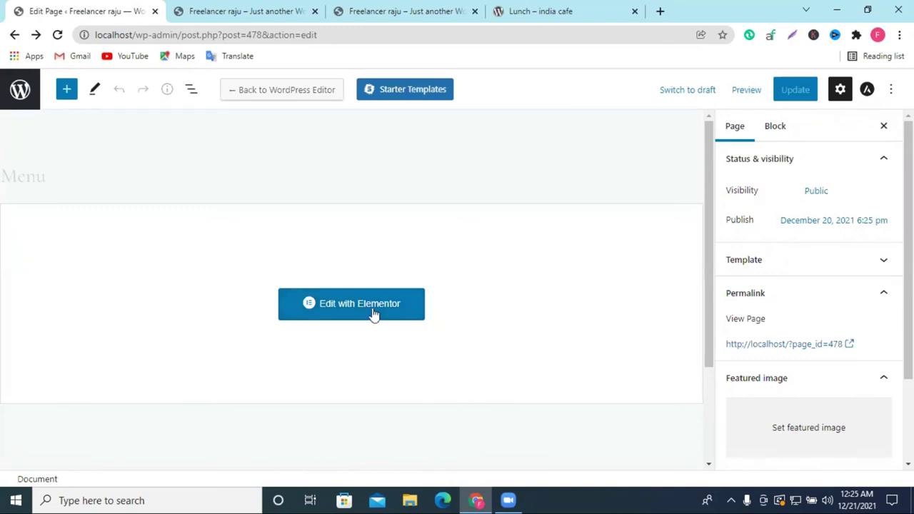
Open the Menu page in the Elementor editor, look at its empty layout and return to the list of pages
left_click(372, 307)
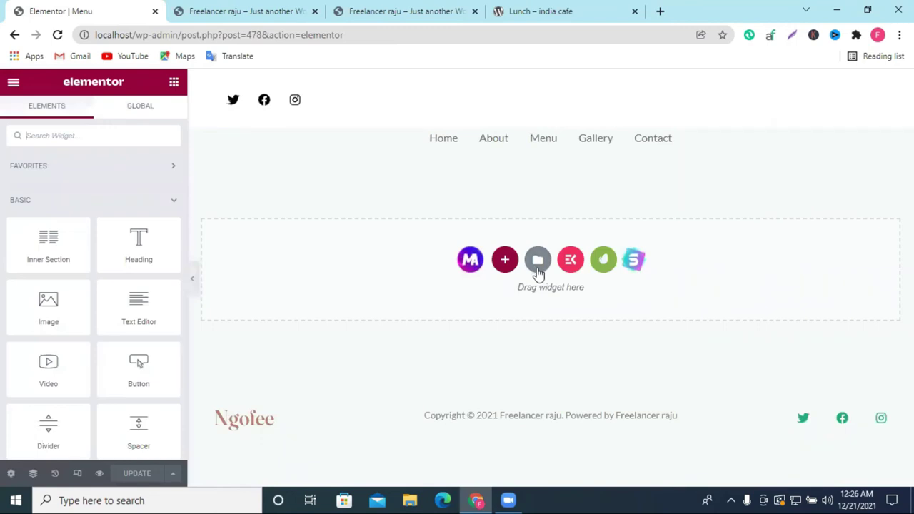
left_click(13, 37)
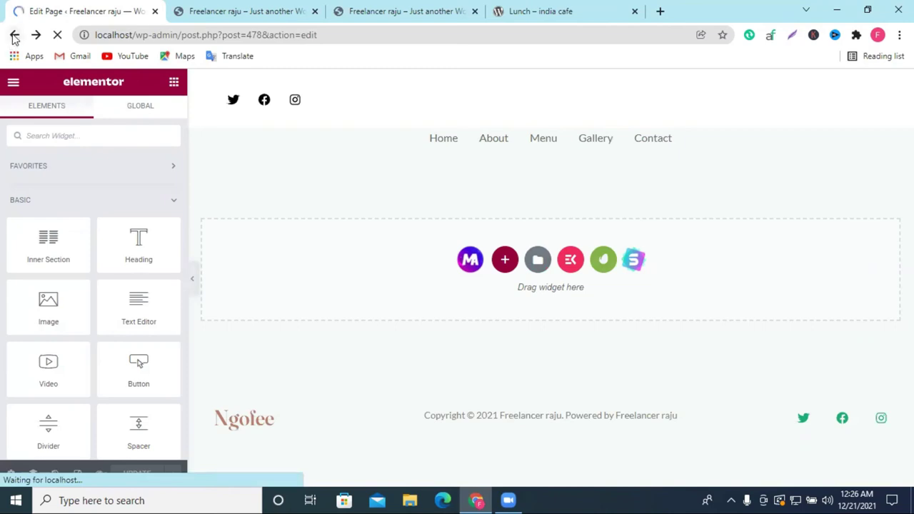
left_click(14, 37)
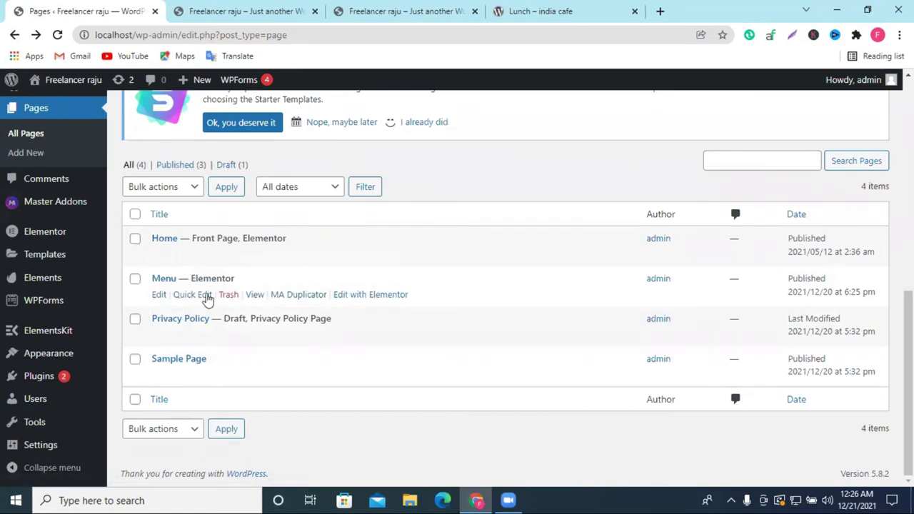
View the Menu page on the live site and copy its full URL
left_click(256, 300)
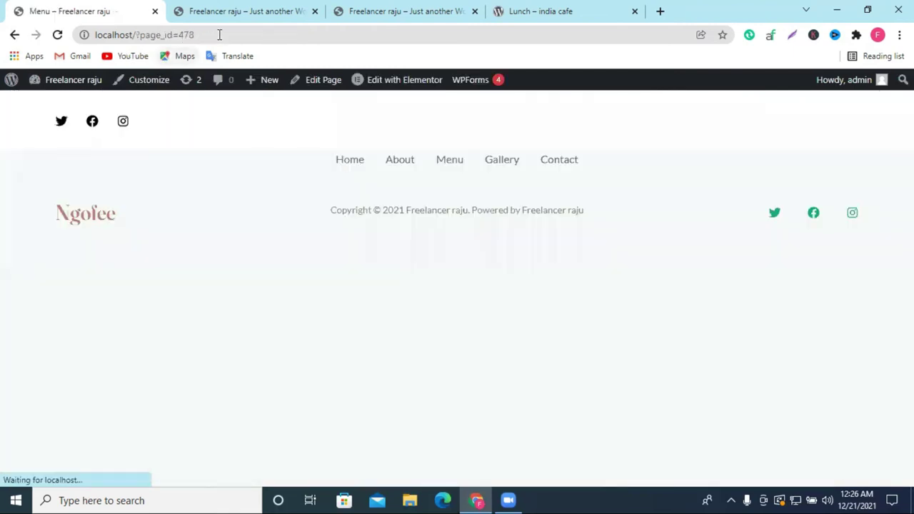
left_click(219, 35)
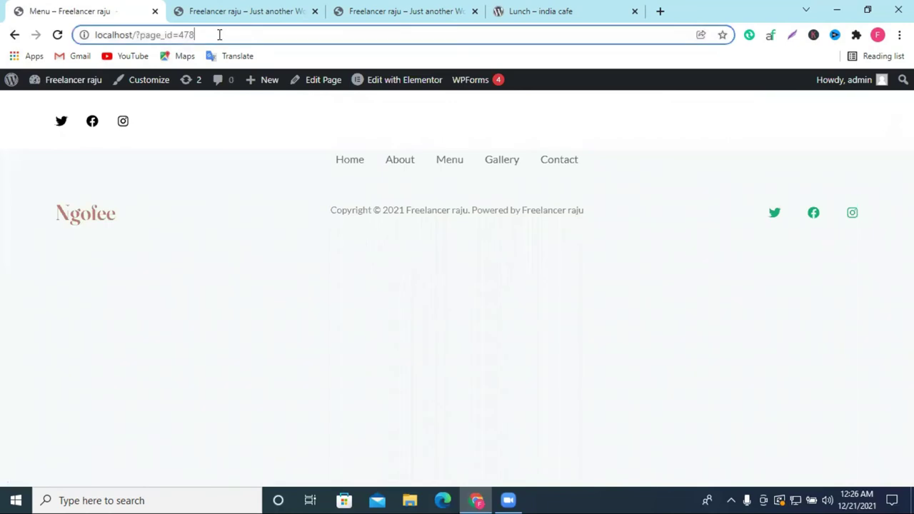
key("ctrl+a")
right_click(219, 37)
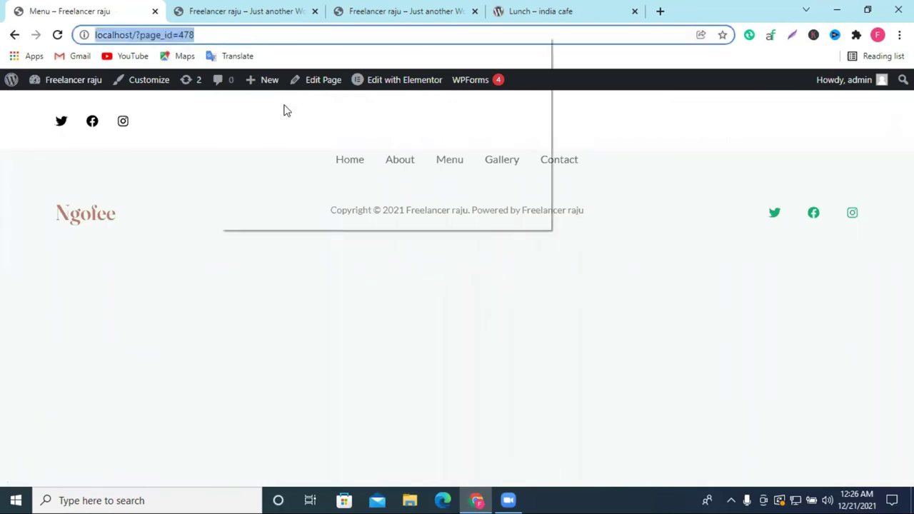
left_click(284, 110)
Open the Customizer from the home page and expand the Menu item's settings in the Primary Menu
left_click(378, 8)
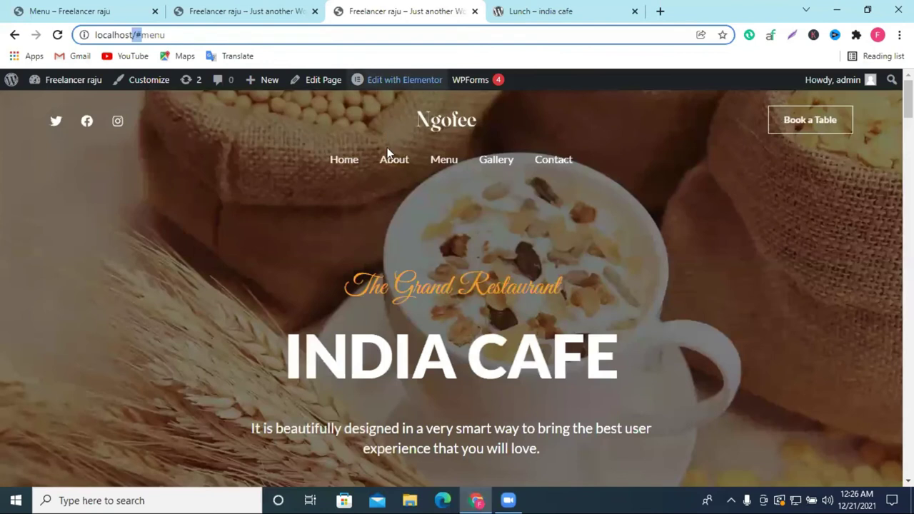
left_click(293, 83)
left_click(137, 80)
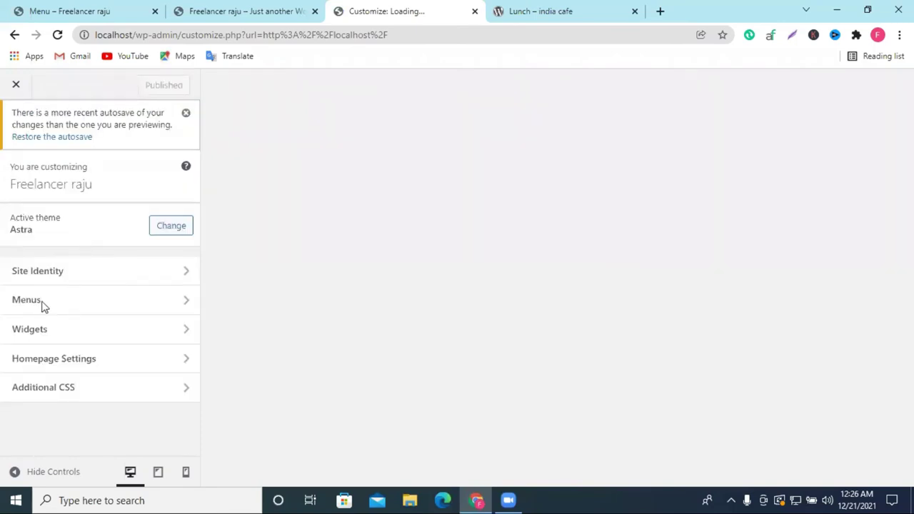
left_click(44, 286)
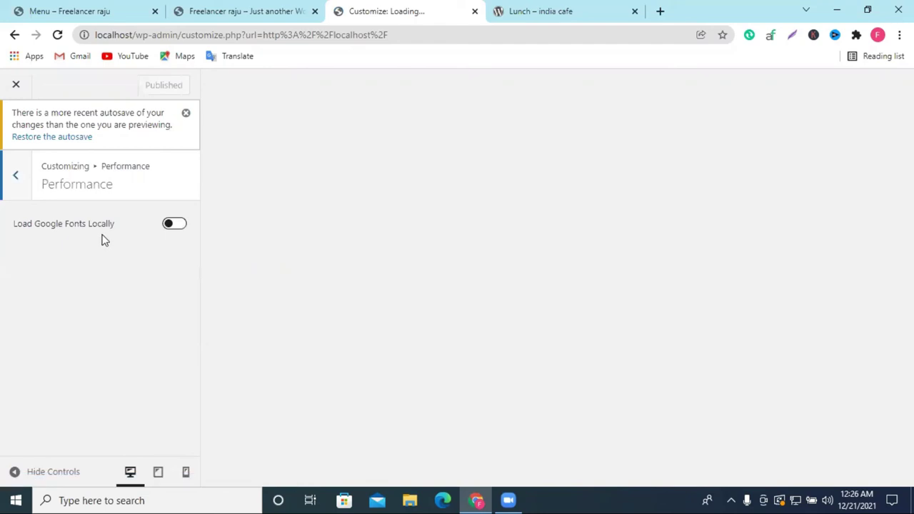
left_click(21, 175)
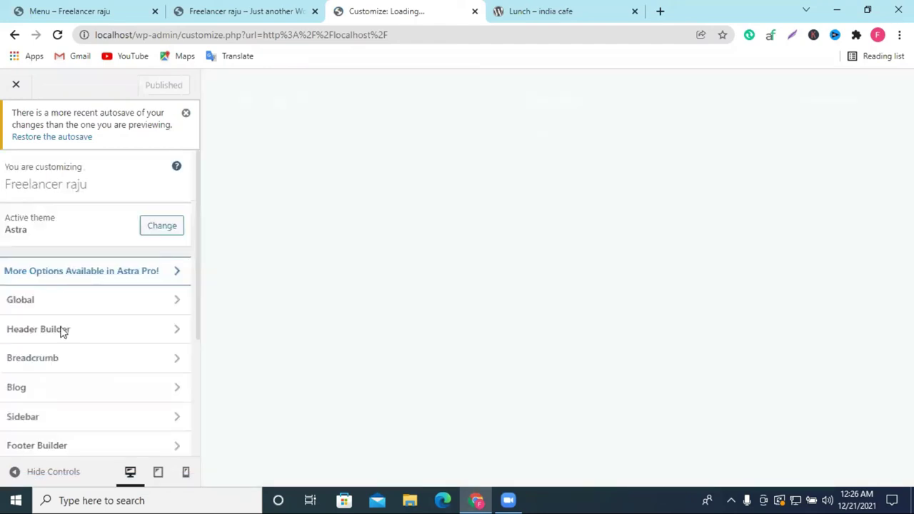
scroll(62, 371, "down", 3)
left_click(61, 373)
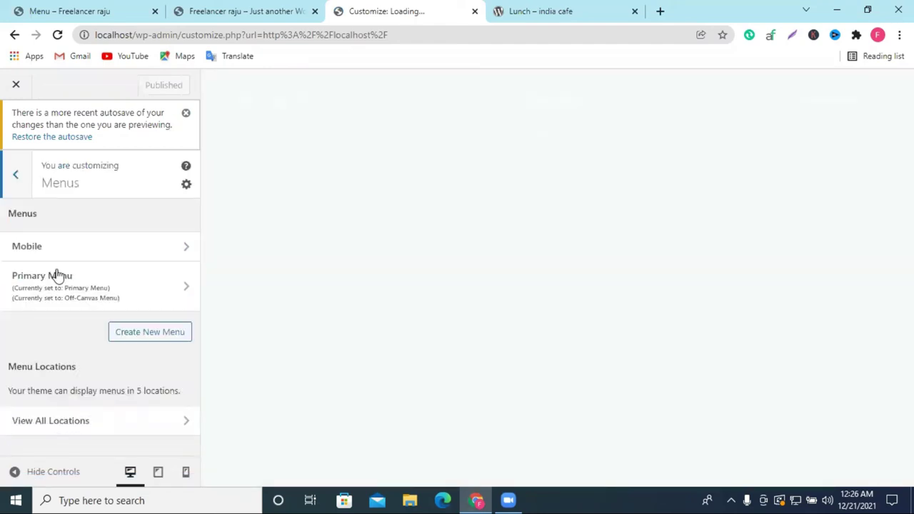
left_click(57, 273)
left_click_drag(50, 347, 166, 353)
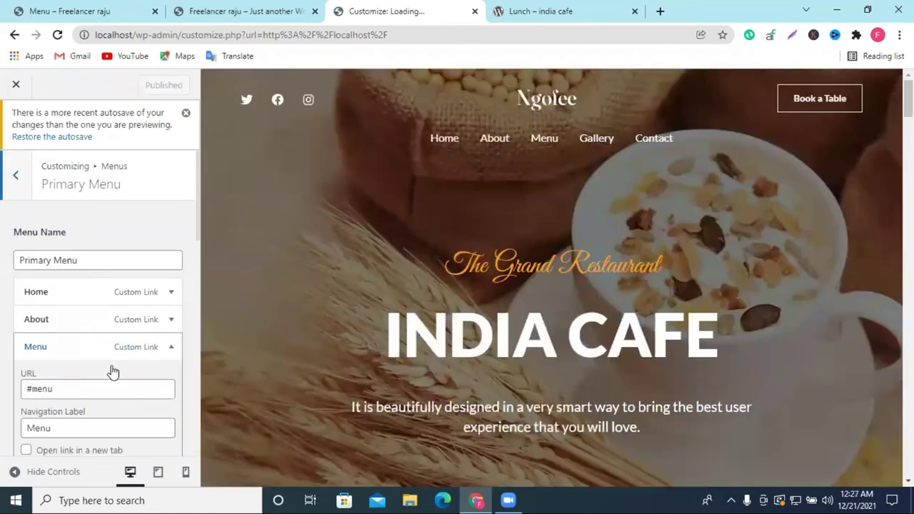
triple_click(61, 388)
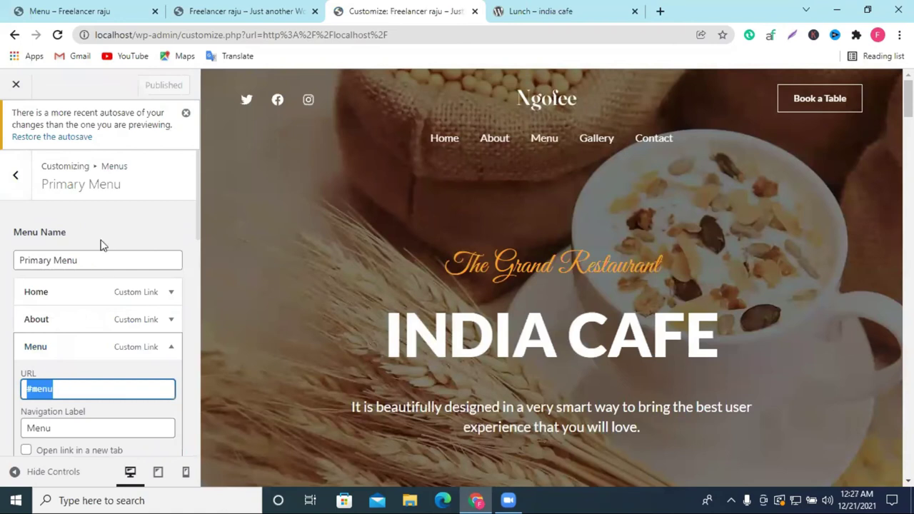
right_click(61, 391)
left_click(95, 227)
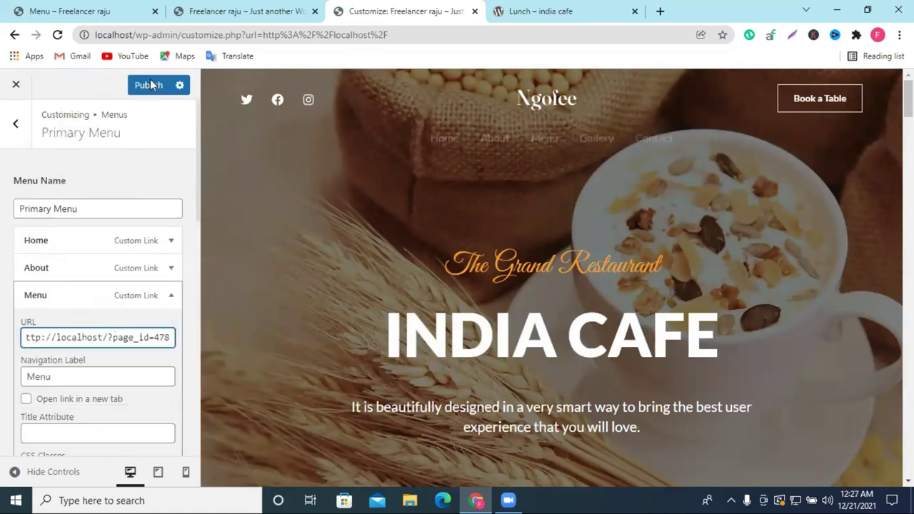
left_click(239, 207)
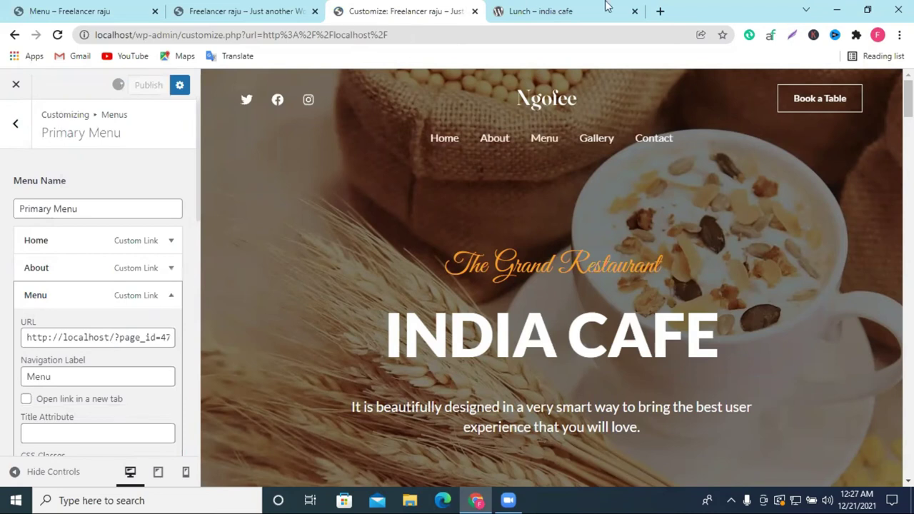
Return to the live home page and test the header's Menu link
left_click(14, 37)
left_click(13, 38)
left_click(452, 165)
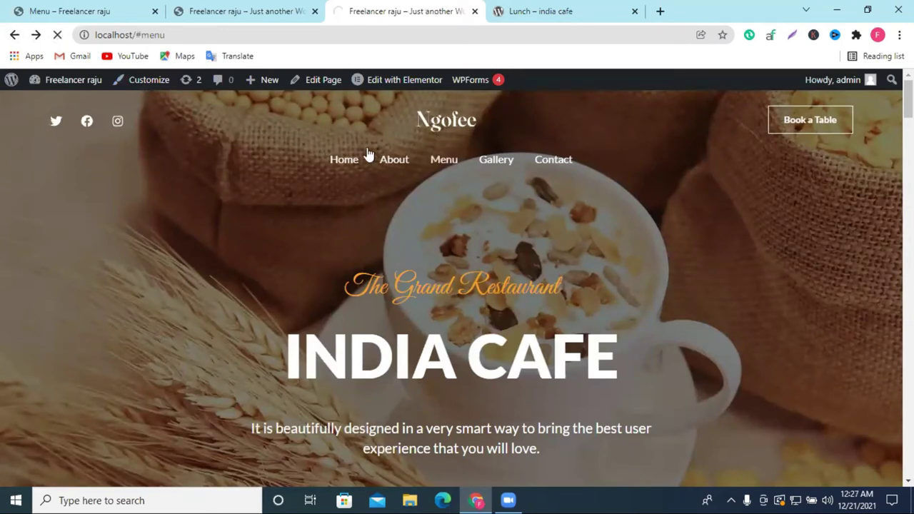
Follow the header's Menu link, then open both the Menu page and the home page for editing in Elementor
left_click(449, 163)
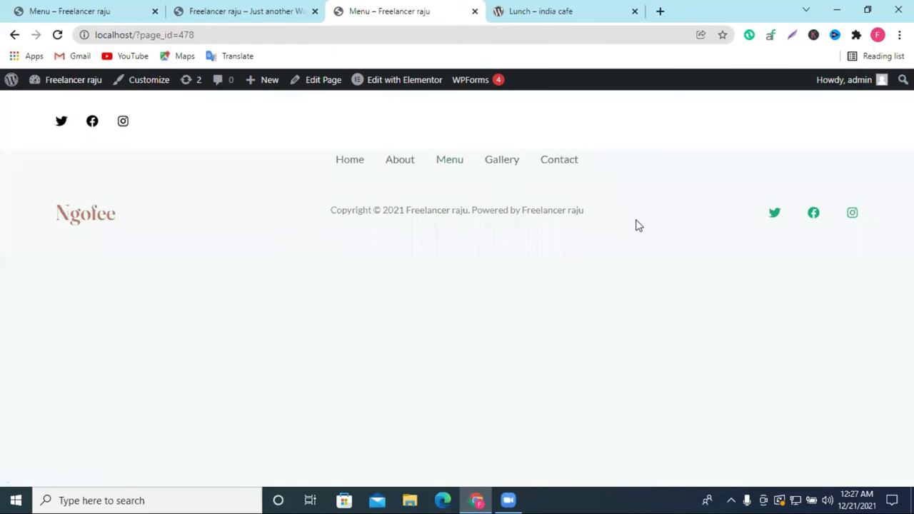
left_click(391, 84)
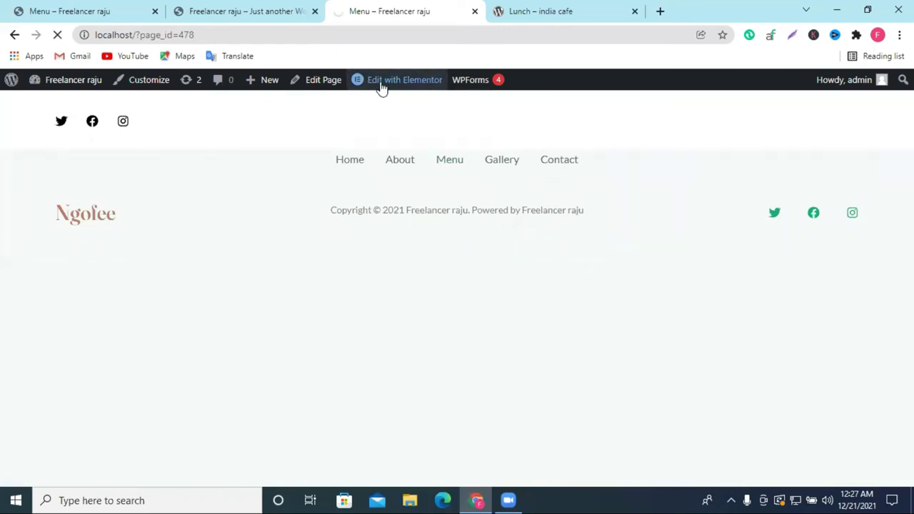
mouse_move(384, 87)
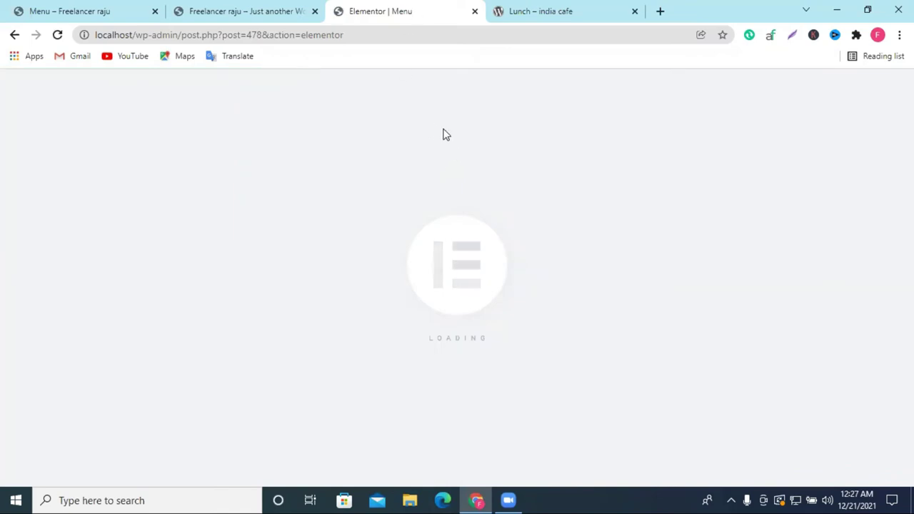
left_click(228, 10)
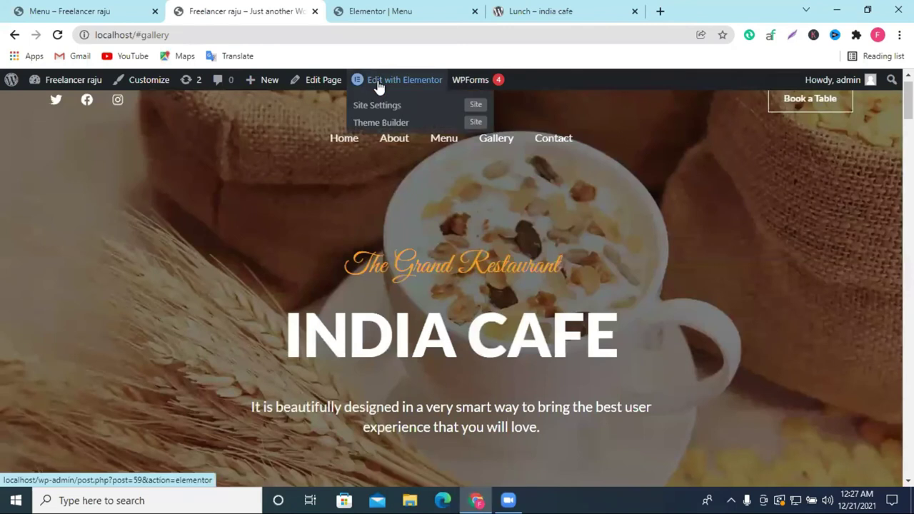
key("ctrl+Tab")
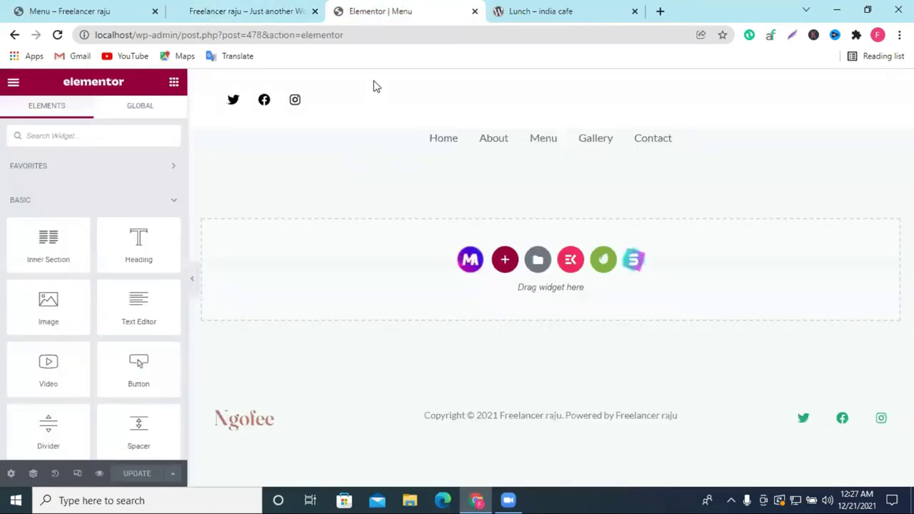
key("ctrl+shift+Tab")
left_click(390, 79)
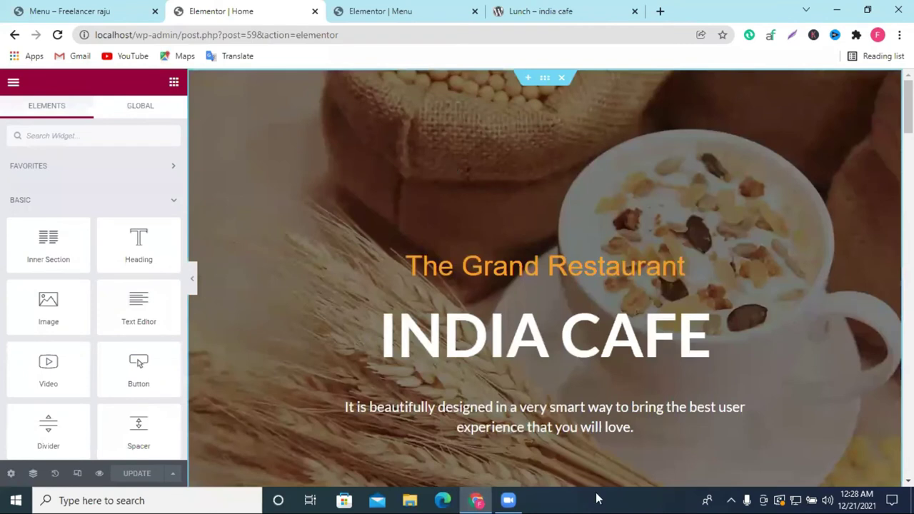
Copy the food list section below the "Our Speciality" heading on the home page
scroll(626, 341, "down", 4)
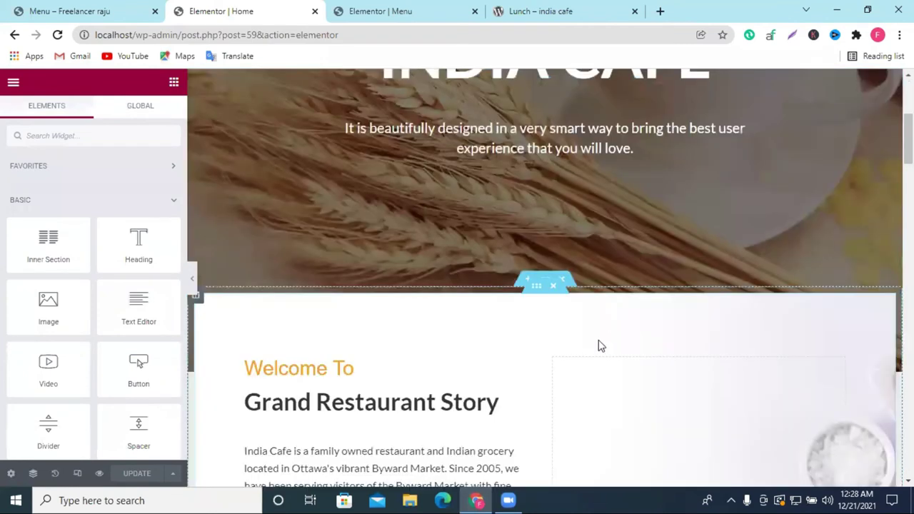
scroll(599, 345, "down", 6)
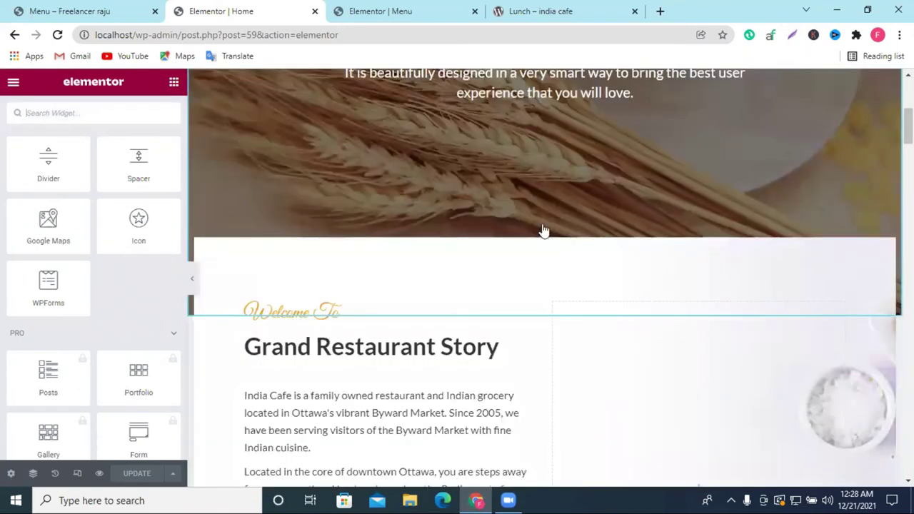
scroll(543, 228, "down", 5)
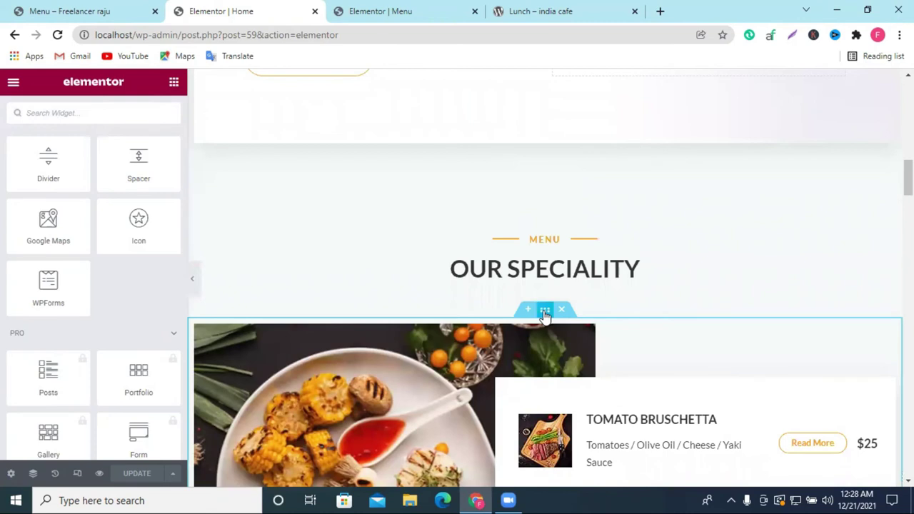
right_click(582, 327)
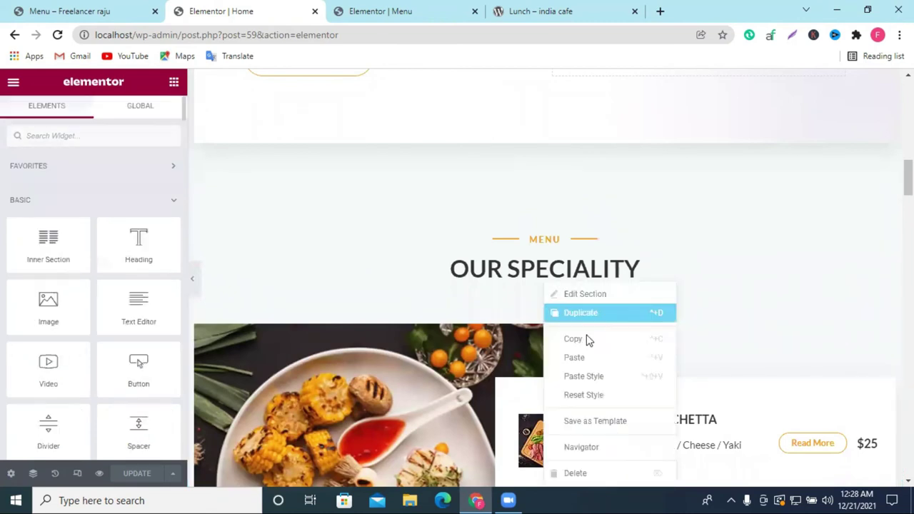
left_click(587, 339)
Paste the copied food list section into the empty content area of the Menu page
left_click(434, 7)
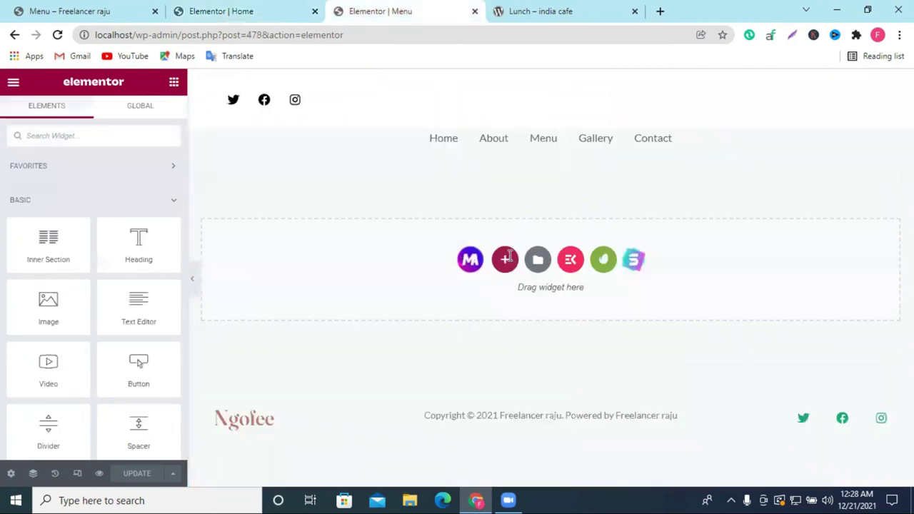
left_click(506, 259)
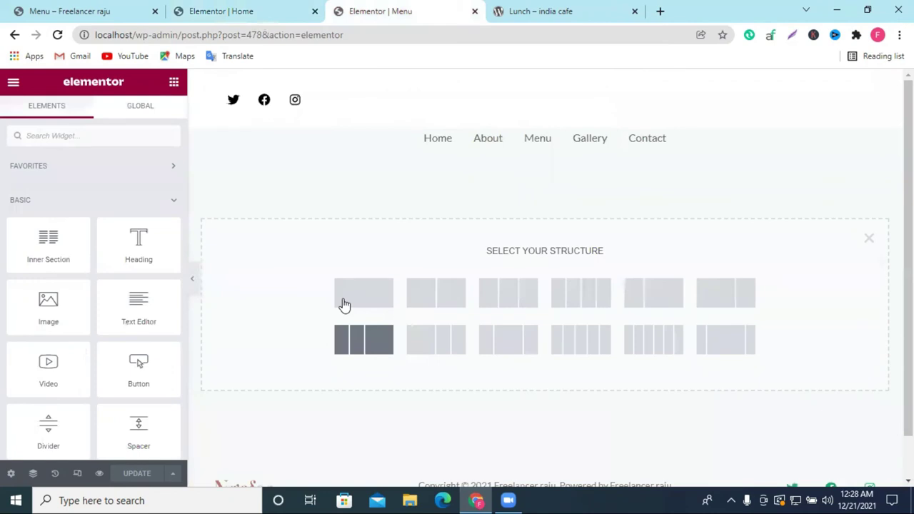
right_click(294, 284)
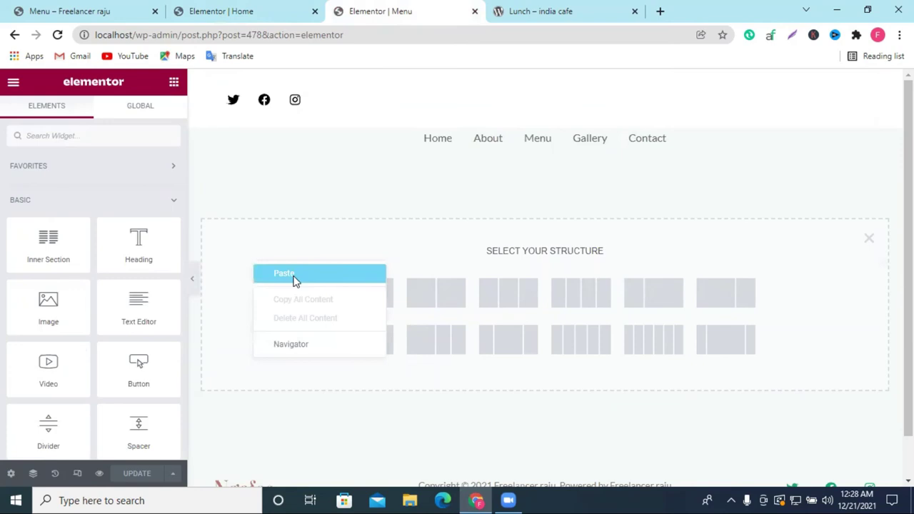
left_click(295, 274)
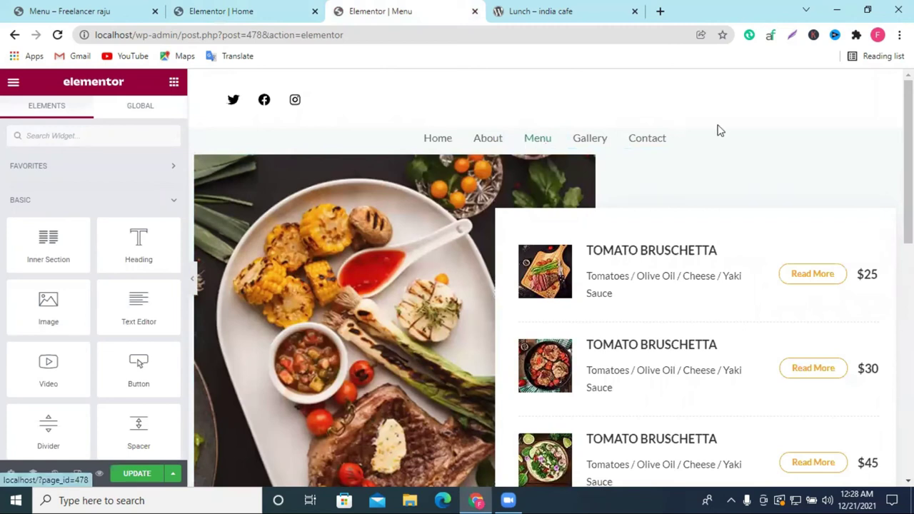
Set the Menu page's layout to Theme in its page settings
scroll(99, 379, "down", 1)
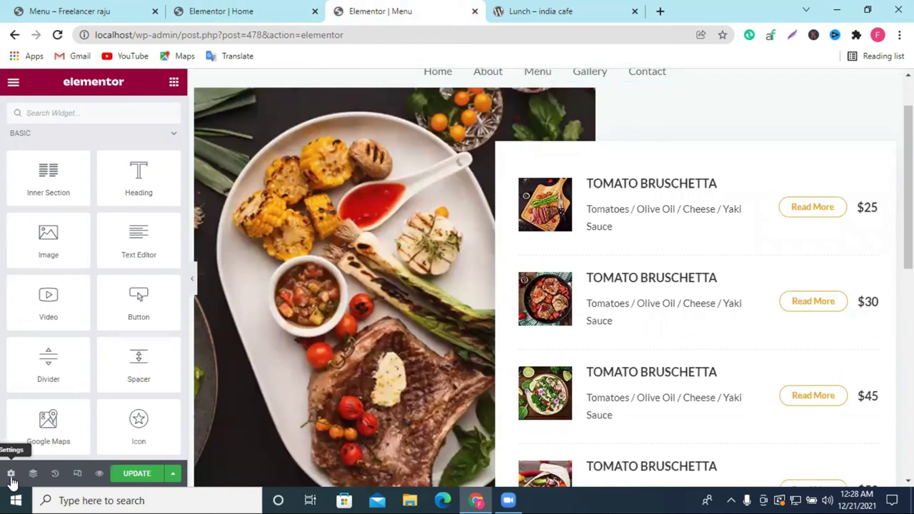
left_click(10, 477)
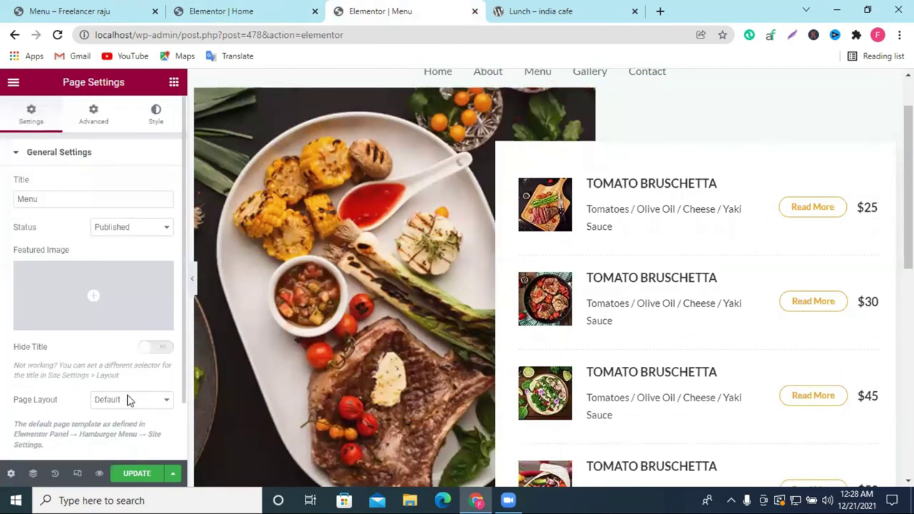
scroll(122, 341, "down", 1)
left_click(121, 337)
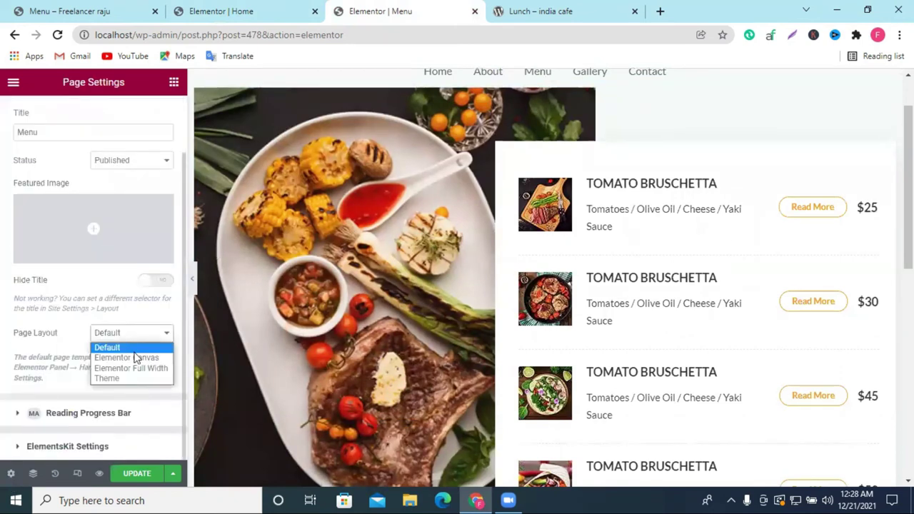
left_click(118, 385)
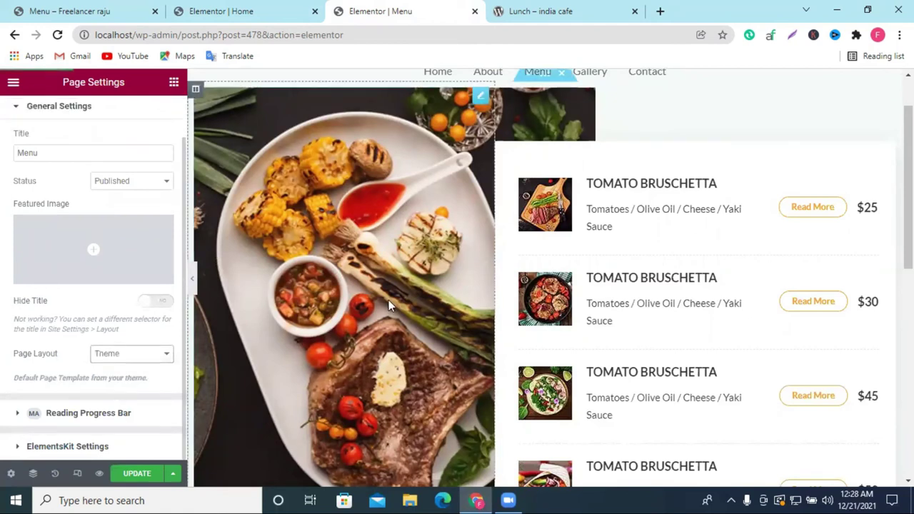
scroll(388, 300, "up", 1)
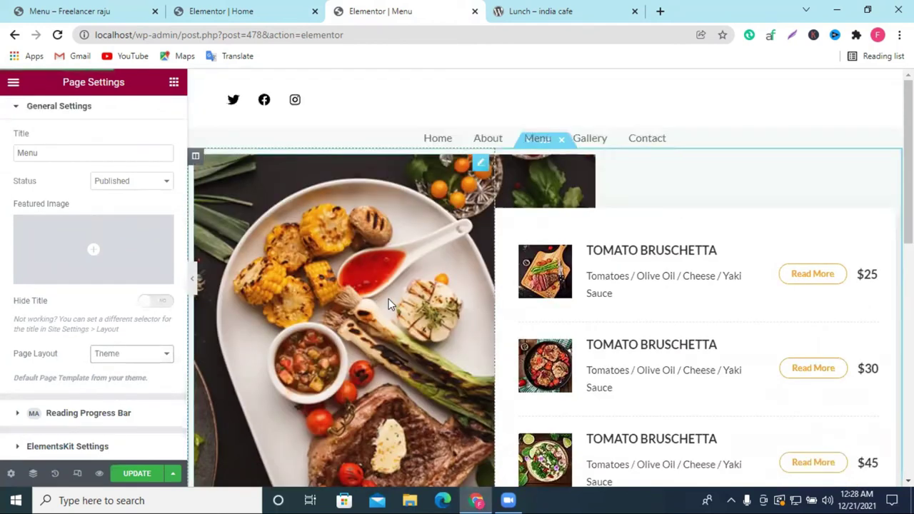
Change the Menu page's layout to Elementor Canvas and look over the page
left_click(114, 357)
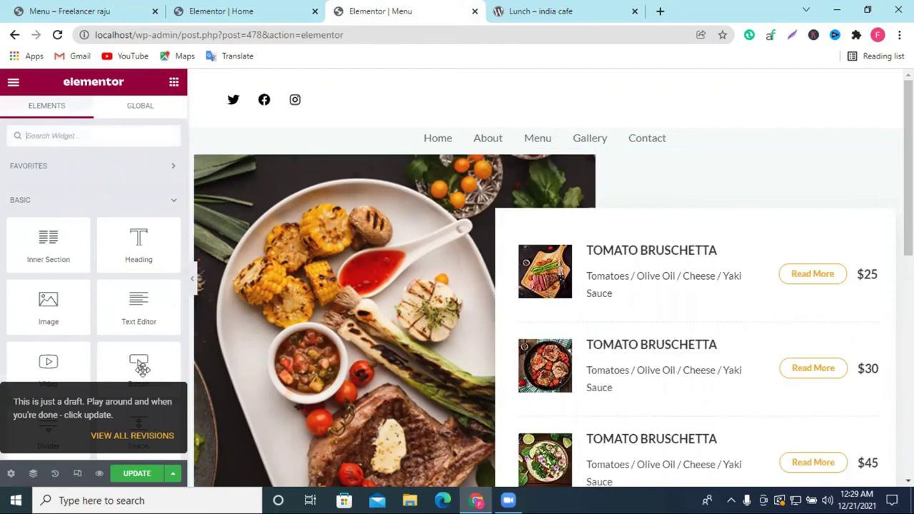
scroll(138, 399, "down", 1)
left_click(120, 440)
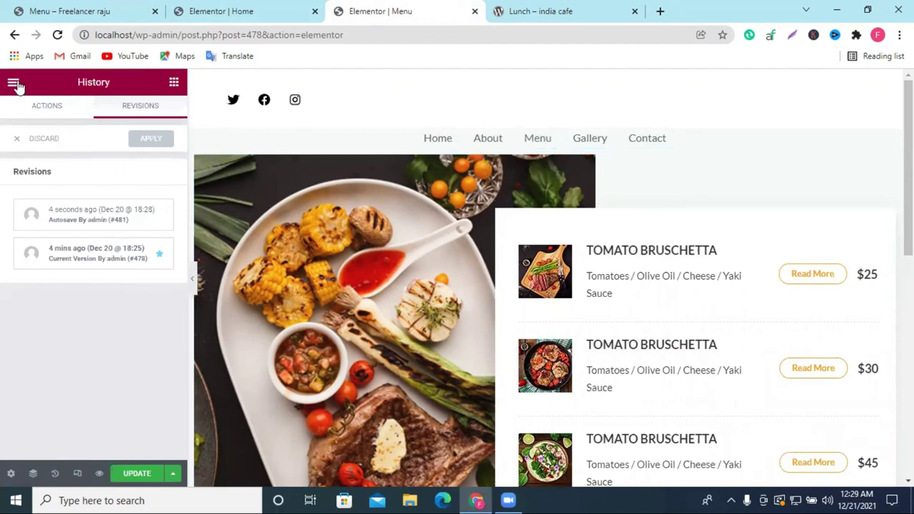
left_click(10, 474)
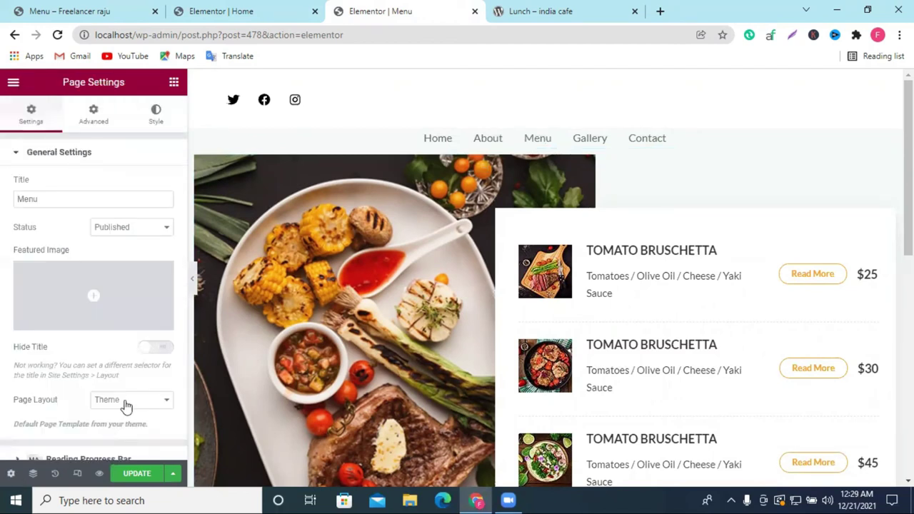
left_click(125, 402)
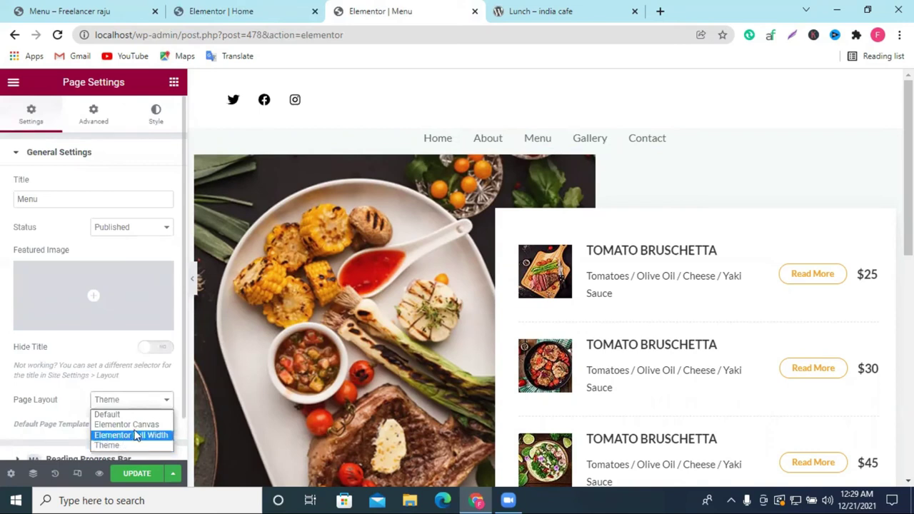
left_click(133, 425)
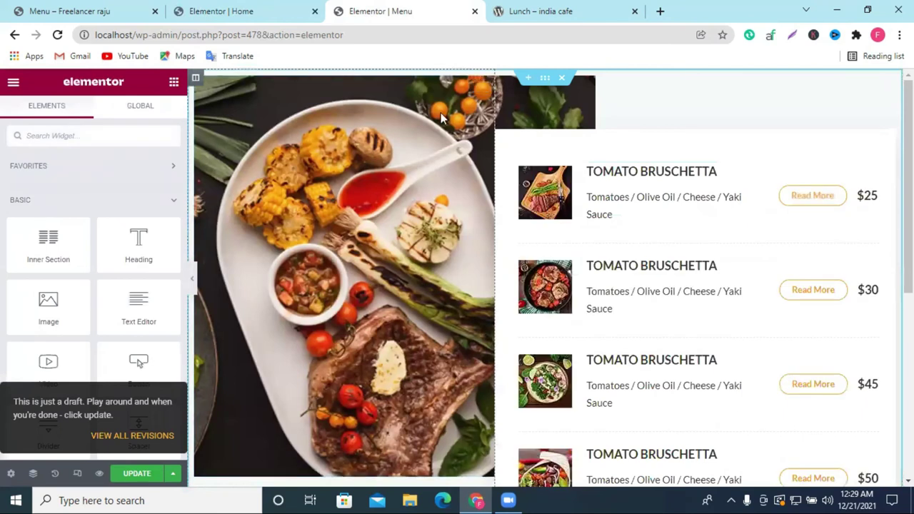
scroll(464, 129, "down", 2)
scroll(483, 99, "up", 2)
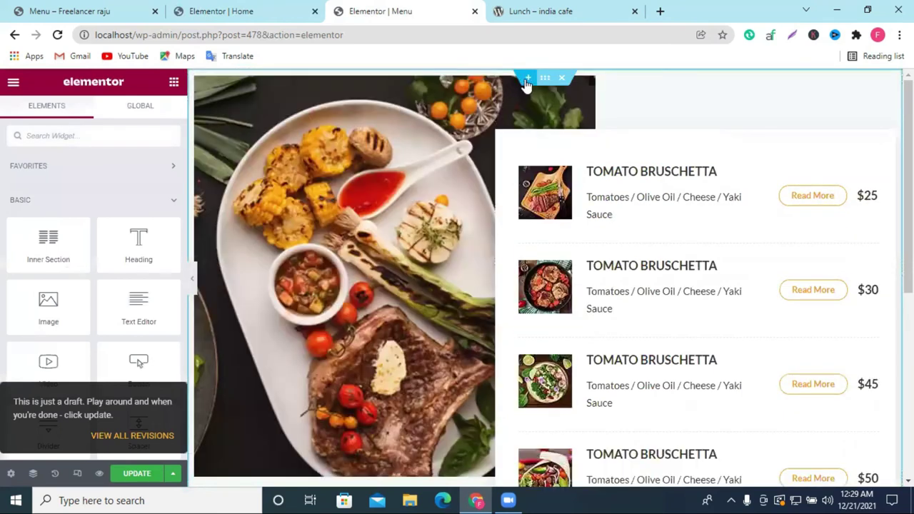
Add an empty single-column section above the food list on the Menu page, consulting the home page's hero section for comparison
left_click(527, 78)
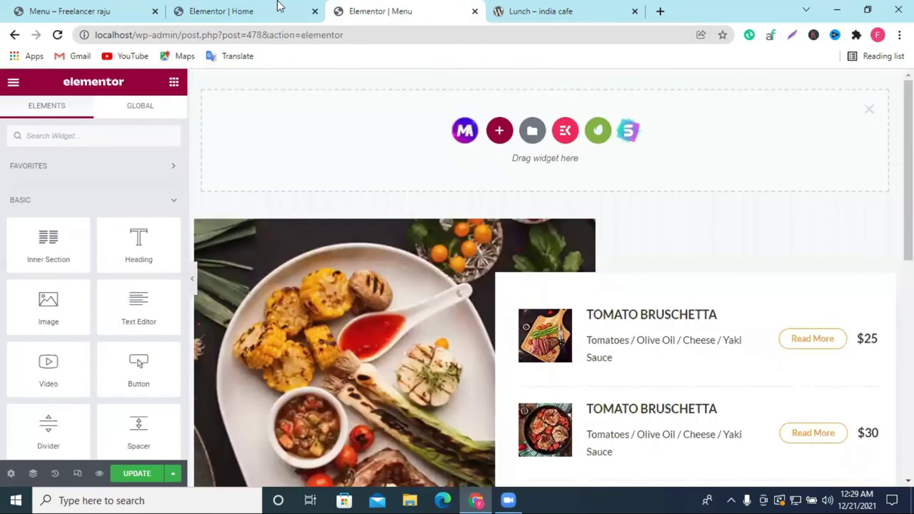
left_click(277, 9)
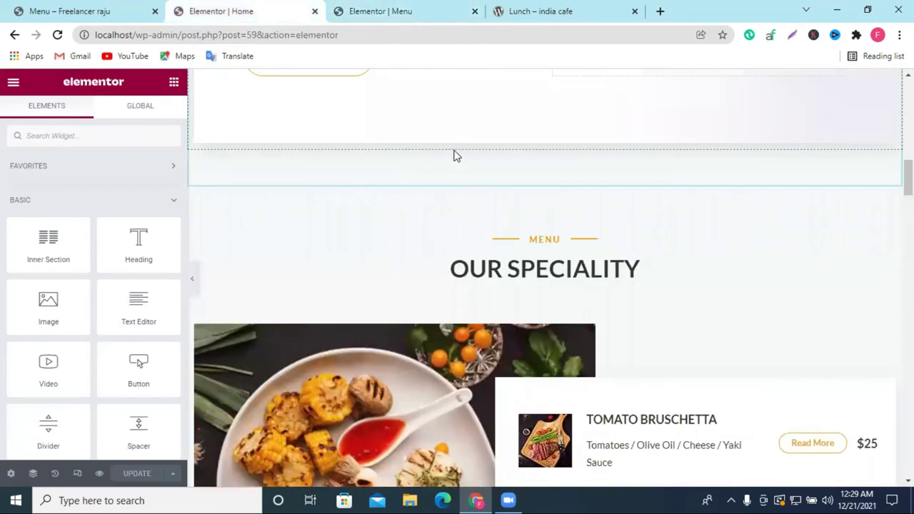
scroll(499, 85, "up", 10)
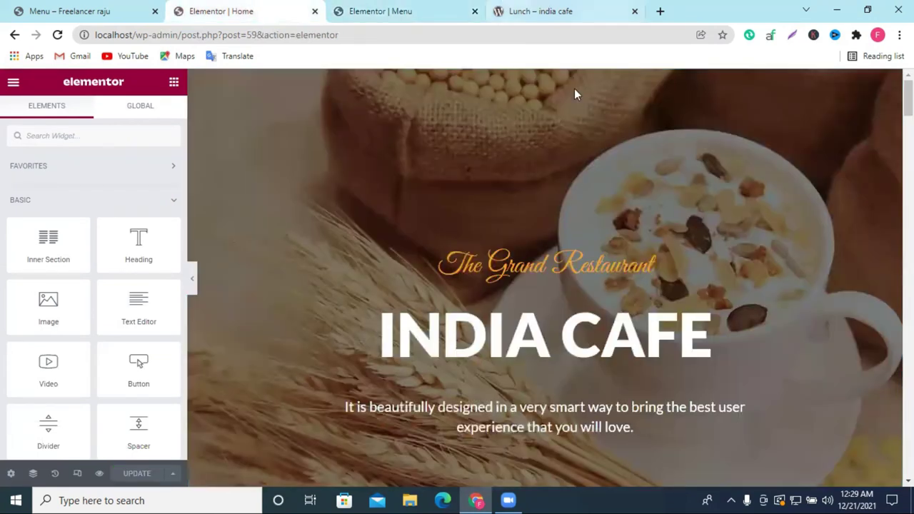
left_click(541, 11)
left_click(377, 8)
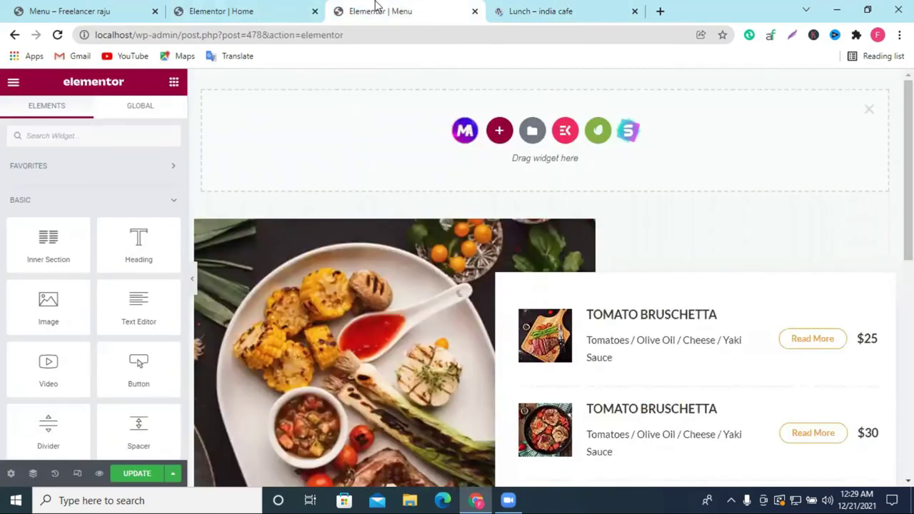
left_click(264, 6)
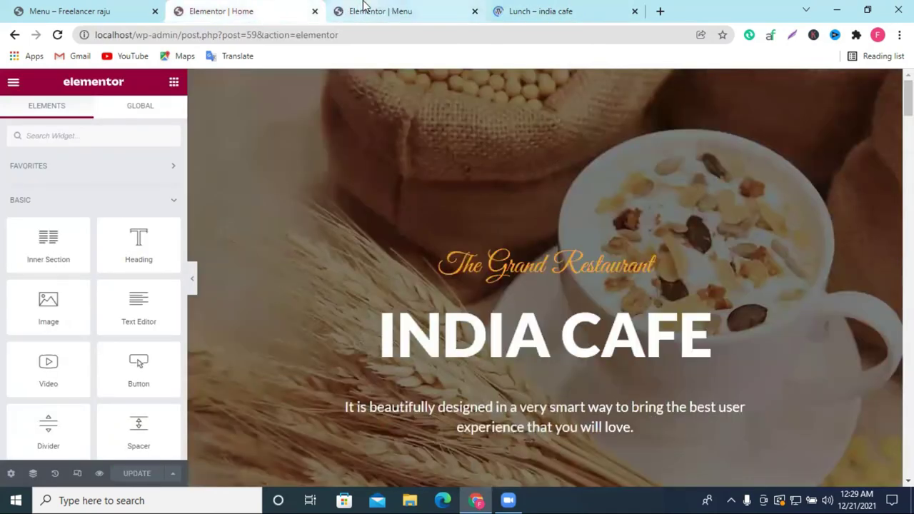
left_click(364, 5)
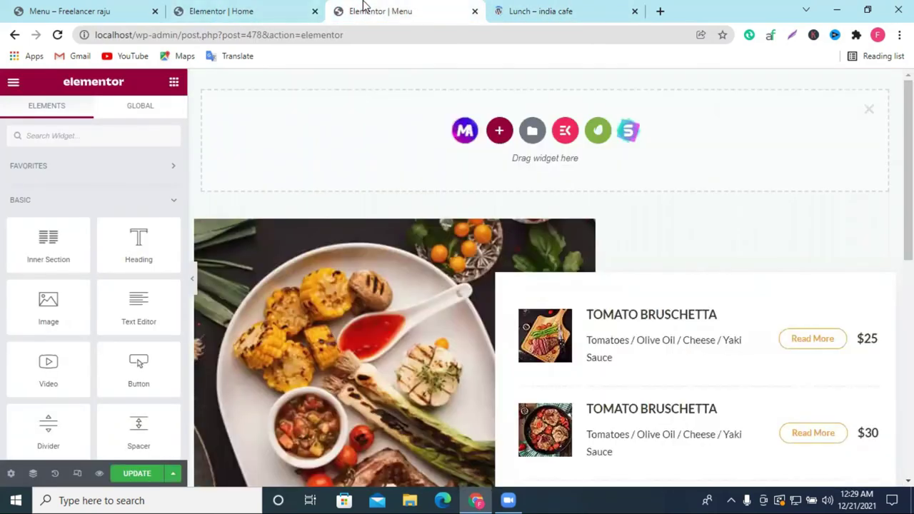
left_click(11, 474)
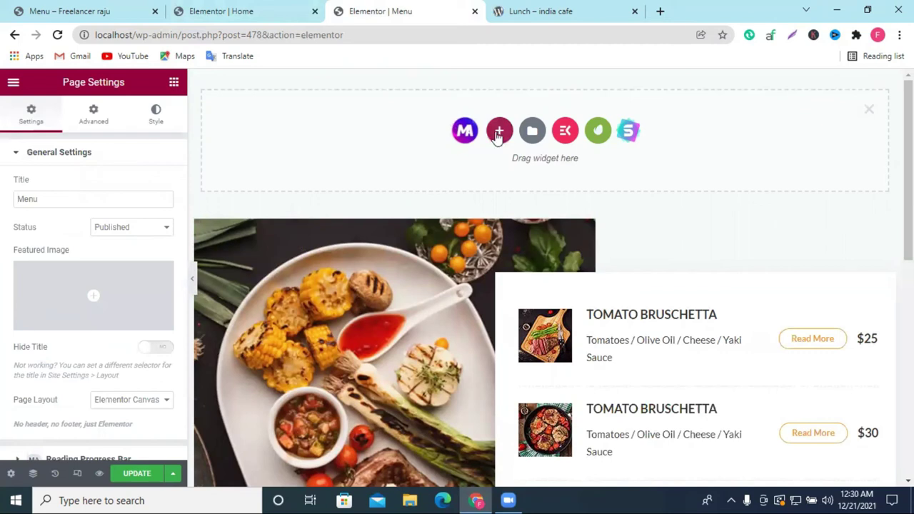
left_click(498, 132)
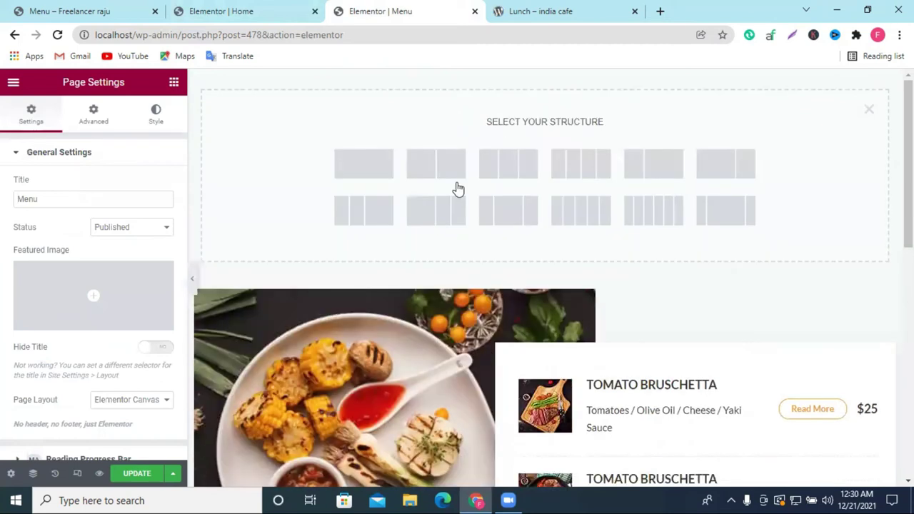
left_click(513, 214)
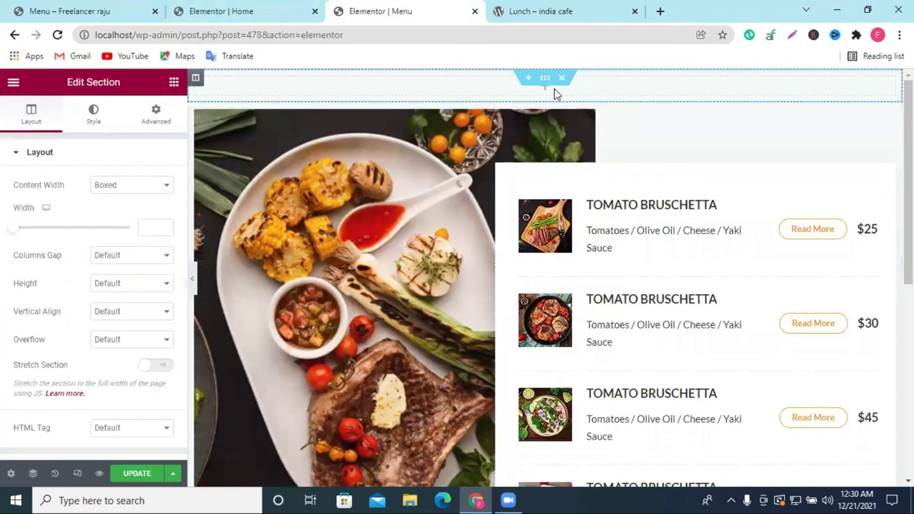
left_click(554, 90)
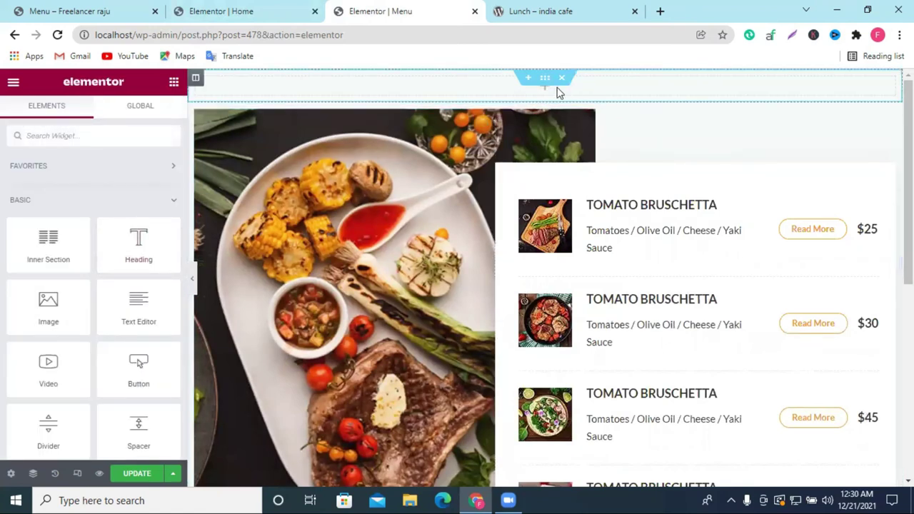
Add an Image widget to the empty section above the food list and insert the café window photo with the RELAX sign
left_click_drag(61, 312, 638, 99)
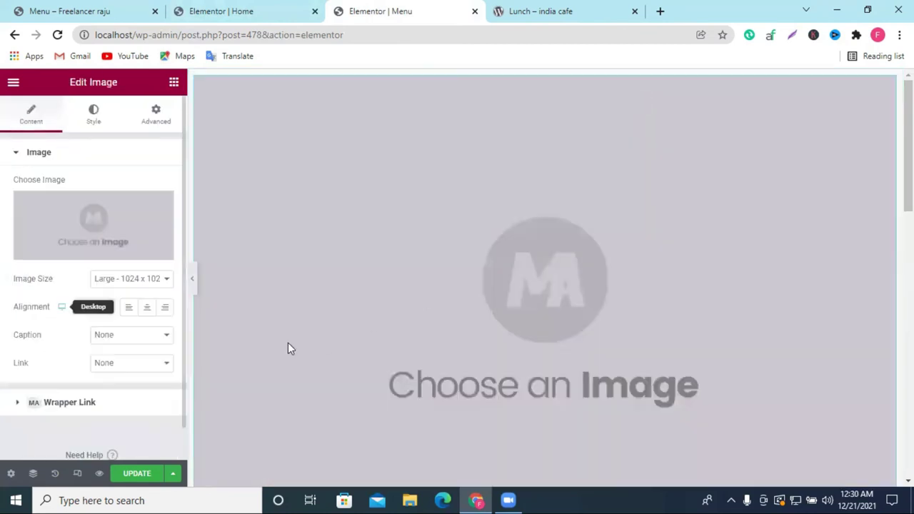
left_click(98, 213)
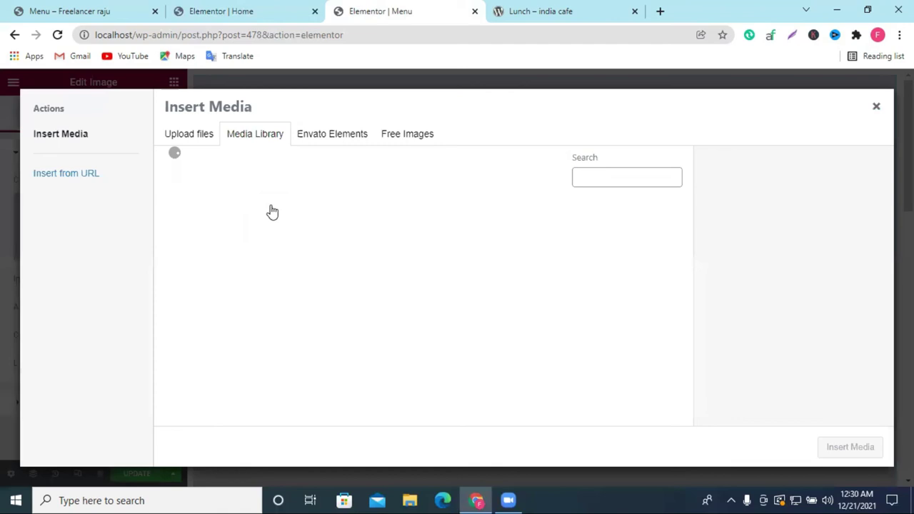
scroll(269, 210, "down", 5)
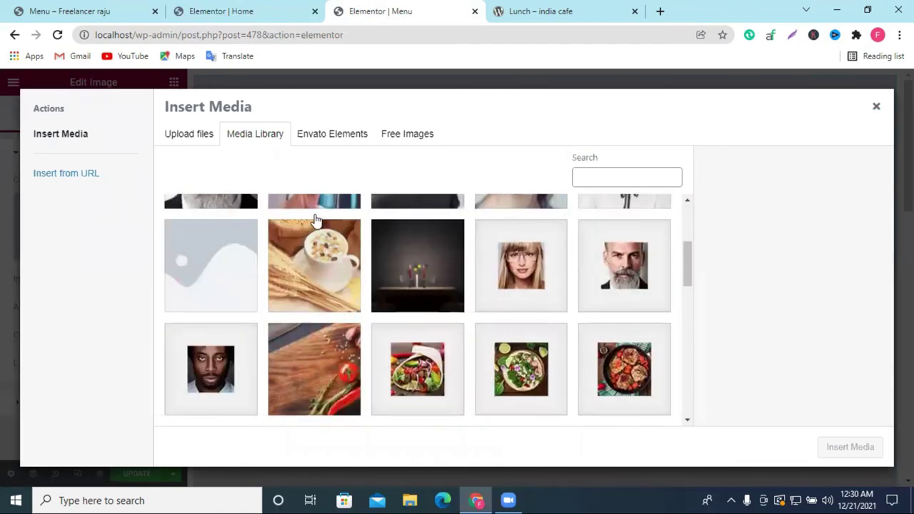
scroll(336, 235, "up", 2)
scroll(343, 299, "down", 4)
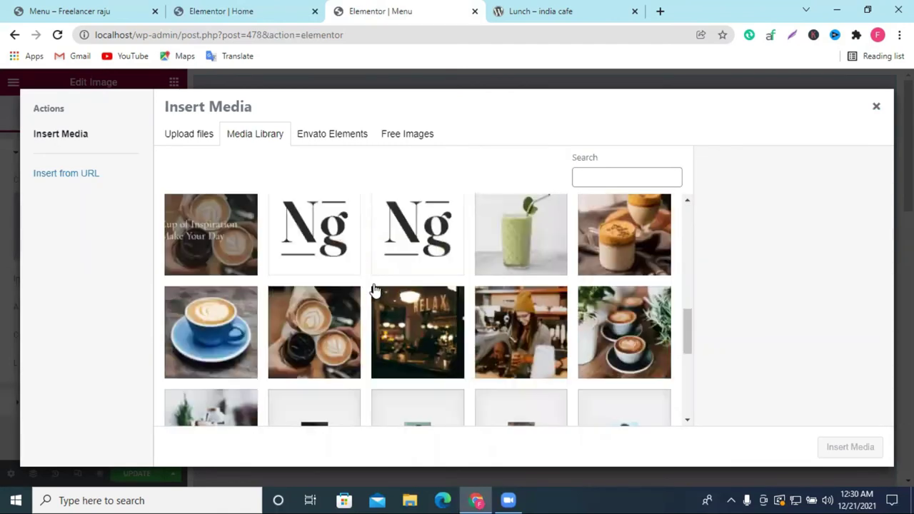
left_click(420, 339)
left_click(851, 446)
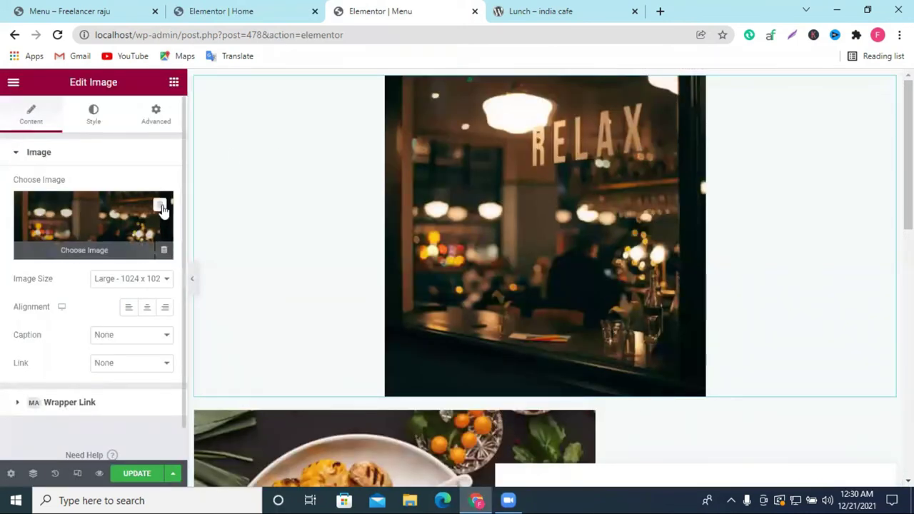
Replace the widget's image with the wide dark café interior photo from the media library
left_click(161, 205)
left_click(107, 213)
scroll(491, 306, "down", 5)
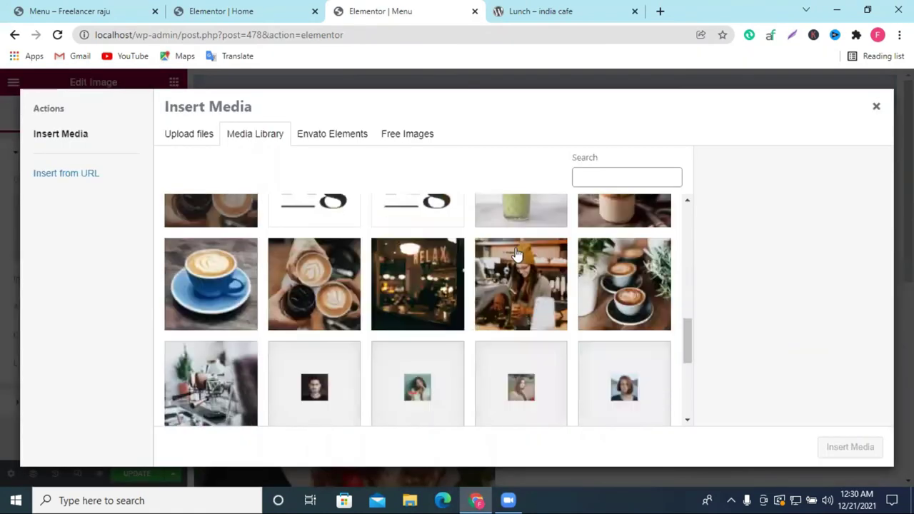
scroll(422, 295, "down", 3)
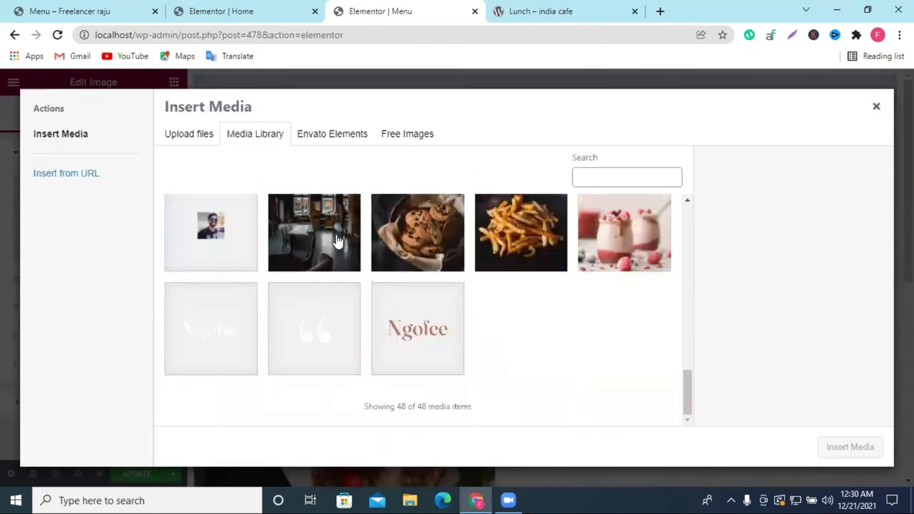
left_click(334, 240)
left_click(850, 446)
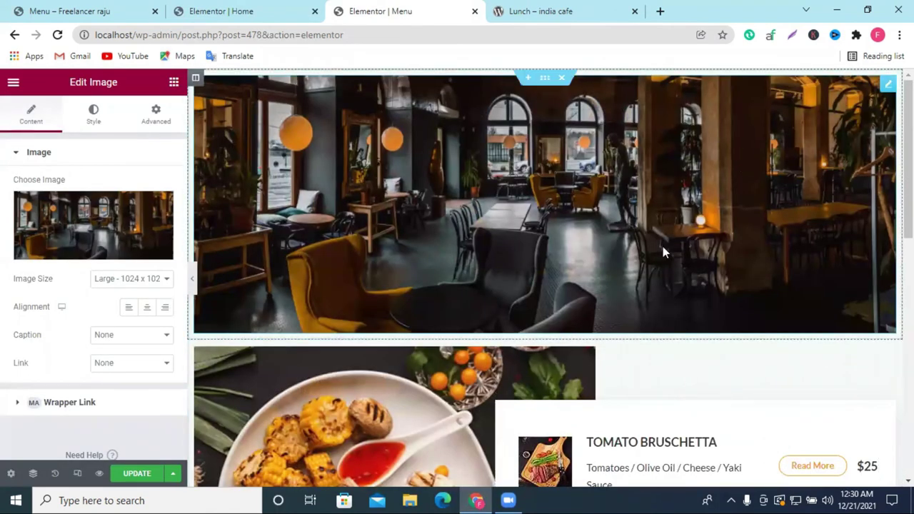
Add a single-column section holding a Spacer between the café image and the food list, and update the page
left_click(529, 330)
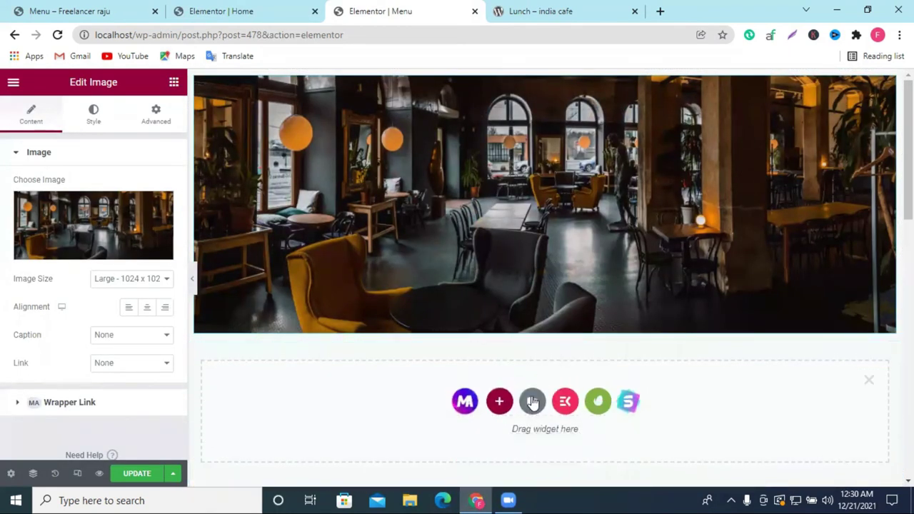
left_click(497, 404)
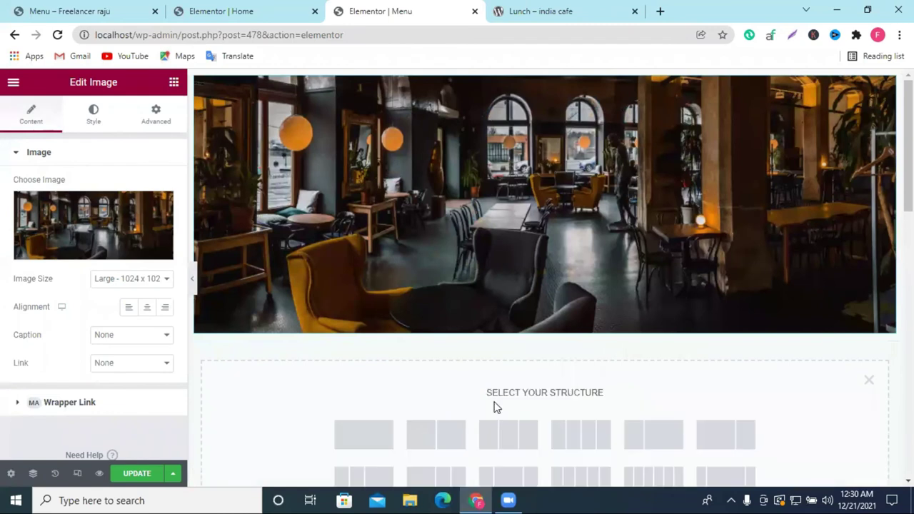
left_click(371, 433)
left_click(174, 84)
left_click_drag(138, 429, 610, 350)
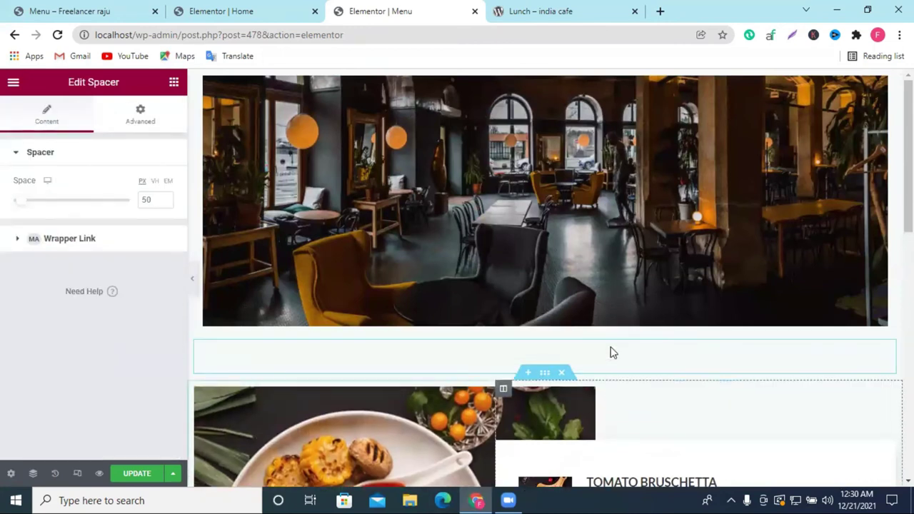
left_click(136, 475)
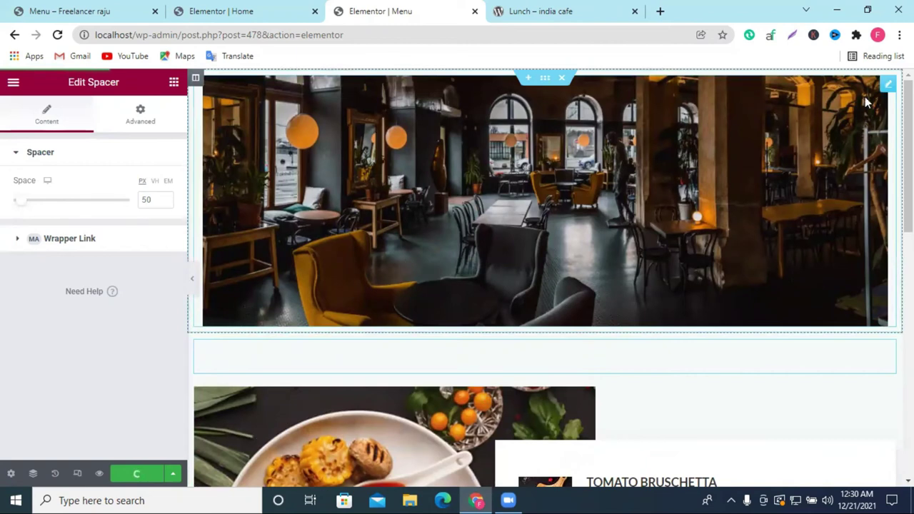
Try the Theme and Elementor Full Width page layouts on the Menu page
left_click(11, 475)
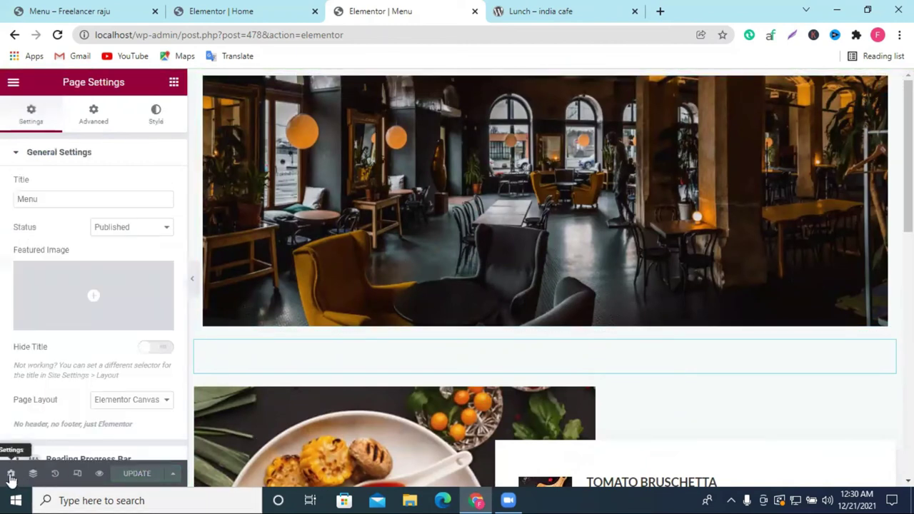
left_click(120, 401)
left_click(124, 445)
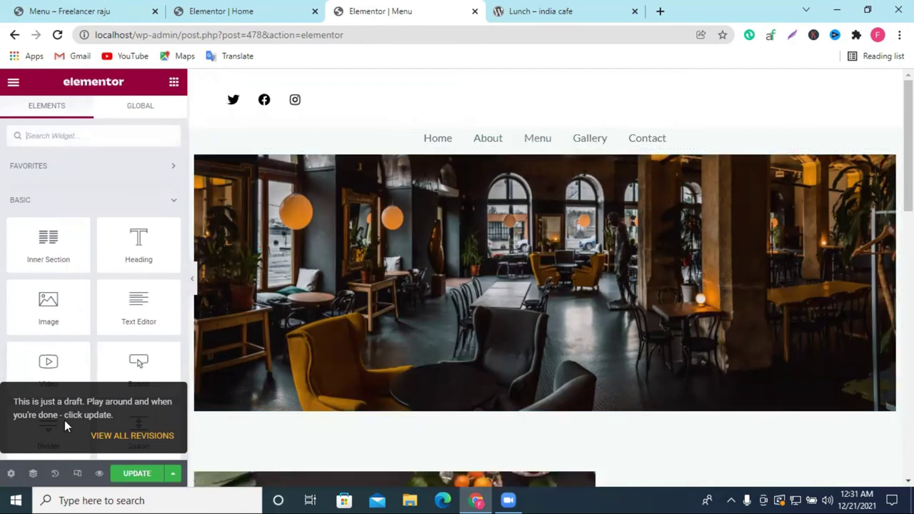
left_click(9, 475)
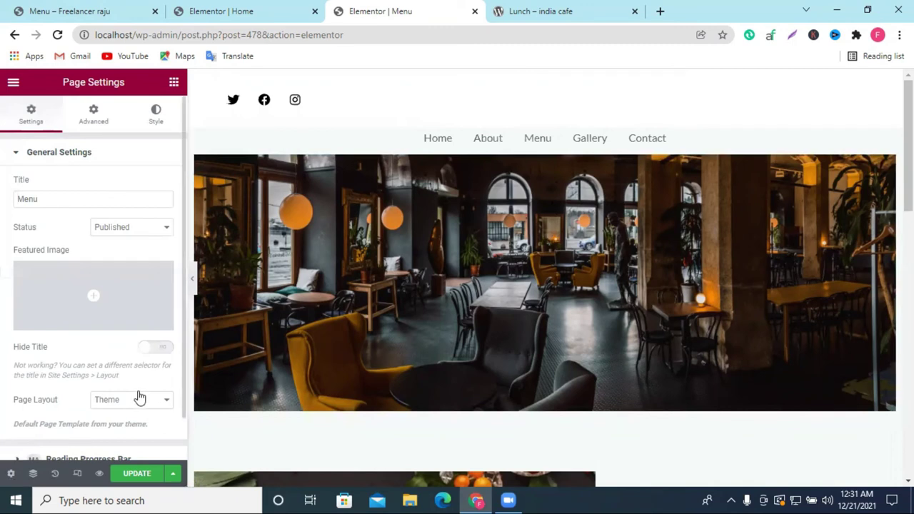
left_click(137, 401)
left_click(130, 435)
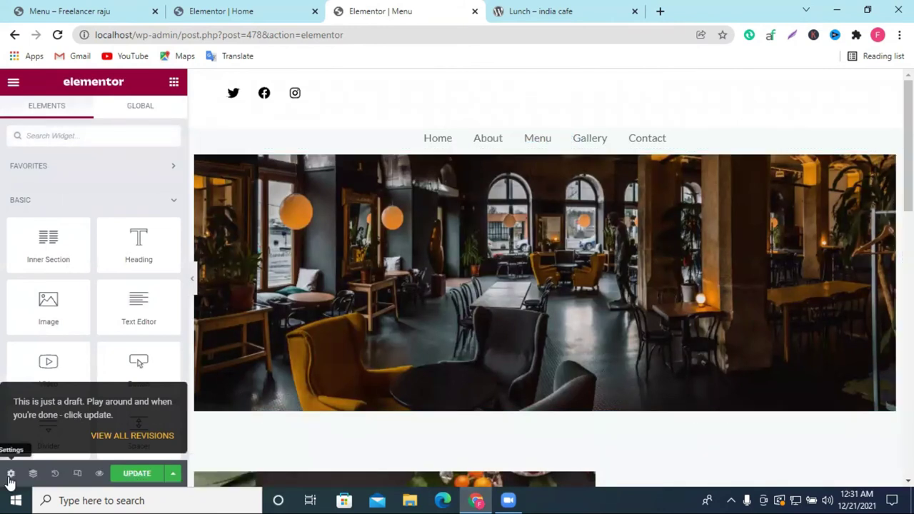
Switch the Menu page's layout to Default and look over the page at full width
left_click(128, 402)
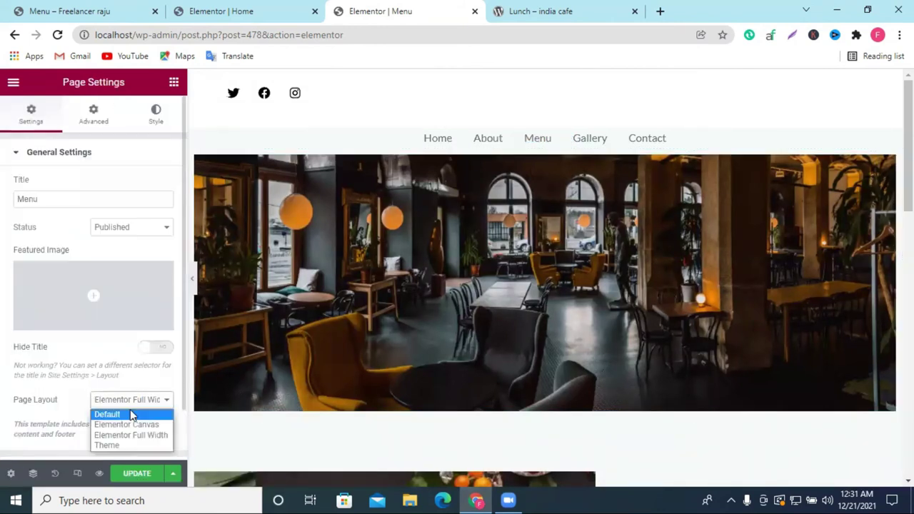
left_click(110, 414)
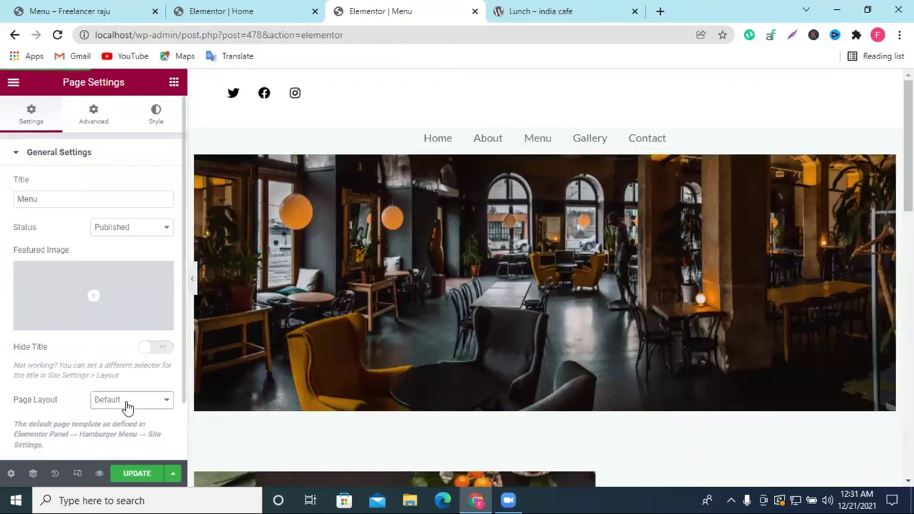
left_click(134, 401)
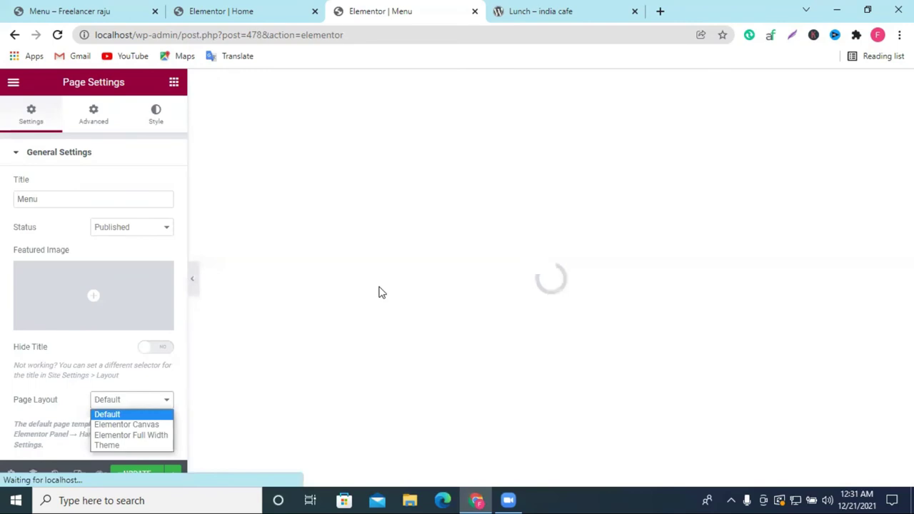
left_click(308, 206)
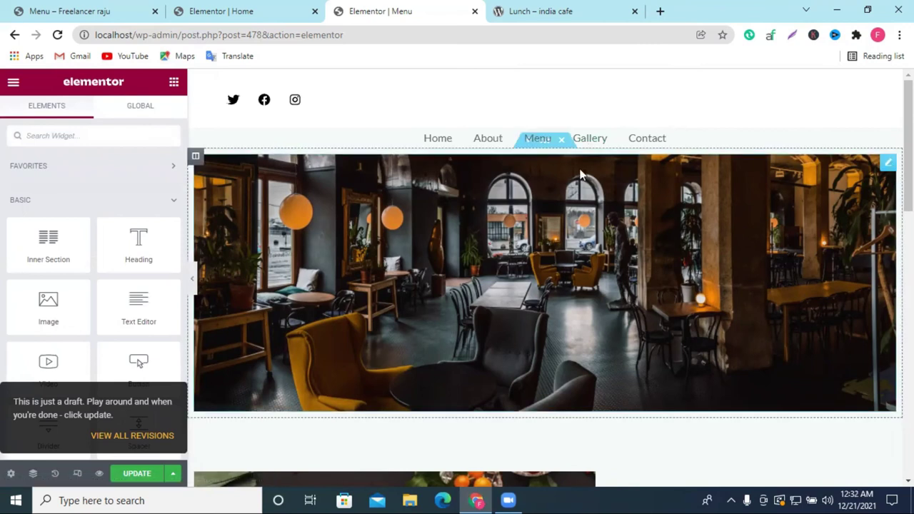
left_click(193, 282)
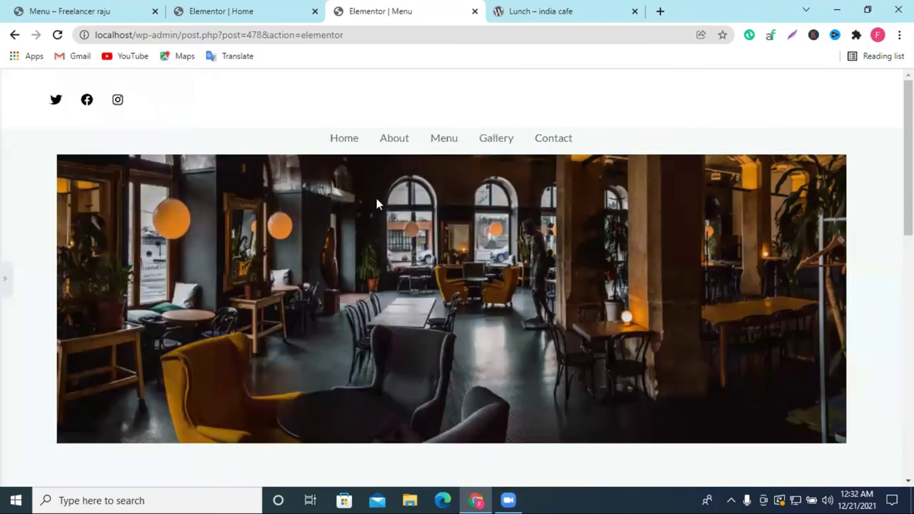
scroll(635, 185, "down", 4)
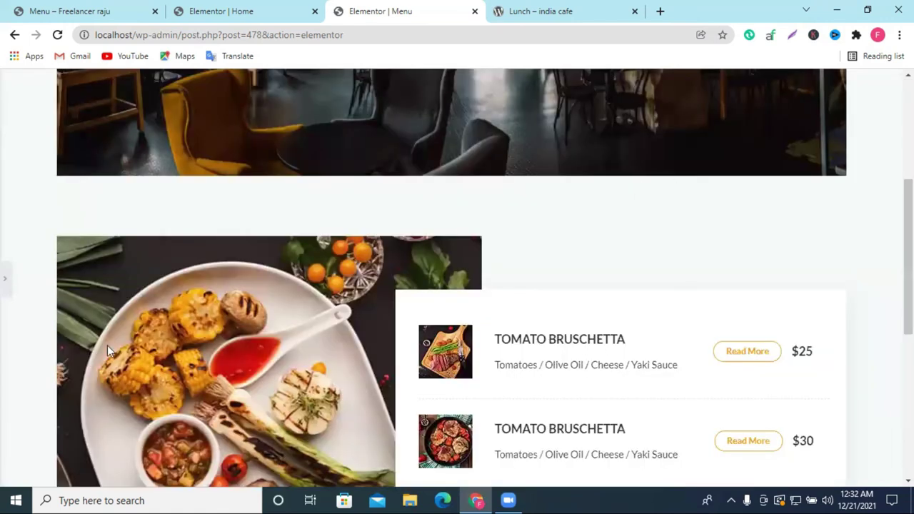
scroll(107, 345, "up", 5)
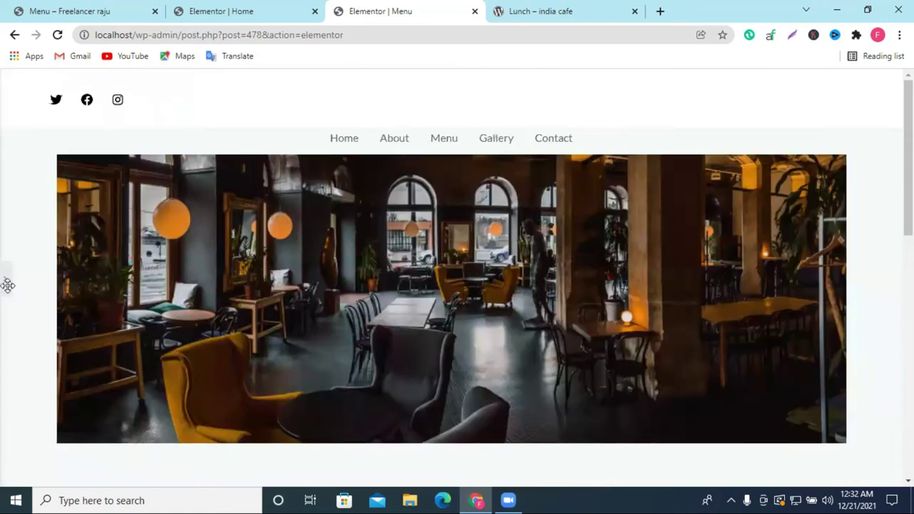
left_click(7, 286)
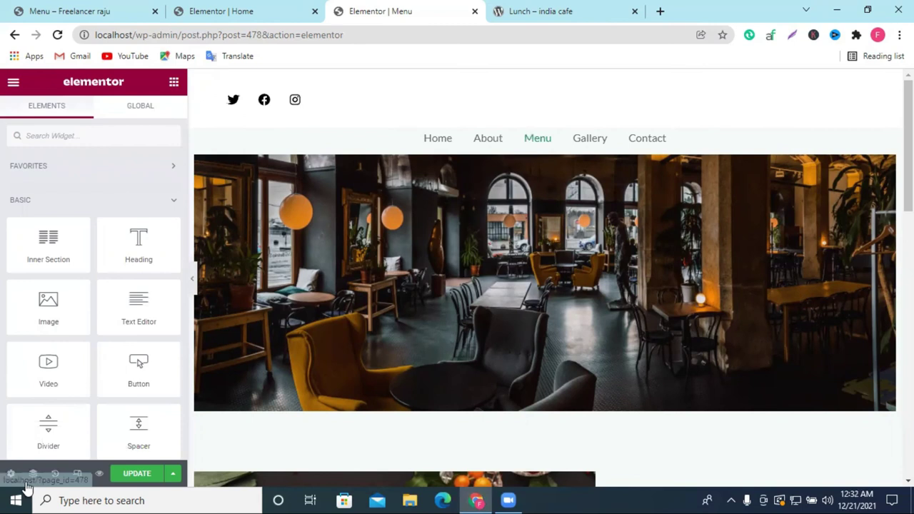
Set the Menu page's layout to Elementor Canvas in its page settings
left_click(10, 474)
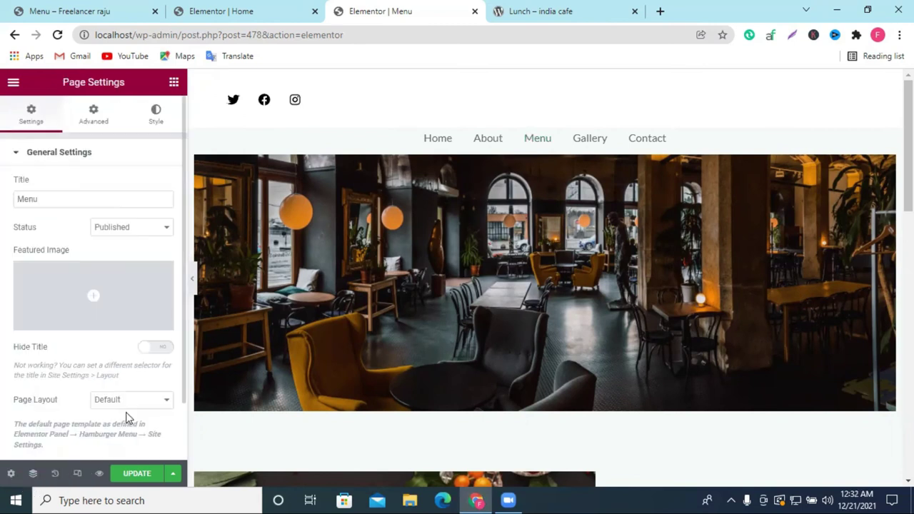
left_click(127, 404)
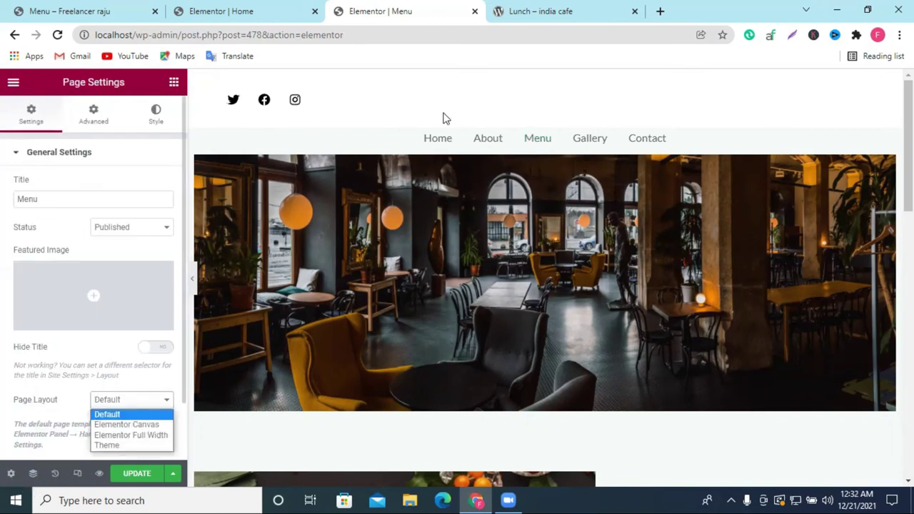
left_click(485, 130)
key("Down")
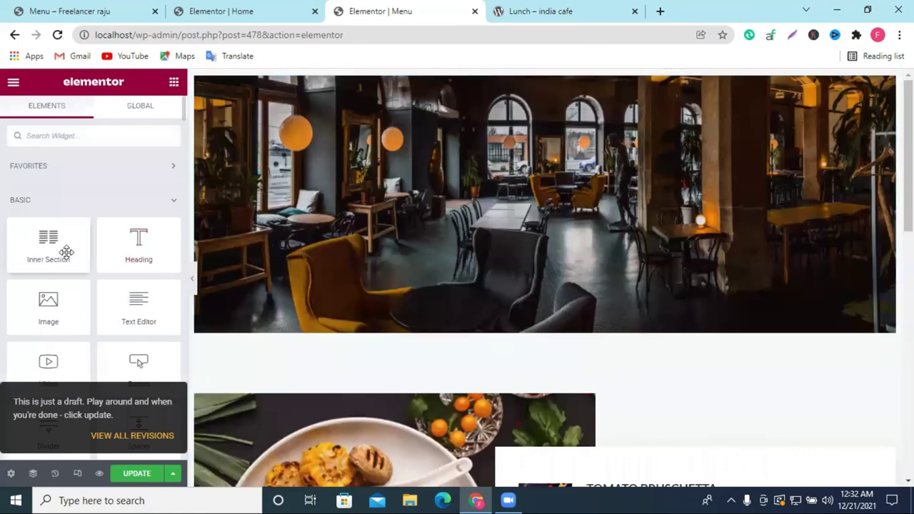
Add an inner section above the café image and delete one of its two columns
left_click_drag(66, 251, 542, 153)
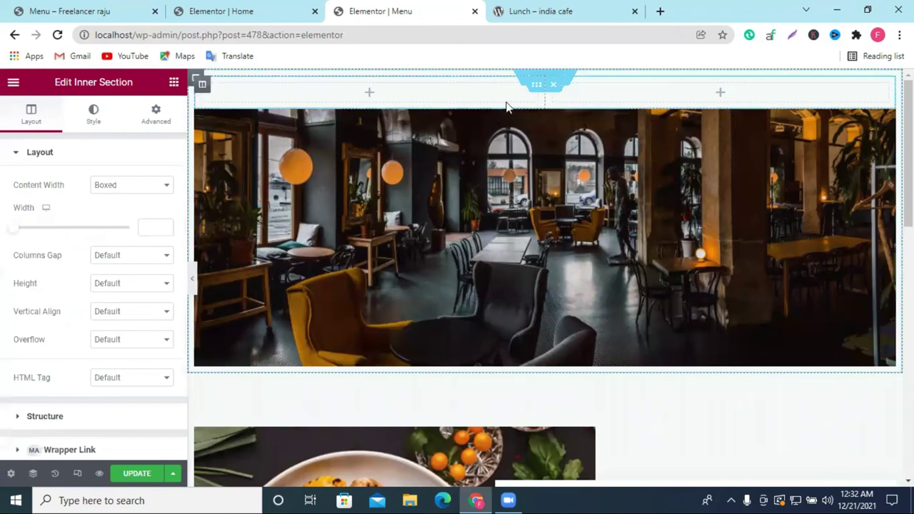
right_click(521, 300)
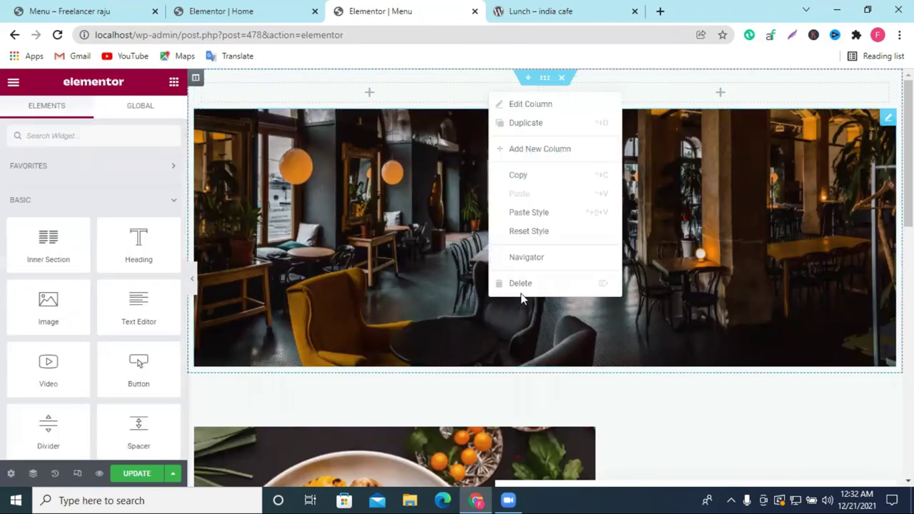
left_click(521, 283)
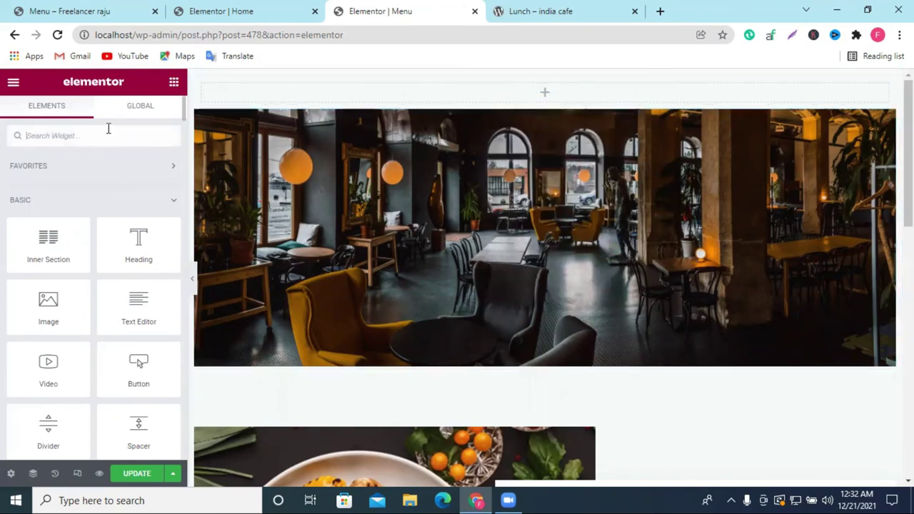
Search the widgets for "men" and try to place the Navigation Menu widget in the empty inner section
type("me")
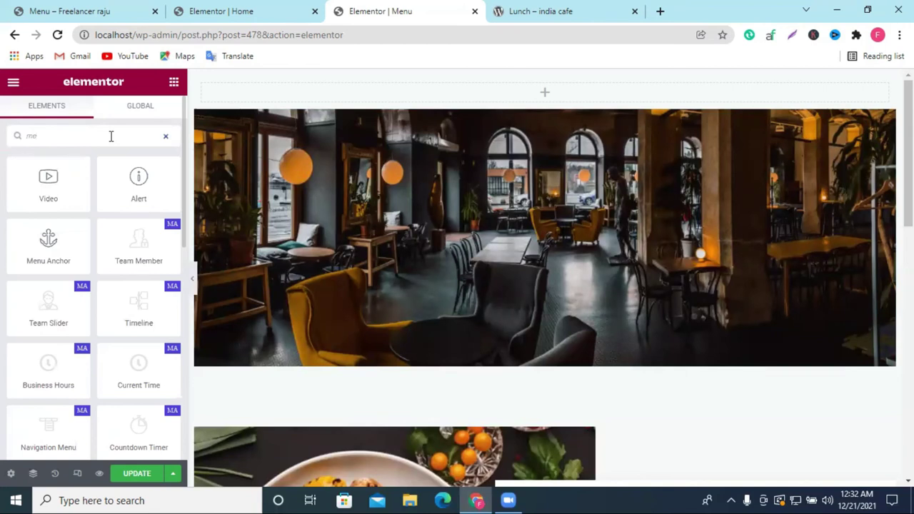
type("n")
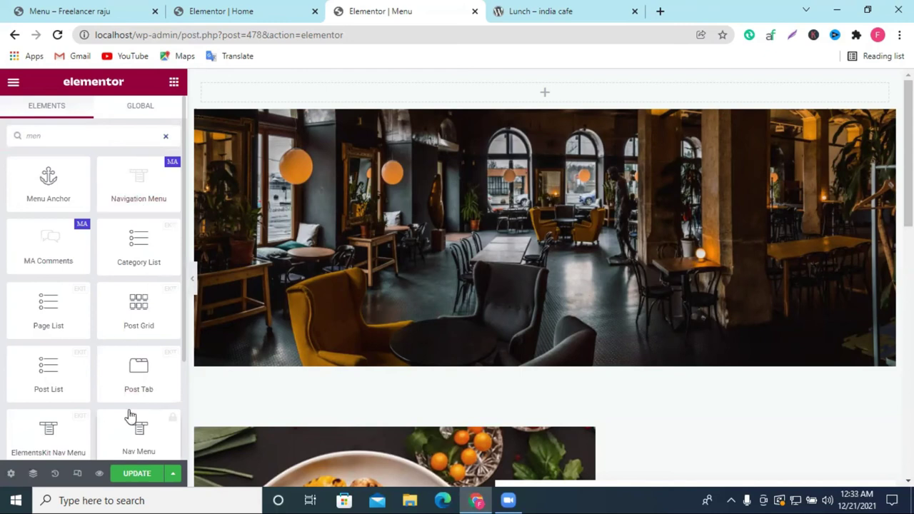
left_click_drag(143, 184, 551, 86)
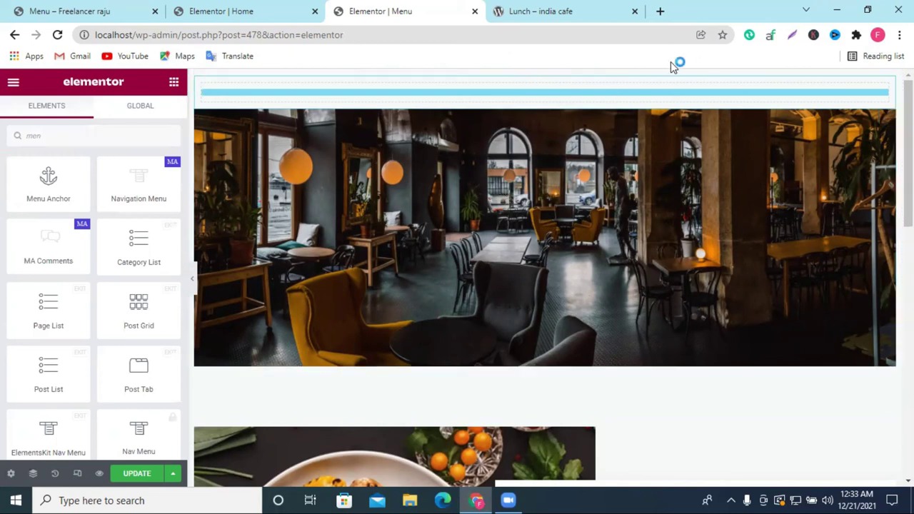
scroll(551, 122, "down", 2)
scroll(571, 114, "up", 2)
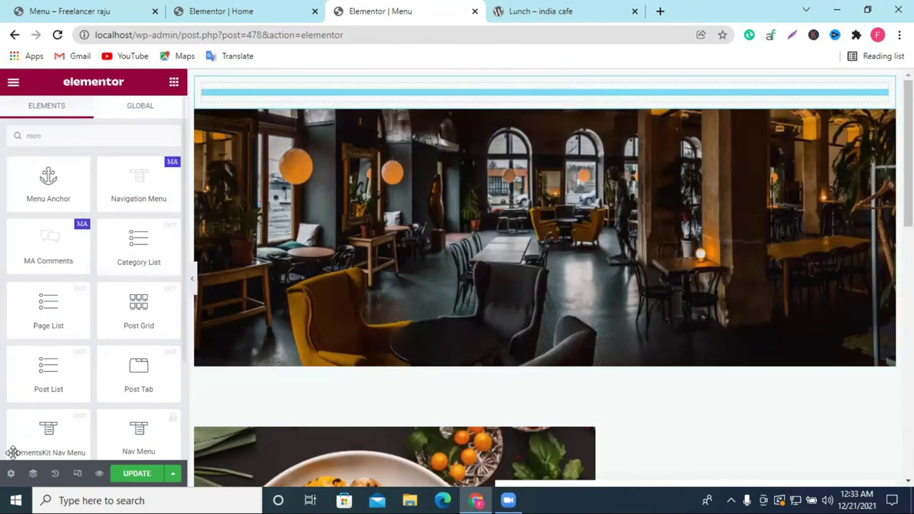
Restore the inner section's removed column from the edit history and delete one of the two columns again
left_click(55, 473)
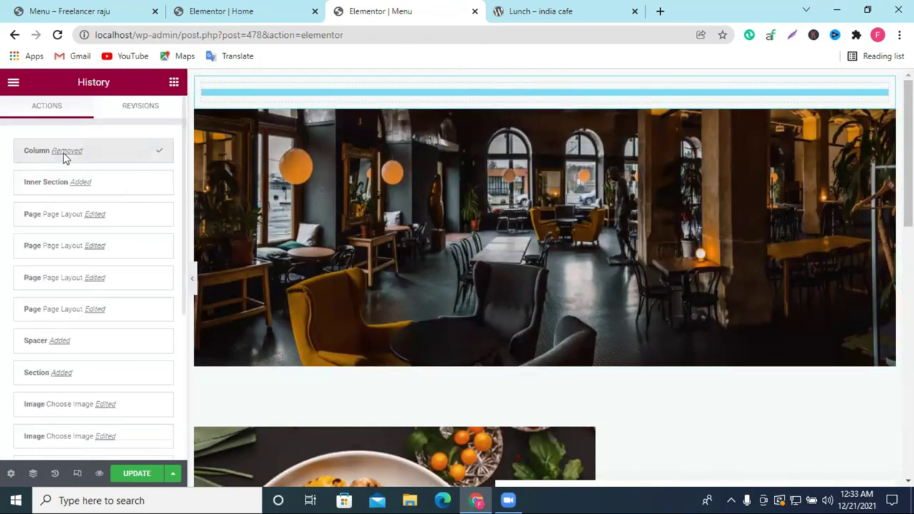
left_click(63, 183)
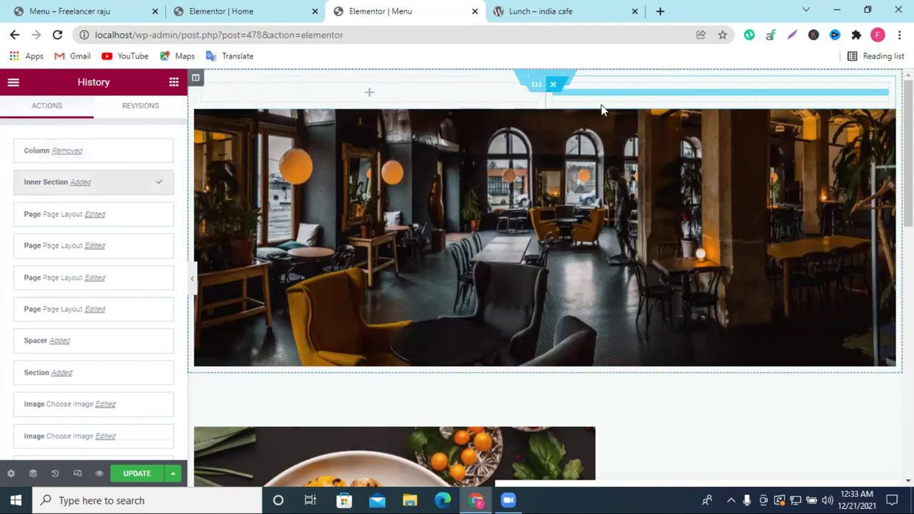
left_click(631, 114)
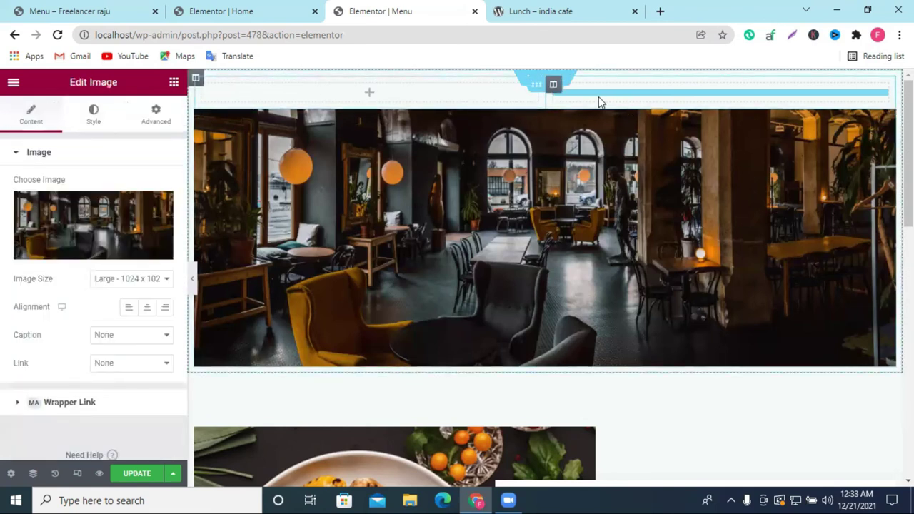
right_click(561, 127)
left_click(589, 281)
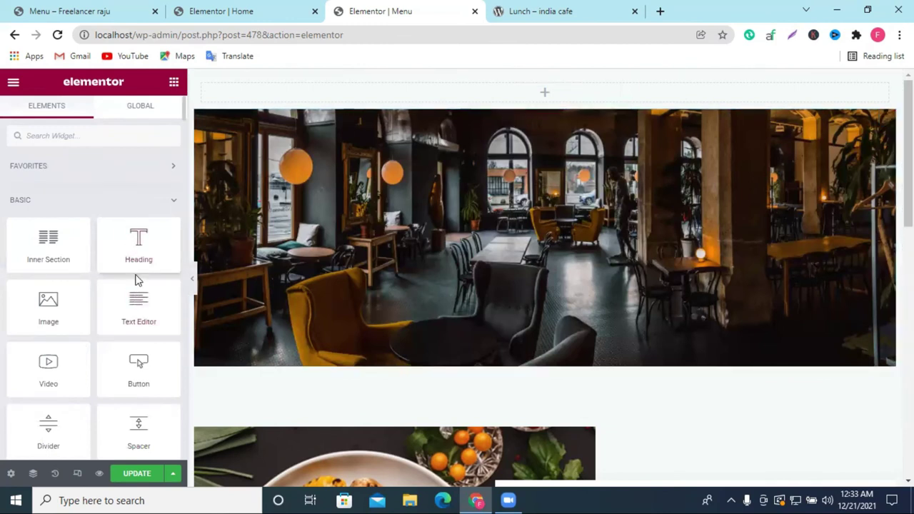
Search the widgets for "menu", place the ElementsKit Nav Menu in the inner section with Primary Menu selected, and look over the page
left_click(89, 131)
type("me")
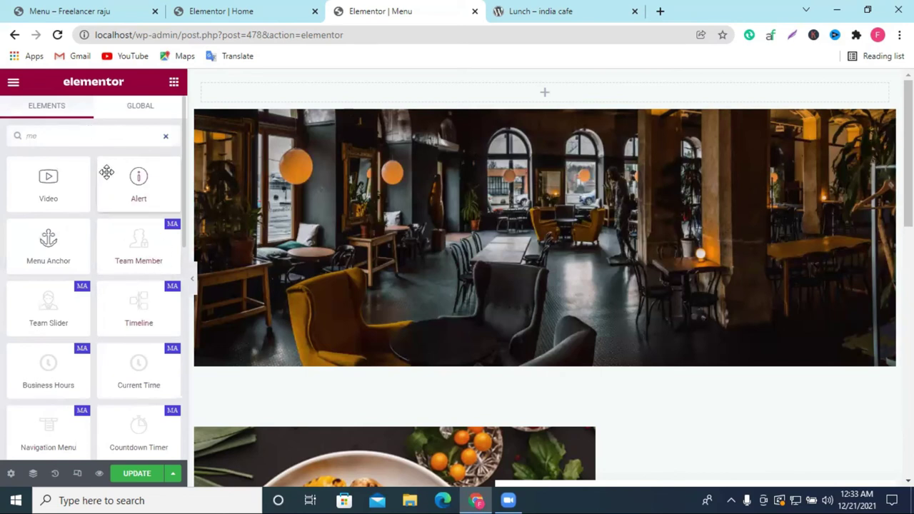
type("nu")
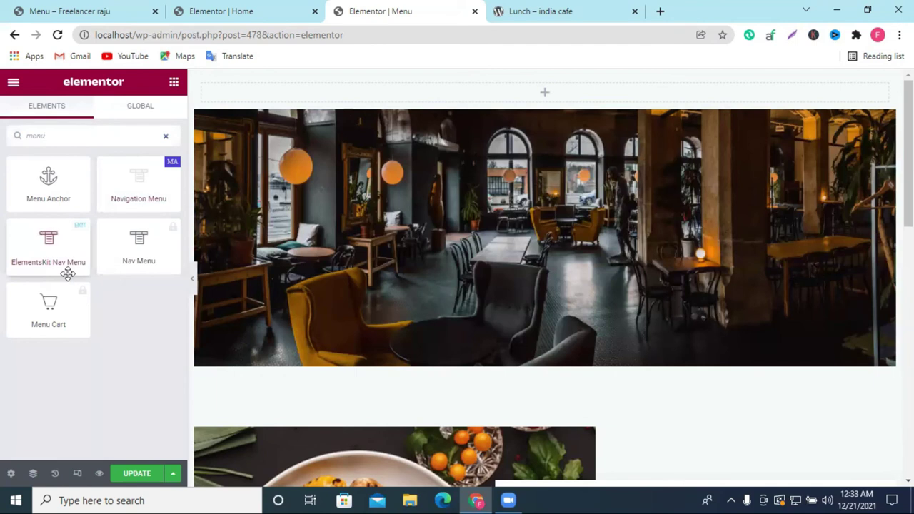
left_click_drag(57, 253, 583, 84)
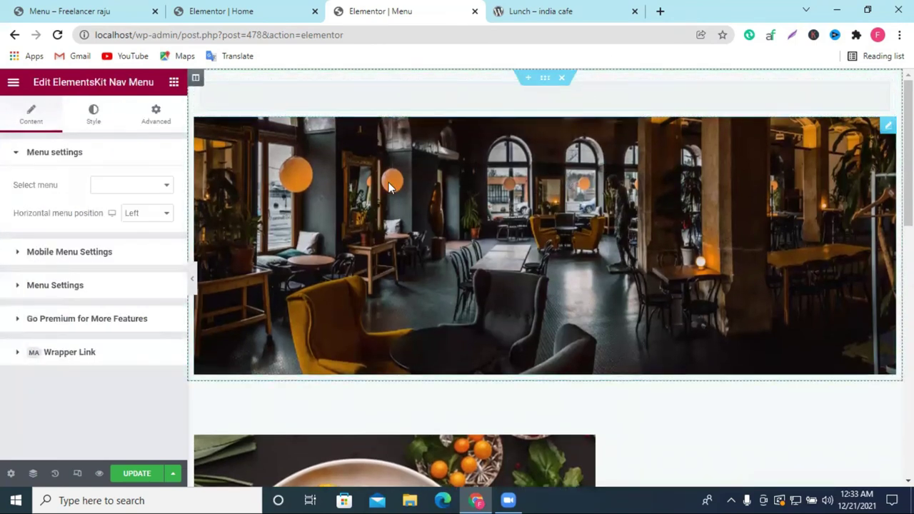
left_click(132, 184)
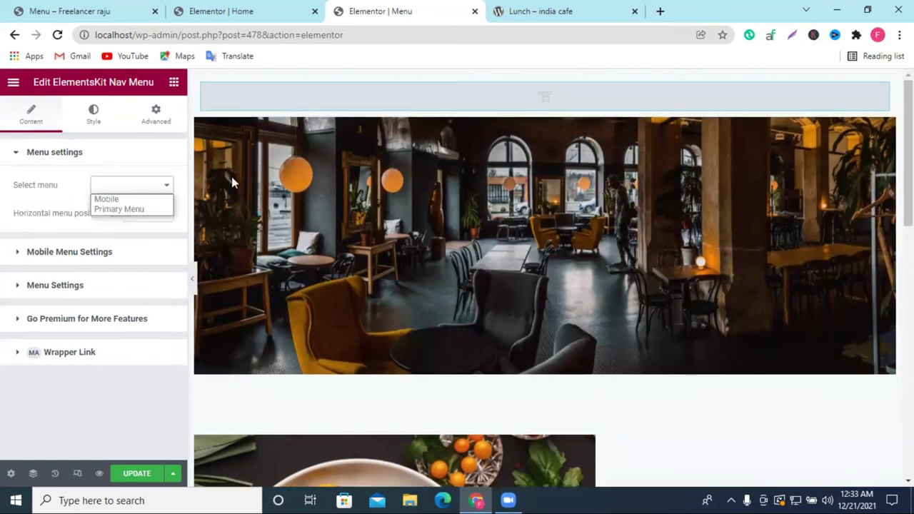
left_click(146, 209)
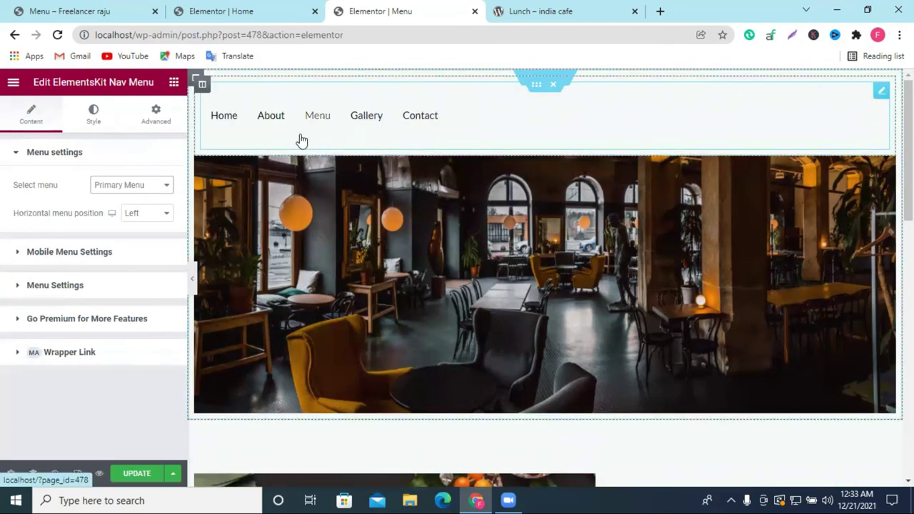
scroll(589, 157, "down", 6)
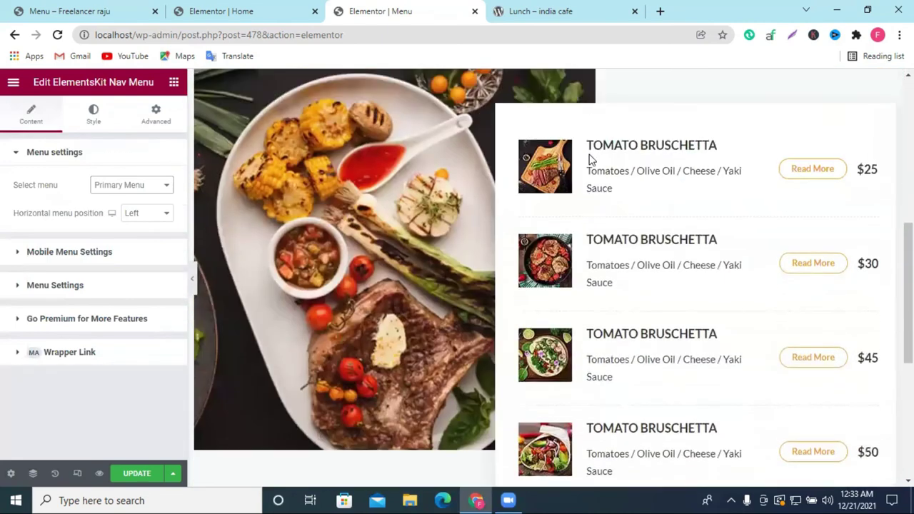
scroll(585, 158, "up", 6)
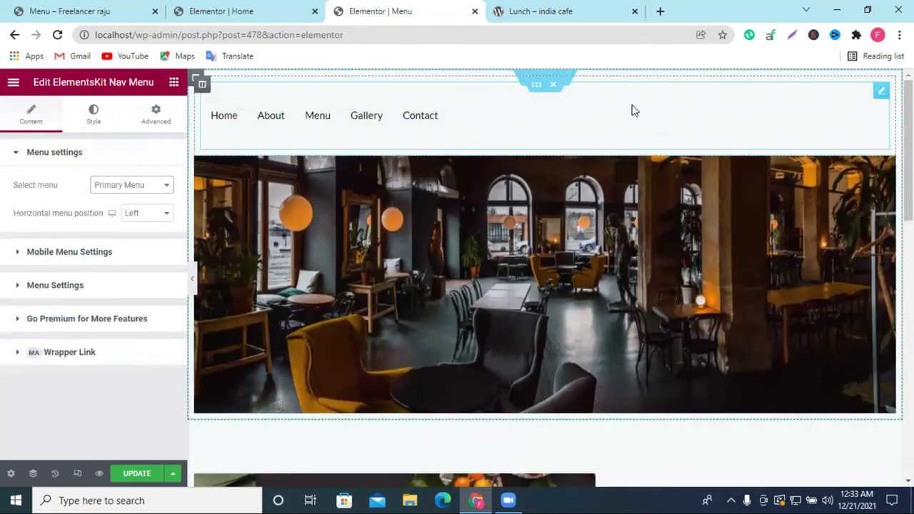
Delete the café image section with its navigation menu and add a new single-column section above the food list
left_click_drag(547, 78, 563, 127)
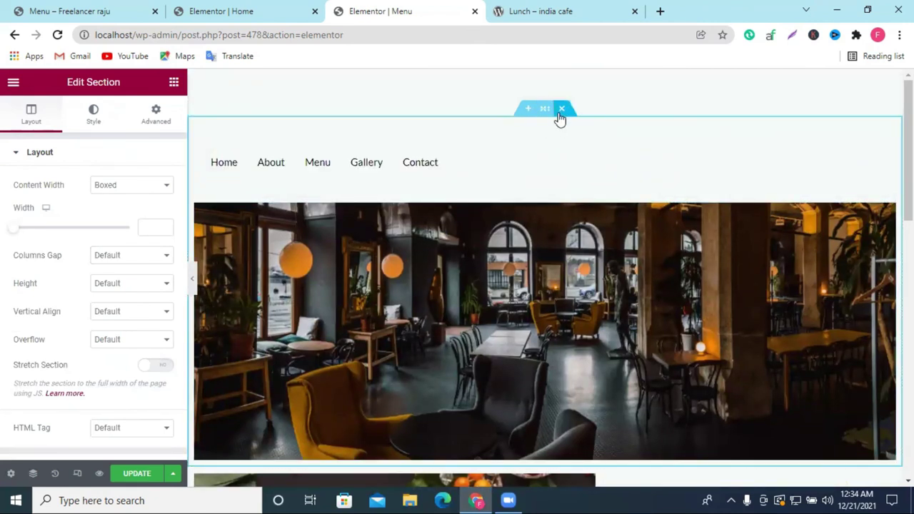
left_click(560, 109)
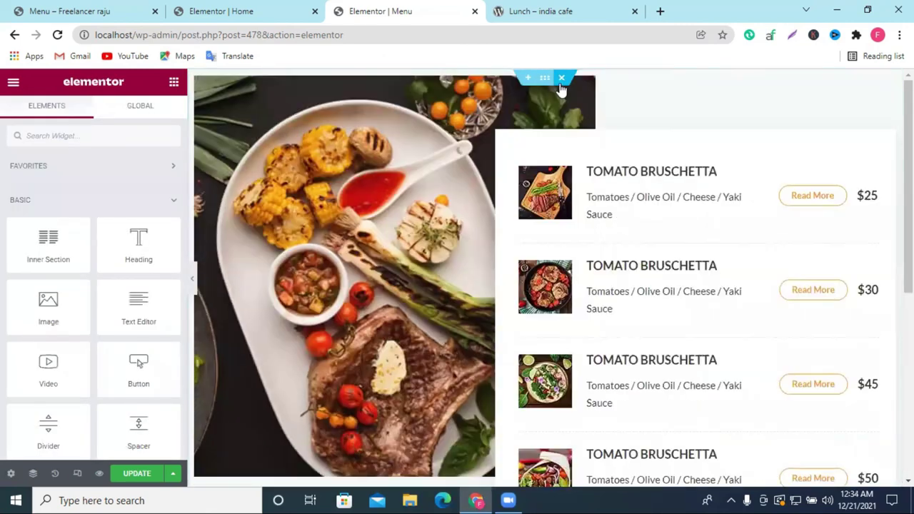
left_click(527, 77)
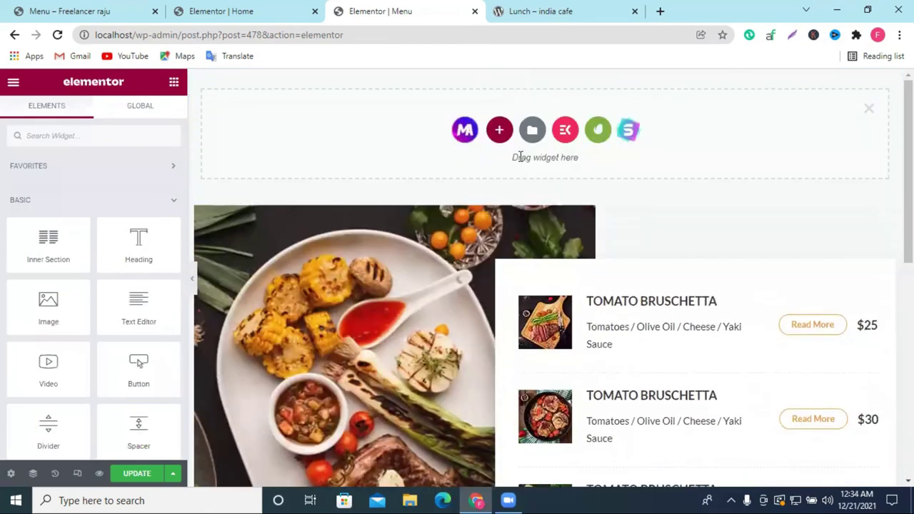
left_click(499, 130)
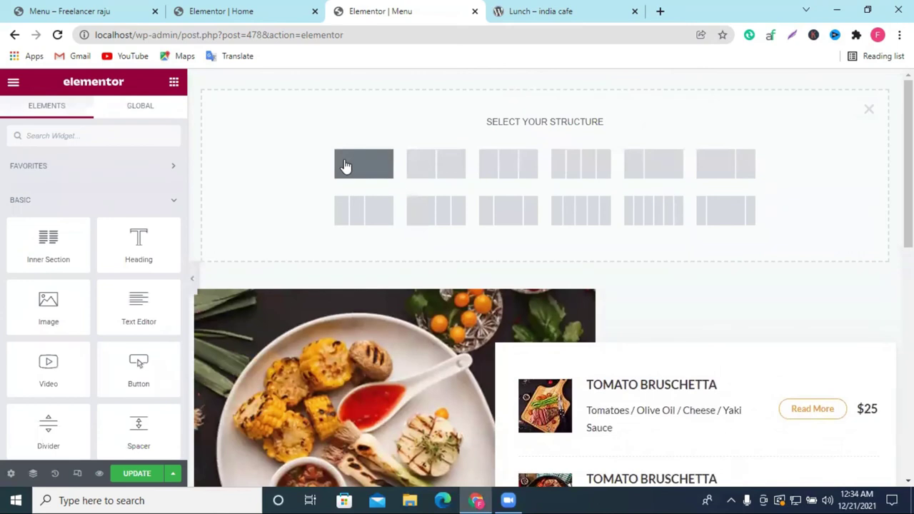
left_click(344, 165)
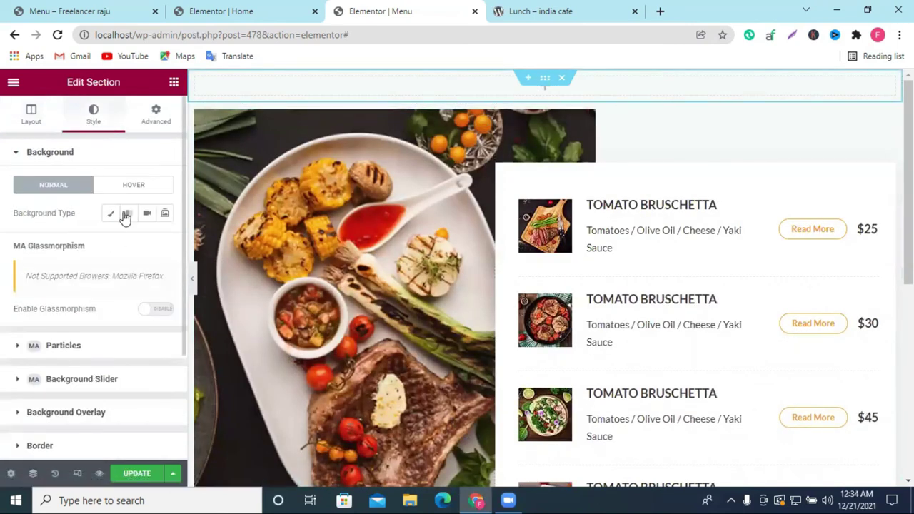
Give the new section a Classic background using the media library photo of the cereal cup with wheat ears
left_click(111, 213)
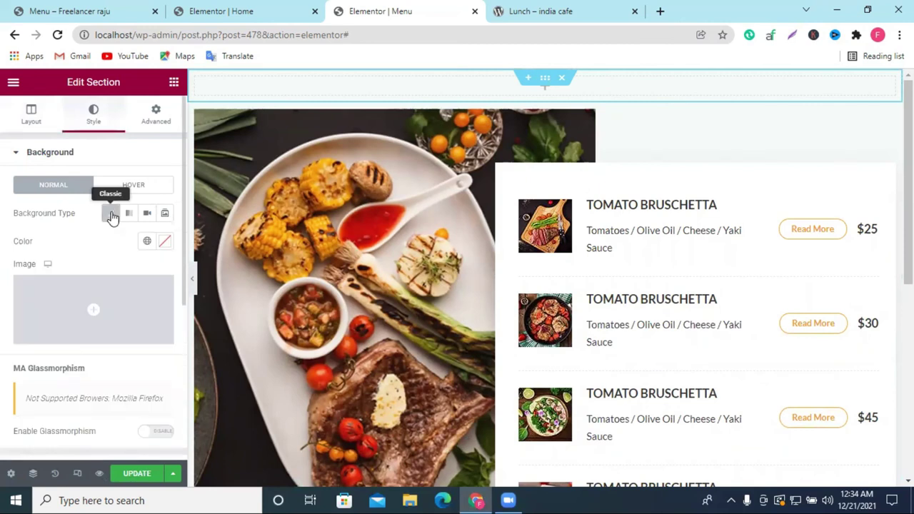
left_click(92, 300)
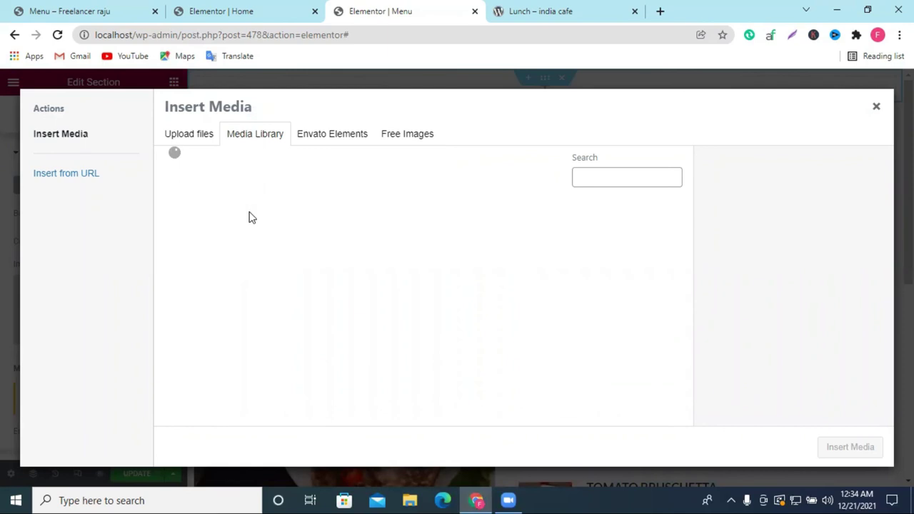
scroll(361, 236, "down", 10)
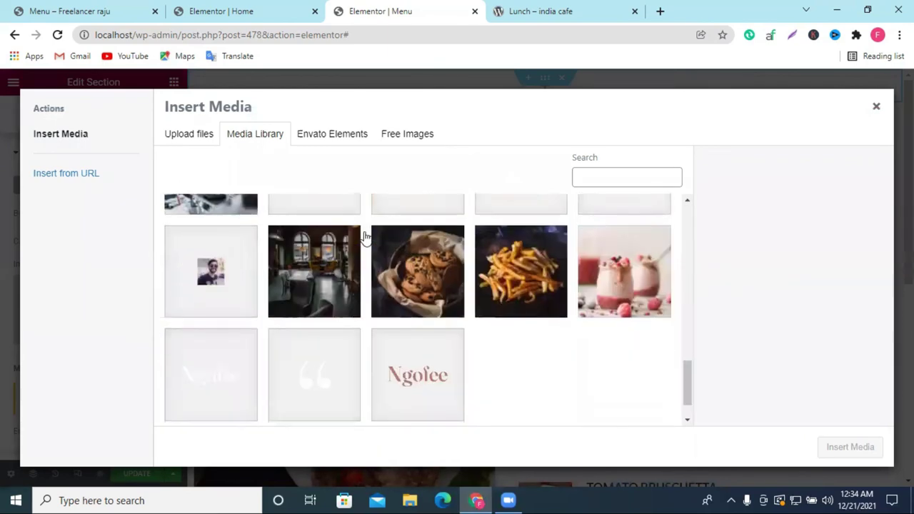
scroll(300, 285, "up", 10)
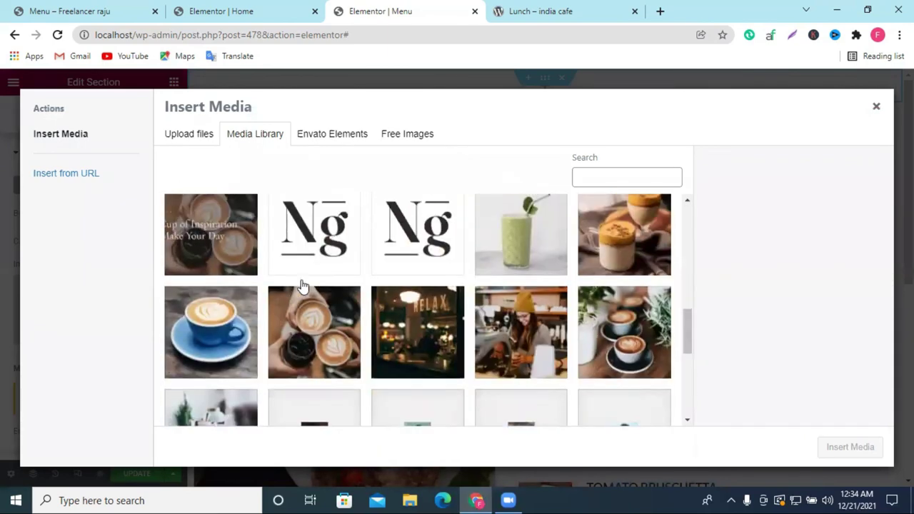
scroll(303, 285, "up", 3)
left_click(308, 248)
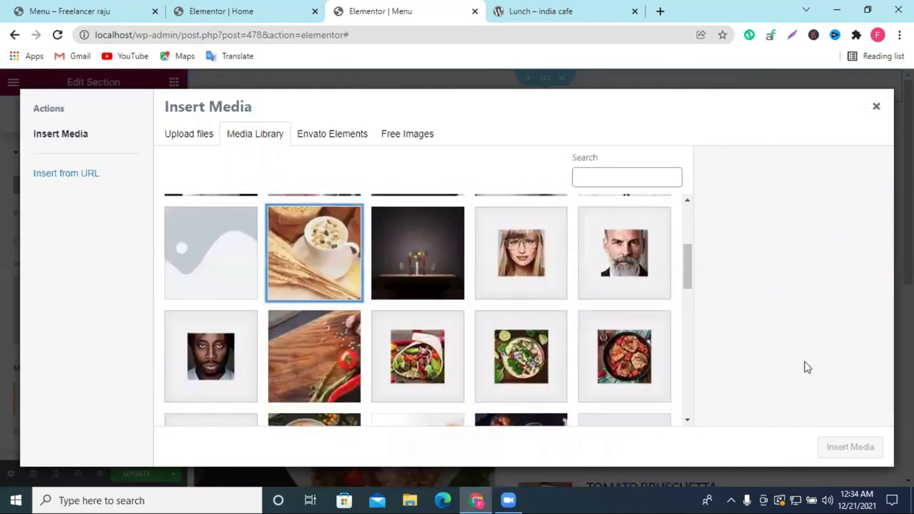
left_click(850, 447)
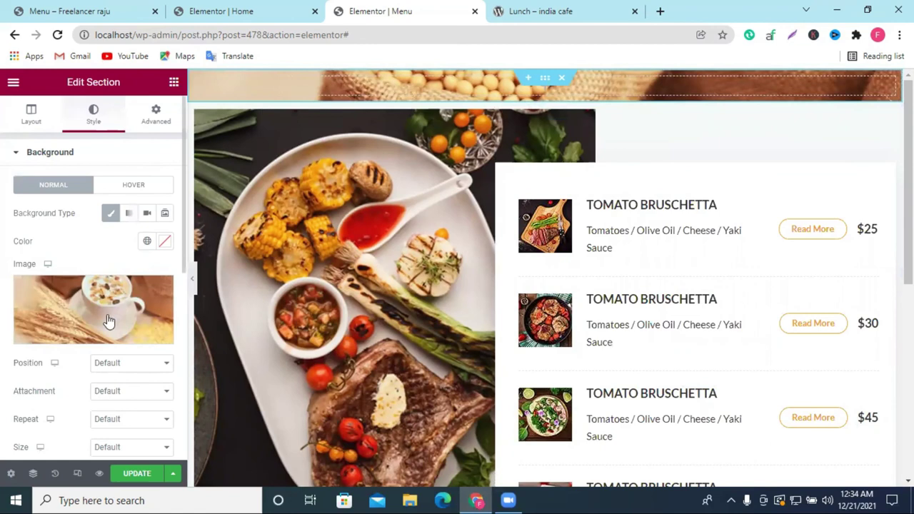
Set the height of the cereal-cup section to Min Height
left_click(30, 125)
left_click(117, 284)
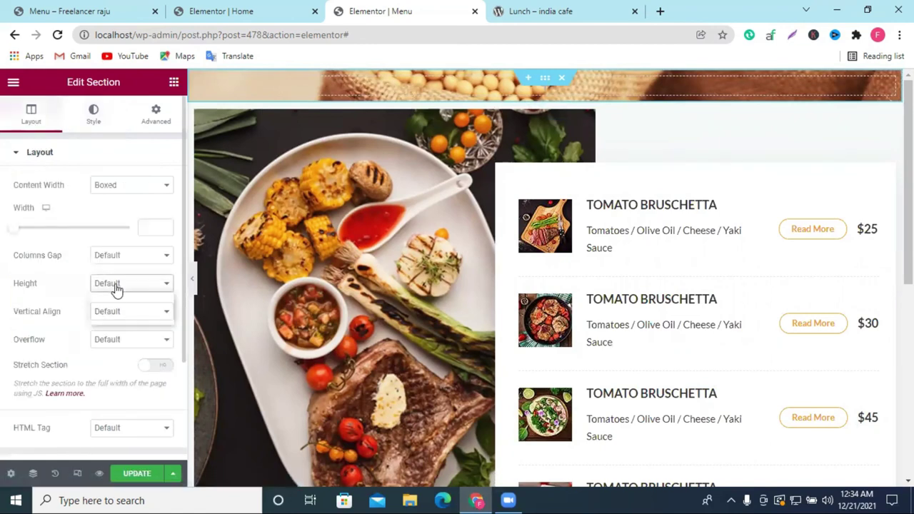
left_click(116, 318)
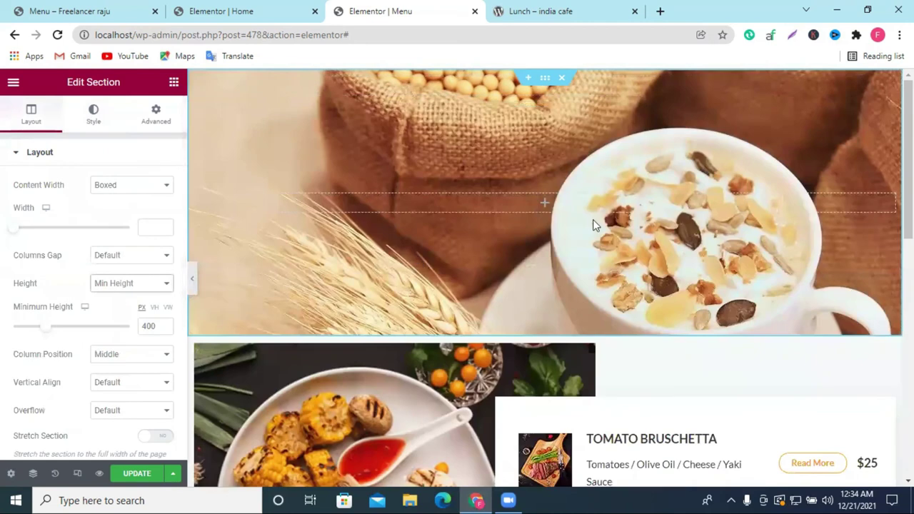
Search the widgets for "menu", place the Navigation Menu widget in the cereal-cup section and select Primary Menu for it
left_click(545, 204)
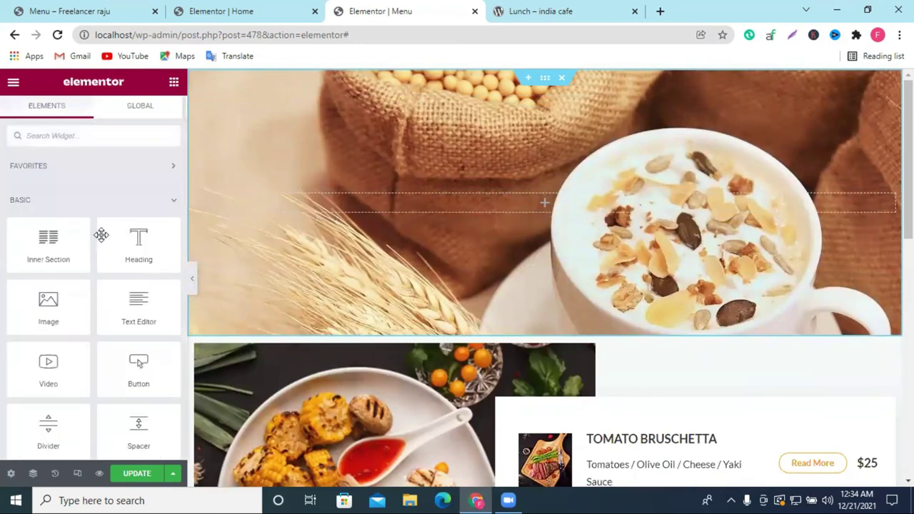
left_click(78, 134)
type("menu")
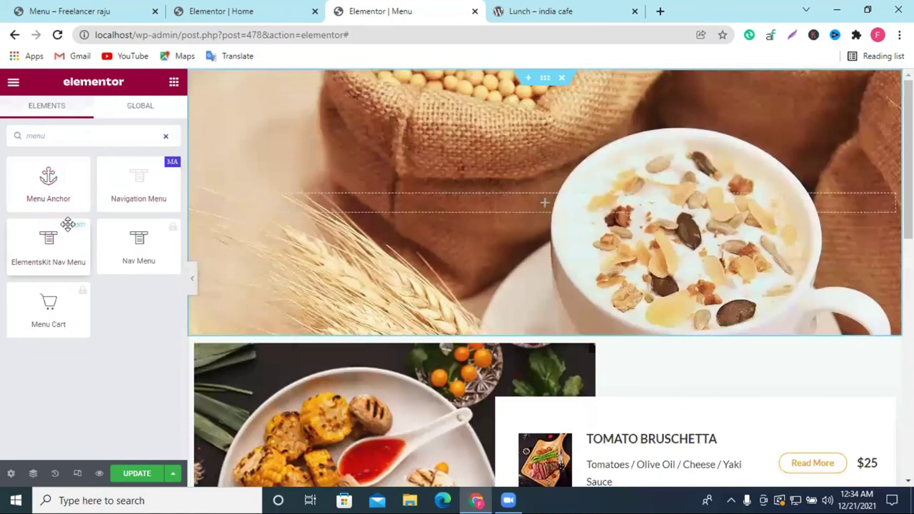
left_click_drag(130, 192, 512, 220)
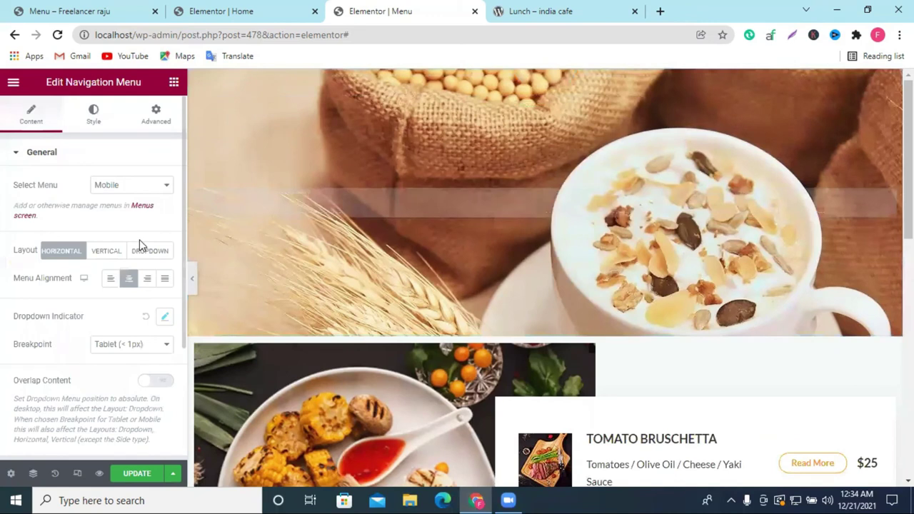
left_click(136, 187)
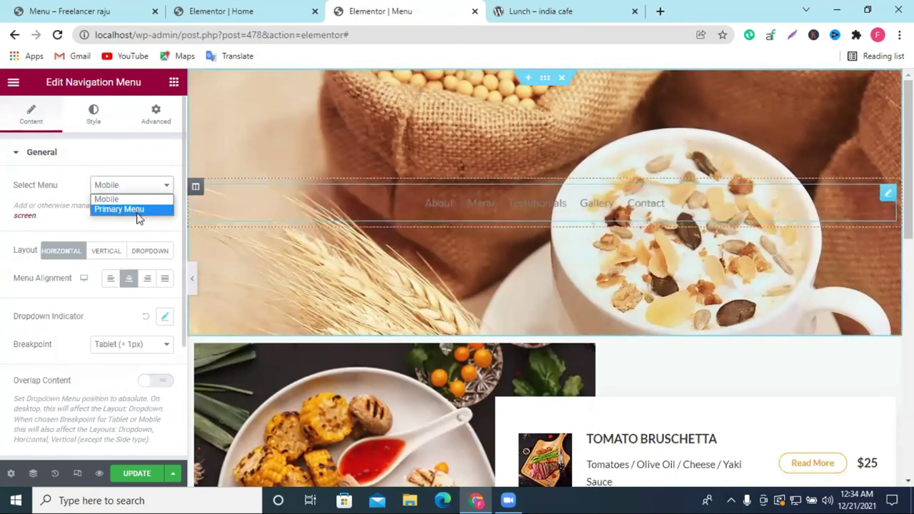
left_click(136, 210)
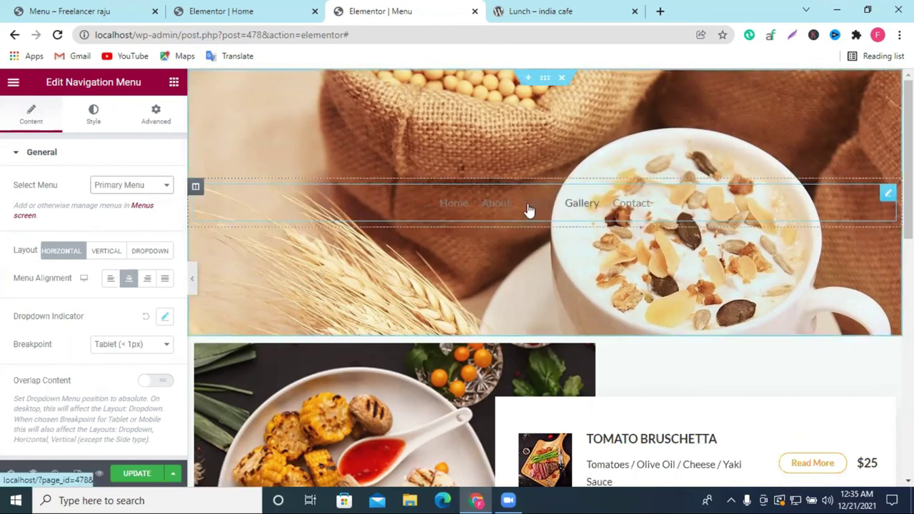
Set the header section's content width to Full Width and its minimum height to 417 px
left_click(545, 78)
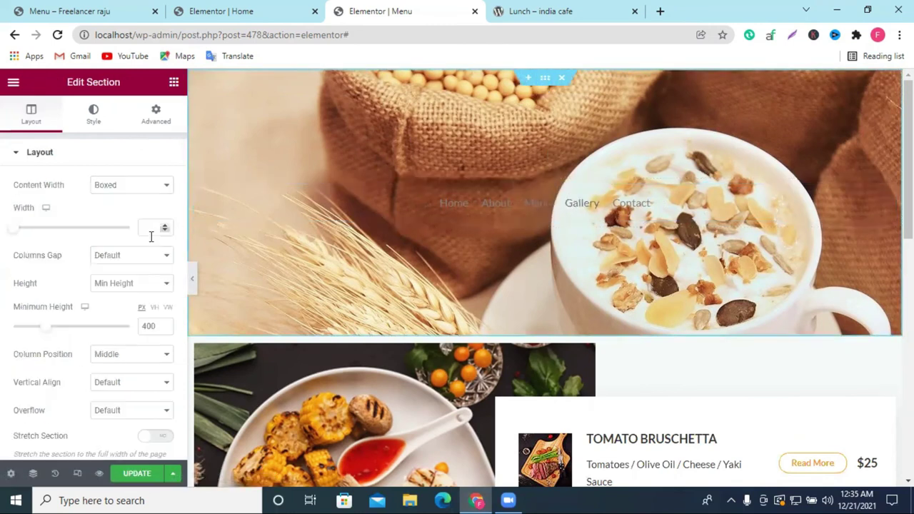
left_click_drag(19, 237, 16, 237)
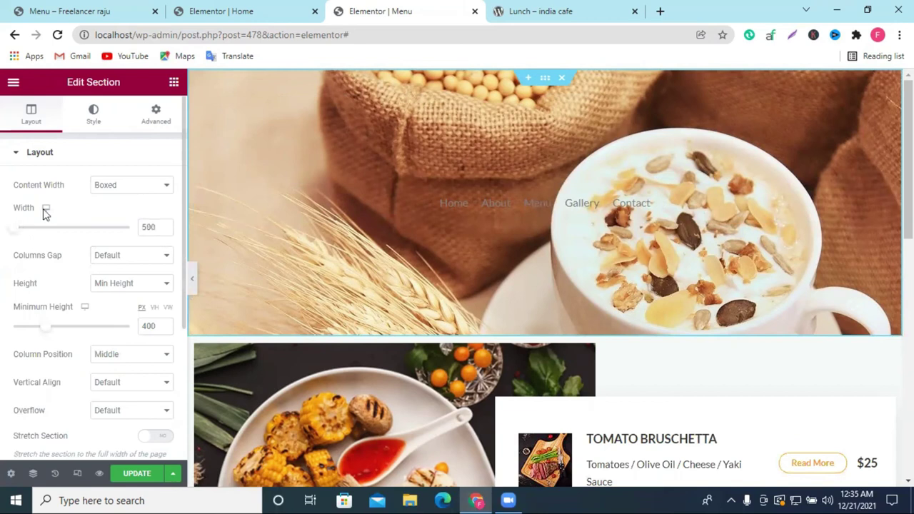
left_click(127, 187)
left_click(114, 207)
left_click_drag(51, 290, 49, 289)
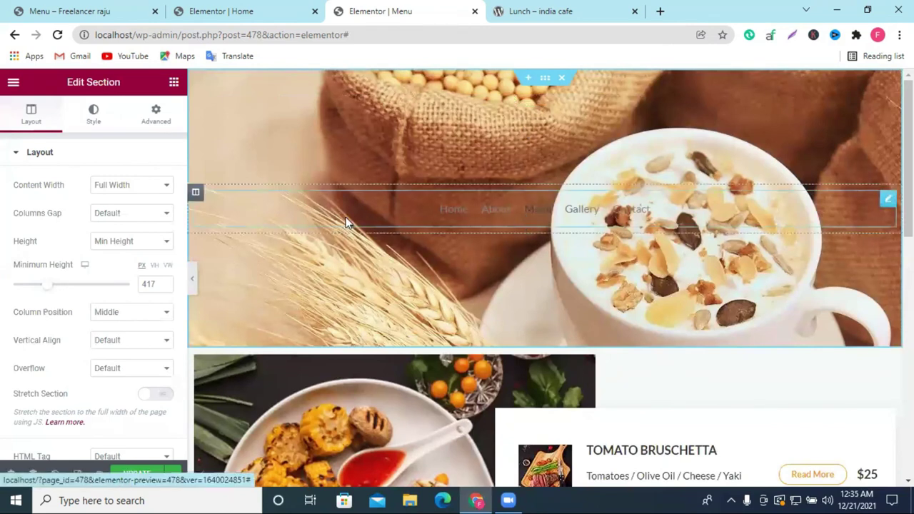
Unlink the margin and padding values in the Navigation Menu widget's advanced settings
left_click(318, 214)
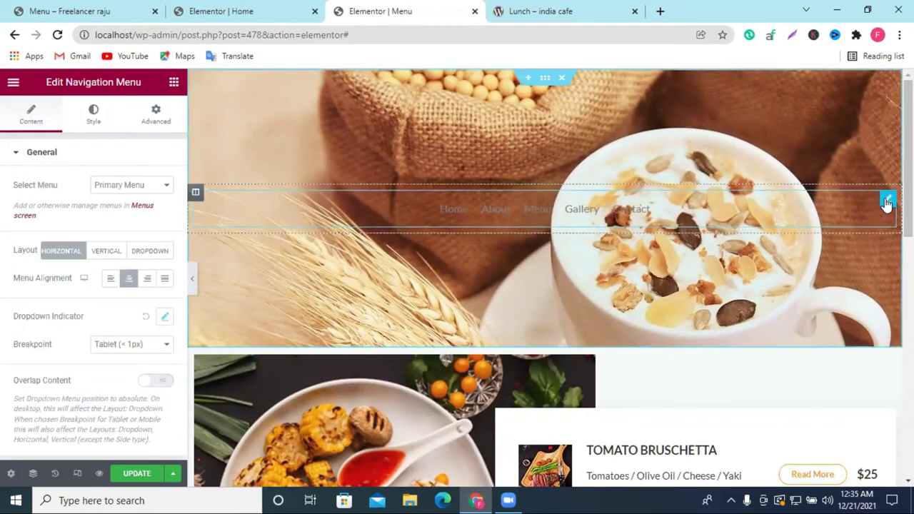
left_click(156, 115)
left_click(157, 252)
left_click(168, 200)
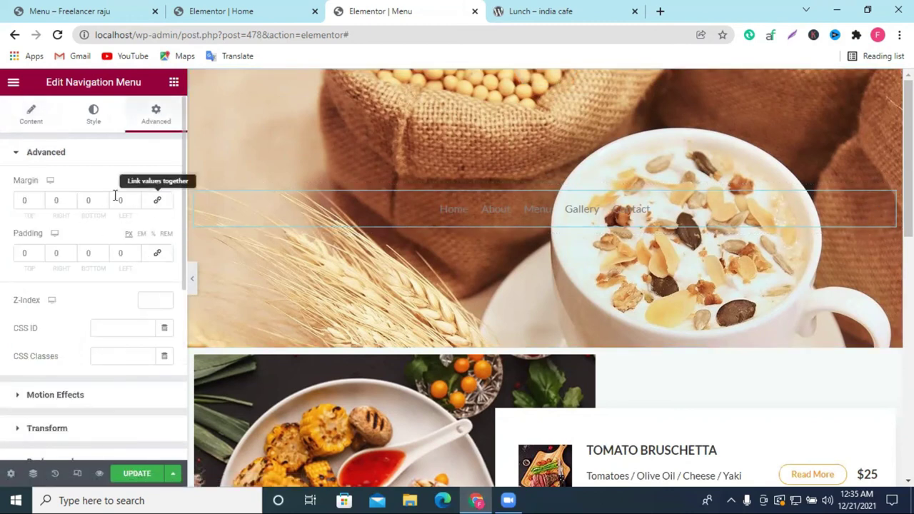
Try to lower the Navigation Menu widget's top padding below zero
left_click(39, 251)
left_click(40, 251)
left_click(40, 251)
left_click(39, 252)
left_click(40, 256)
left_click(39, 257)
left_click(39, 256)
left_click(40, 256)
left_click(39, 256)
left_click(39, 256)
left_click(40, 257)
Set the Navigation Menu widget's top margin to -200 px and update the page
left_click(40, 203)
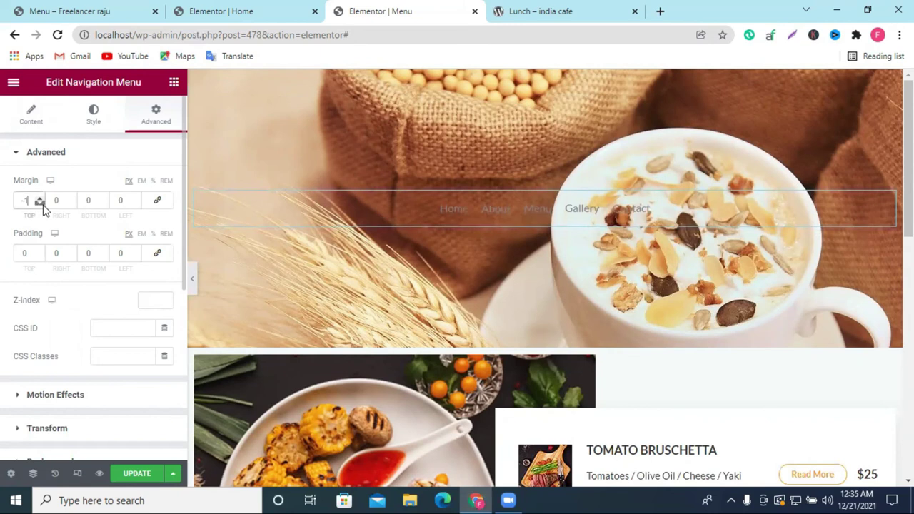
left_click(40, 203)
left_click(40, 204)
left_click(40, 204)
left_click(40, 204)
left_click(40, 203)
left_click(40, 204)
left_click(40, 203)
left_click(40, 204)
left_click(40, 203)
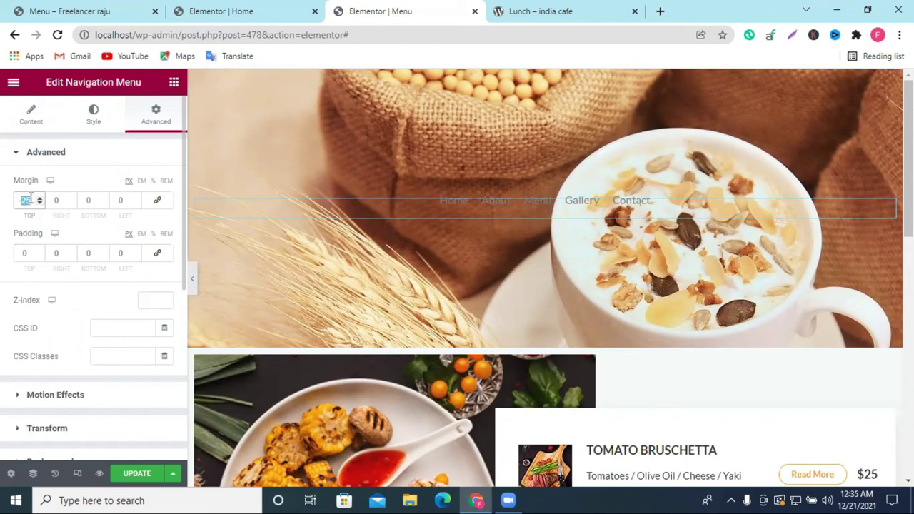
type("-100")
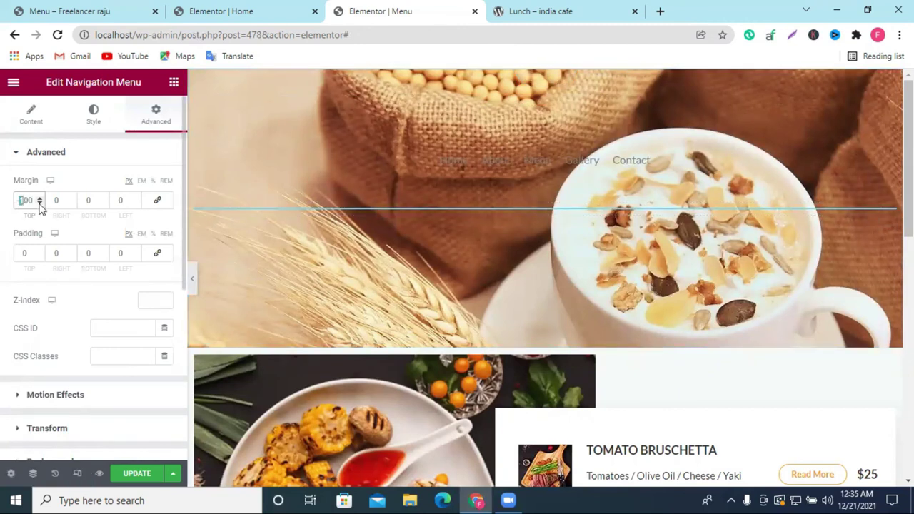
type("-2")
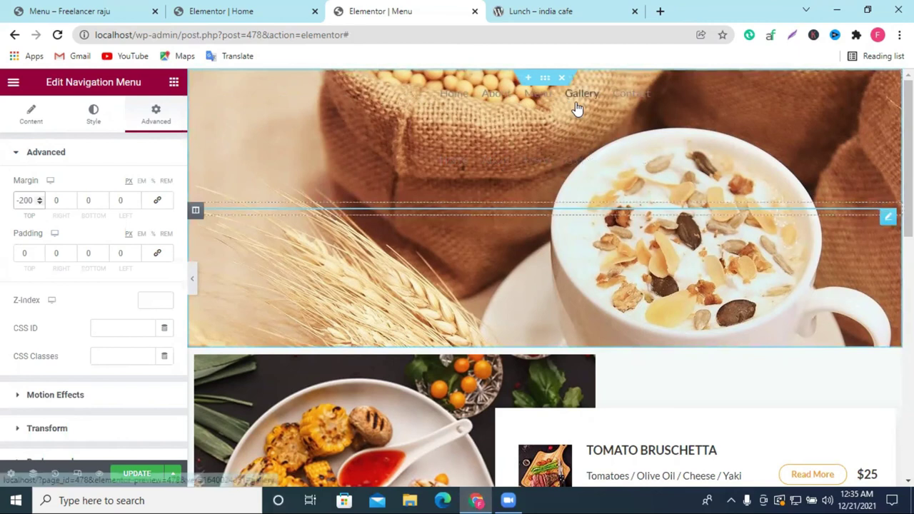
left_click(143, 475)
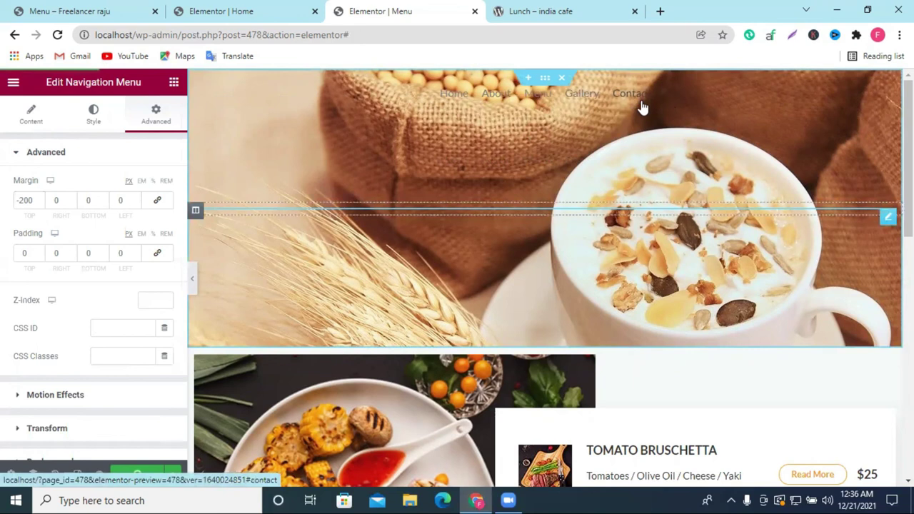
Replace the header section's background image with cafe-template-quote-bg-img.jpg from the media library
left_click(36, 127)
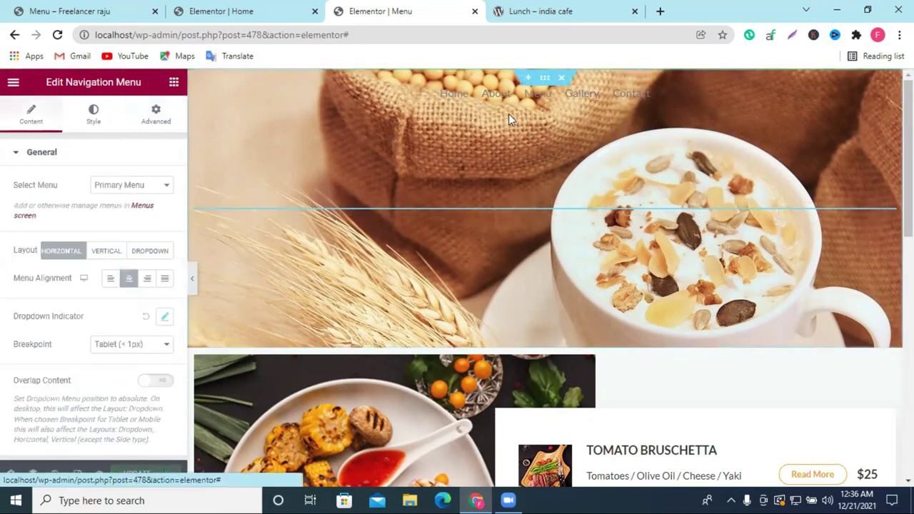
left_click(543, 80)
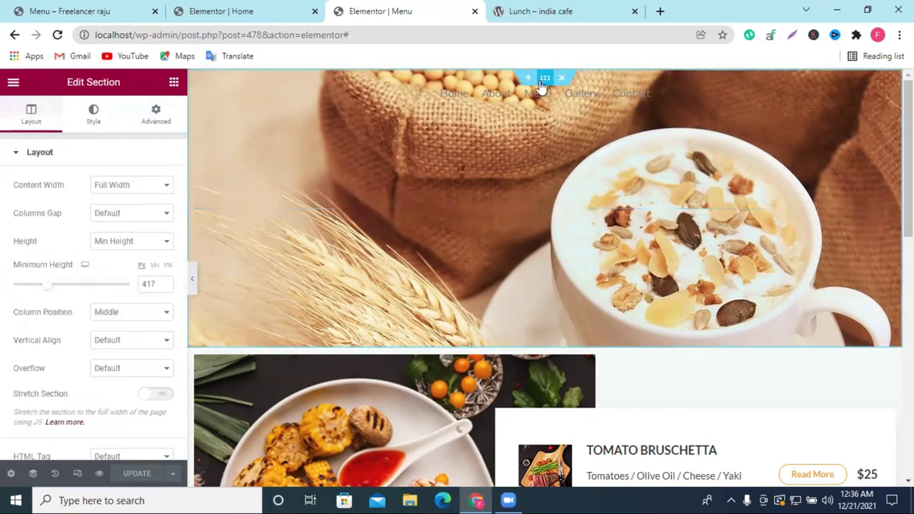
left_click(93, 120)
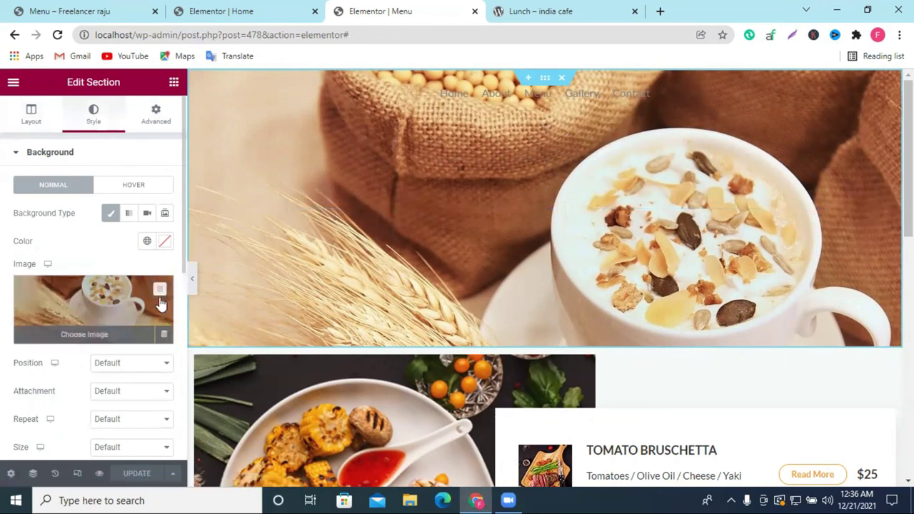
left_click(94, 298)
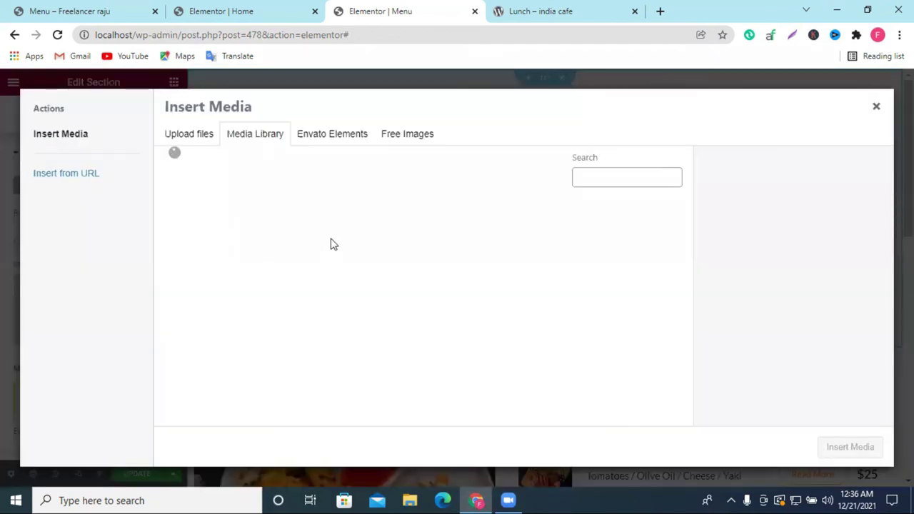
scroll(359, 239, "down", 15)
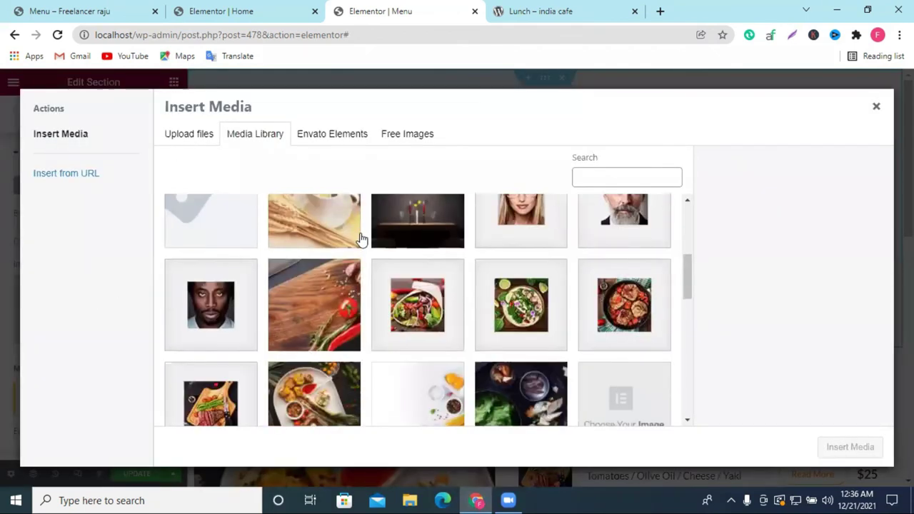
left_click(439, 224)
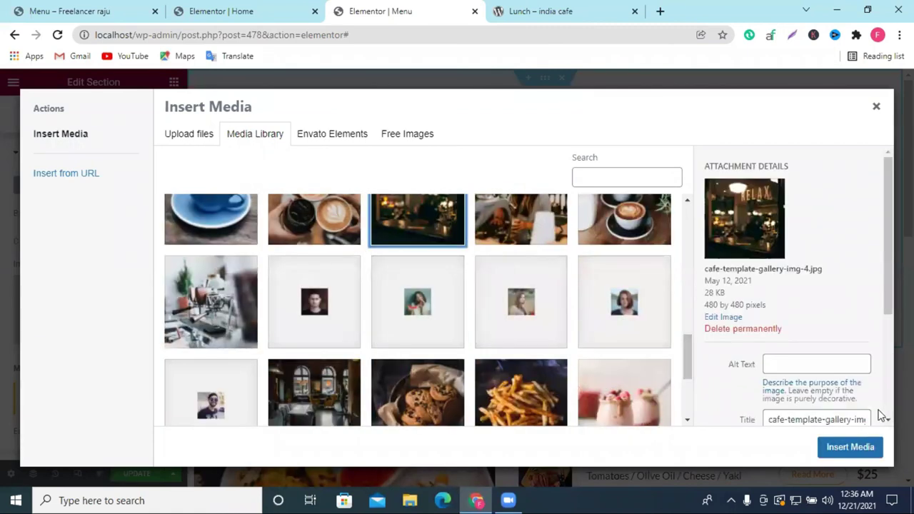
scroll(435, 400, "down", 2)
left_click(325, 353)
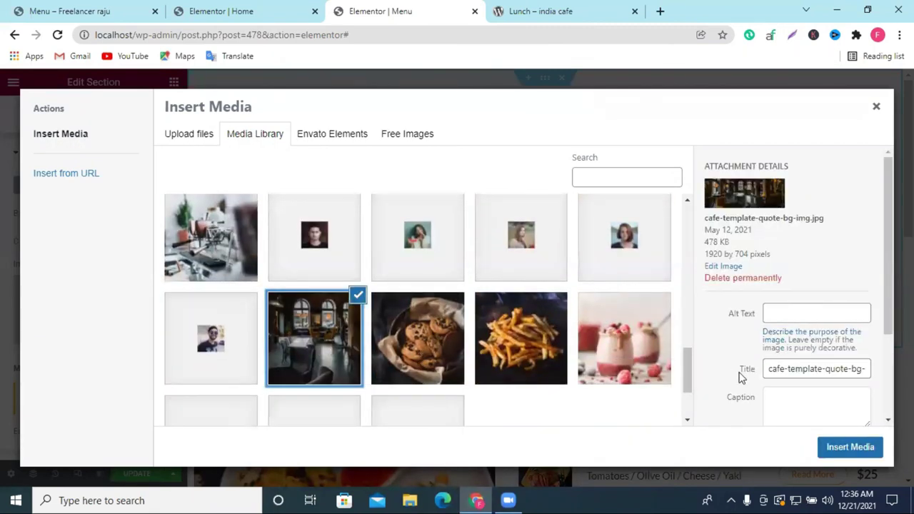
left_click(849, 447)
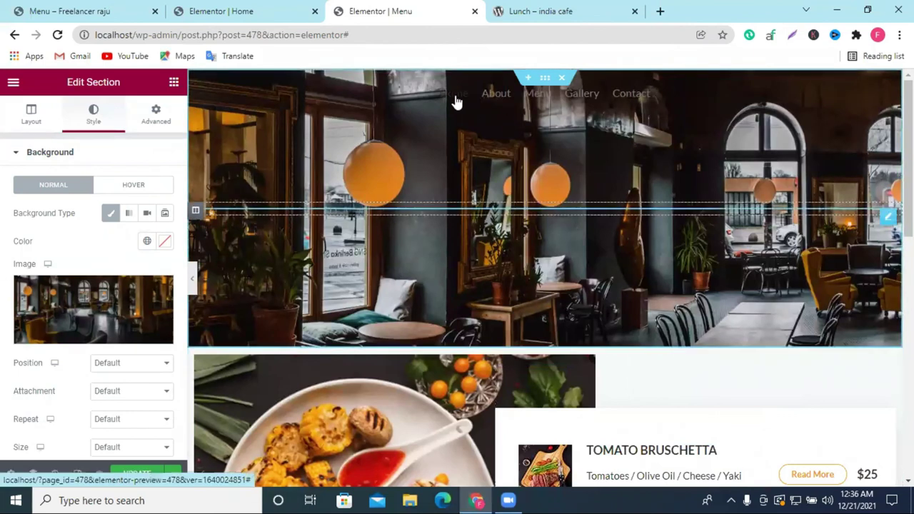
Set the header section's background color to black
left_click(163, 241)
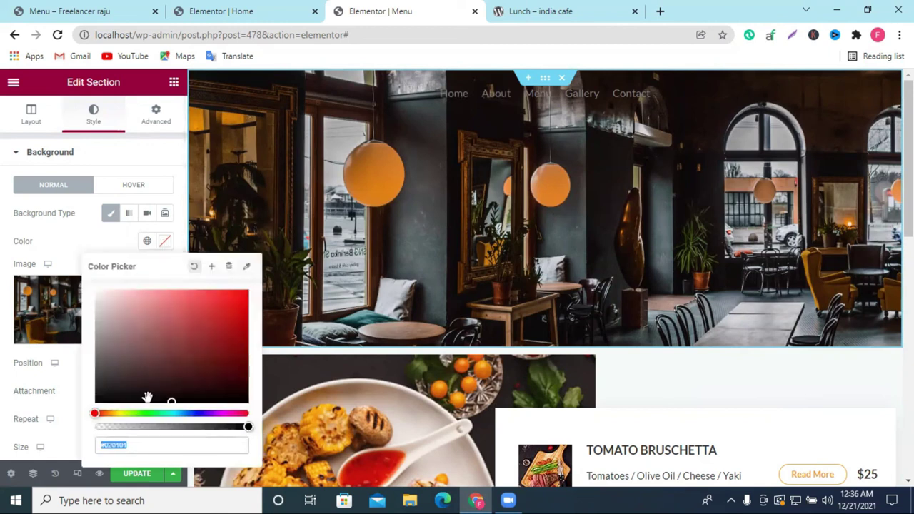
left_click_drag(168, 401, 195, 402)
left_click(79, 243)
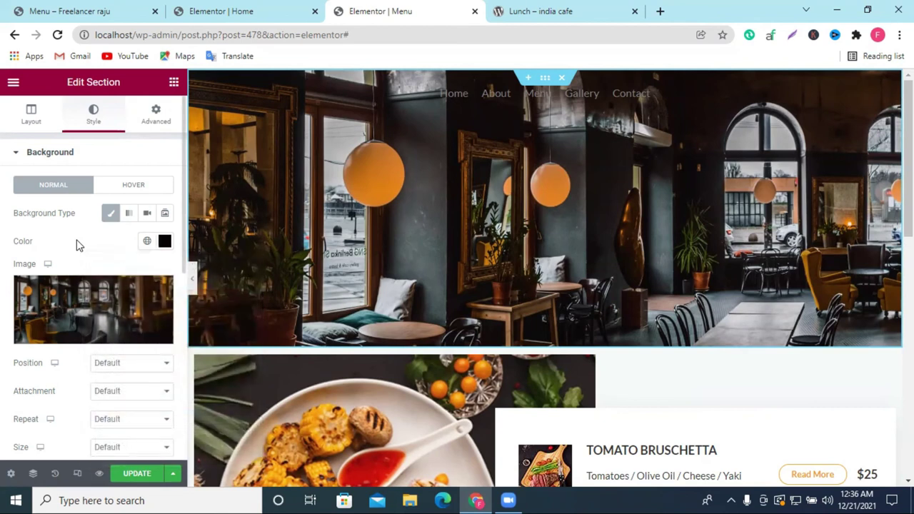
left_click(486, 94)
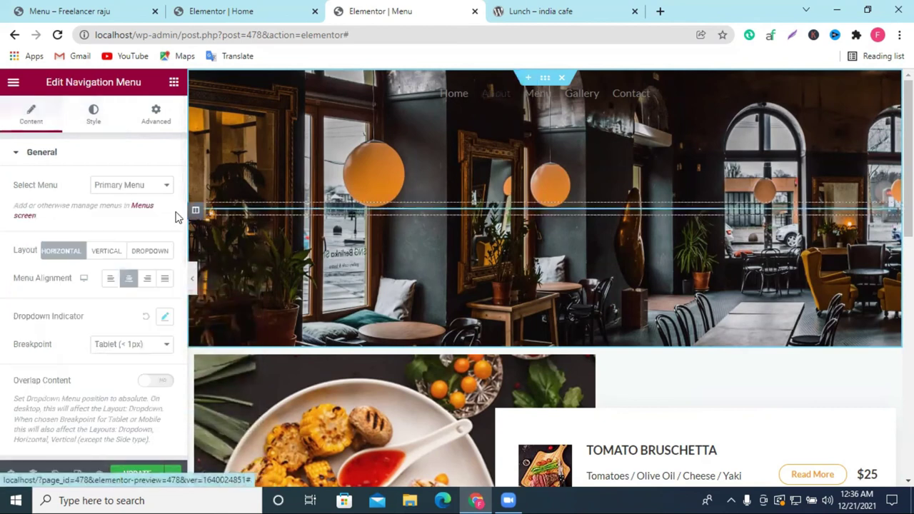
left_click(94, 113)
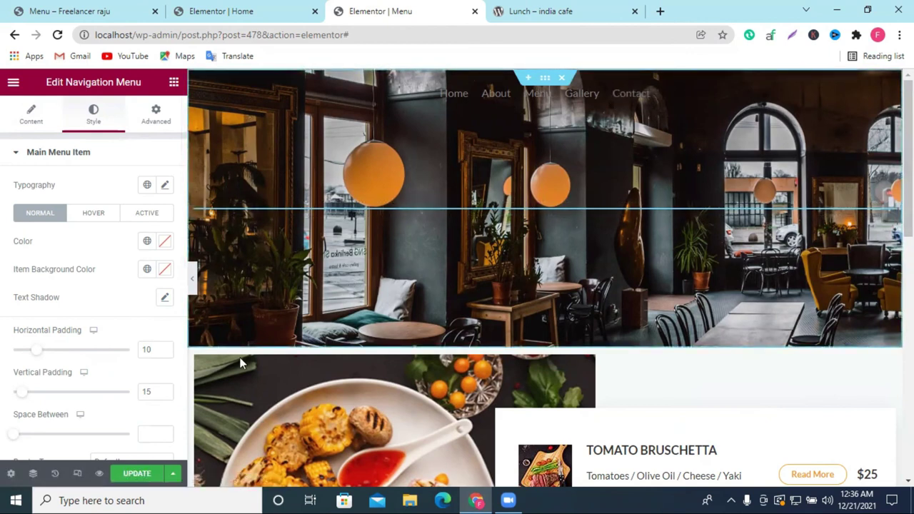
scroll(178, 322, "down", 3)
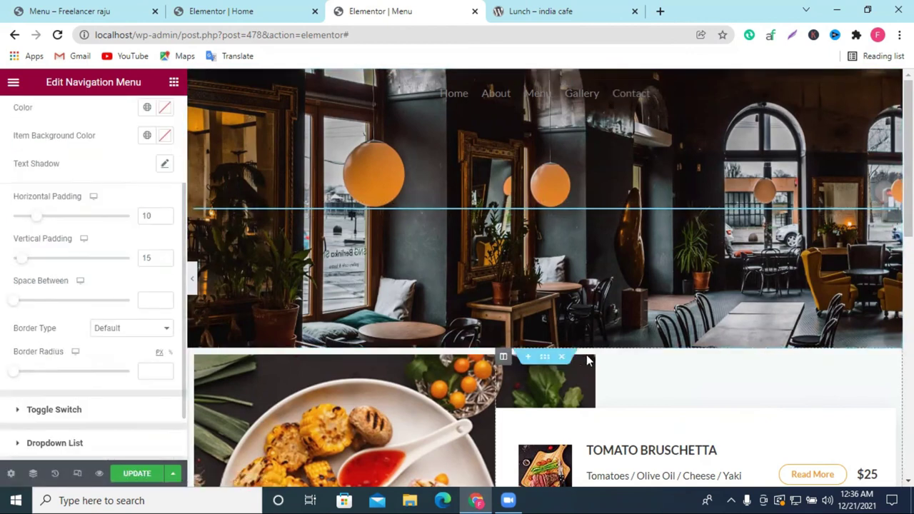
Add a single-column section with a Spacer widget between the header and the food list, and update the page
left_click(527, 356)
left_click(499, 408)
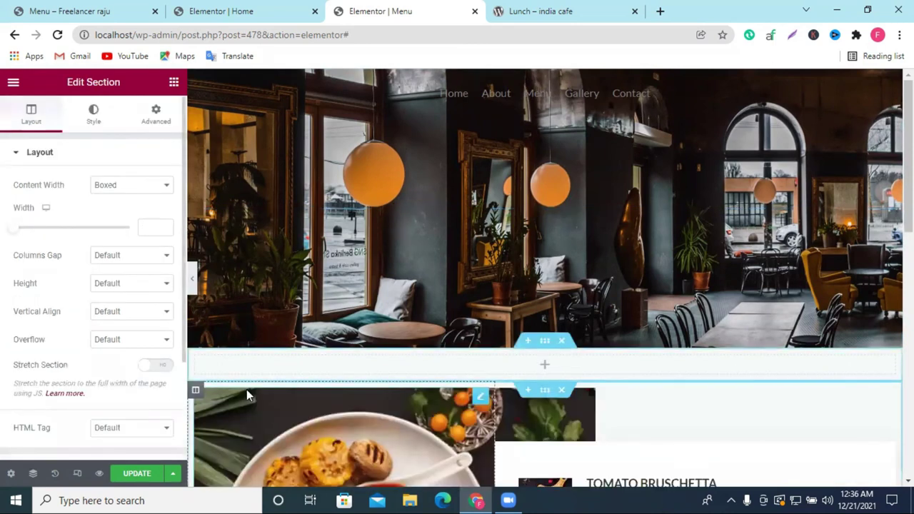
left_click(544, 364)
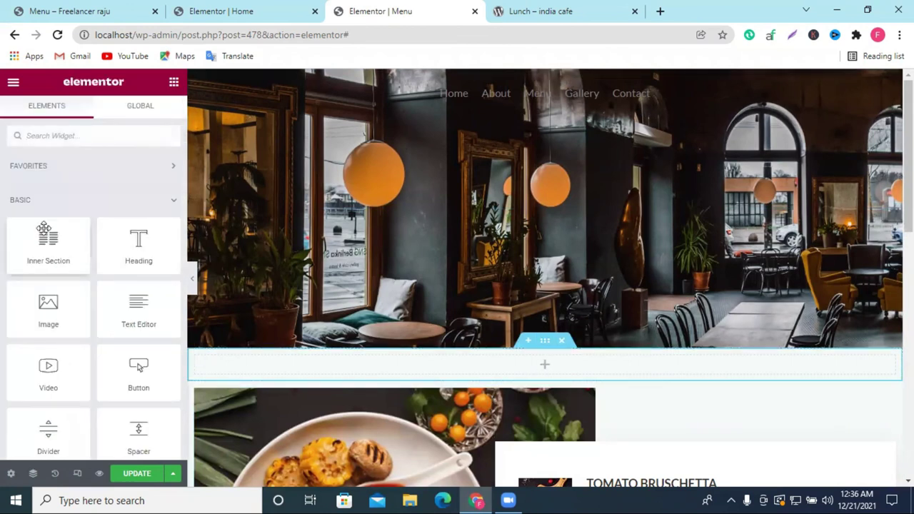
left_click_drag(138, 375, 564, 365)
left_click_drag(171, 471, 147, 473)
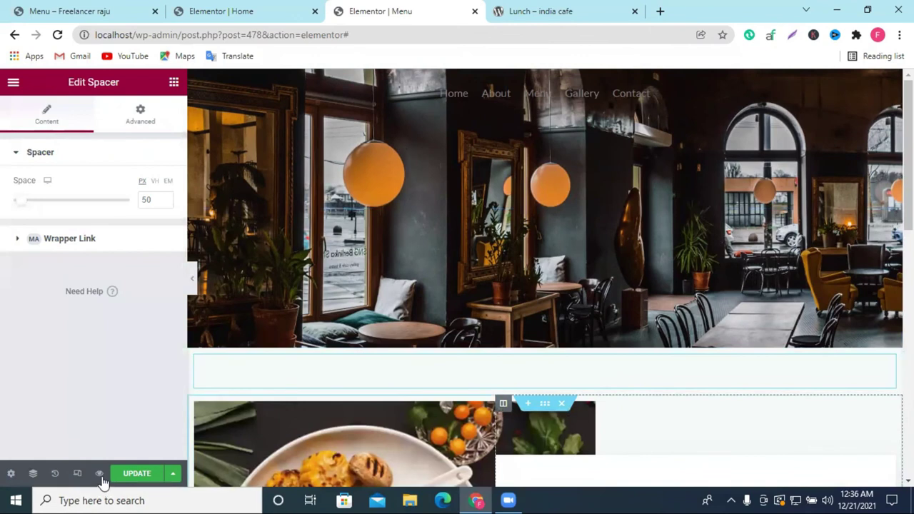
left_click(139, 473)
Open the live site in a new browser tab from the WordPress Pages list and return to the Menu page editor
left_click(236, 12)
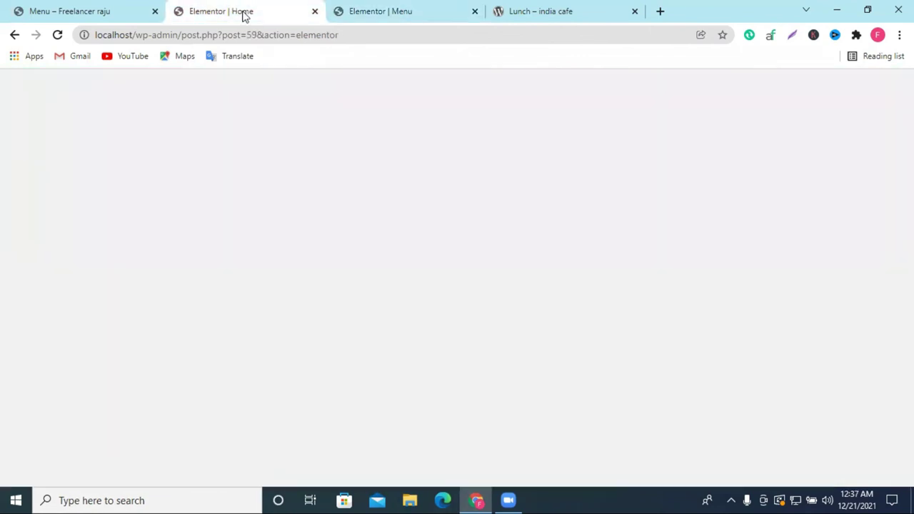
left_click(68, 9)
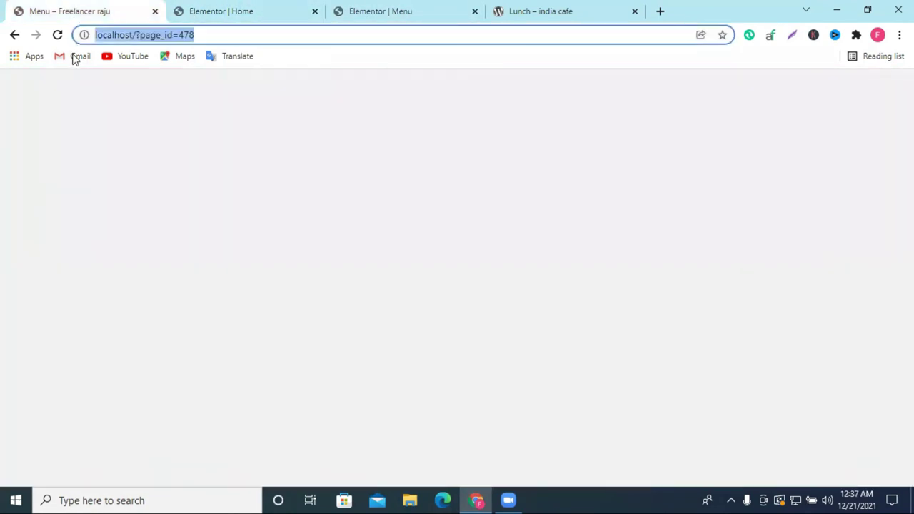
left_click(15, 34)
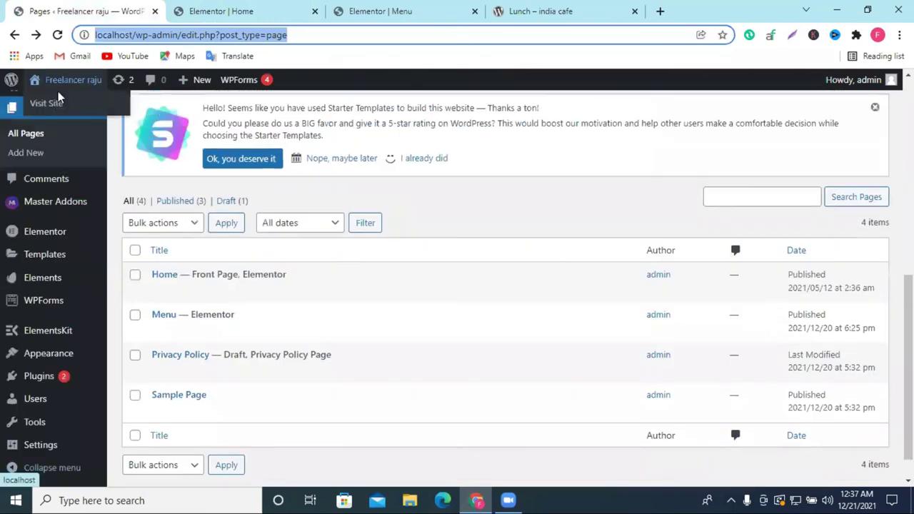
right_click(59, 103)
left_click(78, 113)
left_click(191, 9)
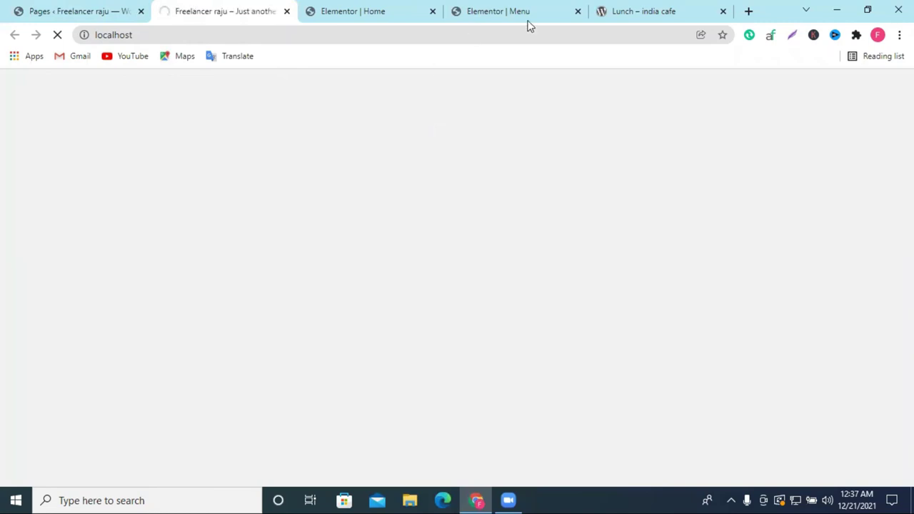
left_click(622, 9)
left_click(530, 7)
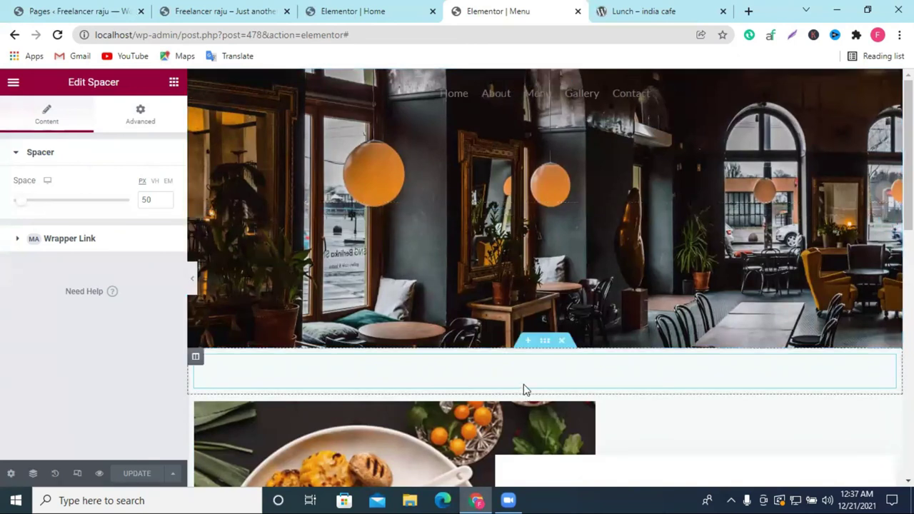
Add a single-column section above the header and place a two-column Inner Section in it
left_click(526, 79)
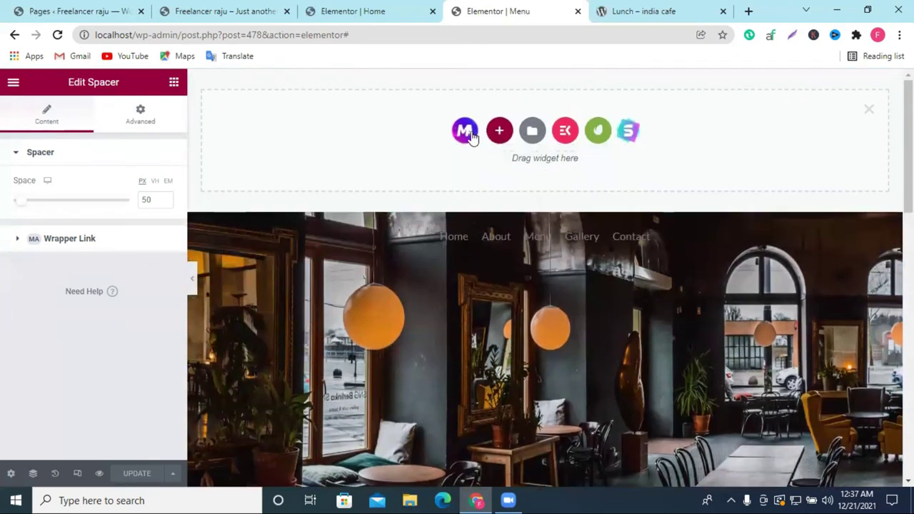
left_click(497, 132)
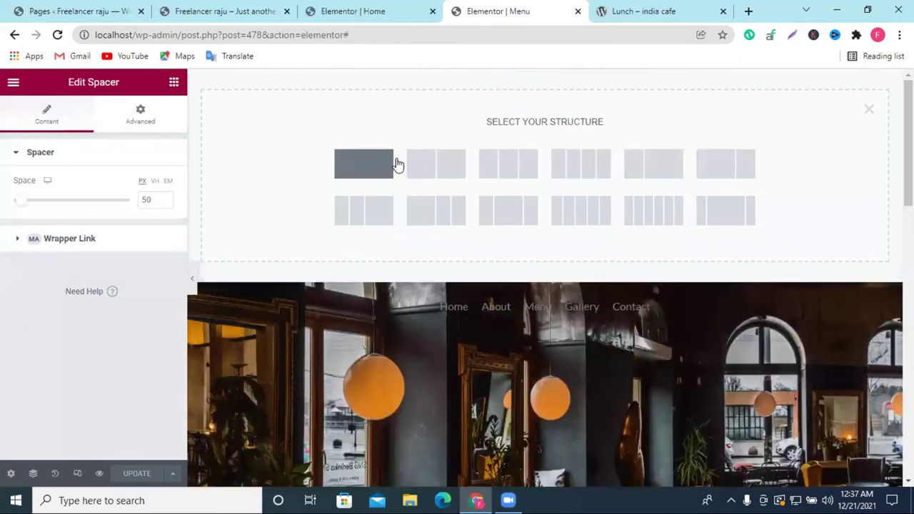
left_click(395, 160)
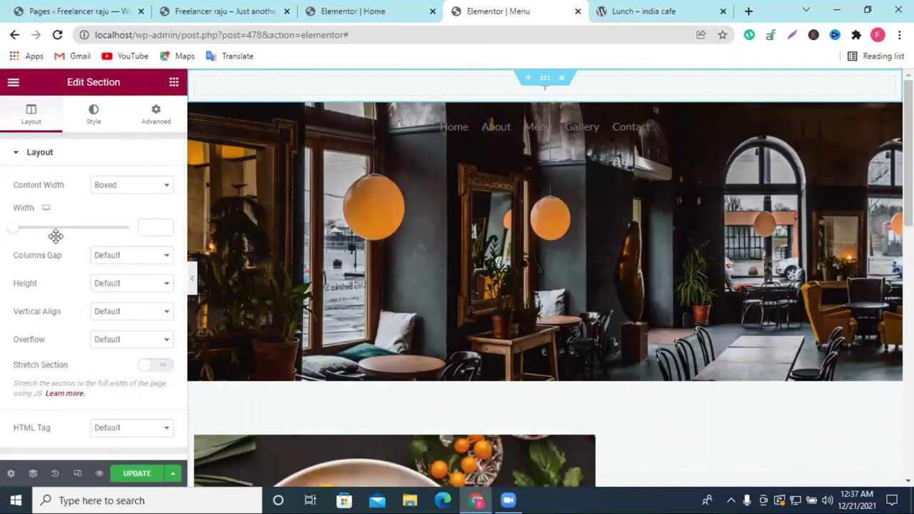
left_click_drag(48, 239, 699, 87)
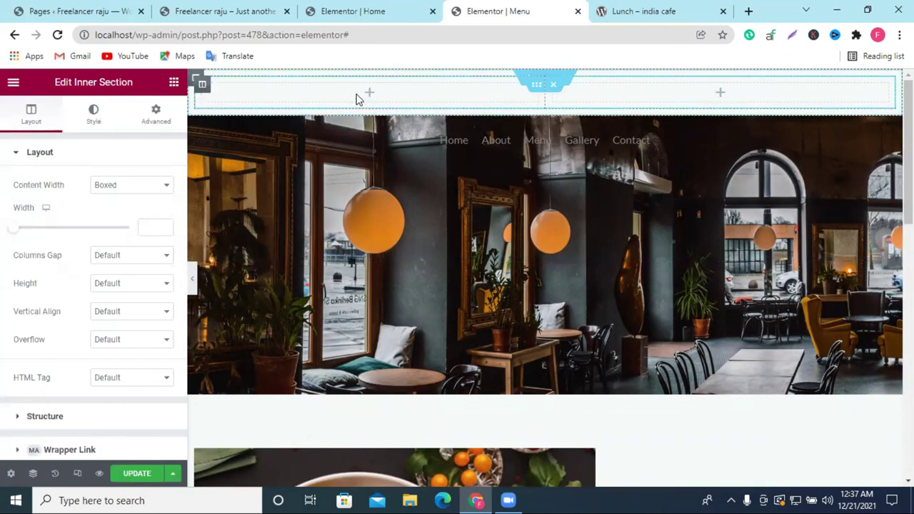
Search the widgets for "menu" and place the Navigation Menu widget in the right column of the new inner section
left_click(174, 82)
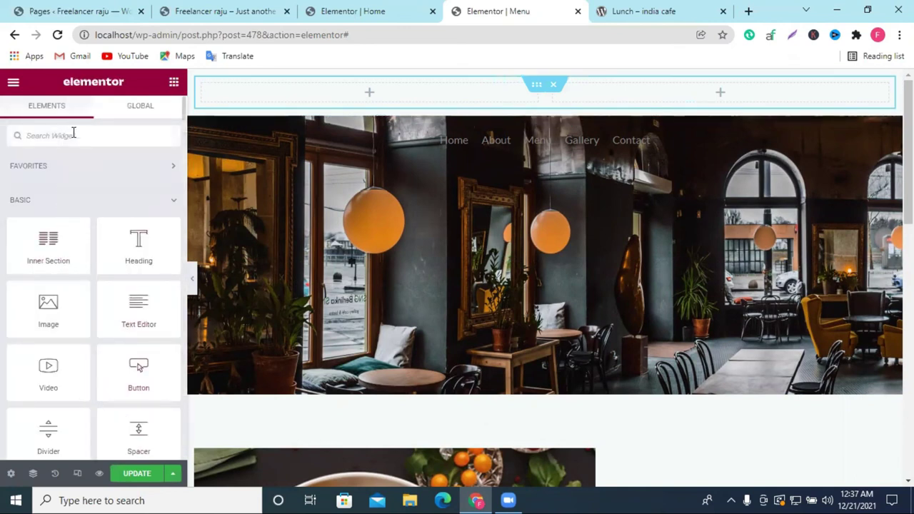
type("menu")
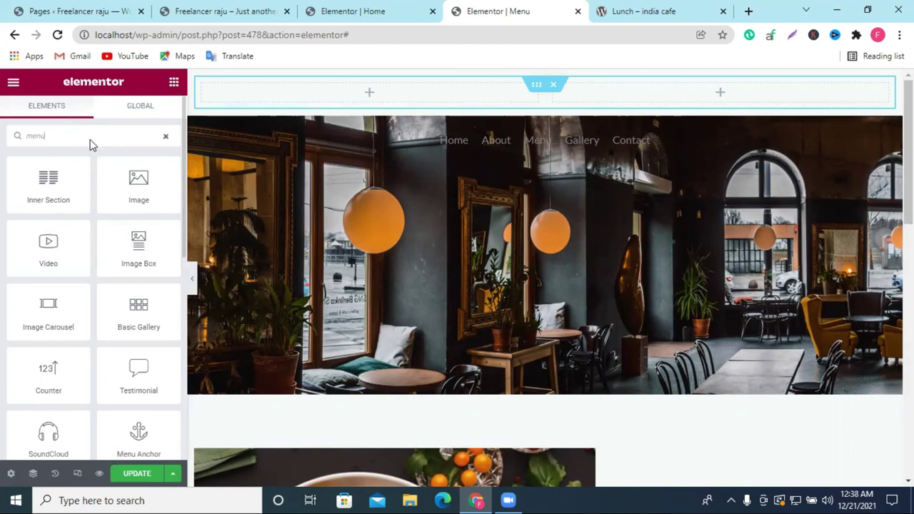
key("BackSpace")
key("BackSpace")
key("BackSpace")
key("BackSpace")
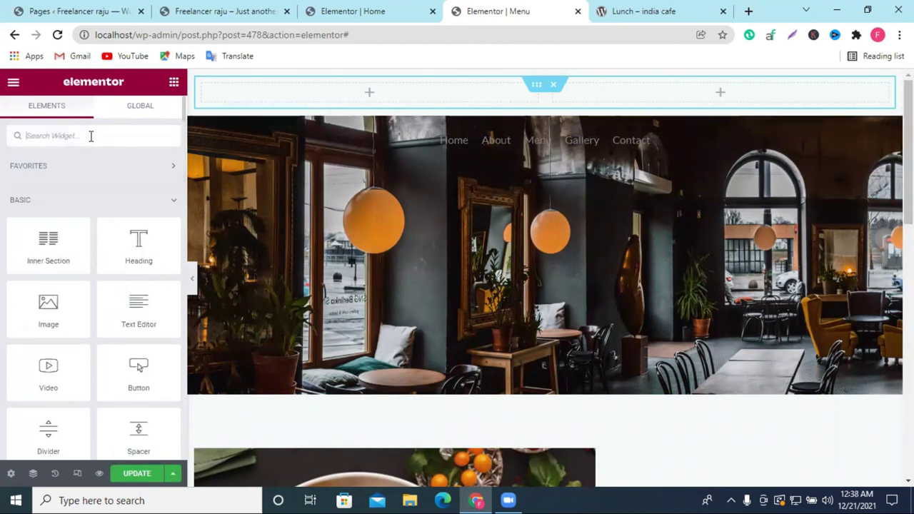
type("menu")
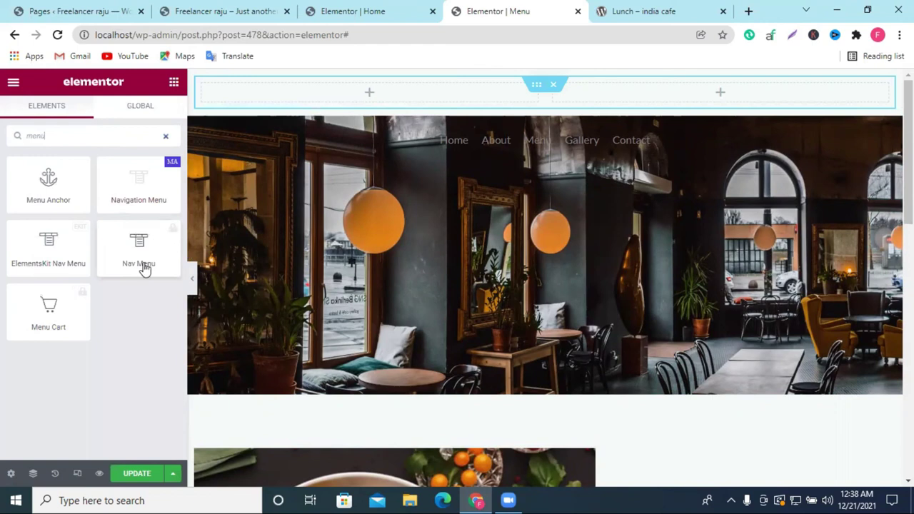
left_click_drag(131, 193, 732, 99)
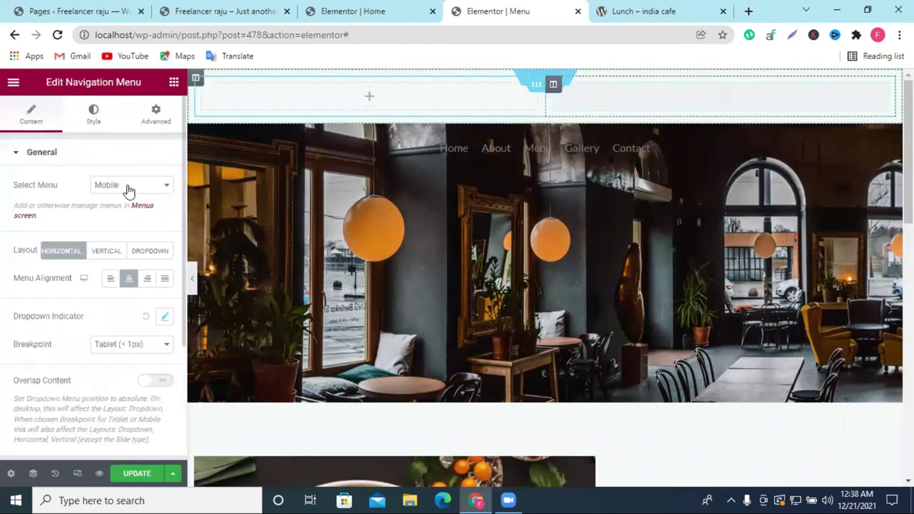
Assign the Primary Menu to the Navigation Menu widget and widen its column by narrowing the empty left column
left_click(128, 187)
left_click(126, 208)
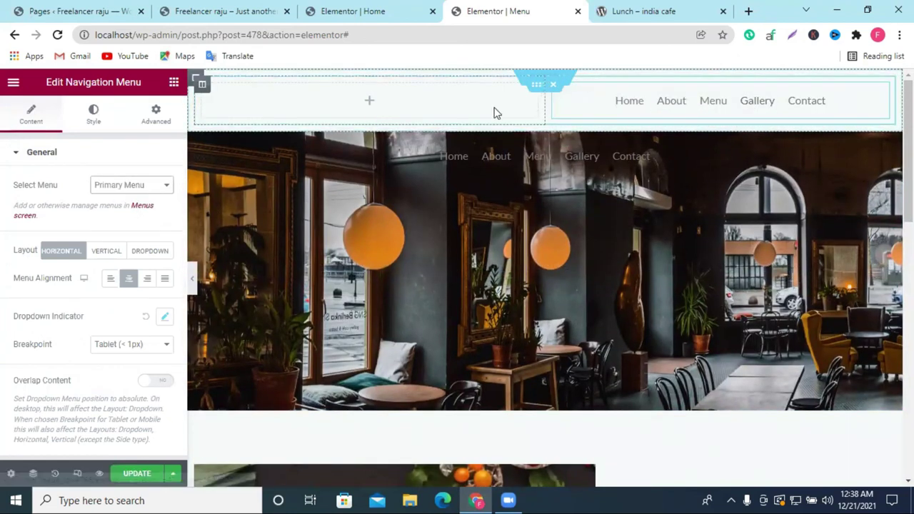
left_click(545, 108)
left_click_drag(539, 114, 473, 111)
Search the widgets for "soci", place a Social Icons widget in the empty left column and align its icons left
left_click_drag(333, 104, 333, 105)
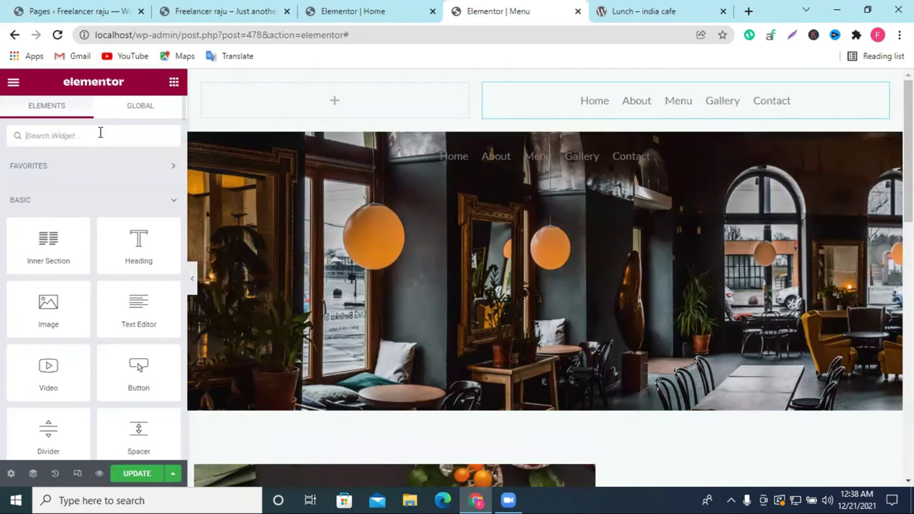
type("soci")
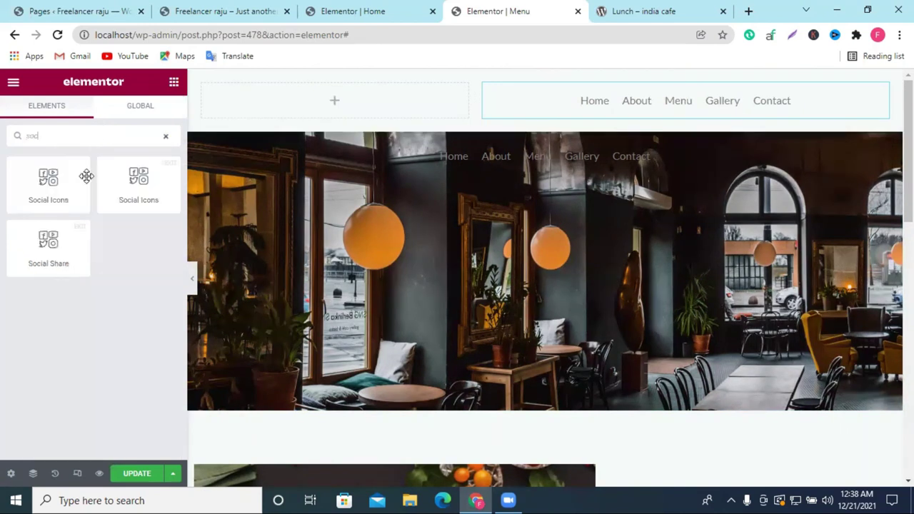
left_click_drag(147, 182, 312, 89)
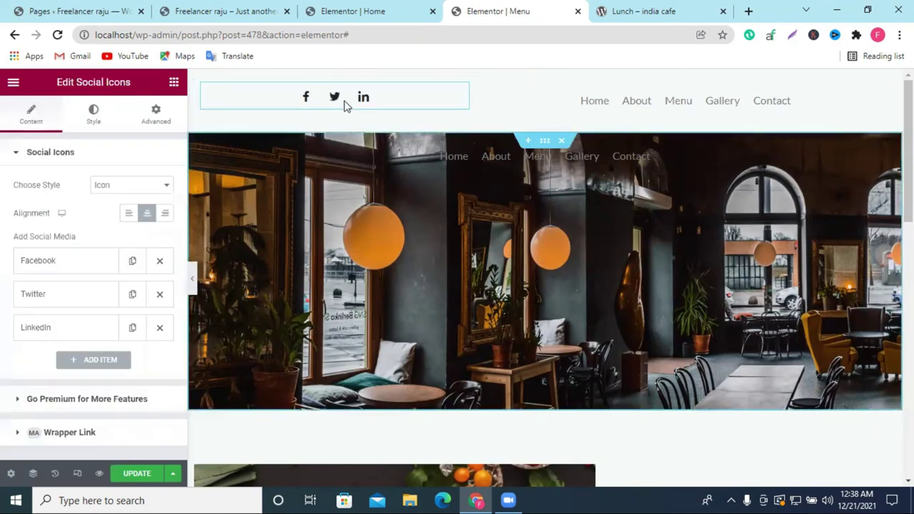
left_click(94, 114)
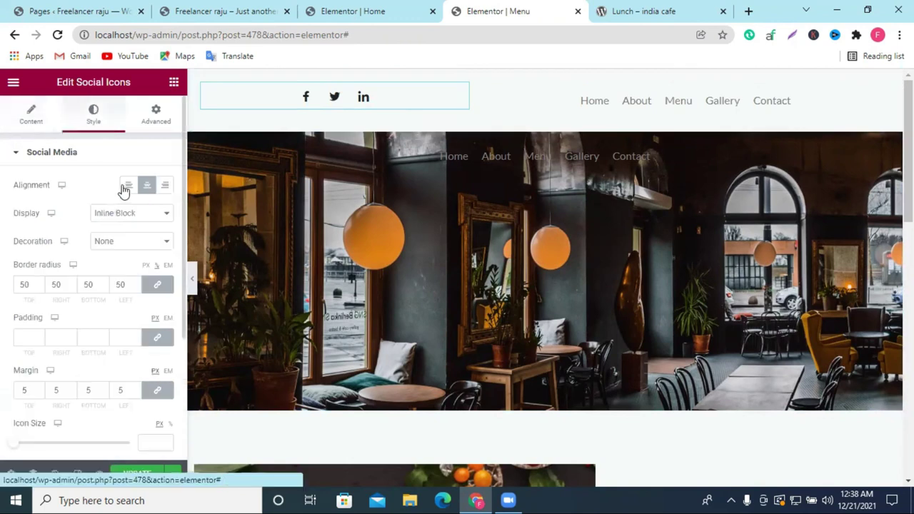
left_click(126, 187)
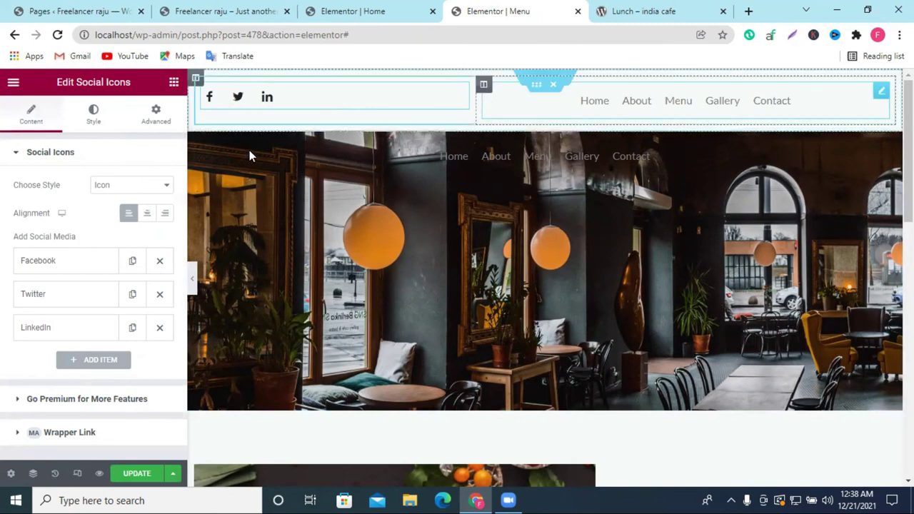
Check the header on the live homepage, and add a Spacer widget above the social icons and another above the navigation menu
key("ctrl+2")
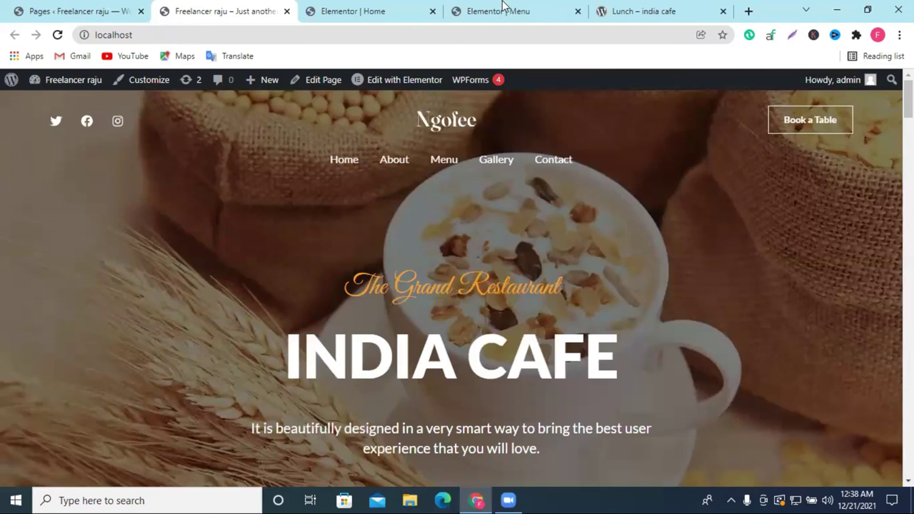
key("ctrl+4")
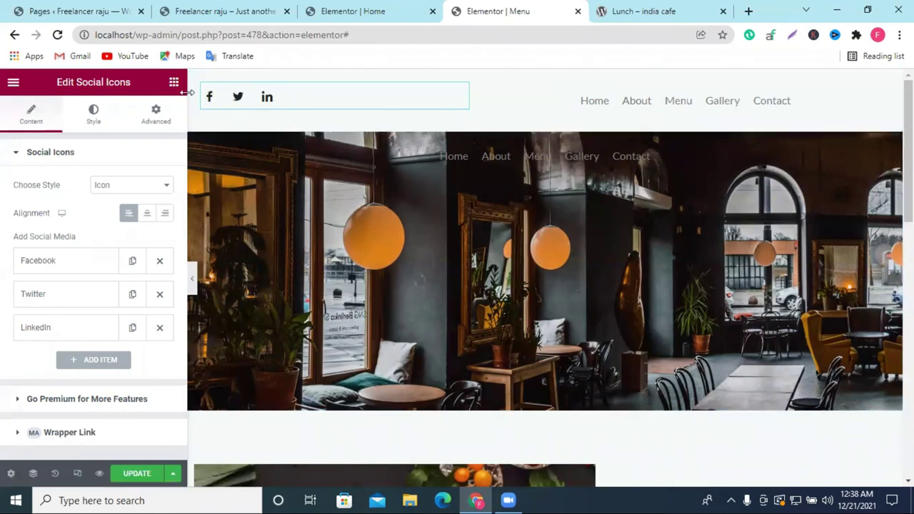
left_click(171, 87)
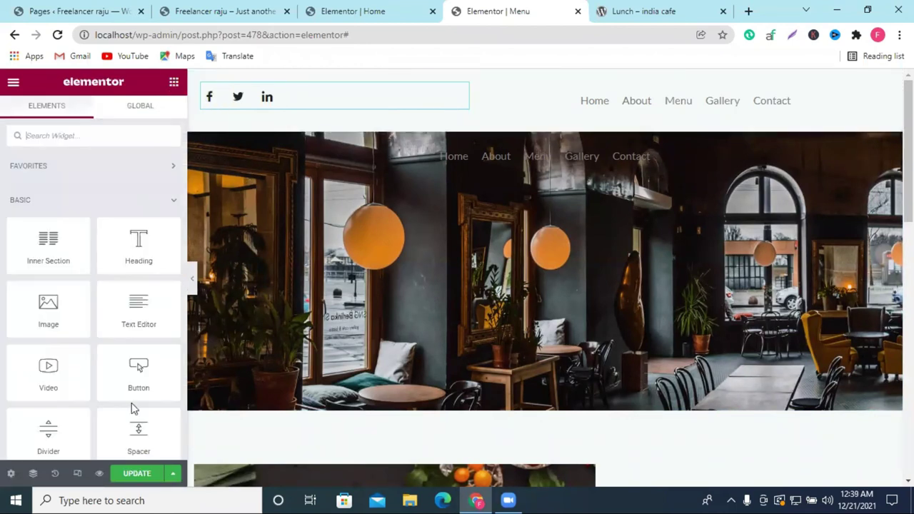
left_click_drag(143, 432, 258, 232)
left_click_drag(319, 81, 318, 86)
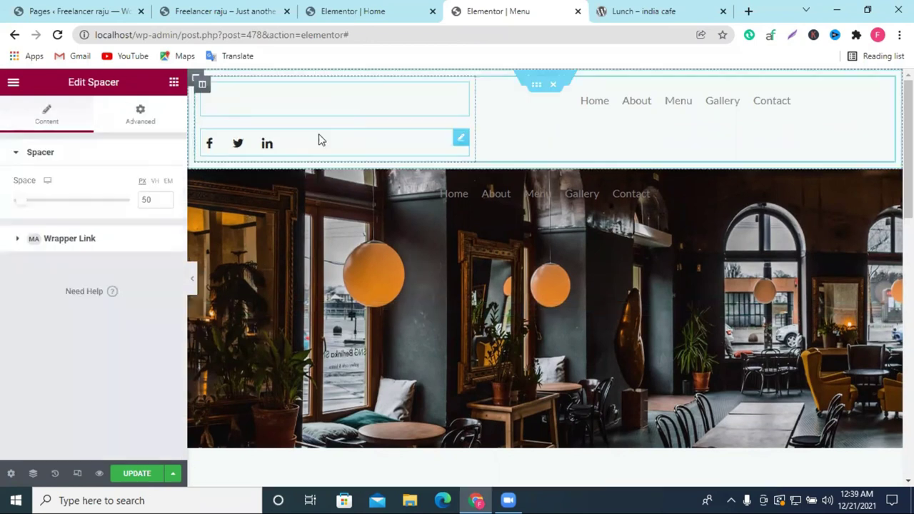
left_click(174, 84)
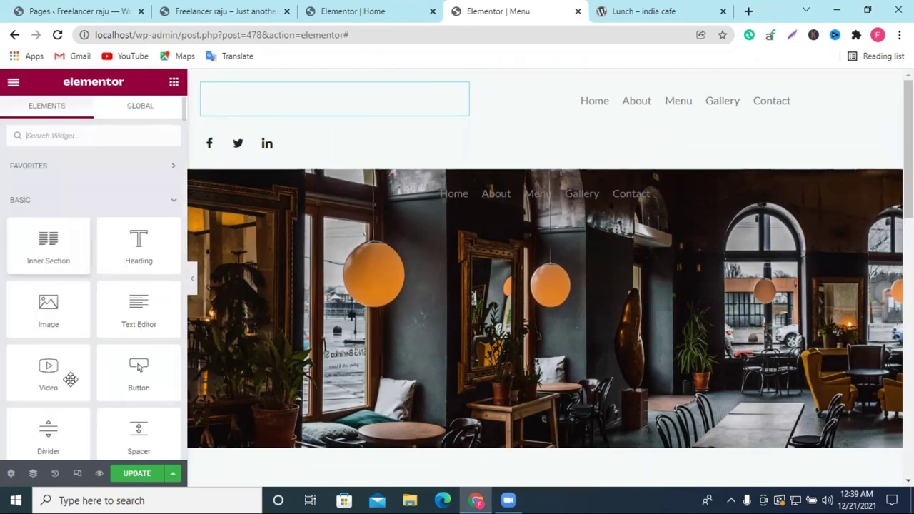
left_click_drag(139, 432, 793, 103)
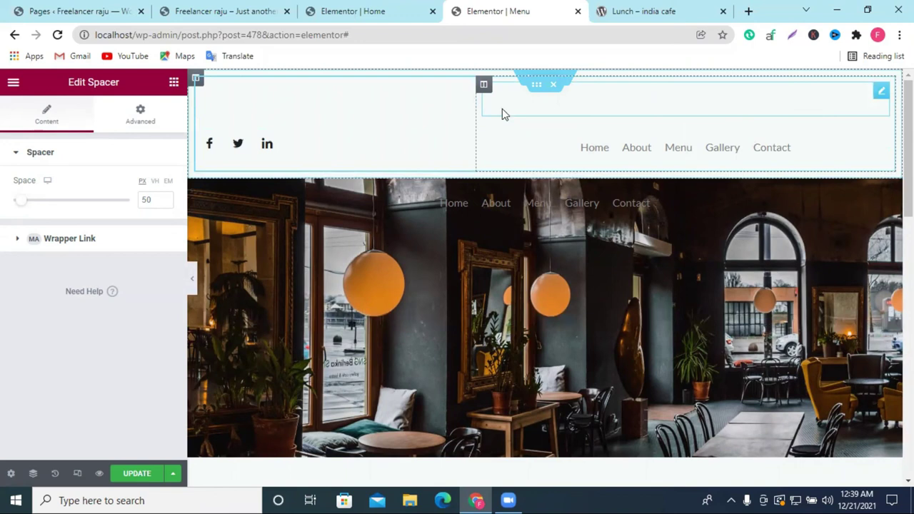
Place an Image widget above the spacer in the right column and insert the site-logo-color.svg logo from the media library
left_click(174, 84)
left_click_drag(57, 322, 557, 93)
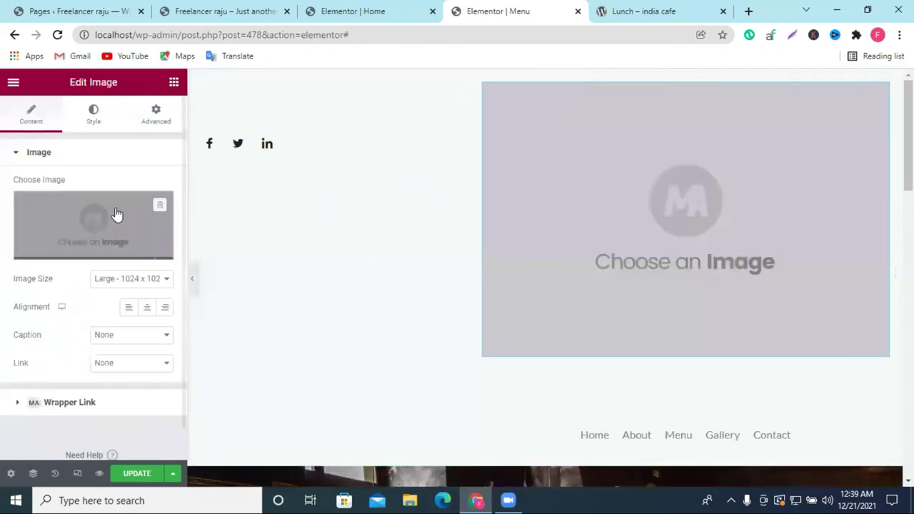
left_click(115, 211)
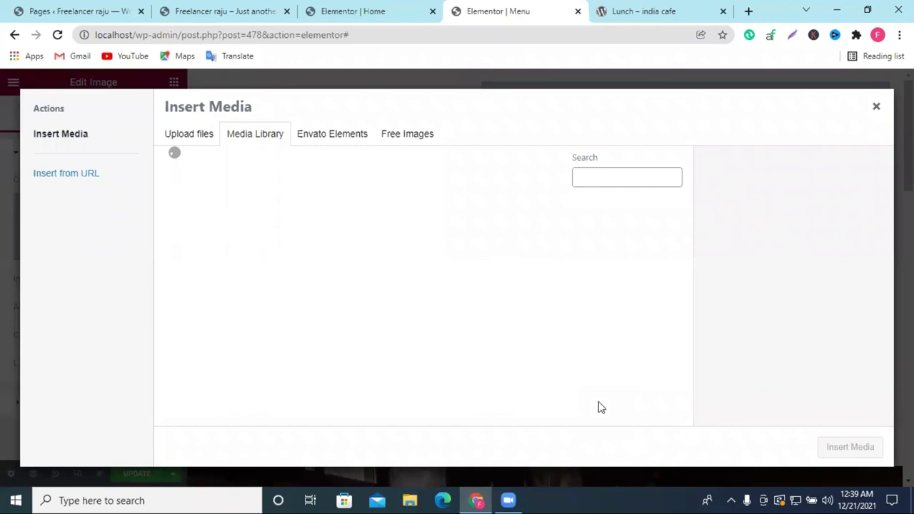
scroll(449, 246, "down", 3)
scroll(322, 261, "up", 3)
scroll(350, 261, "down", 3)
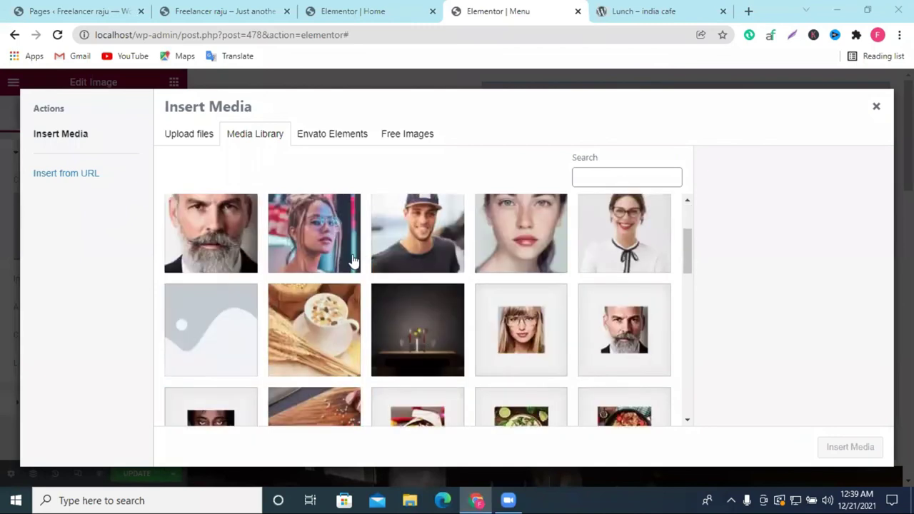
scroll(408, 269, "down", 10)
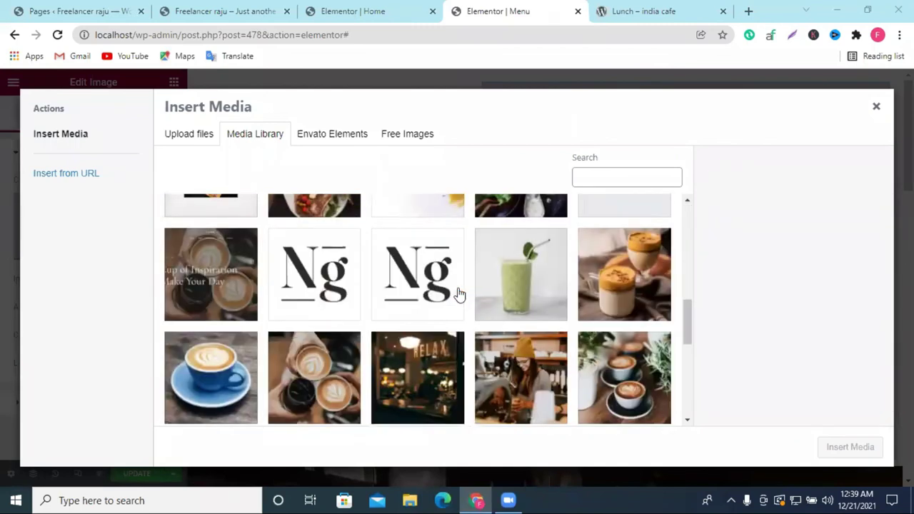
scroll(460, 297, "down", 2)
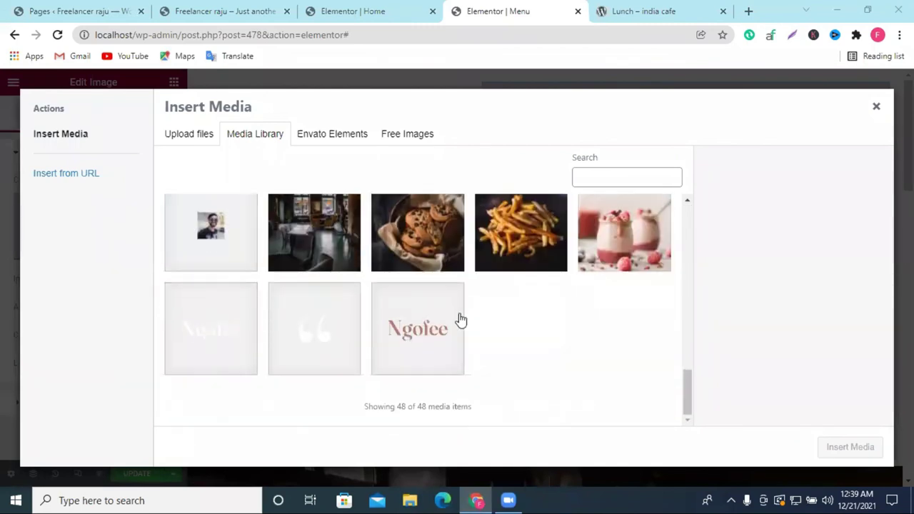
left_click(436, 328)
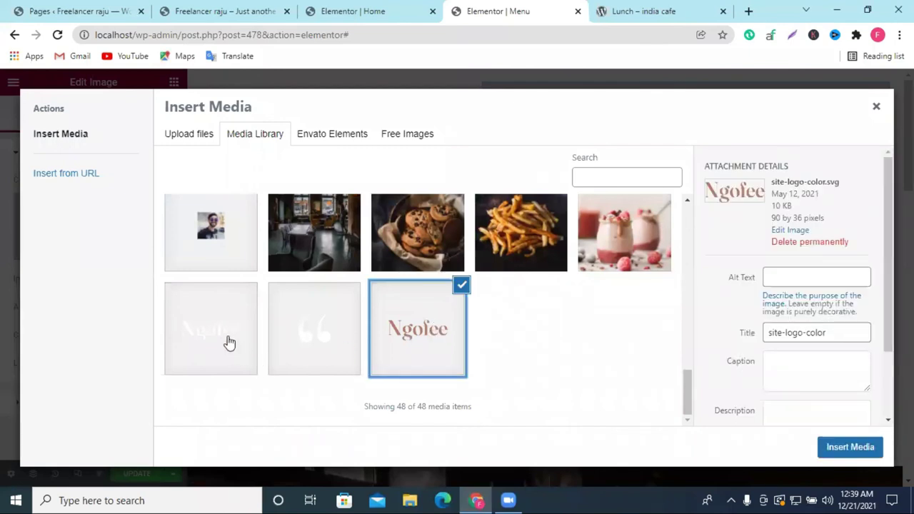
left_click(849, 447)
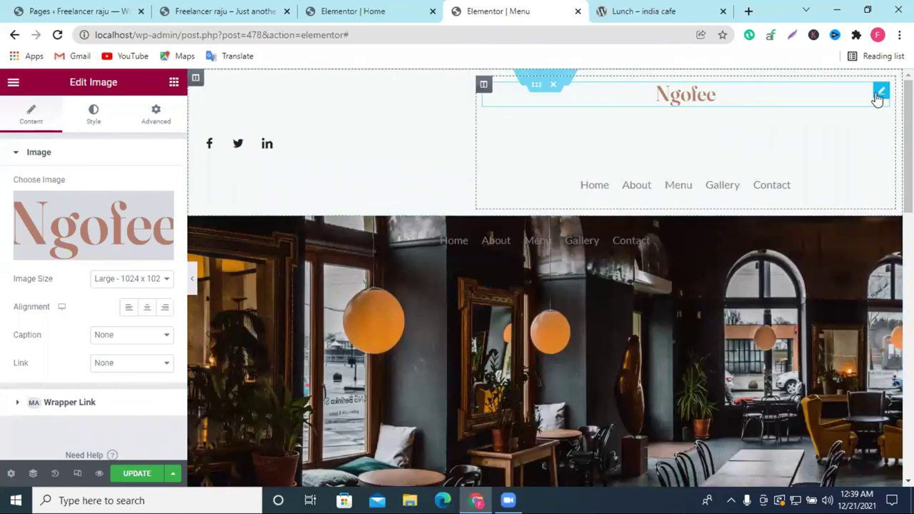
Unlink the margin values and the padding values in the logo image's advanced settings
left_click(155, 116)
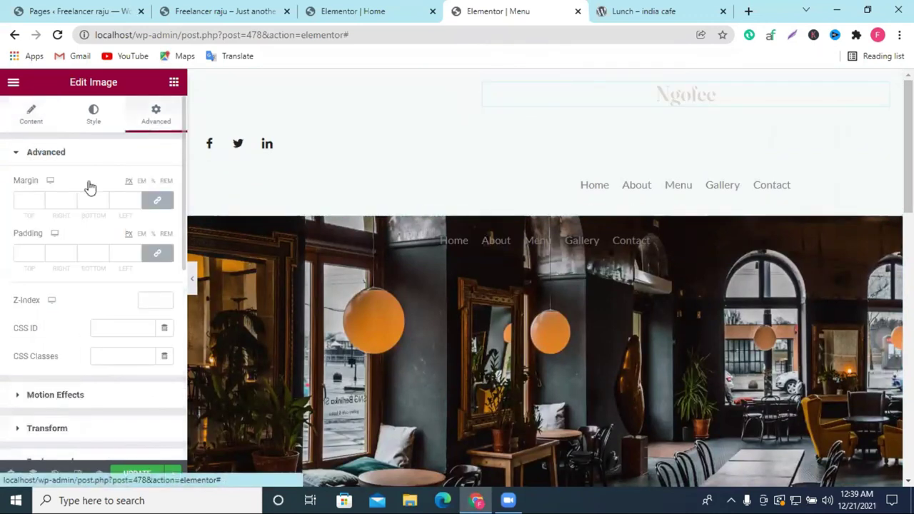
left_click(157, 201)
left_click(154, 252)
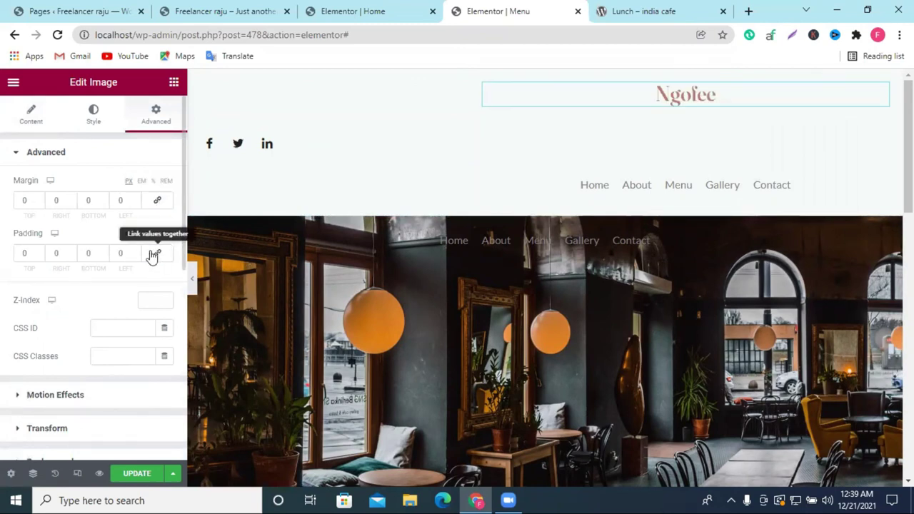
Try a right padding of -1000 px on the logo image and reset it to 0
left_click(69, 258)
type("-3")
double_click(56, 254)
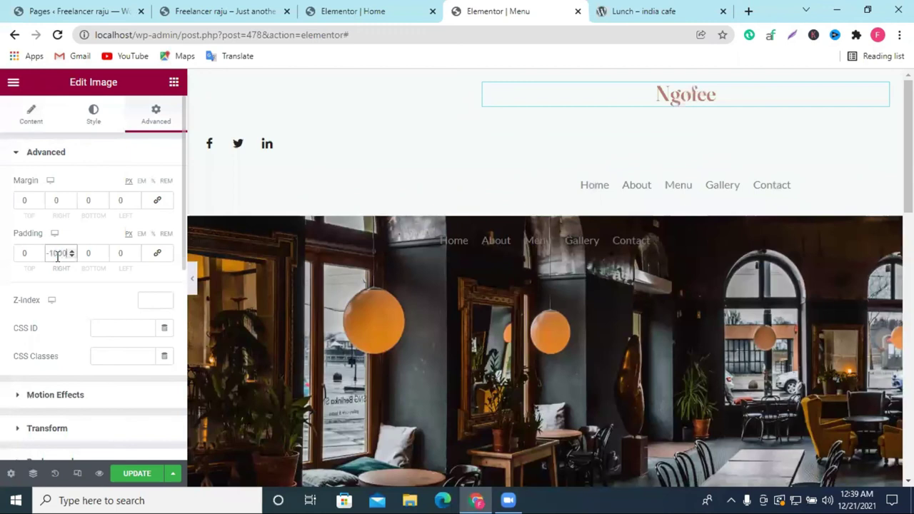
left_click(45, 250)
key("Delete")
double_click(58, 254)
right_click(56, 258)
key("Escape")
type("0")
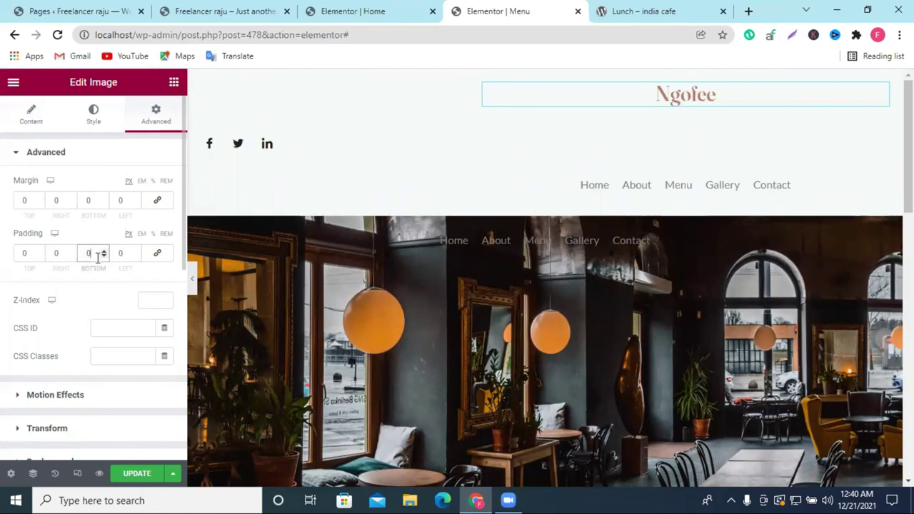
Try a margin of -100 px on the logo image's right side and on its bottom, resetting each to 0
left_click(72, 203)
type("00")
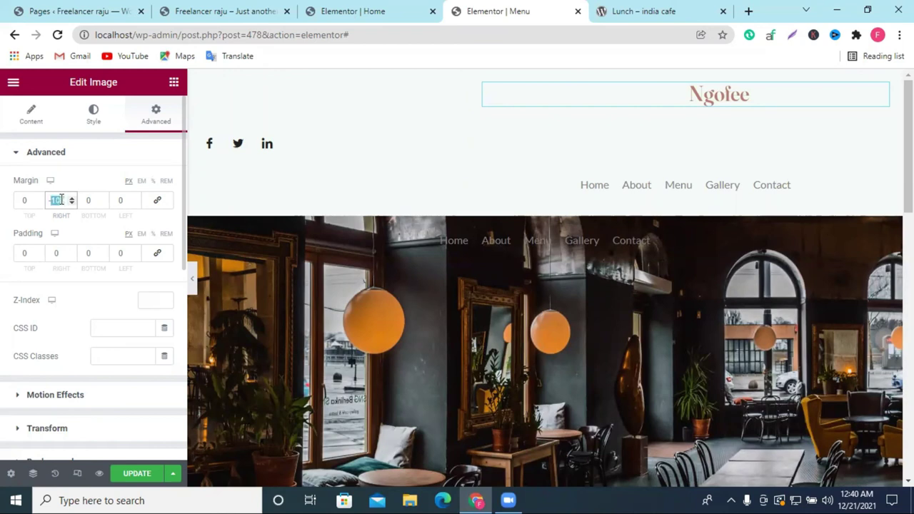
type("0")
double_click(92, 201)
type("-1")
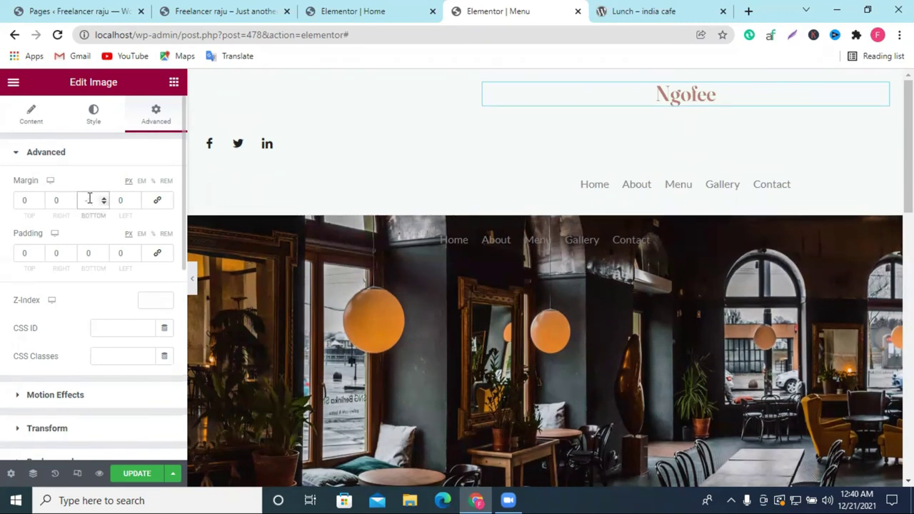
type("00")
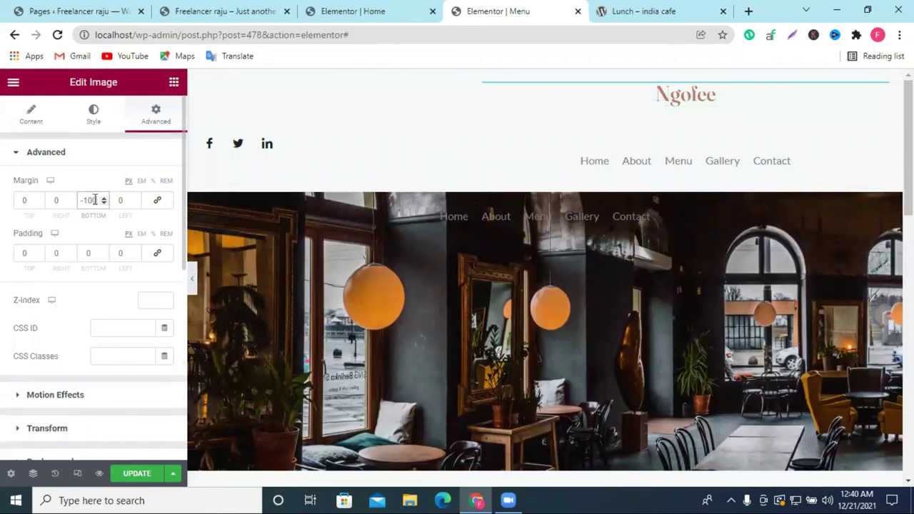
double_click(94, 200)
type("0")
Set the logo image's left margin to -100 px
left_click(122, 200)
key("BackSpace")
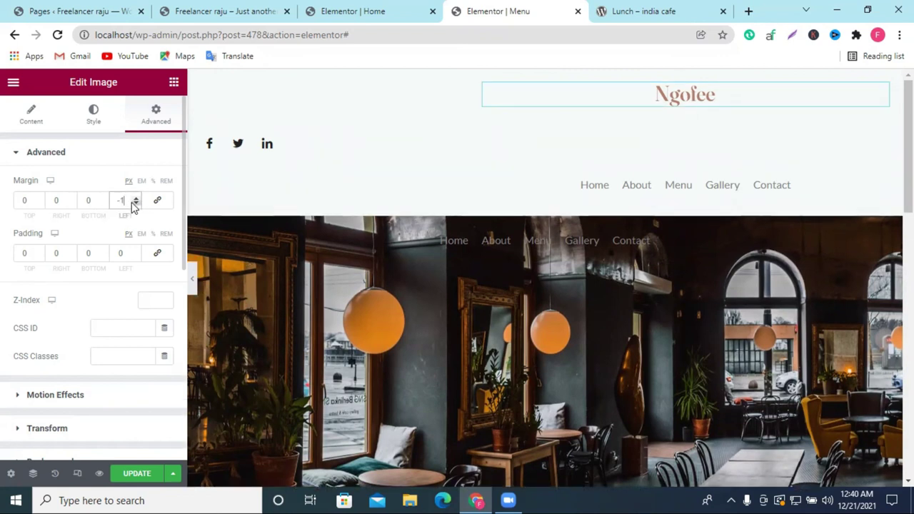
type("-100")
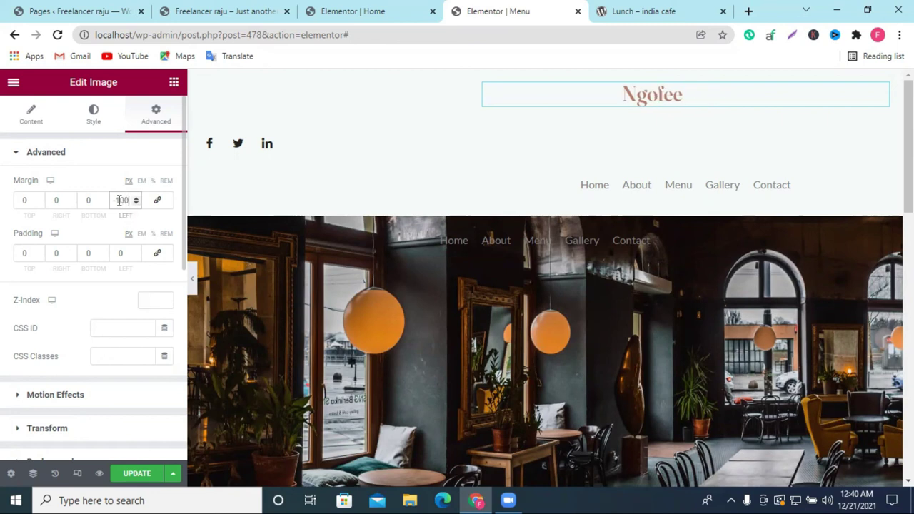